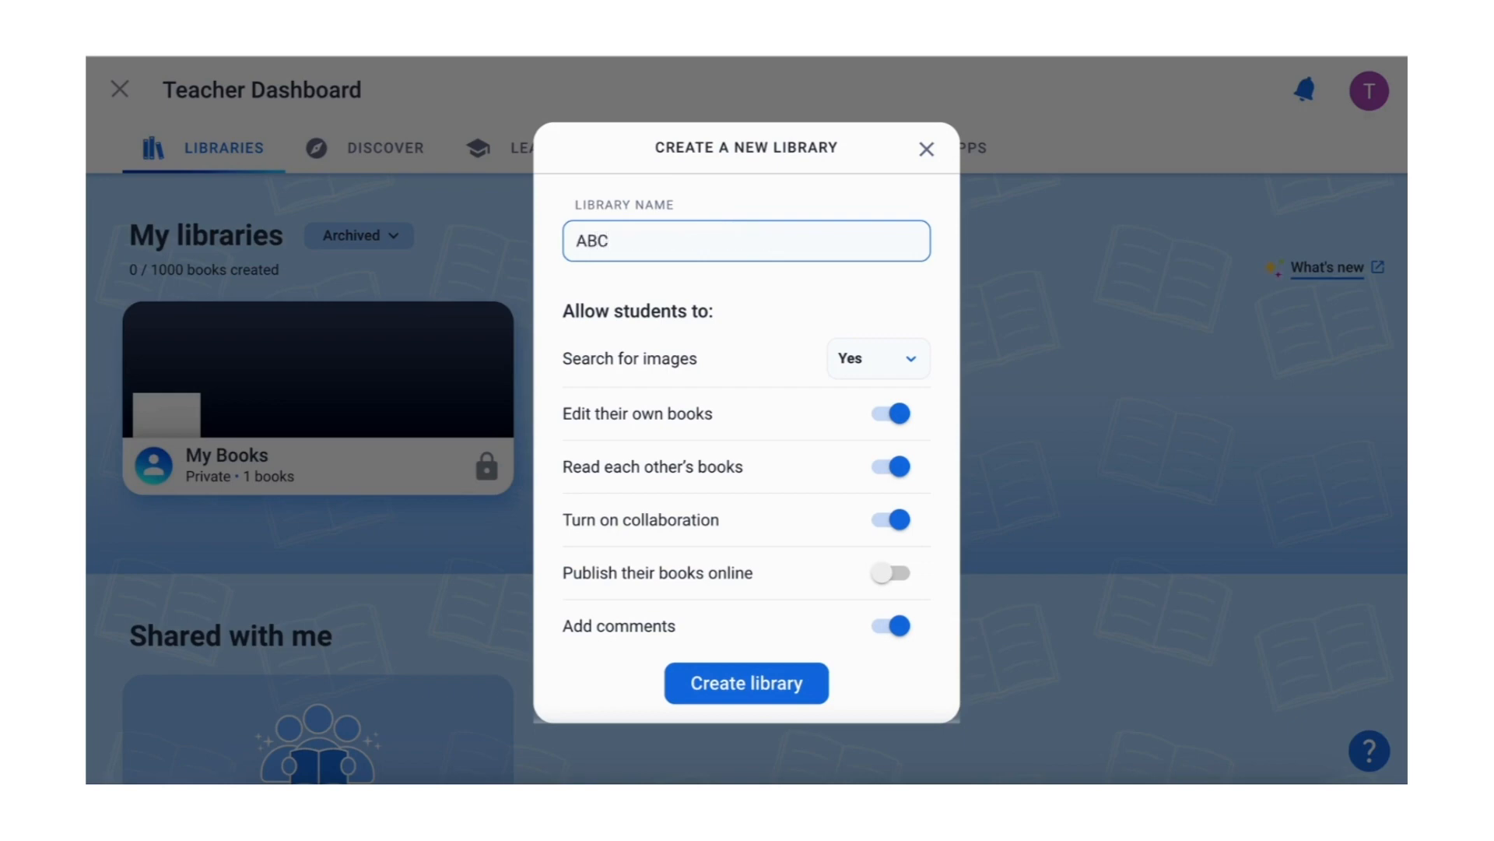
Step: Create the library named ABC with the student permissions already set, and open it
scroll(701, 389, down, 1)
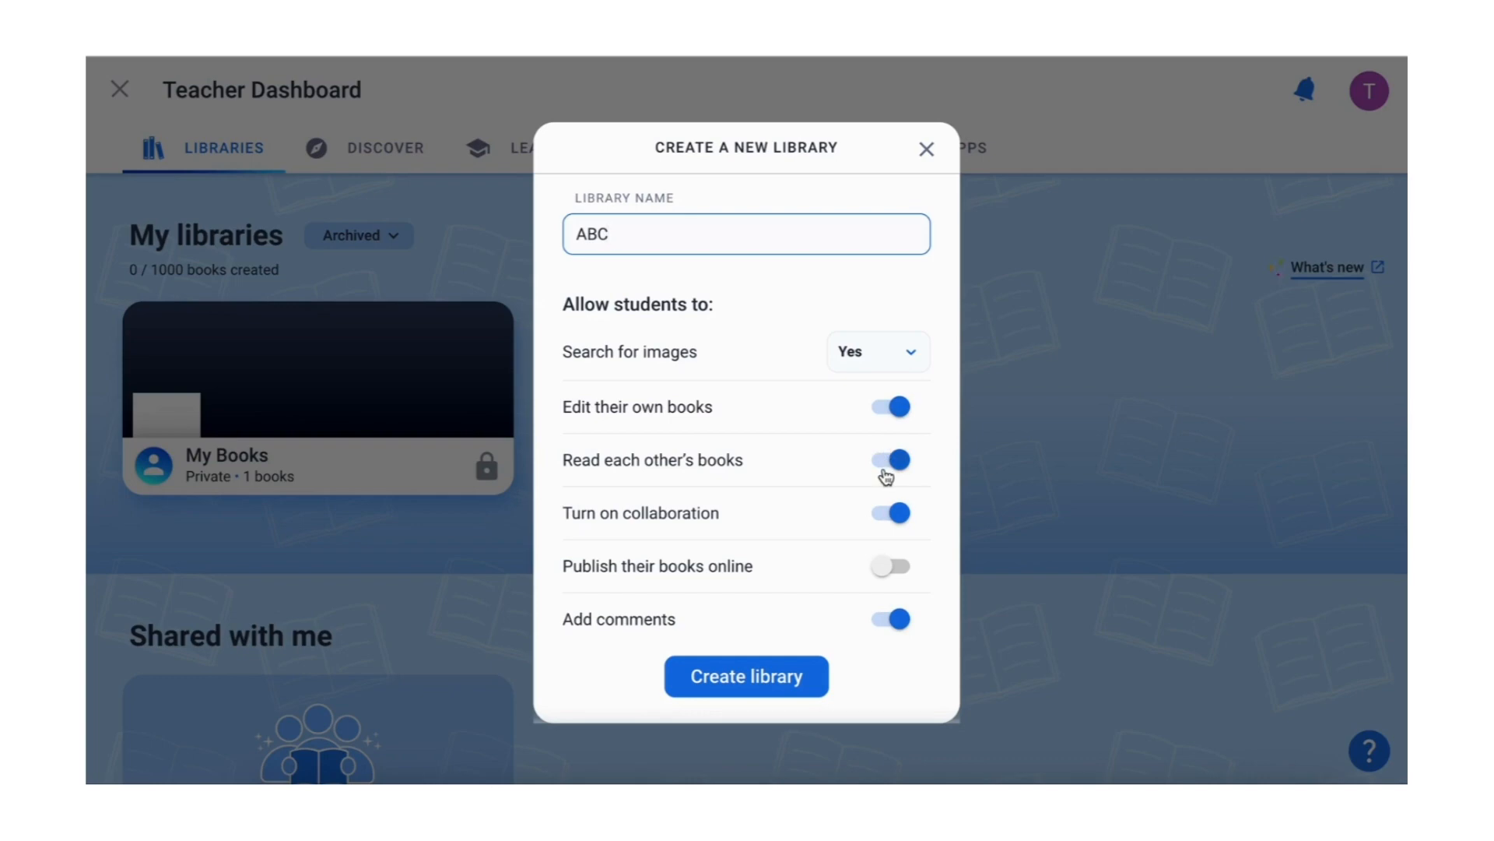
click(757, 677)
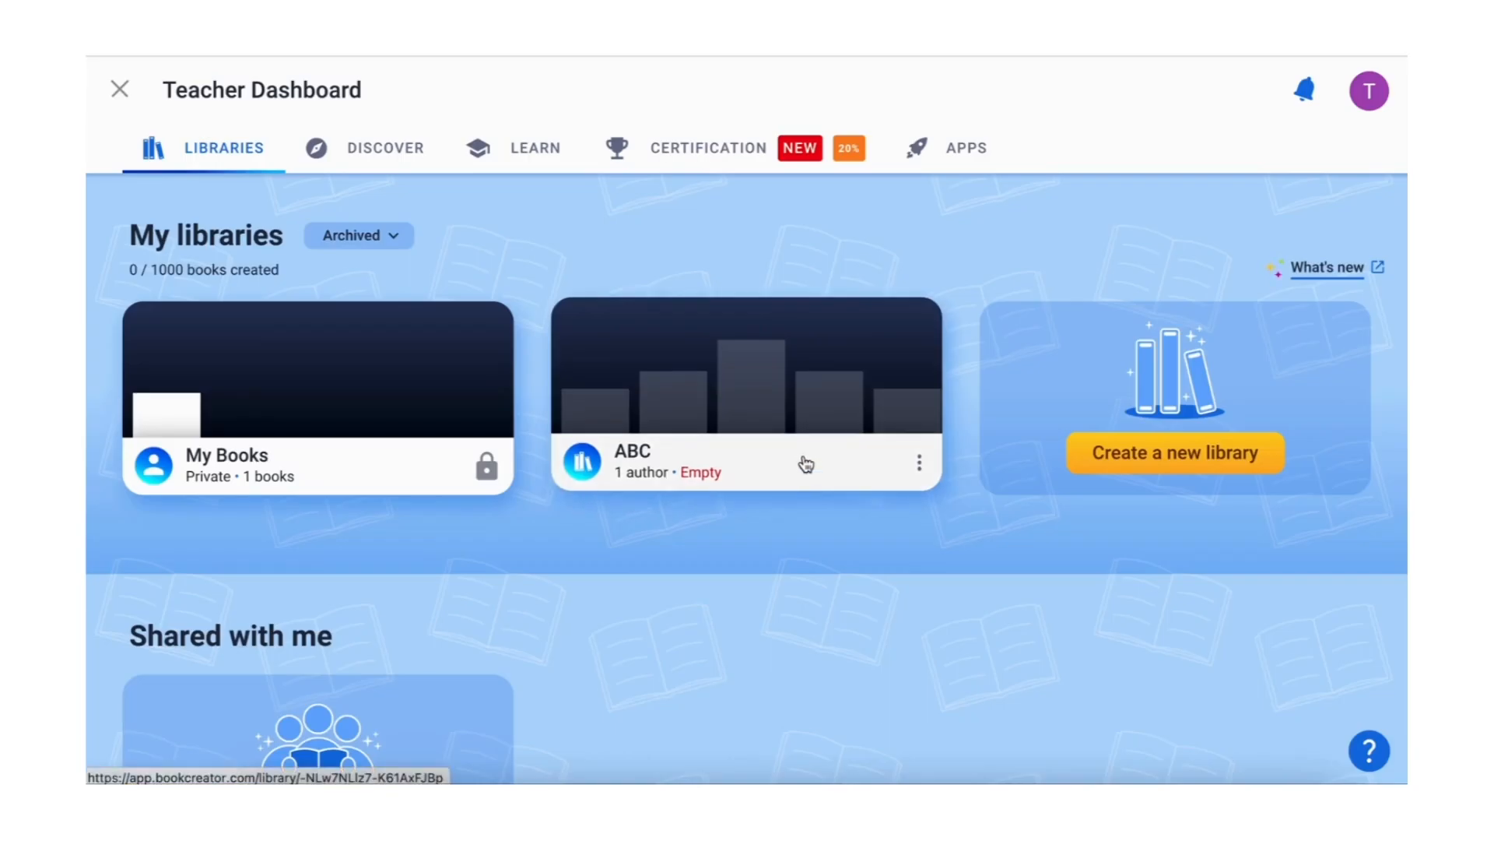
click(919, 462)
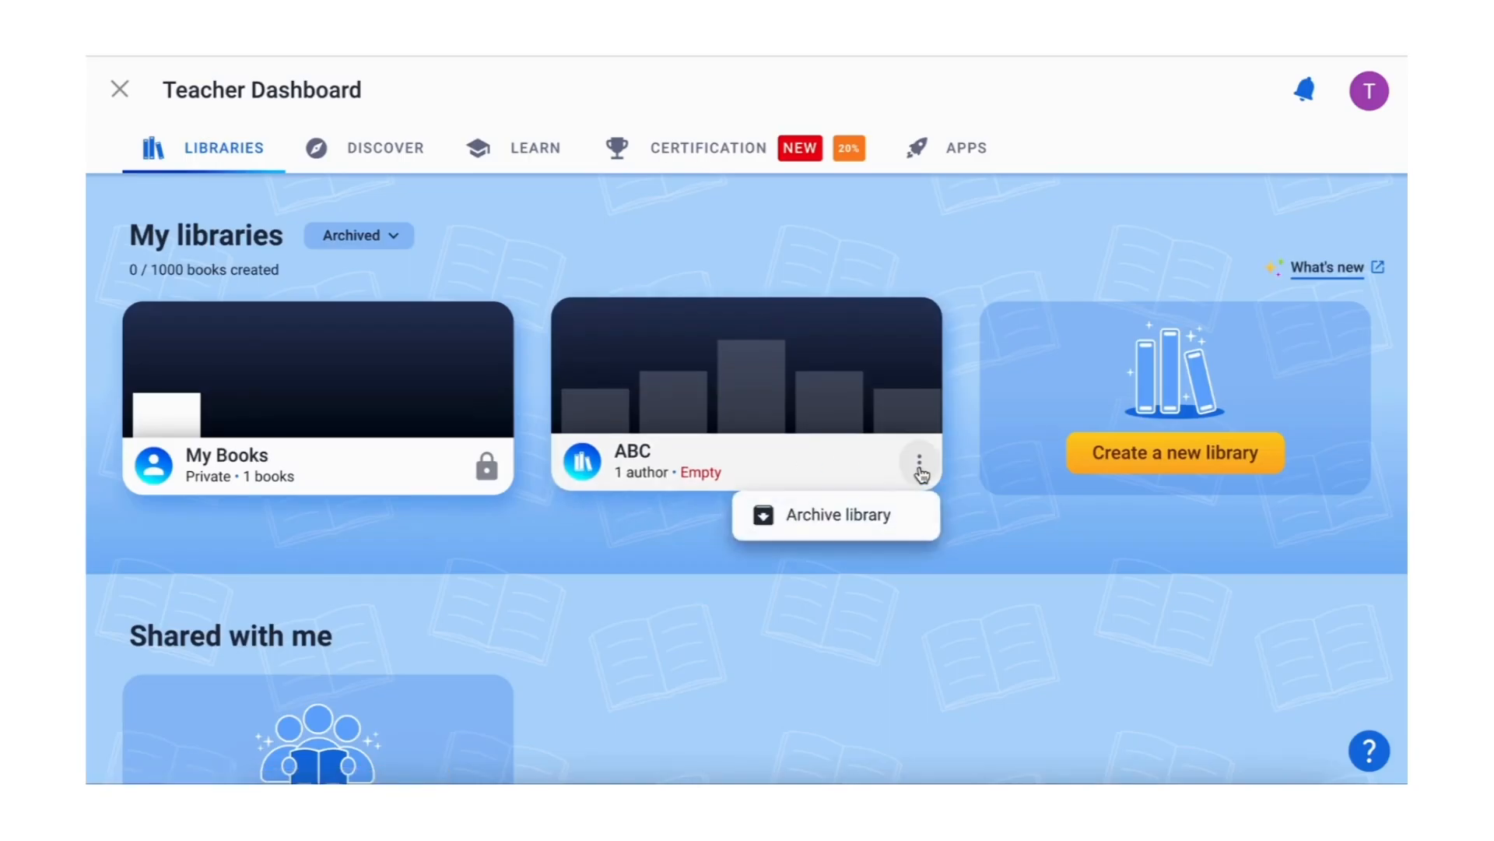
click(861, 387)
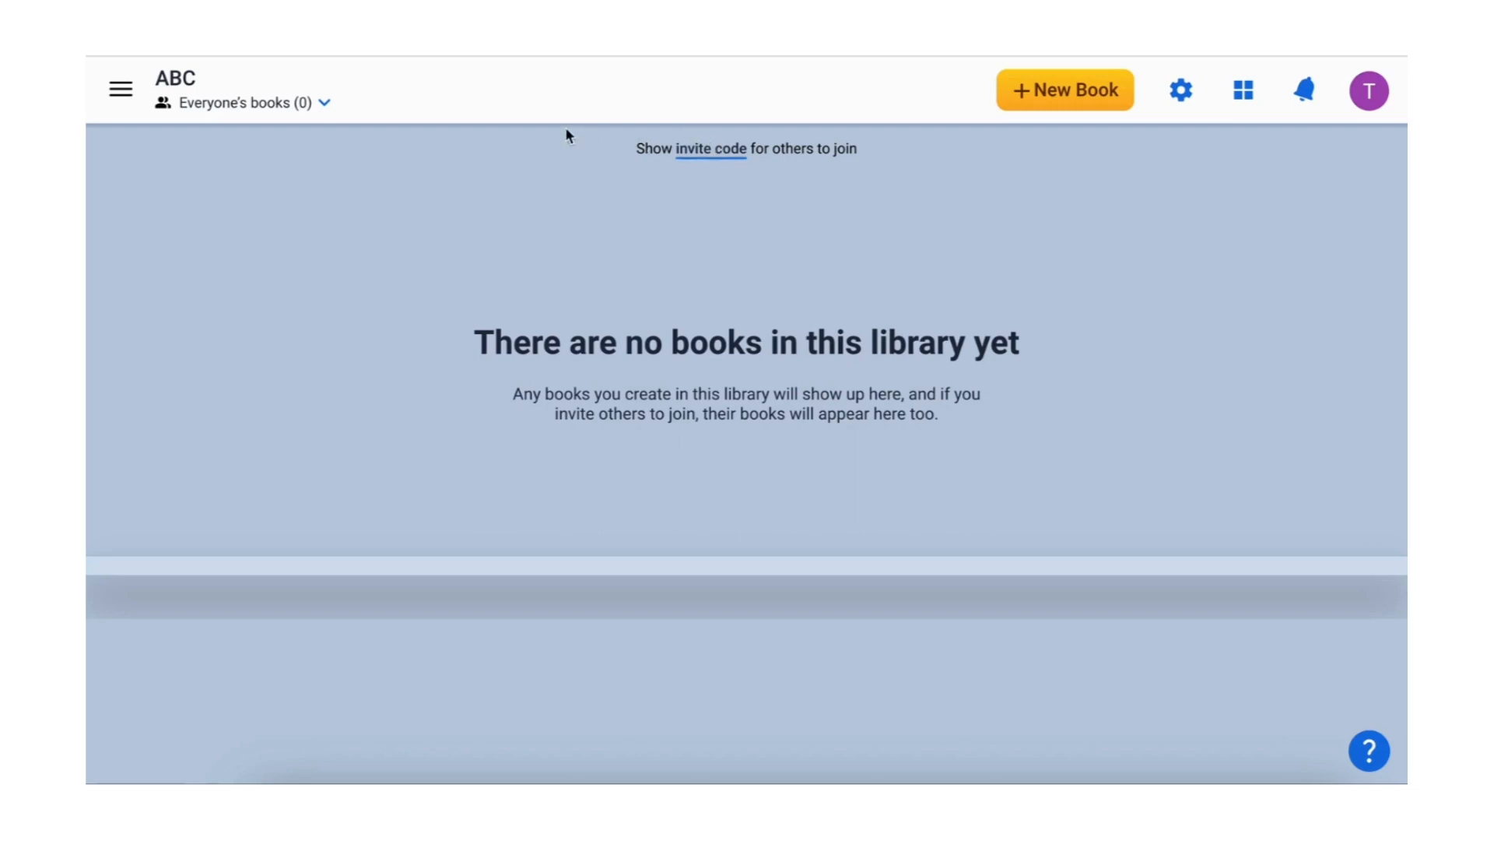
Step: Show the ABC library's invite code, close it, and reopen the library from the teacher dashboard
click(708, 160)
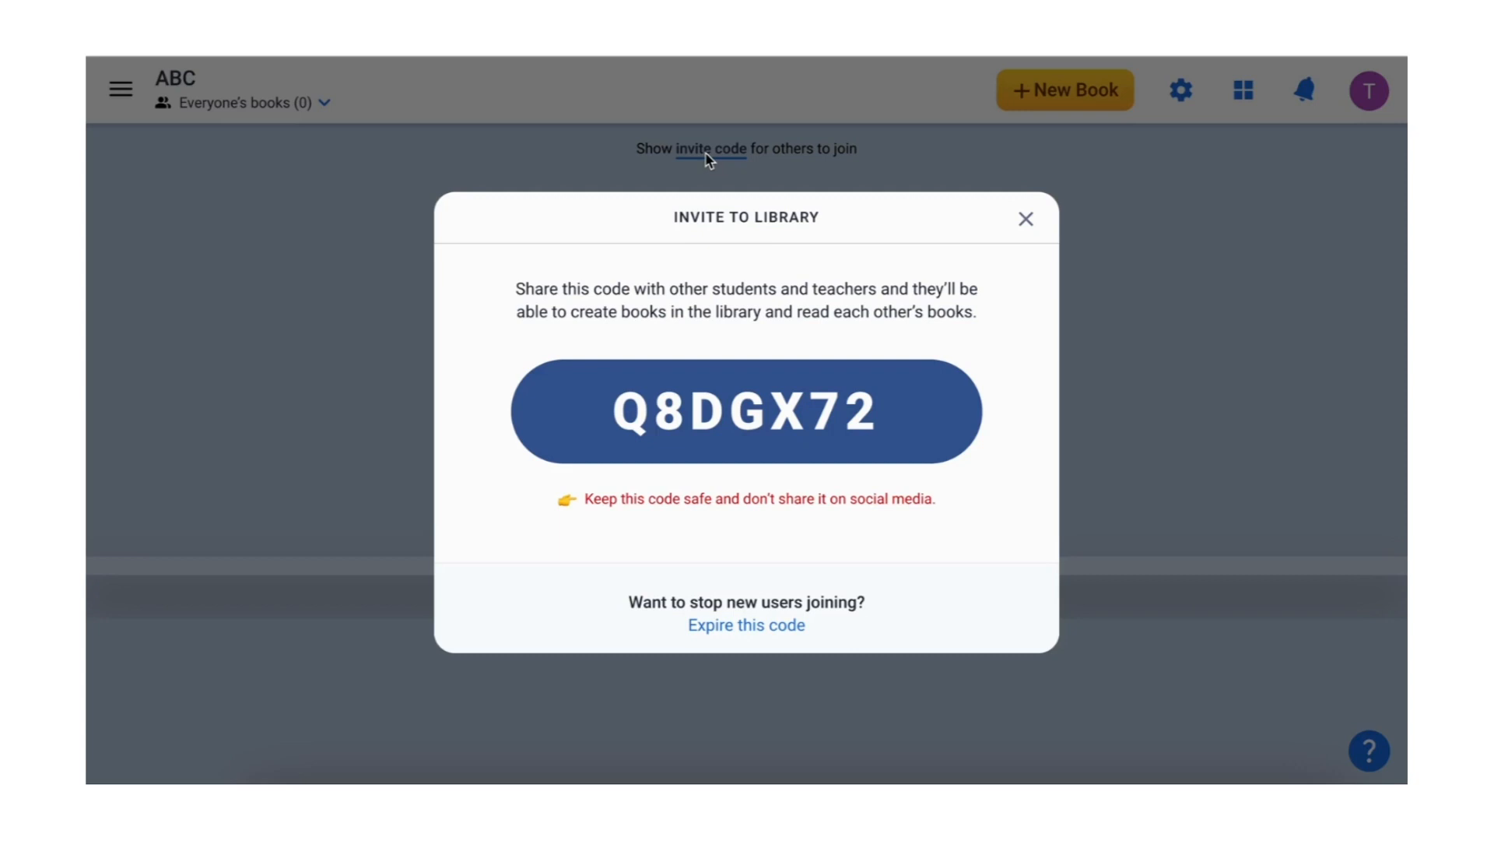
click(1026, 220)
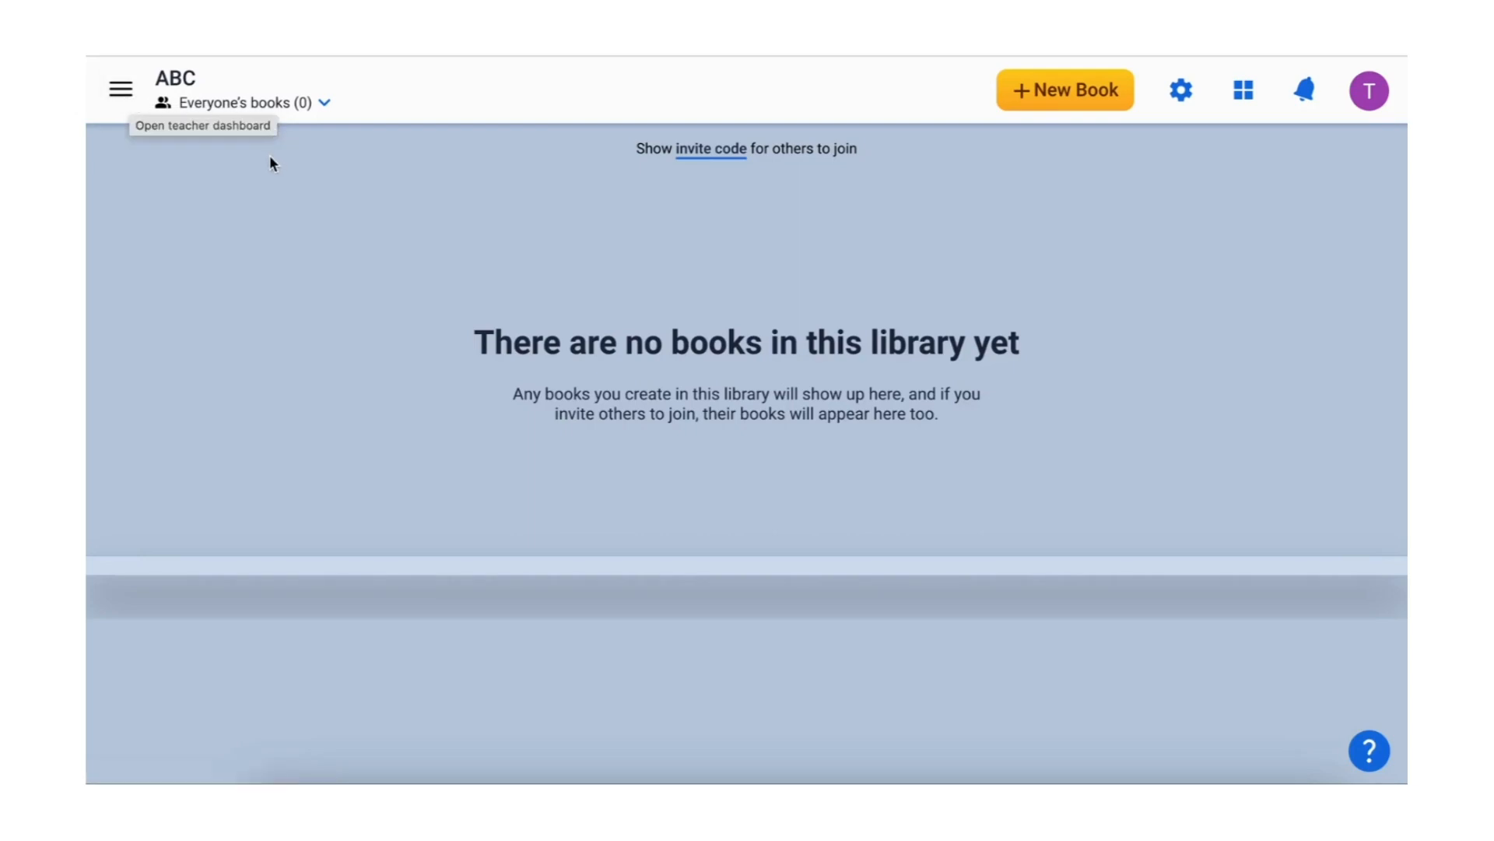
click(123, 95)
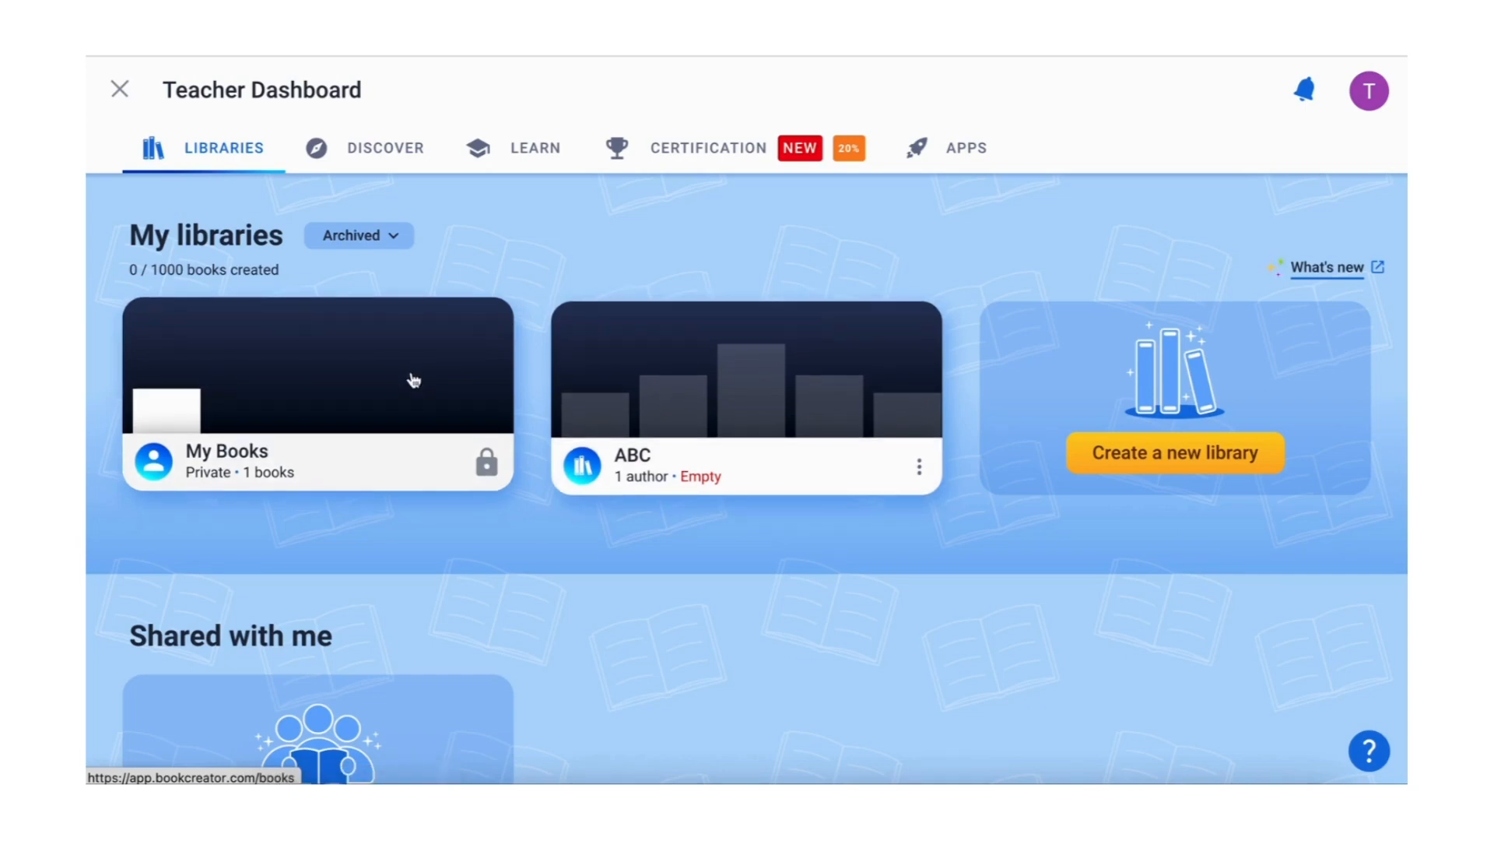
click(692, 417)
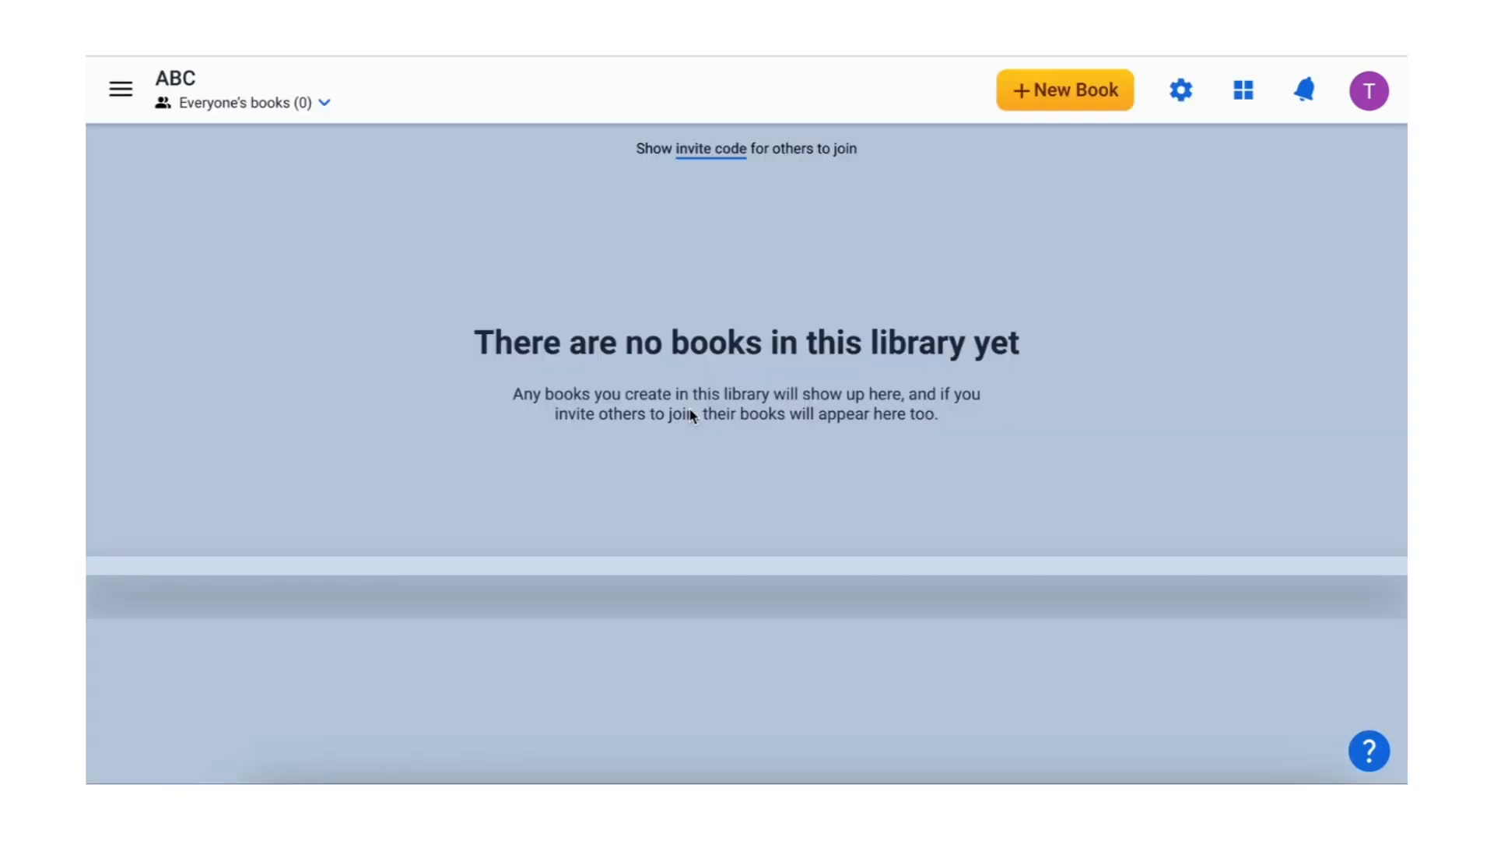
Step: Browse the templates and themes for a new book, and create a blank Portrait 2:3 book instead
click(1056, 108)
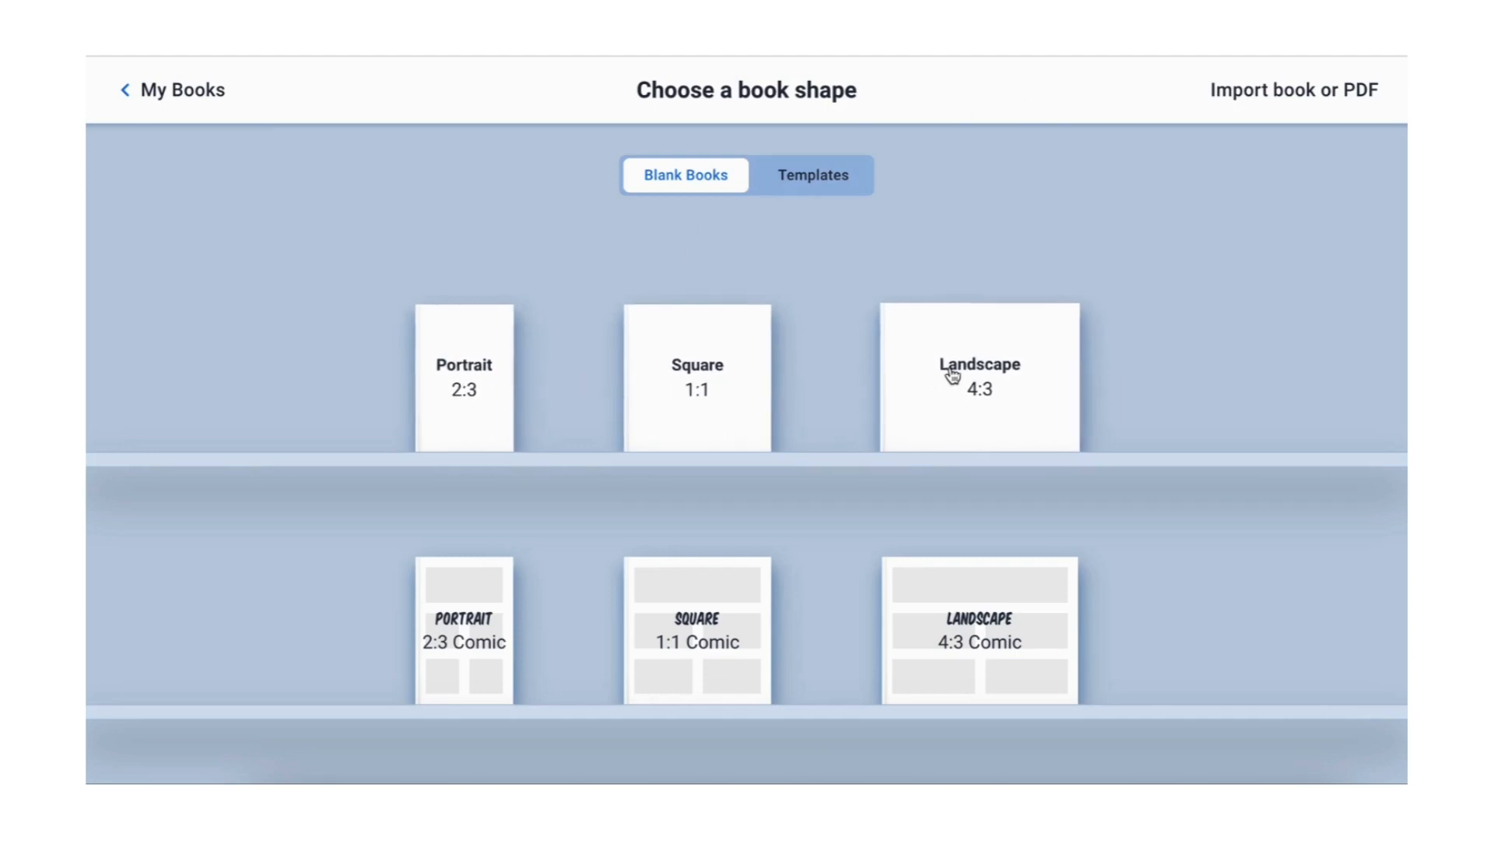
click(815, 182)
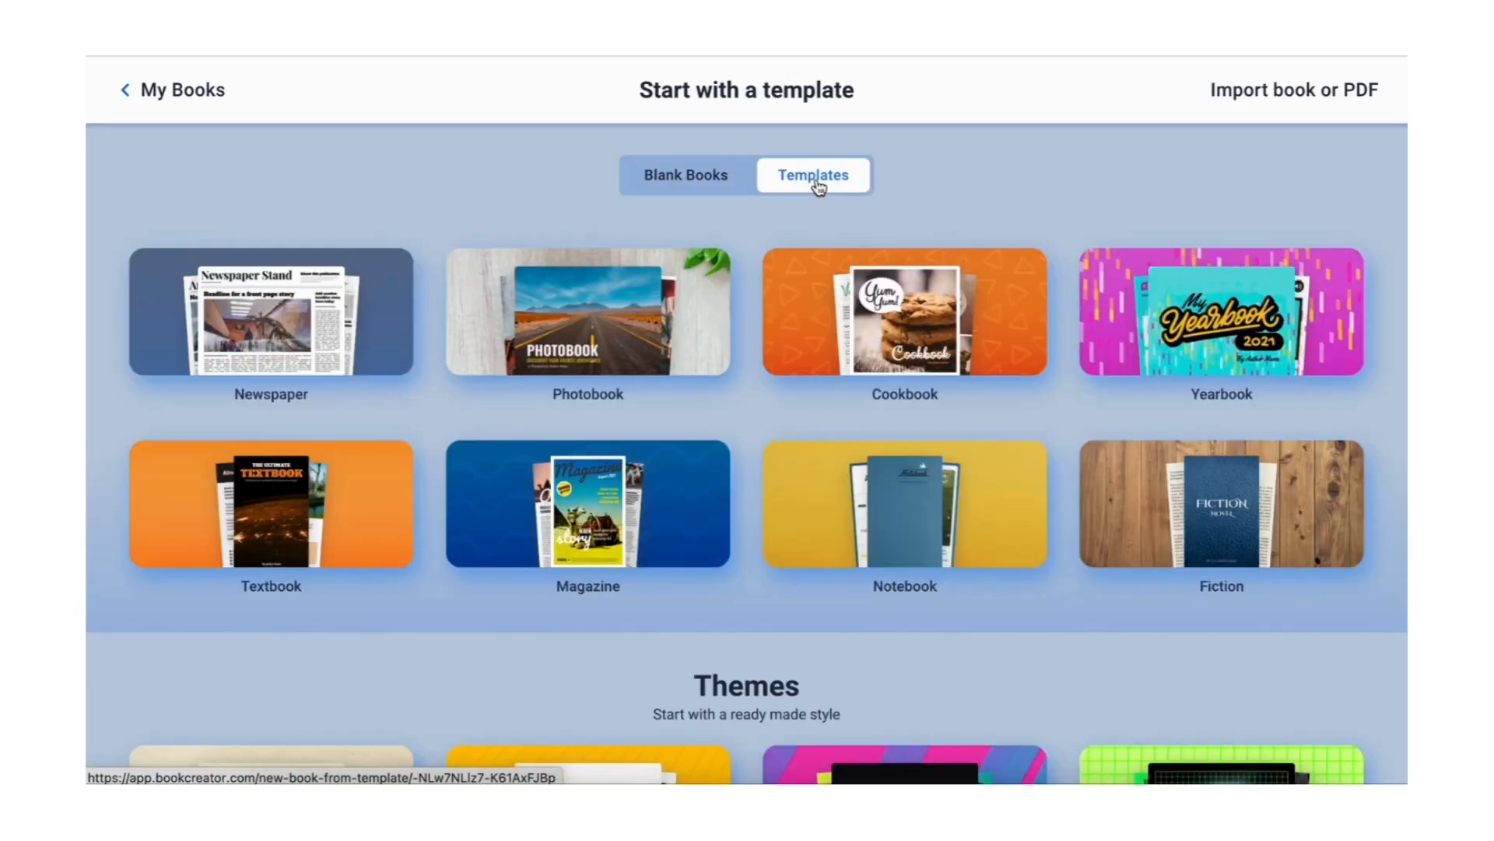
scroll(745, 386, down, 8)
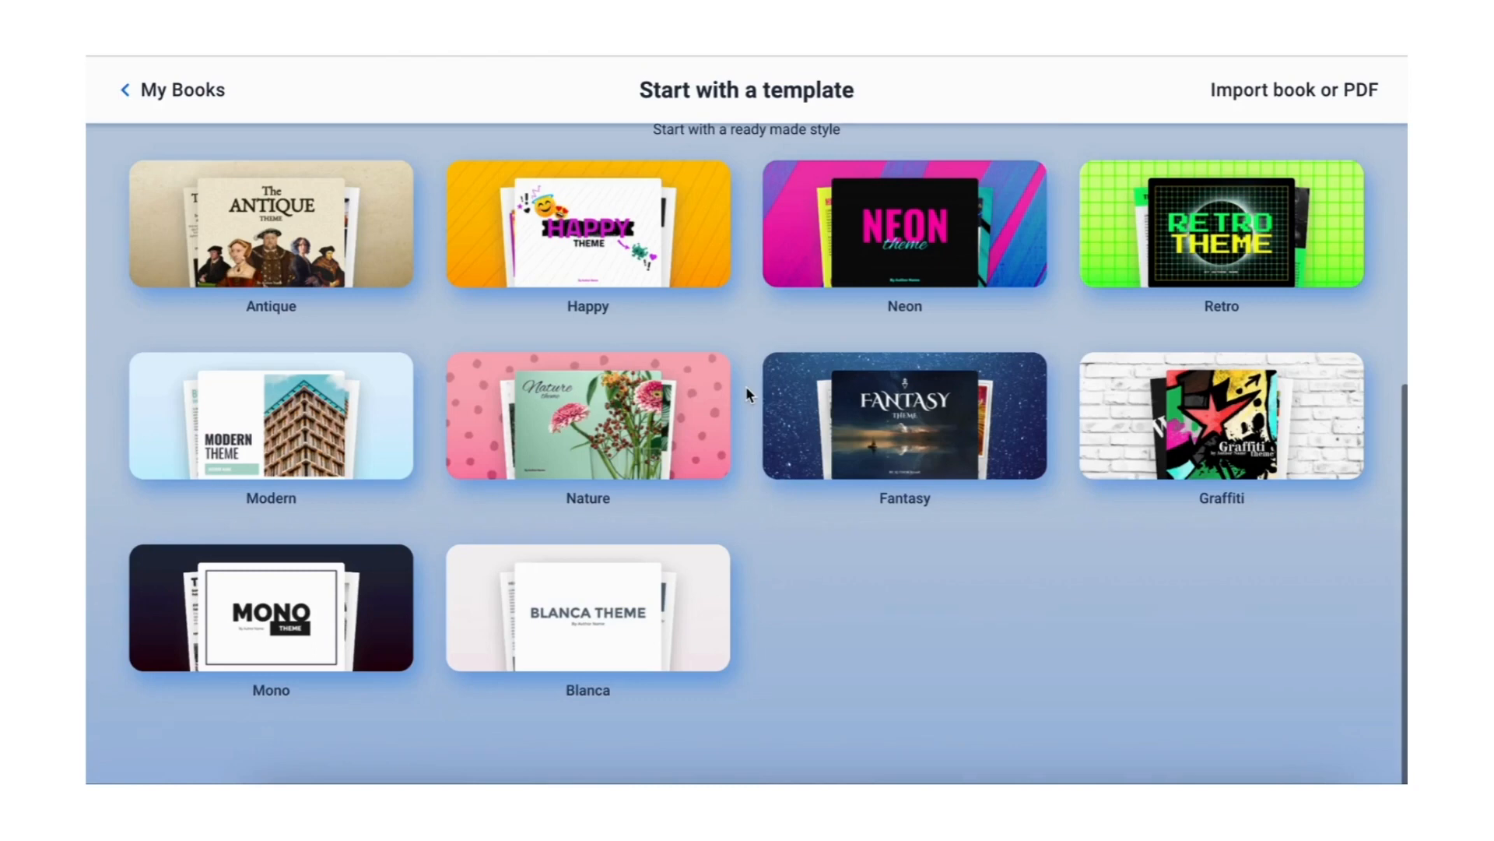
scroll(746, 393, up, 8)
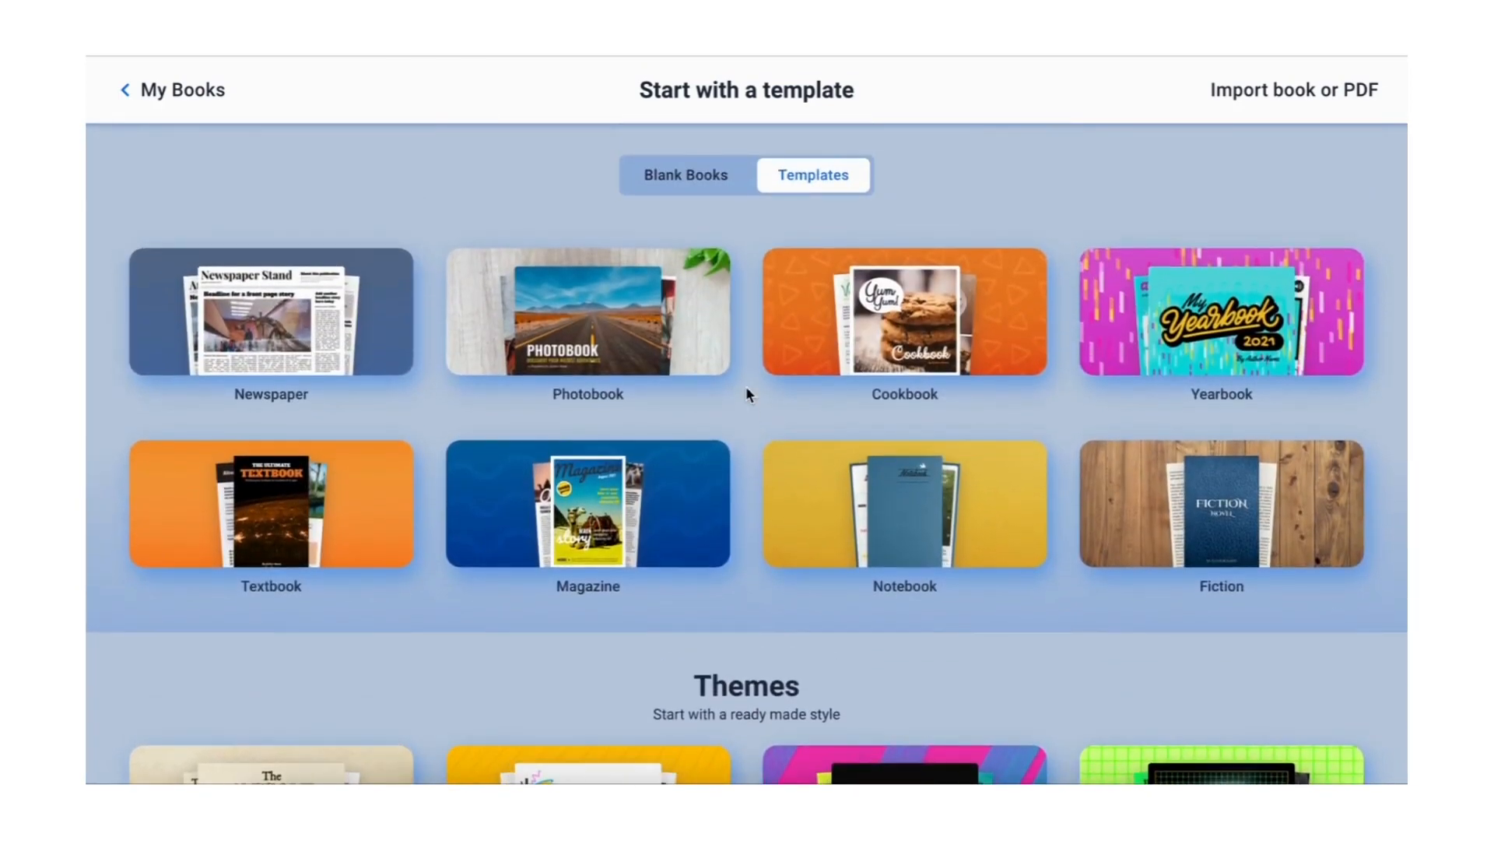
click(684, 184)
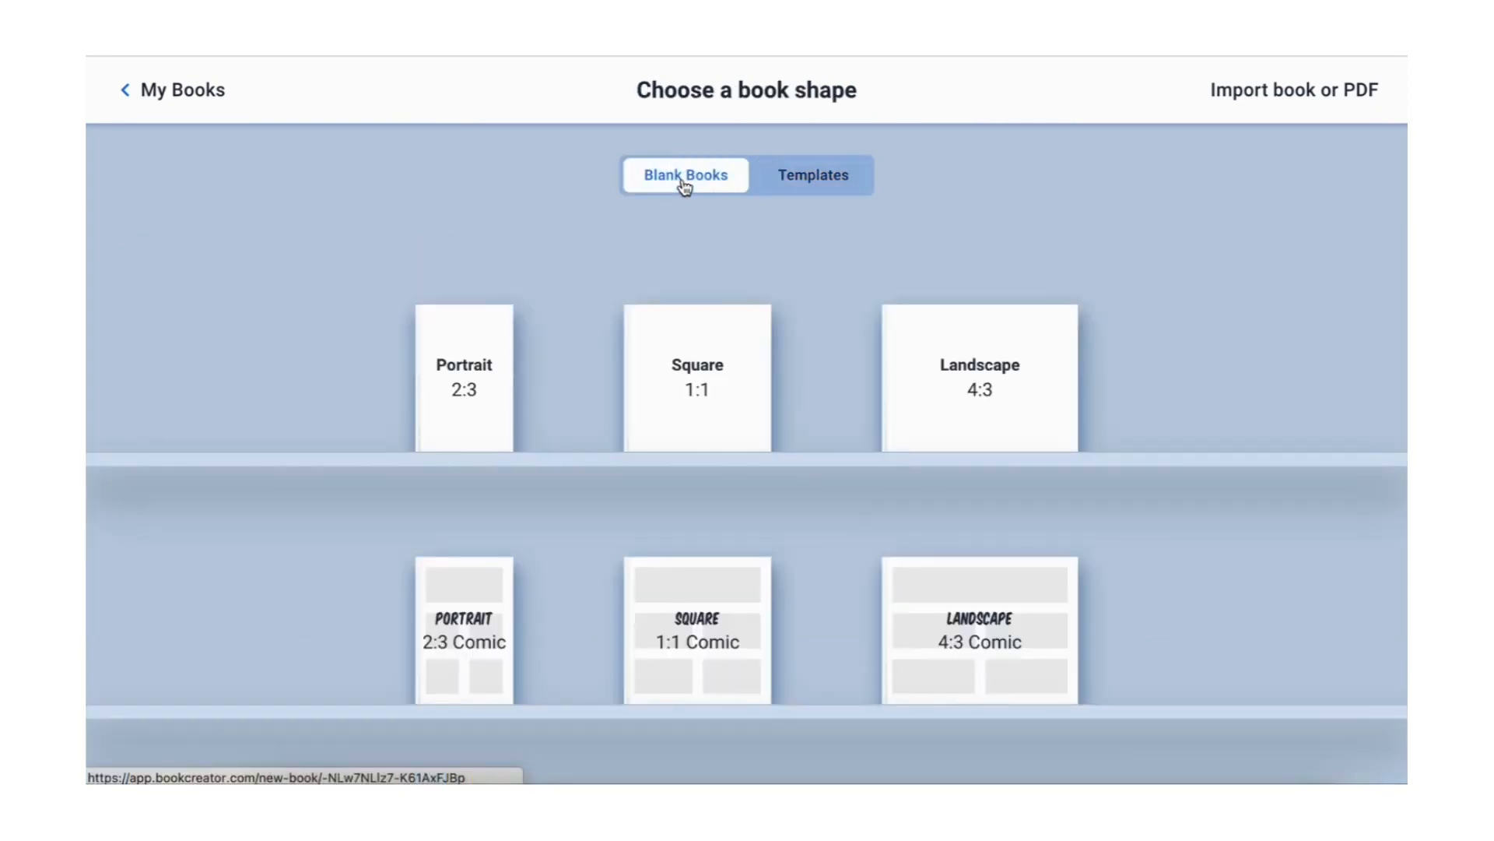
click(498, 360)
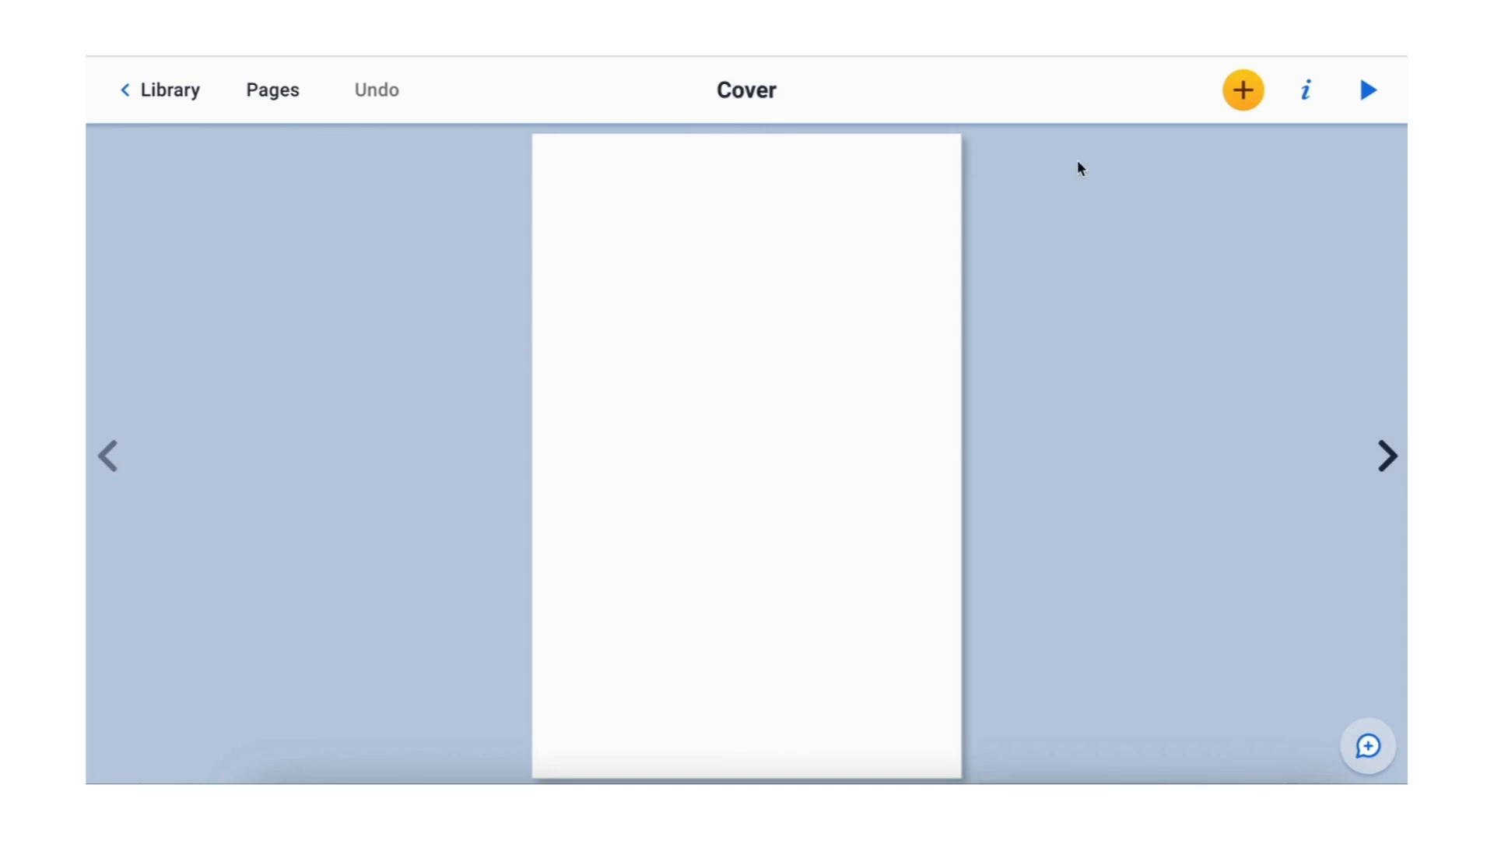
Step: Add a two-page spread after pages 2 and 3, and return to the cover from the pages overview
click(1387, 458)
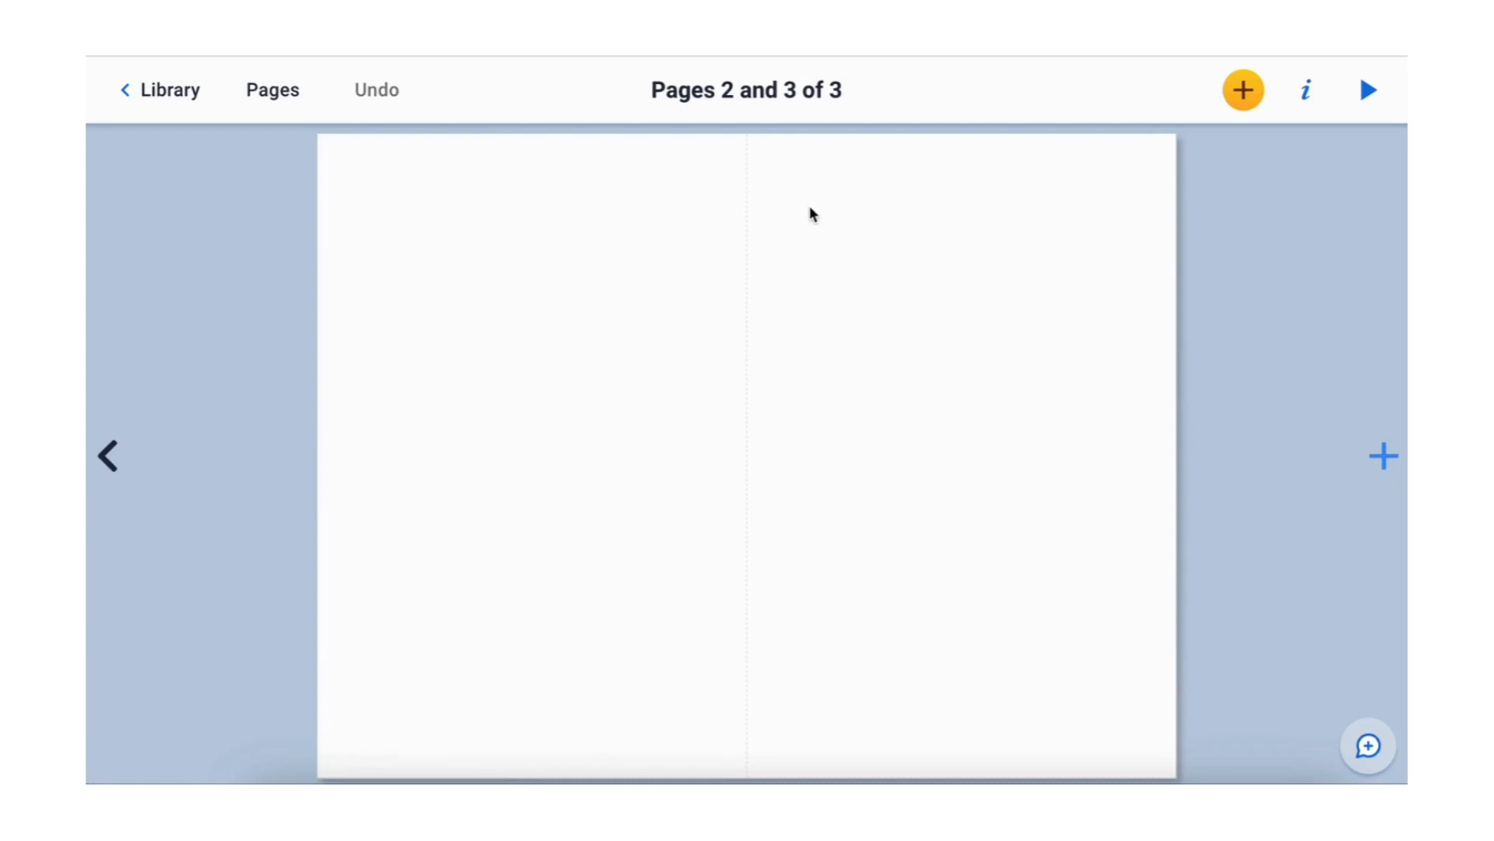
click(1384, 460)
click(108, 464)
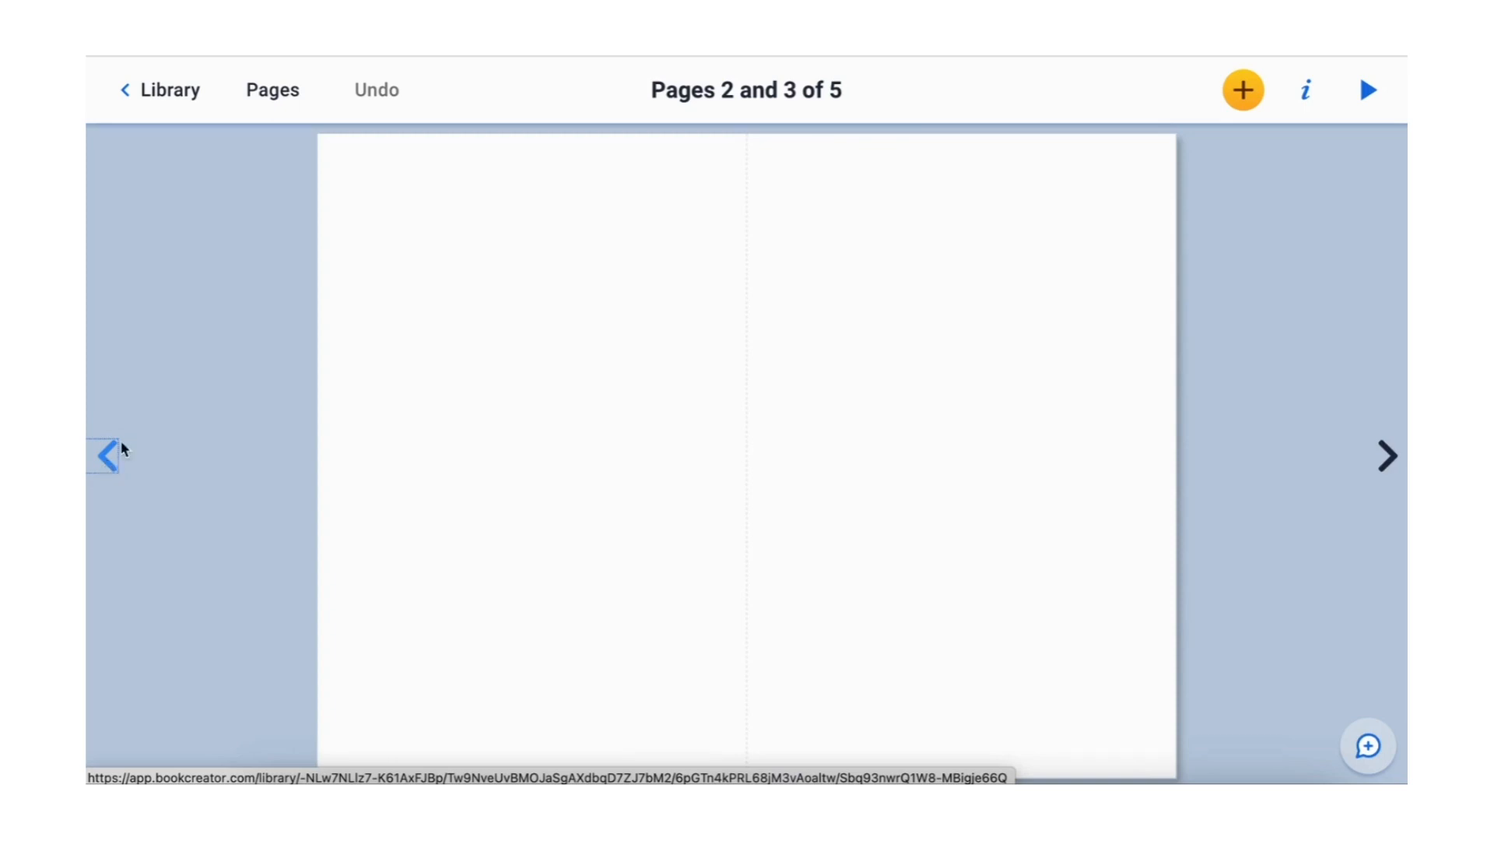
click(268, 92)
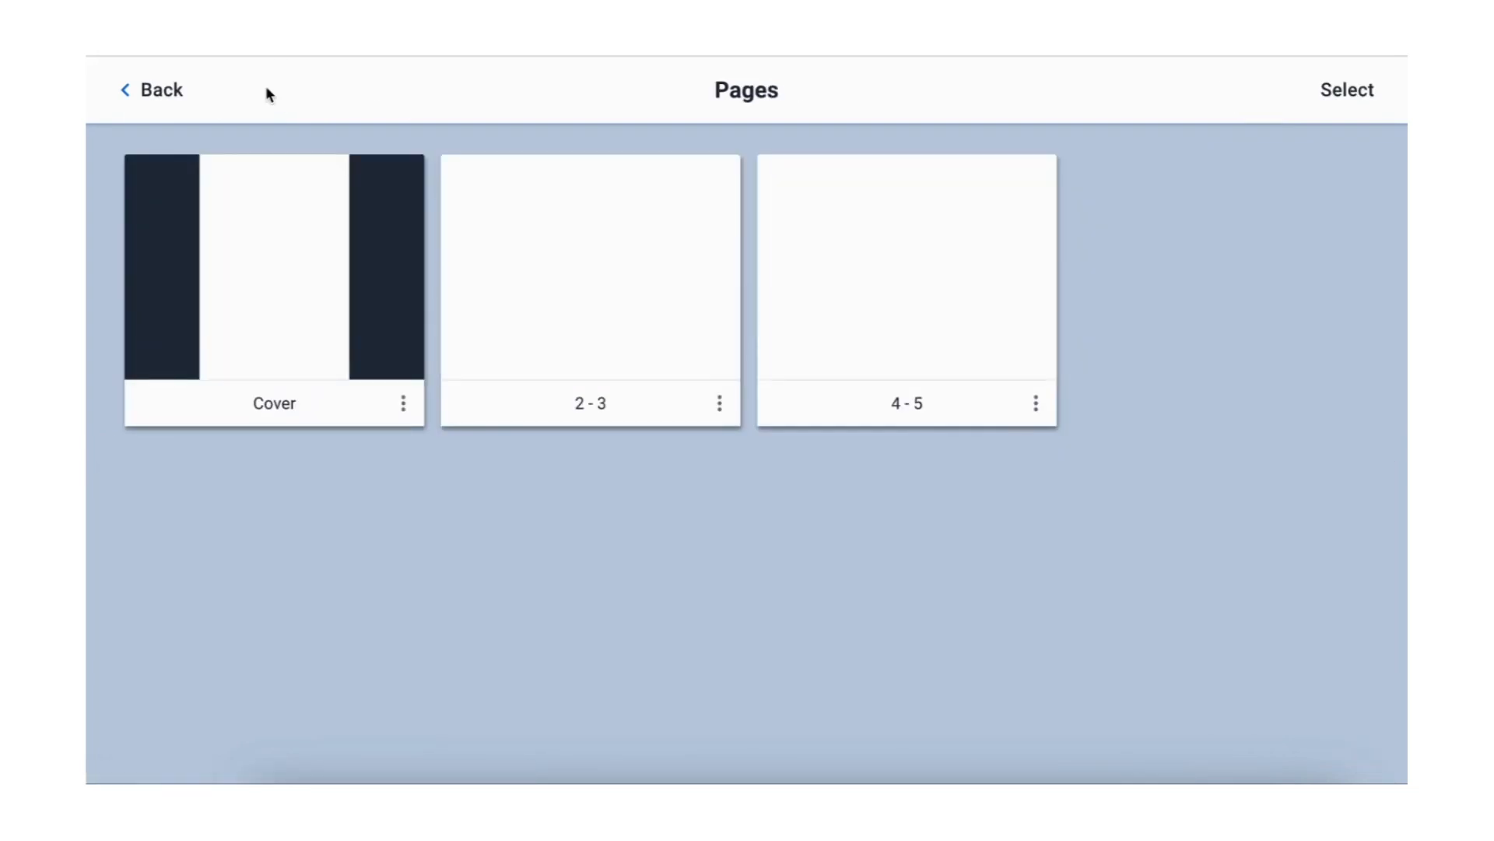
click(275, 281)
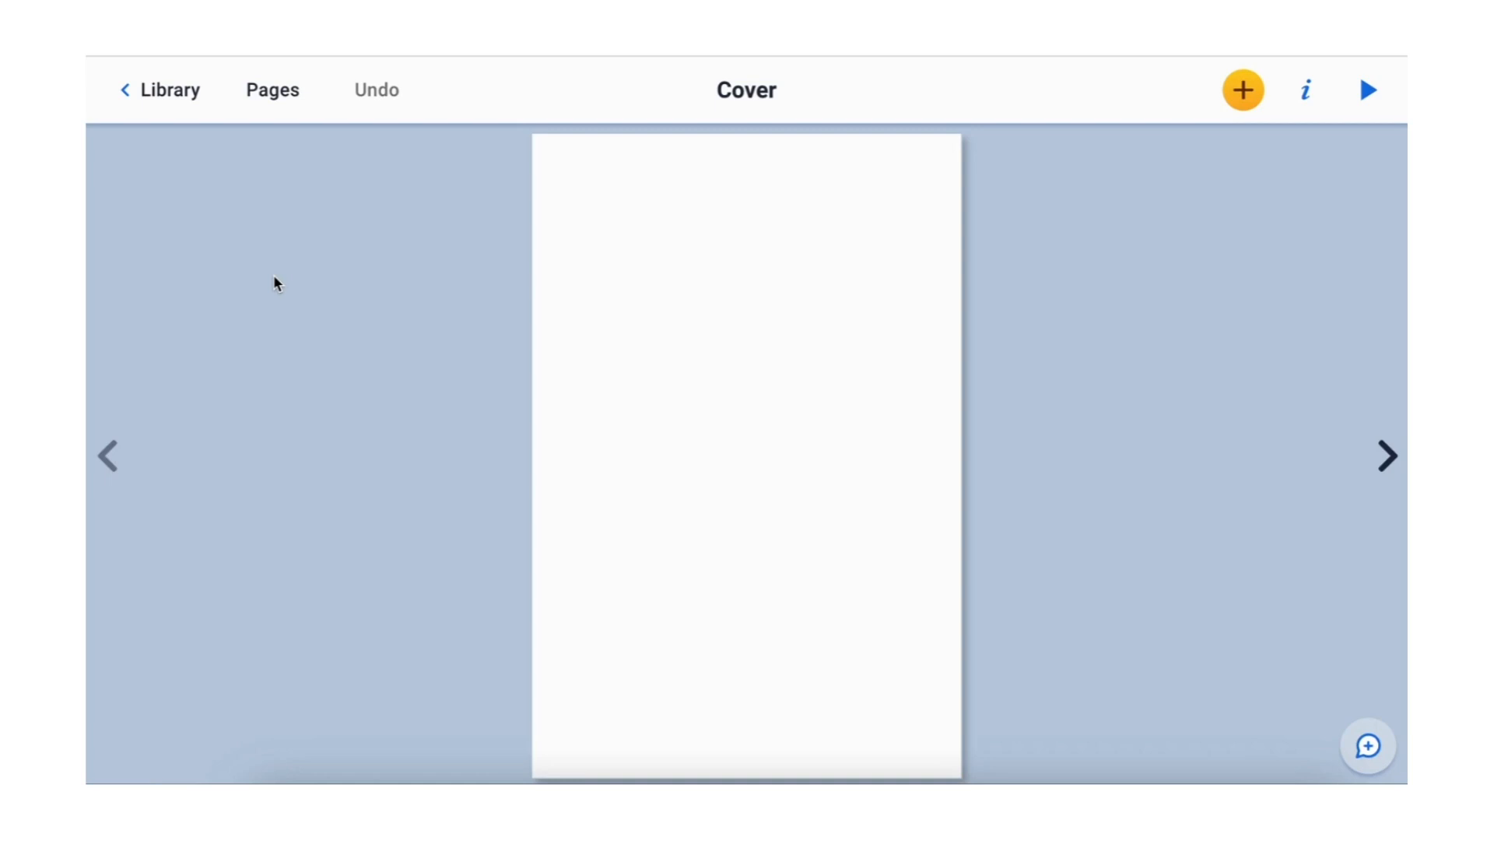
Step: Search the image library for "vegetables" and add the photo of carrots, raspberries and walnuts to the cover
click(1244, 92)
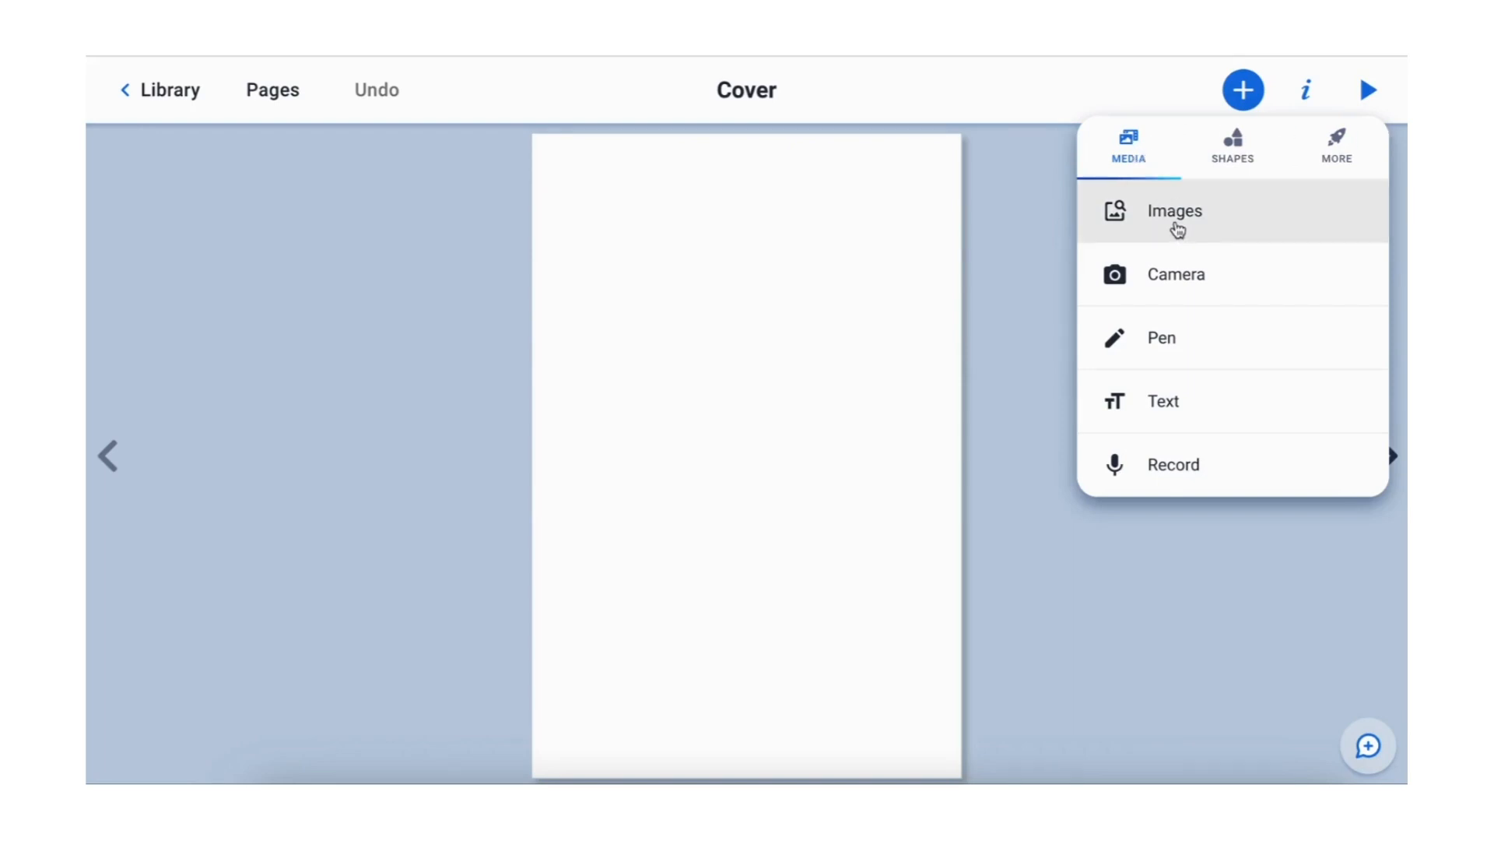
click(1176, 227)
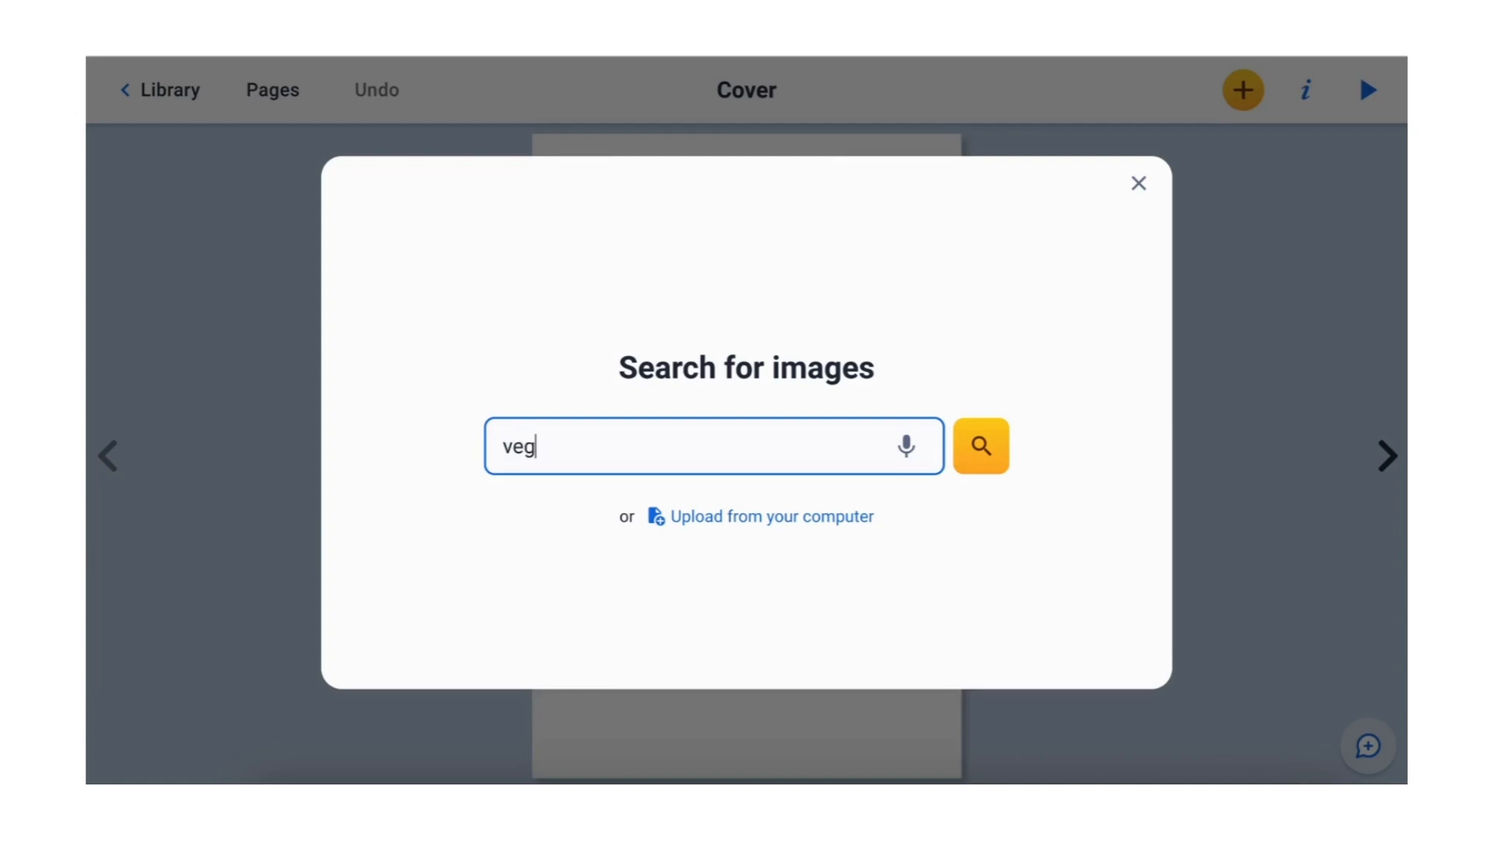
text(etables)
click(965, 450)
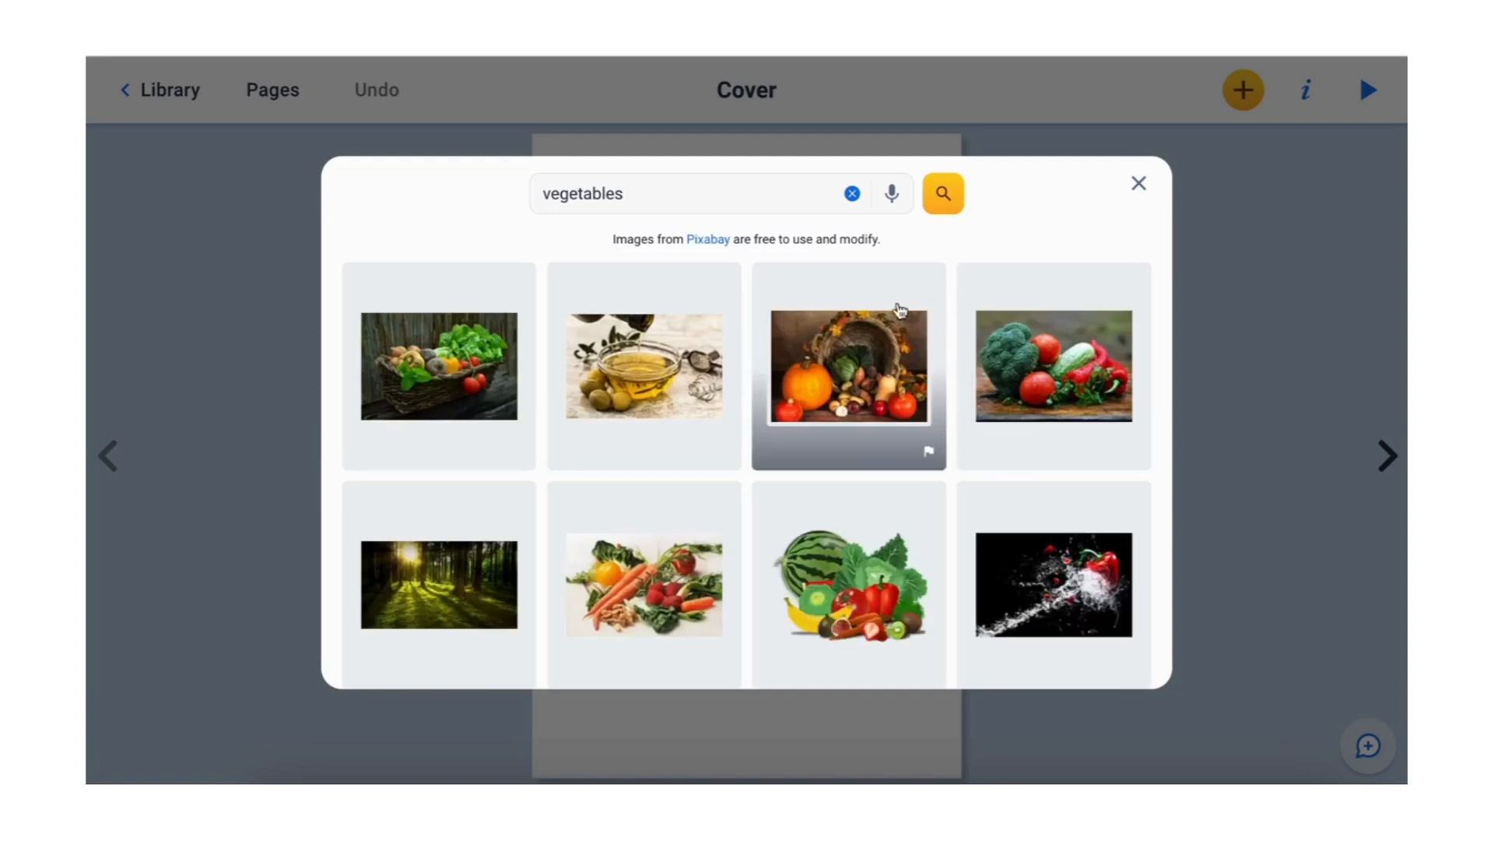
click(646, 572)
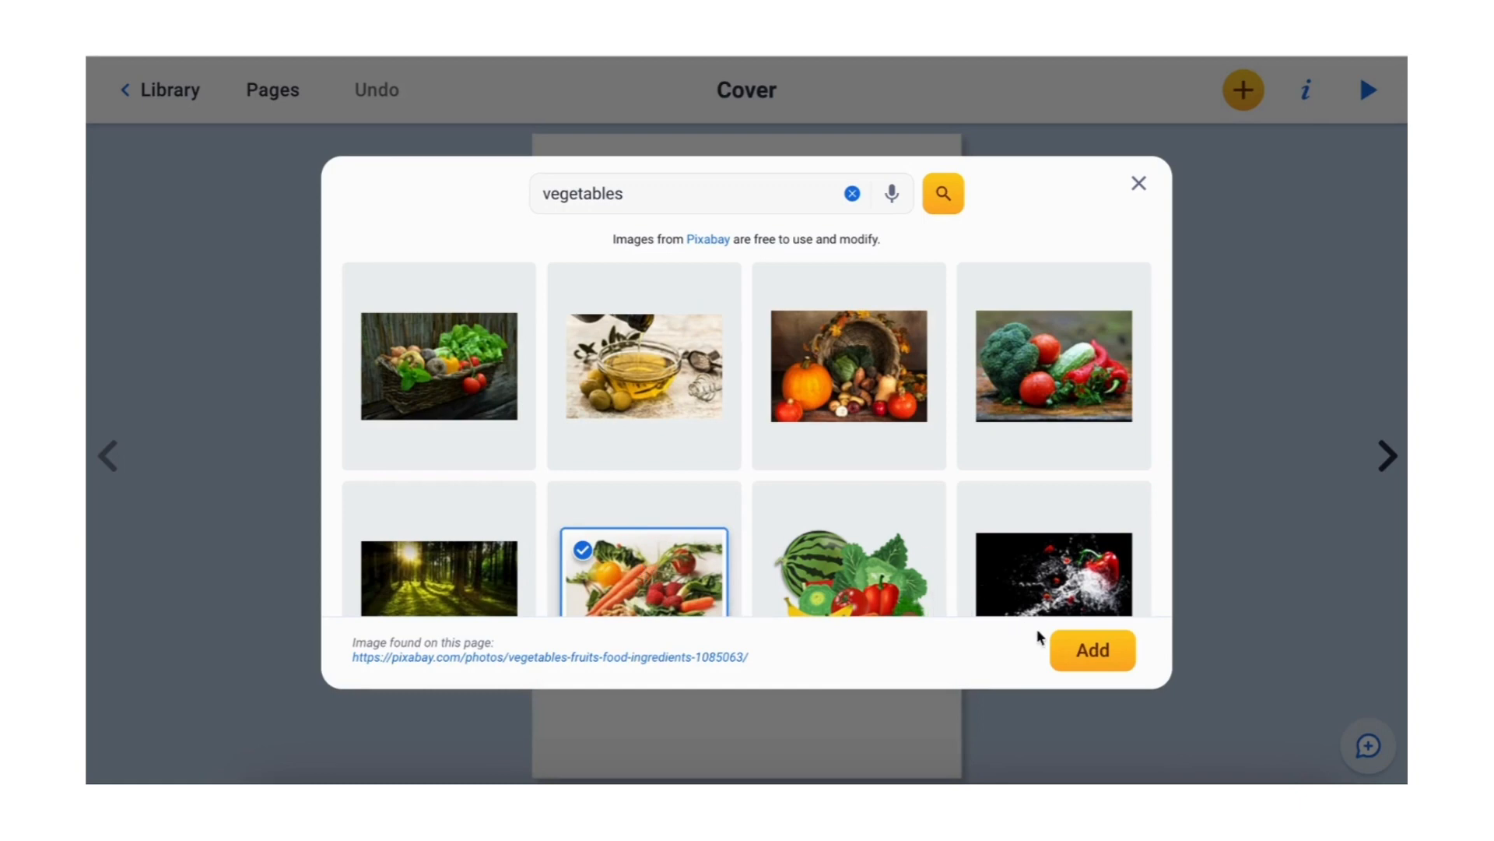
click(1094, 653)
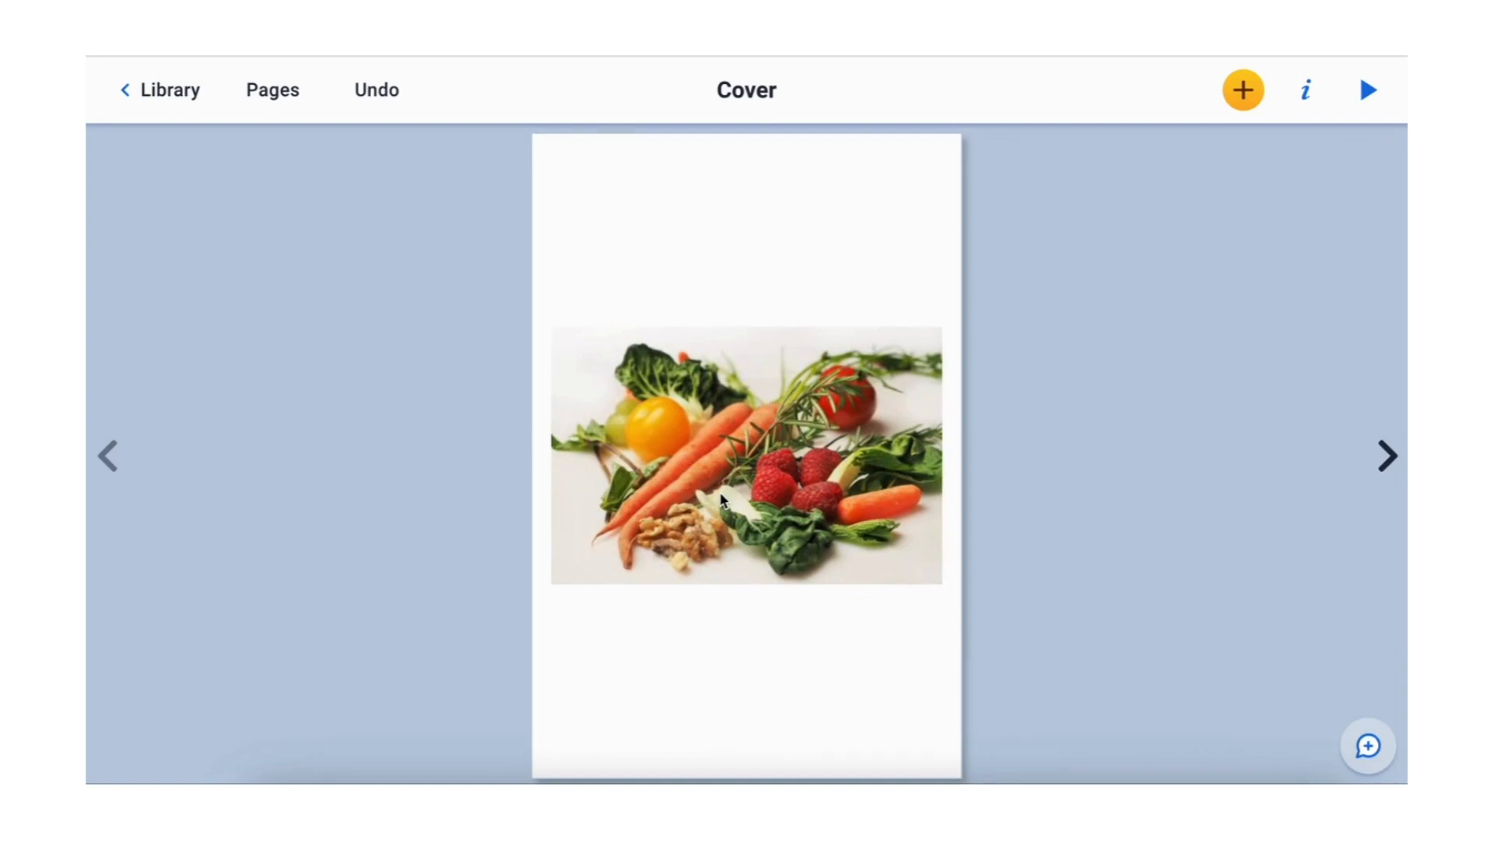
Step: Try the rotation control on the vegetable photo, shrink the photo slightly and move it a little lower on the cover
click(735, 442)
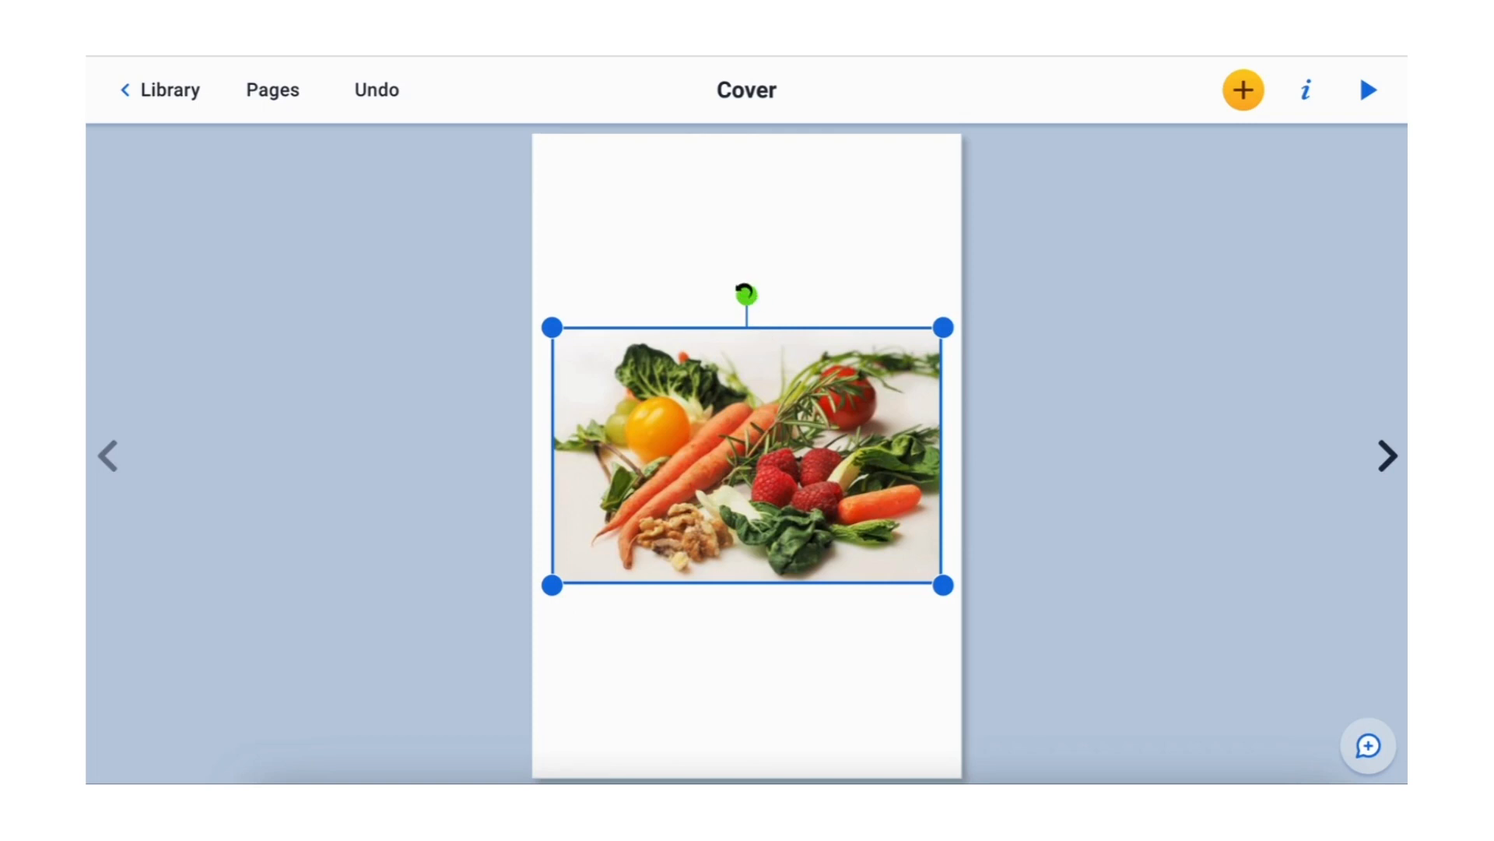
mouse_move(745, 294)
mouse_down()
mouse_move(714, 280)
mouse_move(651, 421)
mouse_move(662, 361)
mouse_move(764, 313)
mouse_move(804, 370)
mouse_move(751, 323)
mouse_up()
mouse_move(943, 596)
mouse_down()
mouse_move(741, 467)
mouse_move(941, 610)
mouse_move(853, 539)
mouse_move(926, 597)
mouse_up()
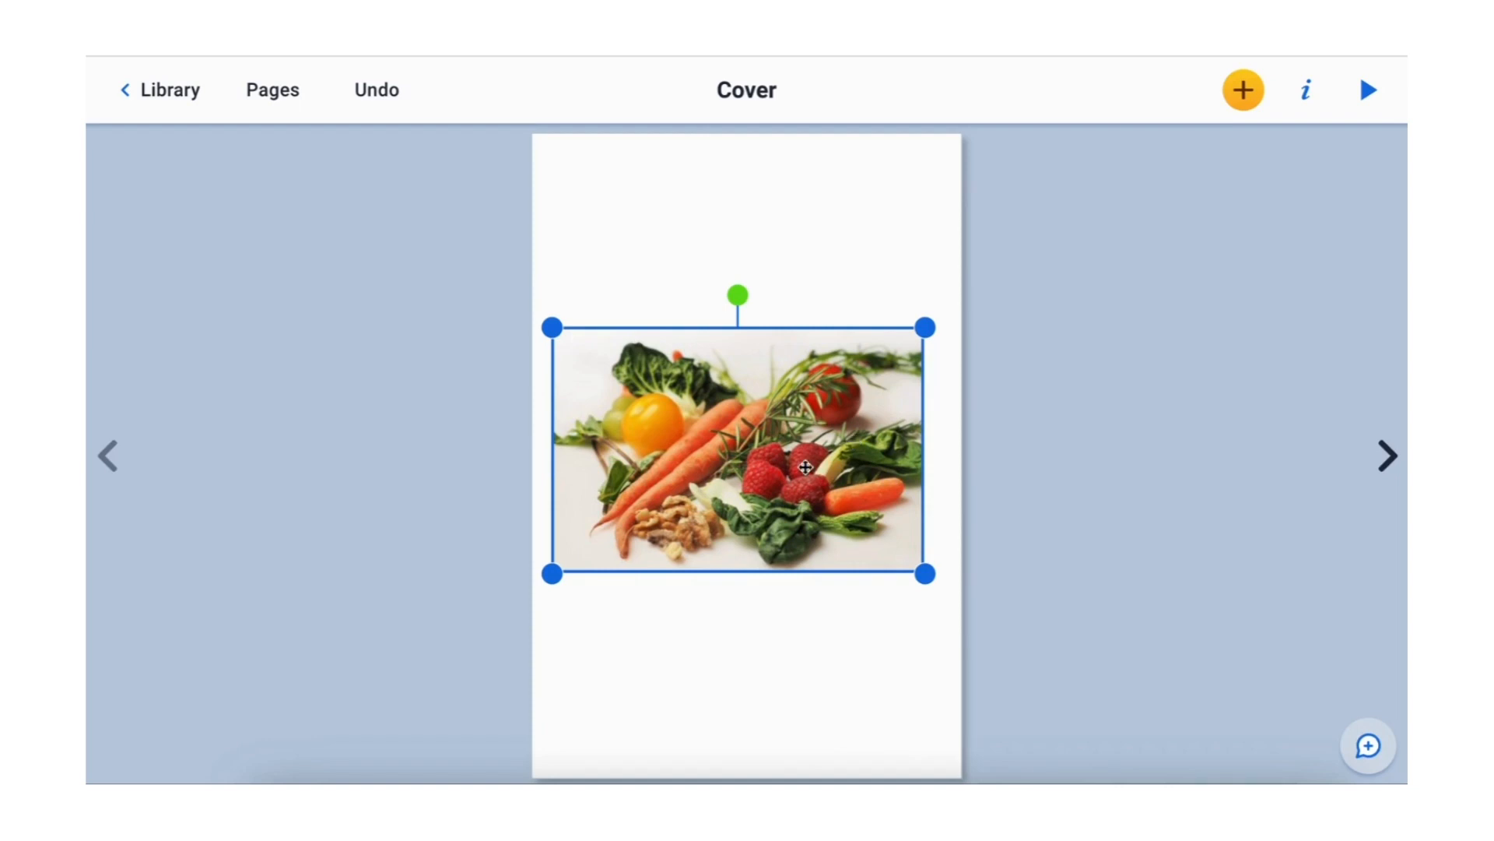
click(1018, 534)
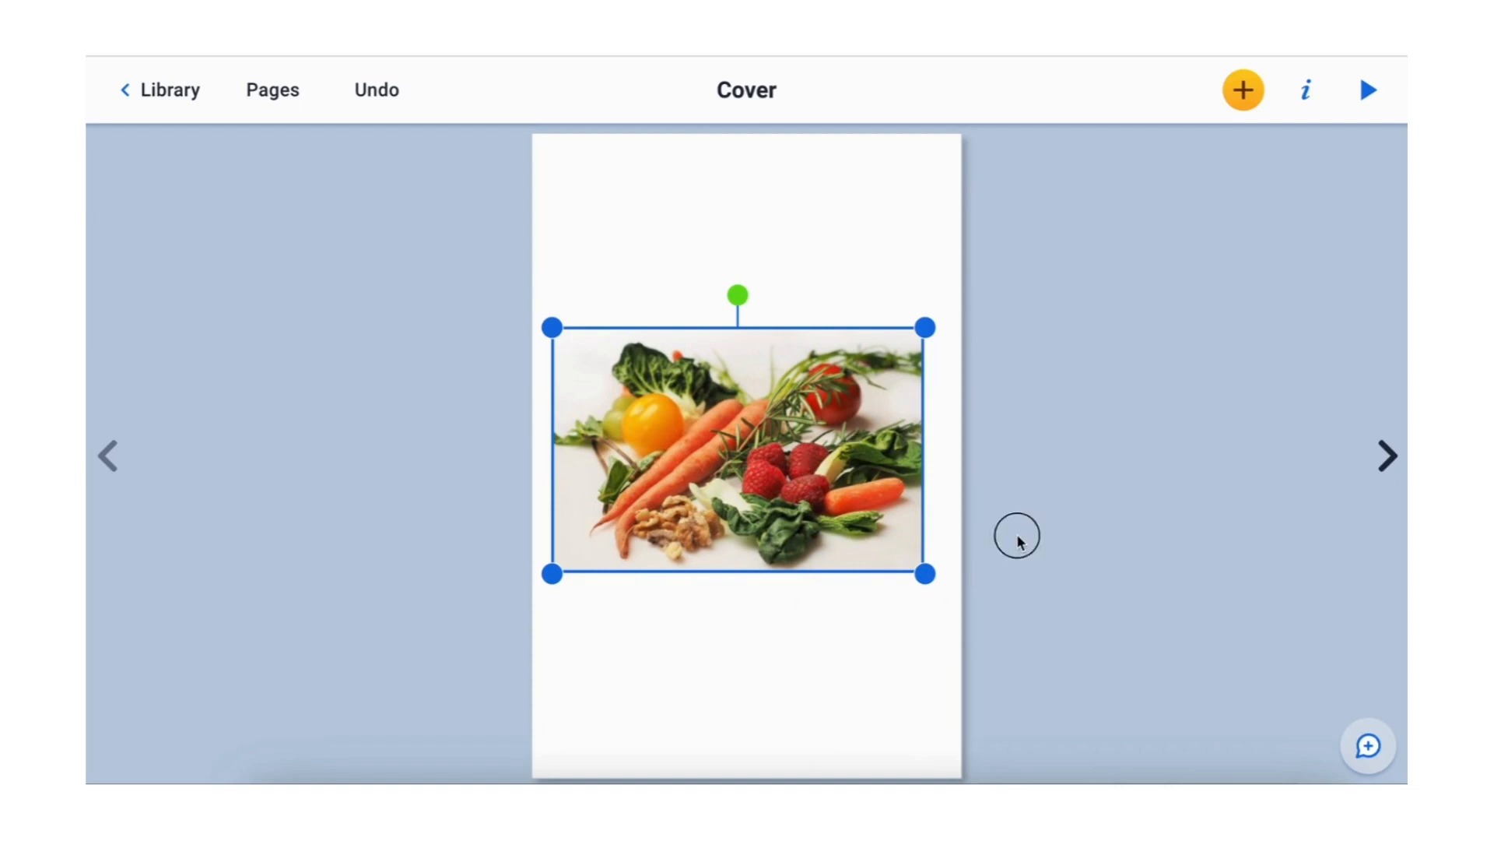
click(734, 465)
mouse_move(734, 465)
mouse_down()
mouse_move(726, 303)
mouse_move(709, 536)
mouse_move(708, 432)
mouse_move(710, 522)
mouse_move(738, 507)
mouse_move(742, 390)
mouse_move(715, 524)
mouse_move(731, 524)
mouse_move(745, 480)
mouse_up()
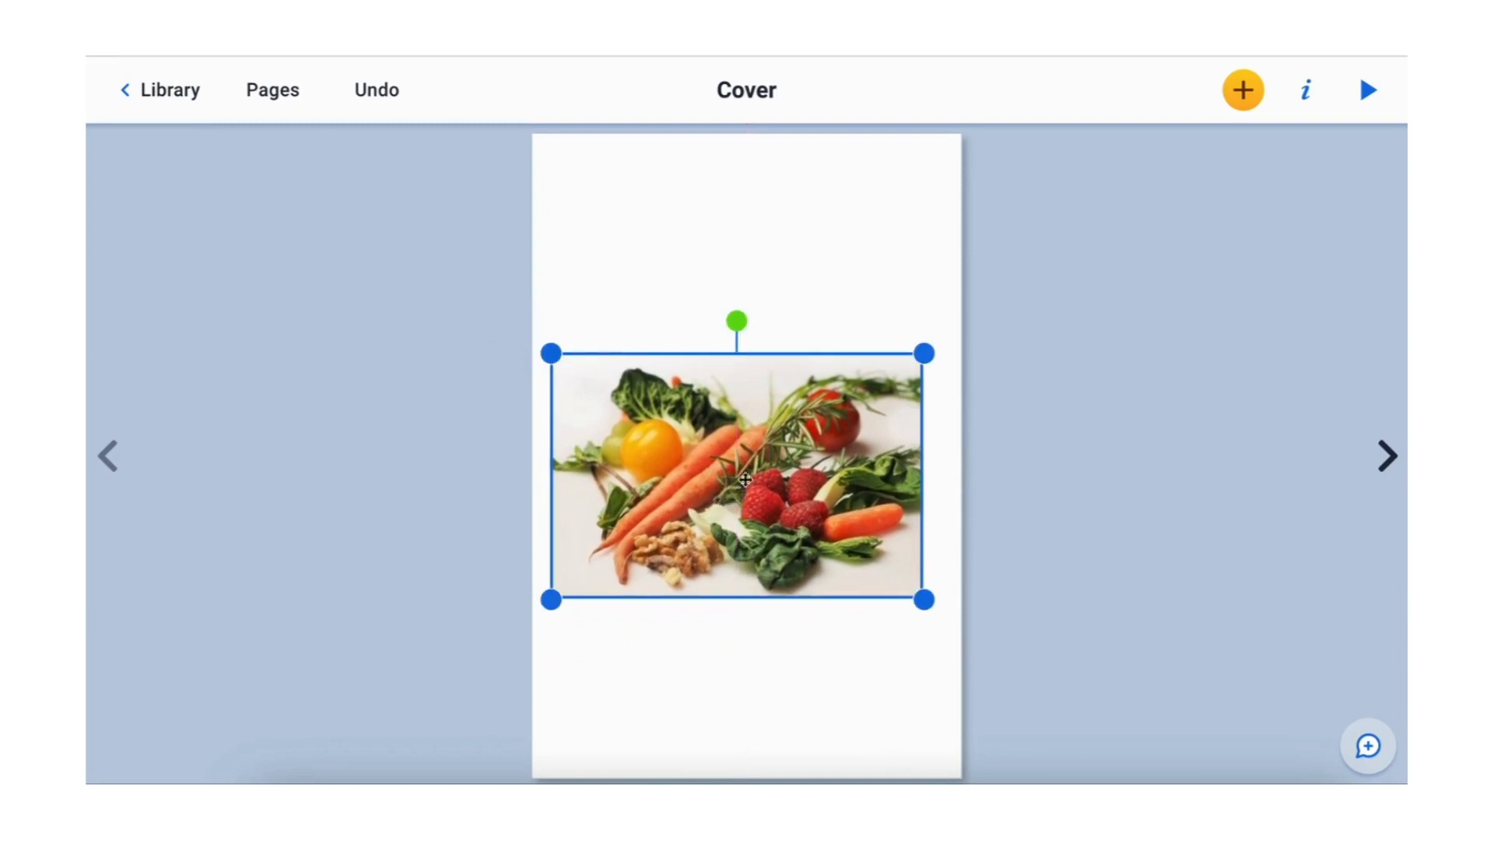
Step: Start a Pen drawing on the cover, try the five stroke sizes, and choose the paintbrush at the largest size
click(1244, 90)
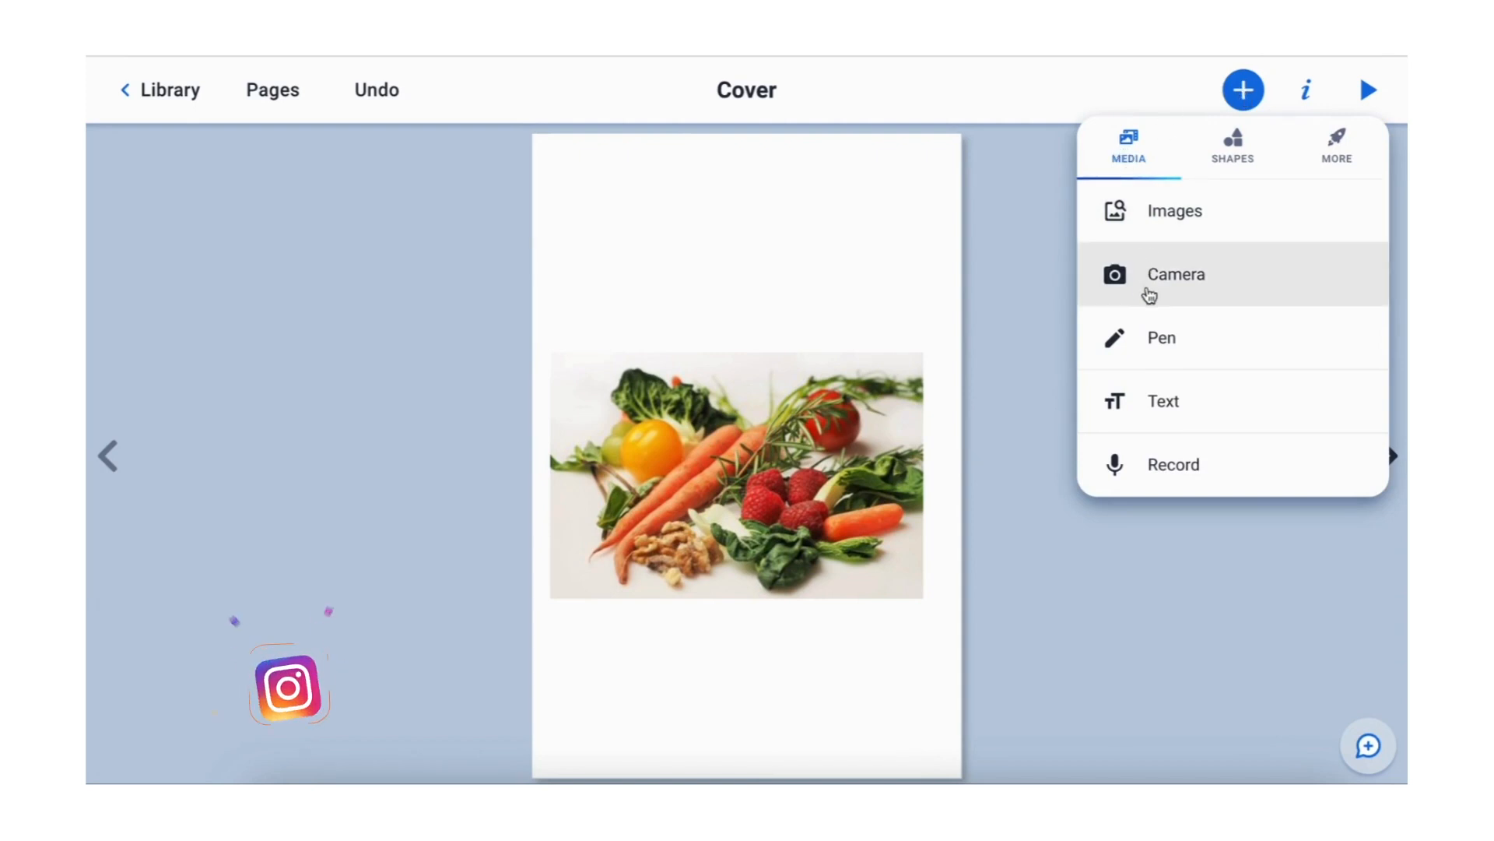
click(1165, 340)
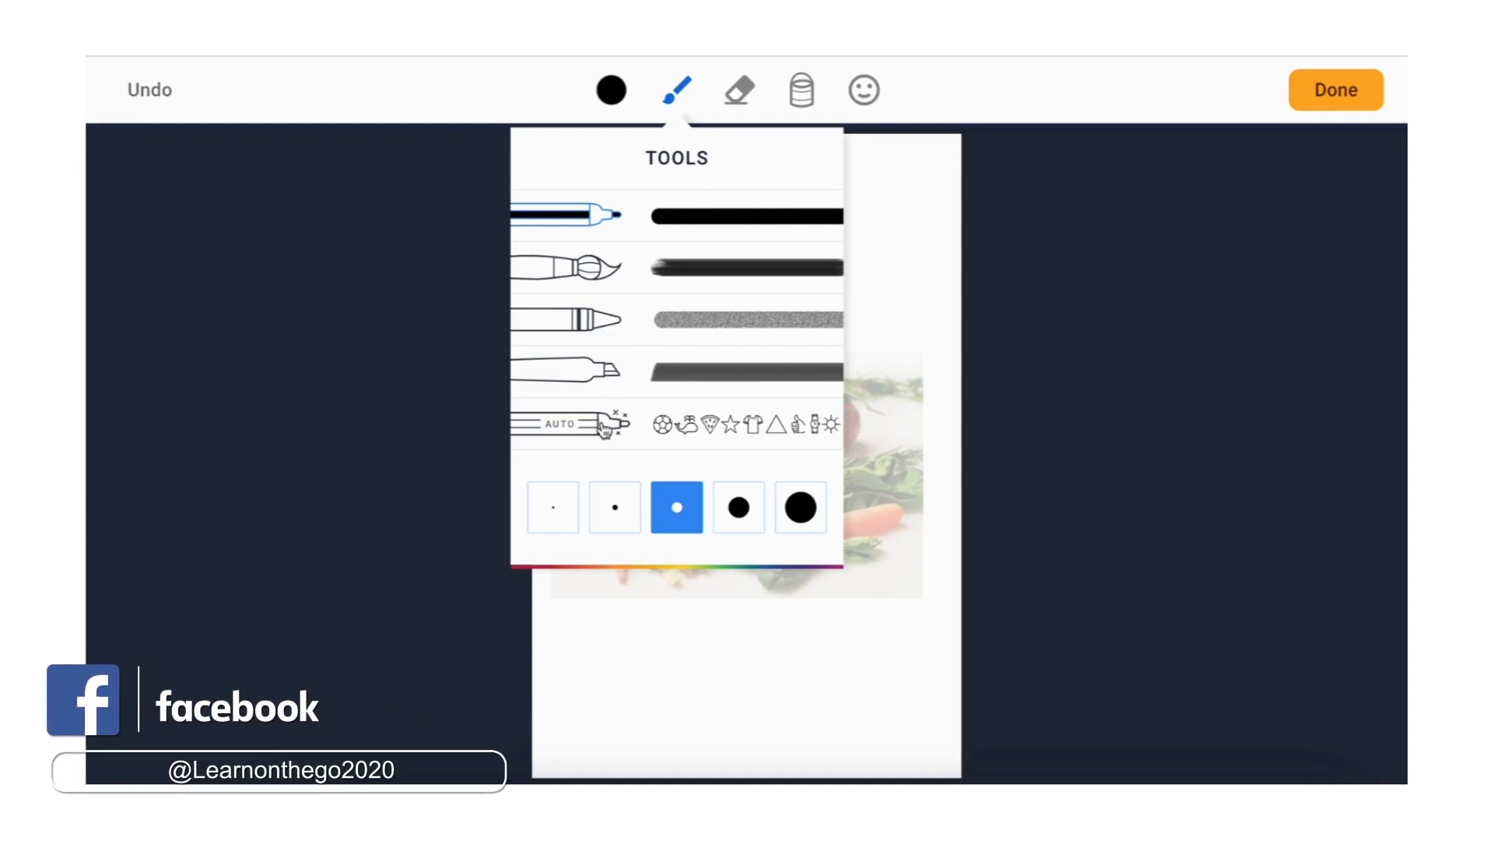
click(554, 518)
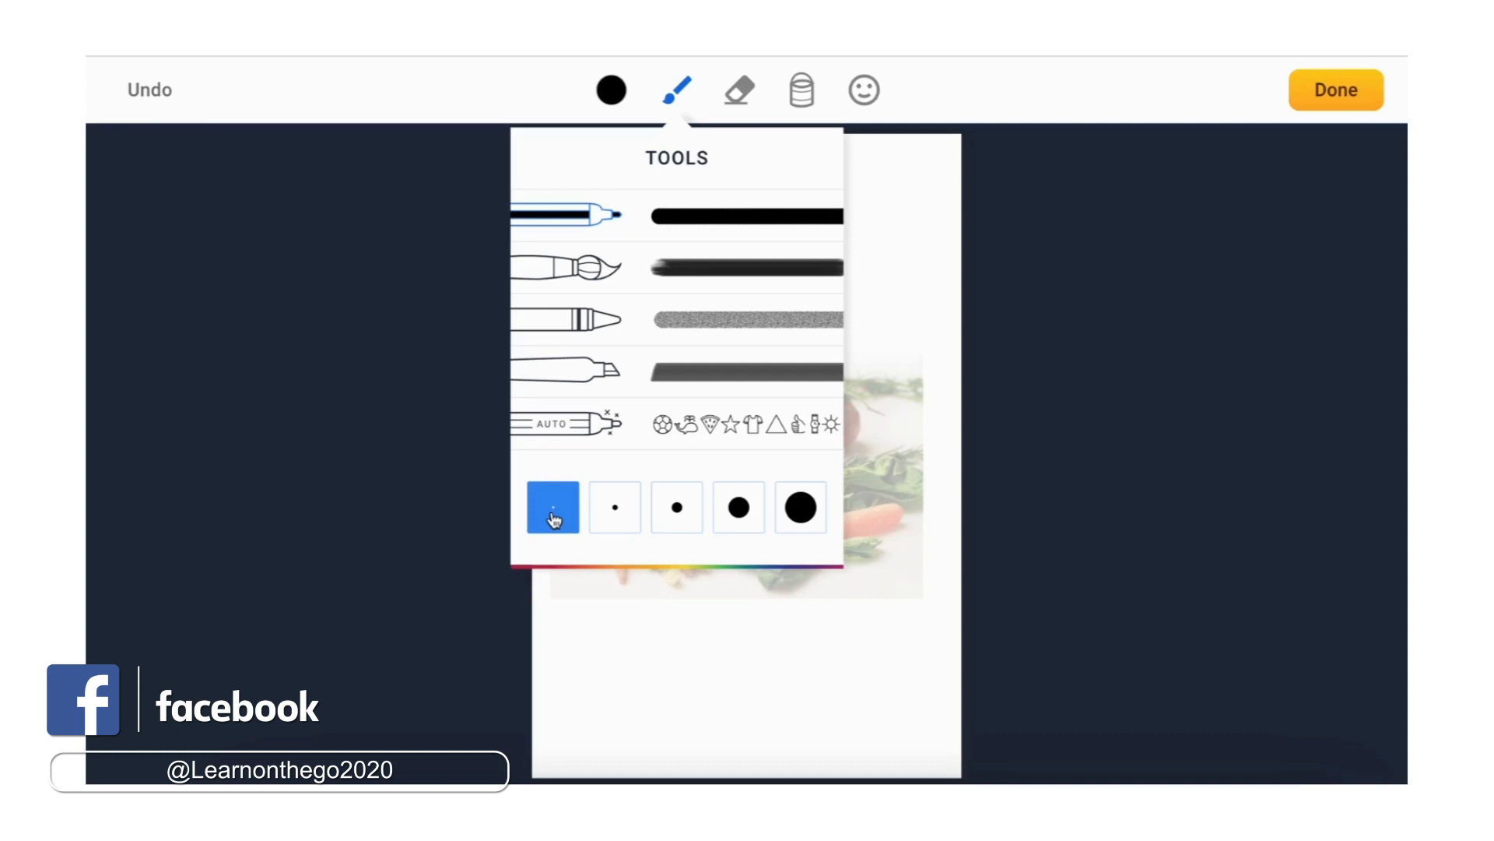
click(611, 513)
click(674, 512)
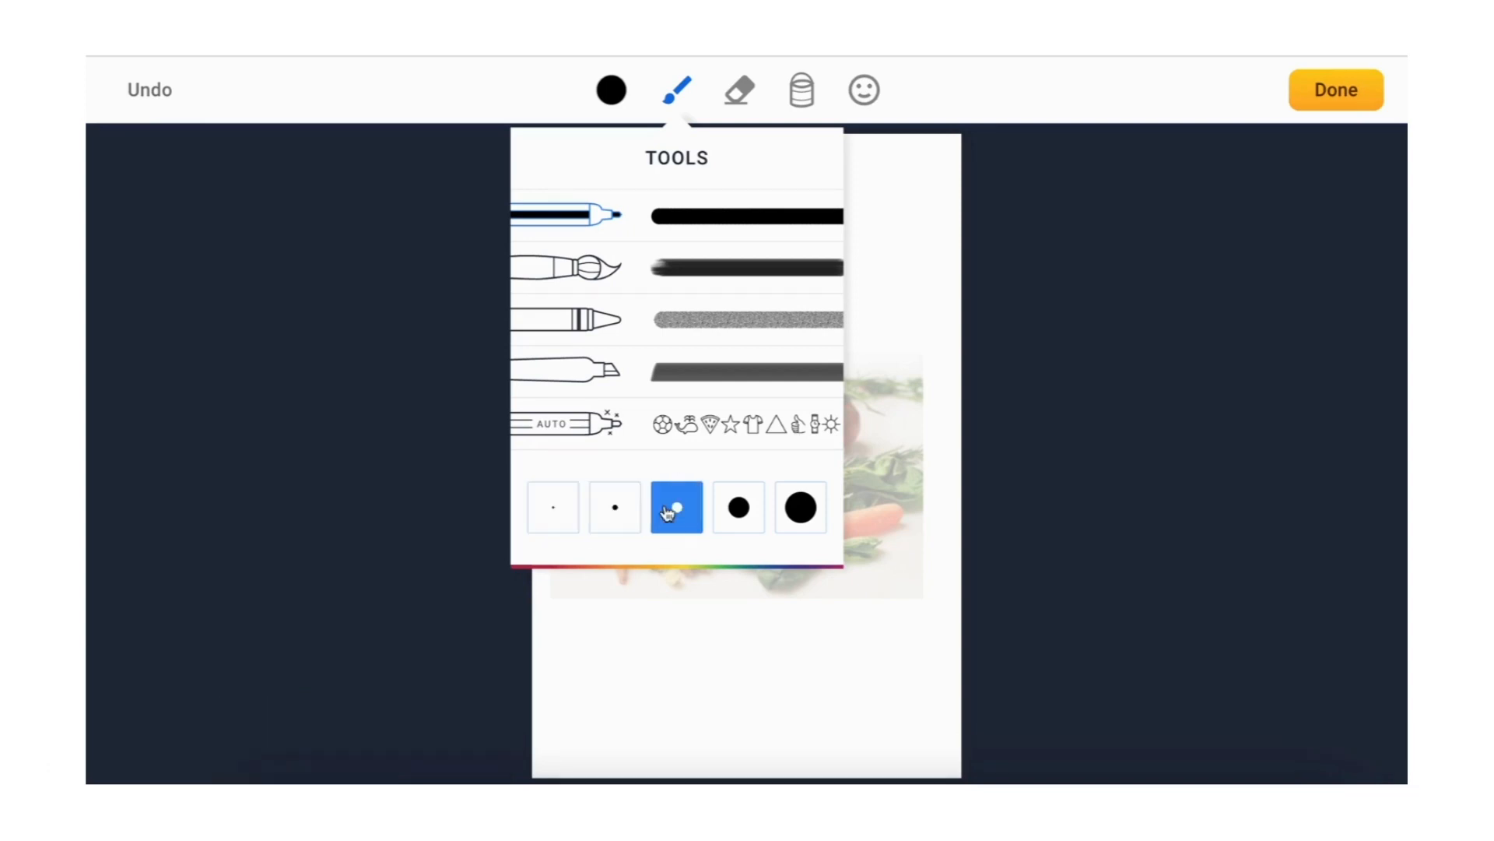
click(740, 518)
click(802, 514)
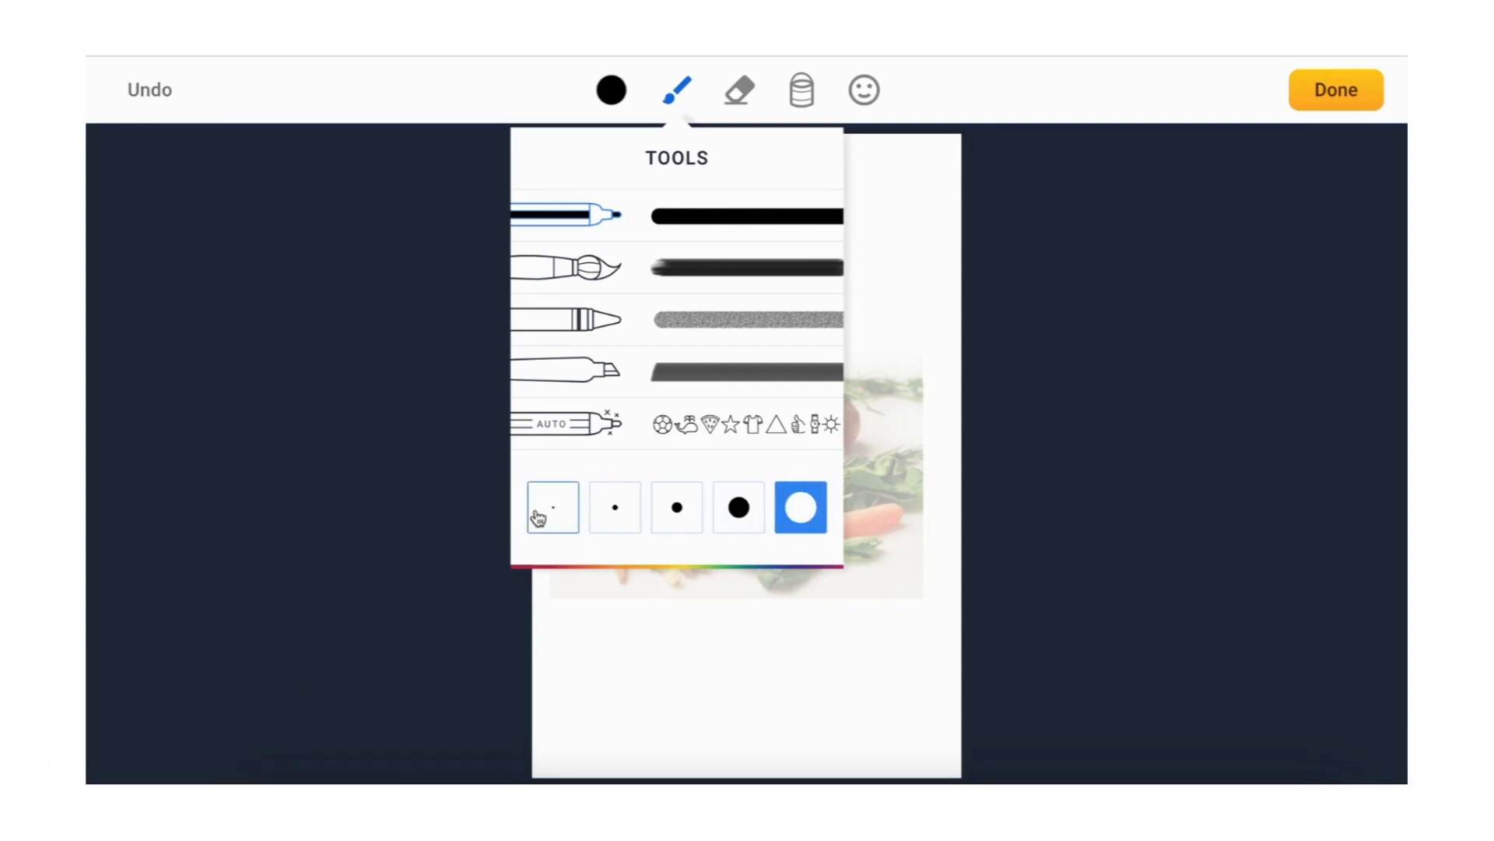
click(554, 517)
click(616, 514)
click(674, 515)
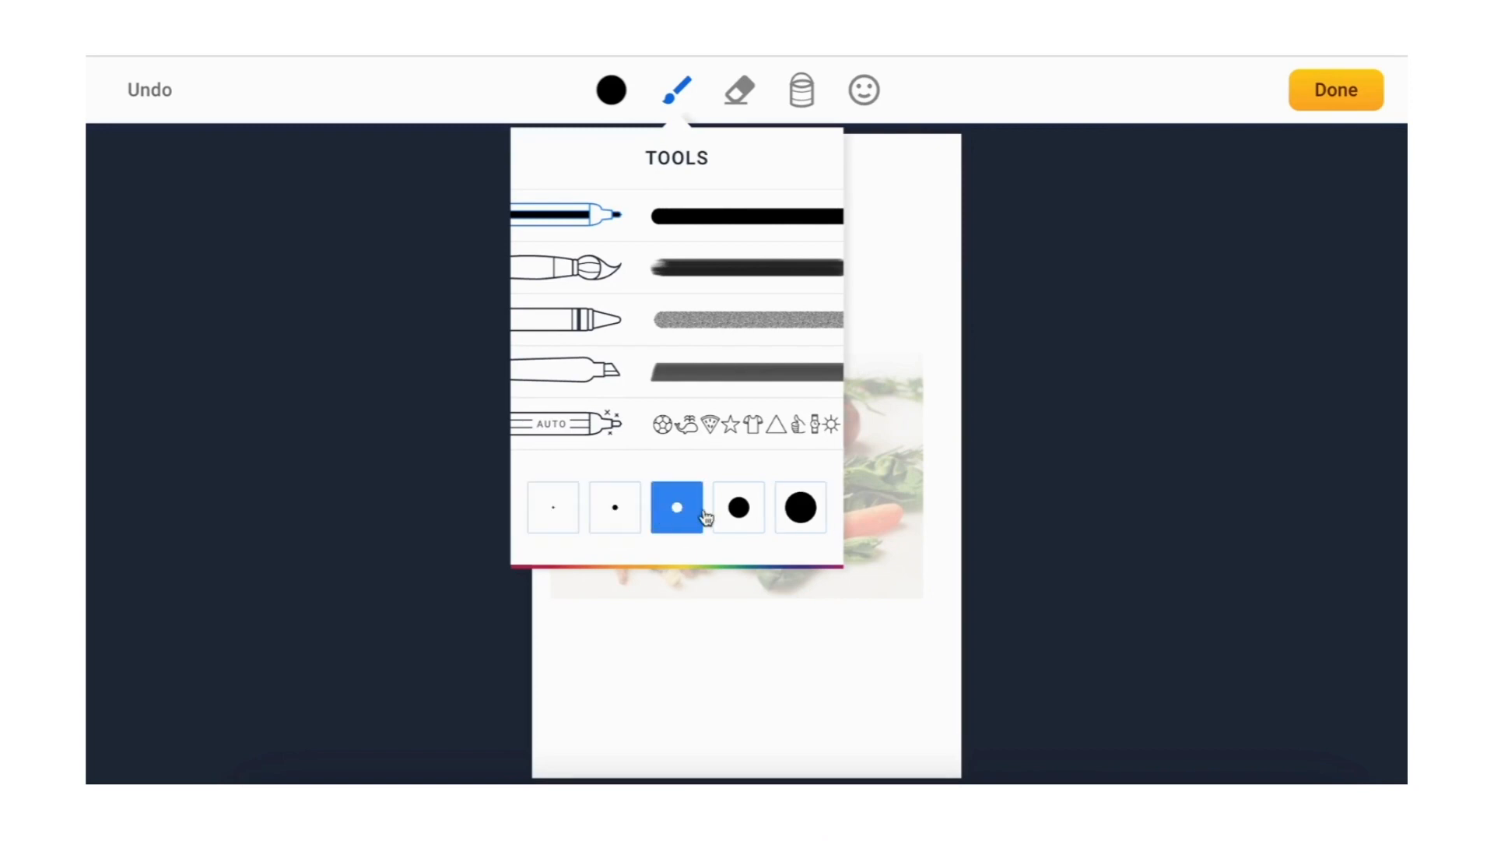
click(740, 516)
click(789, 517)
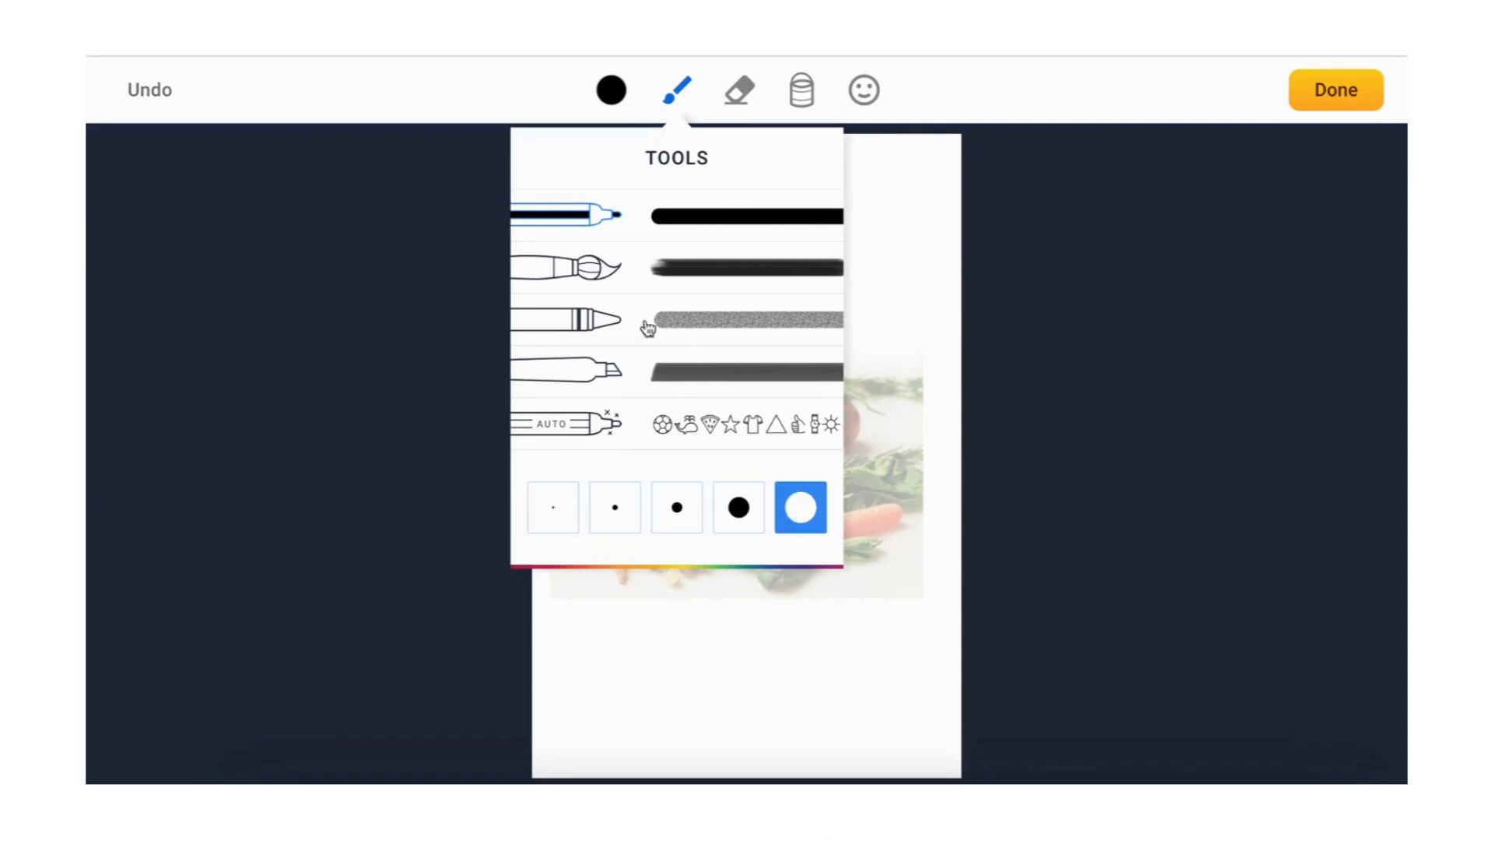
click(665, 278)
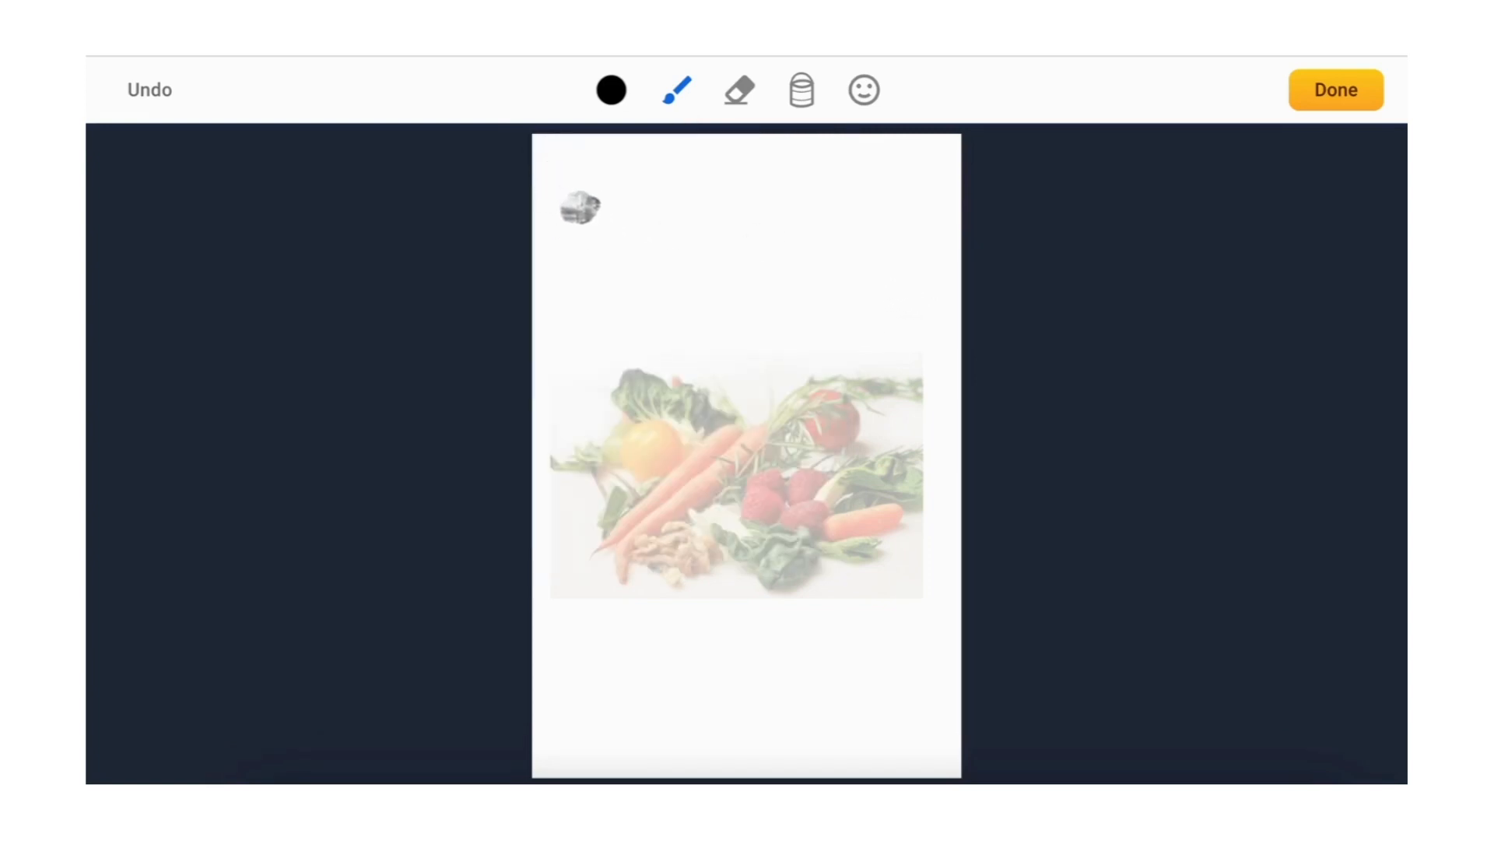
Step: Paint three black paintbrush strokes above the vegetable photo on the cover and erase part of them
drag(584, 206, 597, 291)
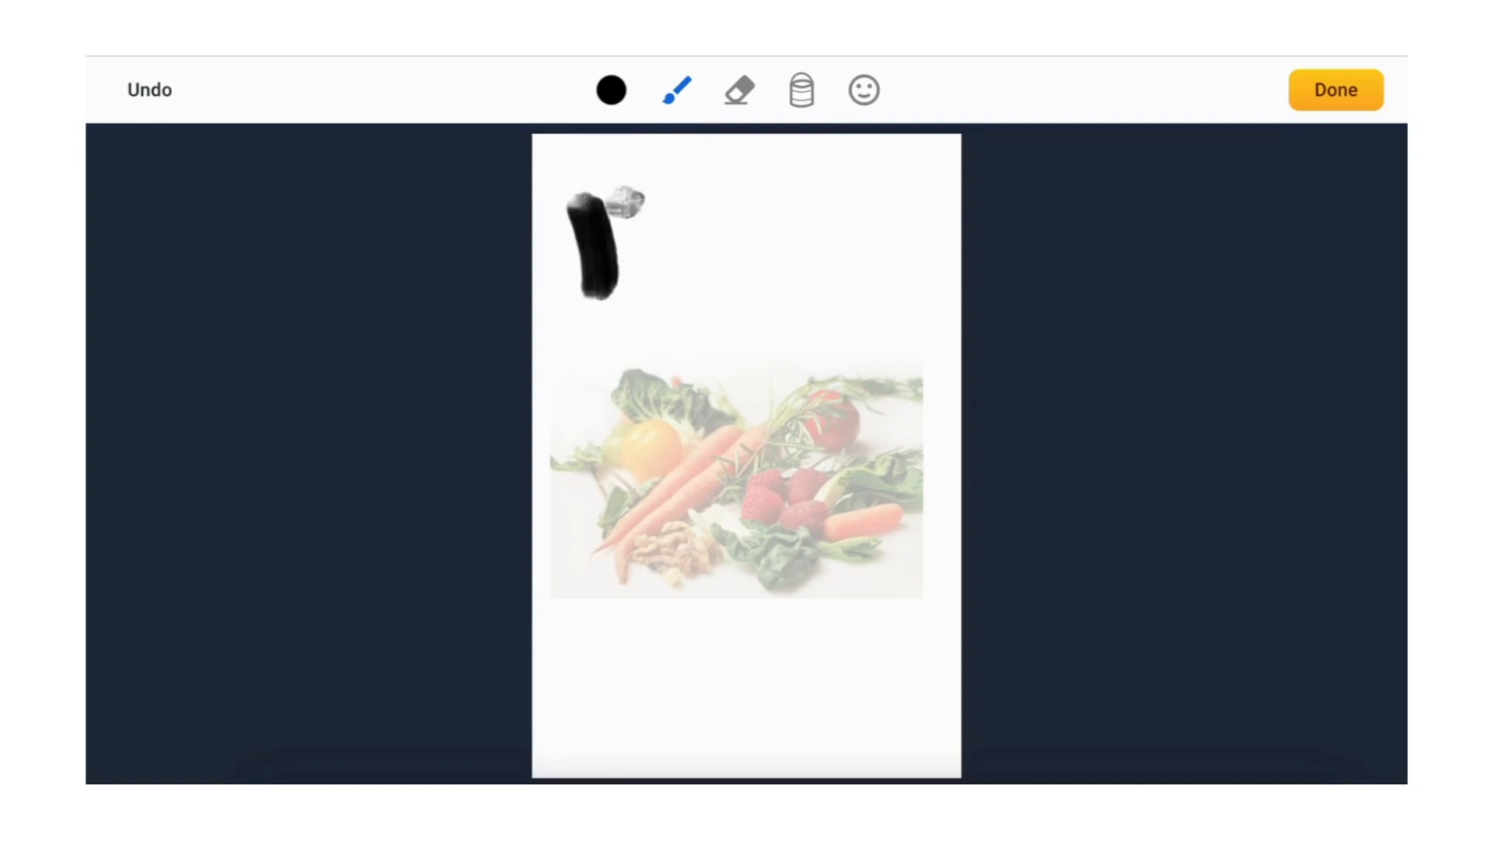
drag(622, 193, 665, 292)
drag(700, 181, 708, 278)
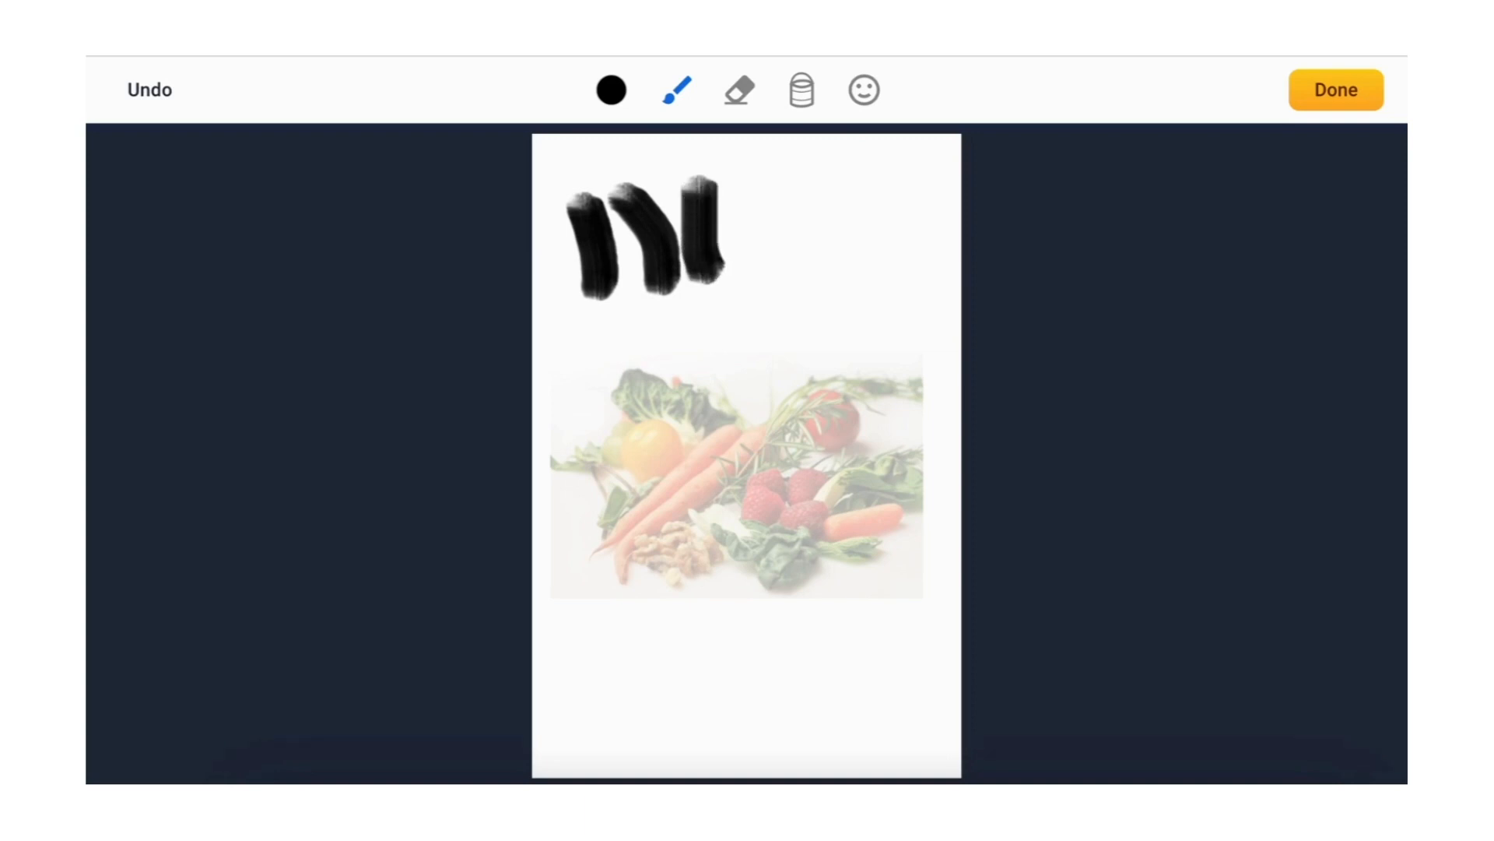
click(742, 92)
mouse_move(684, 187)
mouse_down()
mouse_move(633, 207)
mouse_move(712, 195)
mouse_move(560, 291)
mouse_move(553, 213)
mouse_move(656, 241)
mouse_up()
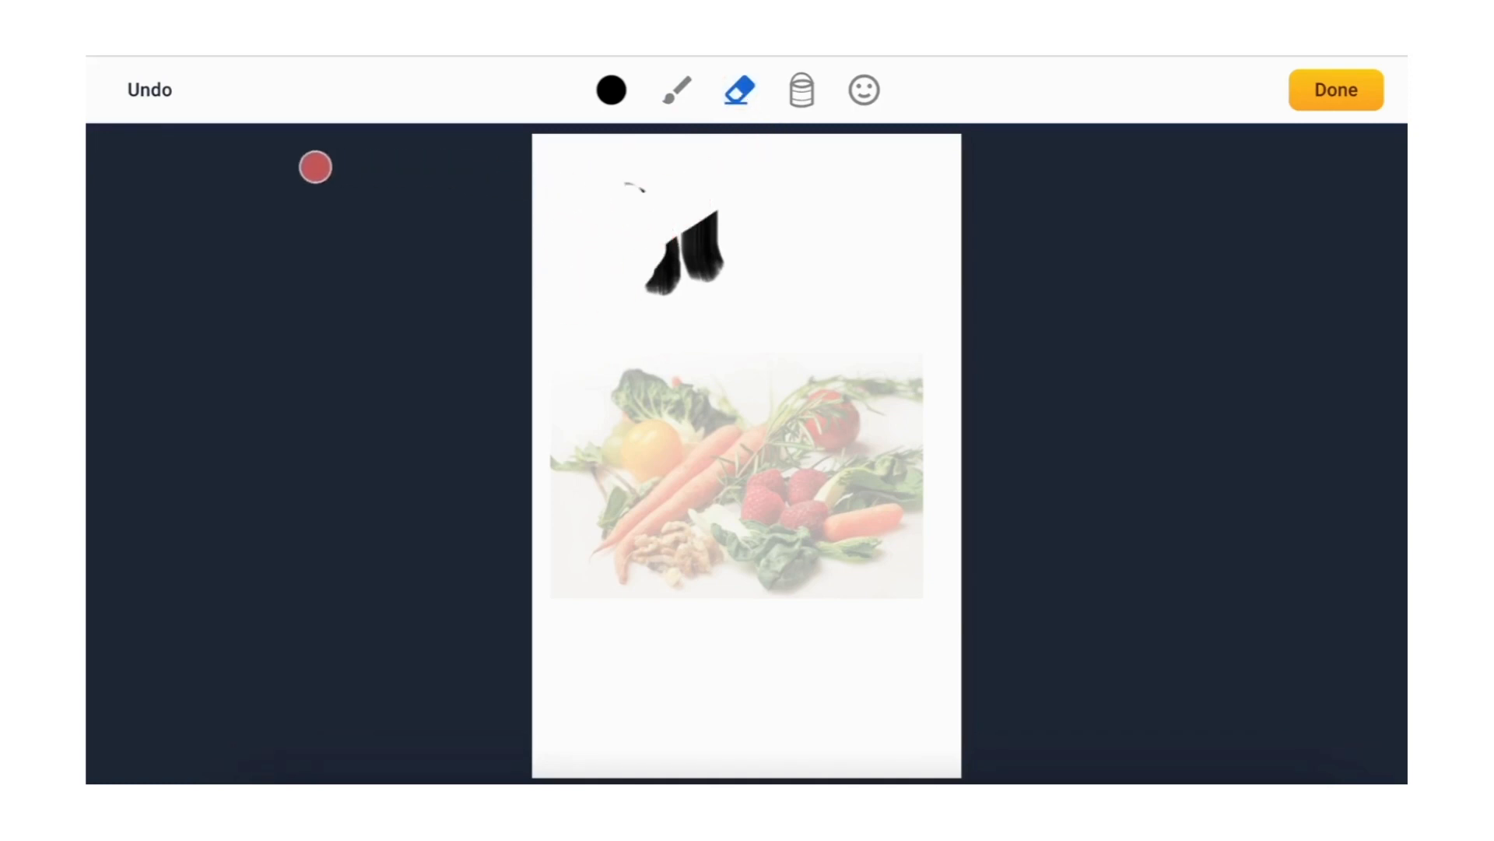
Step: Undo the erasing and all three black strokes
click(156, 98)
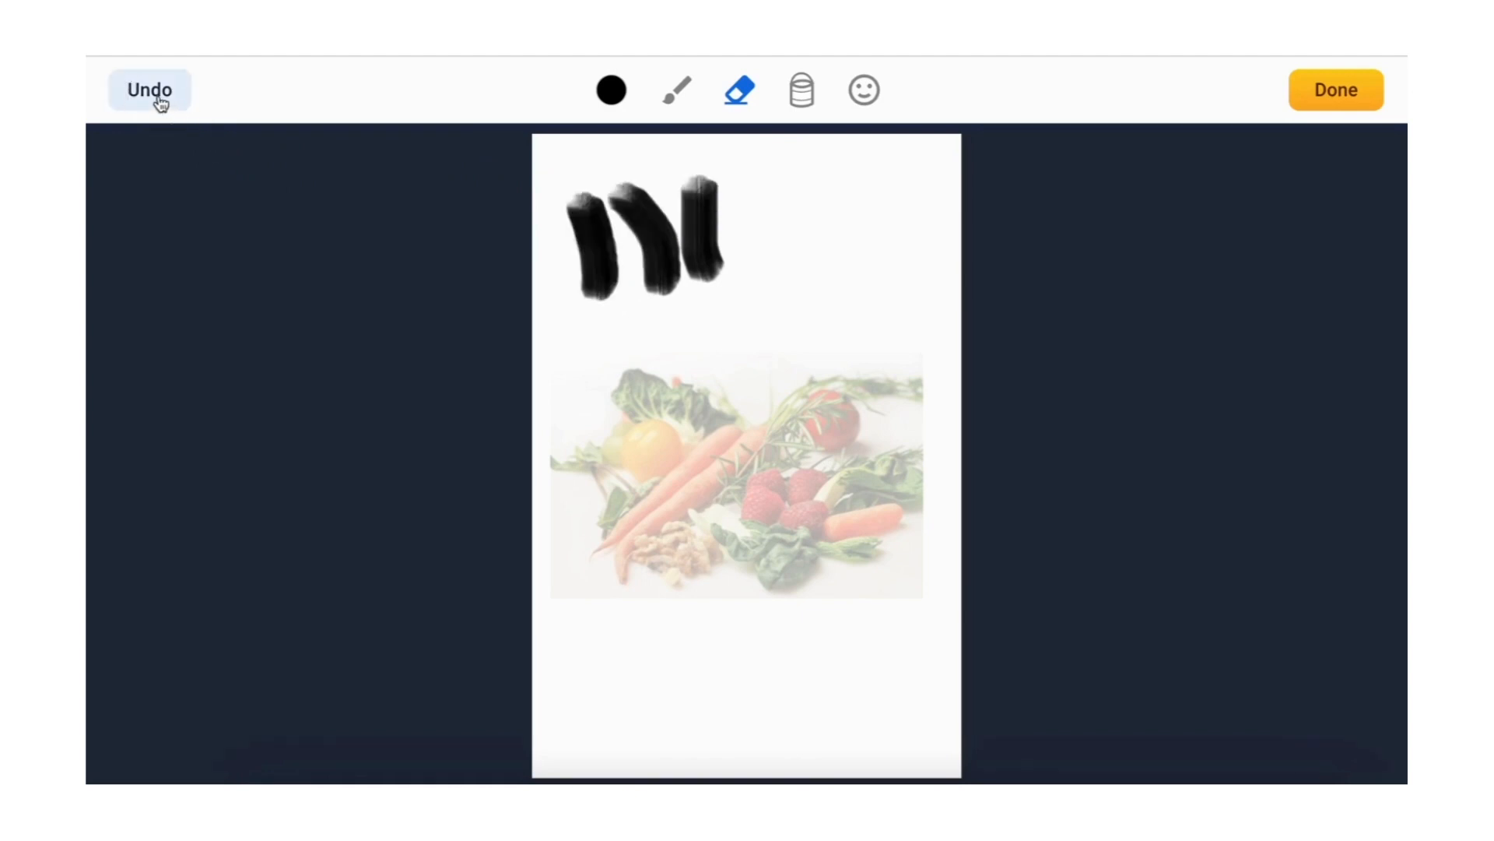
click(160, 101)
click(160, 99)
click(159, 99)
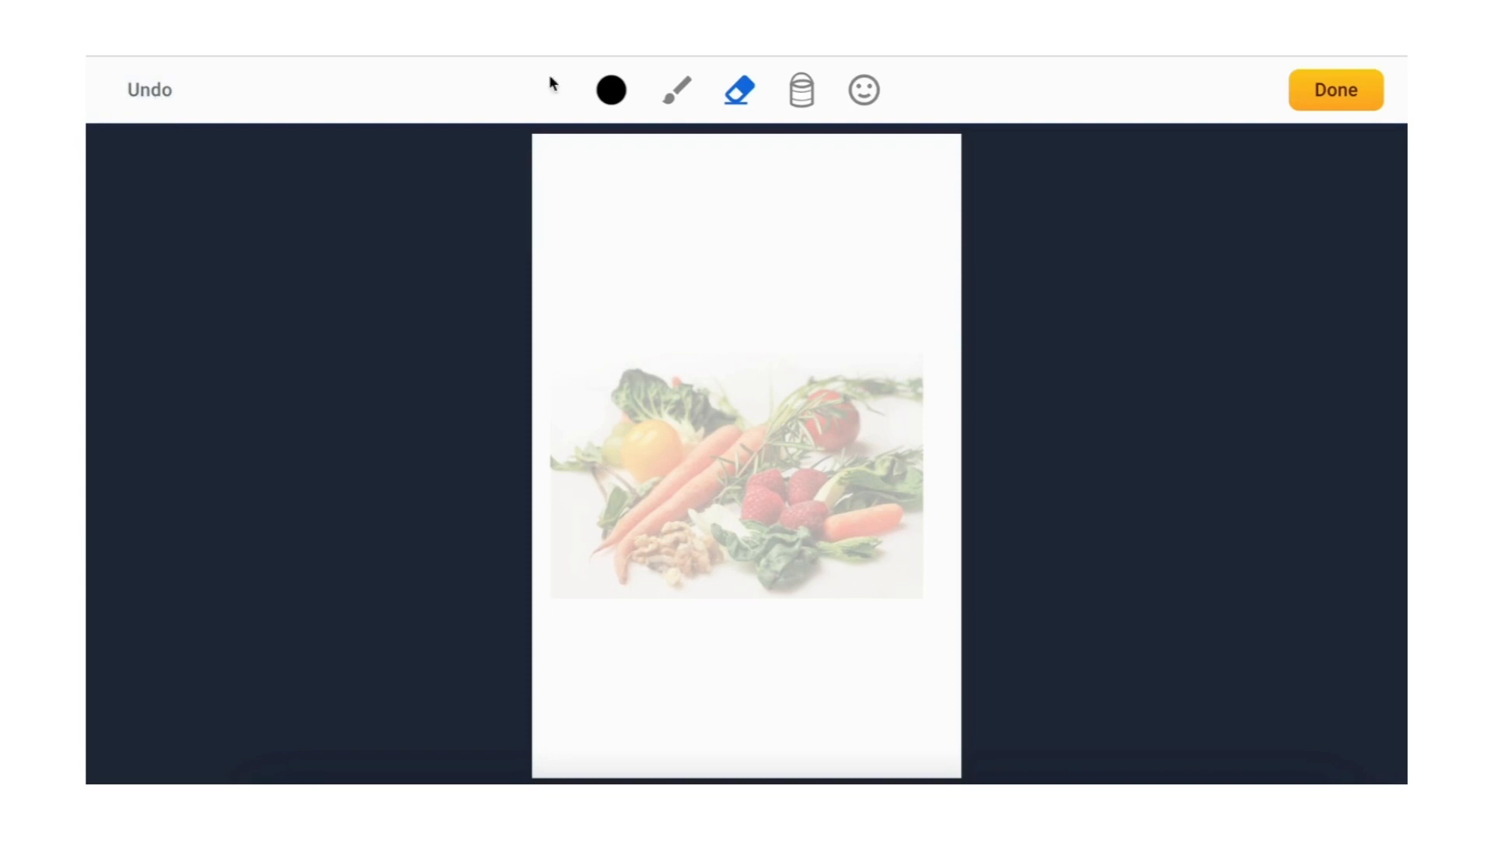
Step: Try the paintbrush in pale orange-yellow with three diagonal strokes above the photo, and undo them all
click(617, 100)
click(678, 100)
click(677, 98)
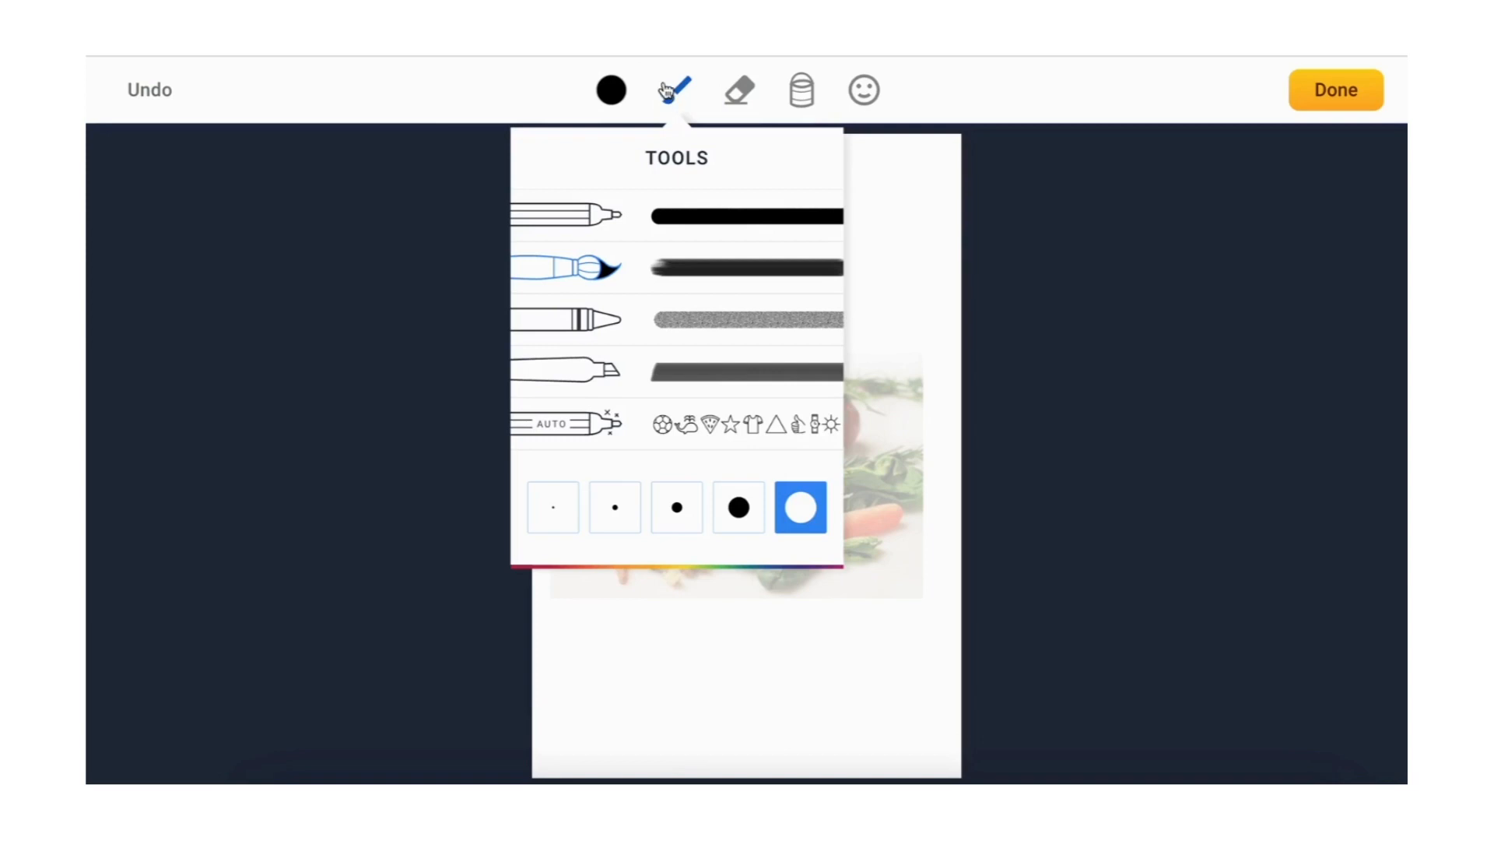
click(614, 93)
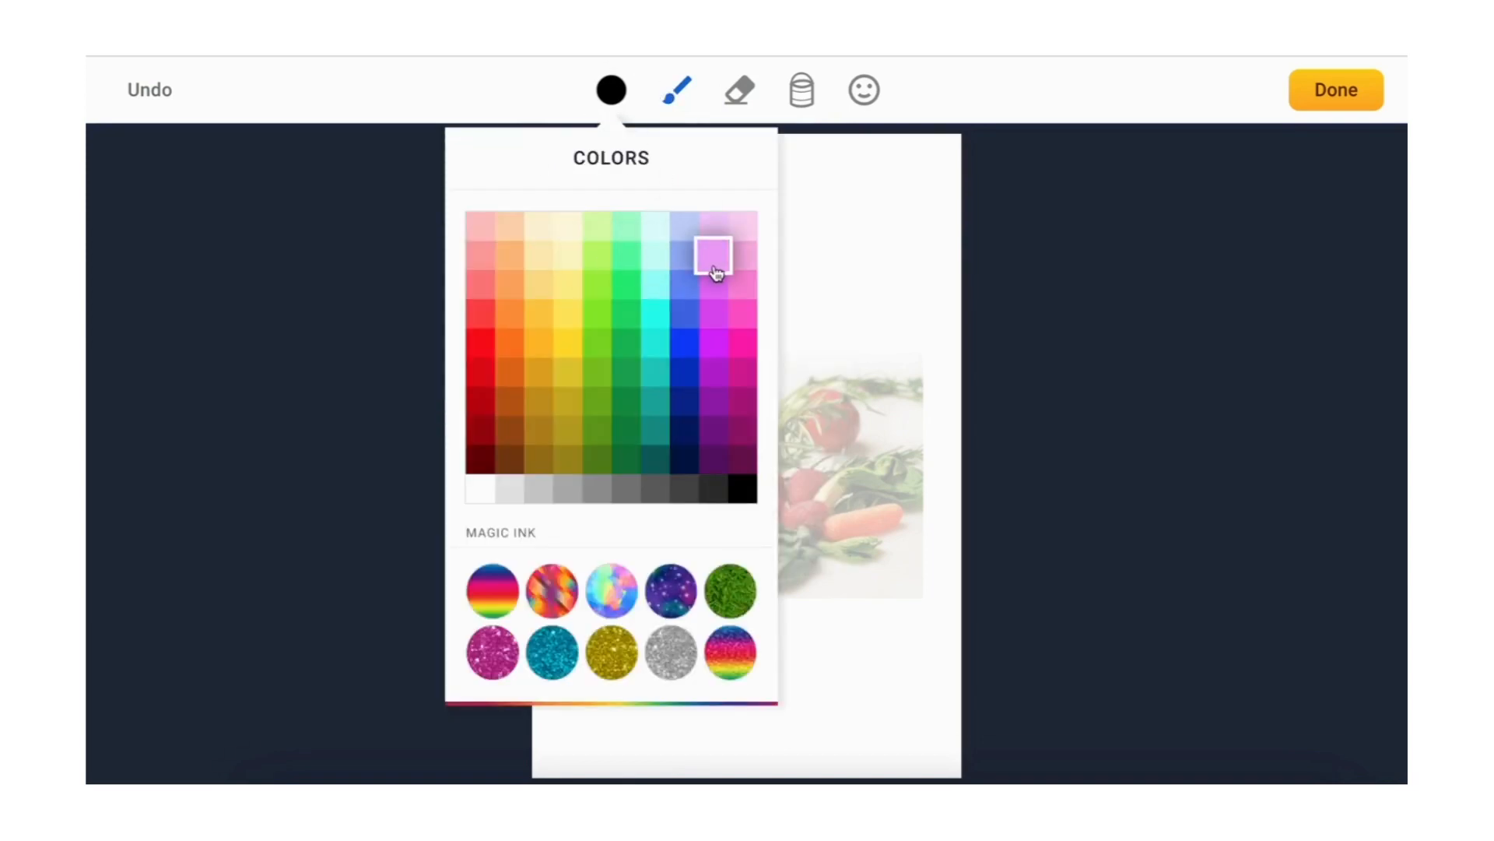
click(537, 289)
drag(604, 248, 654, 312)
drag(677, 249, 734, 324)
drag(735, 232, 806, 305)
click(169, 92)
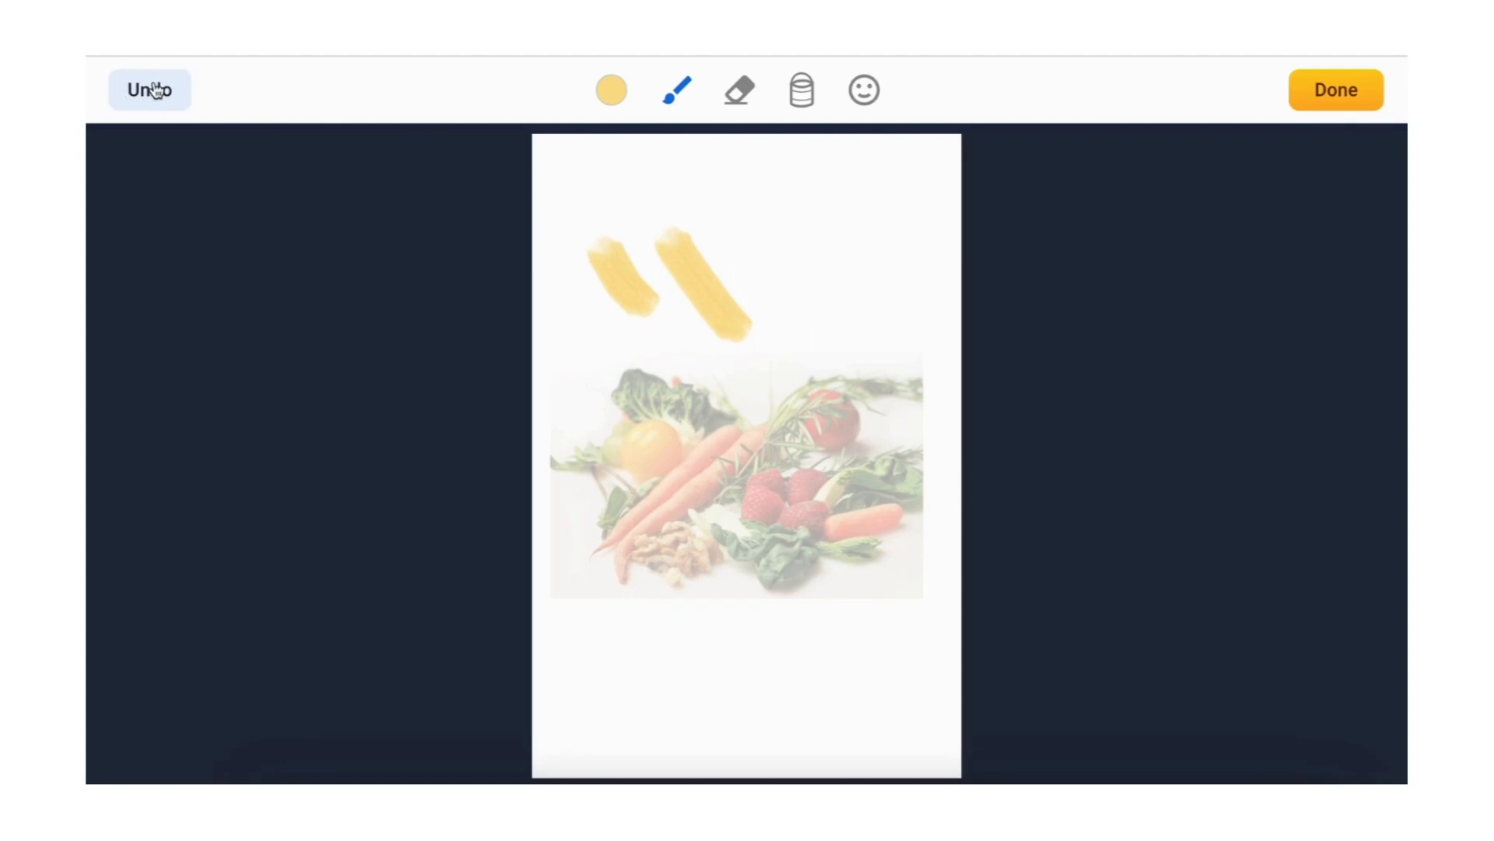
click(163, 90)
click(156, 88)
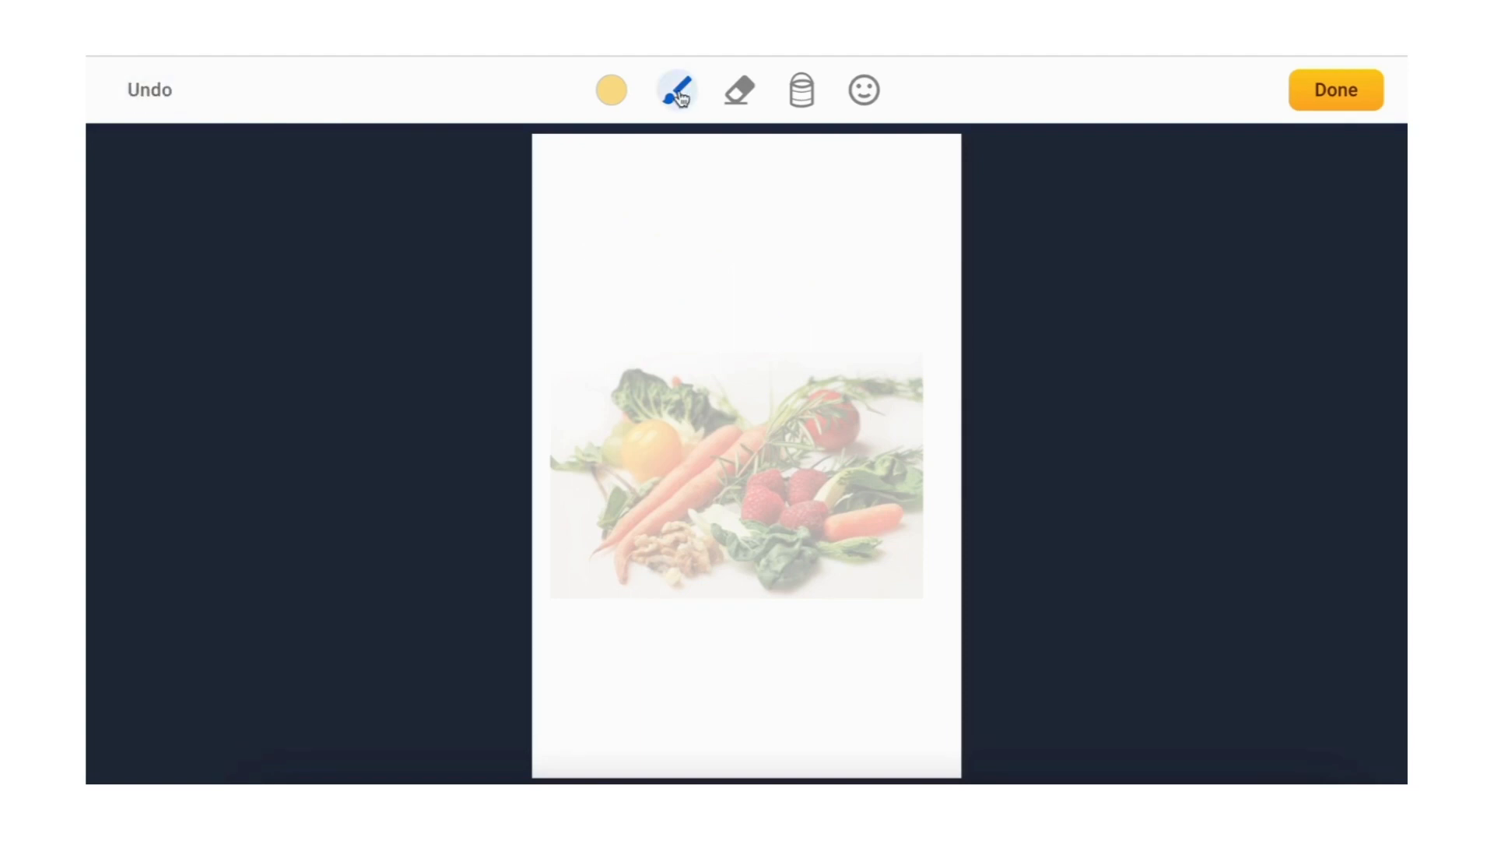
Step: Paint one horizontal stroke in the rainbow glitter magic ink just above the photo, and undo it
click(621, 98)
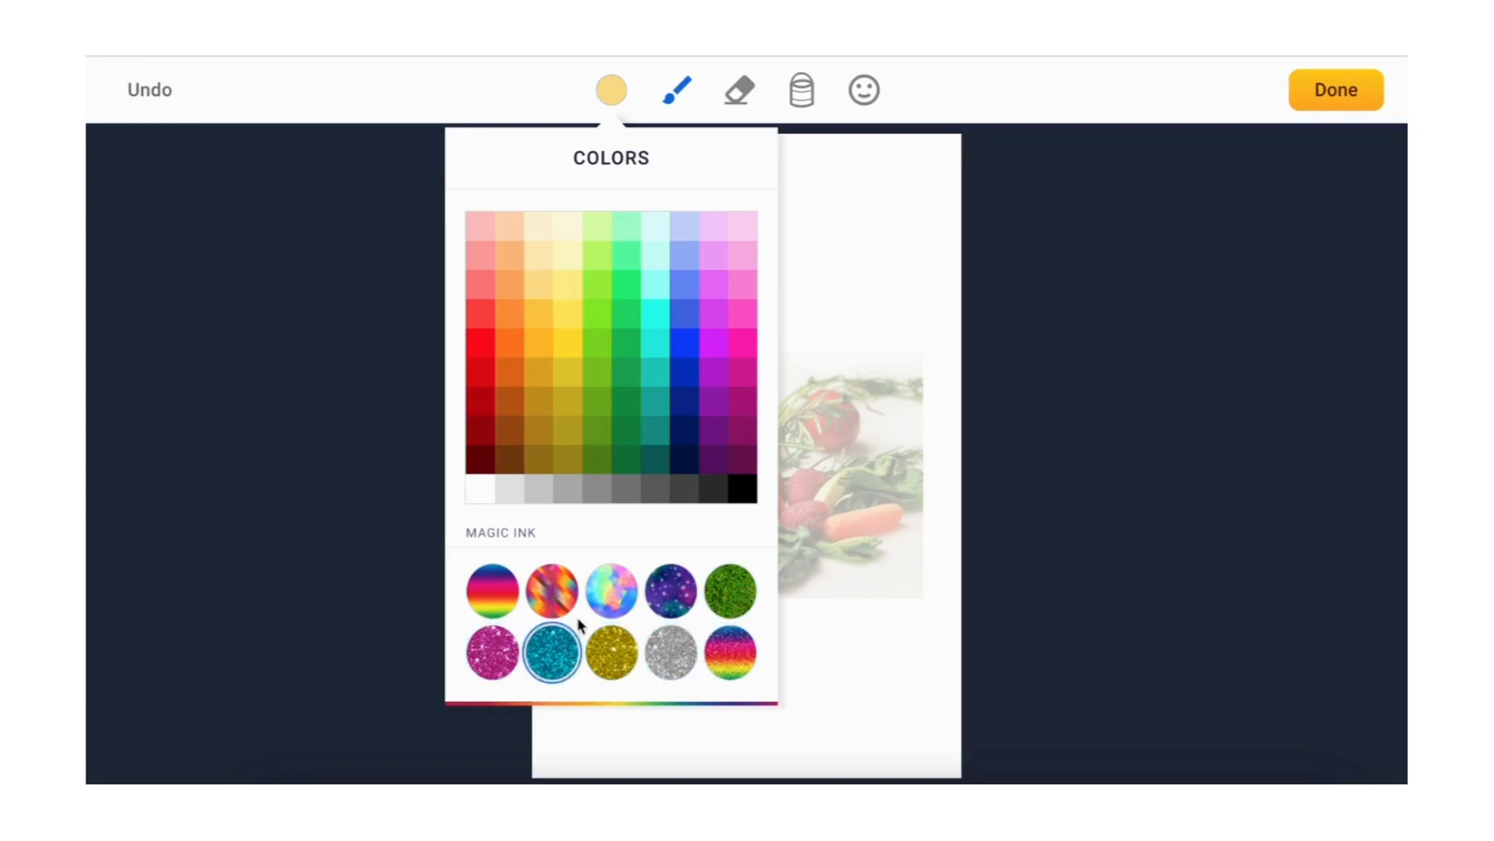
click(731, 652)
drag(549, 340, 897, 333)
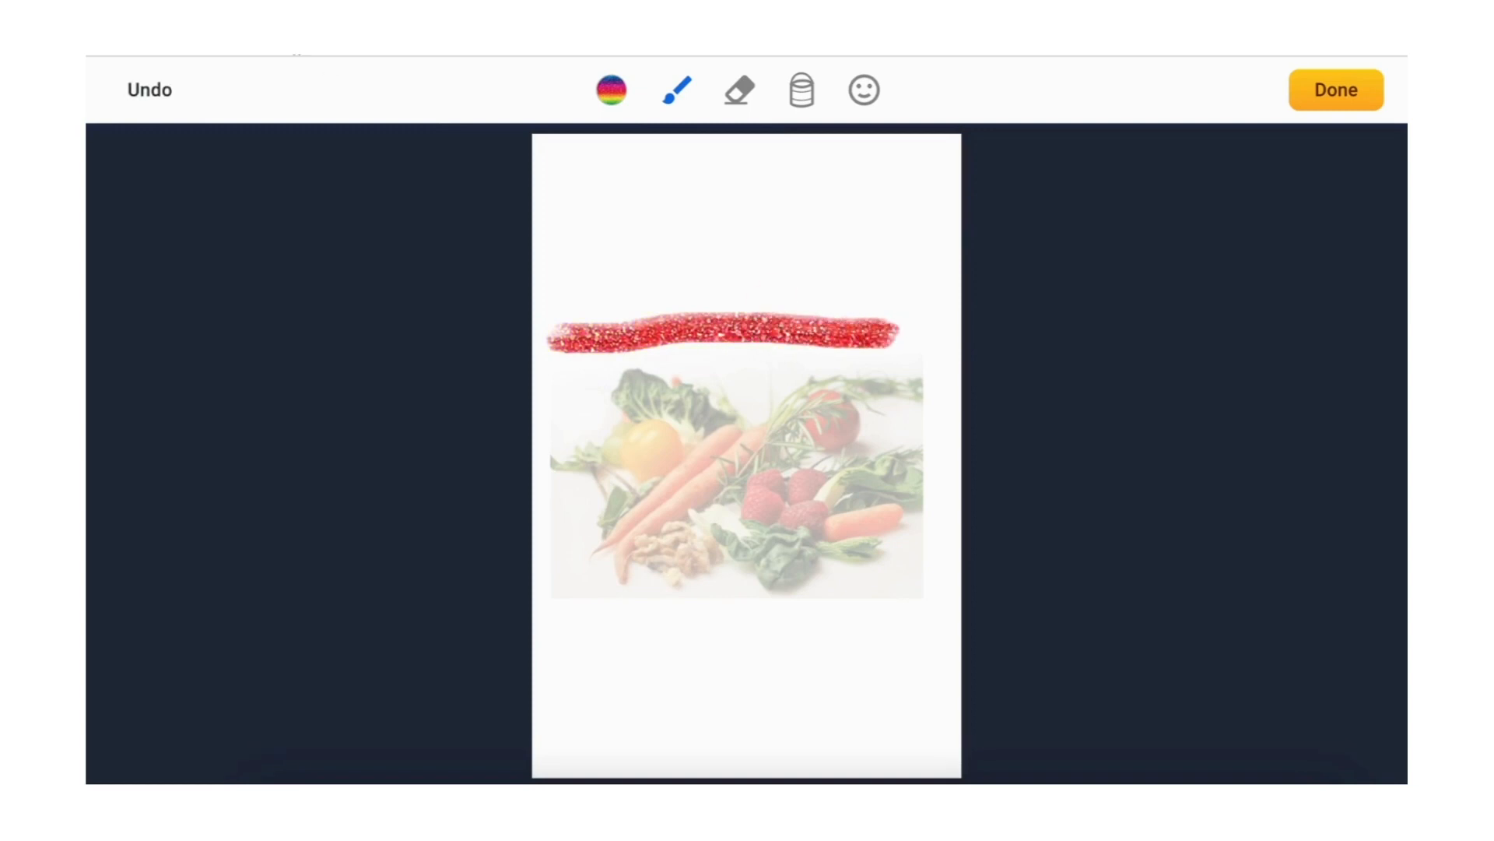
click(148, 87)
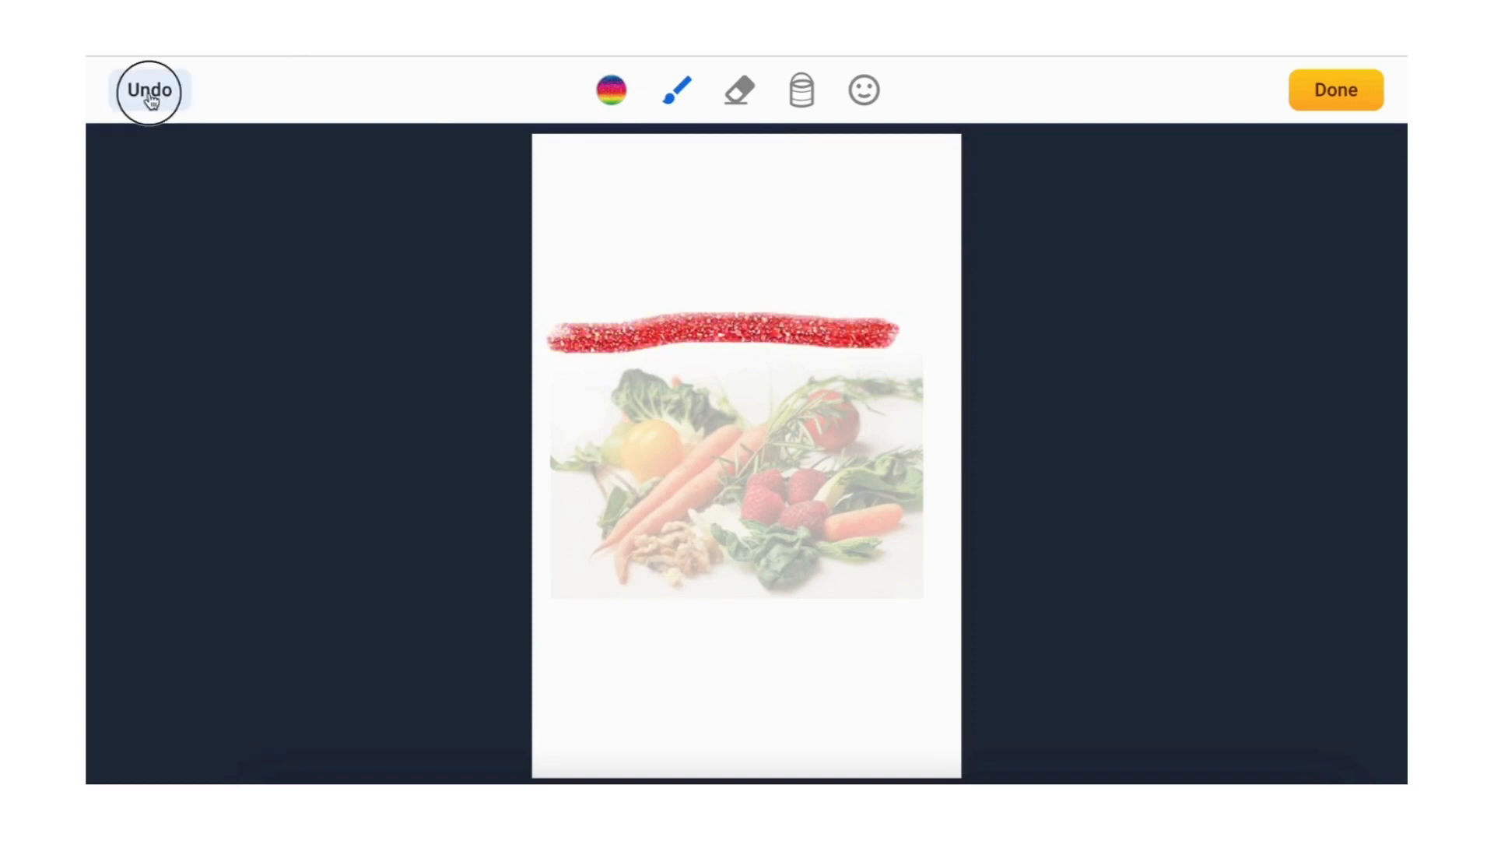
Step: Fill the whole cover drawing with the rainbow glitter magic ink, and undo the fill
click(803, 91)
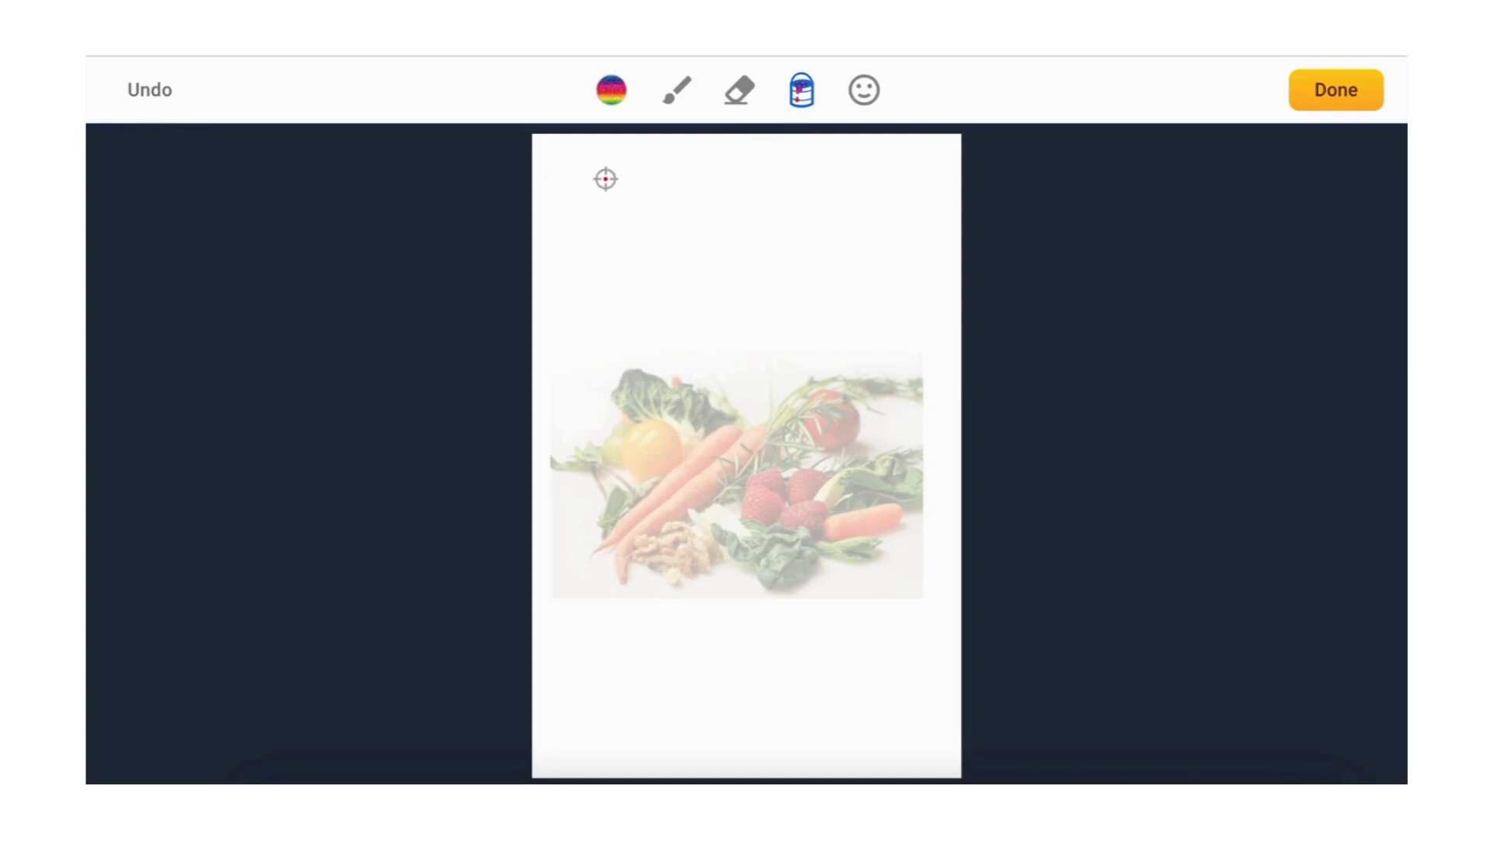
click(568, 169)
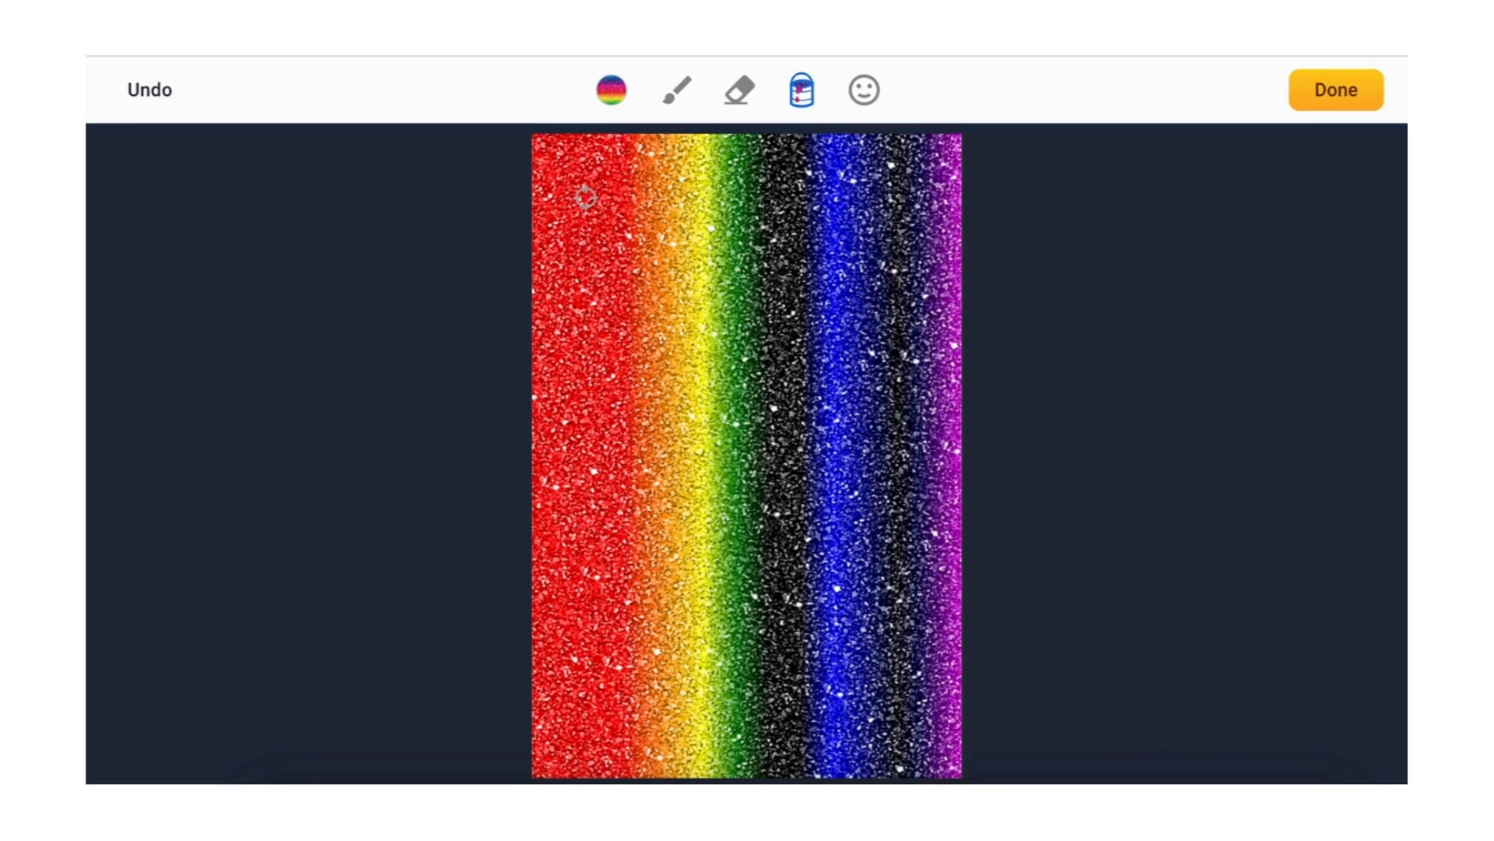
click(158, 99)
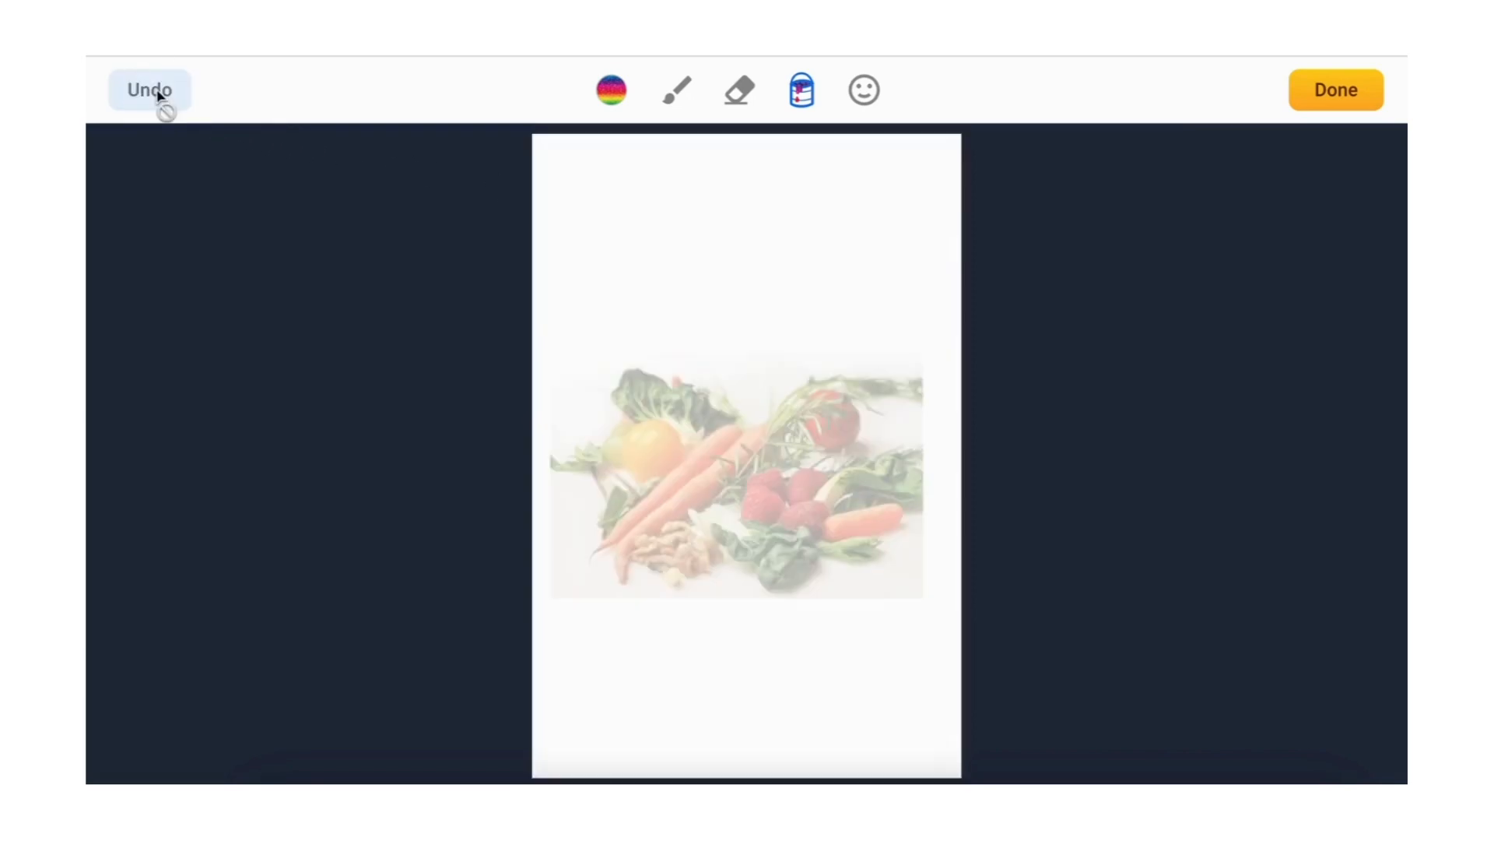
Step: Fill the whole cover drawing with light orange and finish the drawing
click(606, 109)
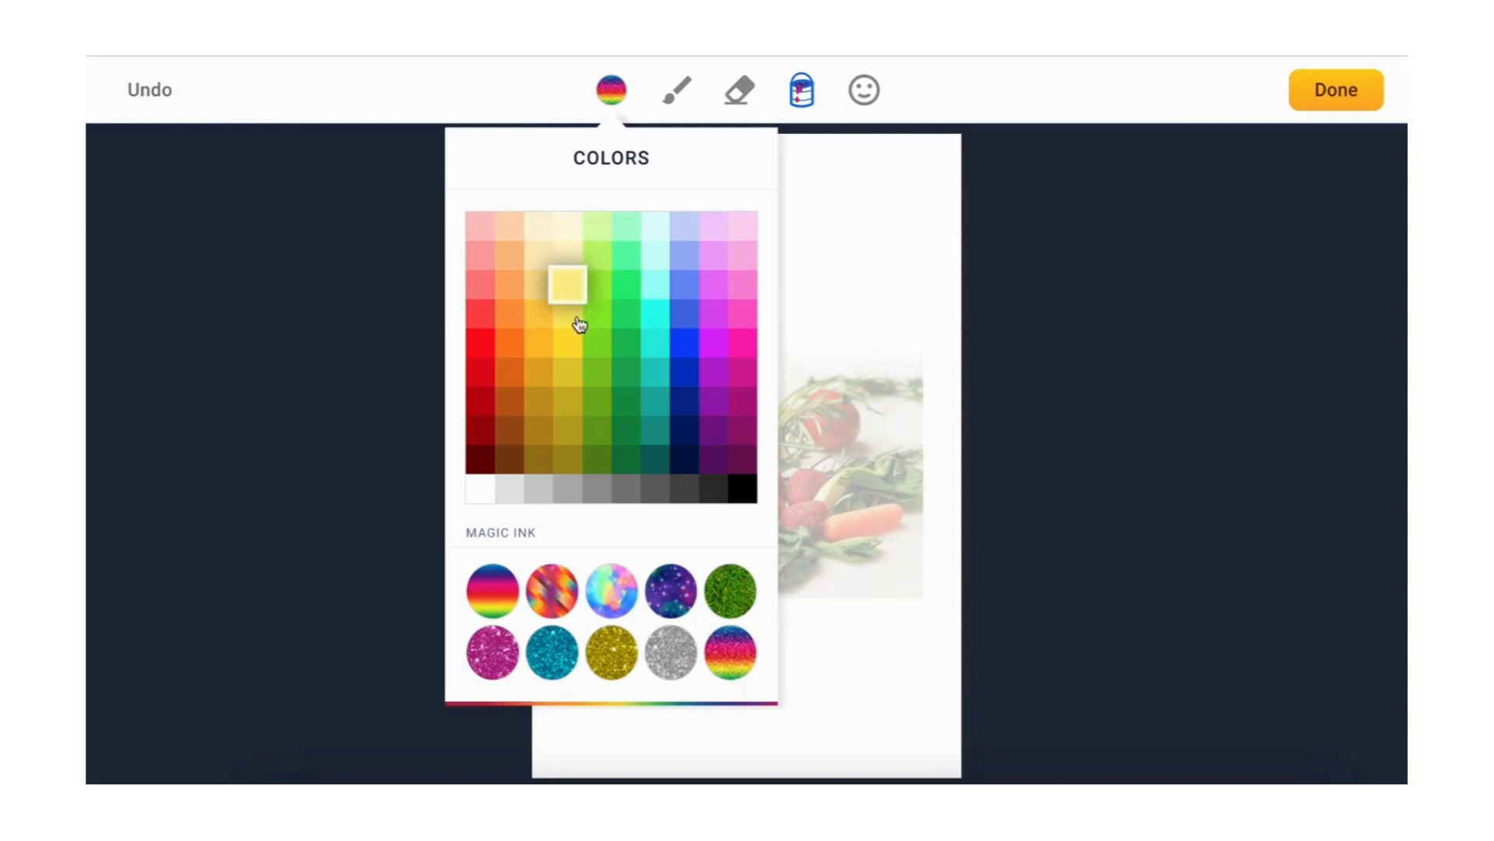
click(509, 284)
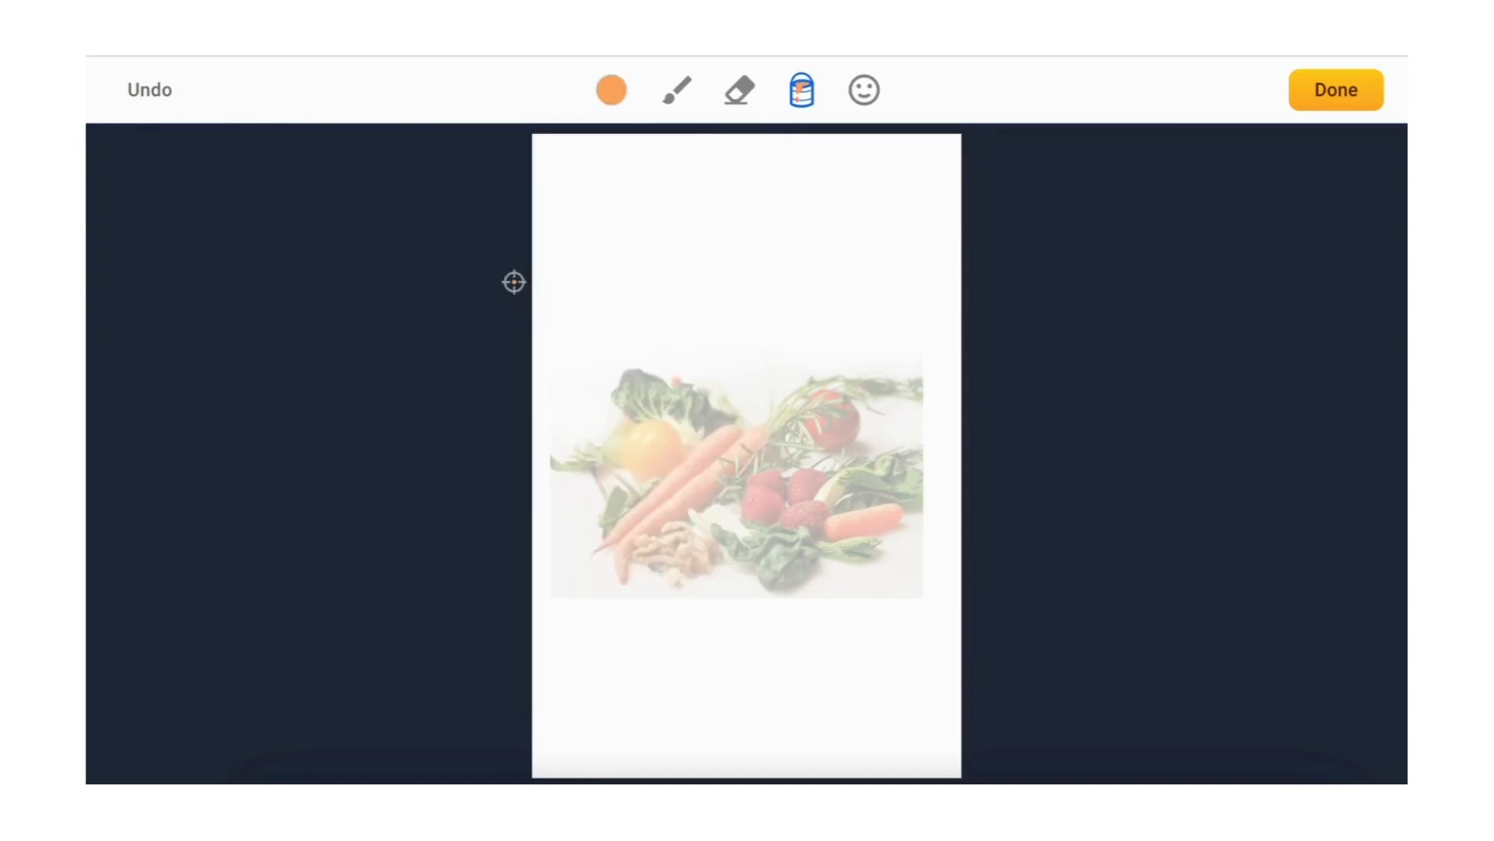
click(753, 178)
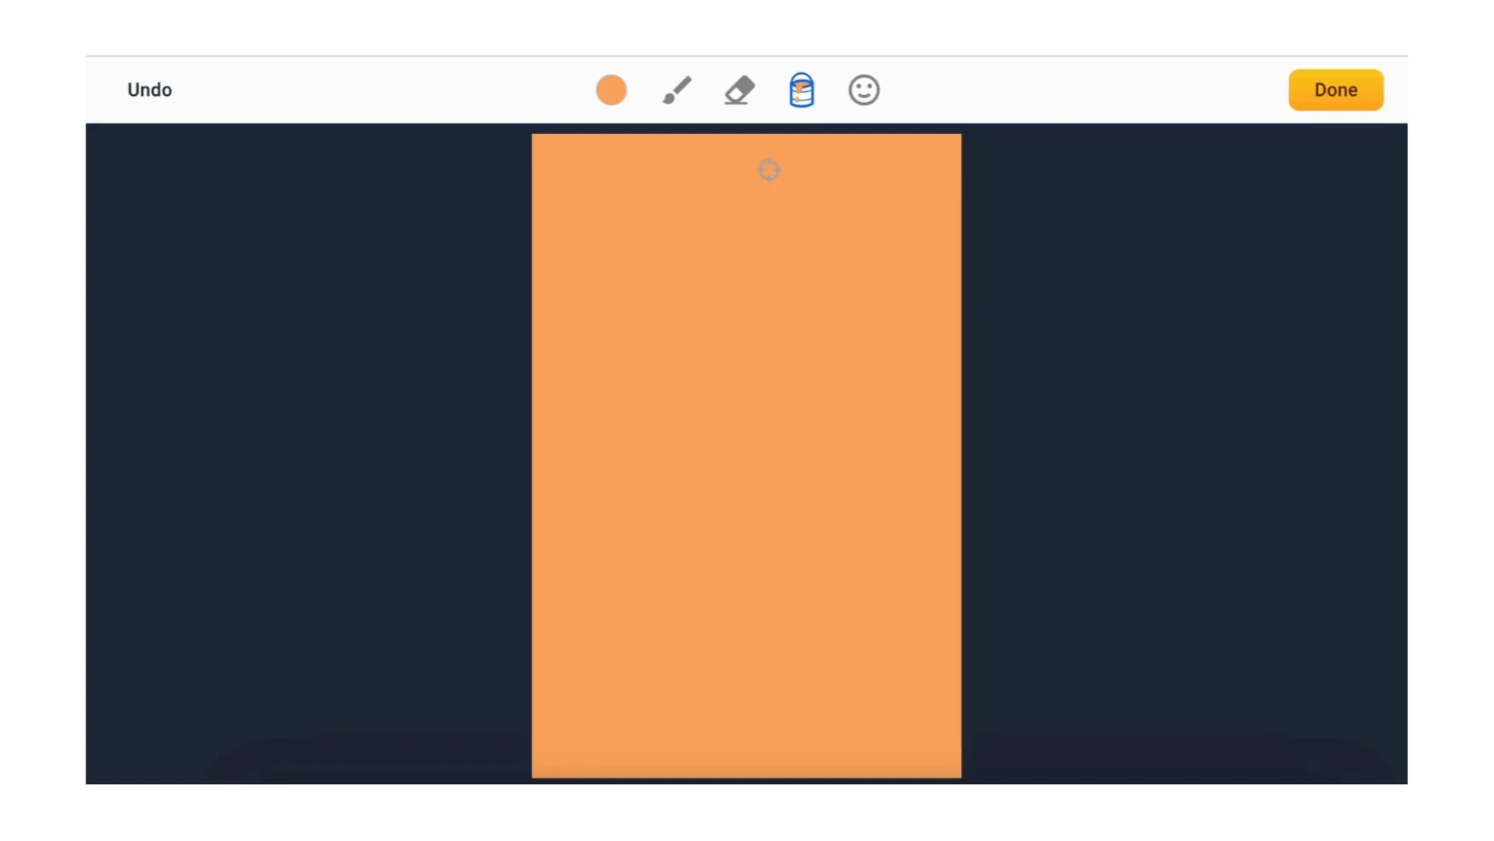
click(864, 91)
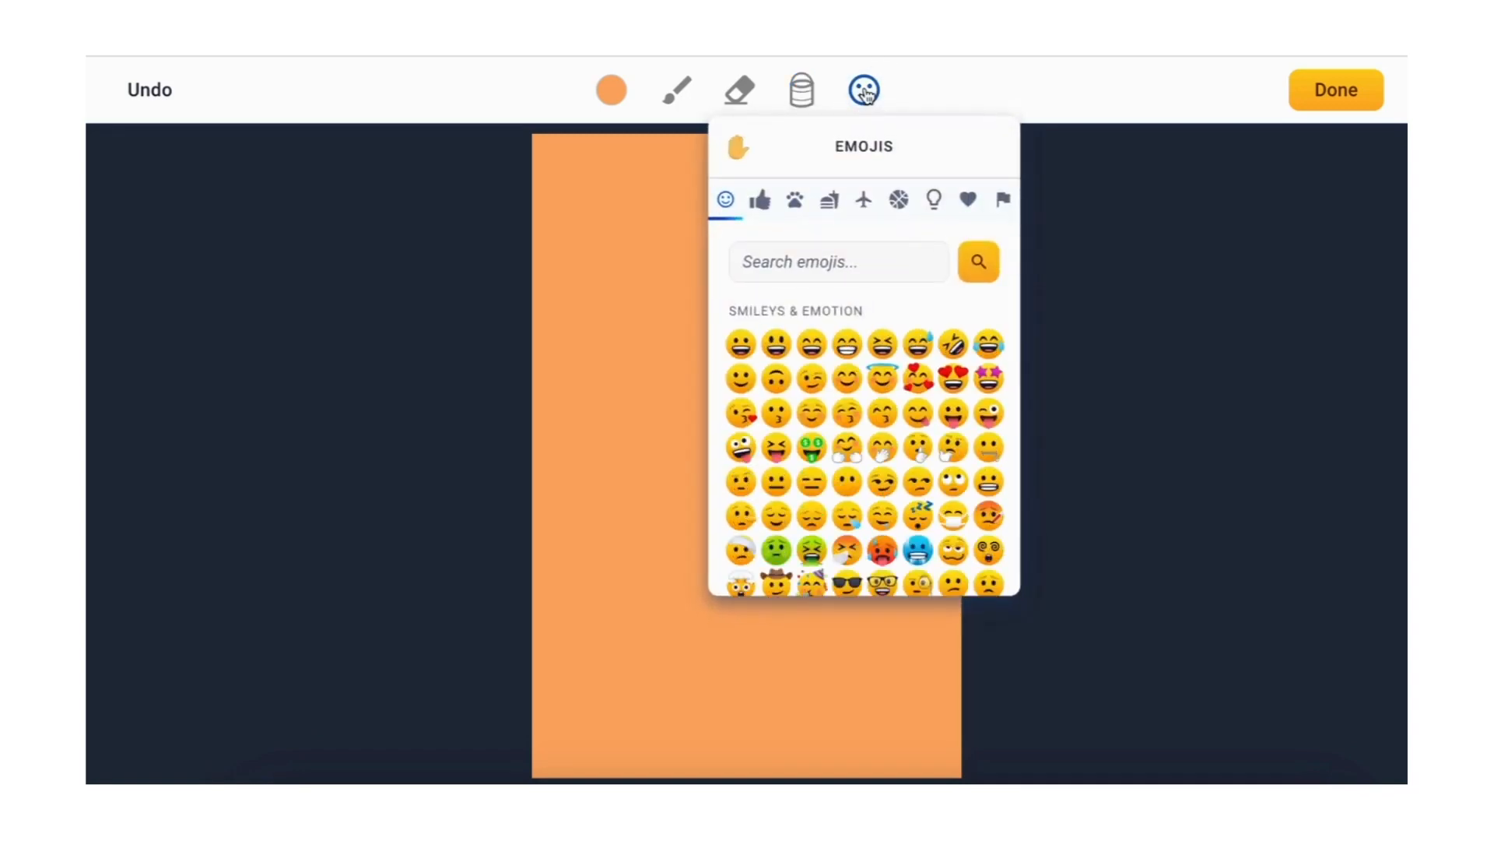
click(865, 92)
click(1326, 91)
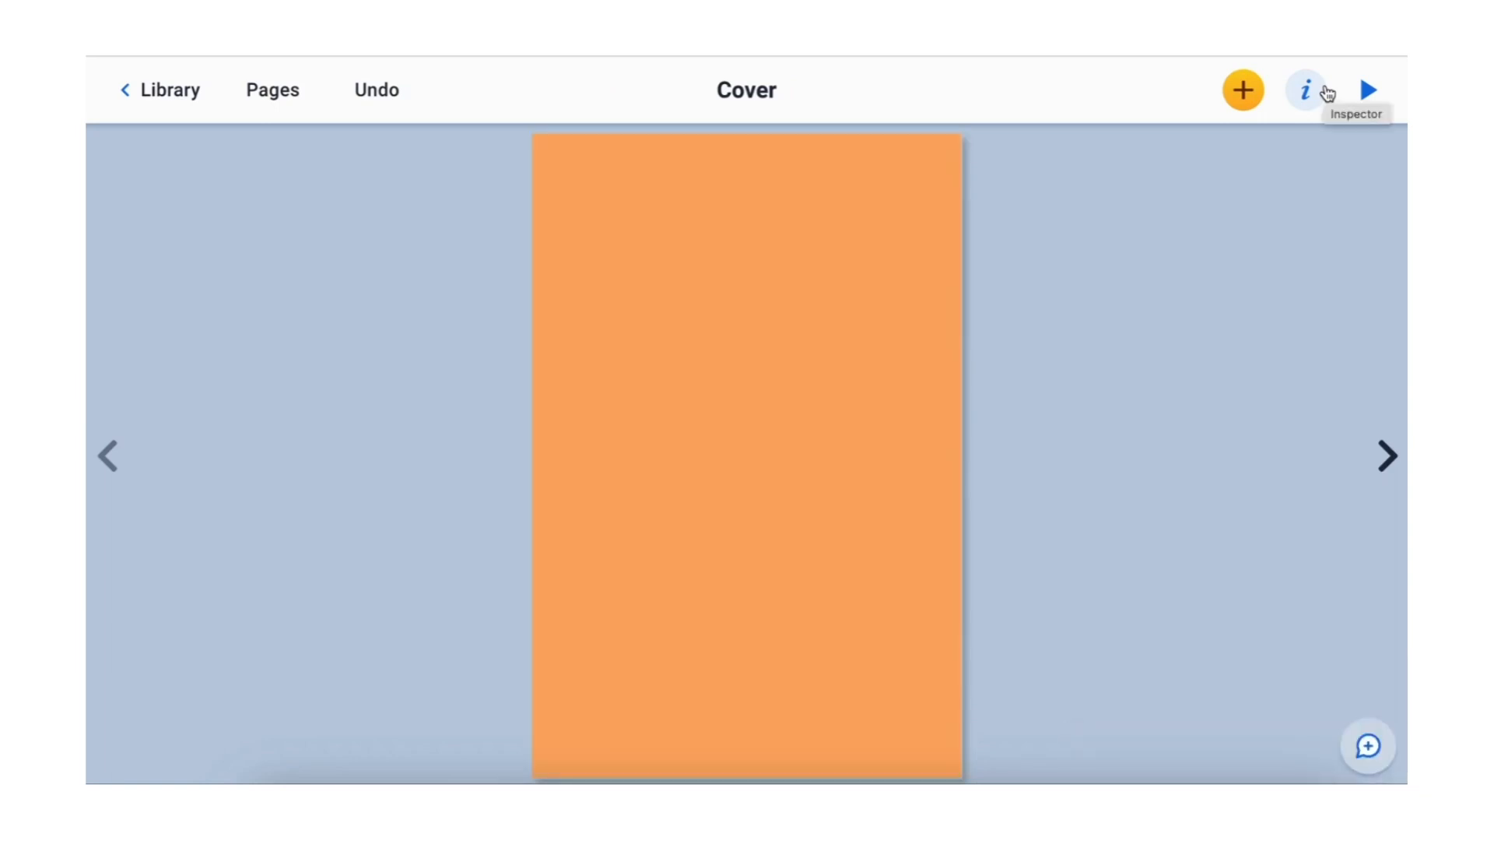
Step: Select the orange drawing on the cover, nudge it slightly and deselect it
click(698, 270)
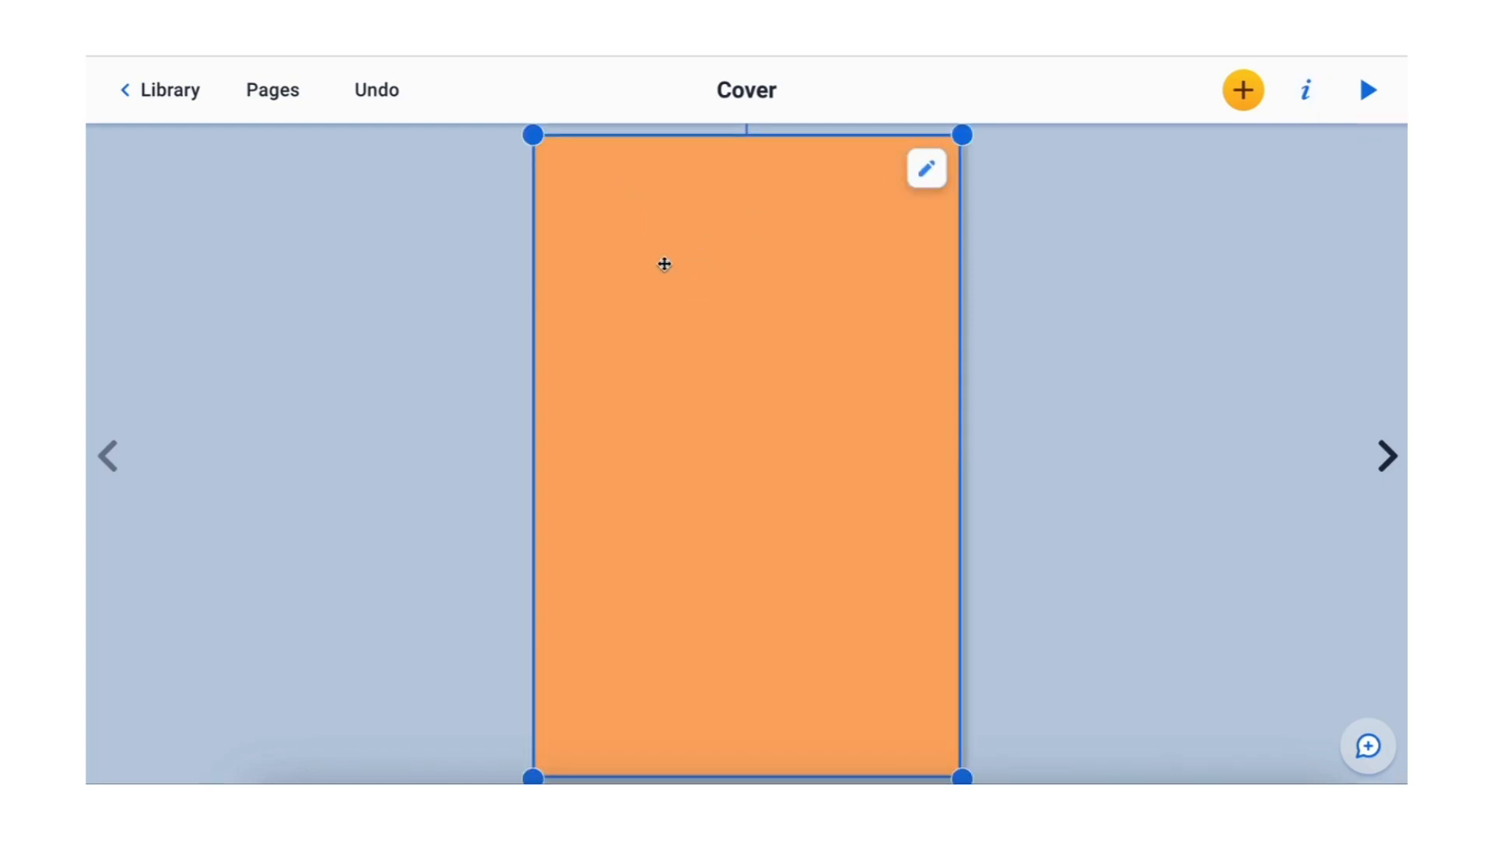
mouse_move(664, 263)
mouse_down()
mouse_move(690, 273)
mouse_move(607, 264)
mouse_move(704, 272)
mouse_move(659, 268)
mouse_up()
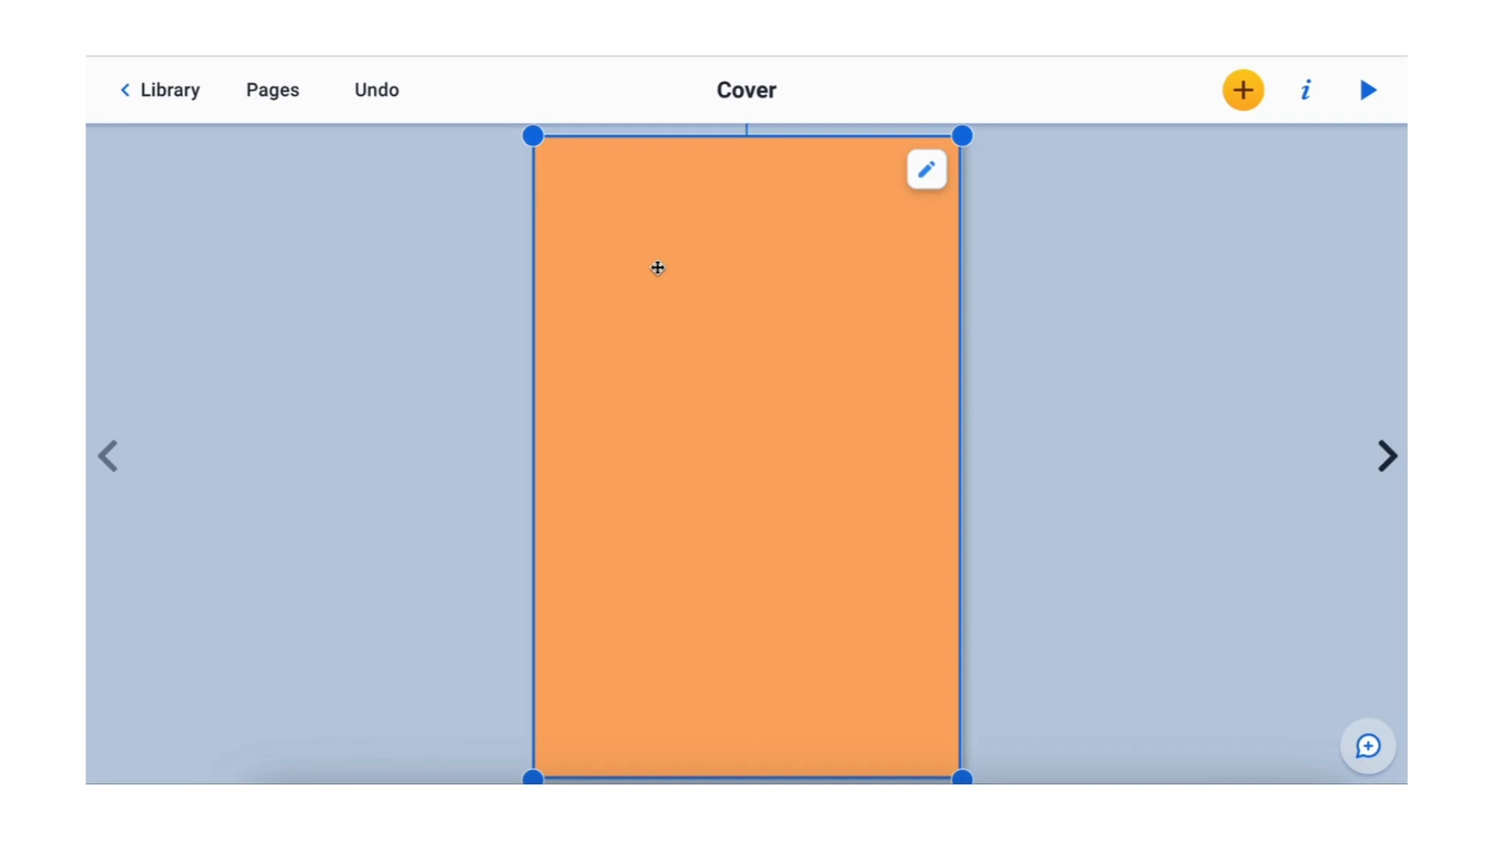
mouse_move(657, 268)
mouse_down()
mouse_move(792, 275)
mouse_move(658, 274)
mouse_up()
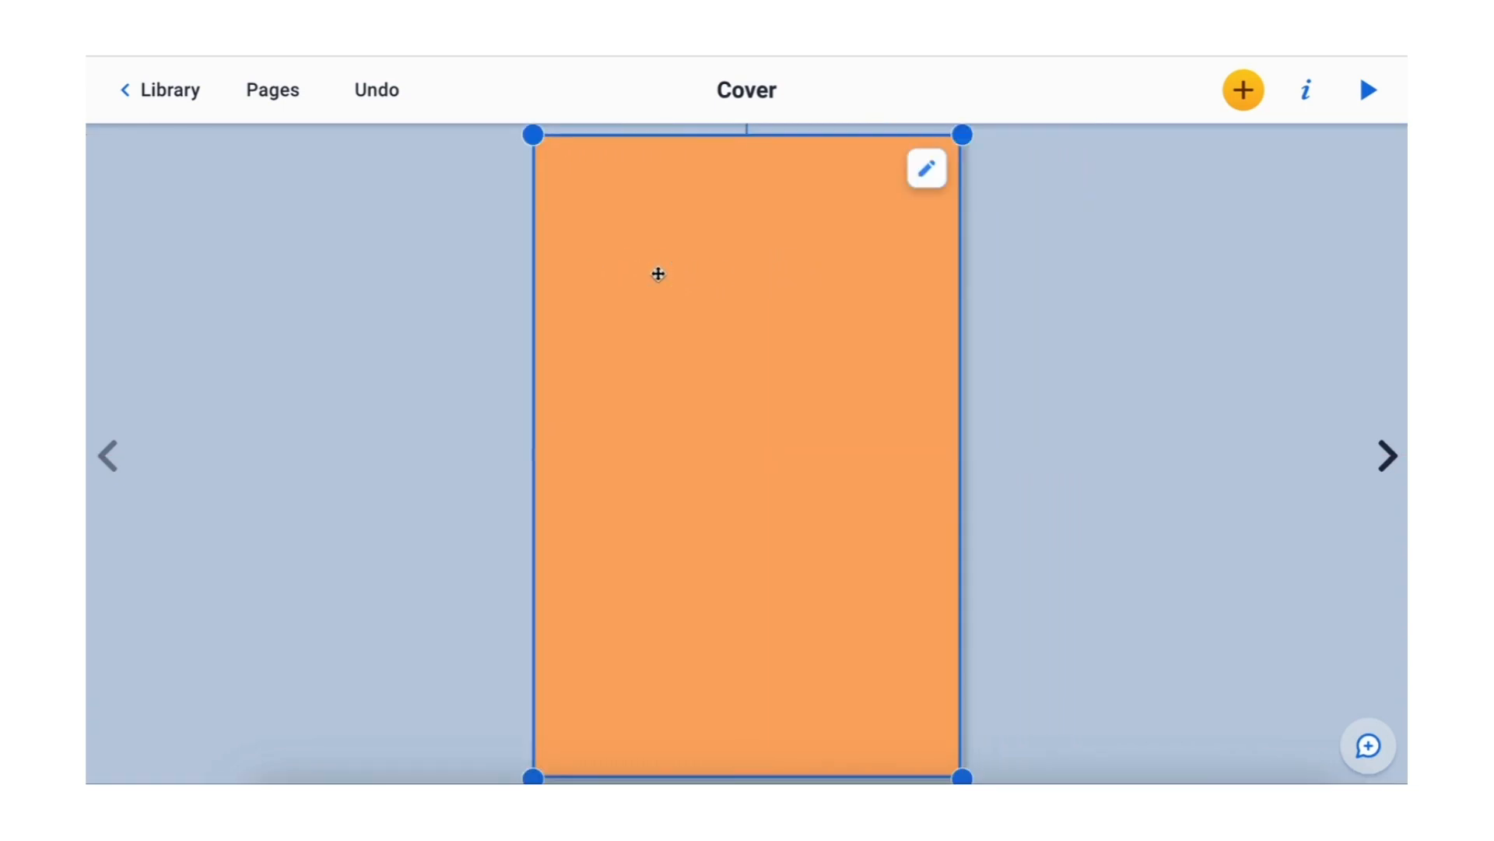
click(1133, 266)
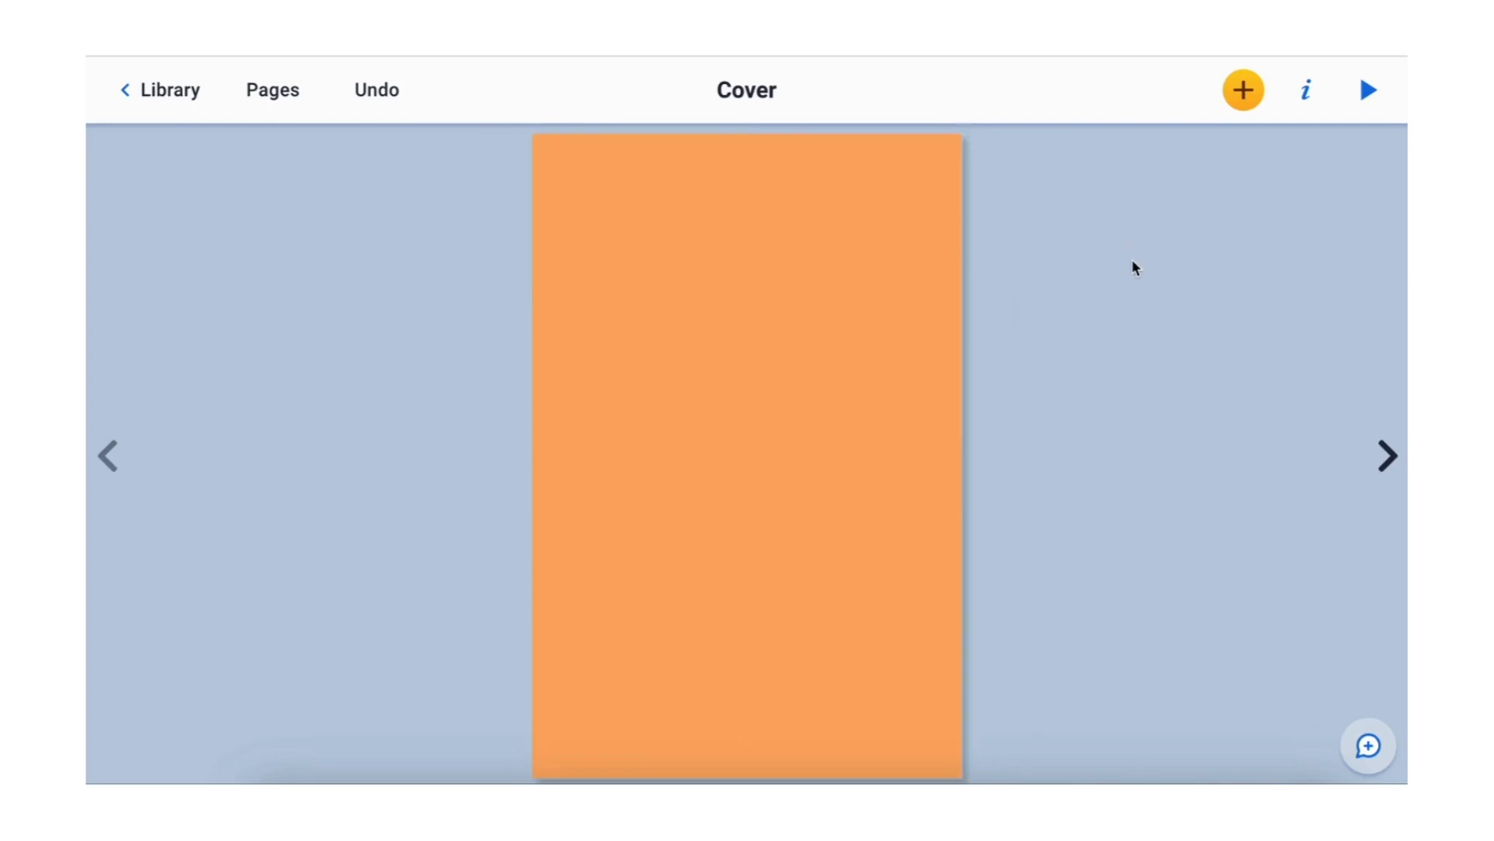
Step: Try bringing the orange drawing to the front, and send it to the back behind the vegetable photo
click(848, 273)
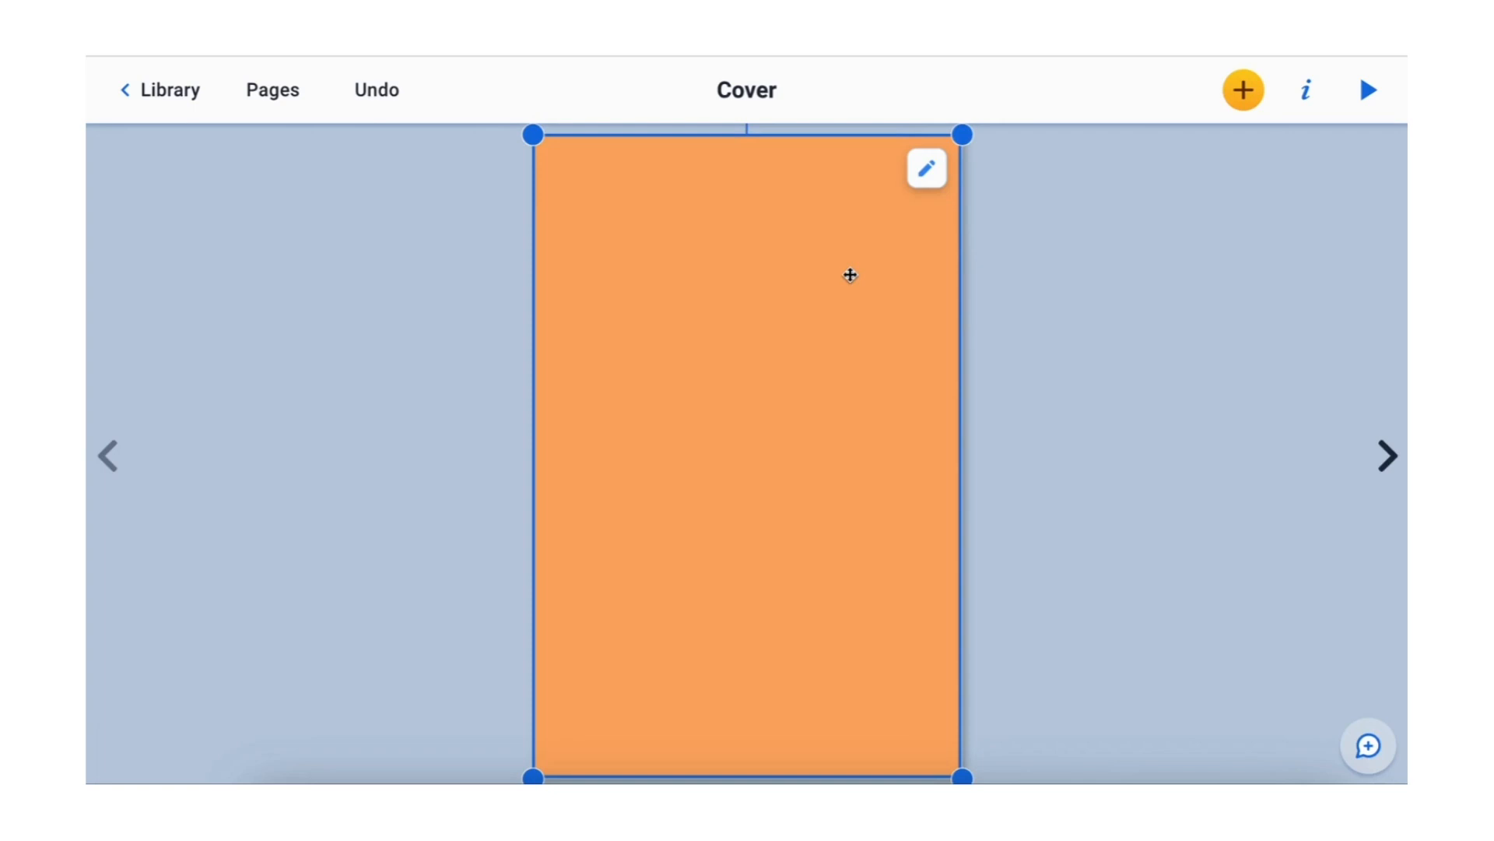
click(1308, 91)
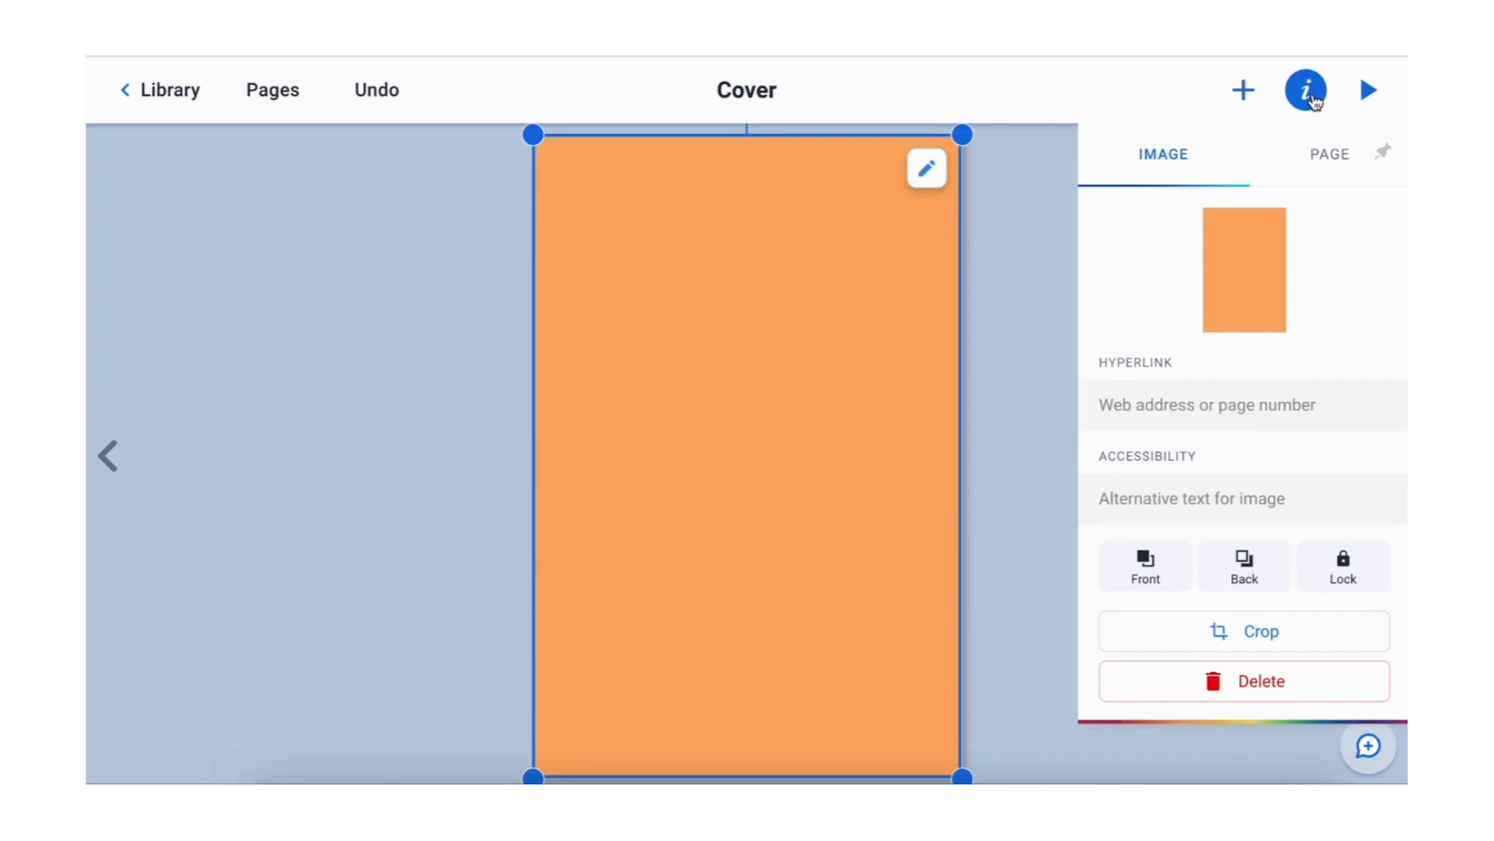
click(1144, 574)
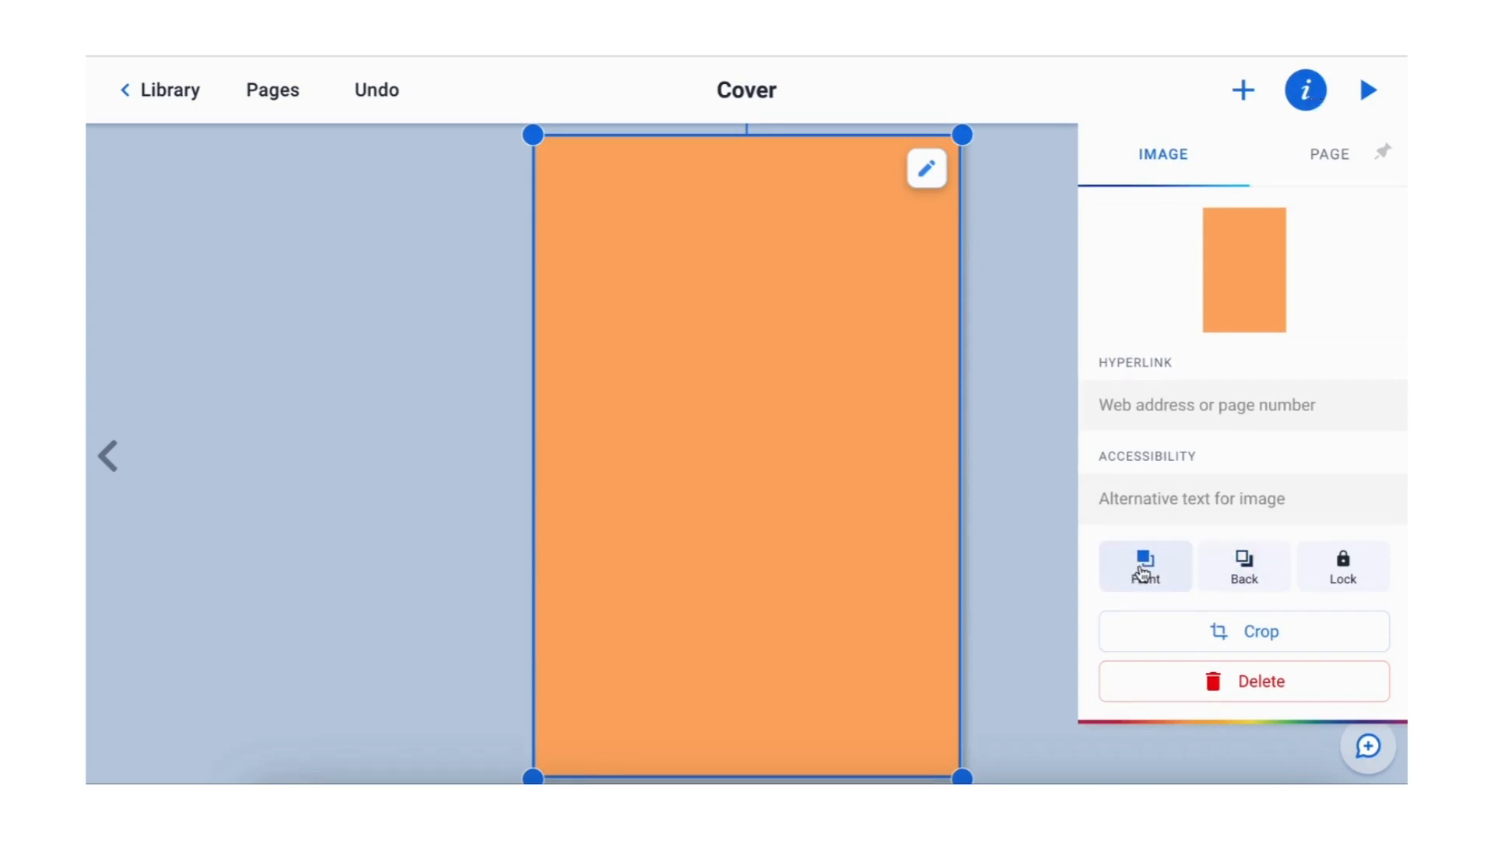
click(1232, 576)
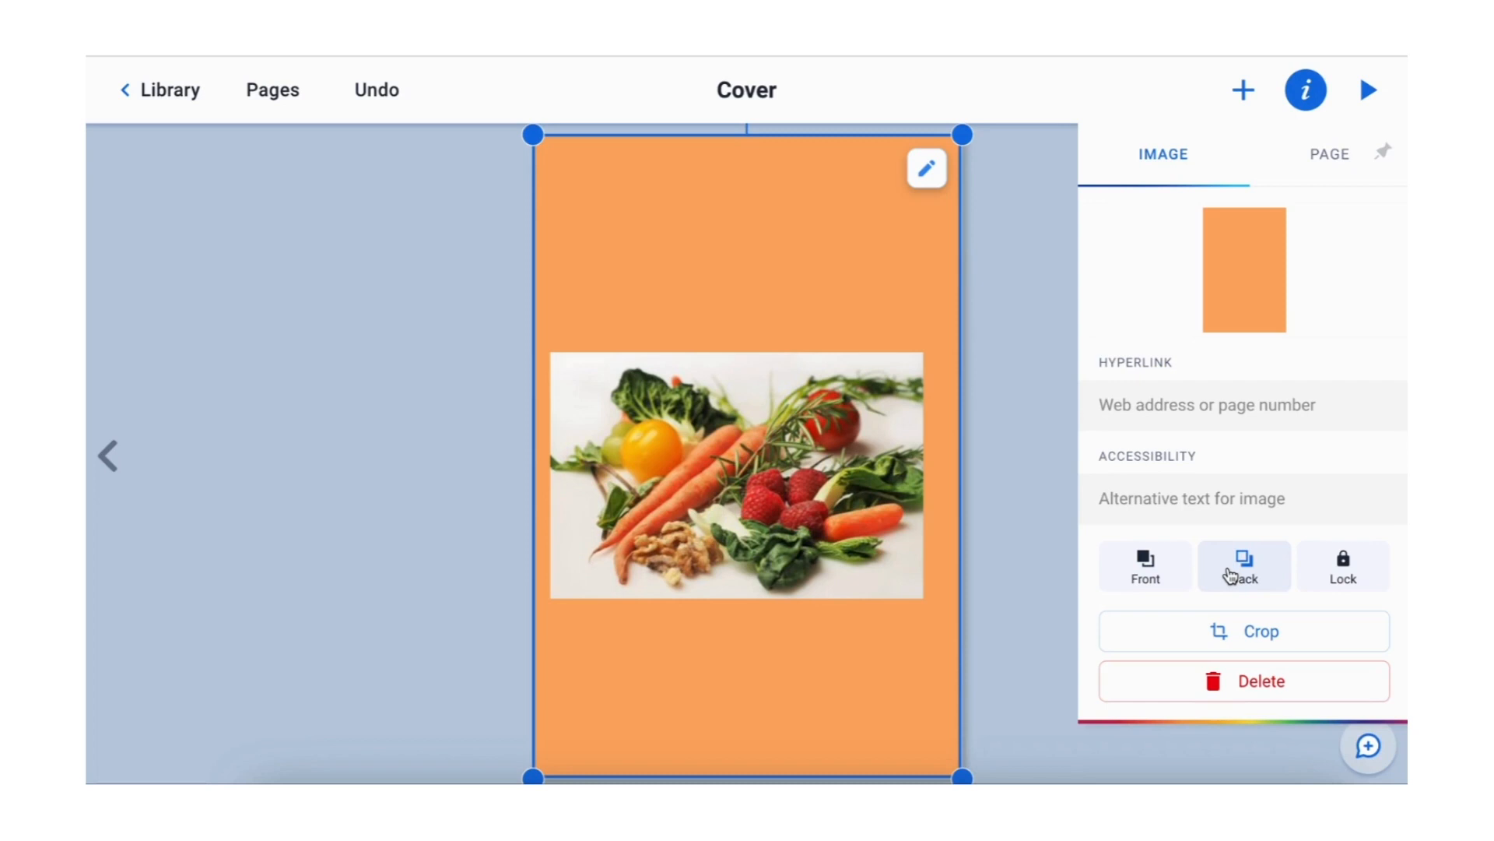
click(1053, 375)
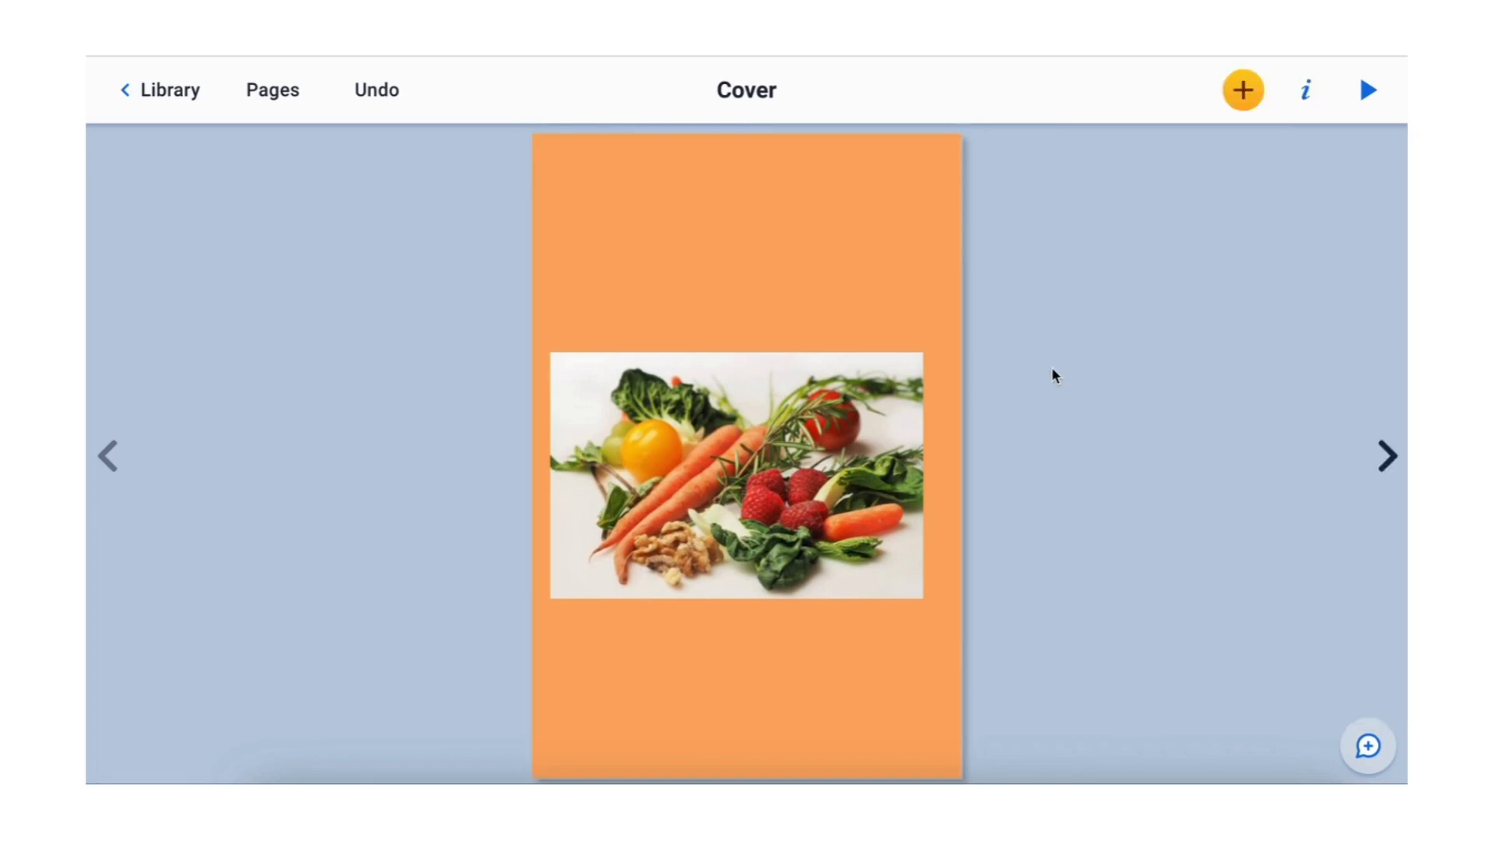
Step: Move the vegetable photo slightly to centre it across the cover, and try nudging the orange background drawing
drag(834, 425, 841, 422)
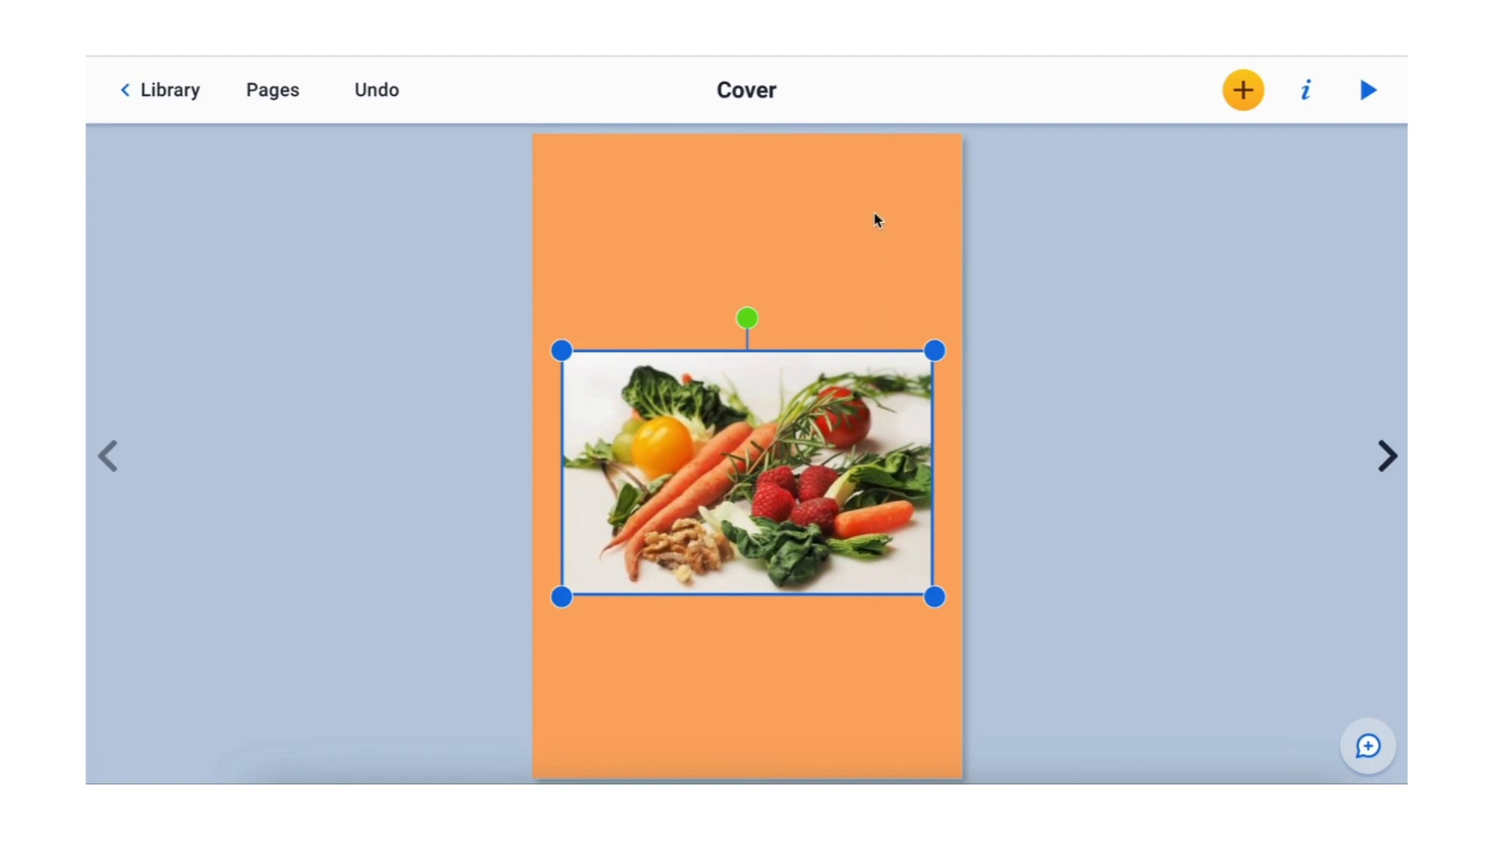
drag(874, 214, 877, 220)
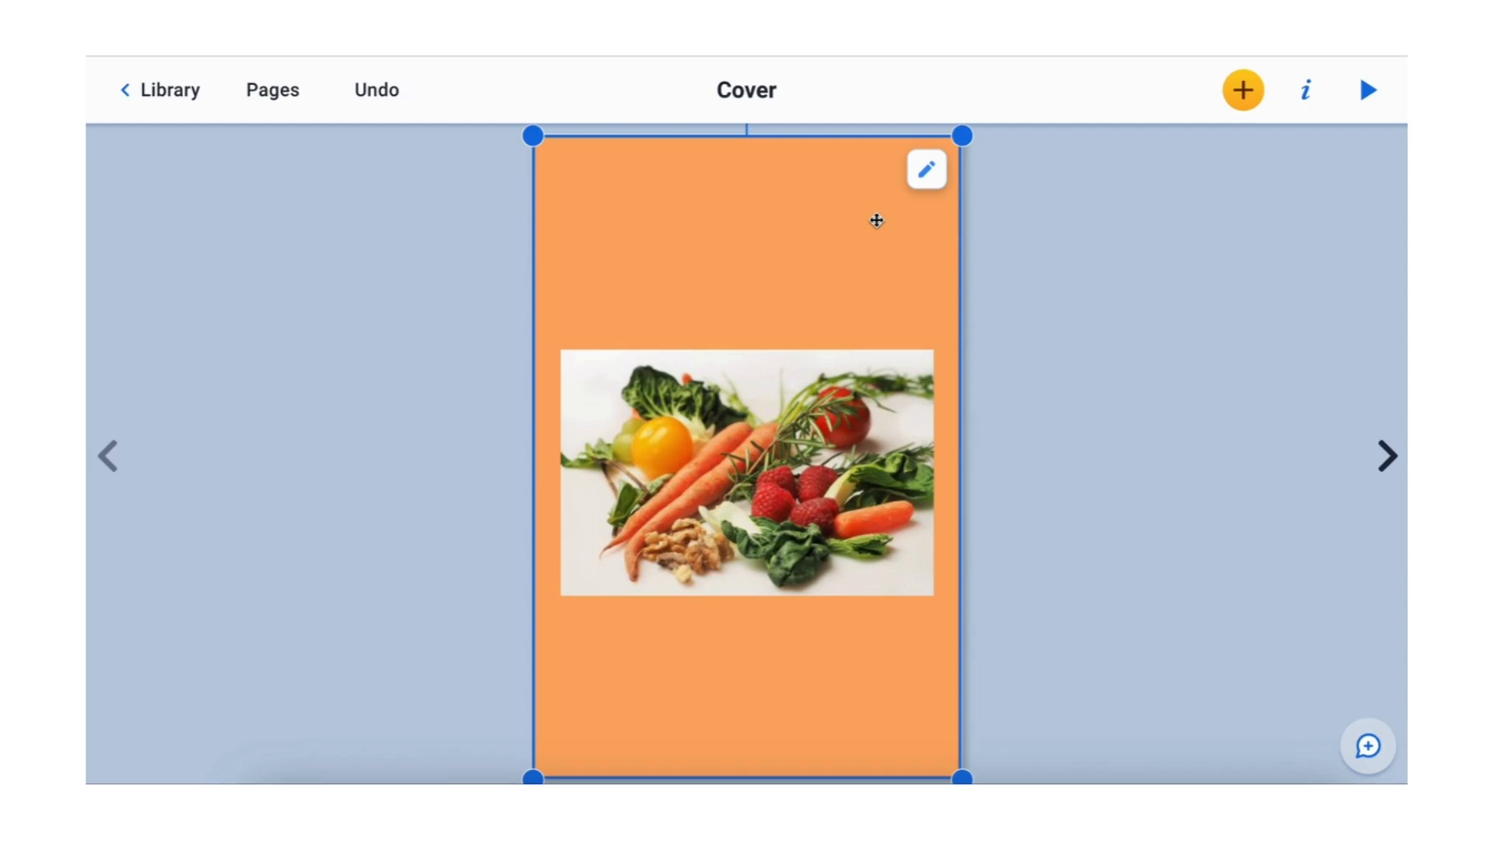
drag(877, 225, 876, 216)
click(1067, 280)
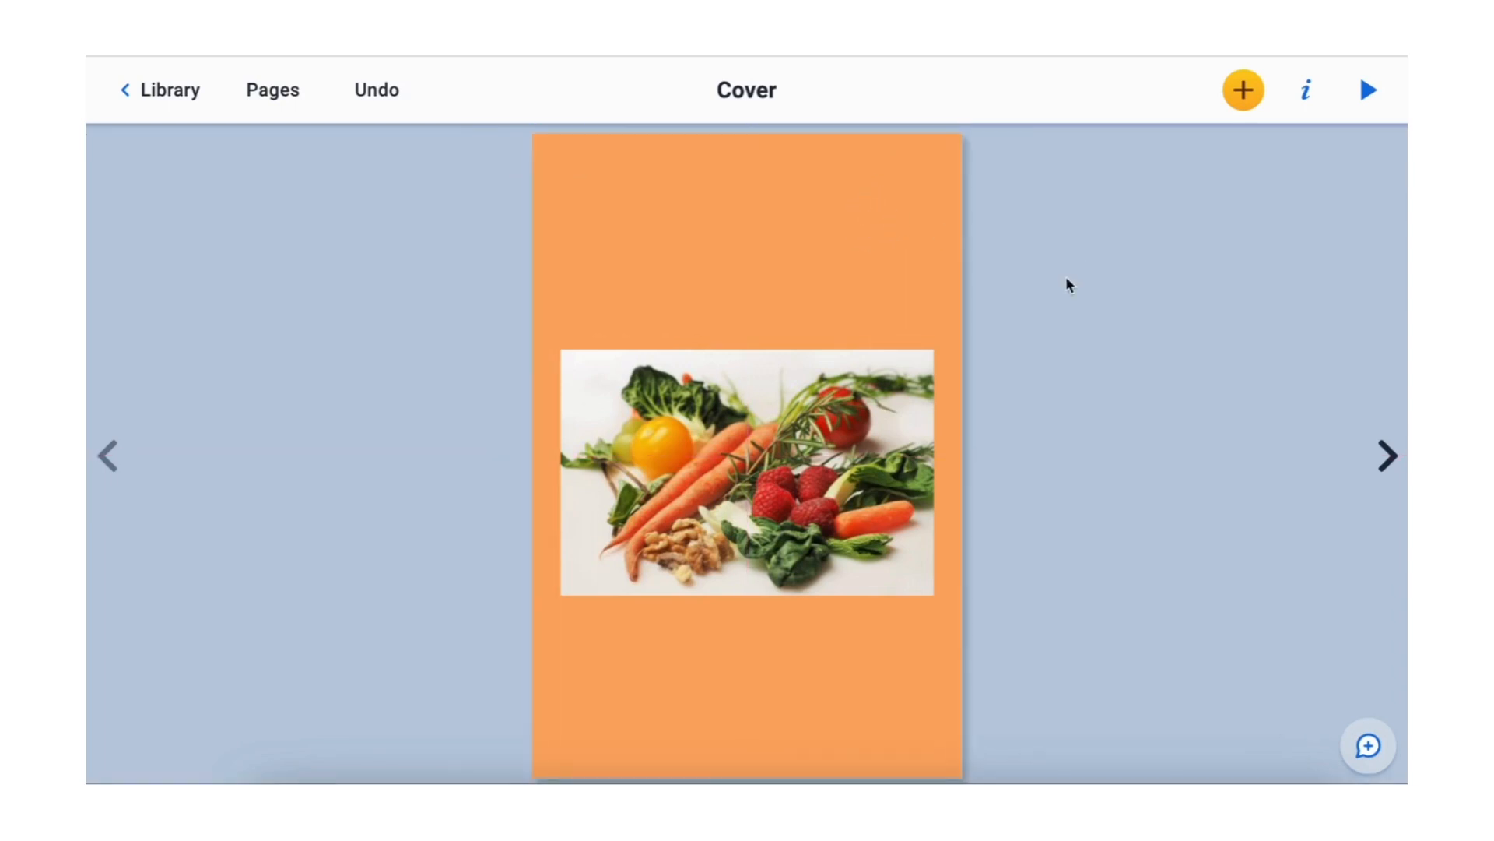
Step: Delete the orange background drawing from the cover
click(891, 187)
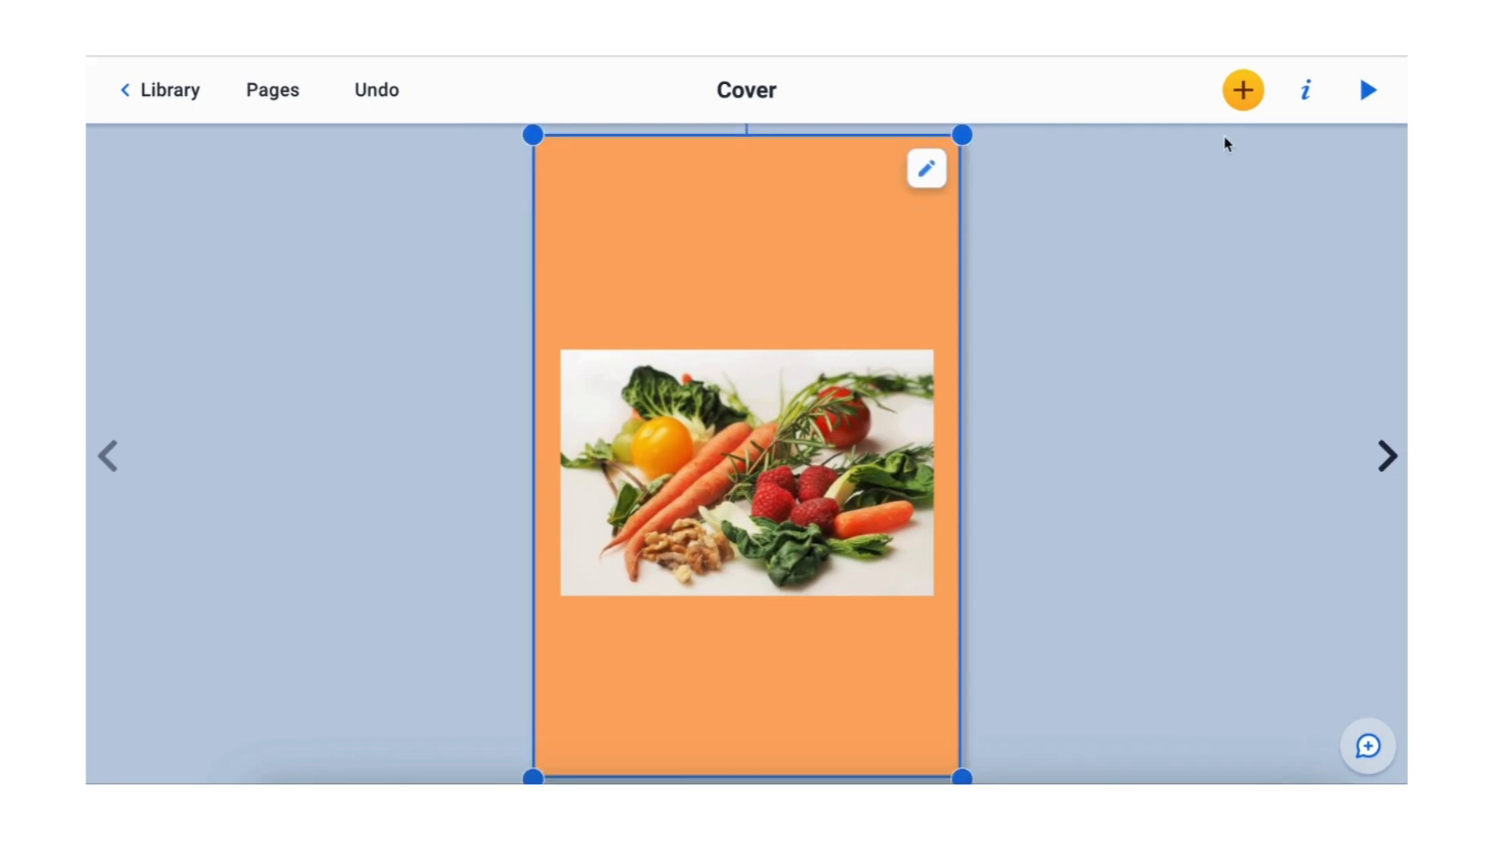
click(1308, 90)
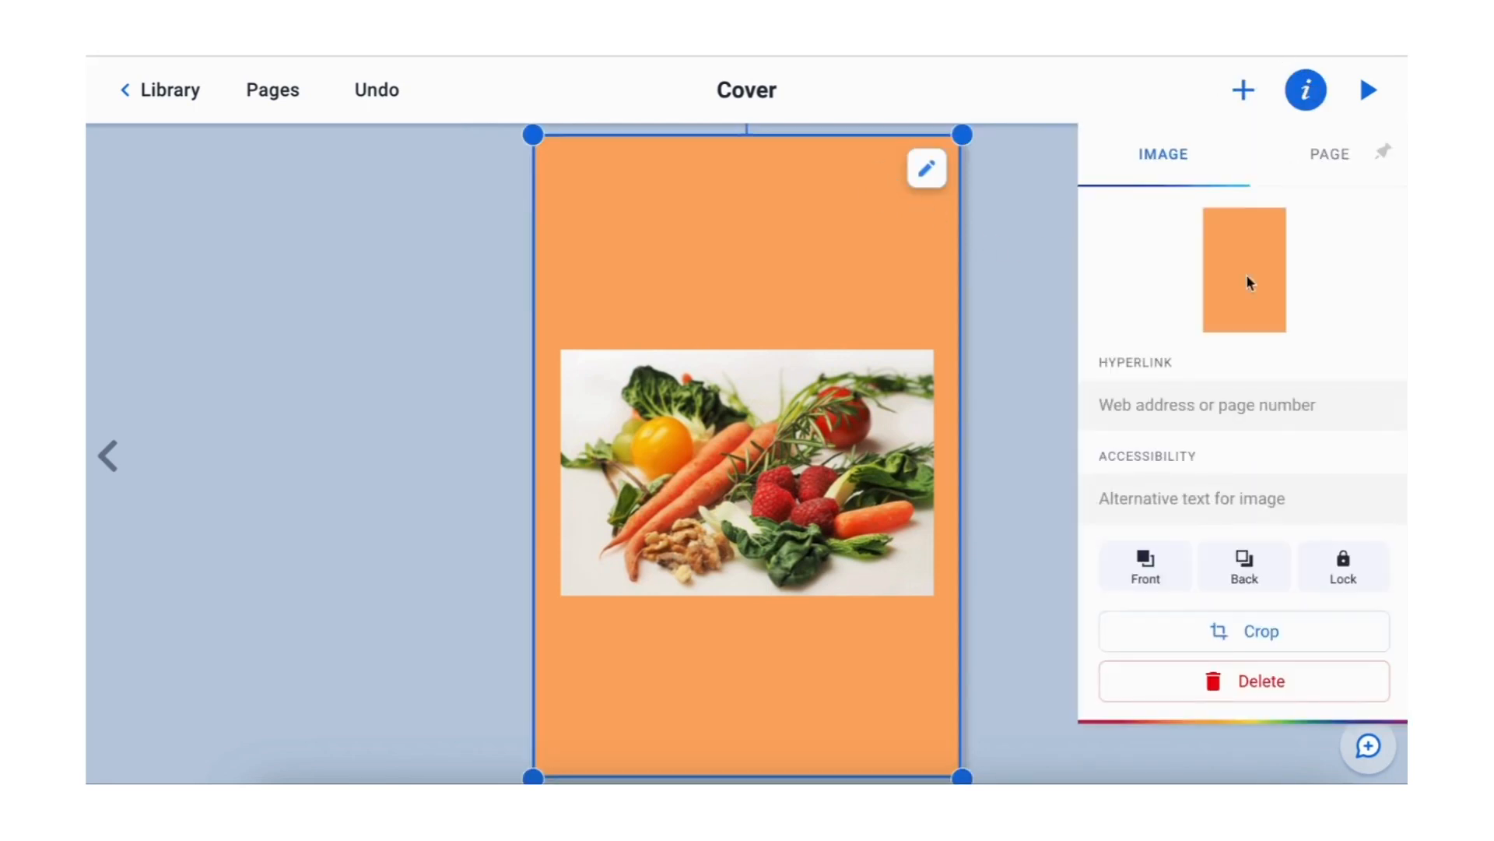
click(1196, 692)
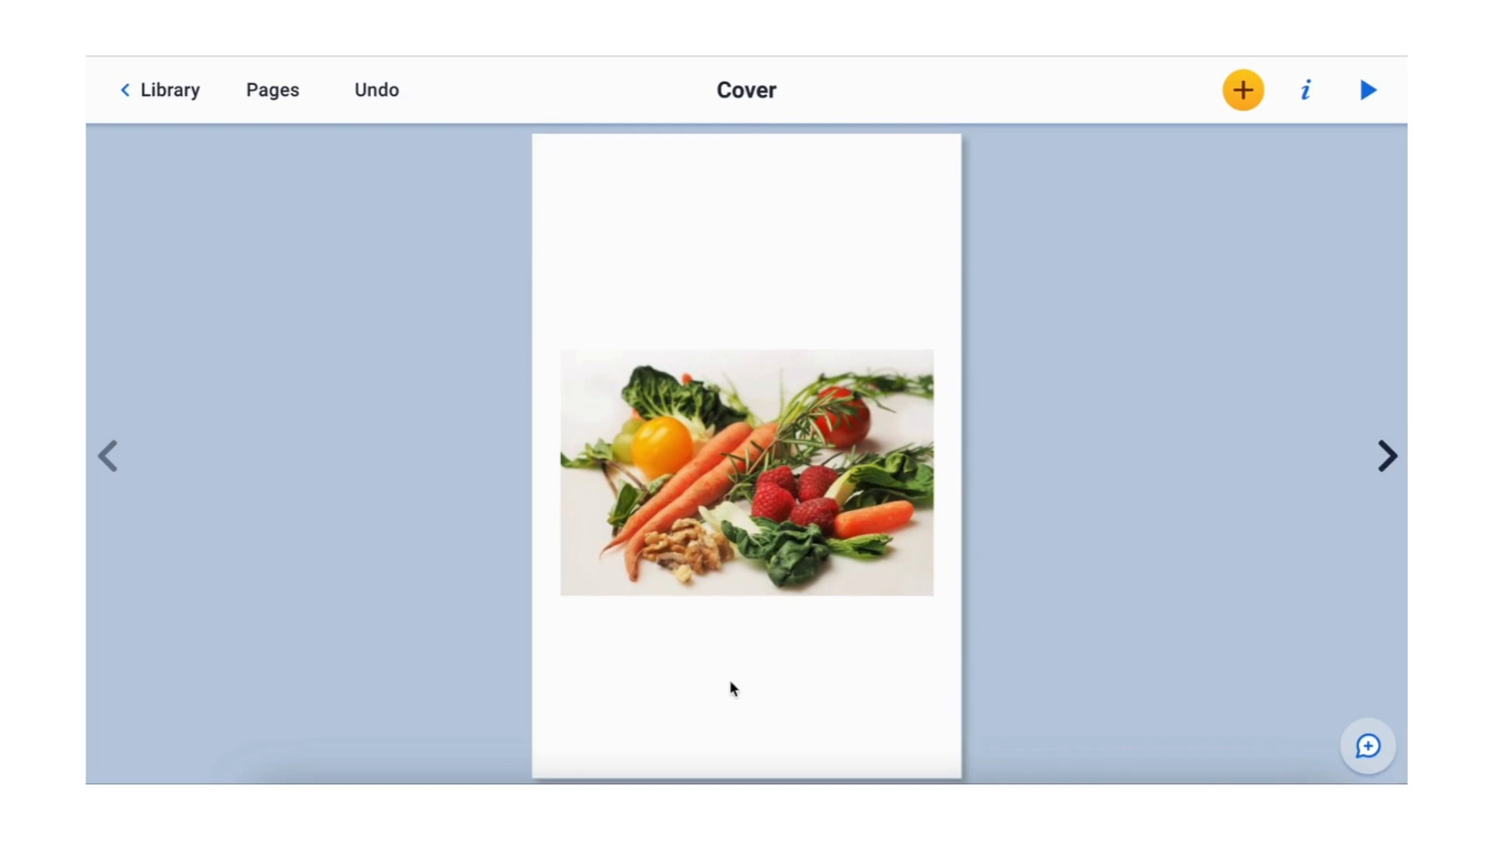
Step: Start a new text item on the cover with bold, italic and underline turned on, and check its link option
click(802, 462)
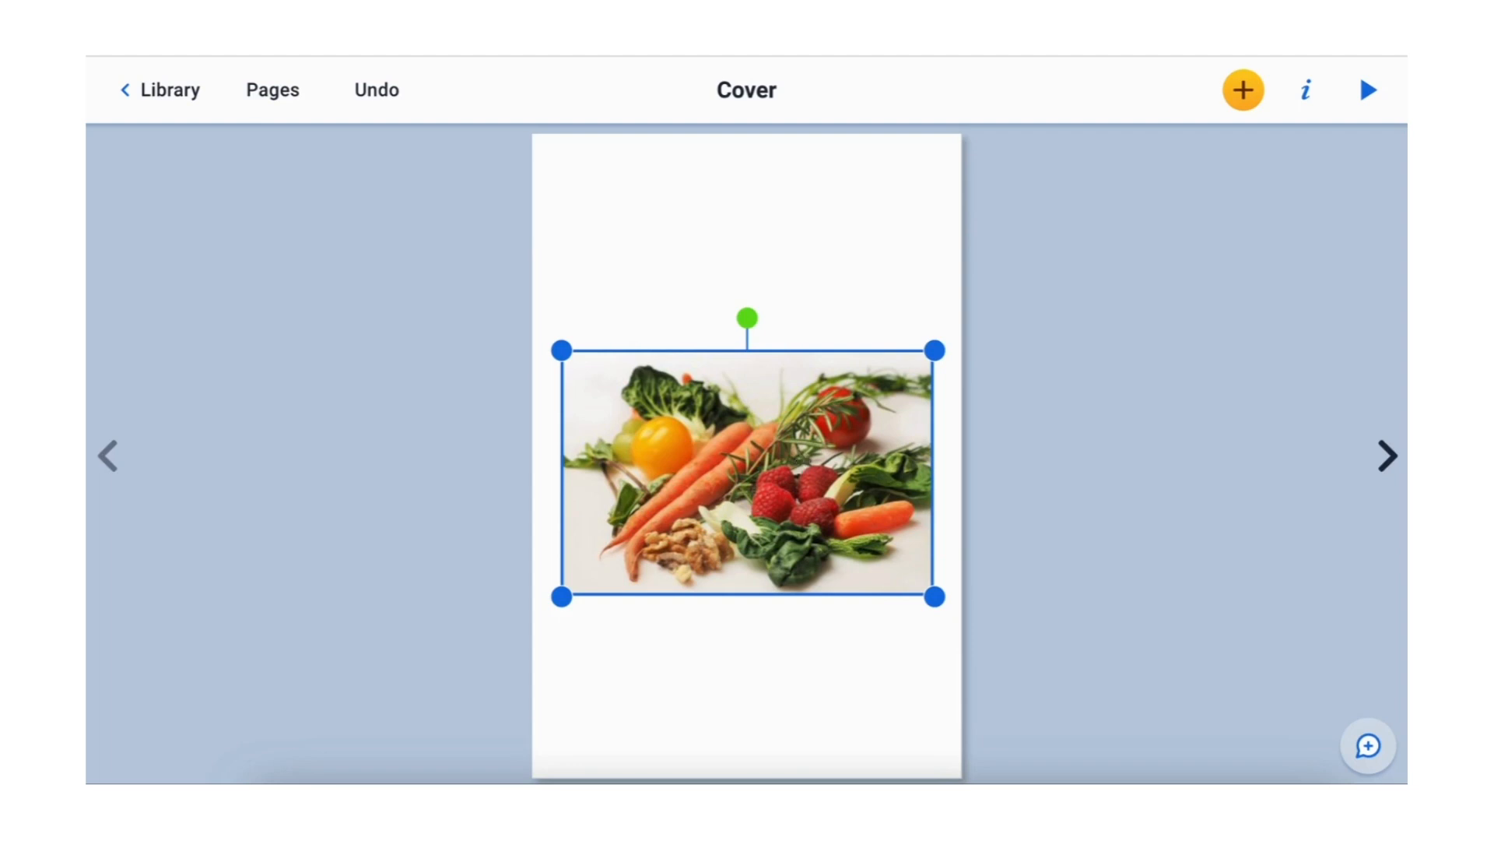
click(1243, 90)
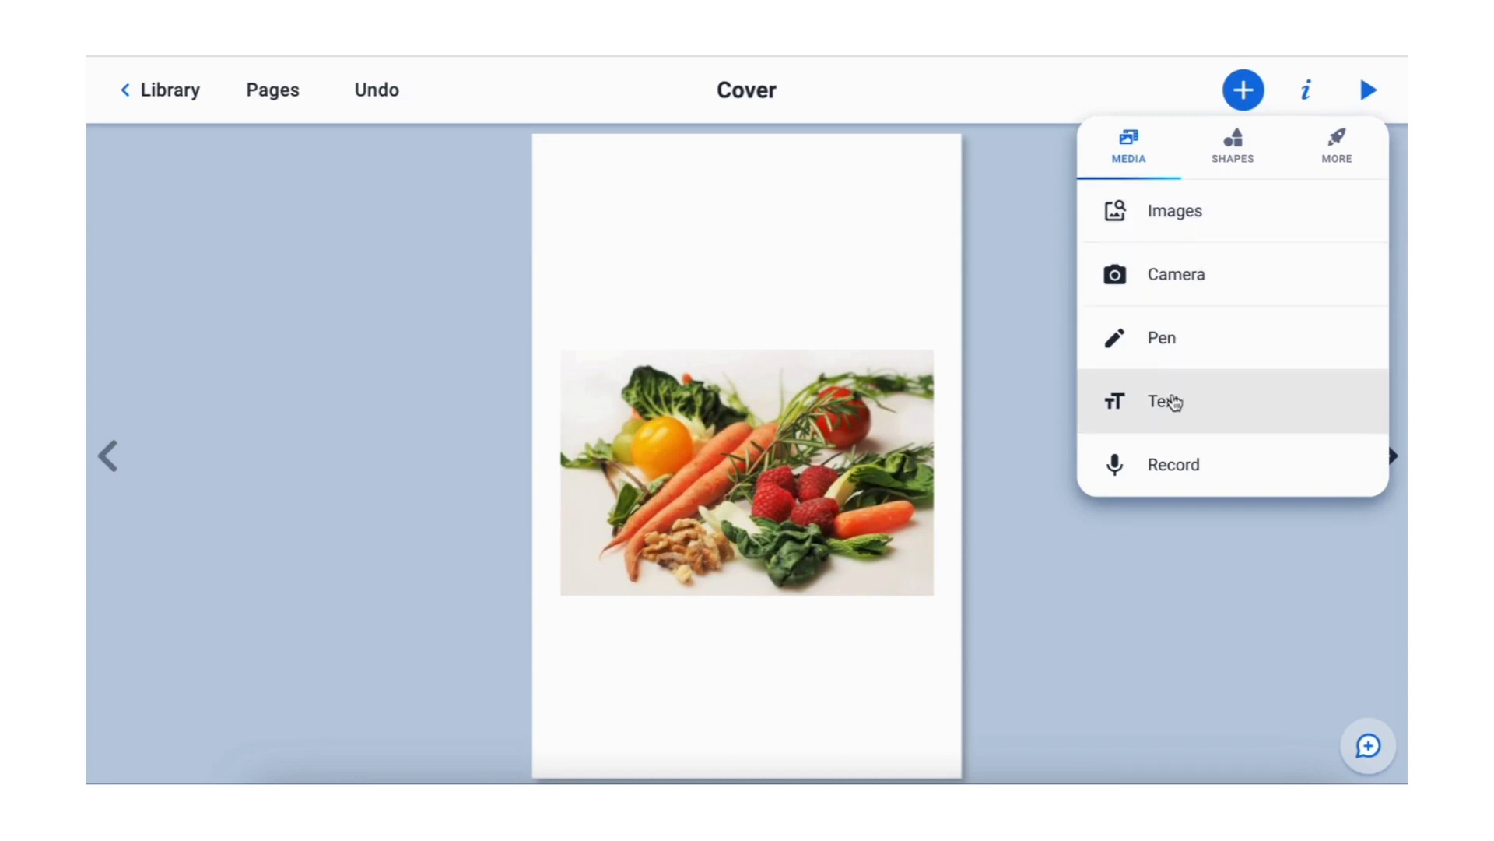
click(1169, 401)
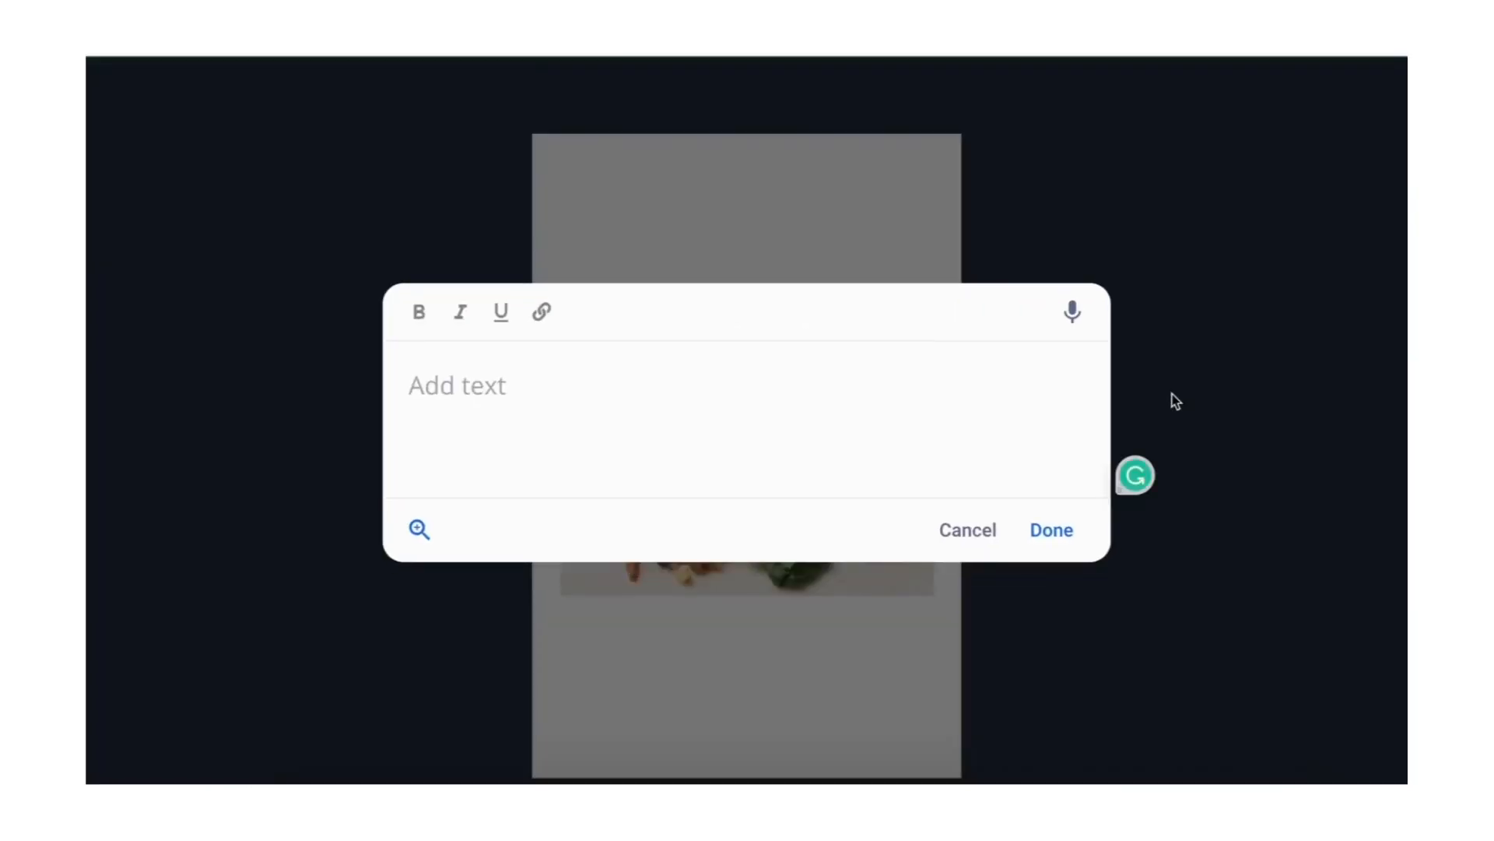
click(419, 317)
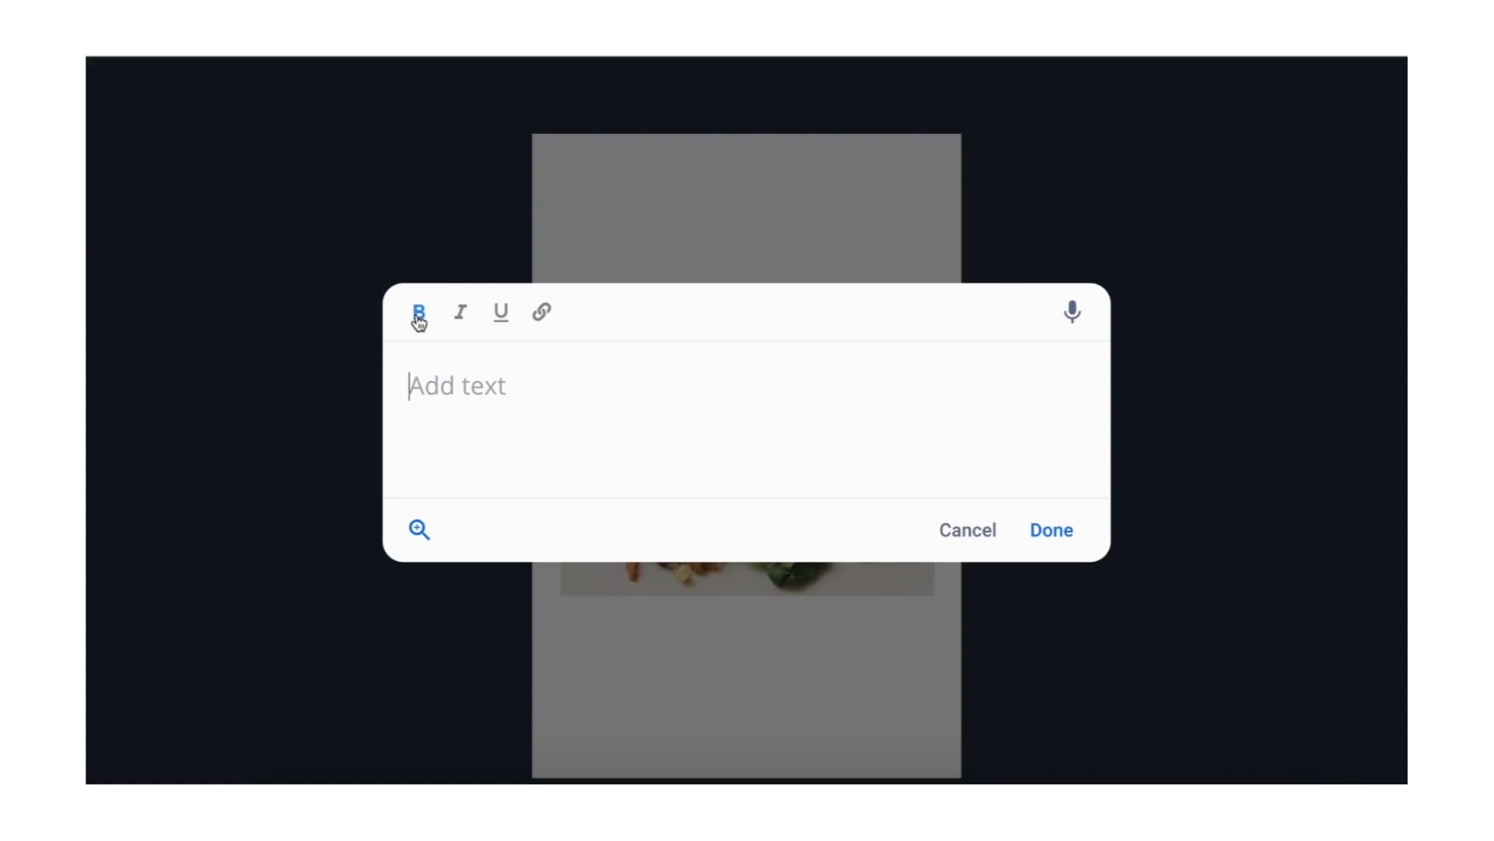
click(460, 320)
click(501, 316)
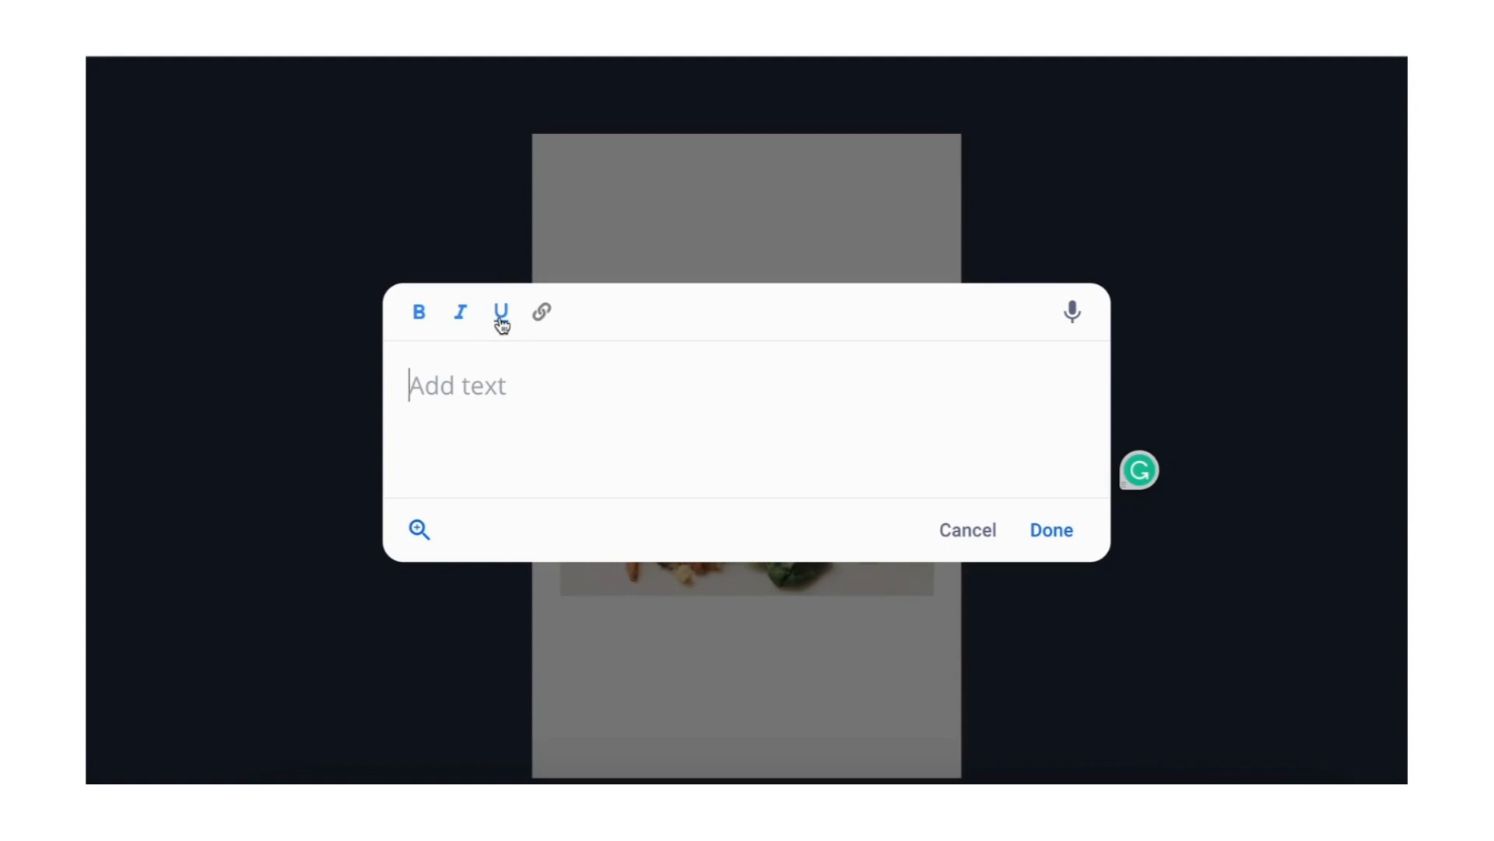
click(542, 314)
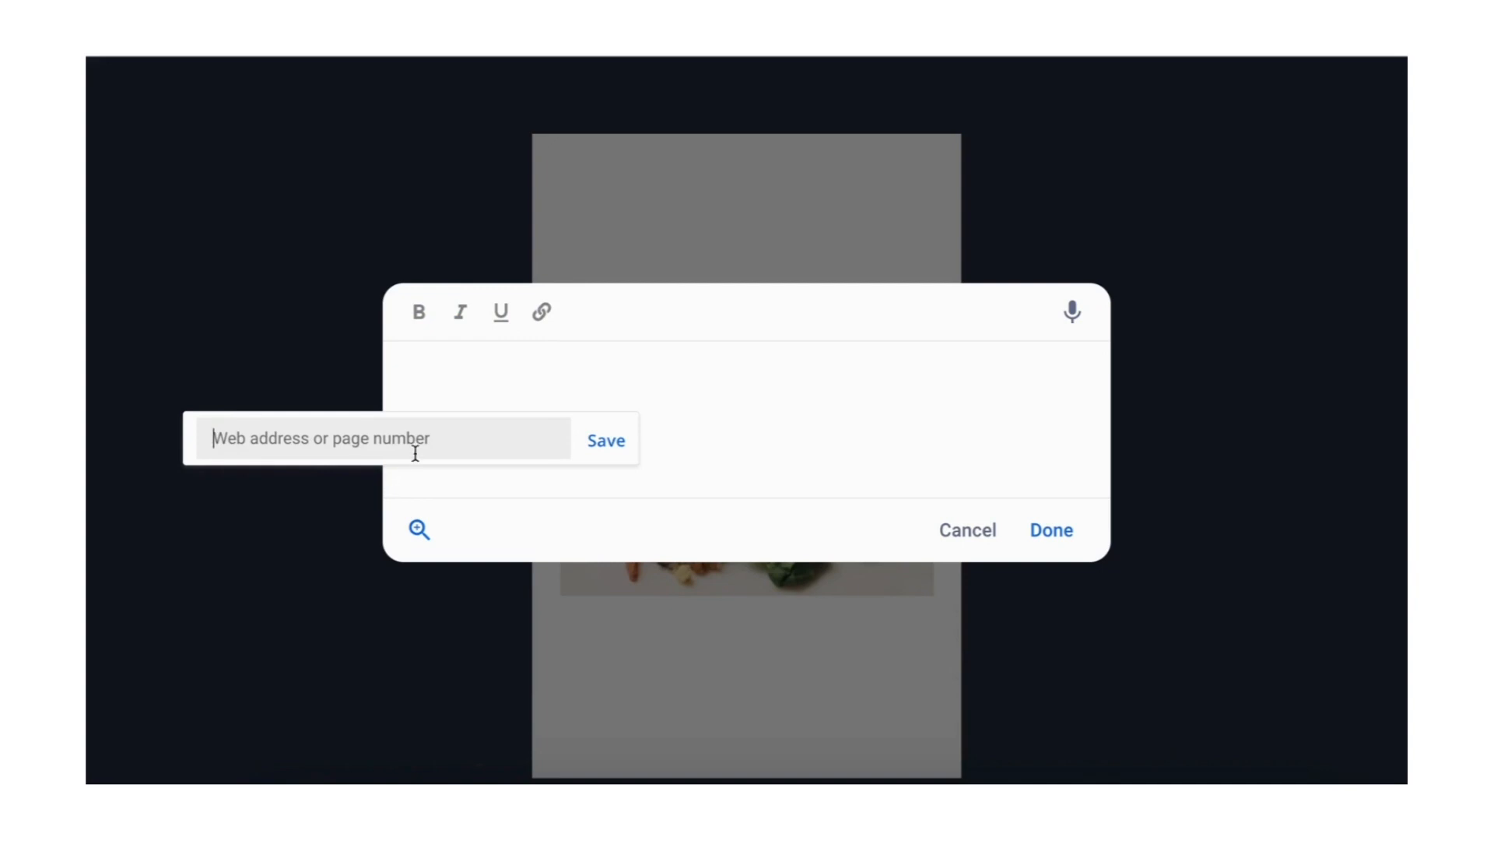
click(564, 383)
click(419, 322)
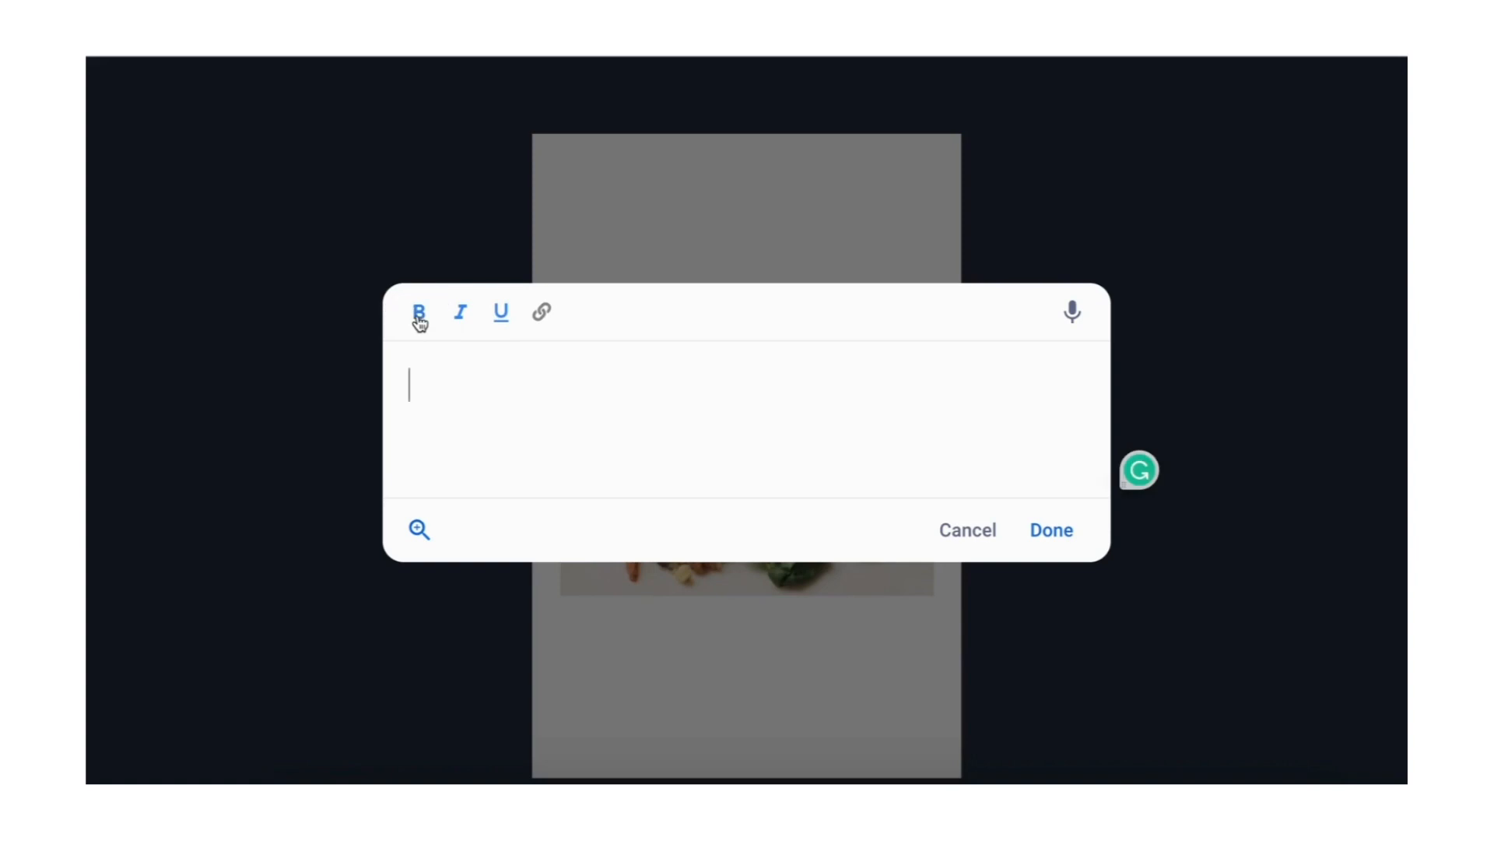
Step: Enter "Healthy Eating" as the title text with both words capitalised, and place it on the cover
text(healthy)
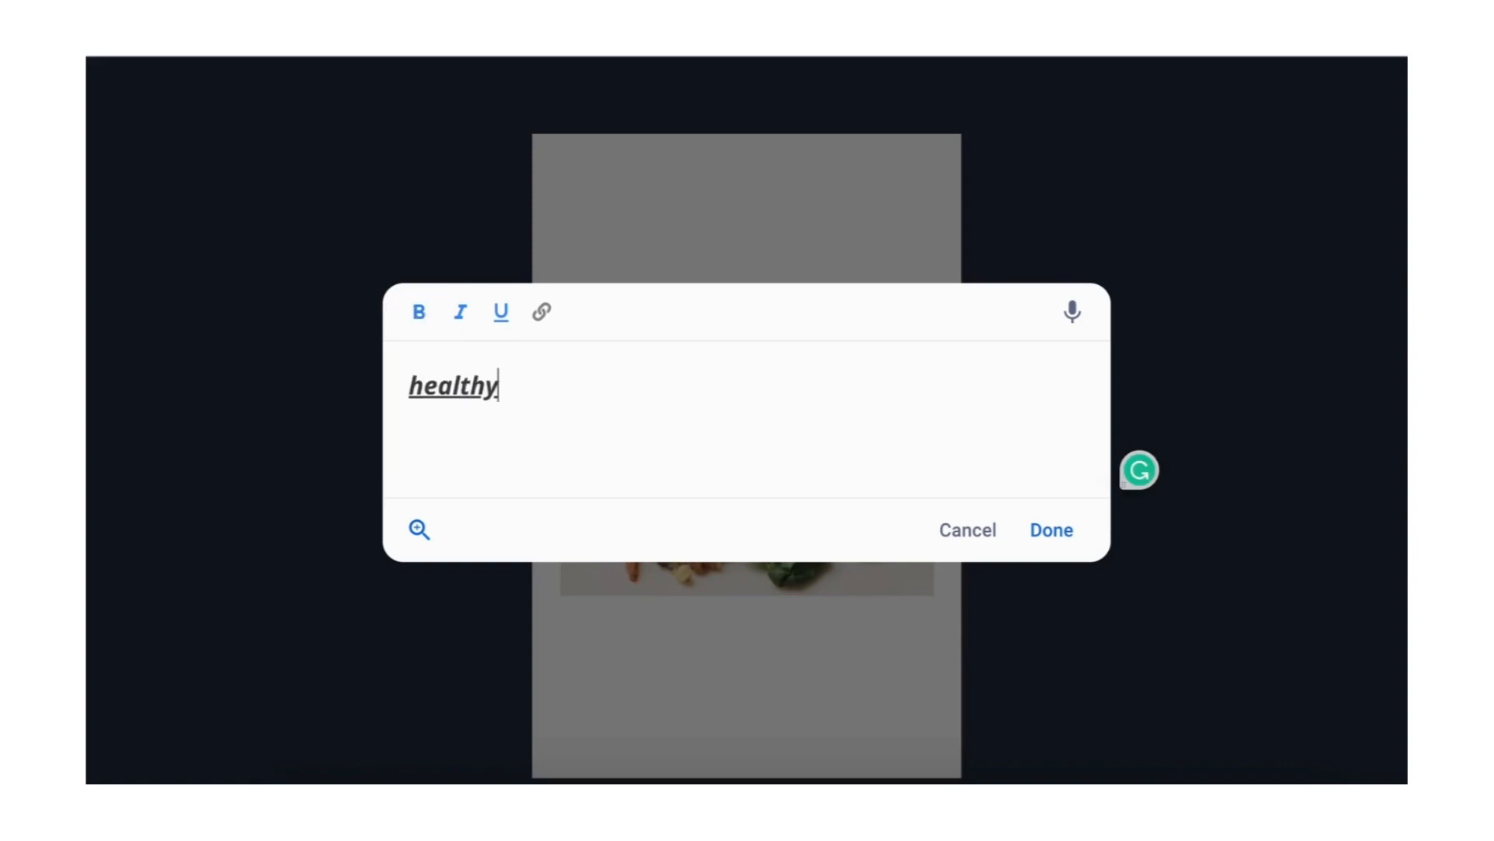
text( eating)
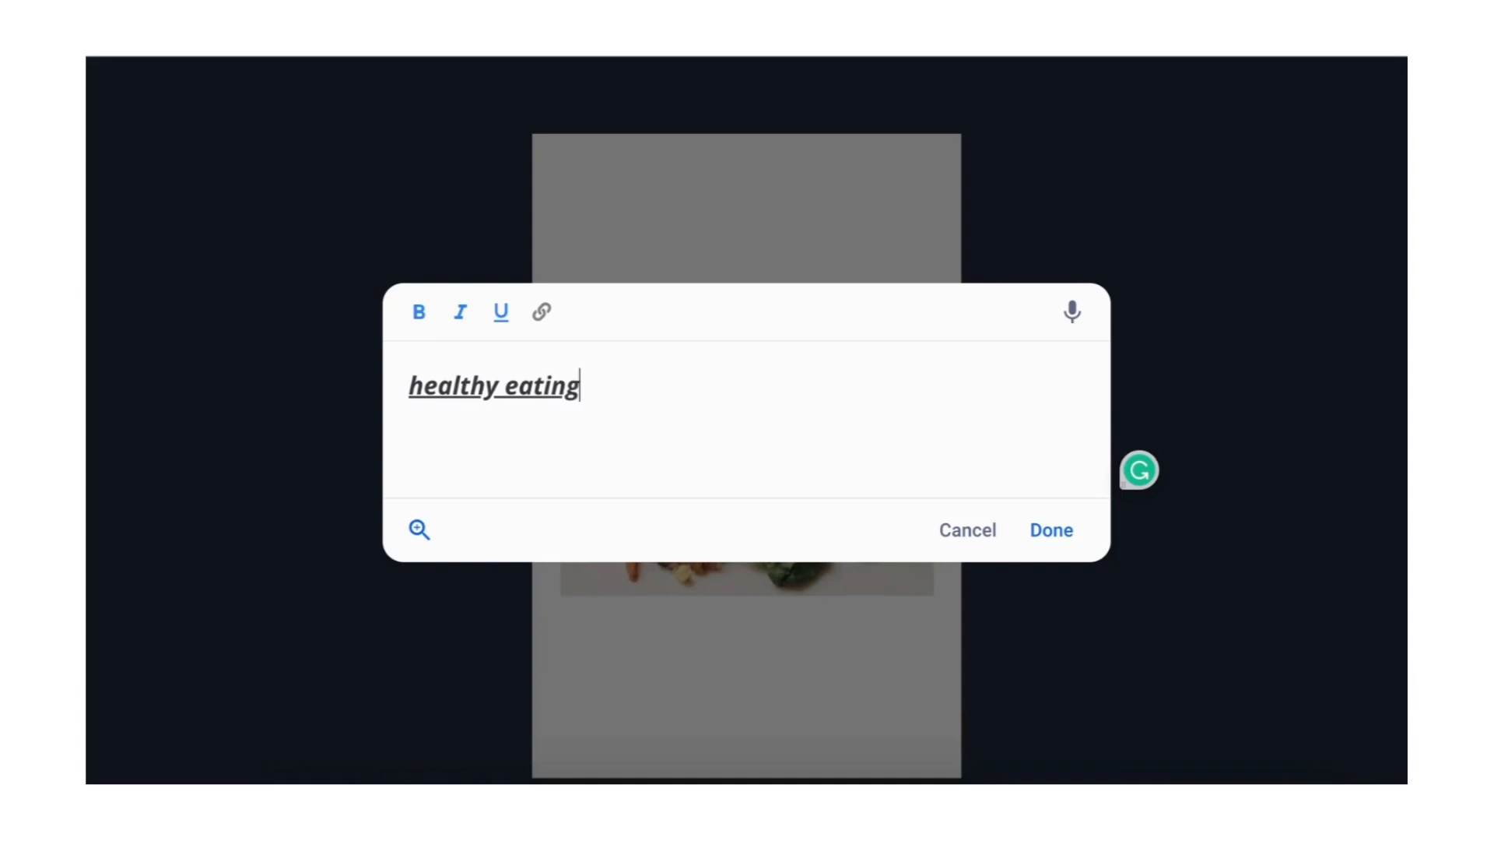
drag(420, 389, 403, 394)
text(H)
click(517, 391)
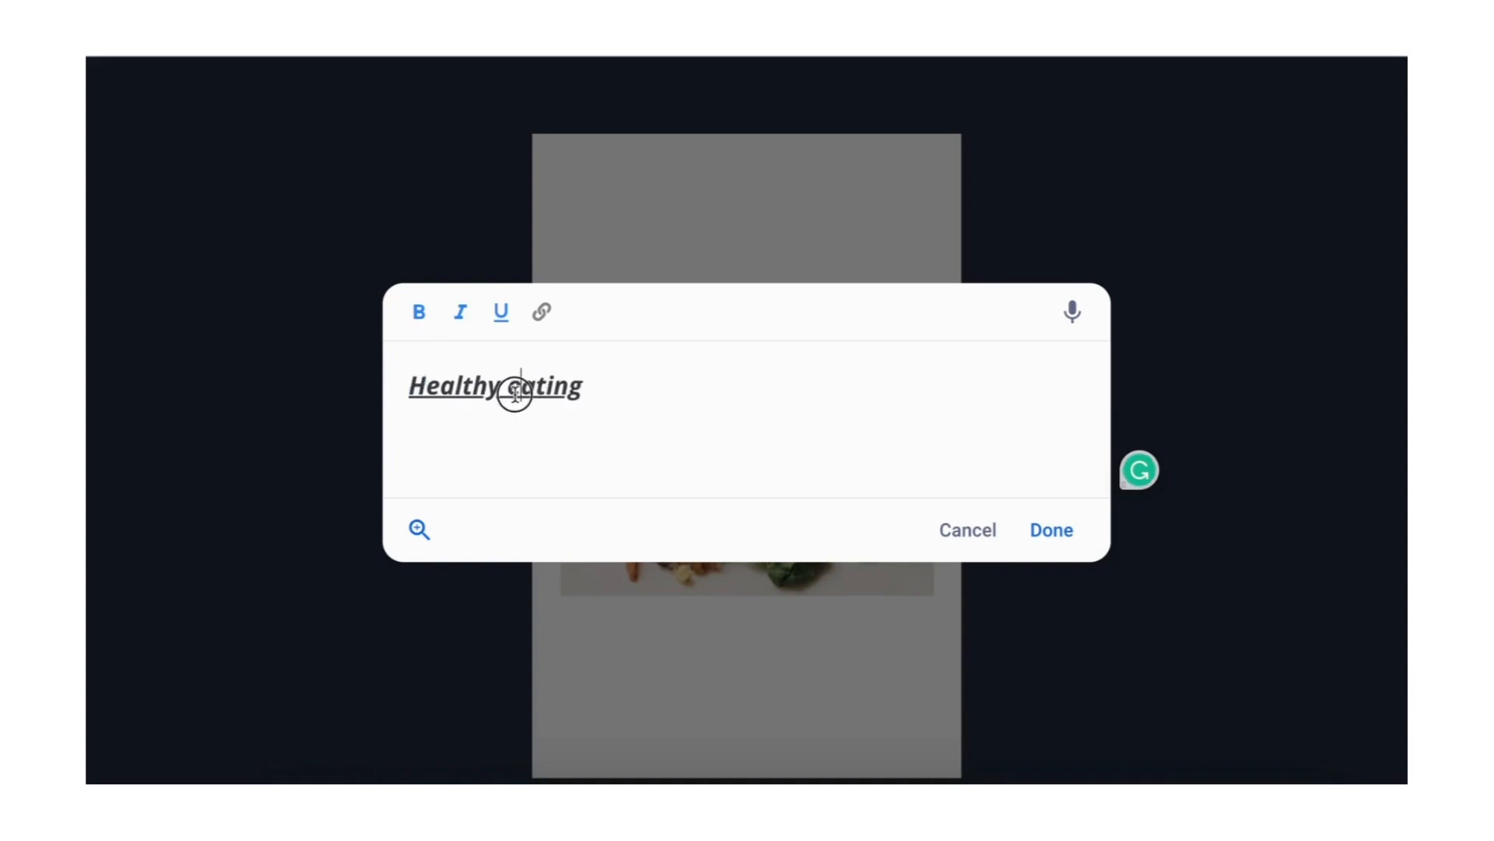
drag(515, 393, 507, 392)
text(E)
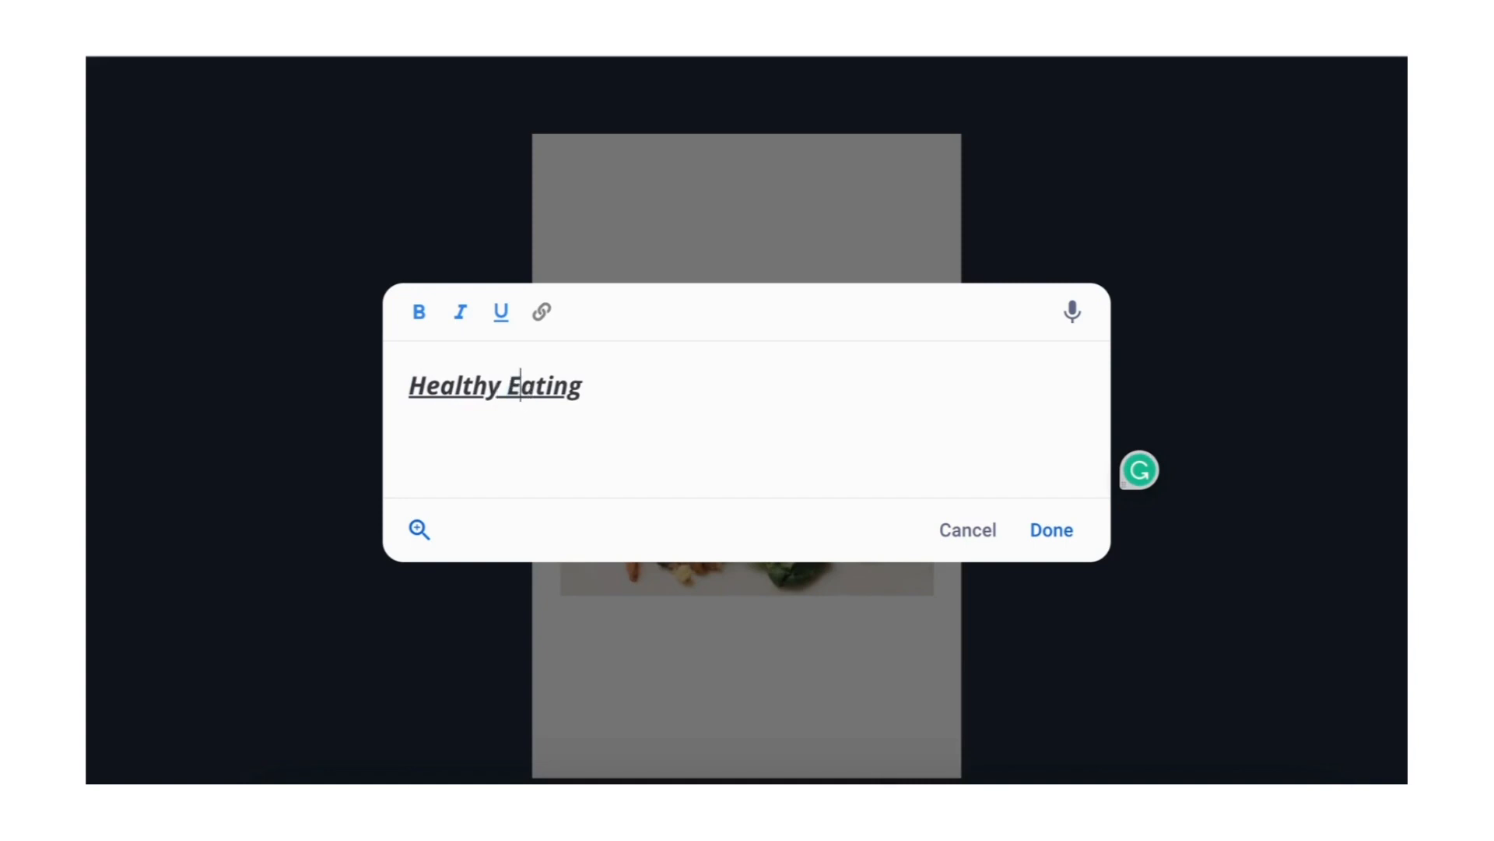
click(1057, 535)
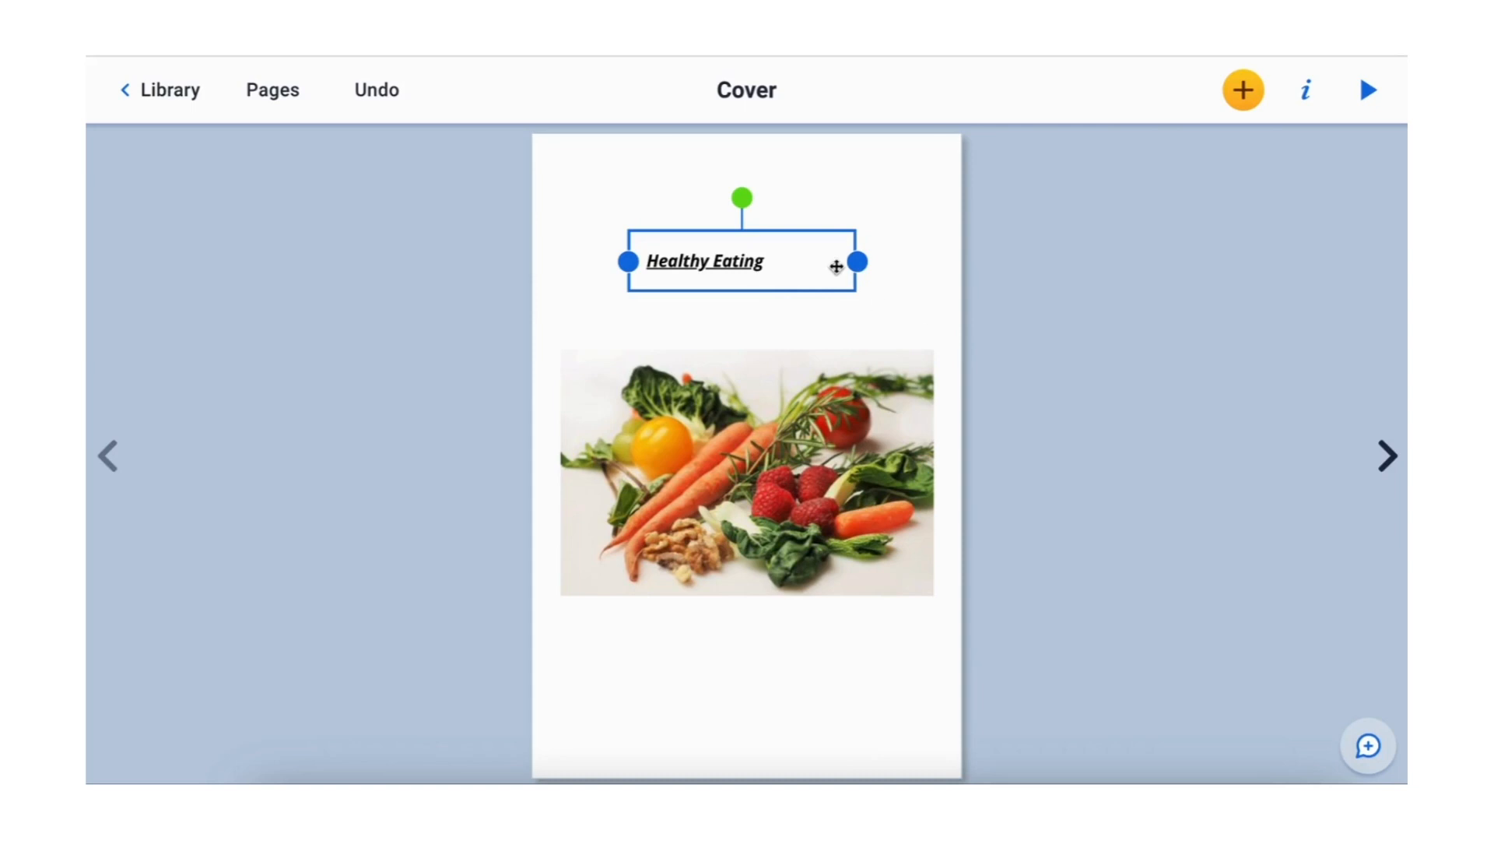
Step: Narrow the Healthy Eating text box slightly and move it up, centred near the top edge of the cover
mouse_move(741, 198)
mouse_down()
mouse_move(708, 208)
mouse_move(726, 204)
mouse_move(748, 230)
mouse_up()
mouse_move(857, 262)
mouse_down()
mouse_move(772, 271)
mouse_move(824, 269)
mouse_move(771, 260)
mouse_move(792, 215)
mouse_move(848, 239)
mouse_up()
drag(759, 234, 755, 200)
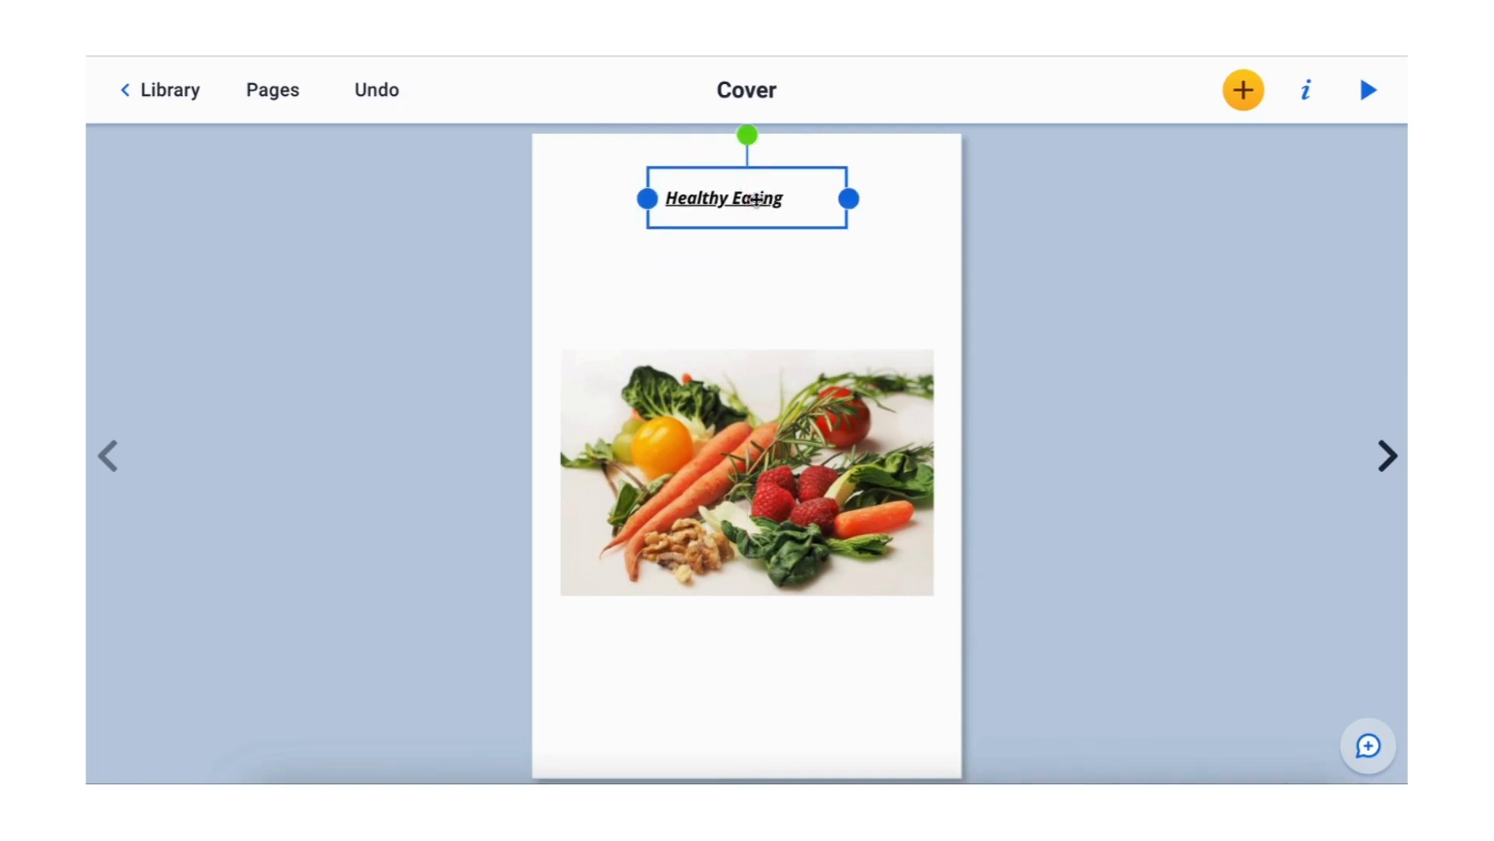
click(769, 274)
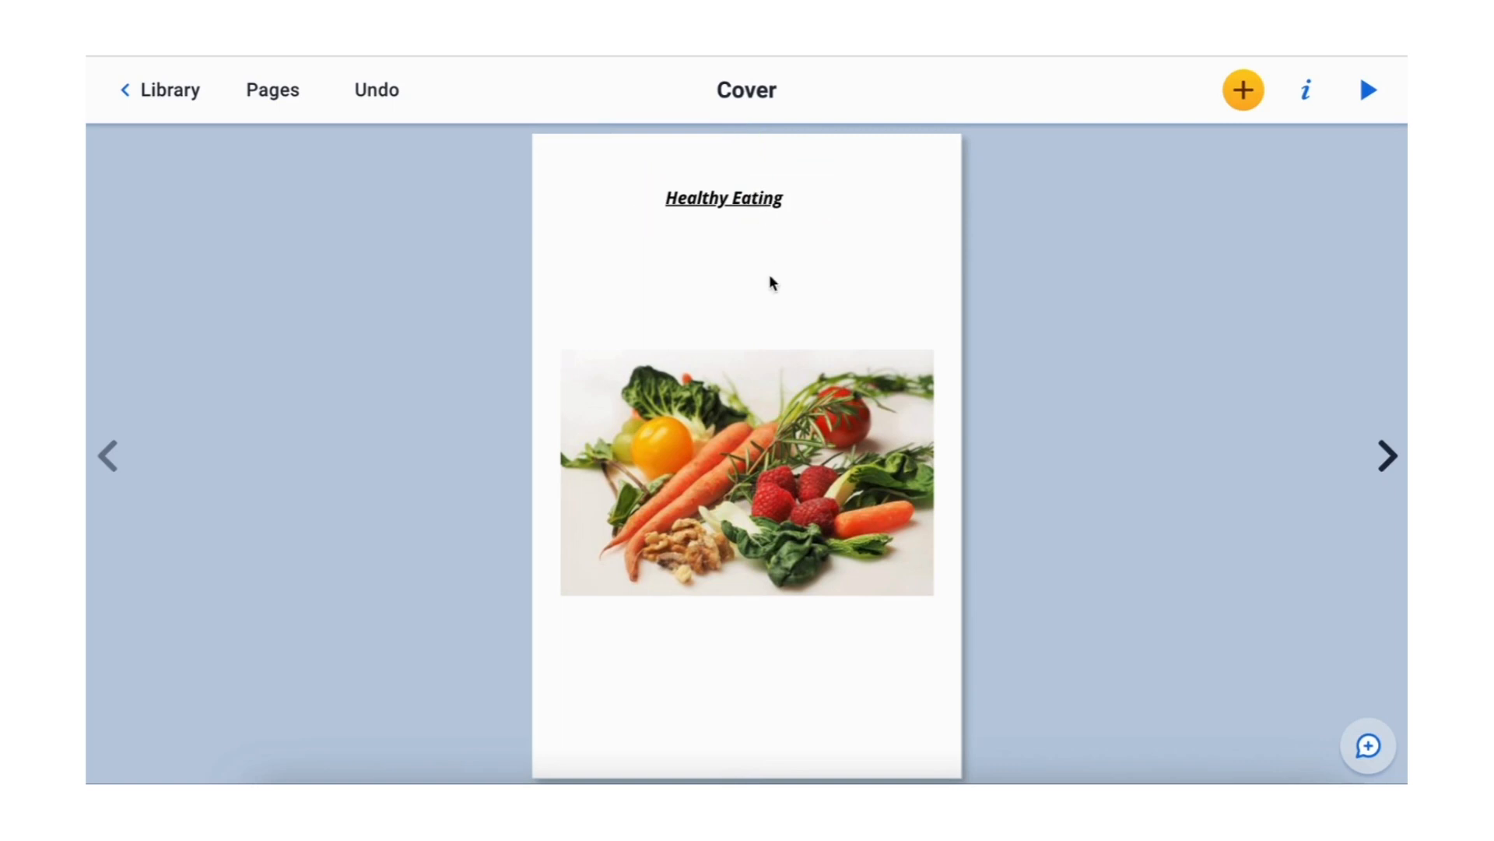
Step: Deselect the title and look at the cover page's background colour options
drag(742, 197, 742, 198)
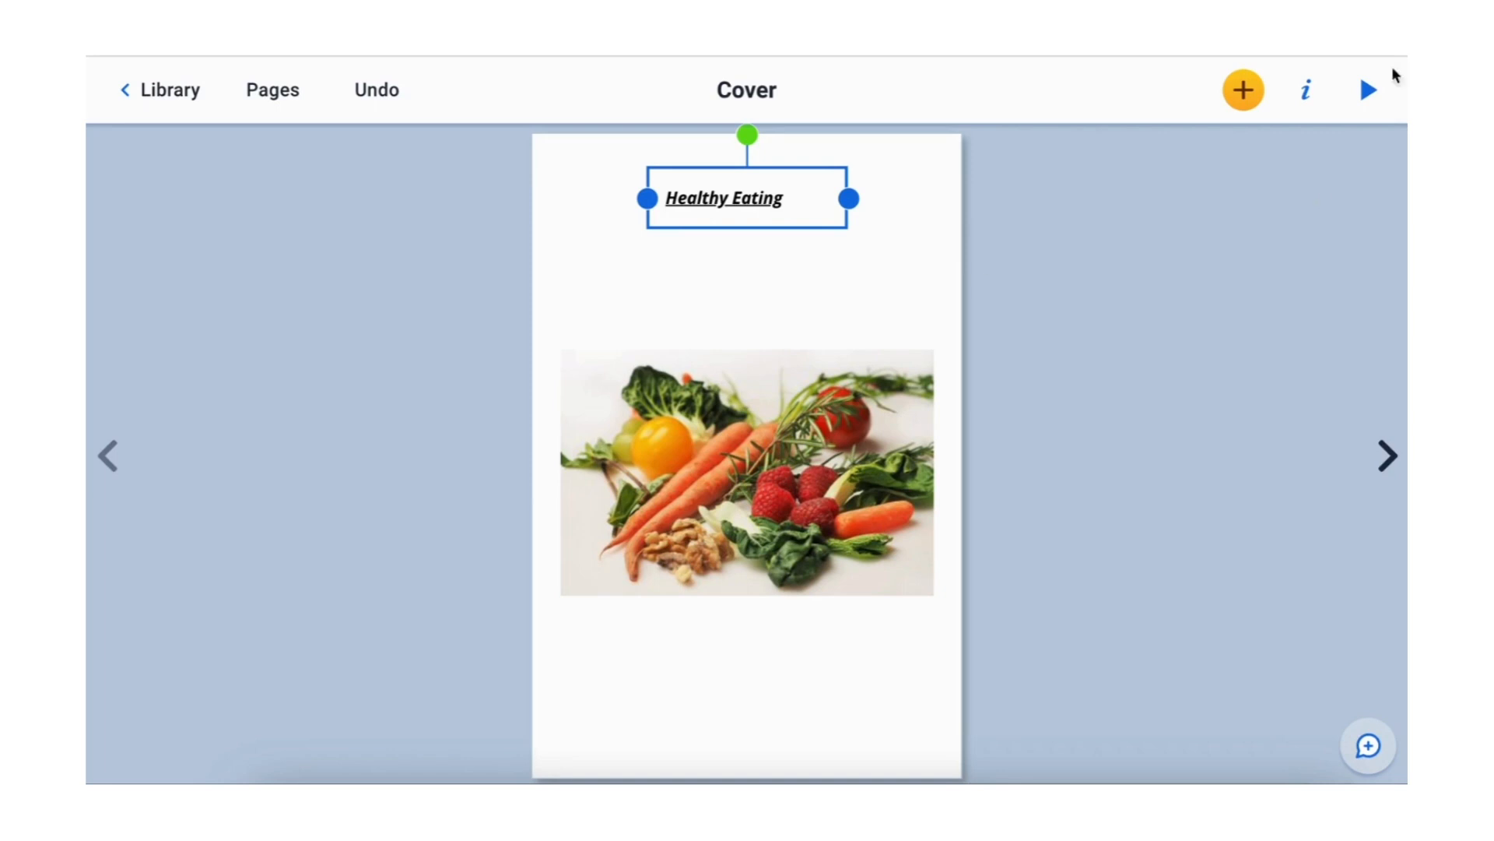
click(1105, 282)
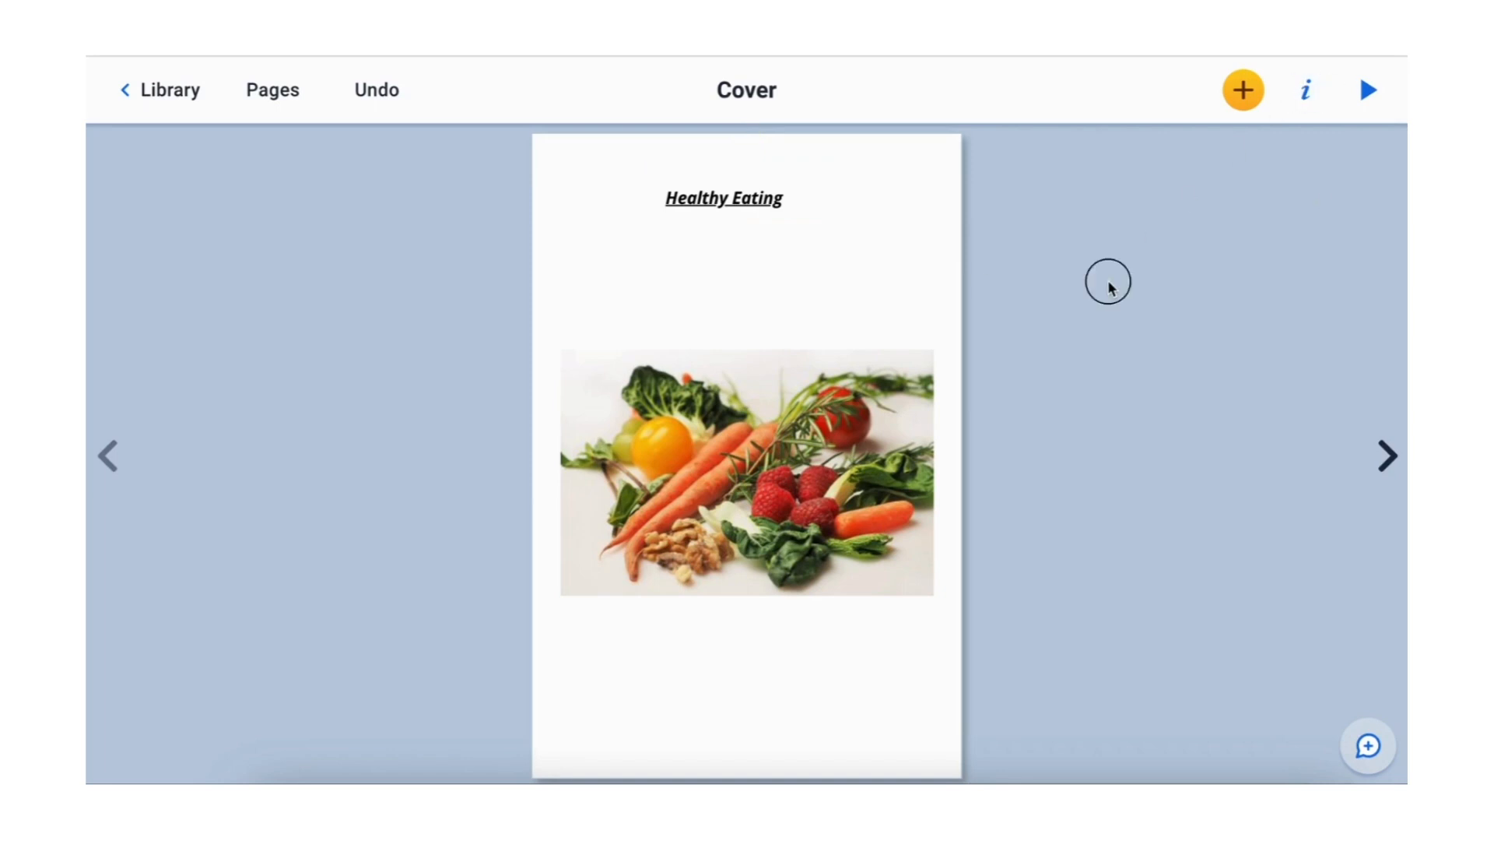
click(1305, 94)
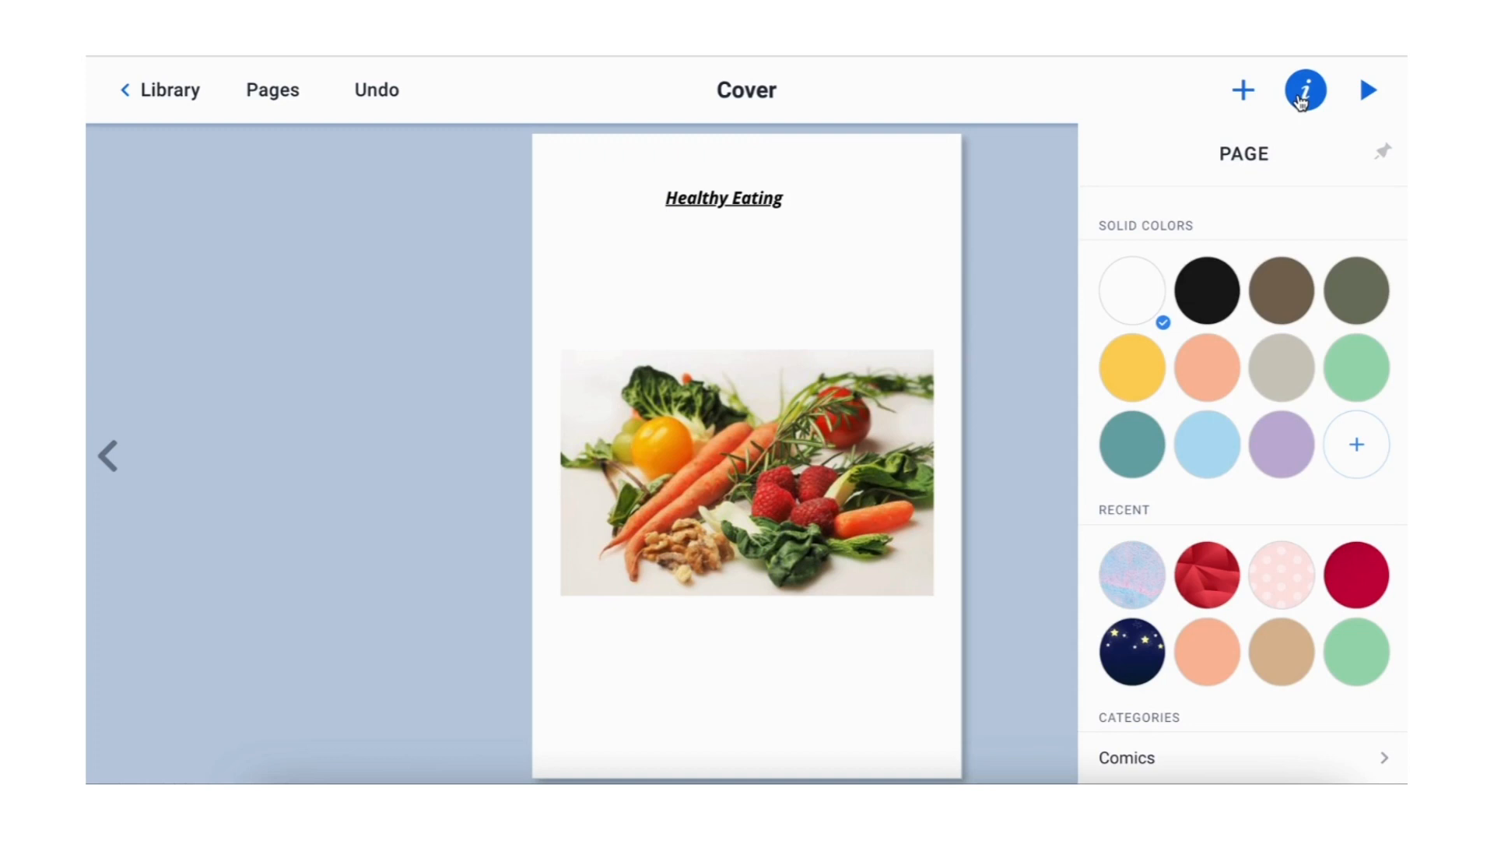
click(1302, 96)
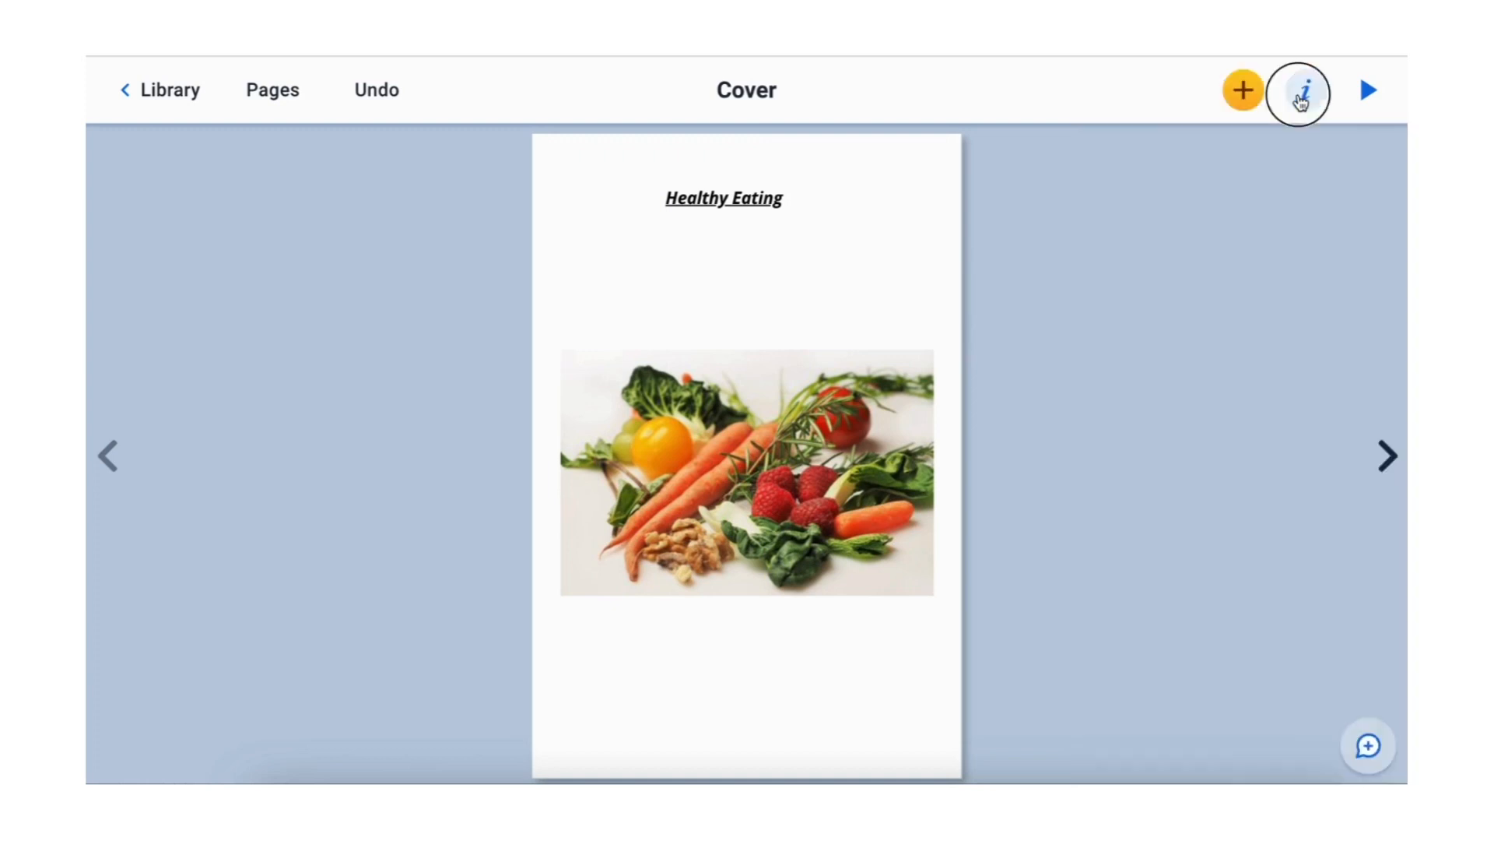
Step: Increase the Healthy Eating title's font size to 27 and widen its text box so the title fits on one line
click(752, 206)
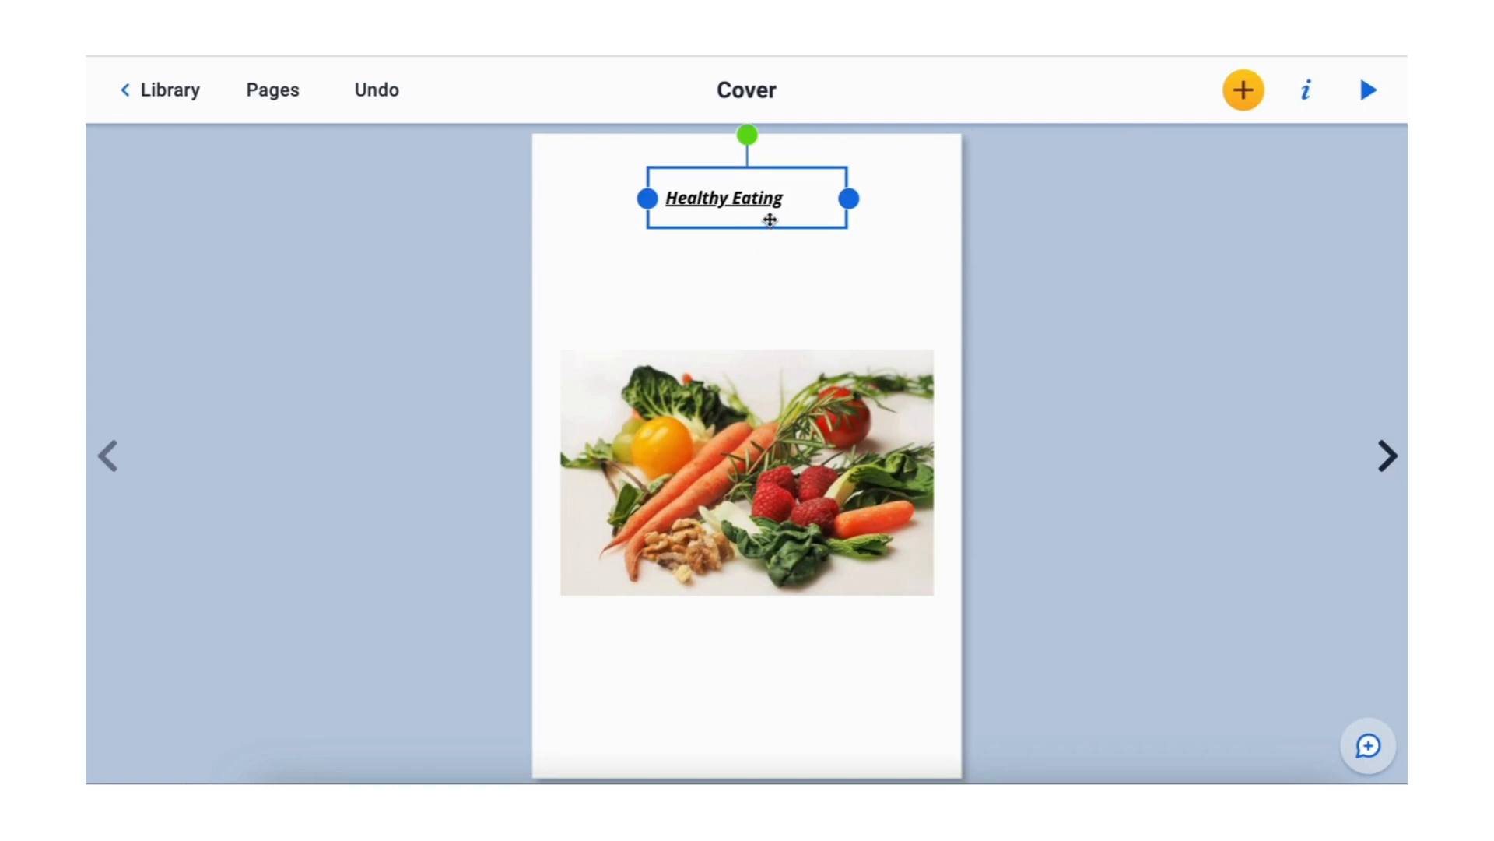
click(1305, 92)
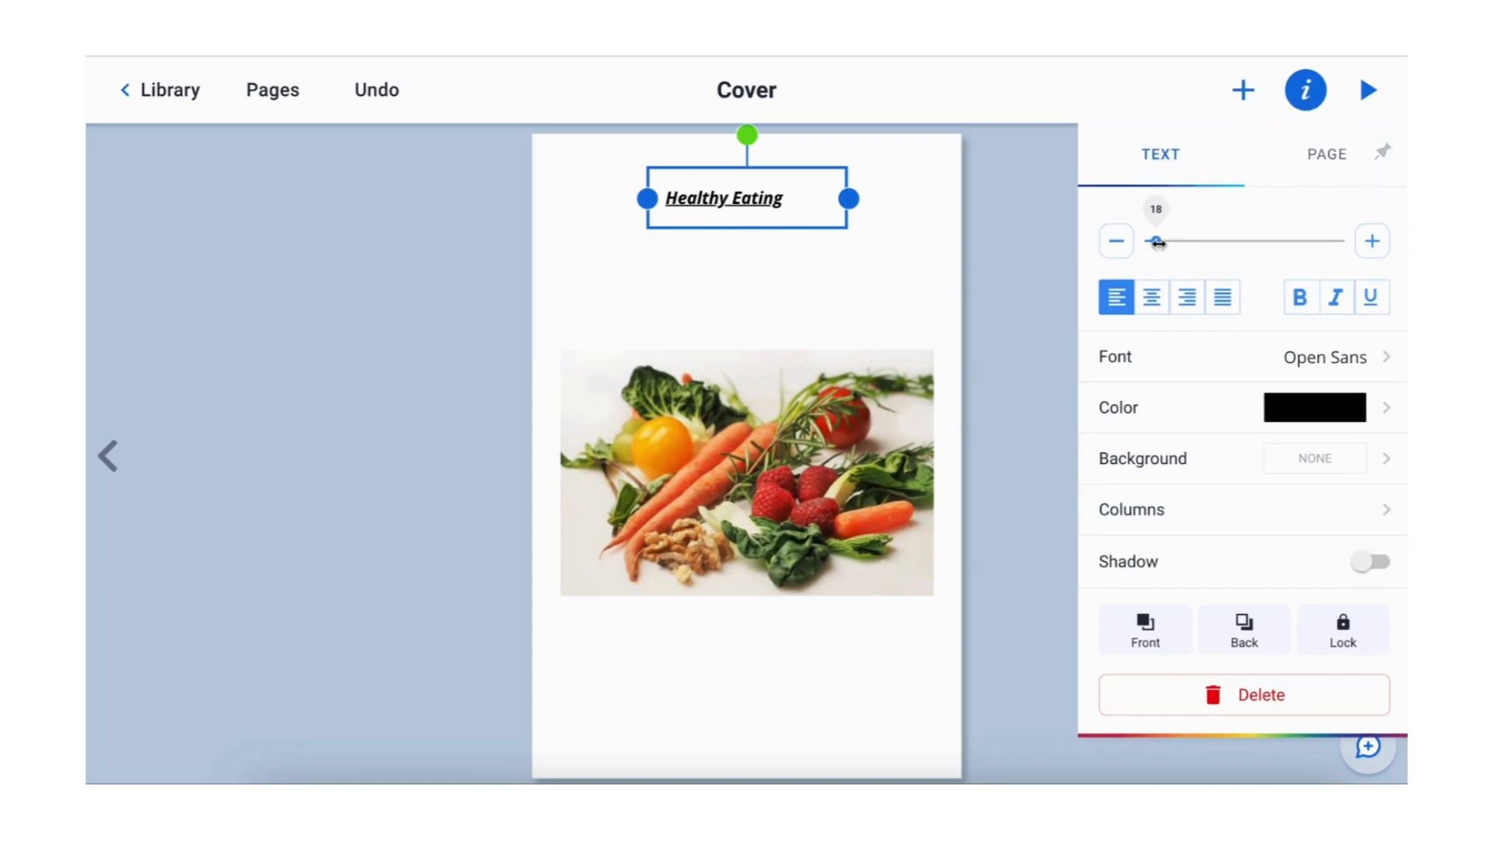
mouse_move(1158, 242)
mouse_down()
mouse_move(1208, 234)
mouse_move(1148, 239)
mouse_move(1208, 237)
mouse_move(1160, 240)
mouse_up()
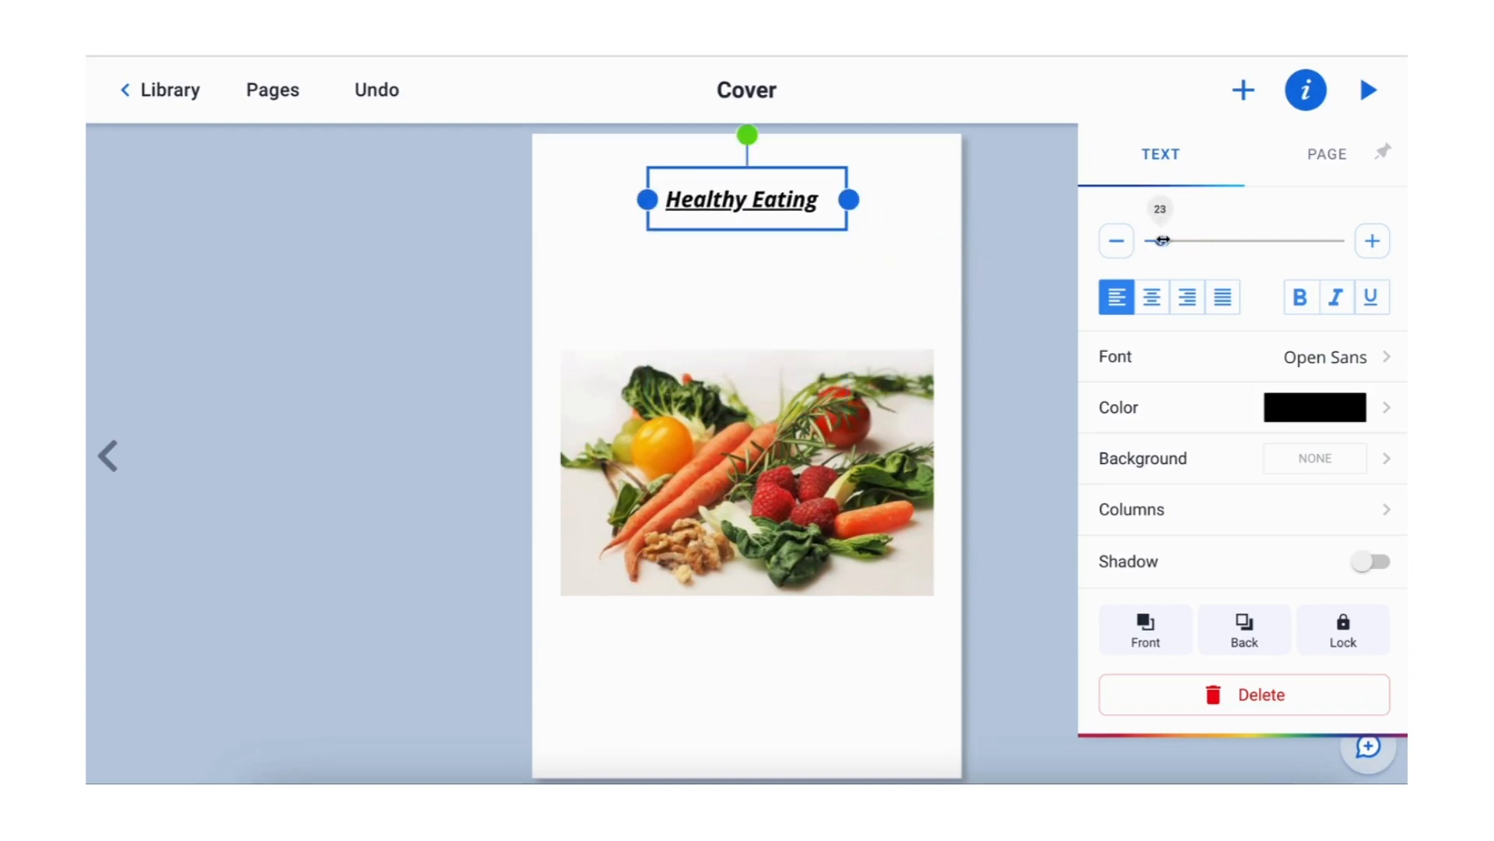
click(1373, 246)
click(1373, 245)
click(1373, 245)
click(1373, 246)
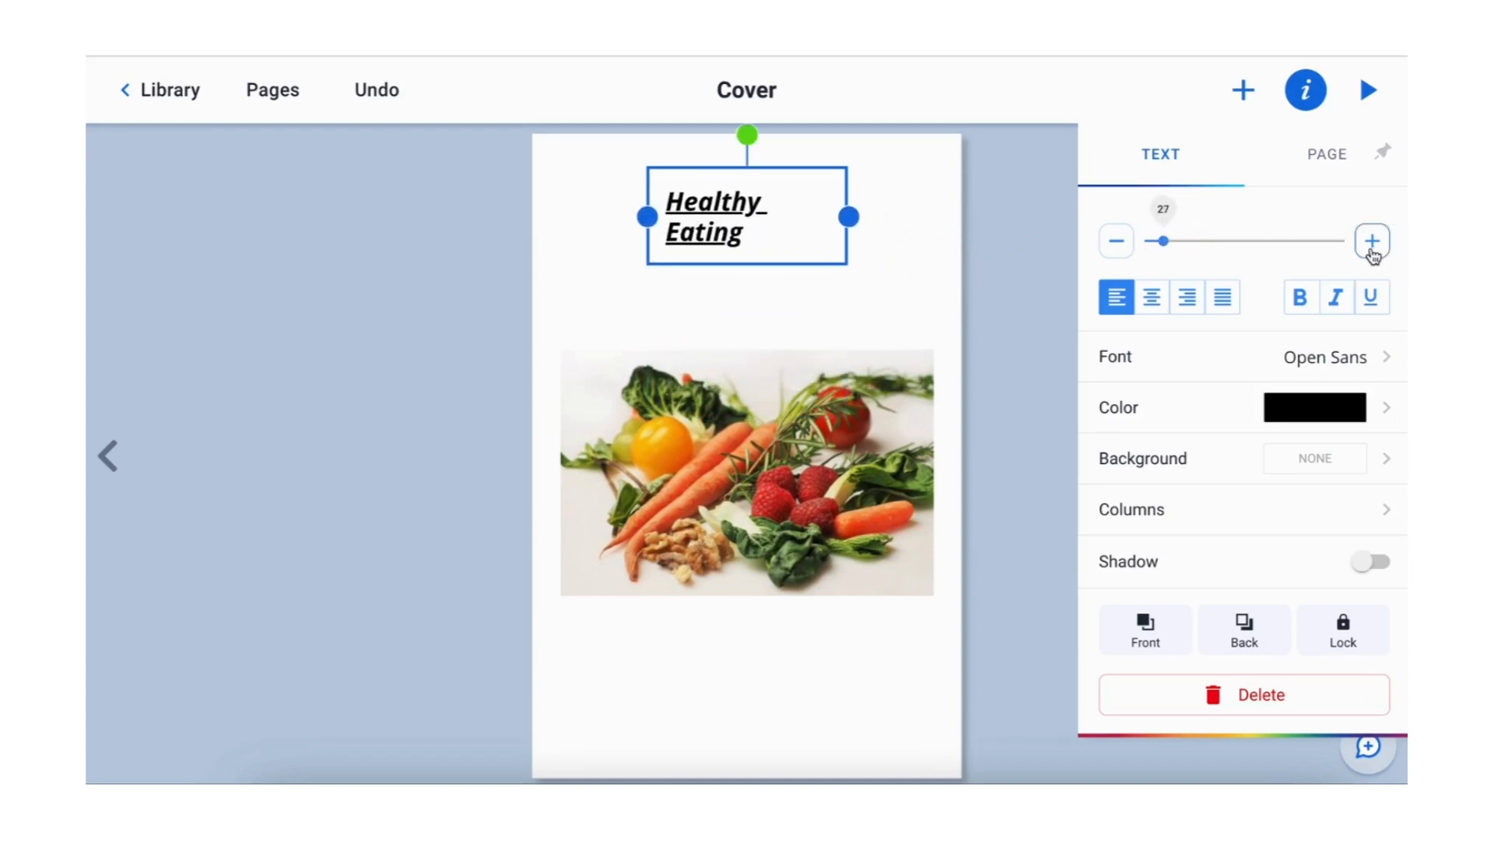
drag(856, 222, 933, 220)
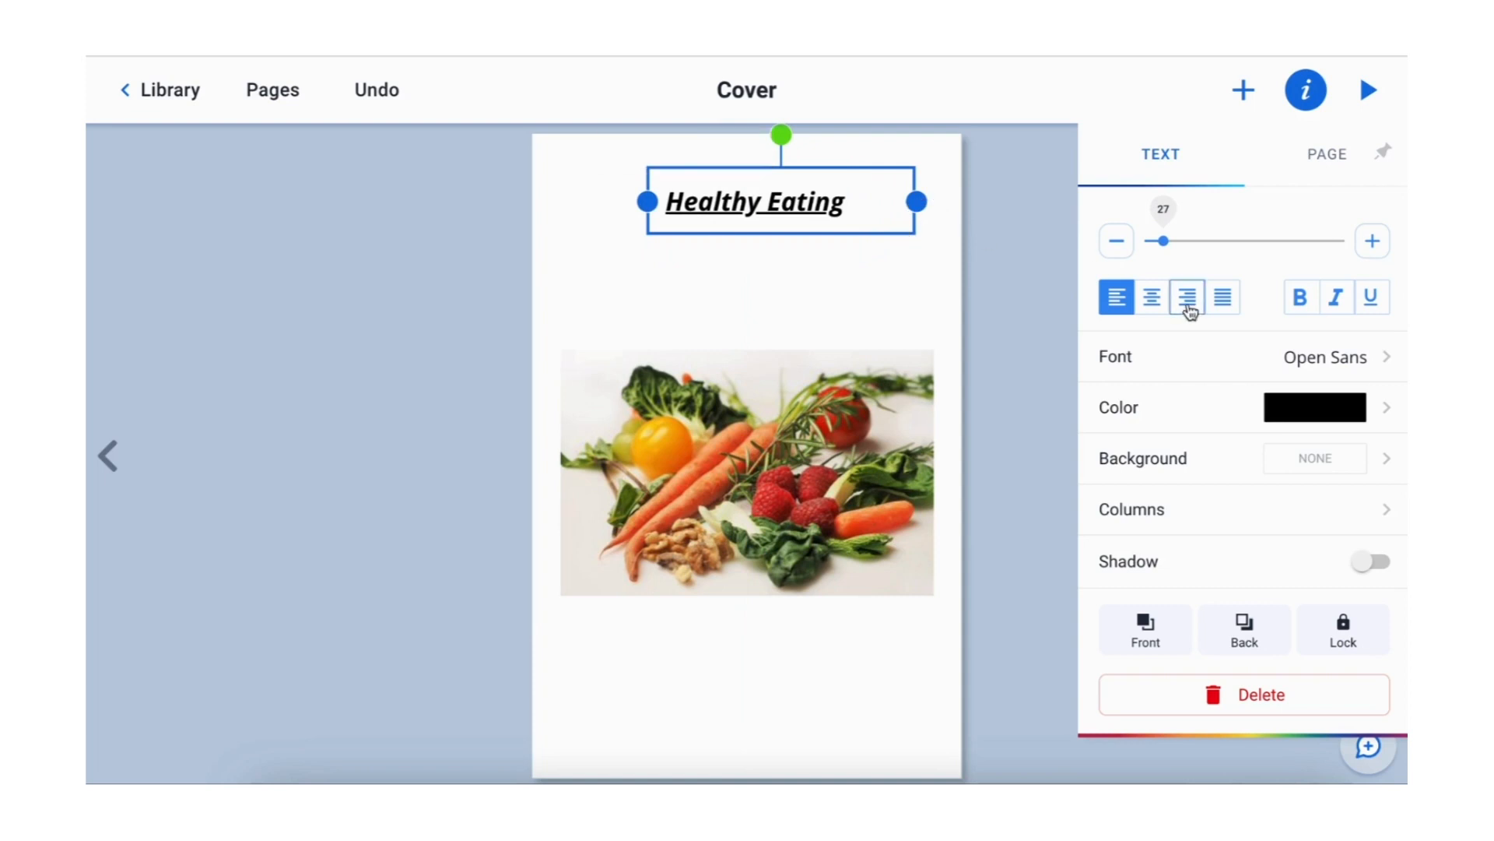
Step: Try the right, justified and left alignments on the title text, and set it to centred
click(1153, 298)
click(1197, 307)
click(1223, 300)
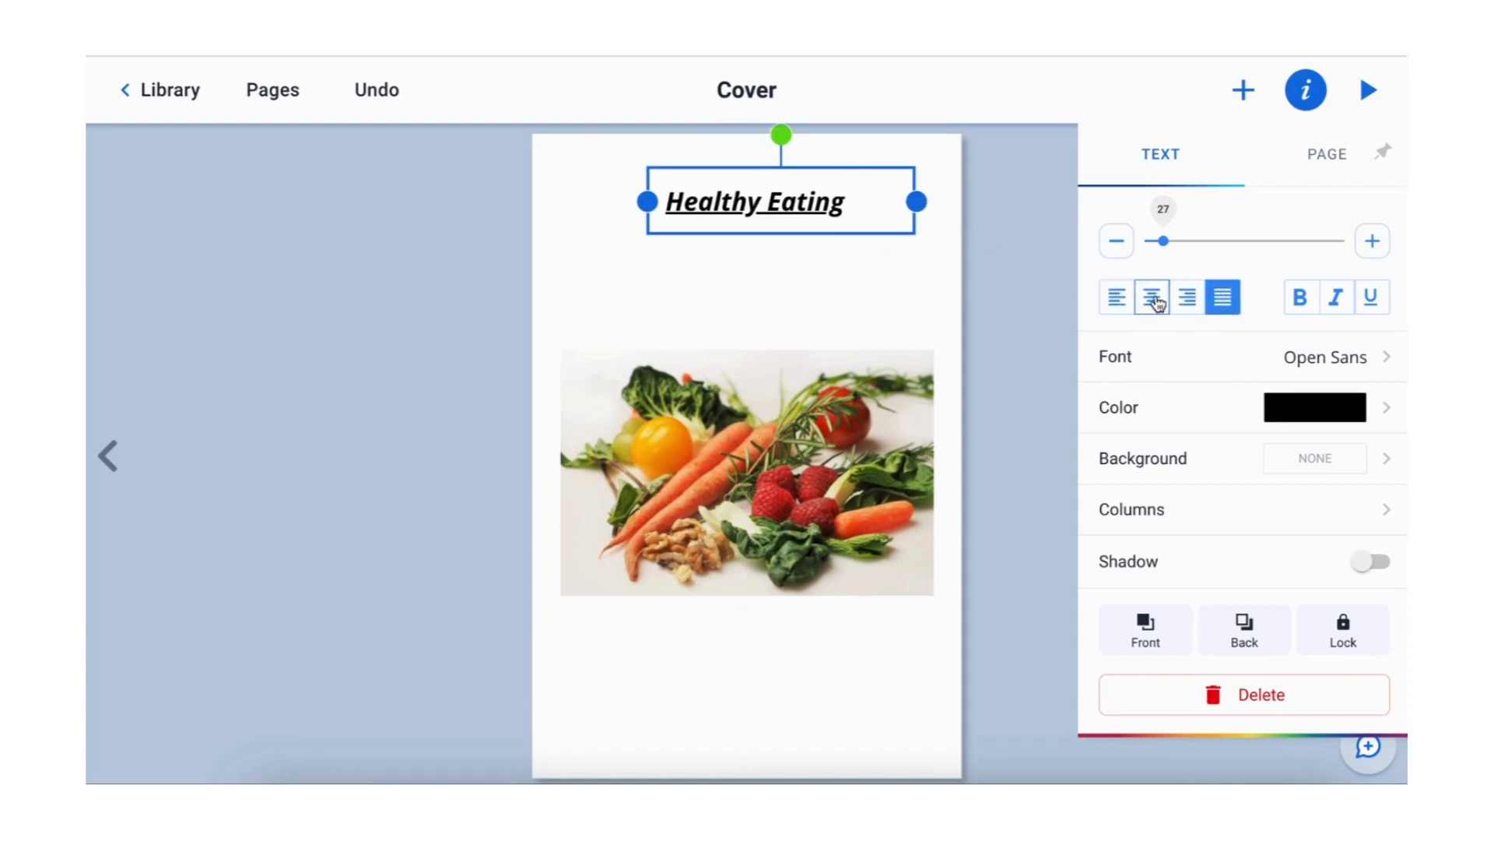
click(1152, 299)
click(1116, 308)
click(1152, 300)
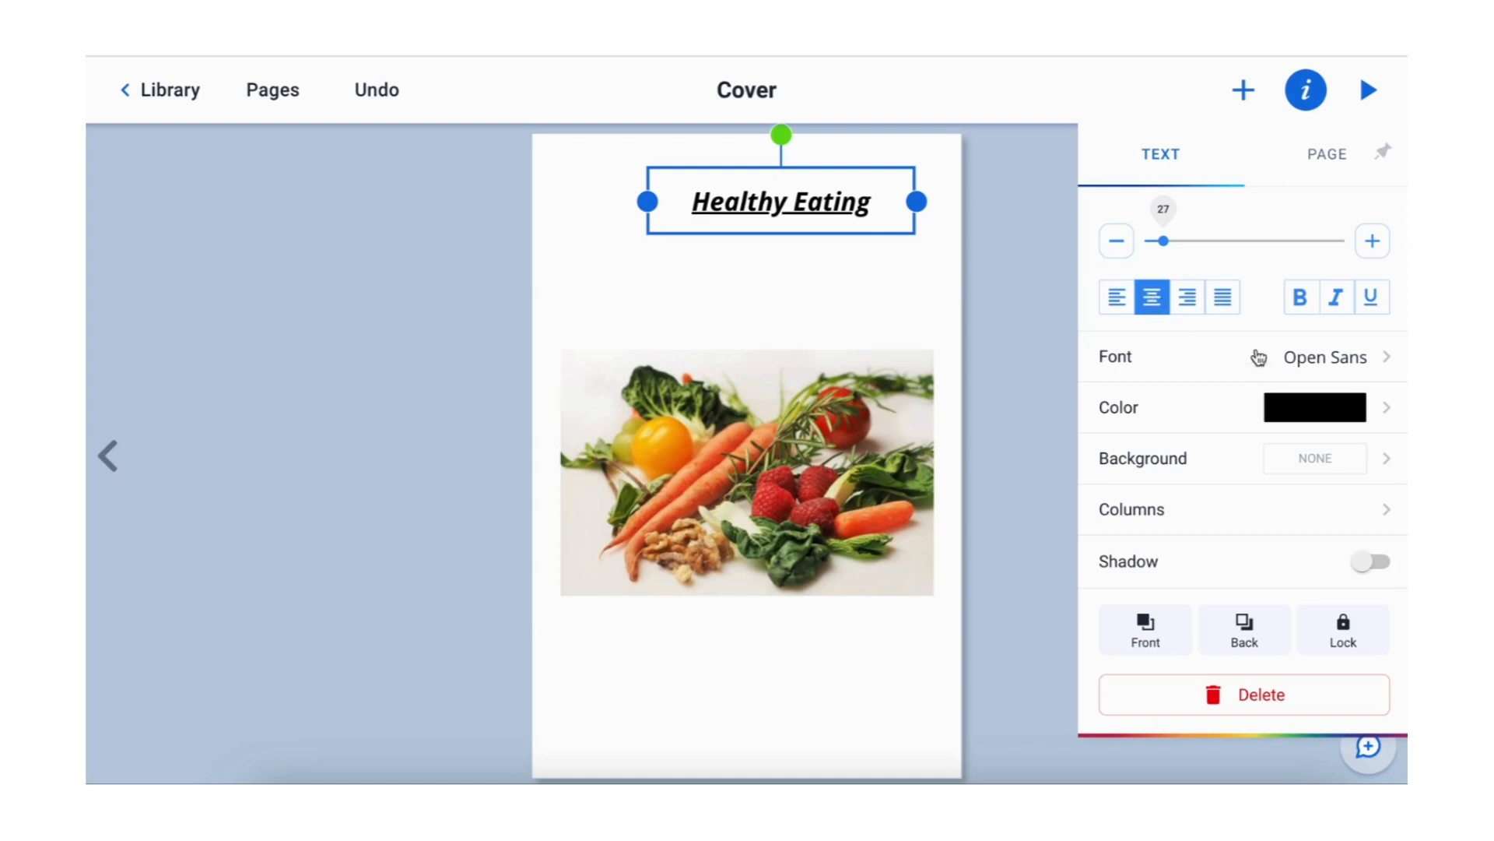
Step: Try the Permanent Marker font on the title and set its font to Luckiest Guy
click(1314, 363)
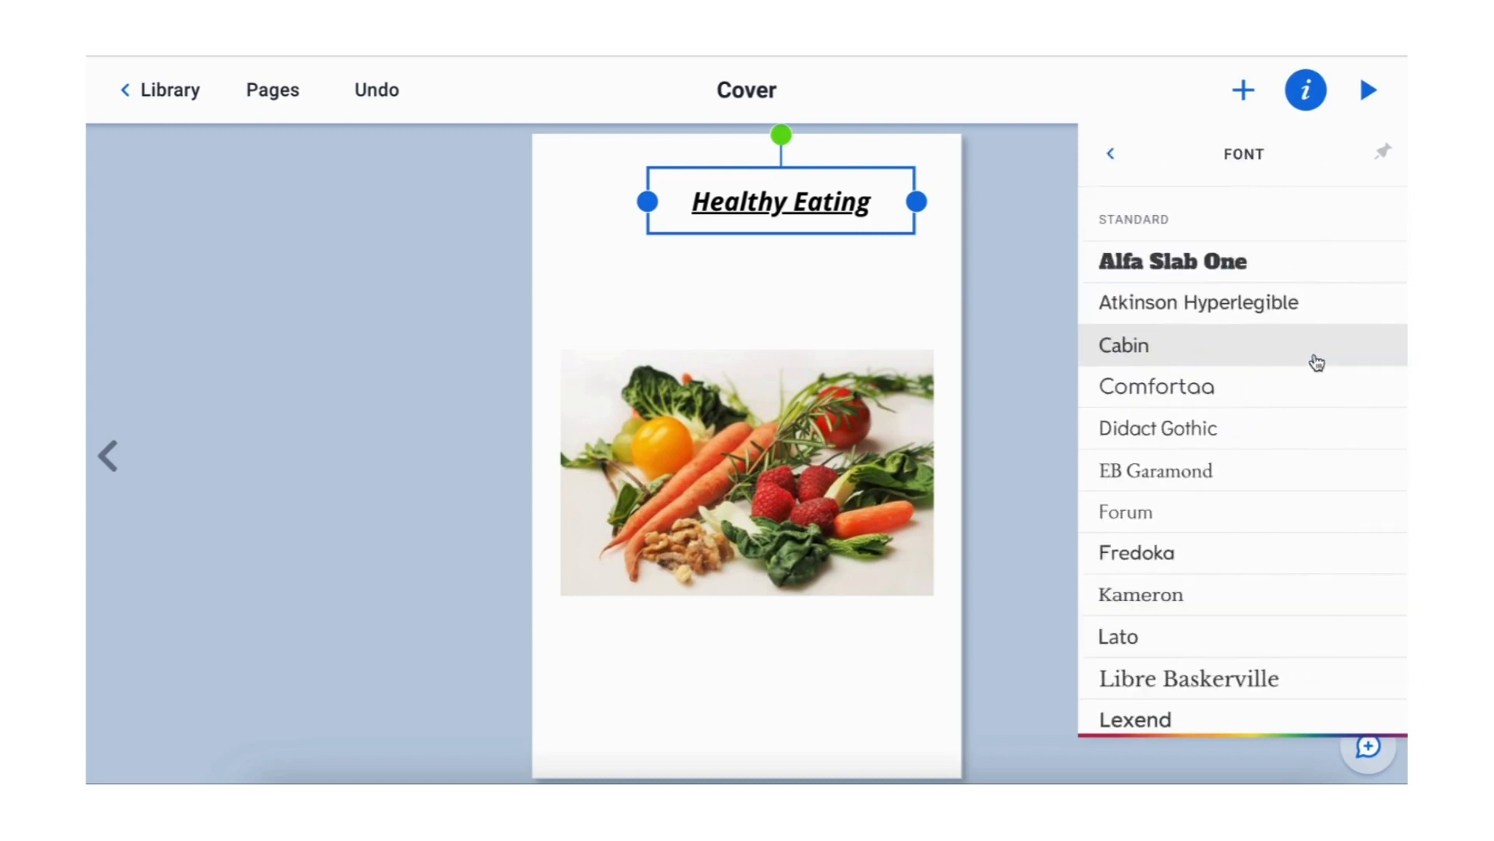
scroll(1315, 363, down, 15)
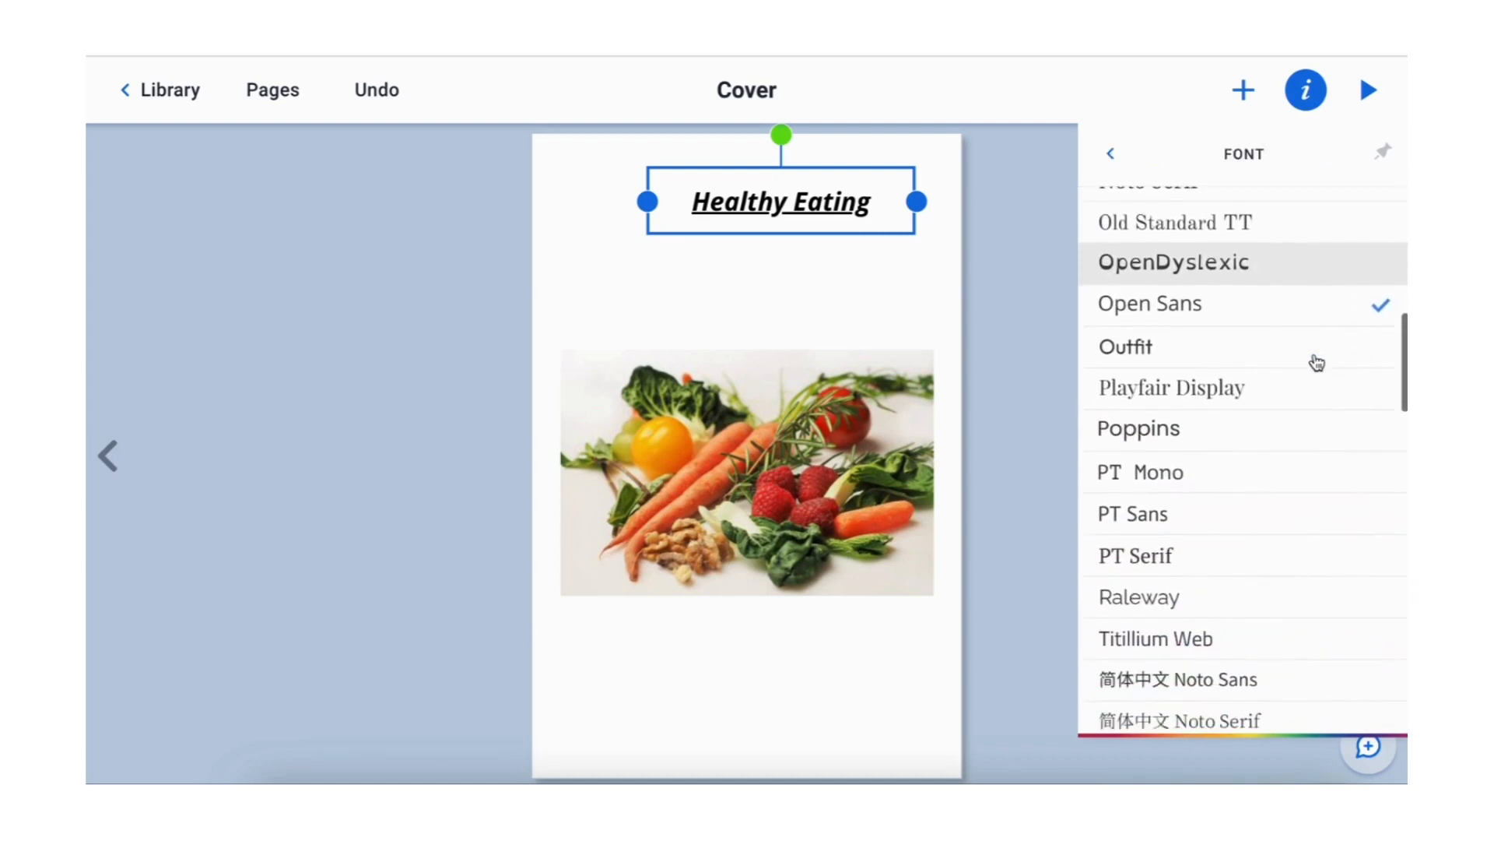
scroll(1317, 363, down, 15)
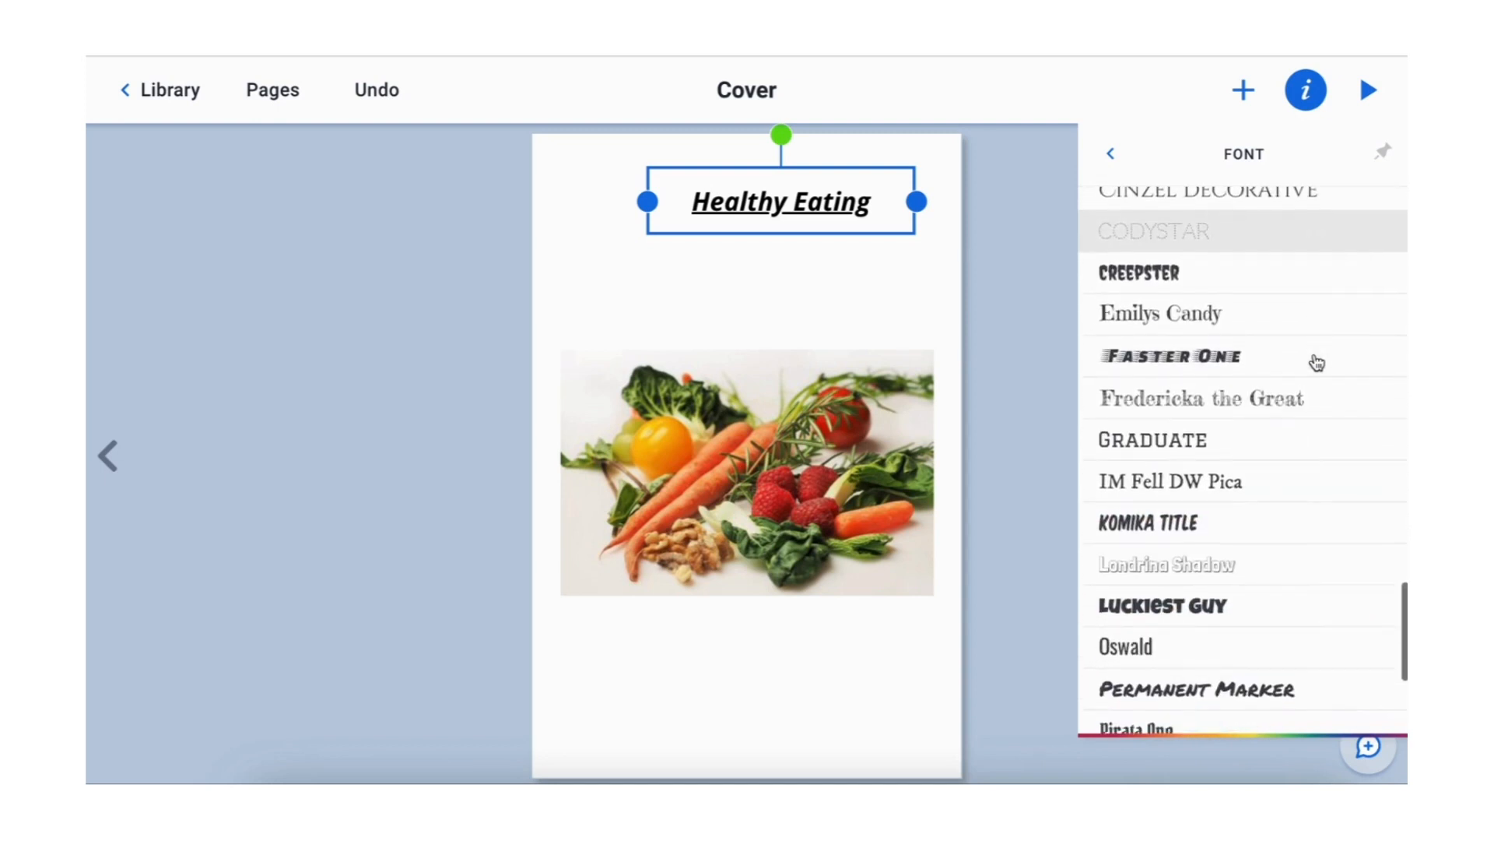
scroll(1317, 362, down, 5)
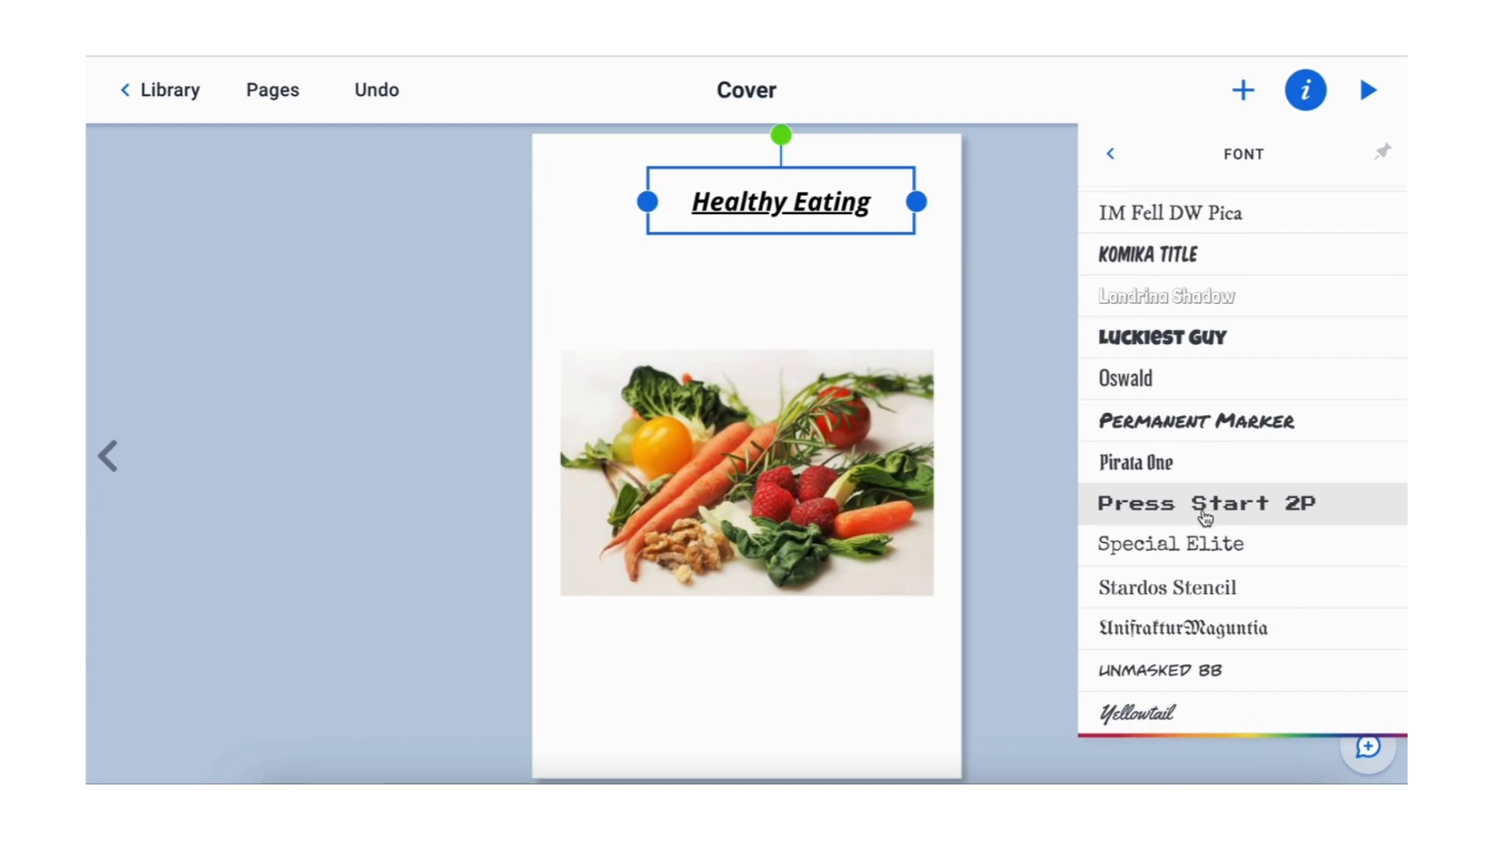
click(1189, 421)
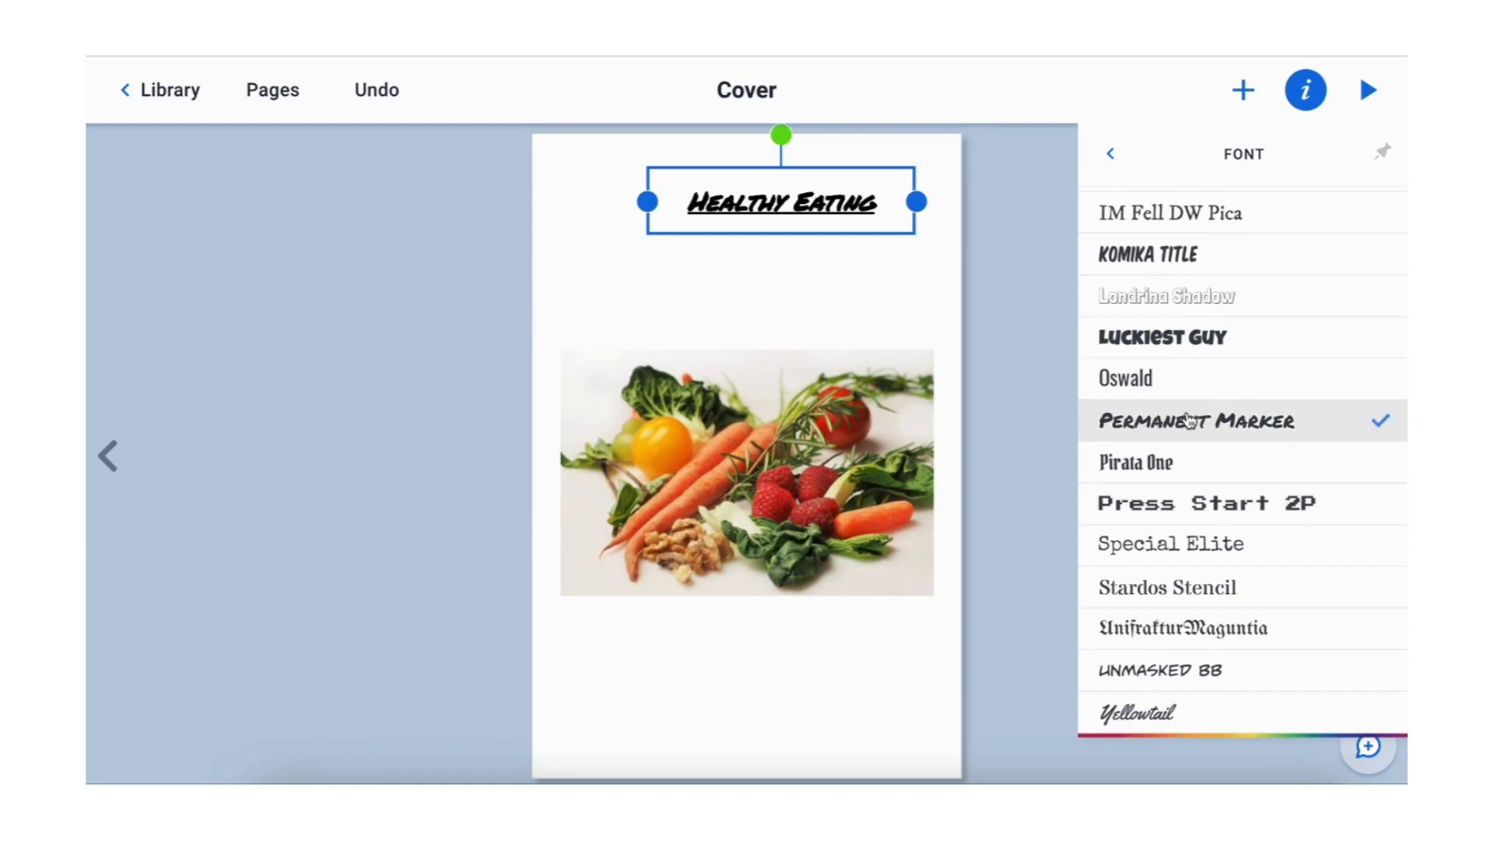
click(1195, 336)
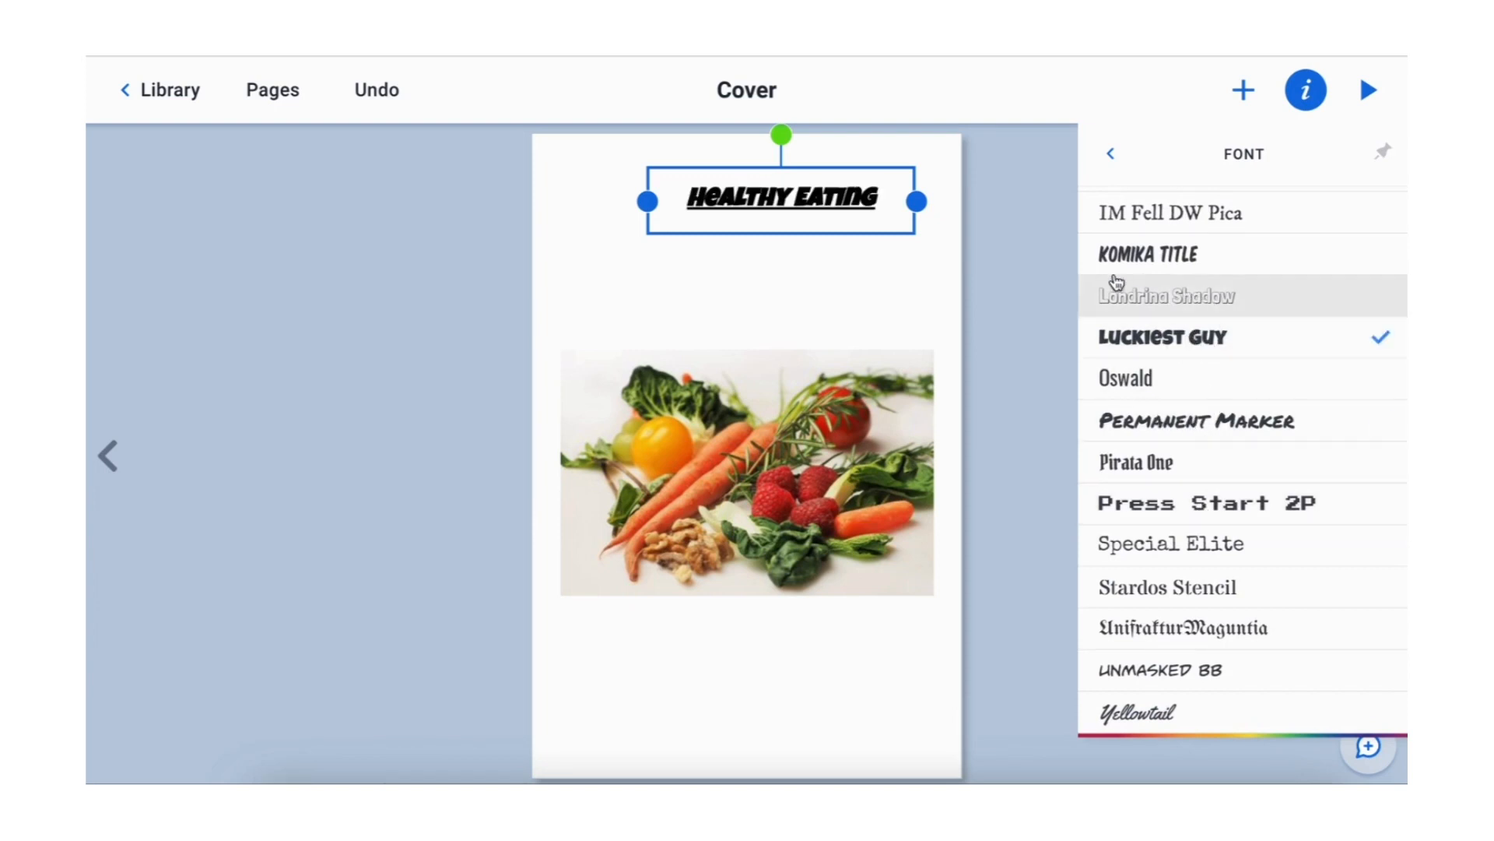
click(1113, 155)
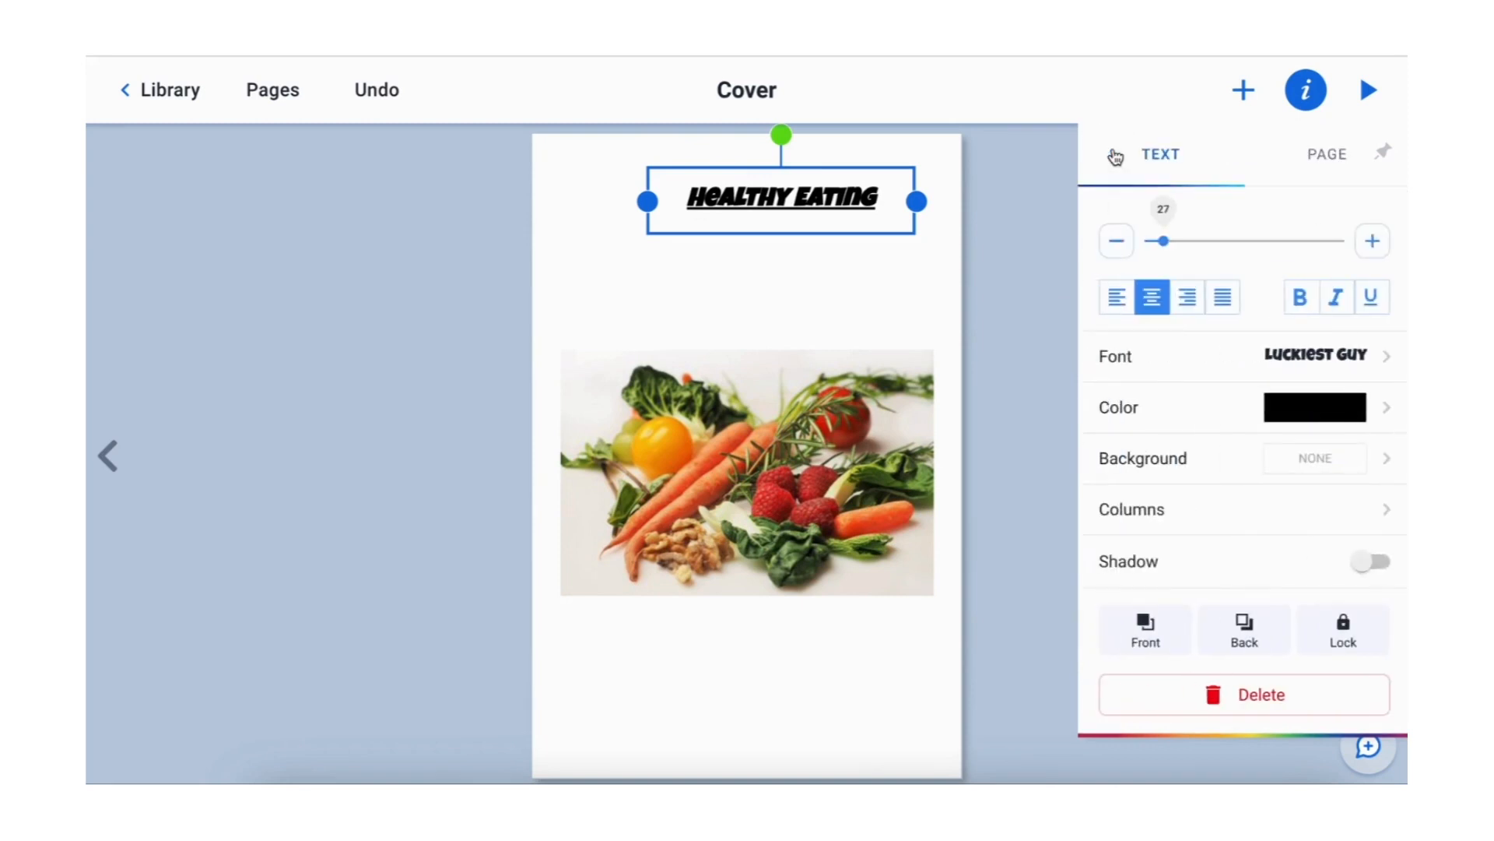
Step: Italicise the Healthy Eating title and set its text colour to the preset green
click(1336, 297)
click(1283, 406)
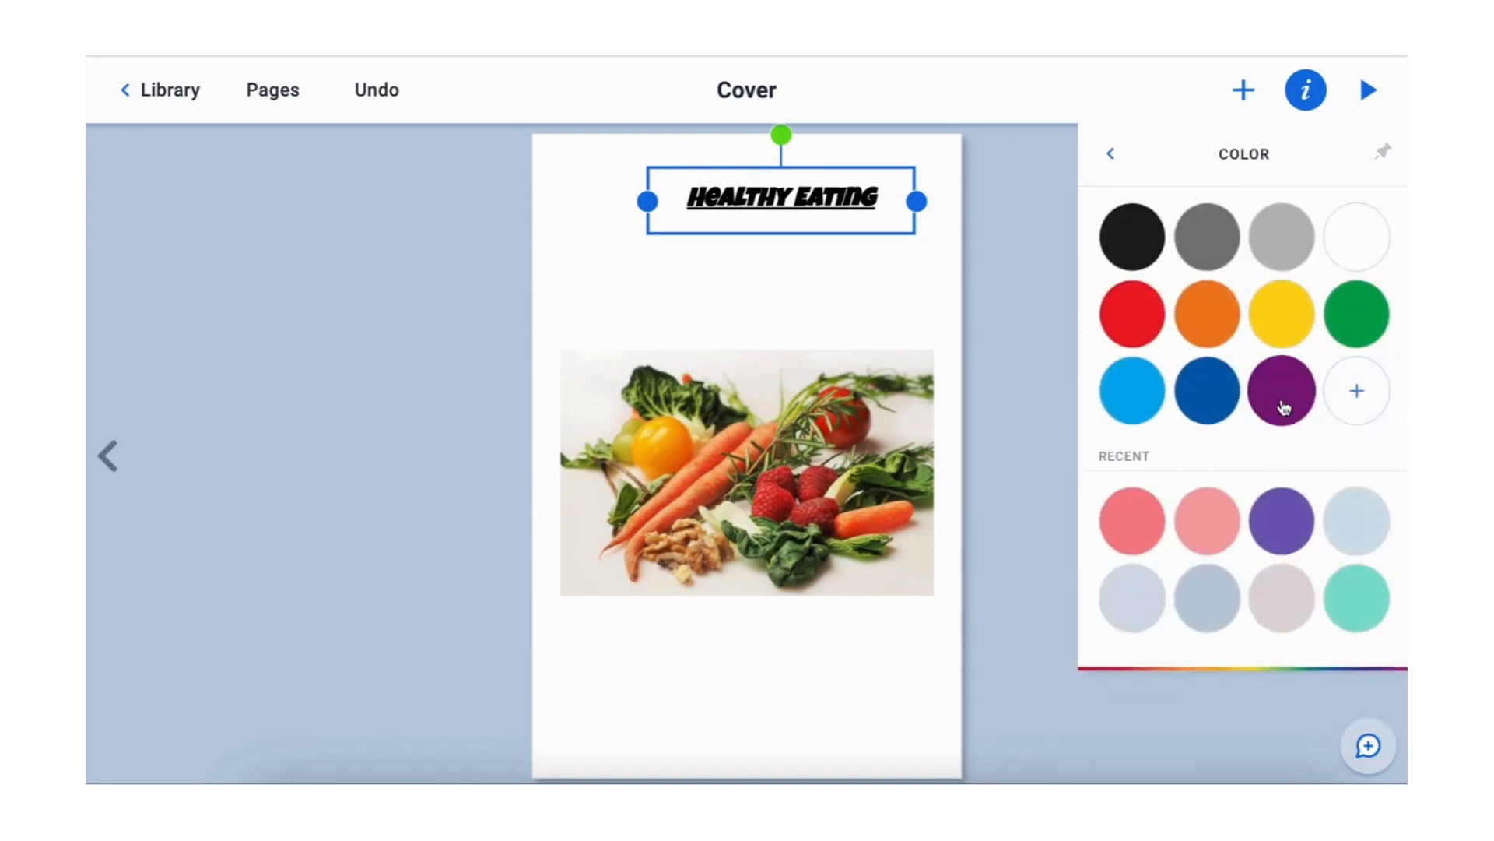
click(1112, 154)
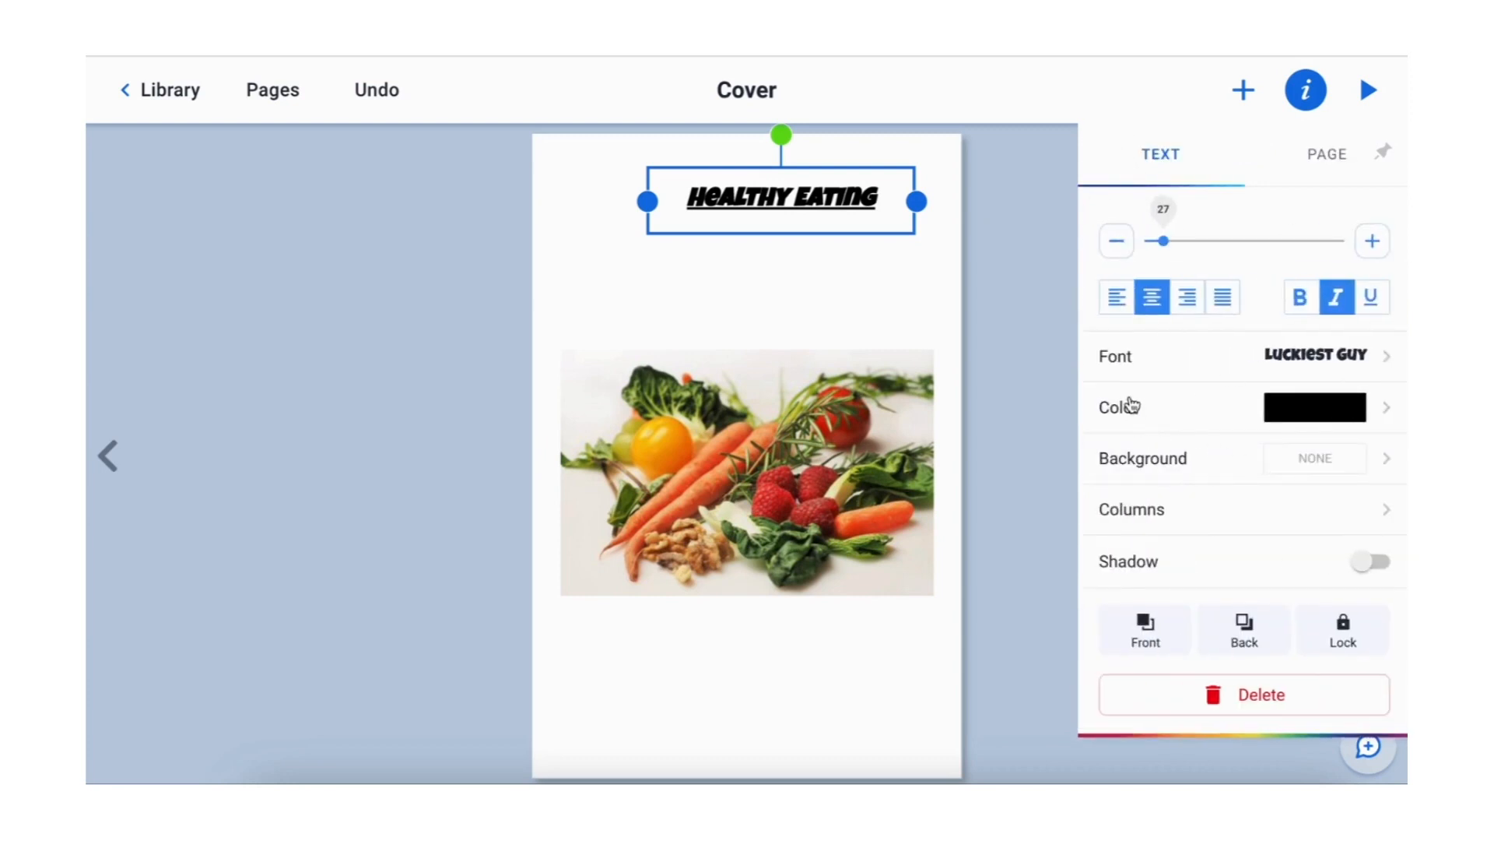
click(1341, 420)
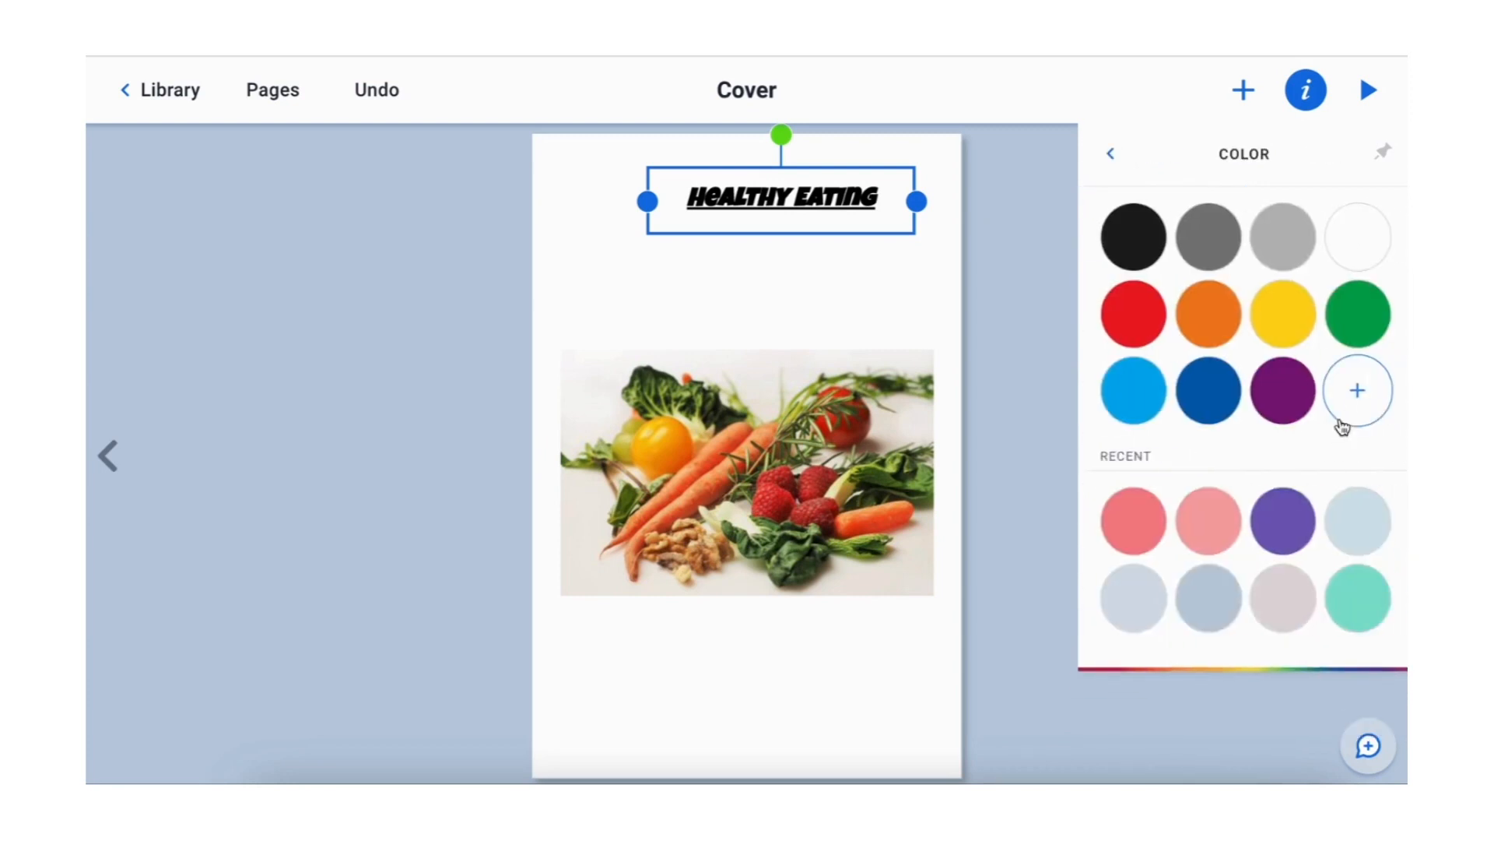
click(1364, 323)
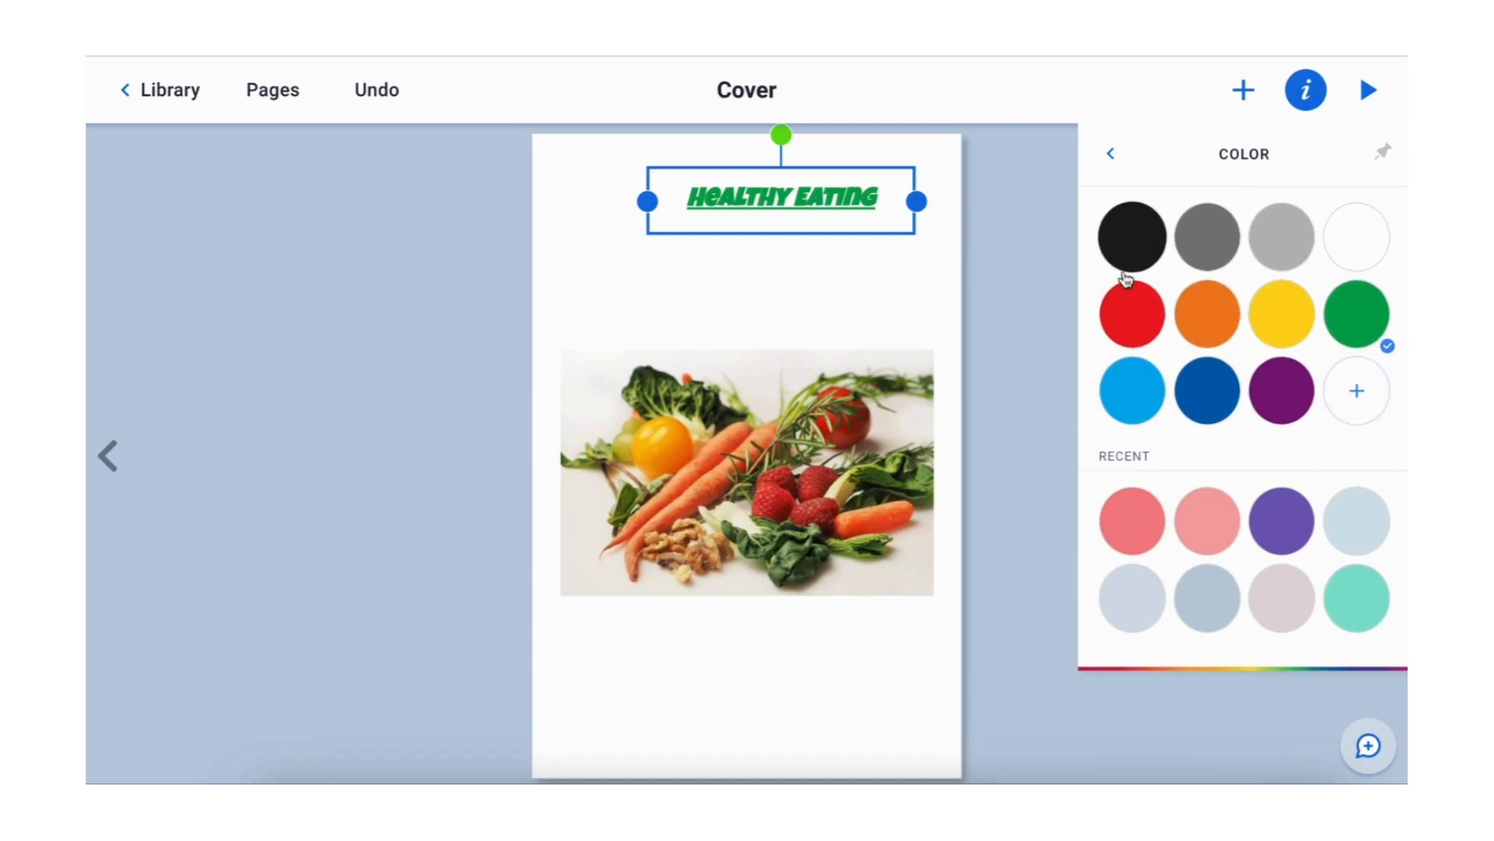
Step: Mix the custom purple #a955be, apply it to the title's text, and deselect the title
click(1358, 392)
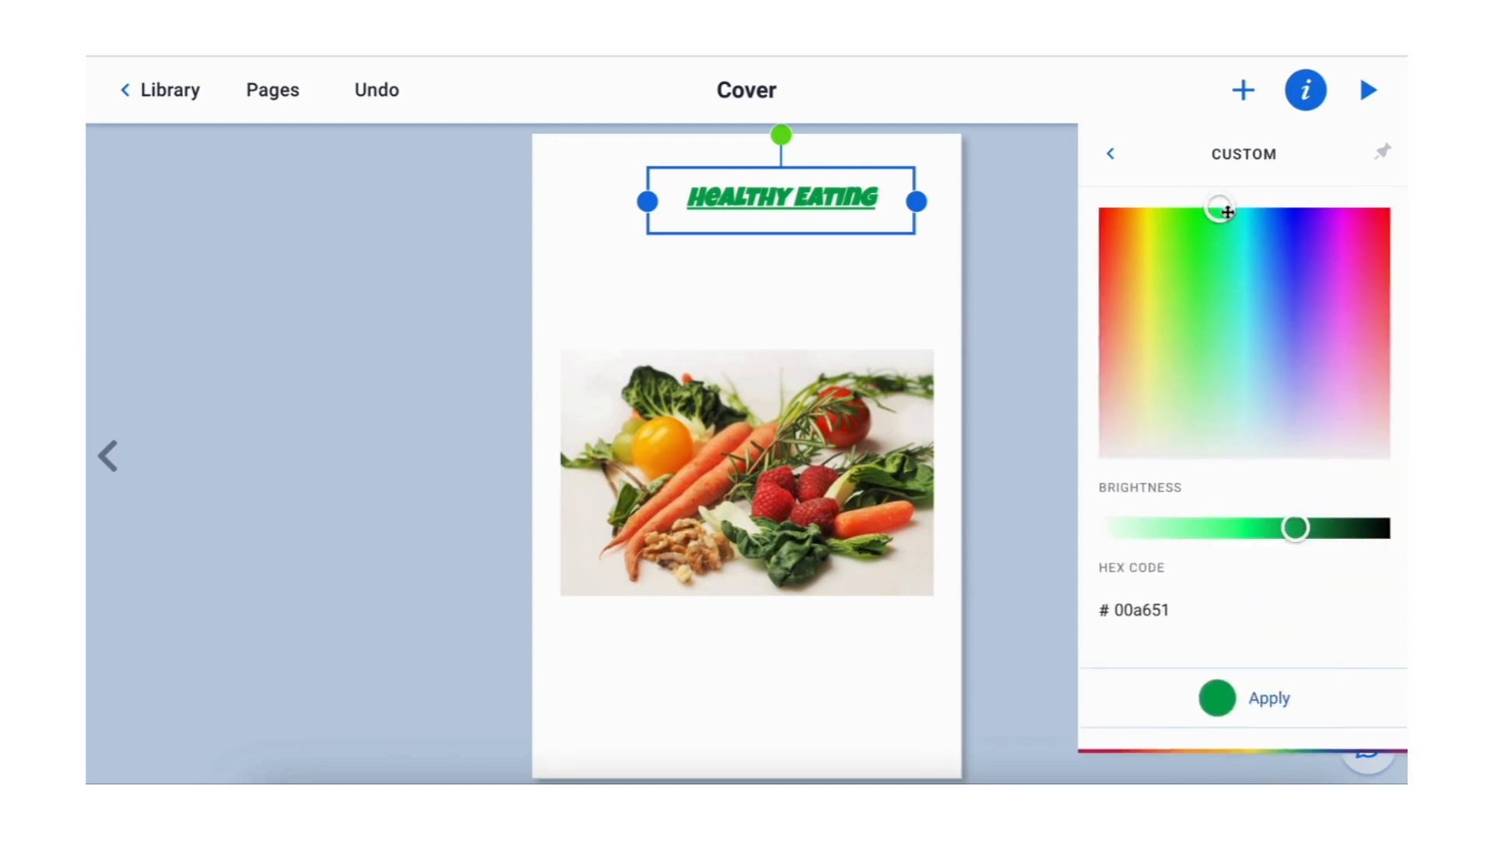
drag(1220, 208, 1333, 345)
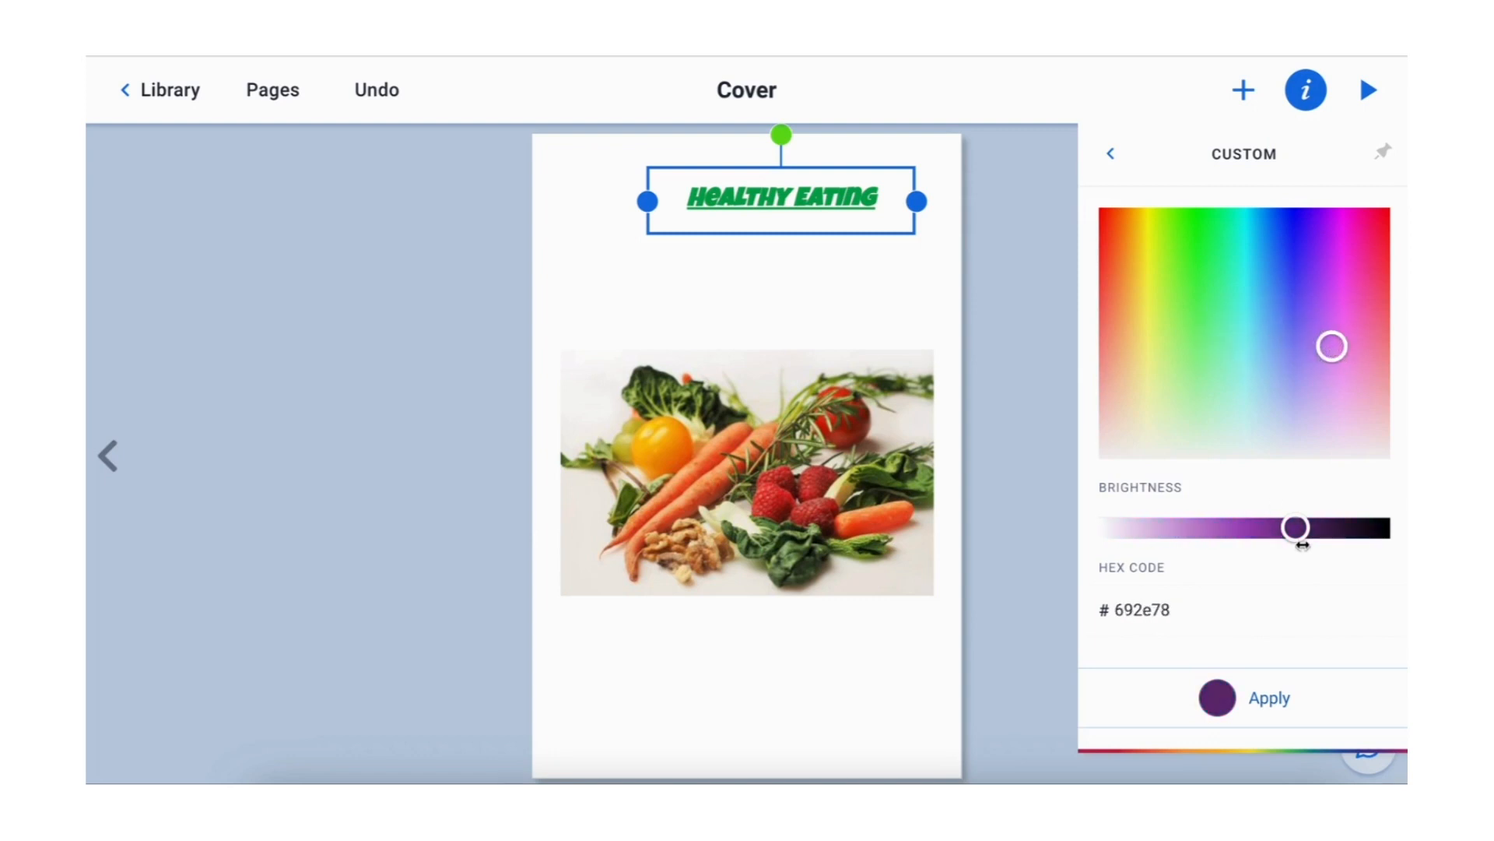
drag(1300, 531, 1233, 528)
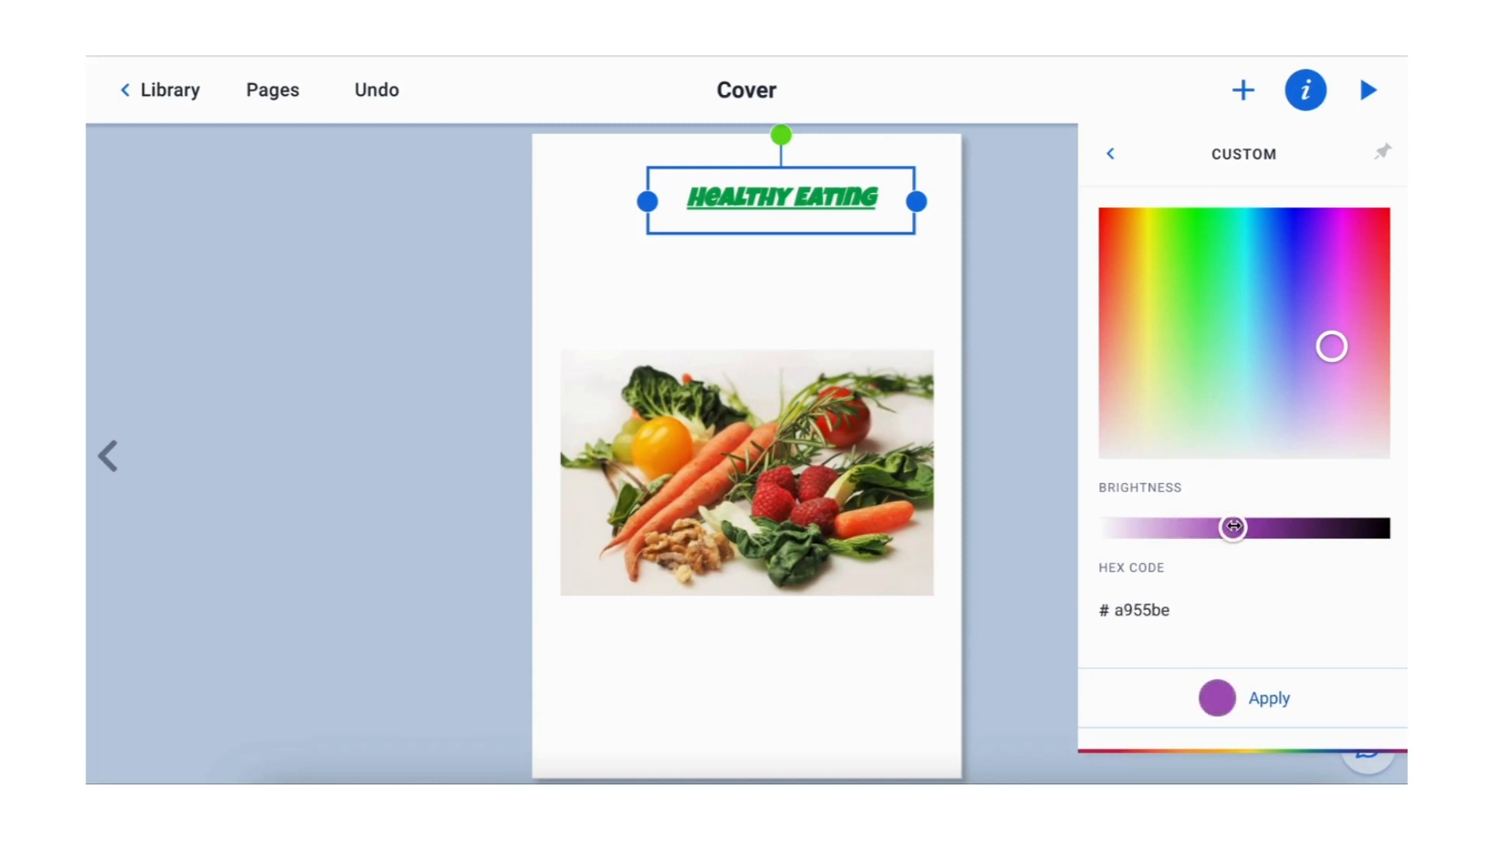
click(1262, 705)
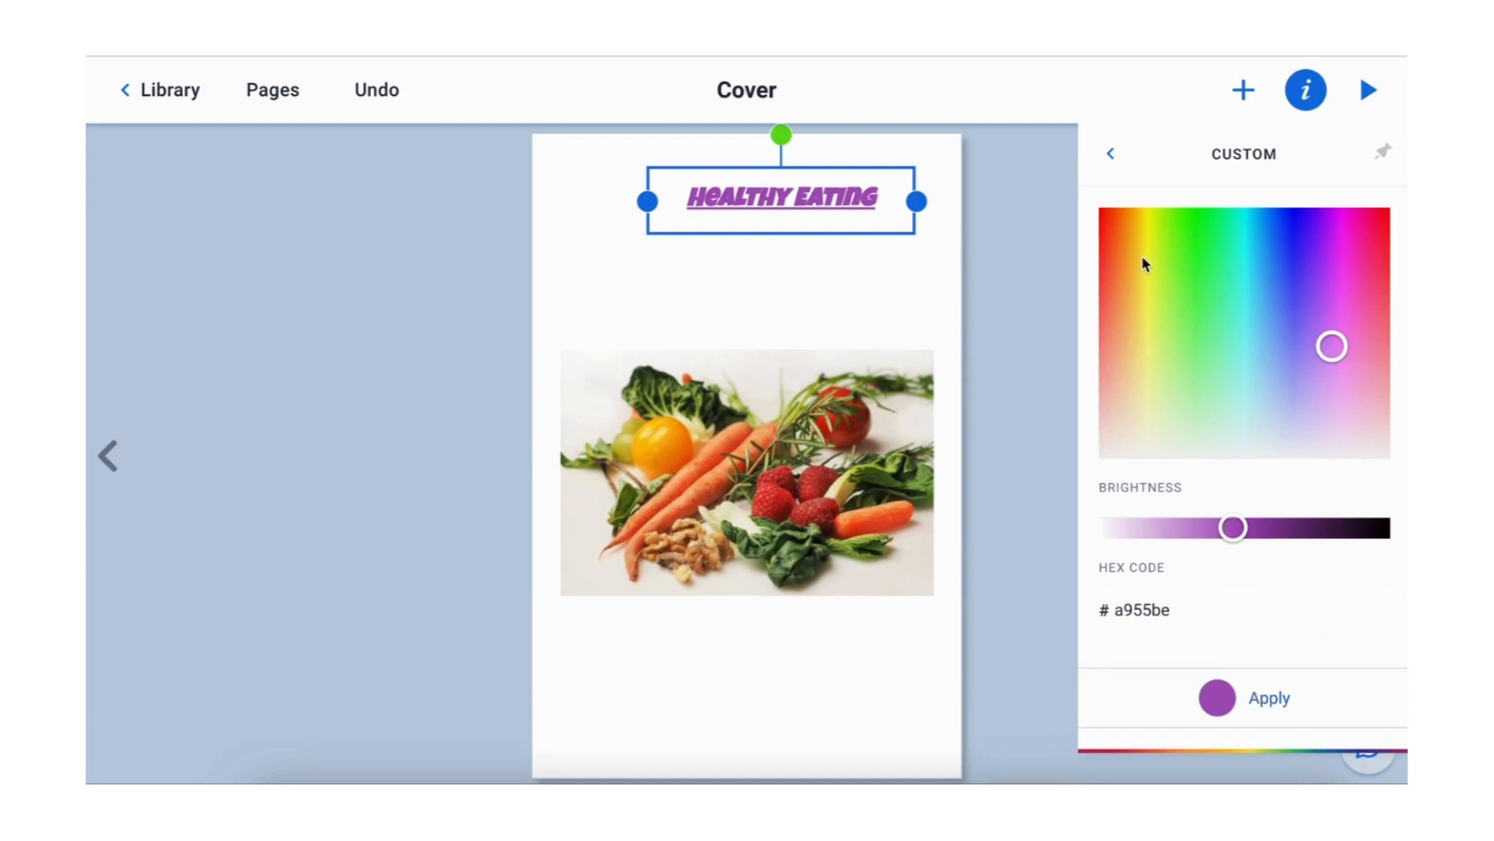
click(1112, 155)
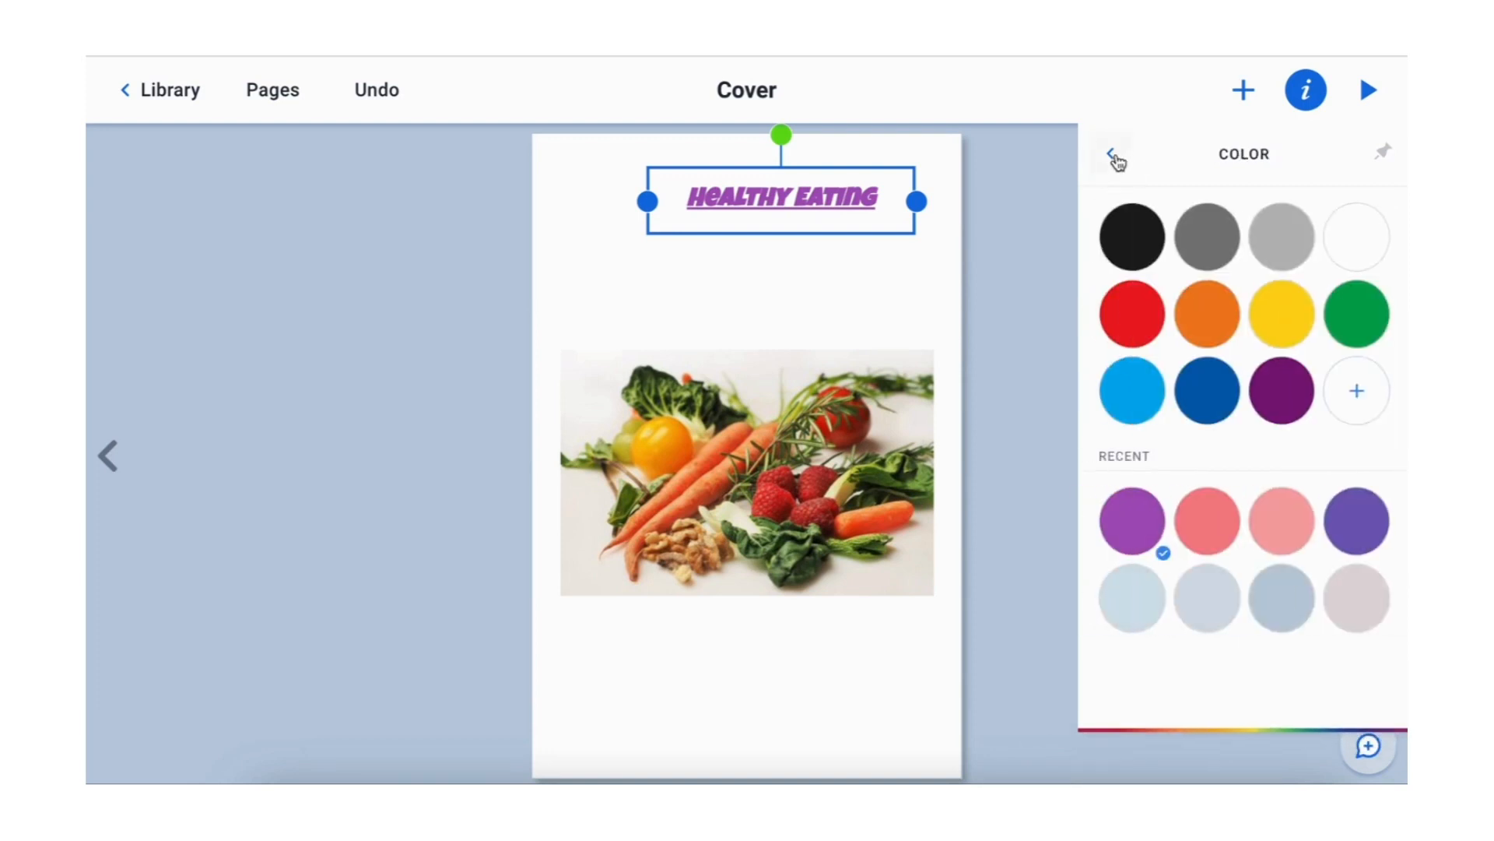
click(1113, 157)
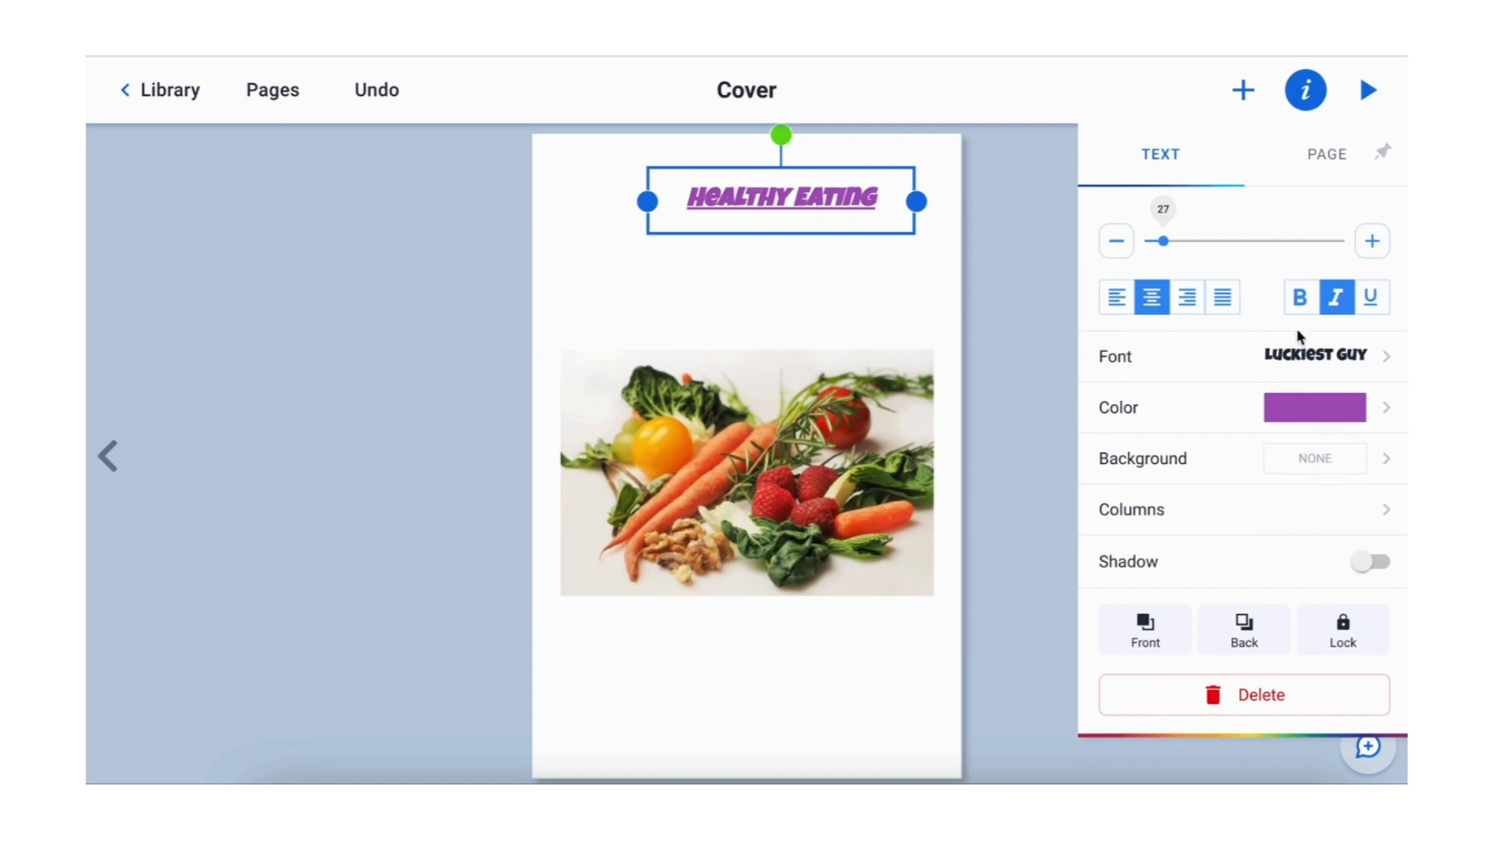
click(895, 274)
click(1243, 90)
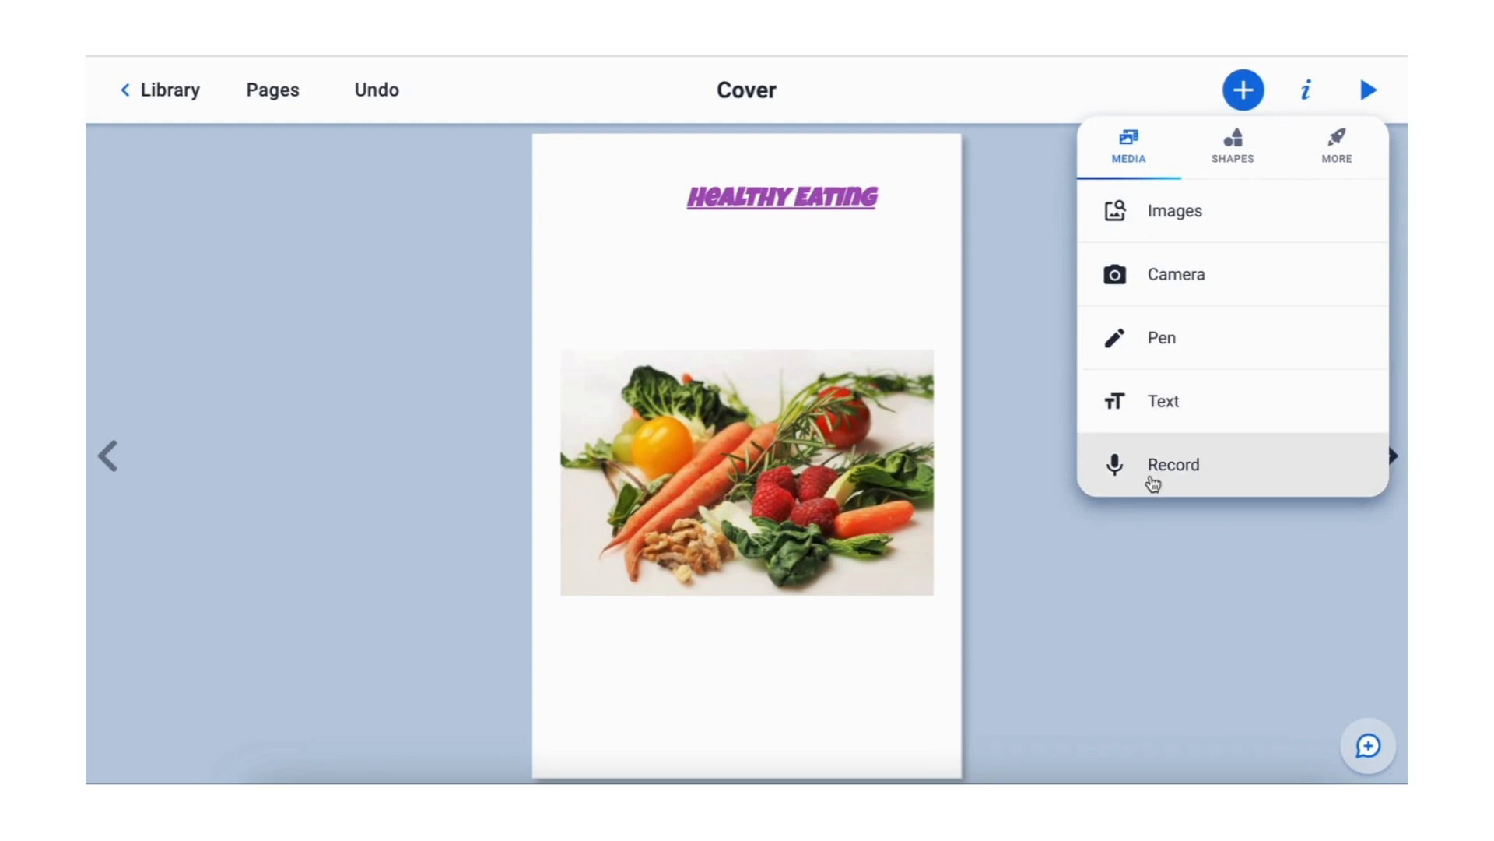
click(1151, 477)
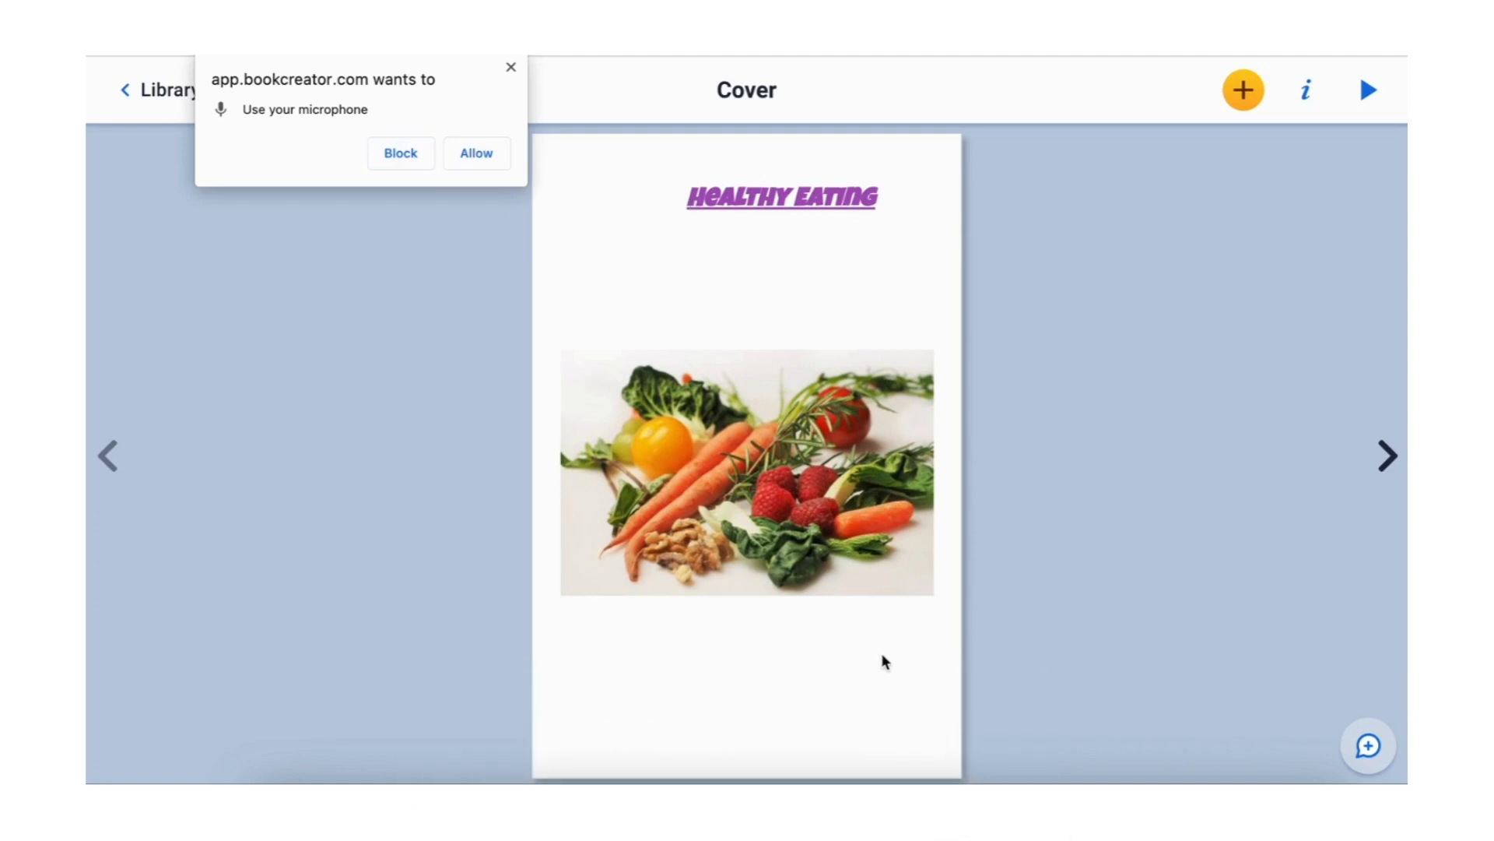
click(510, 67)
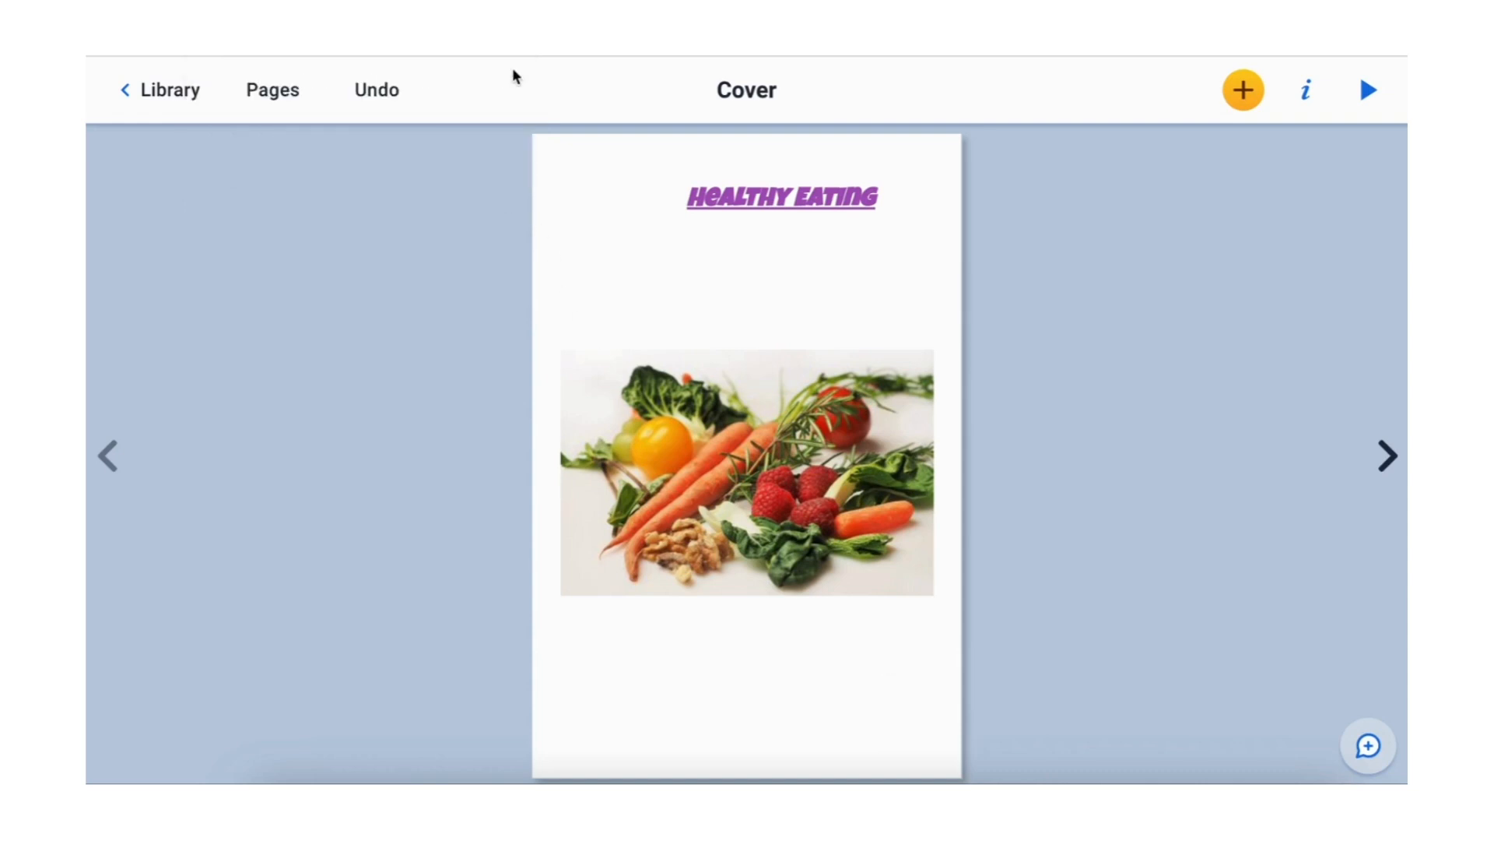
click(965, 499)
Step: Delete the title from the cover and add a new text box reading HEALTHY EATING
drag(810, 206, 786, 206)
key(Delete)
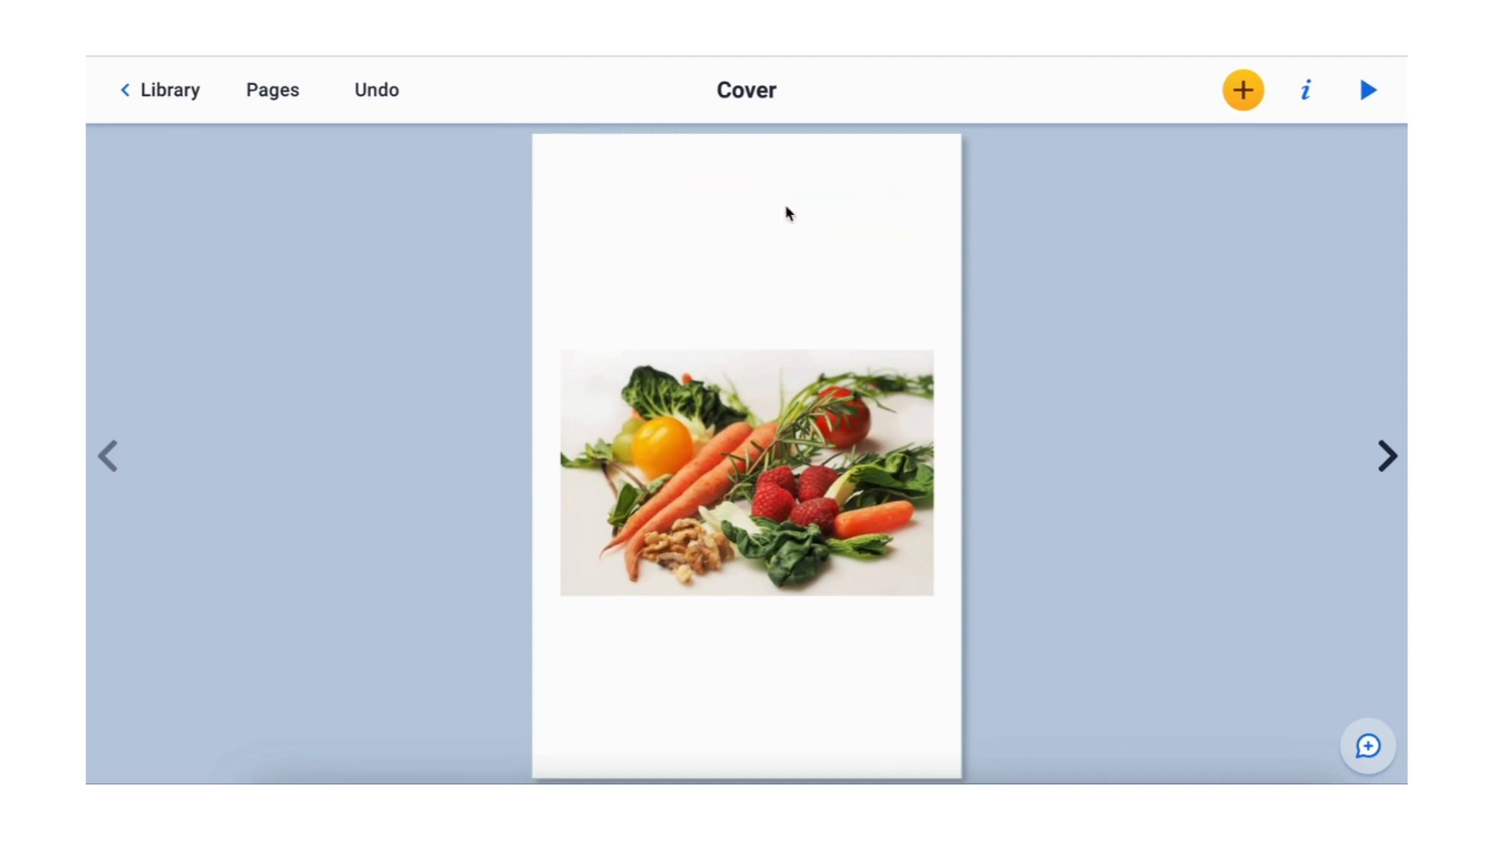
click(1243, 92)
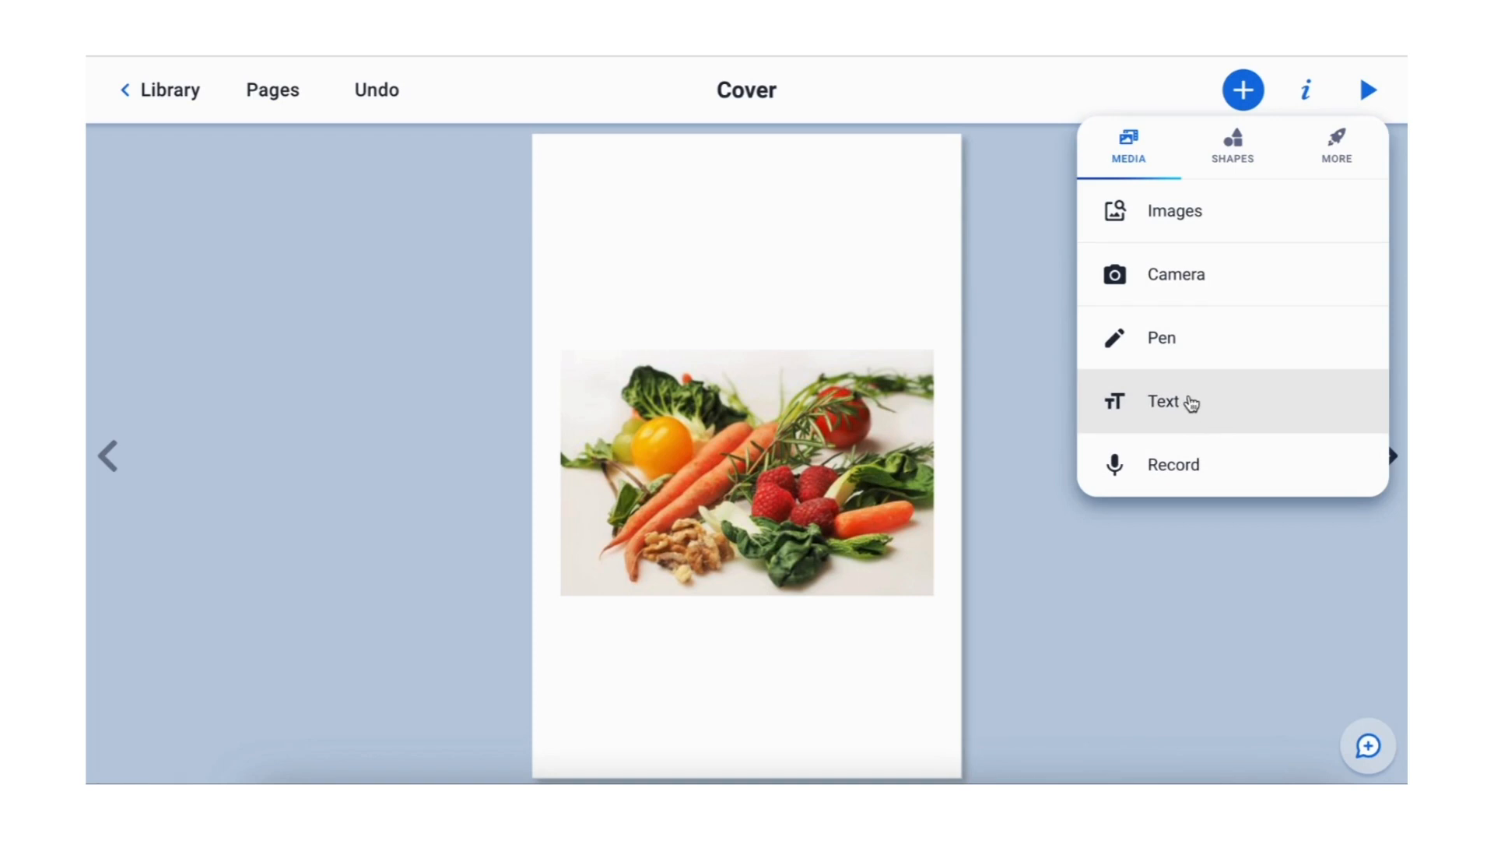
click(1190, 402)
text(he)
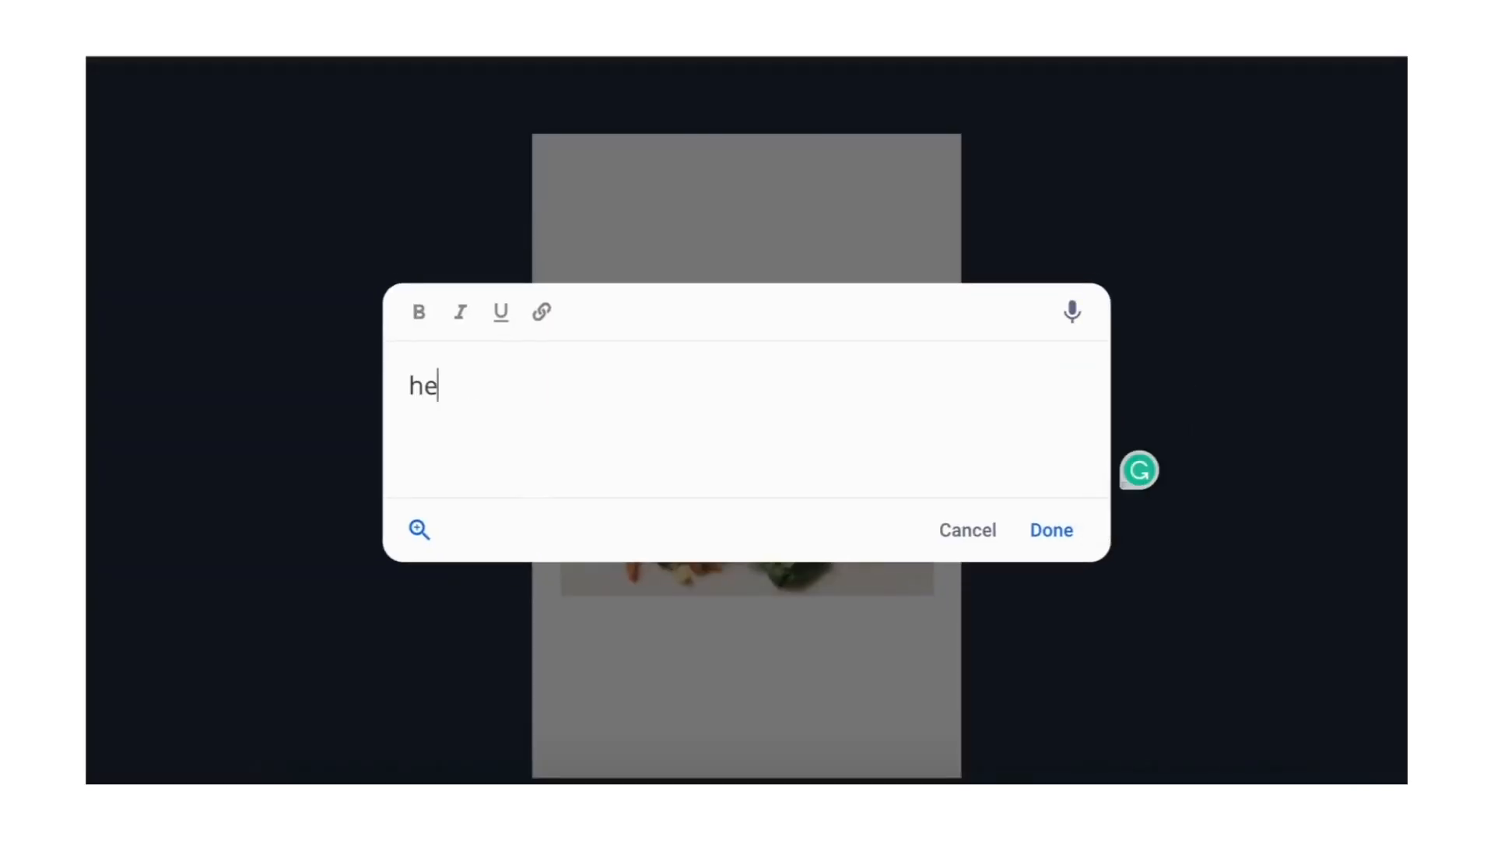
key(BackSpace)
key(BackSpace)
text(HEALTHY EATI)
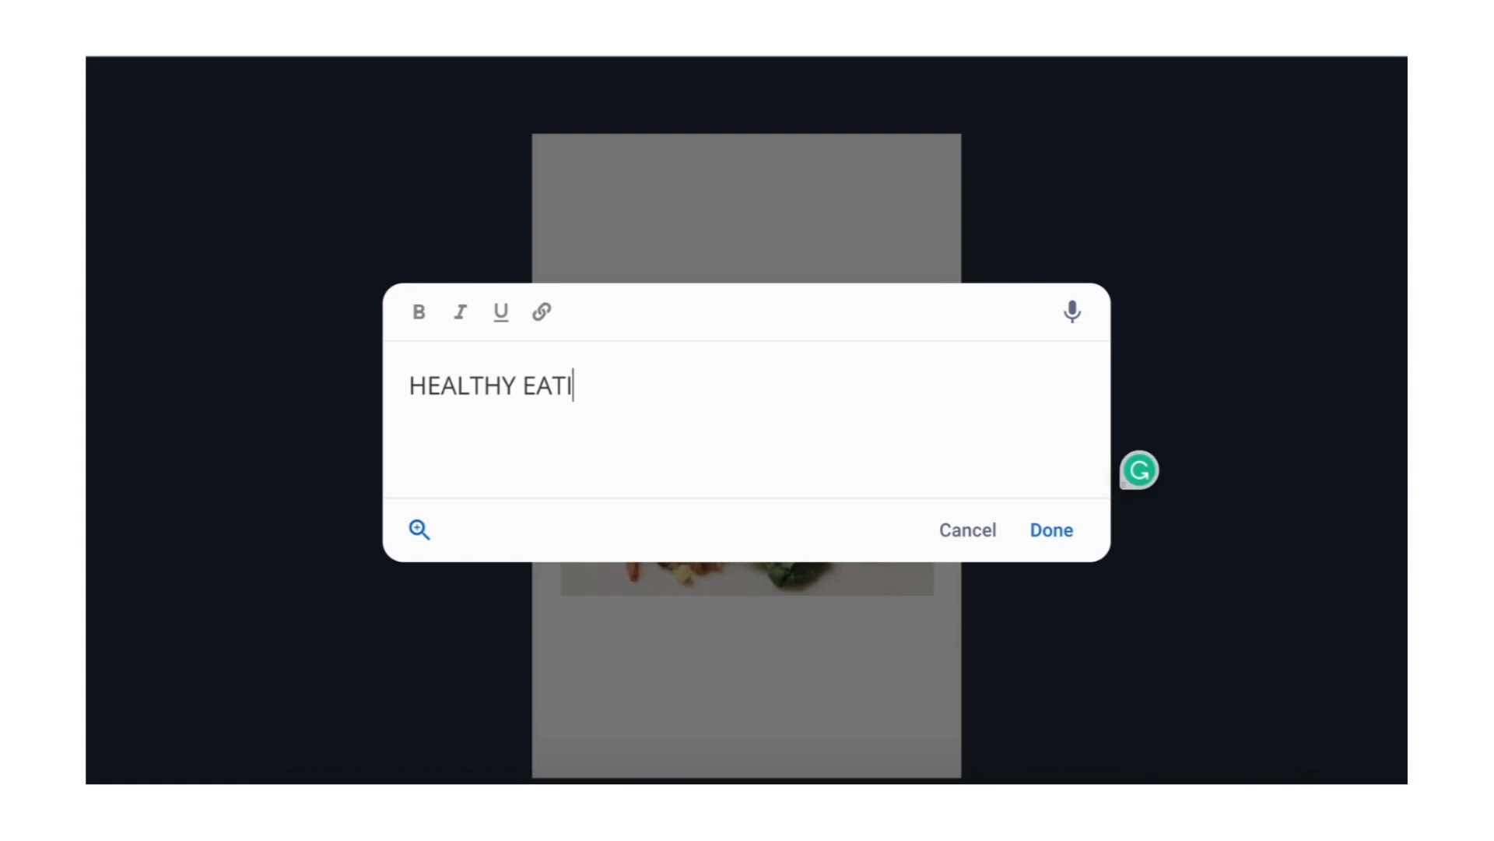
text(NG)
click(1052, 527)
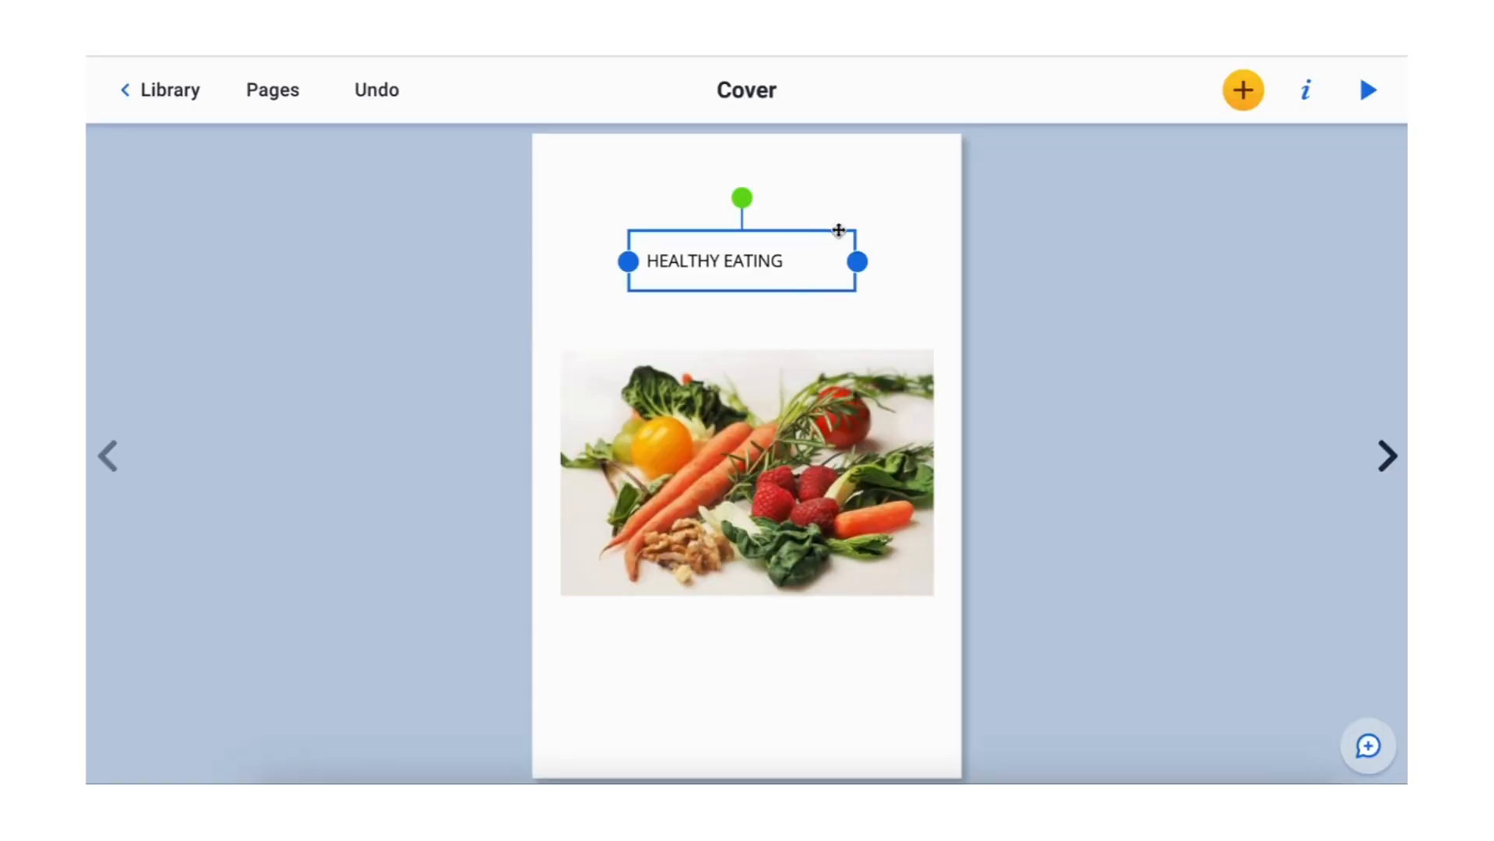
click(883, 191)
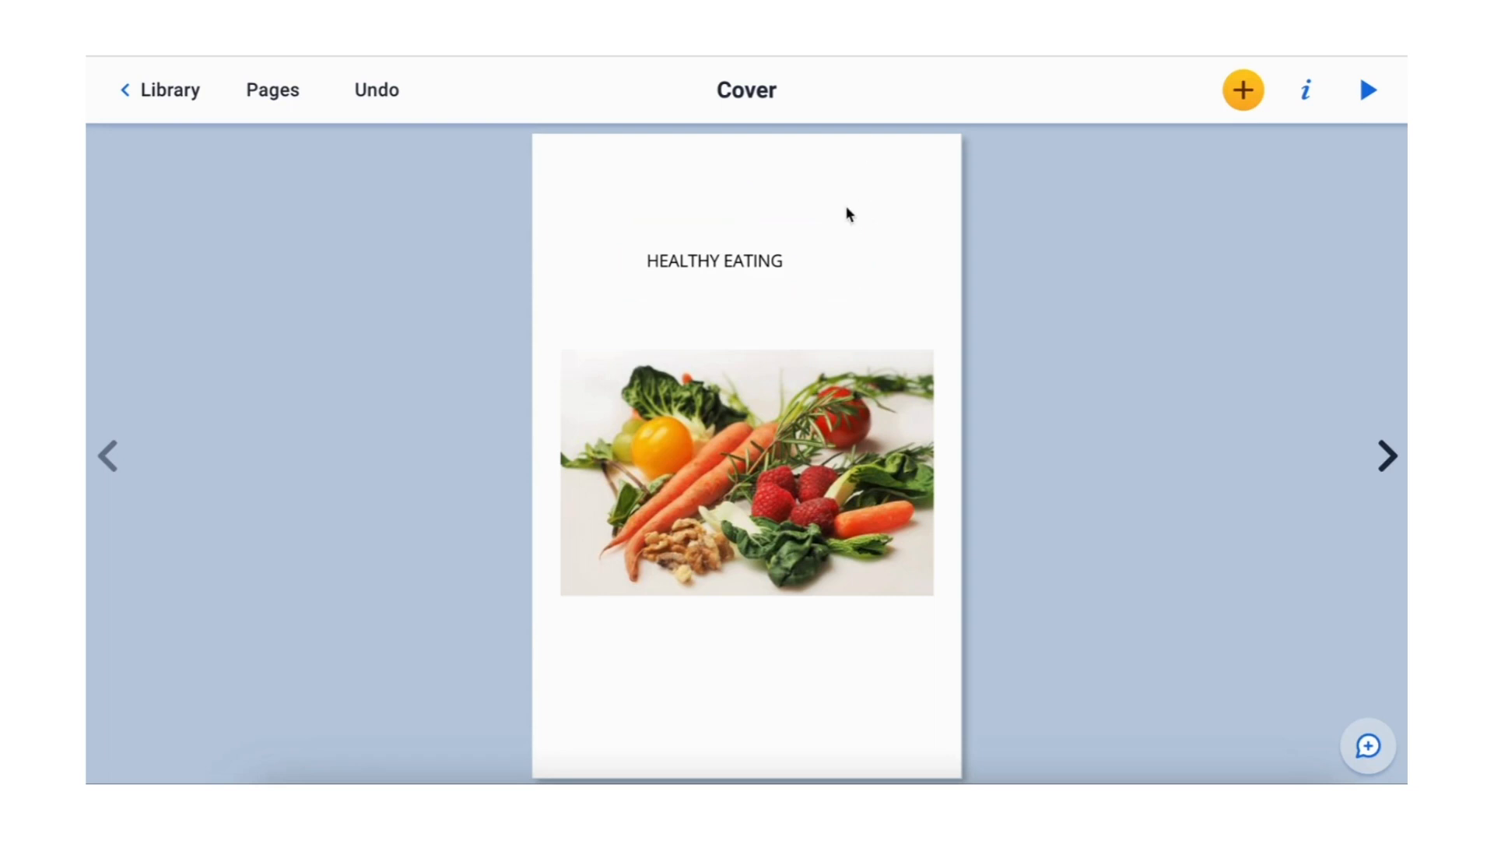
Step: Set the new title's font size to 49, widen its box to fit one line, and move it up above the photo
click(740, 259)
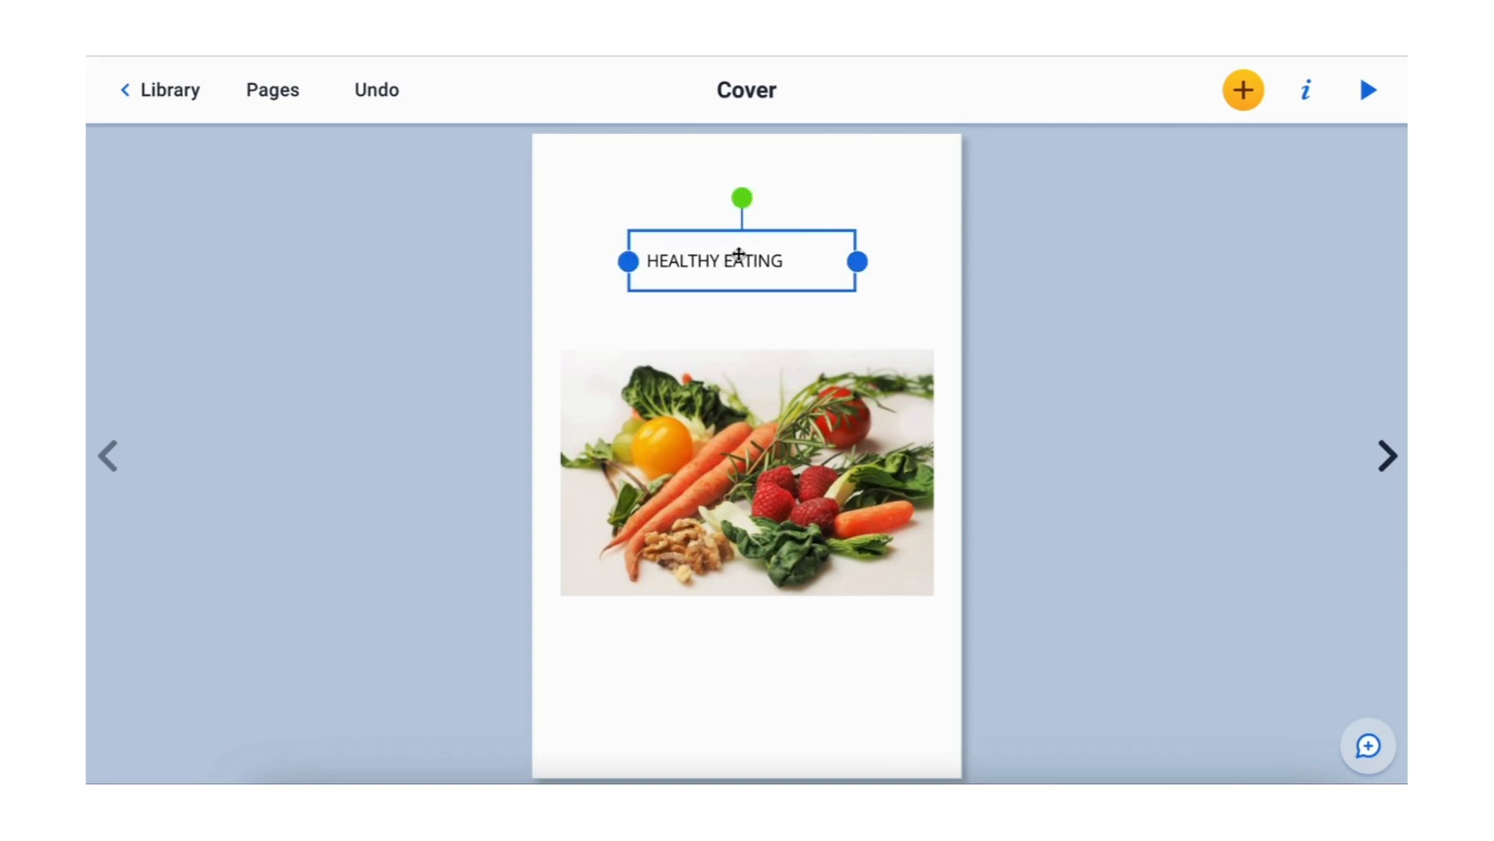
click(1307, 91)
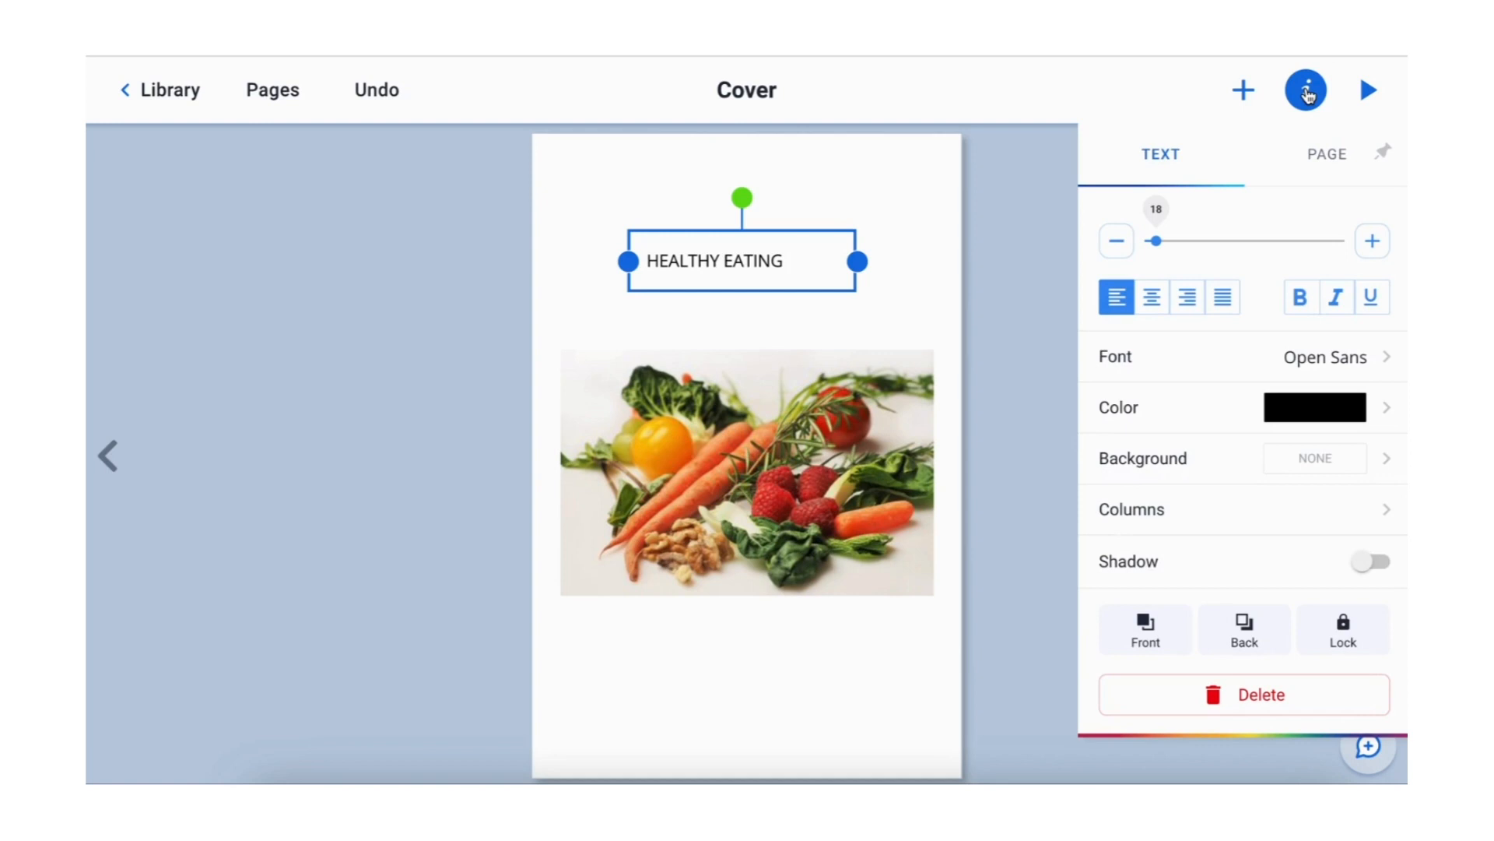
drag(1155, 244, 1180, 241)
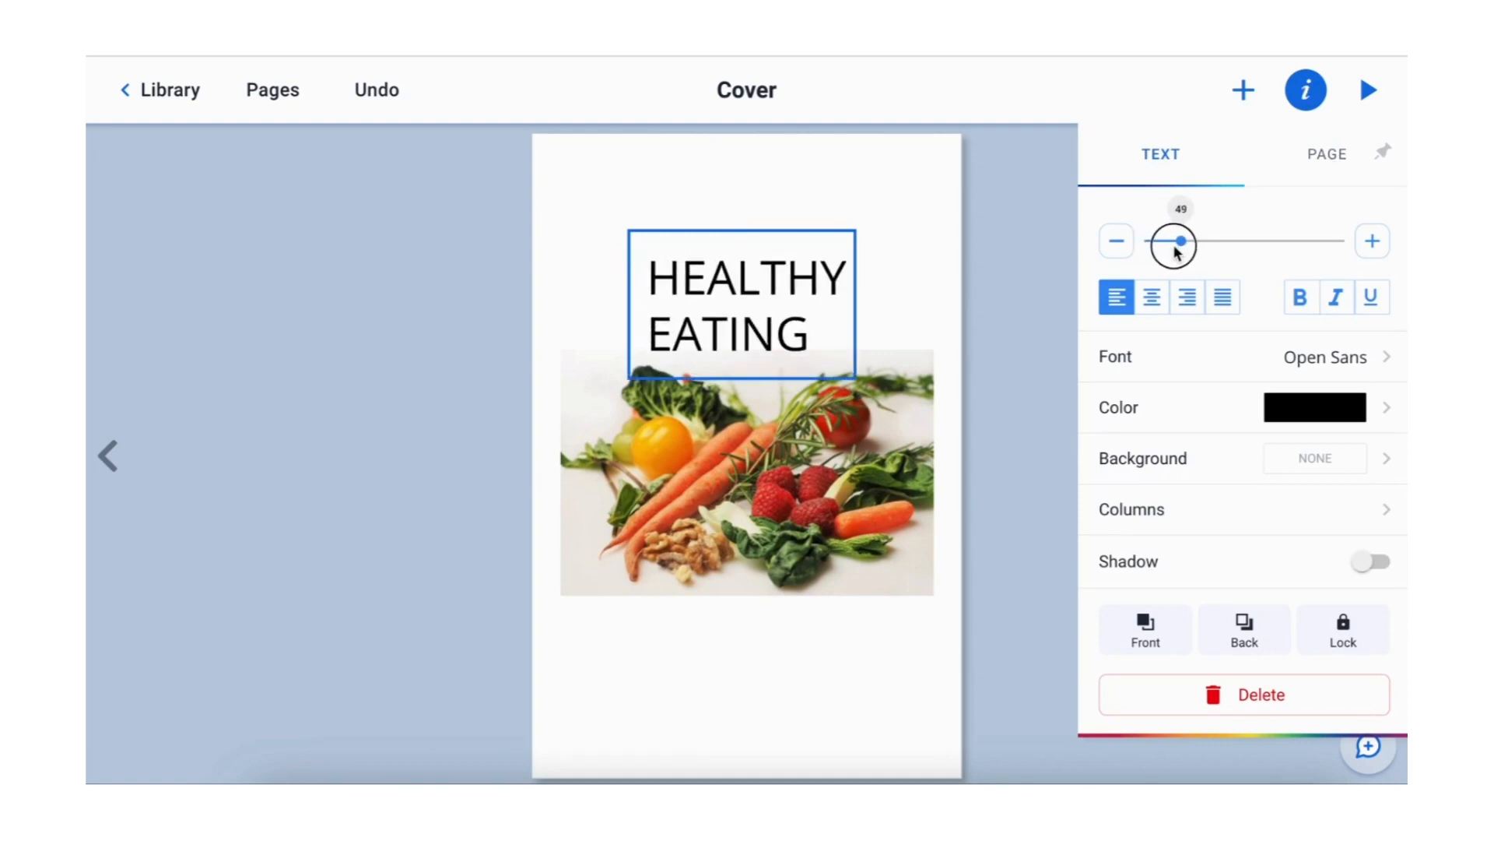
mouse_move(857, 311)
mouse_down()
mouse_move(1051, 300)
mouse_move(1066, 280)
mouse_up()
drag(921, 293, 838, 242)
Step: Set the HEALTHY EATING title's font to Komika Title and deselect it
click(1292, 103)
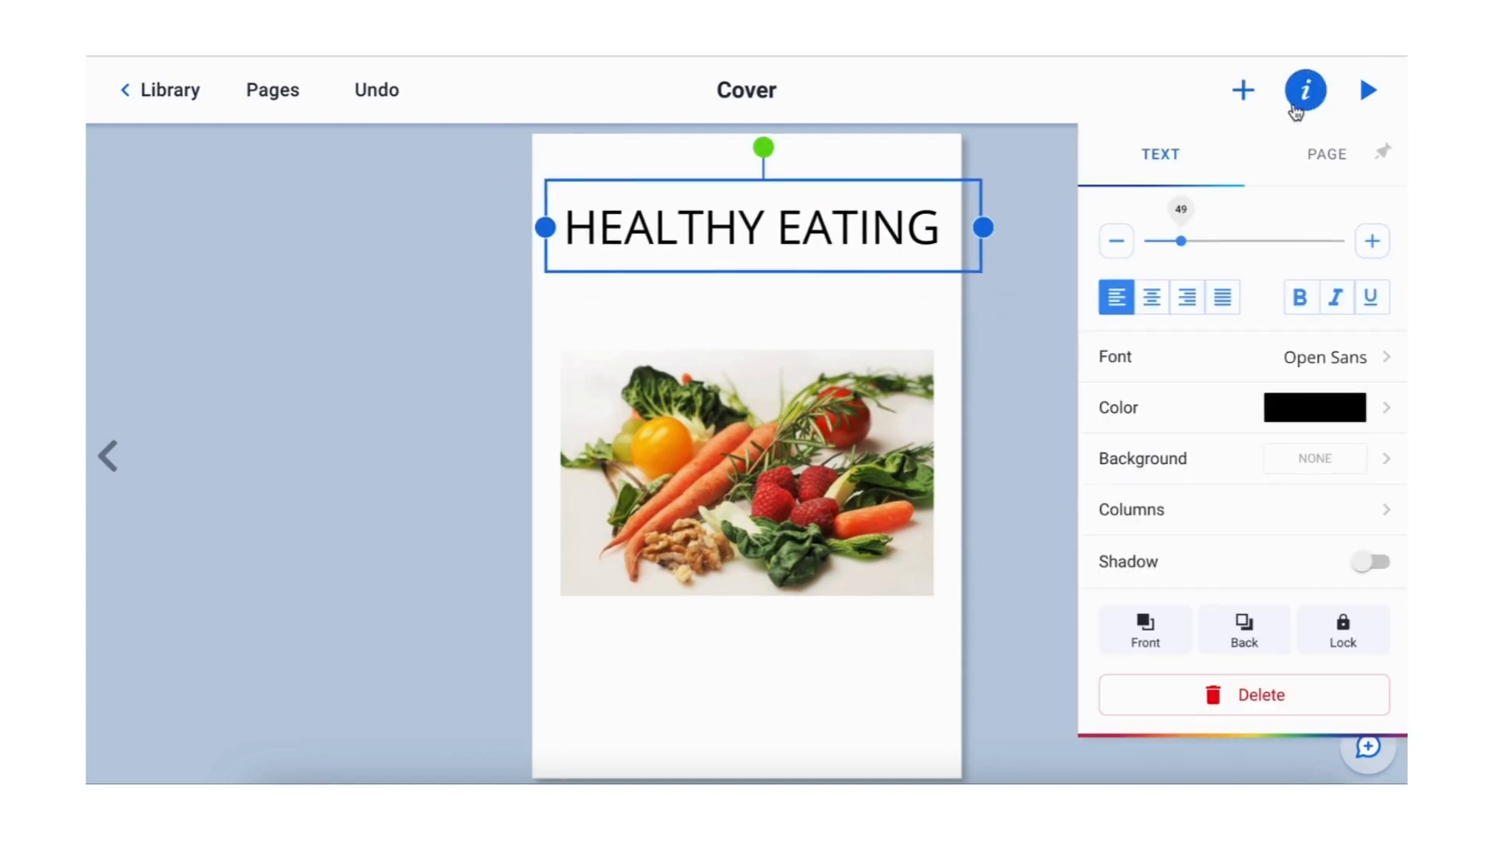
click(1329, 366)
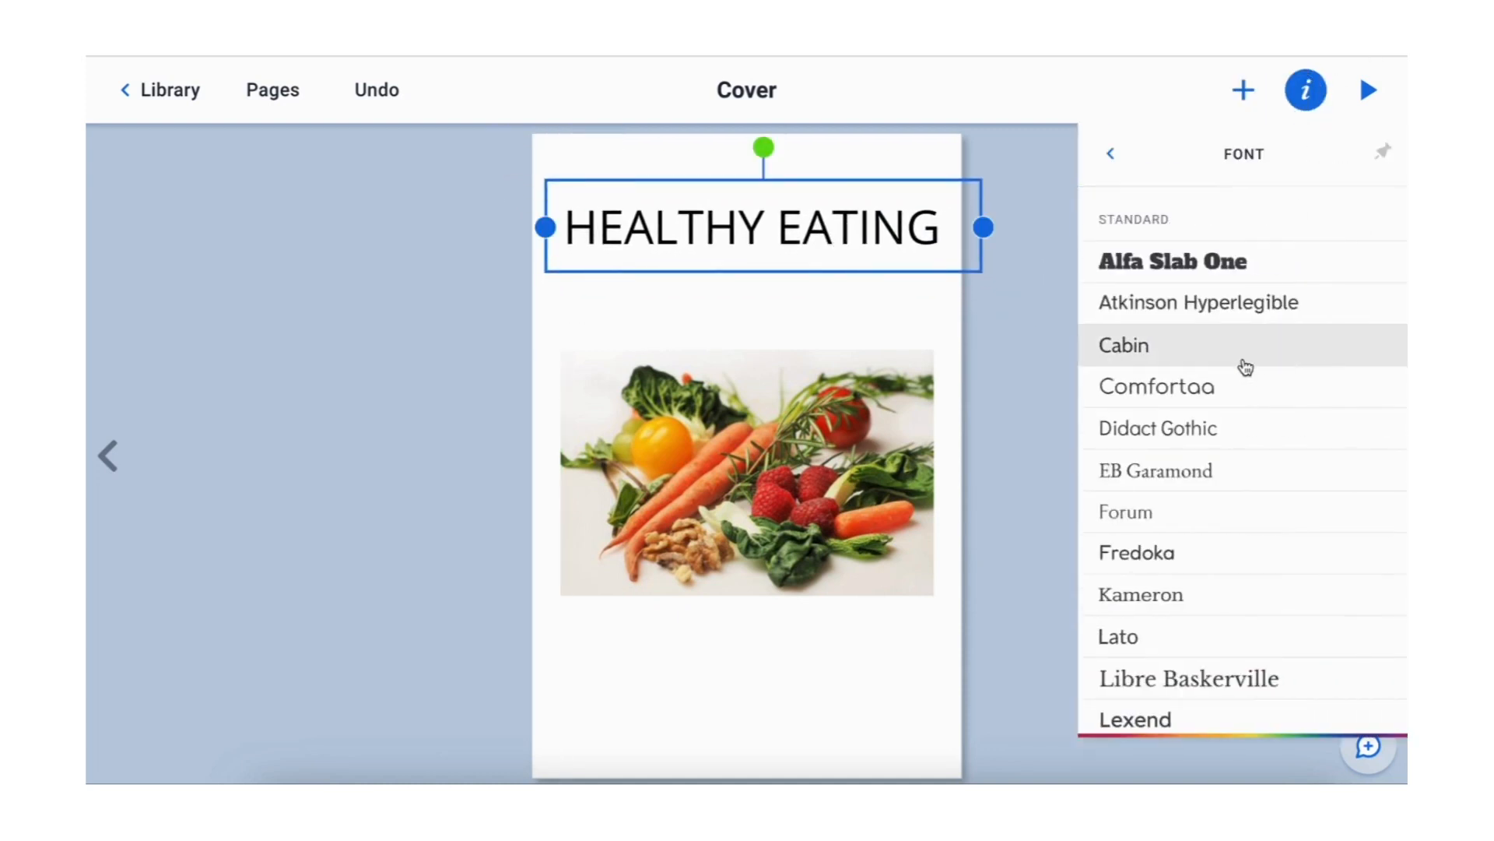
scroll(1245, 368, down, 5)
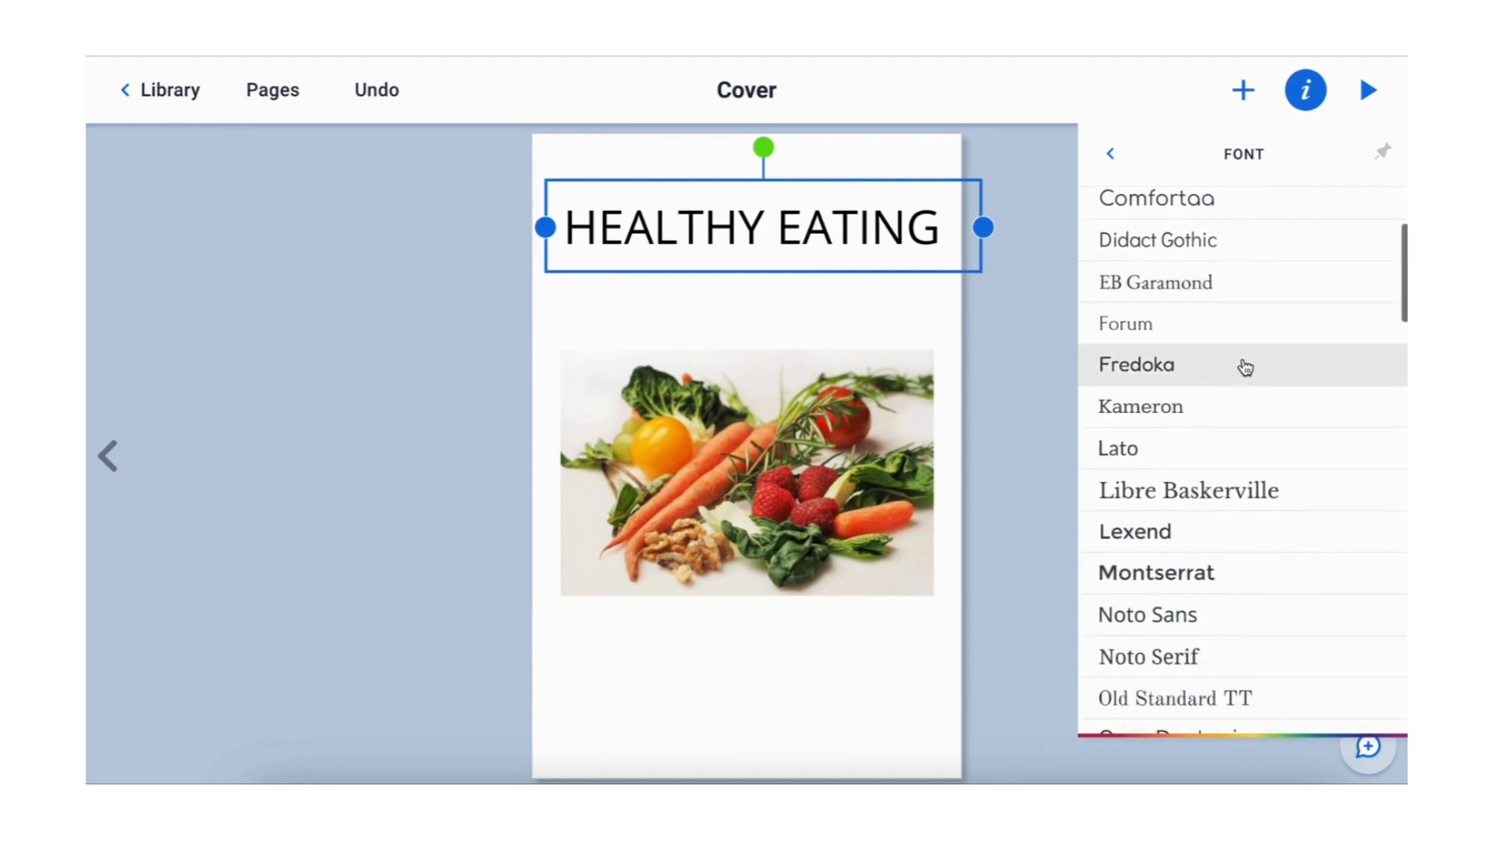
scroll(1245, 368, down, 6)
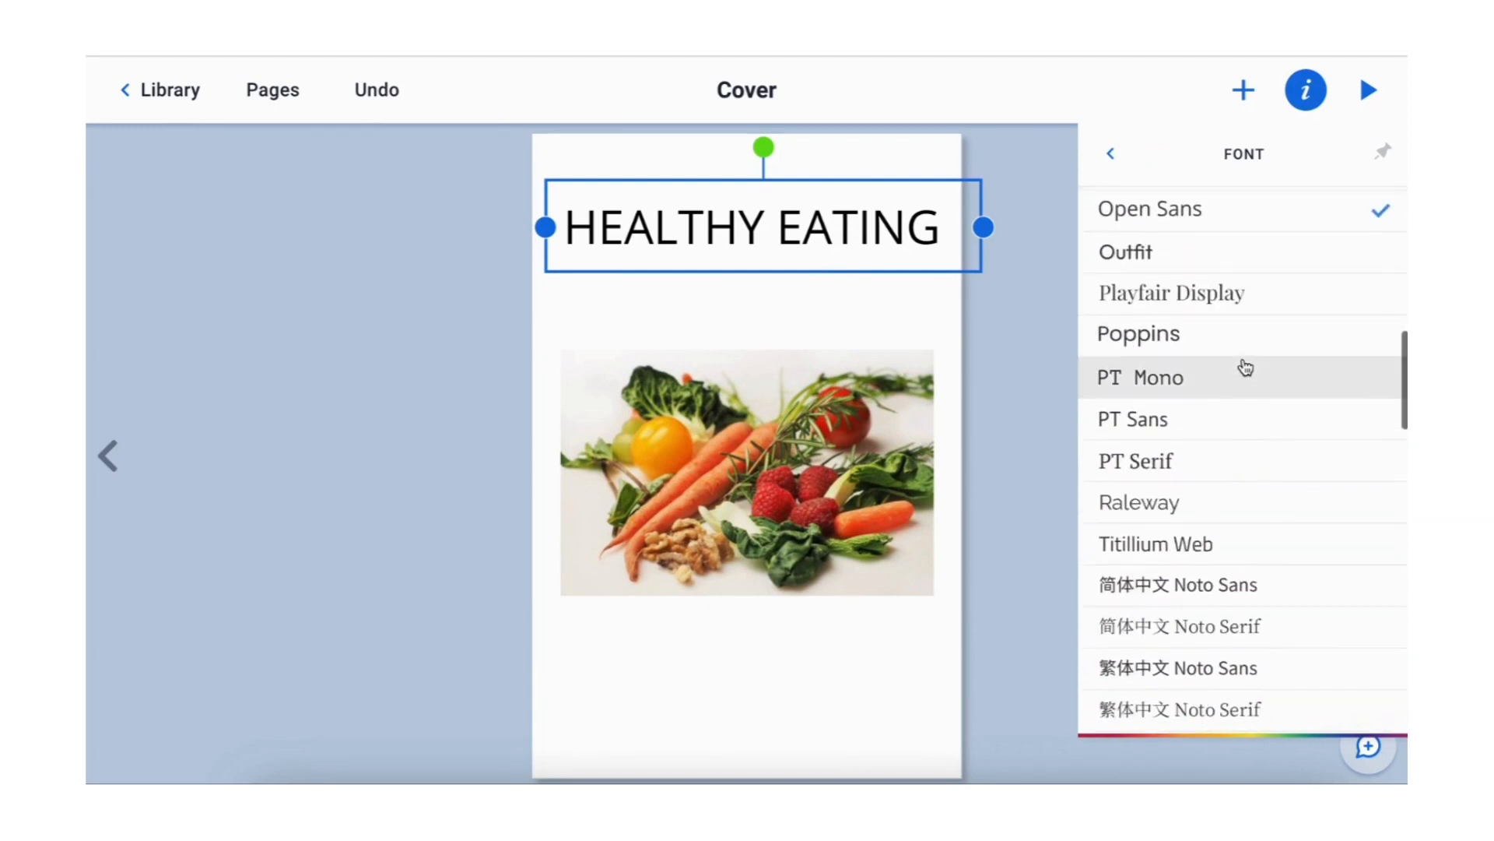
scroll(1246, 367, down, 5)
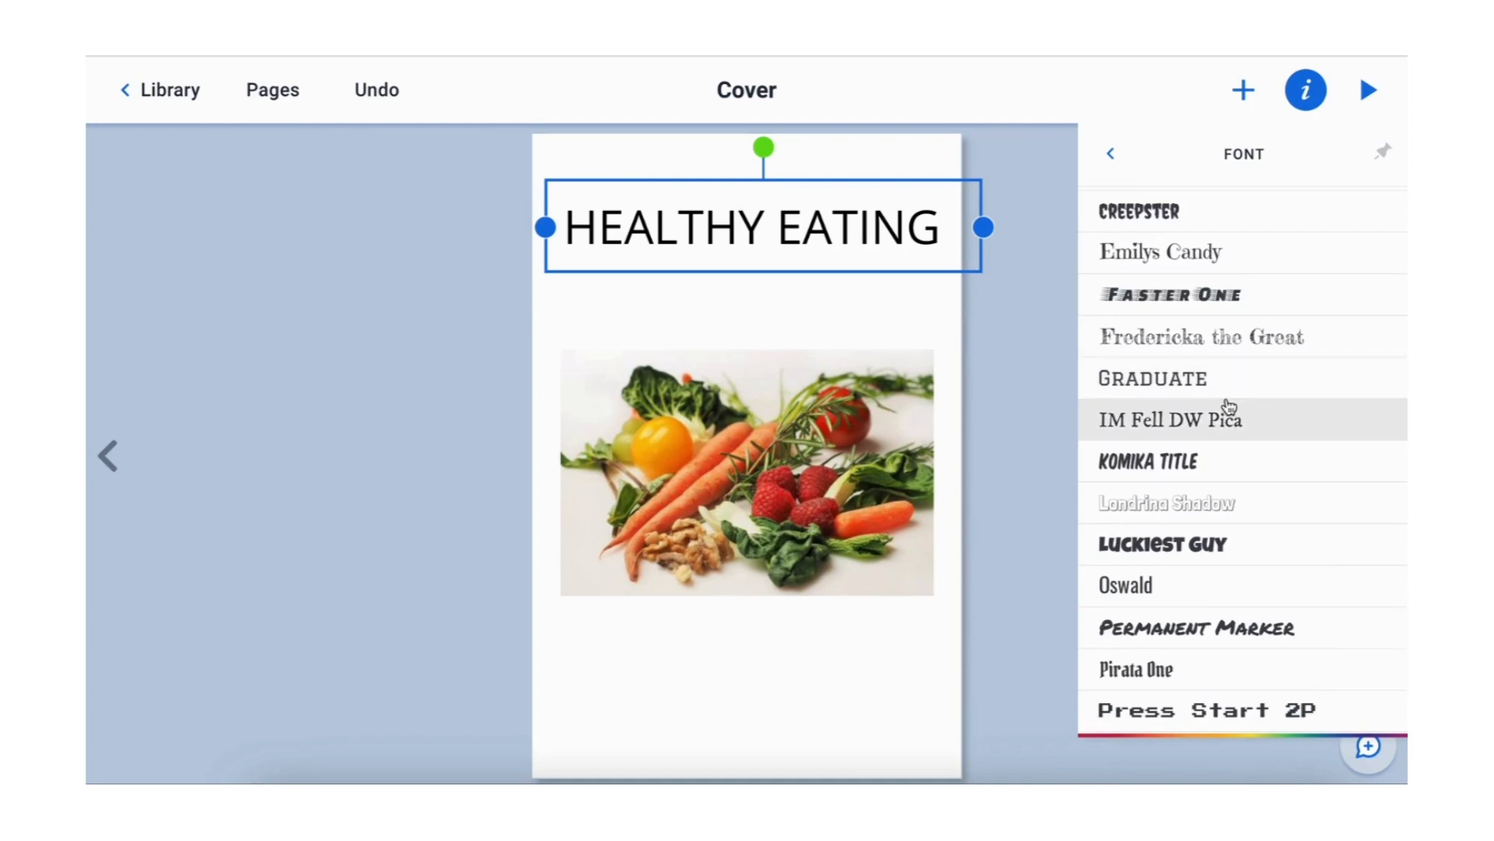
click(1191, 460)
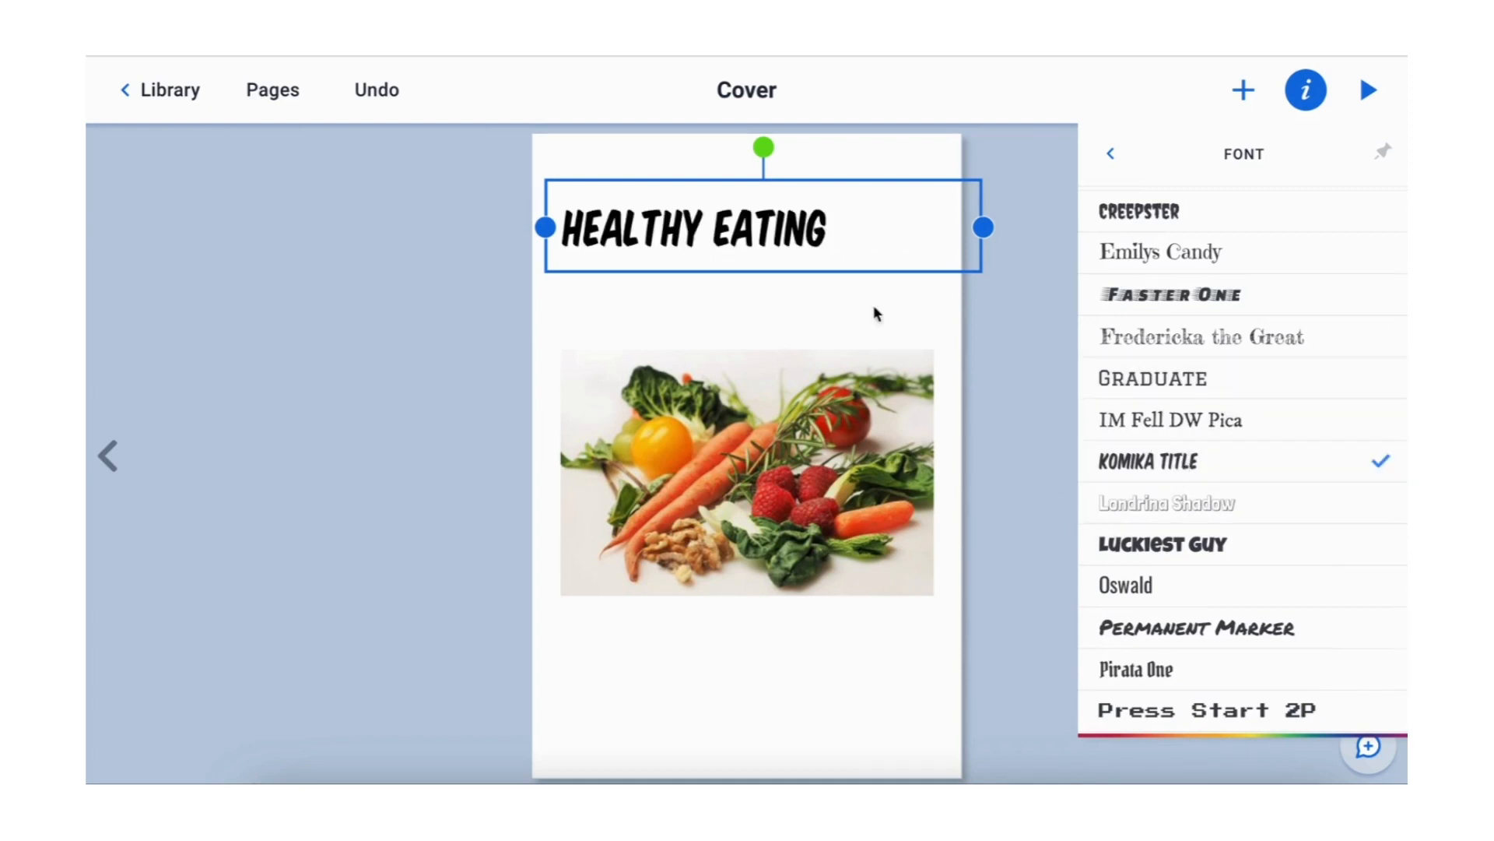
click(846, 309)
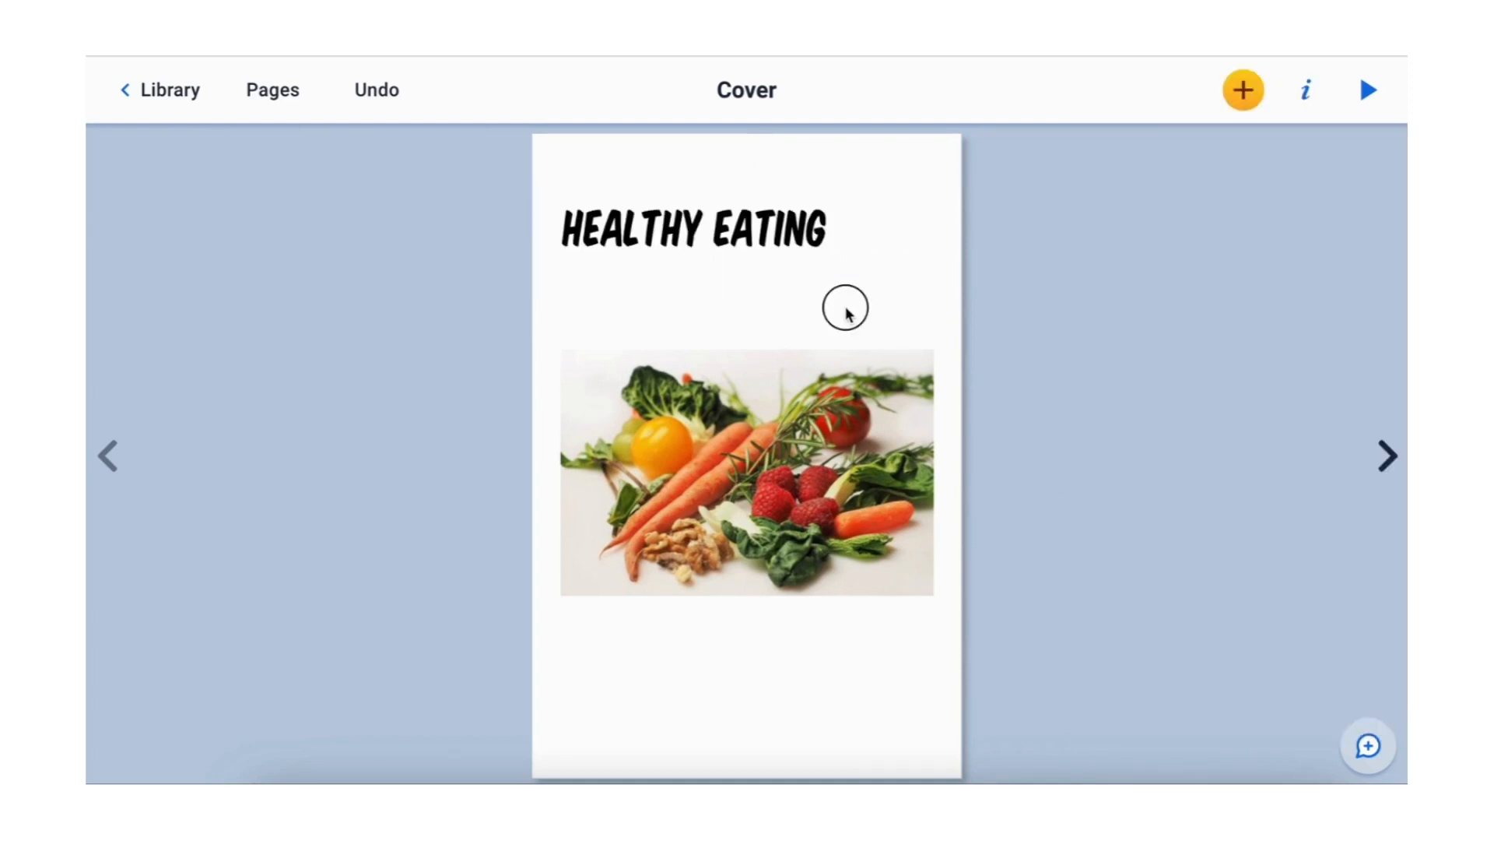
Step: Mix the custom green #2de0ab and apply it to the HEALTHY EATING title's text
click(737, 242)
click(1323, 97)
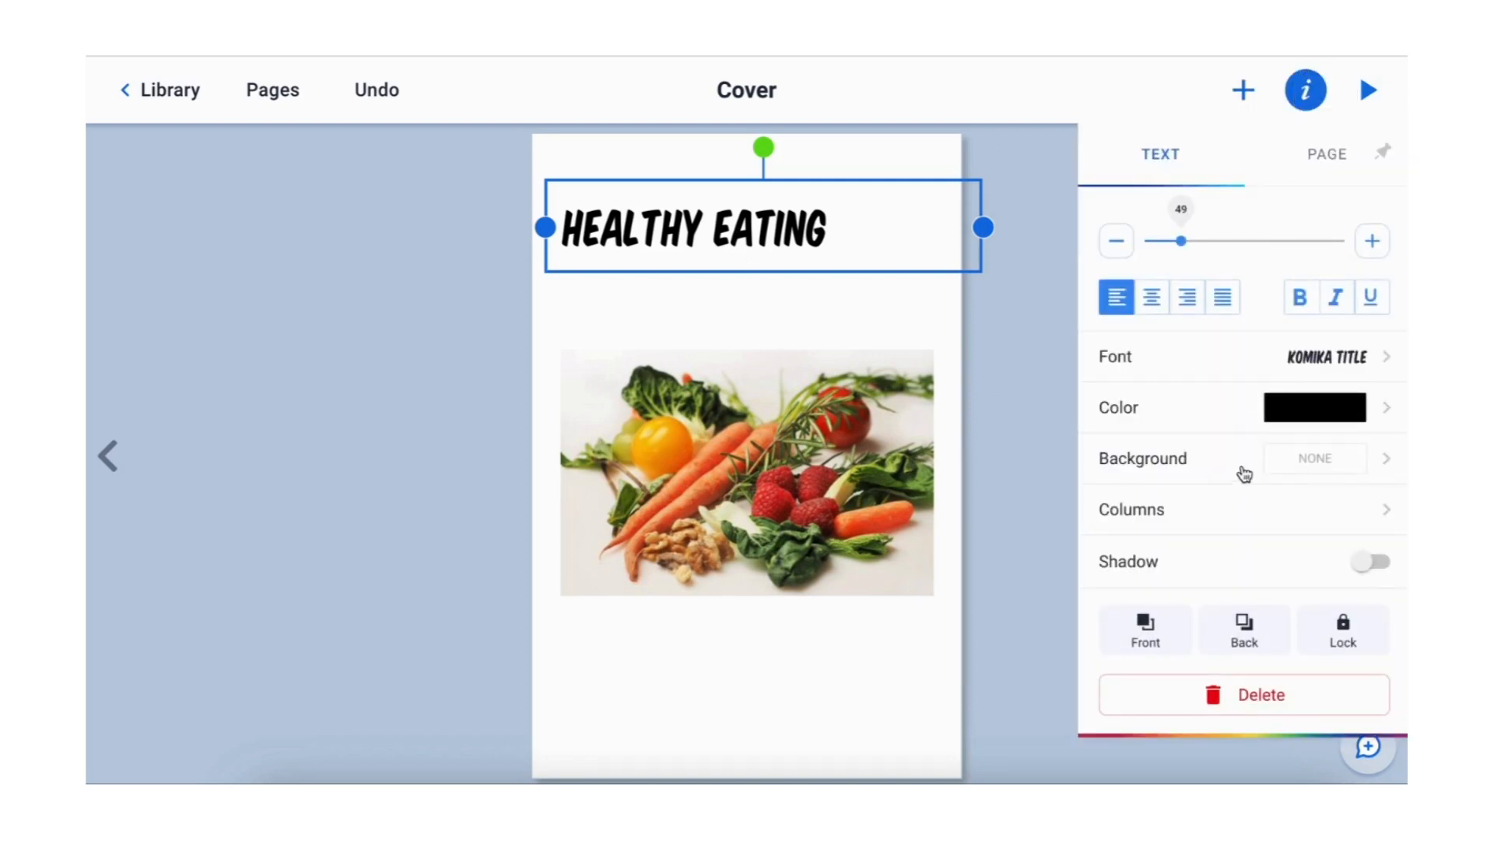
click(1306, 418)
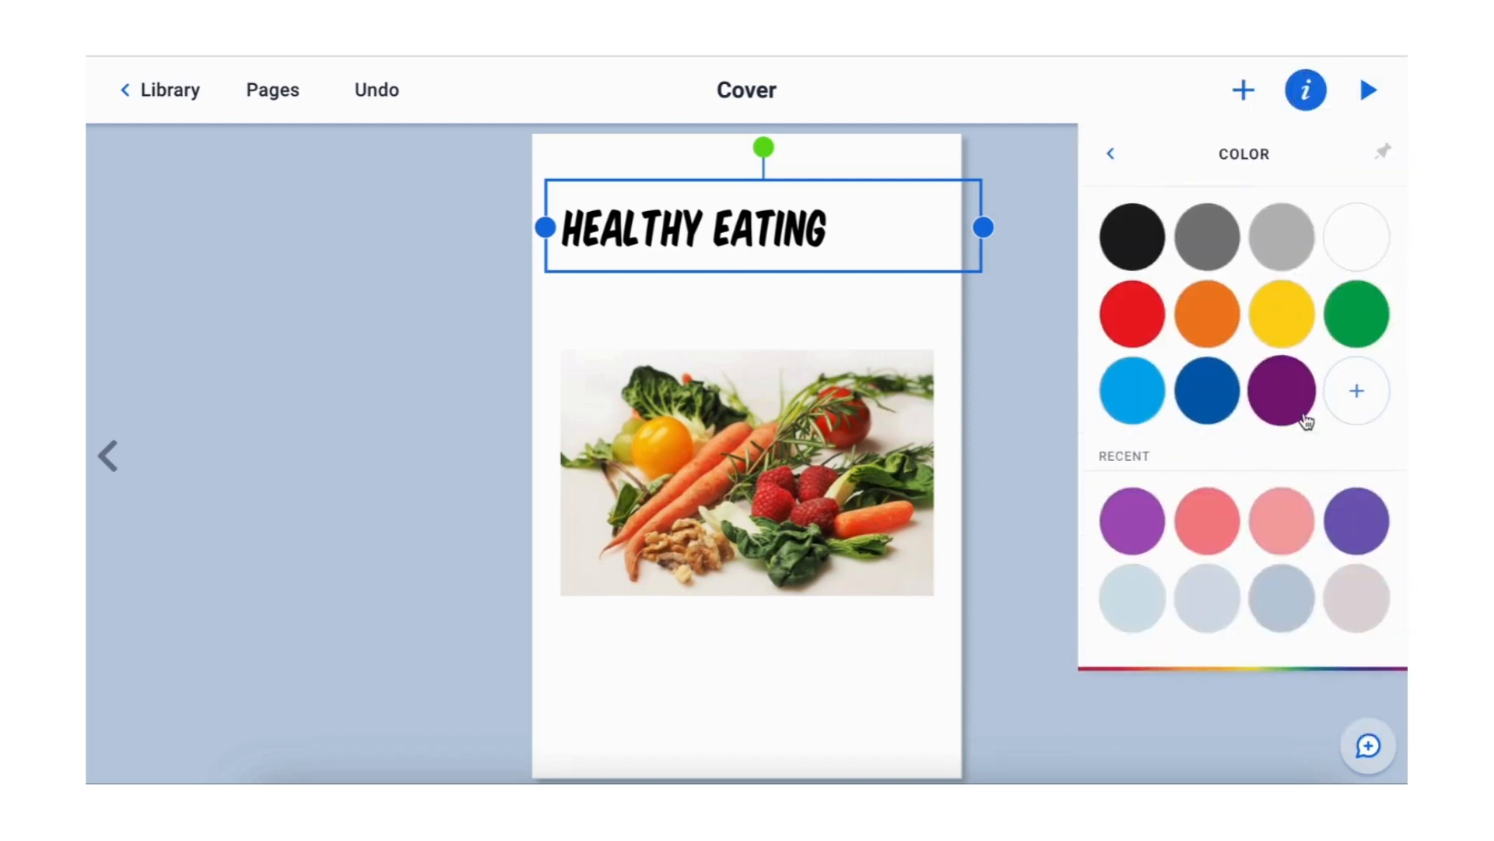
click(1368, 338)
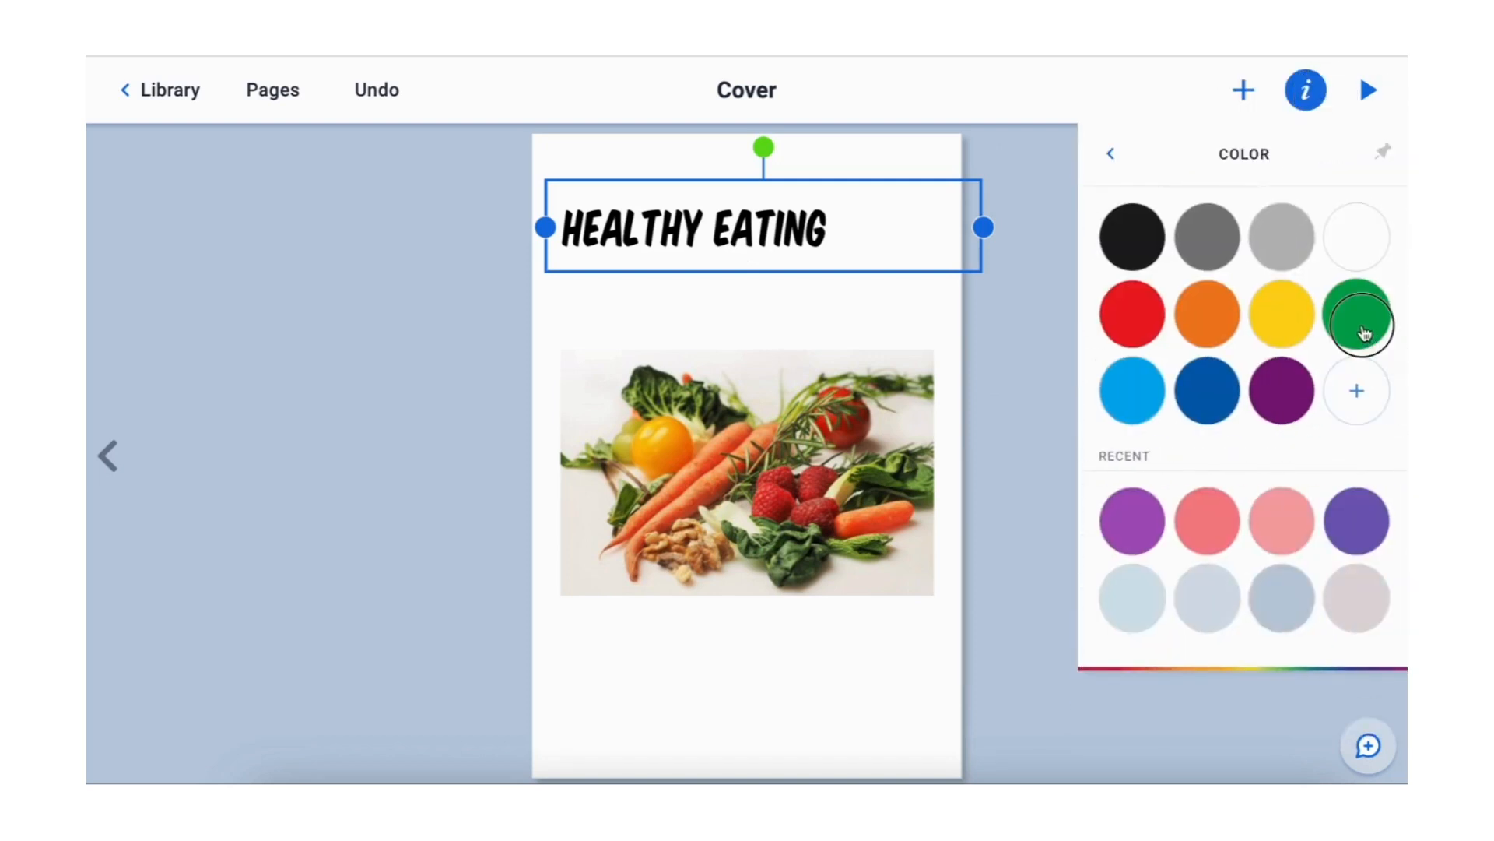
click(1356, 390)
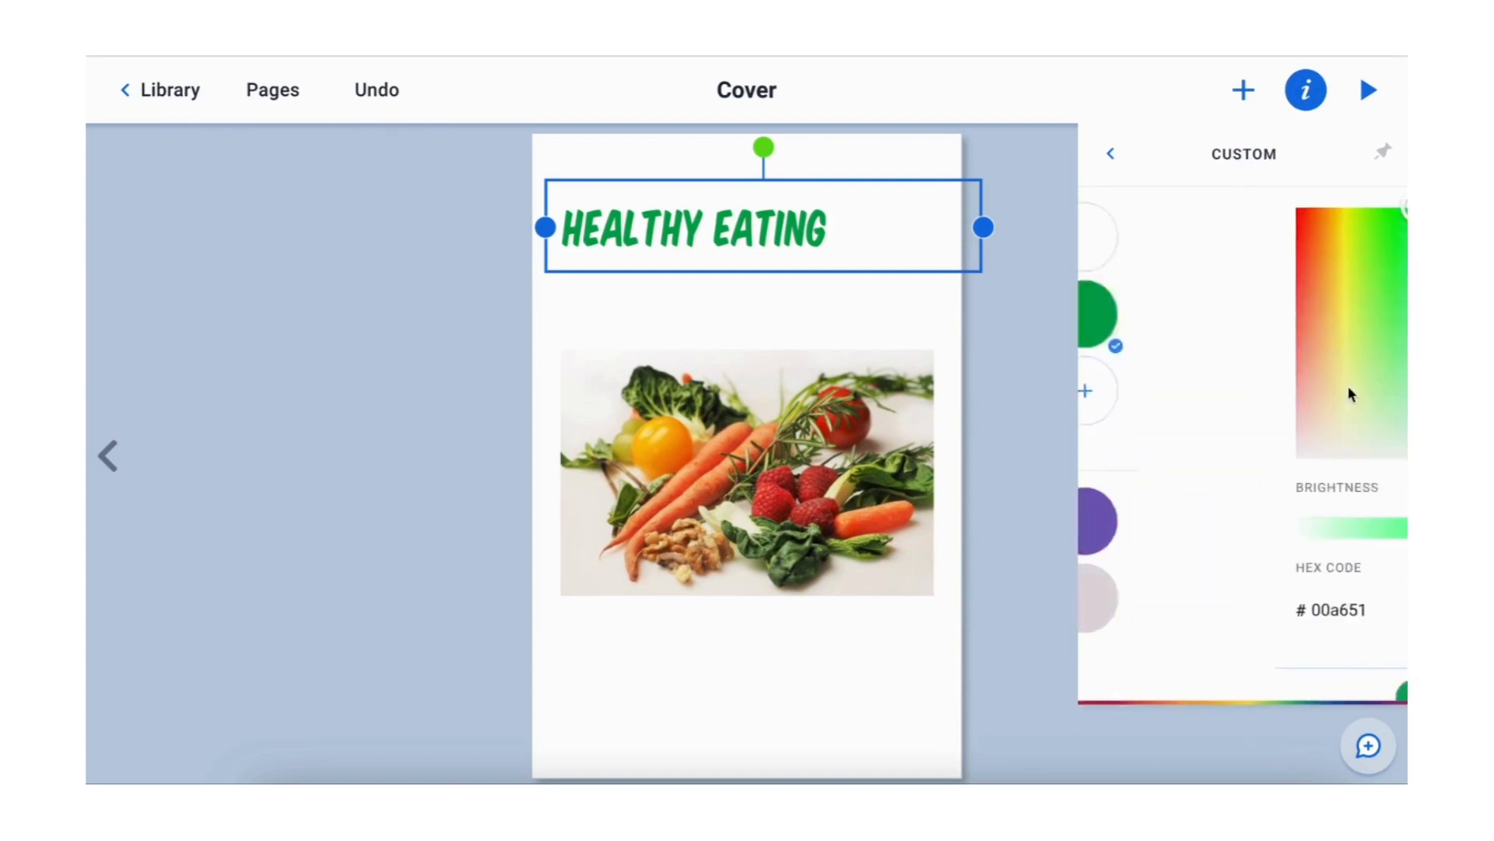
click(1220, 218)
drag(1220, 217, 1230, 270)
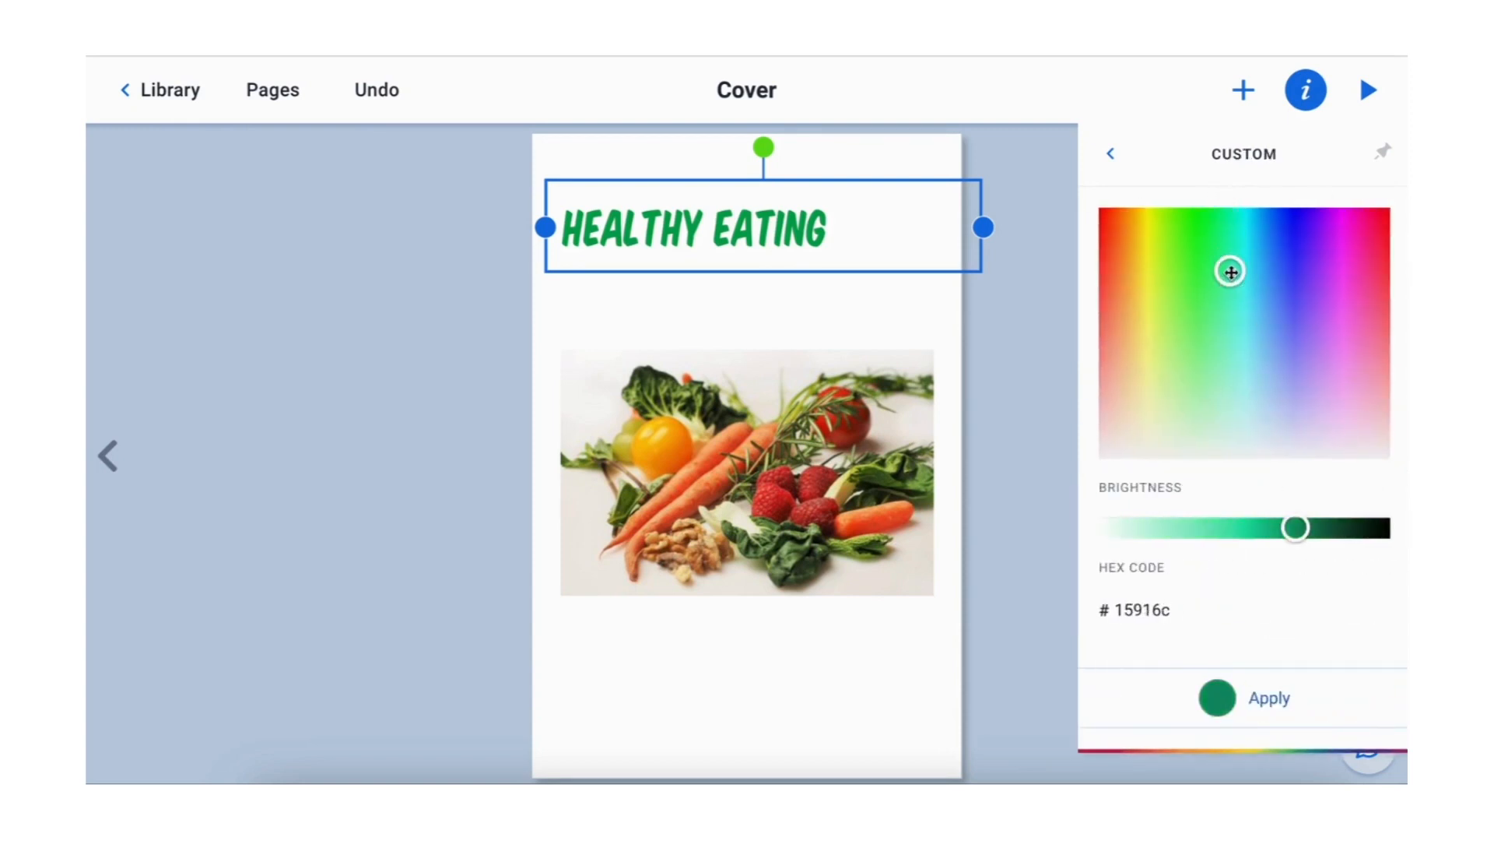
drag(1295, 528, 1237, 529)
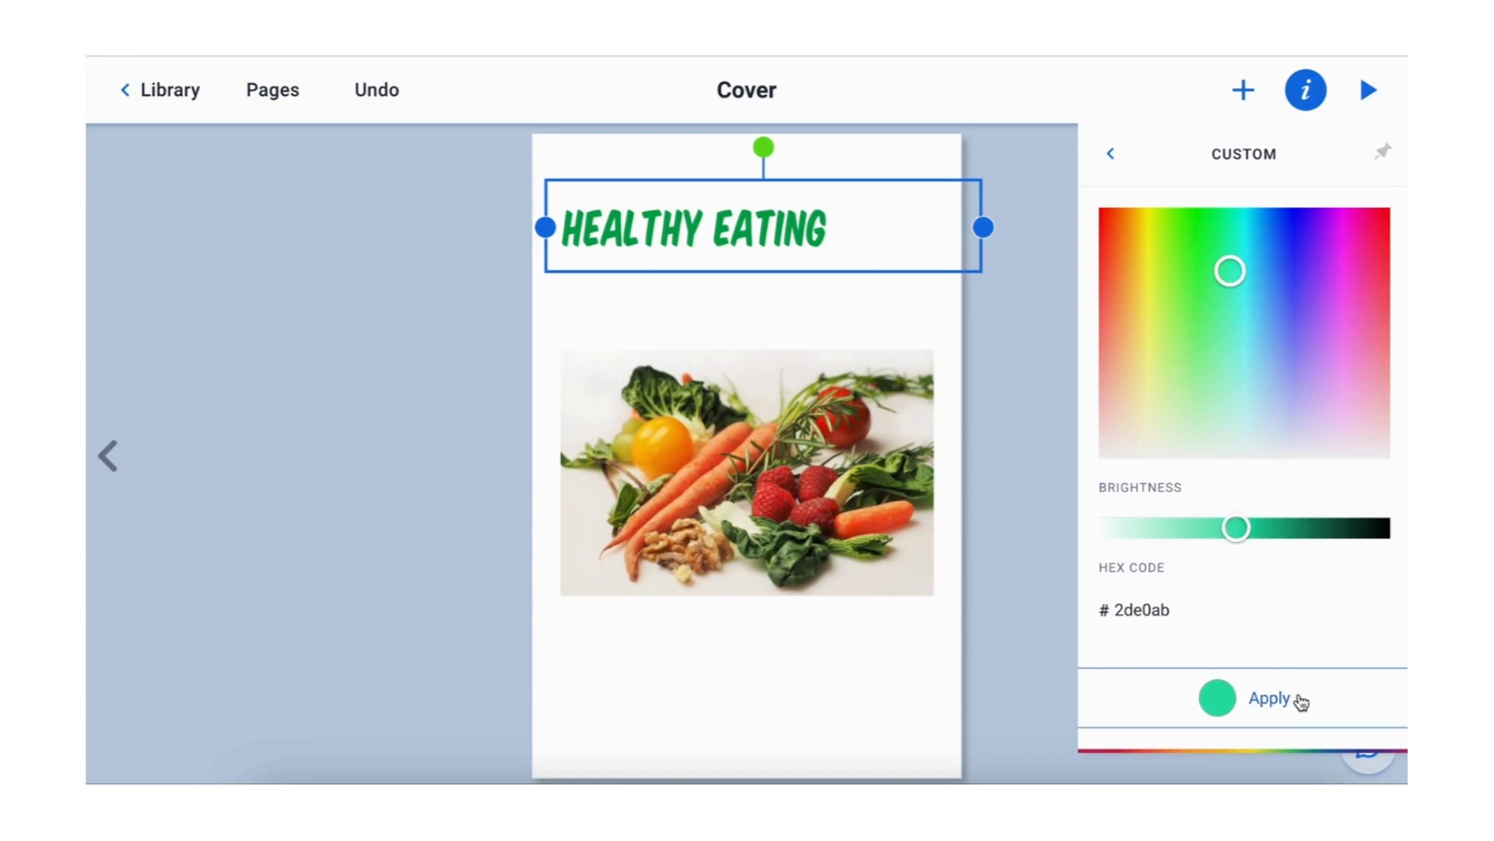
click(1270, 699)
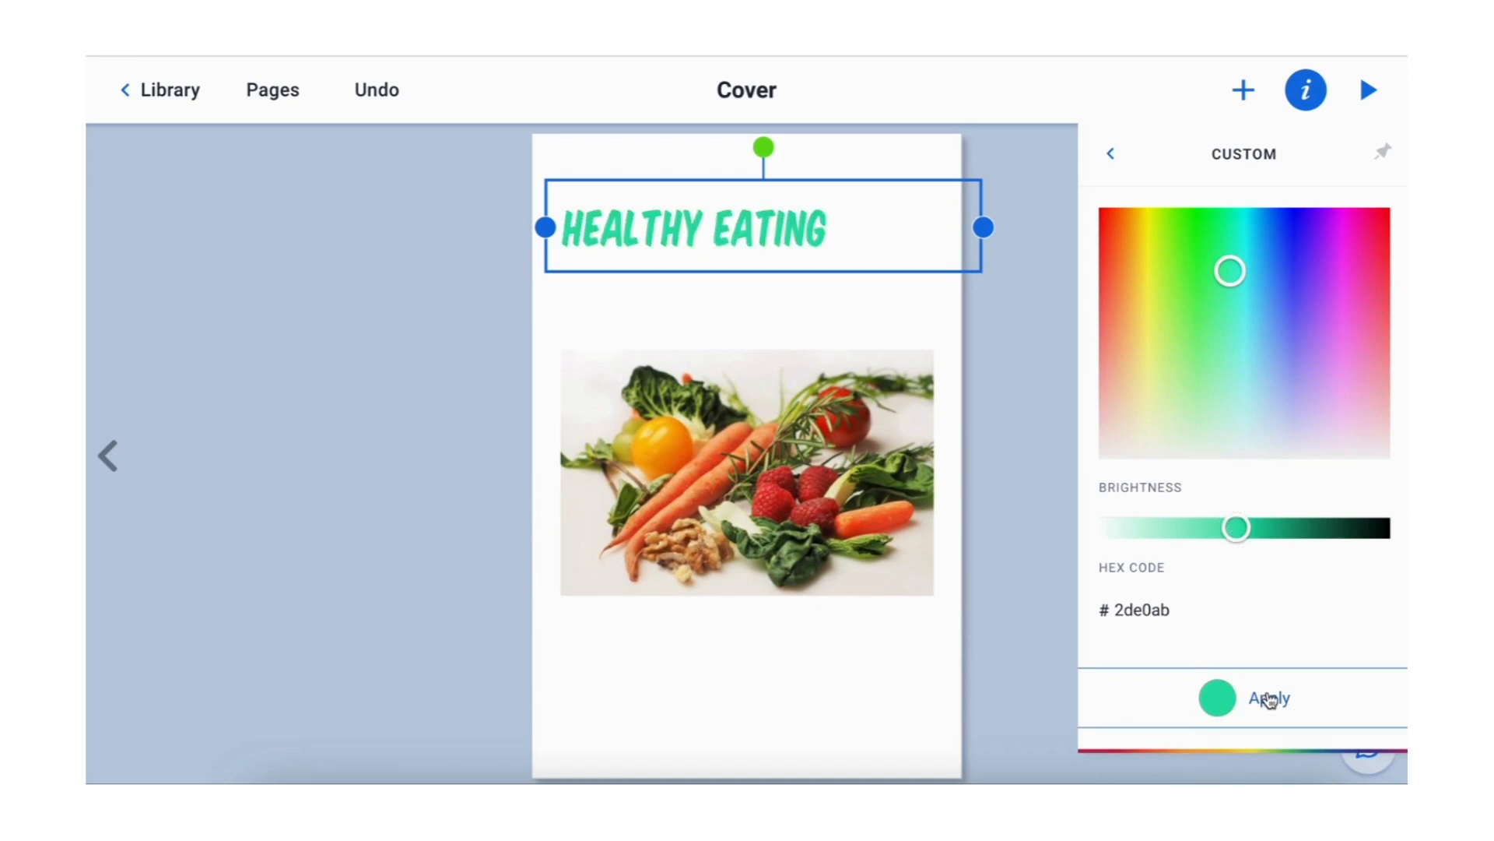
click(1111, 160)
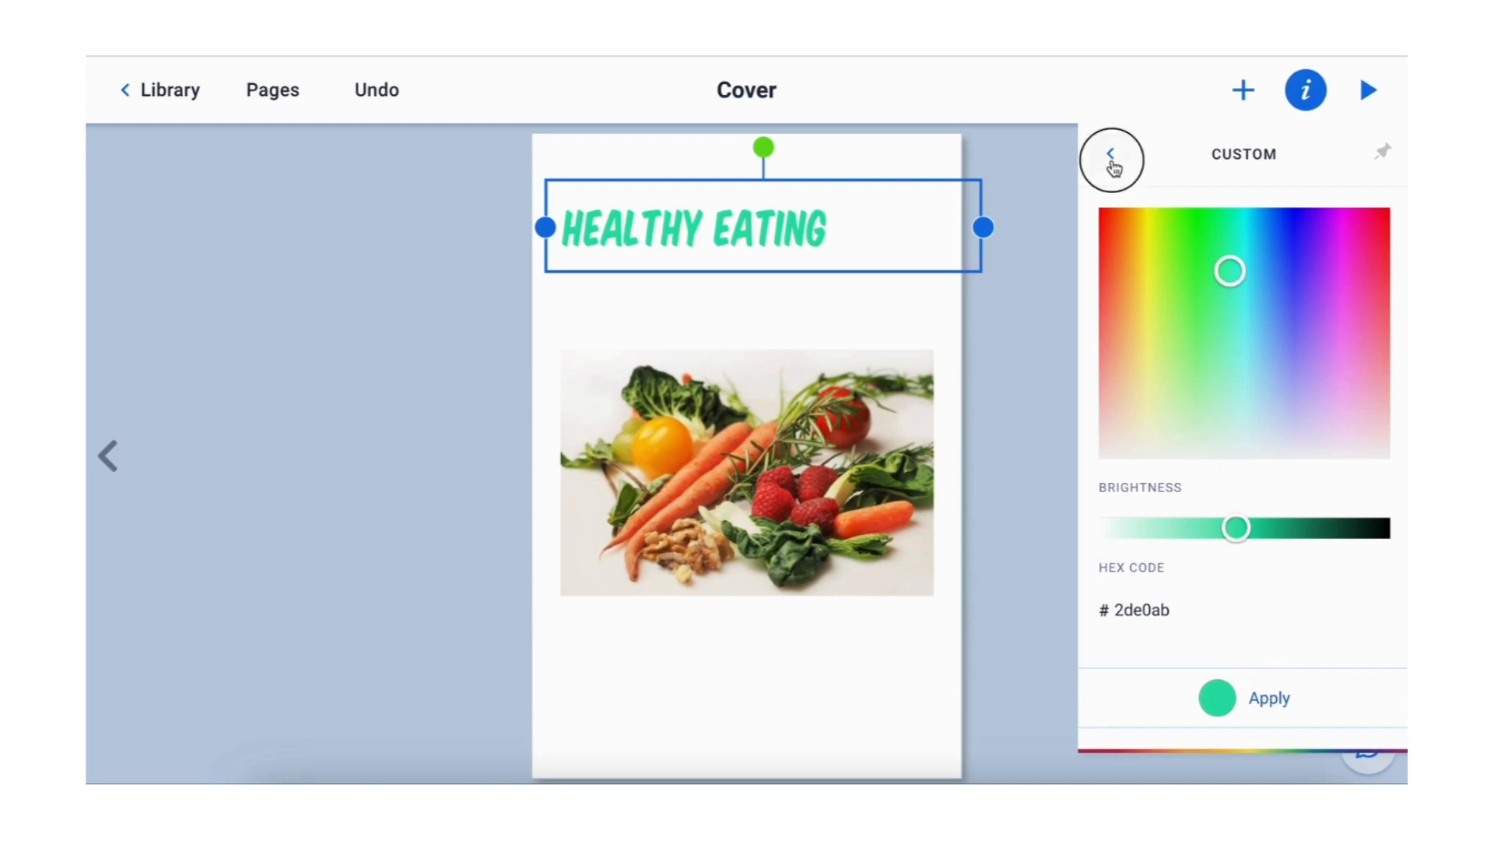
click(1112, 160)
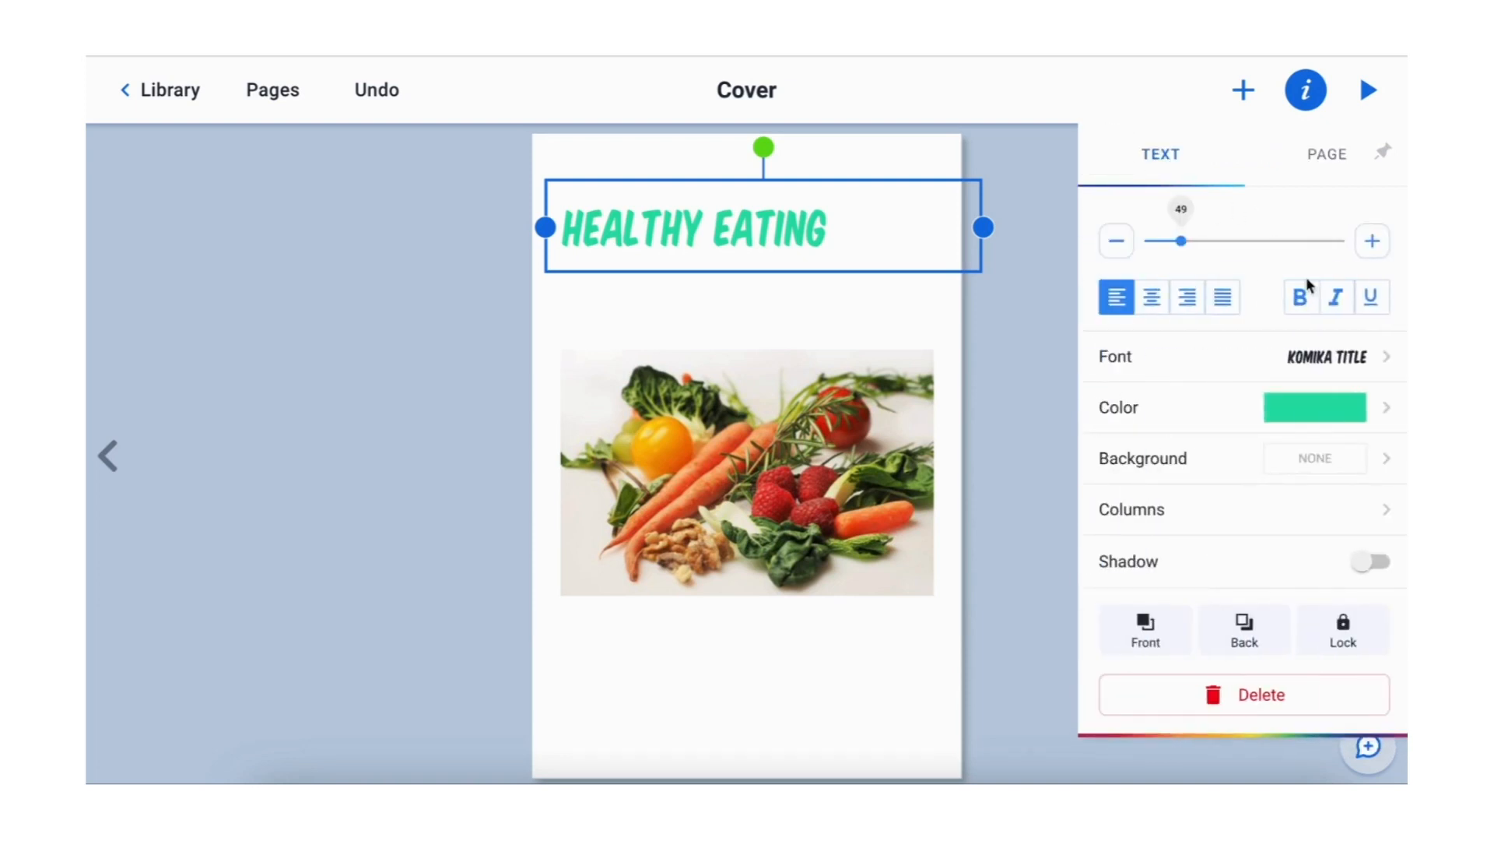
Step: Give the title box the recently used purple as background, and narrow and reposition the box so it sits centred above the photo
click(1340, 477)
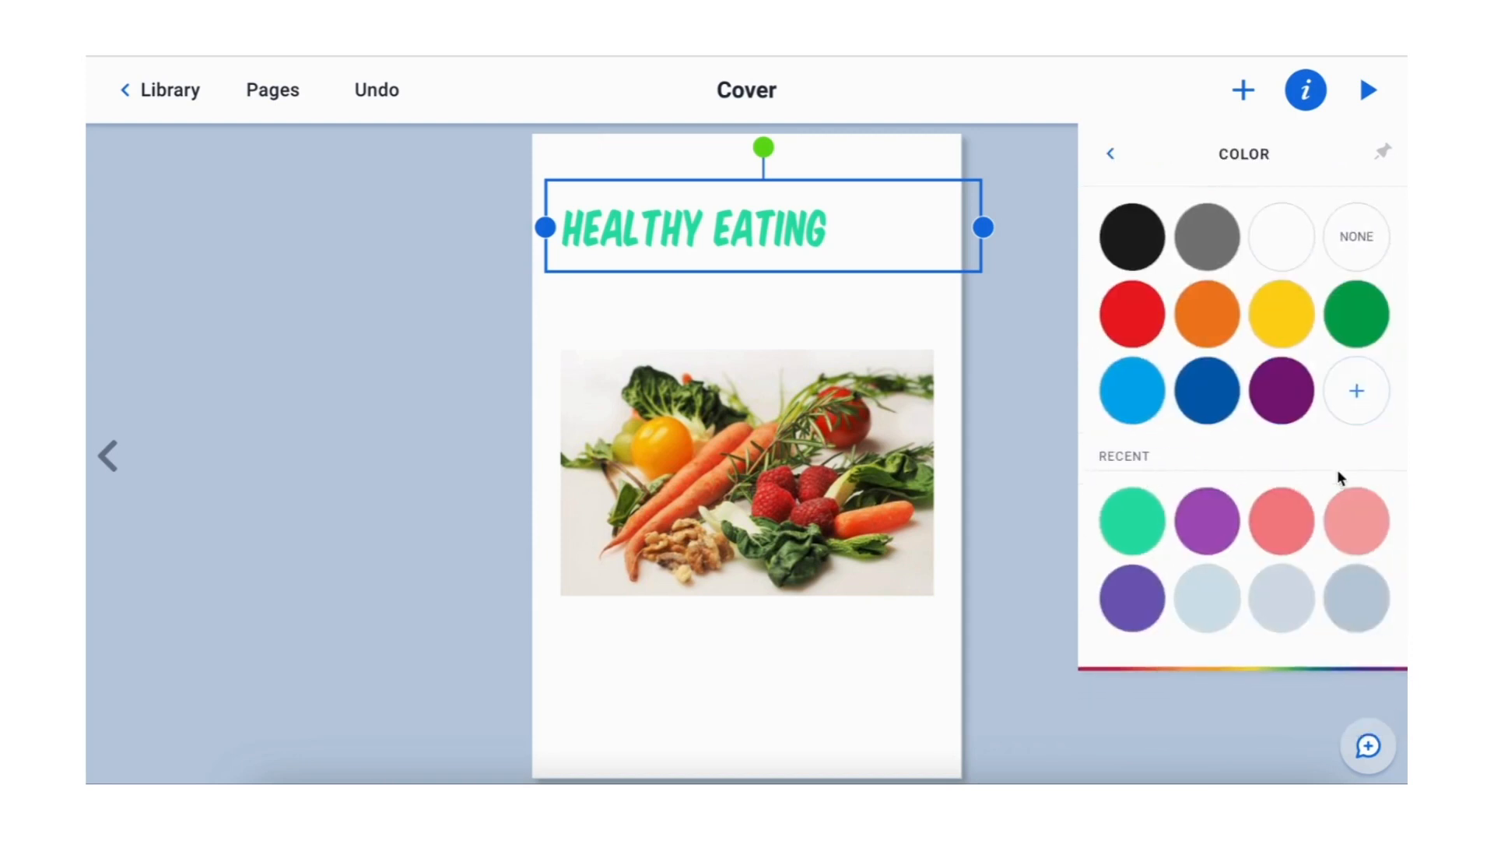
click(1209, 541)
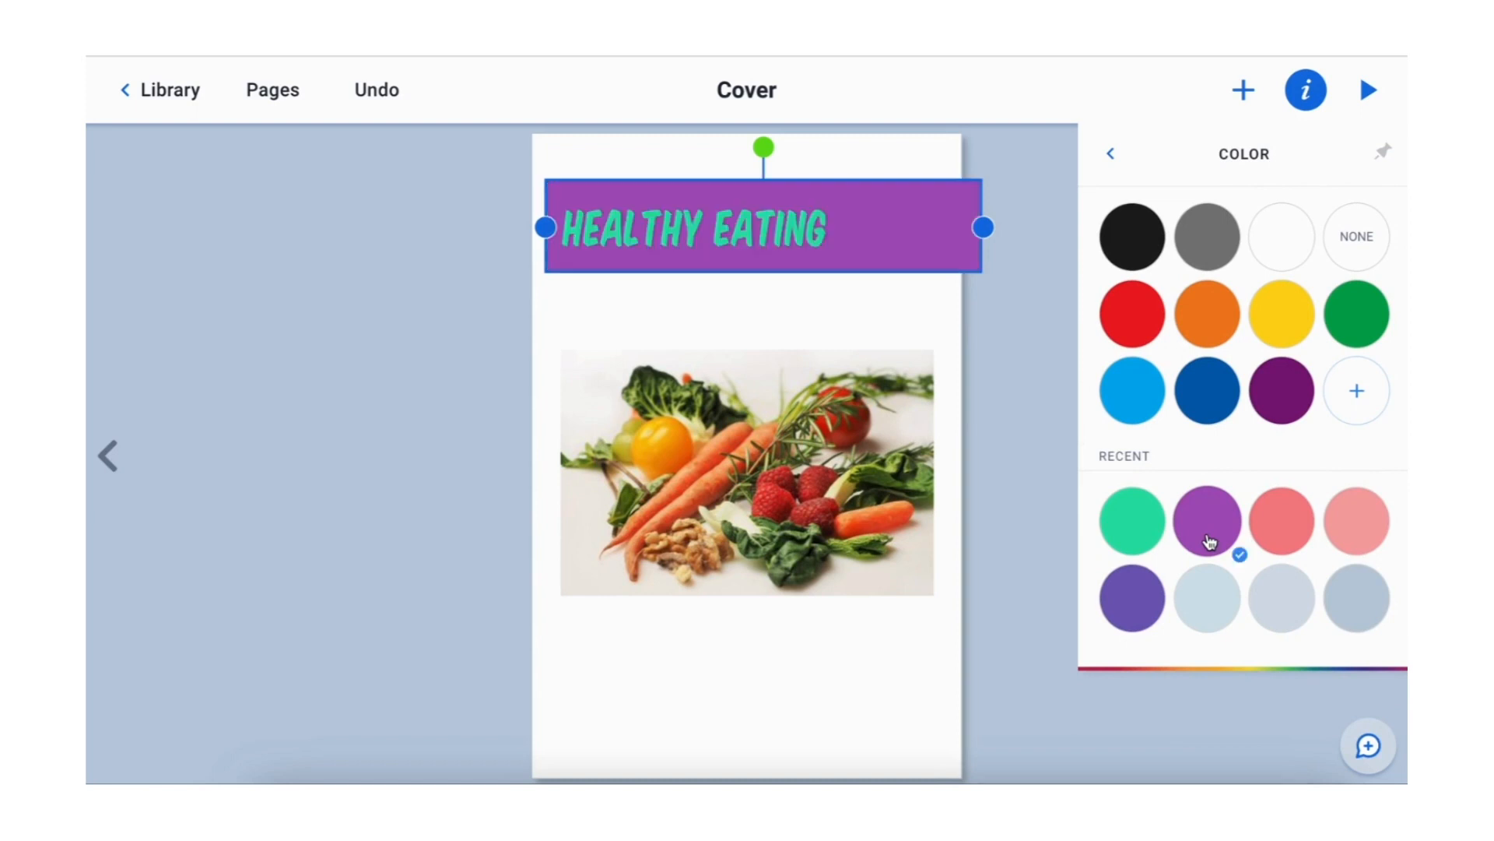
drag(983, 228, 853, 235)
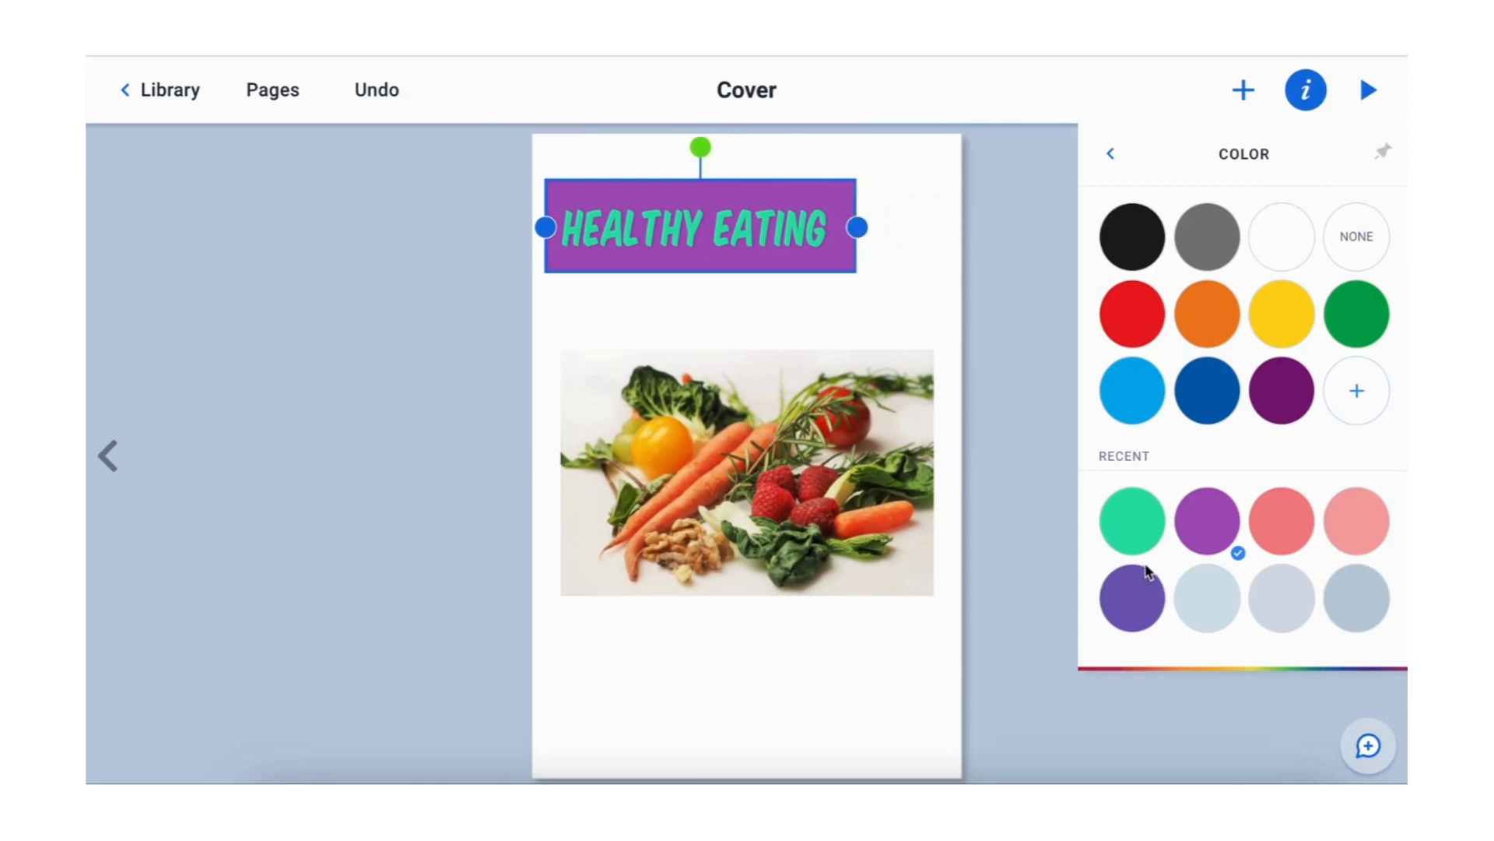
click(1297, 540)
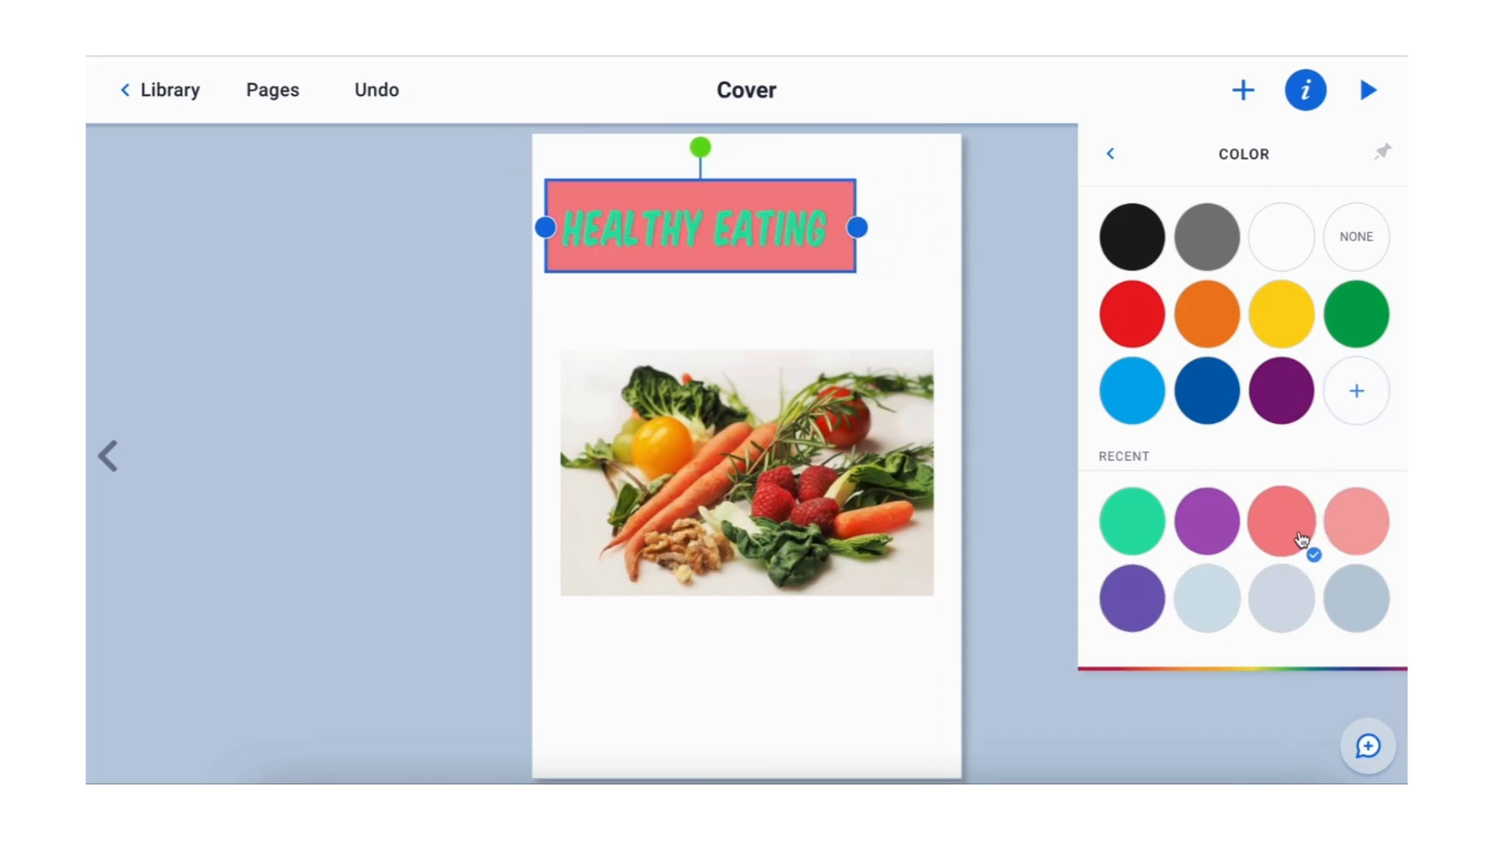
click(1202, 539)
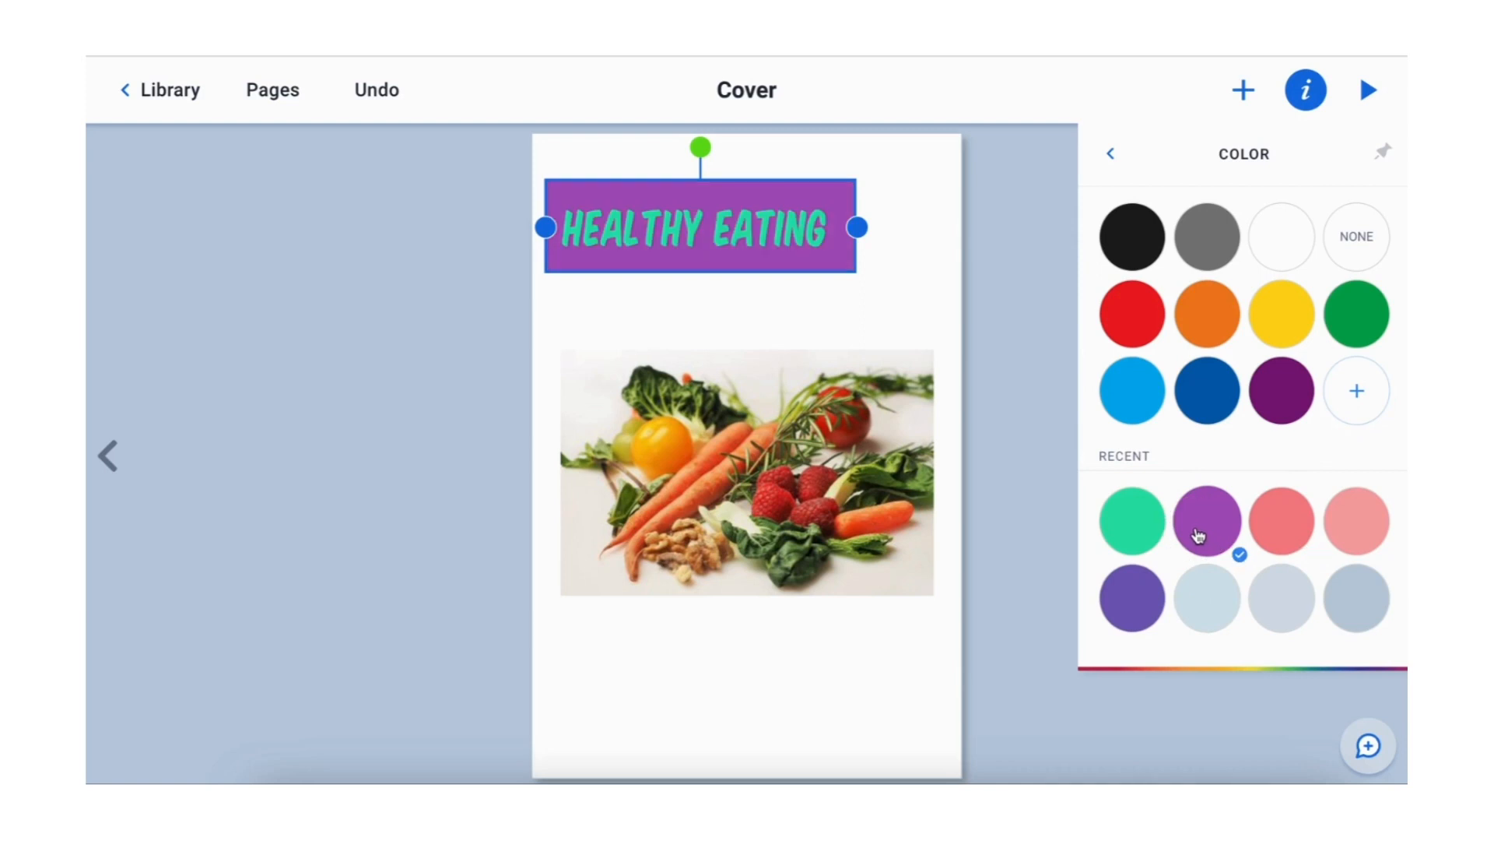
click(1111, 153)
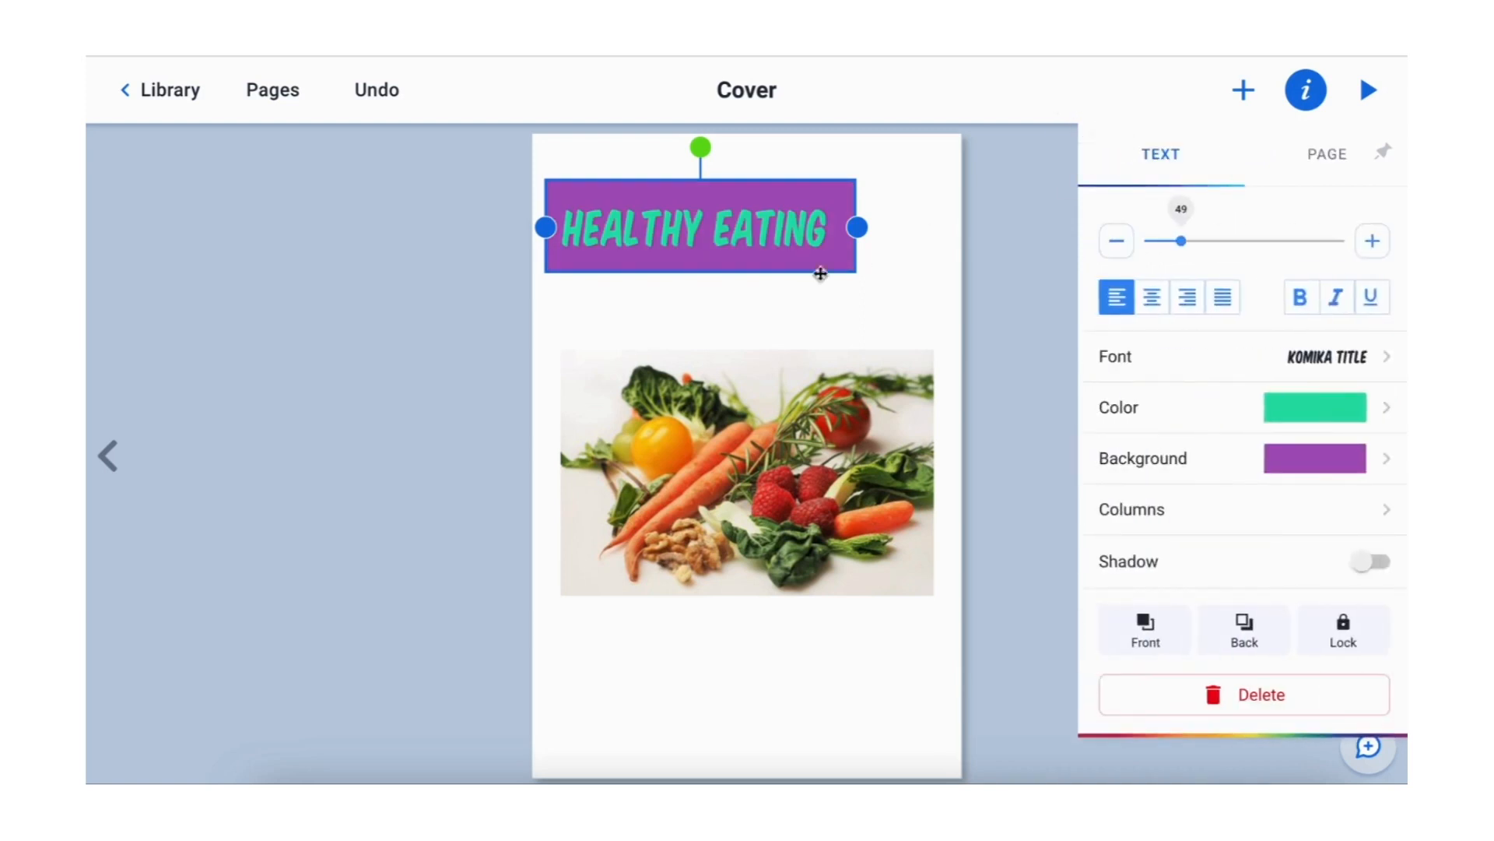
drag(750, 253, 786, 252)
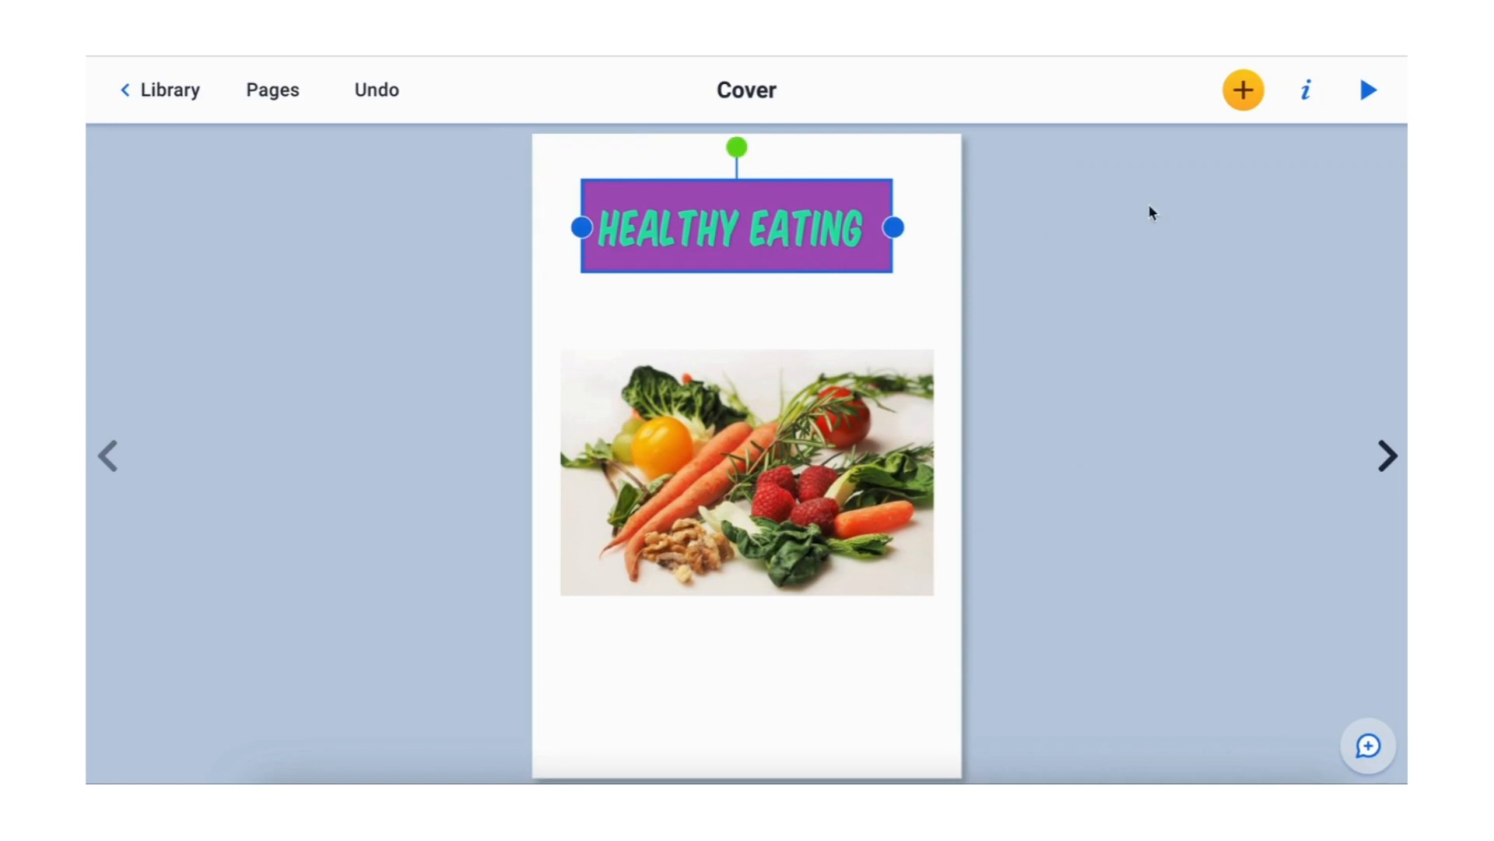
Step: Try two-column and three-column layouts on the title, and restore the single-column layout
click(1309, 91)
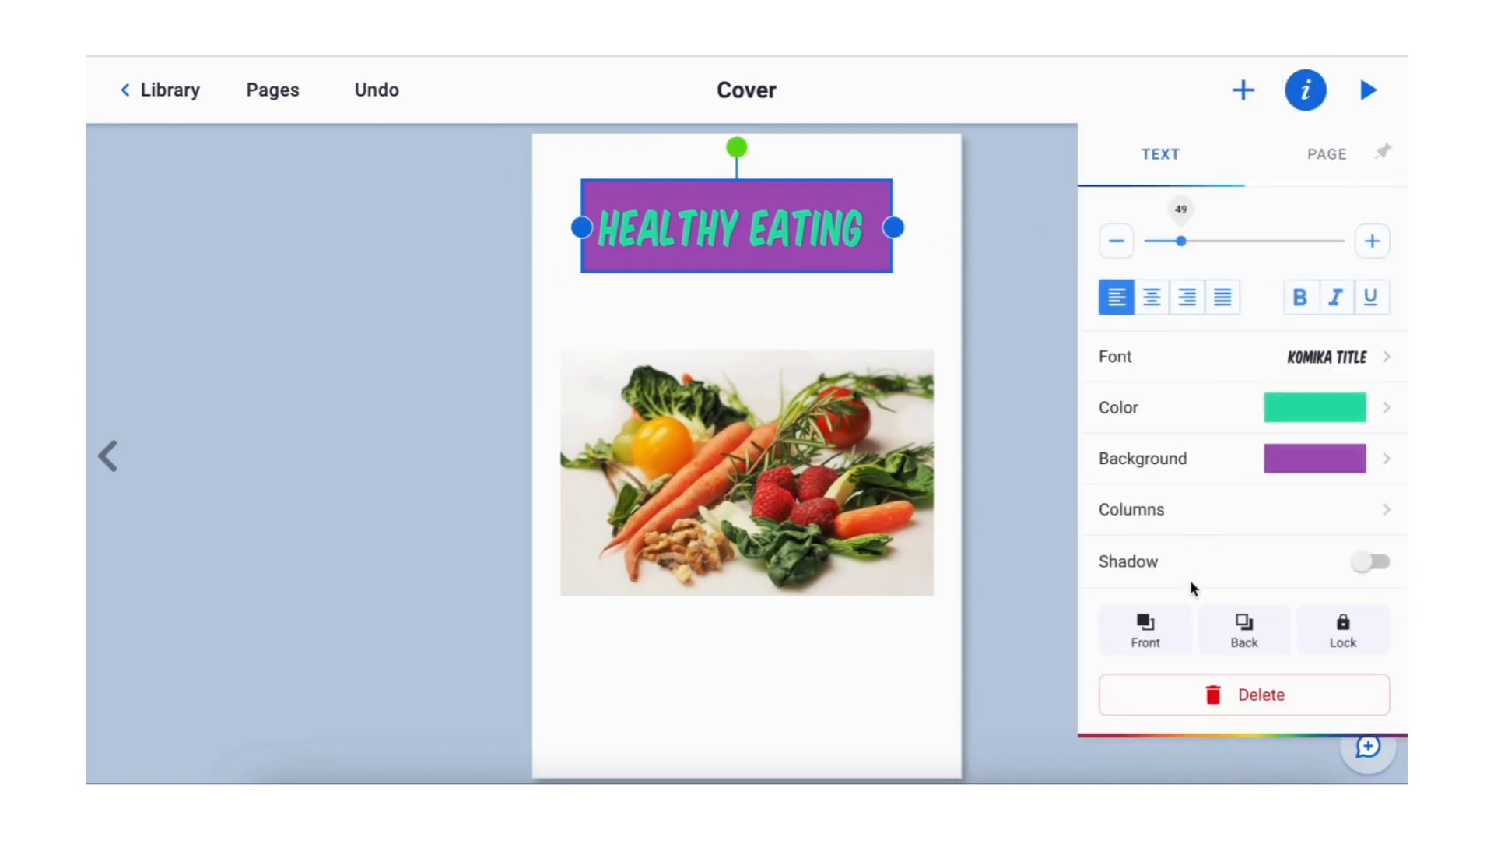
click(1254, 510)
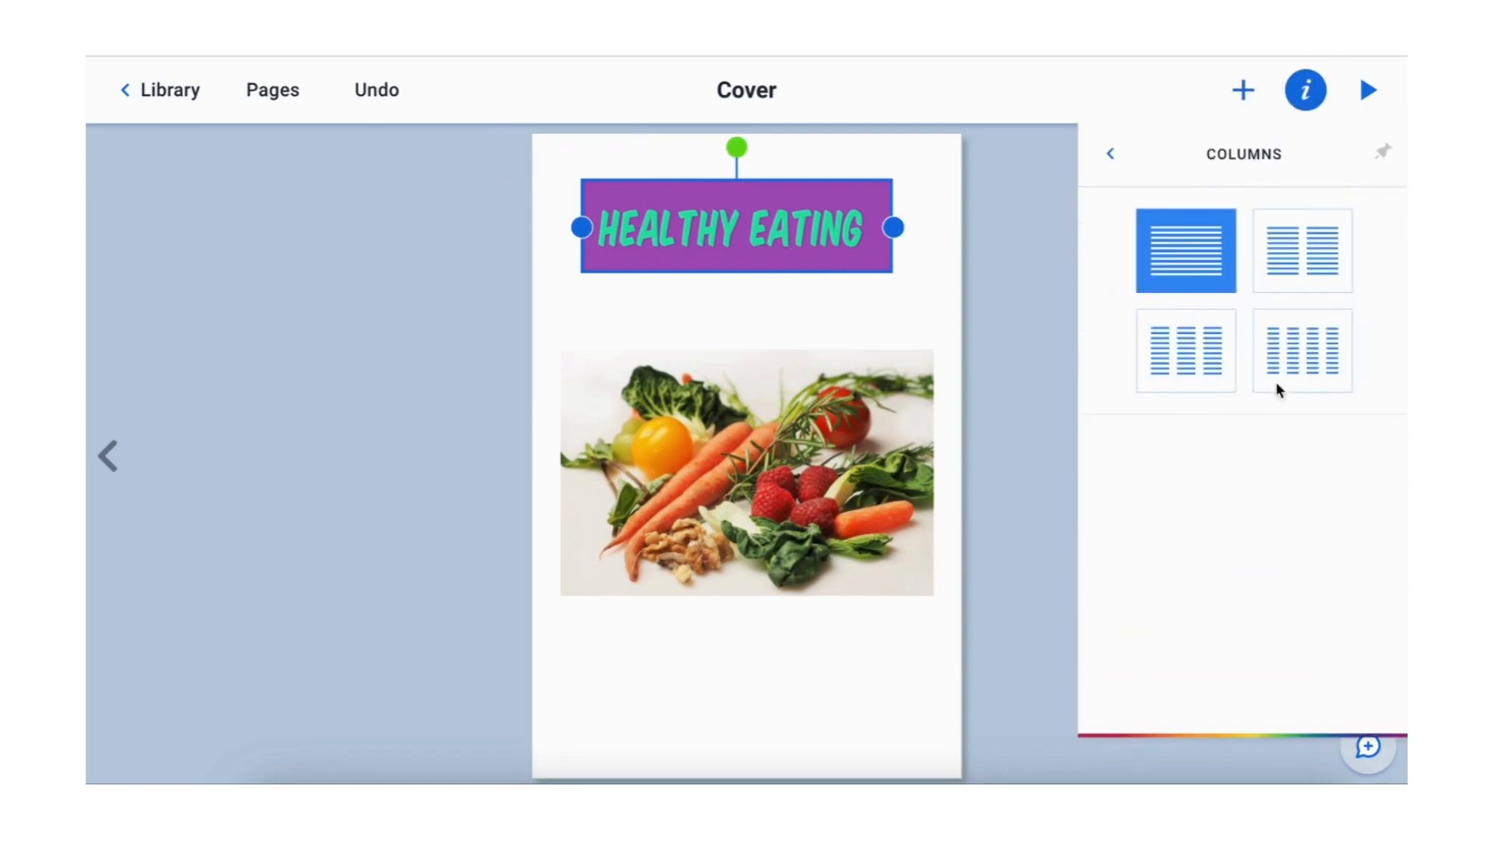
click(1290, 268)
click(1208, 347)
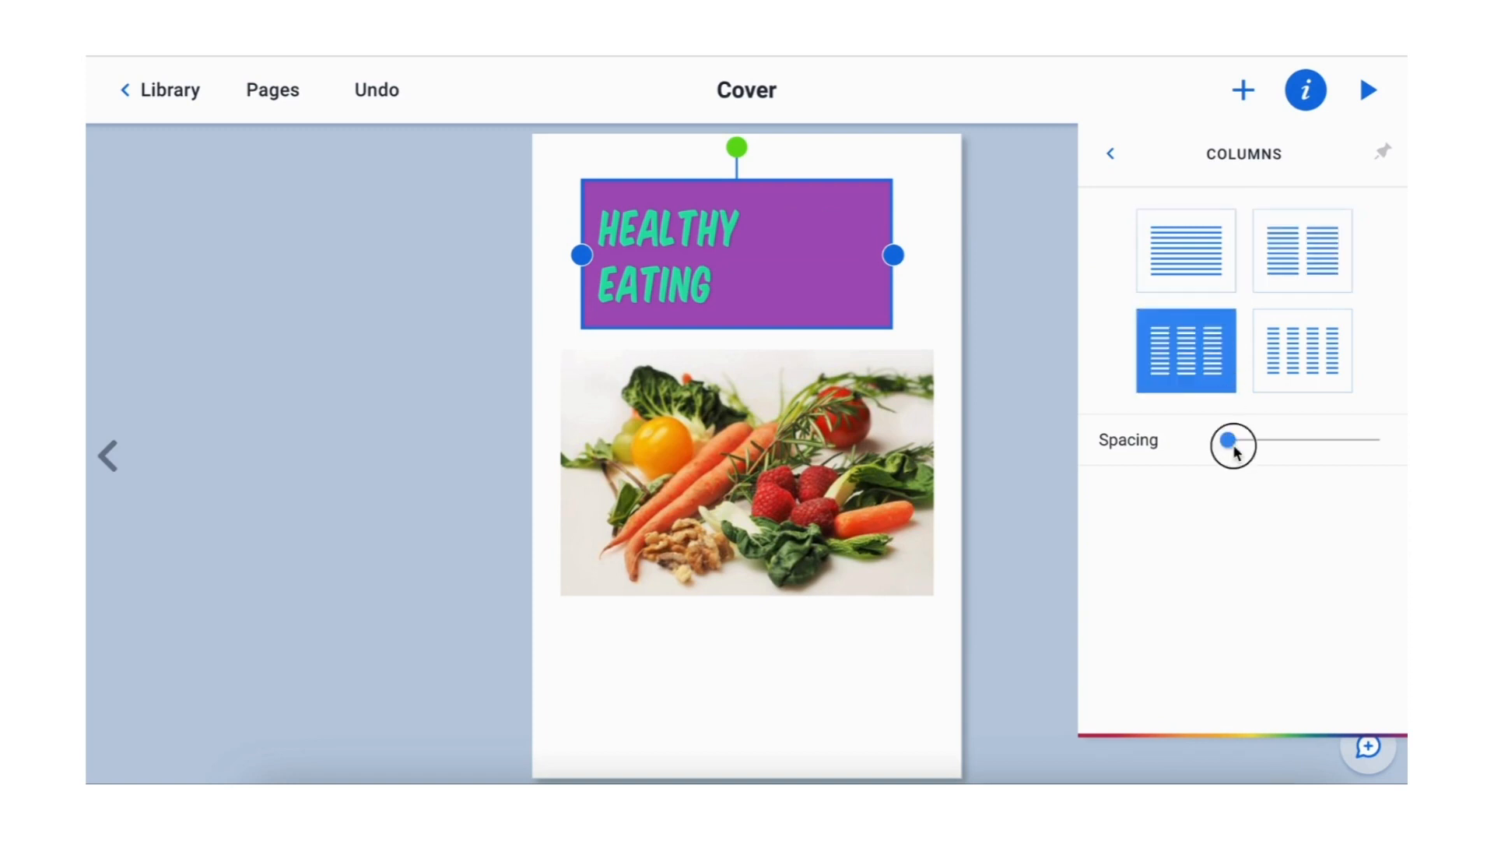
click(1113, 155)
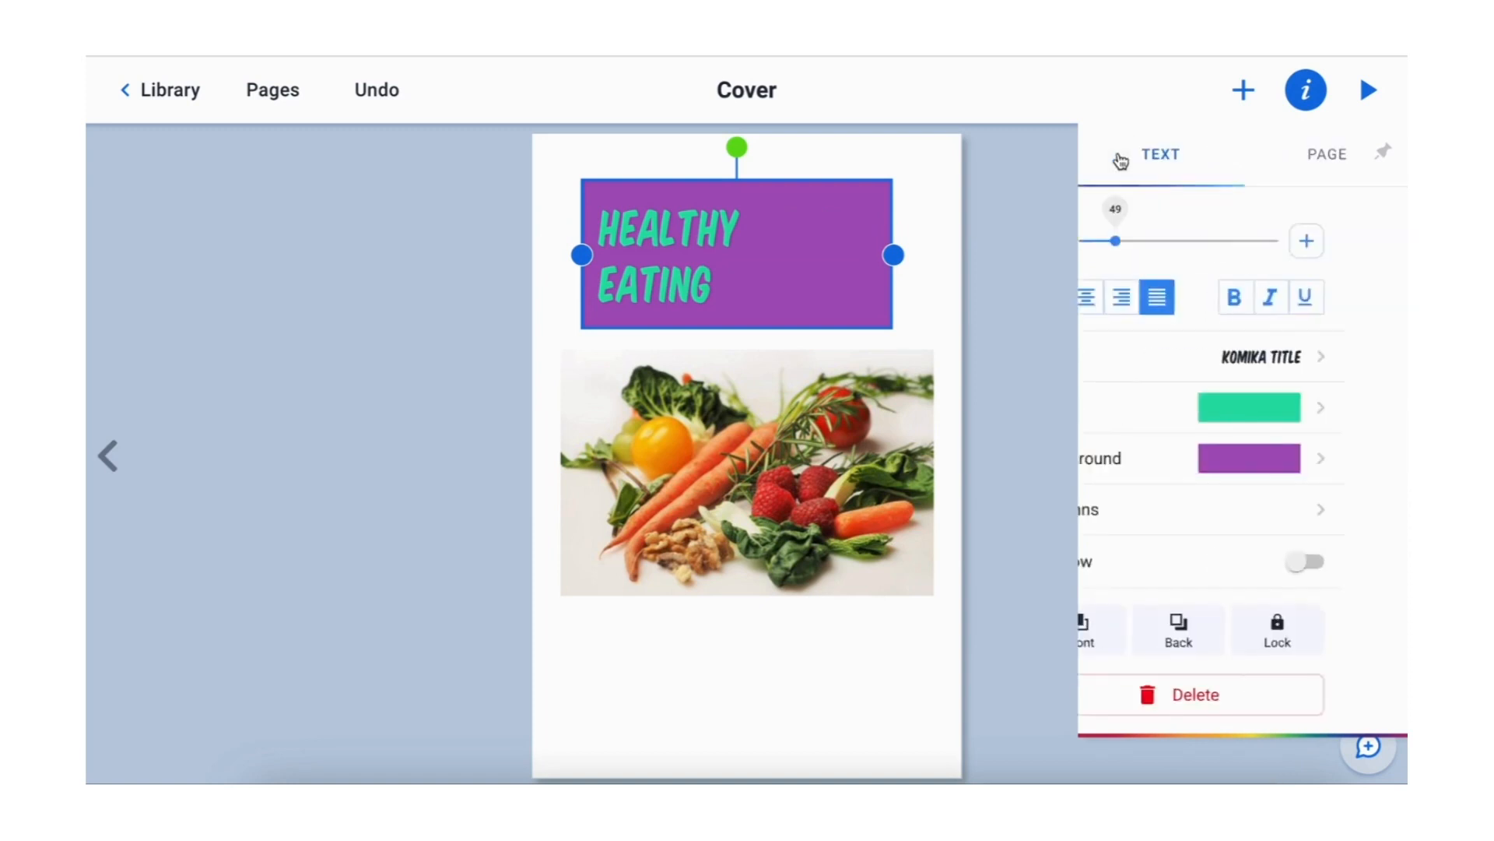
click(1277, 502)
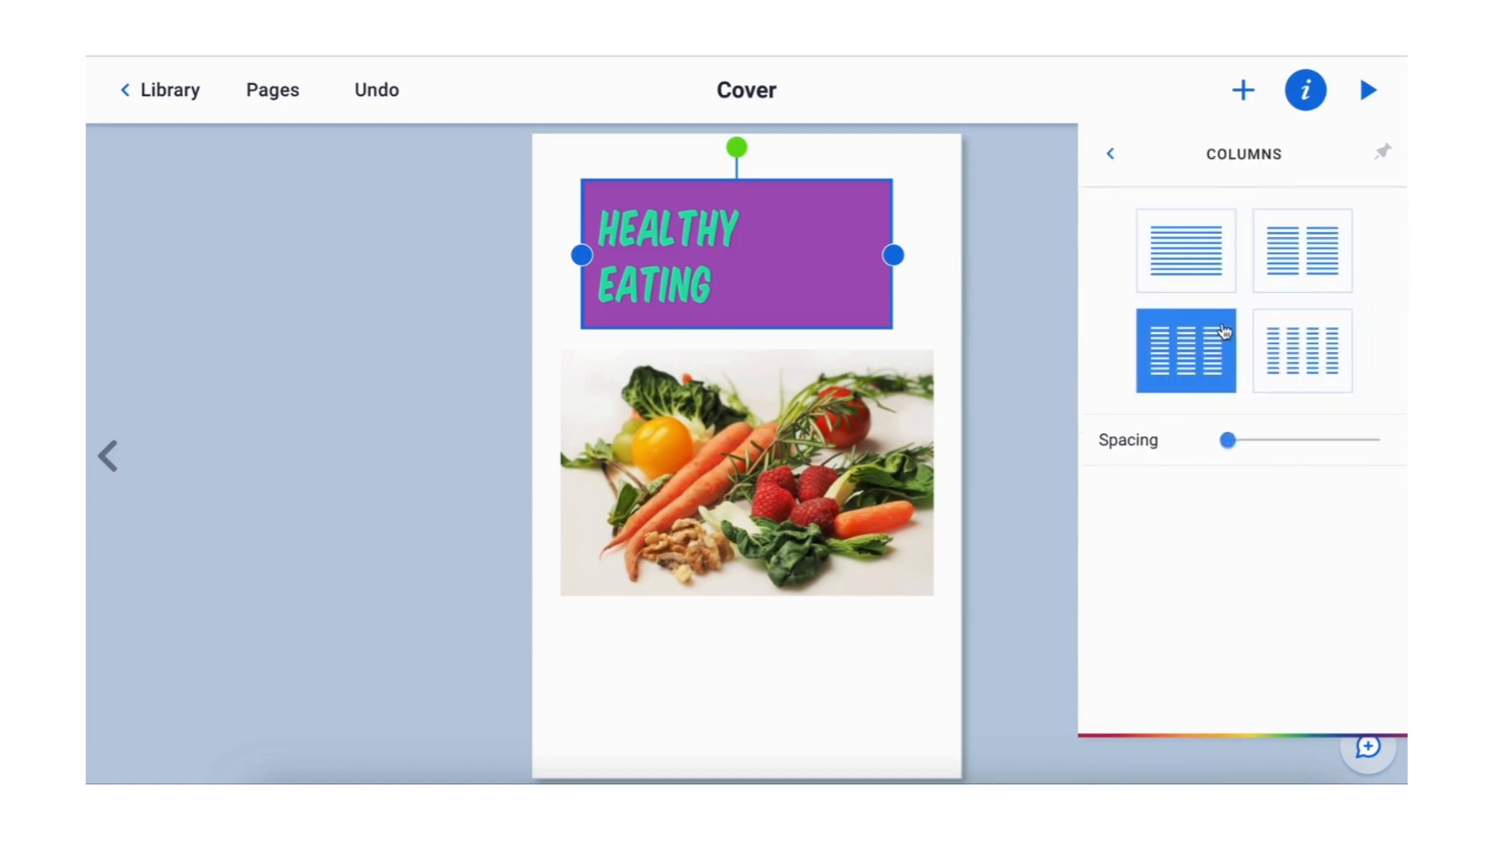
click(1198, 260)
click(1111, 155)
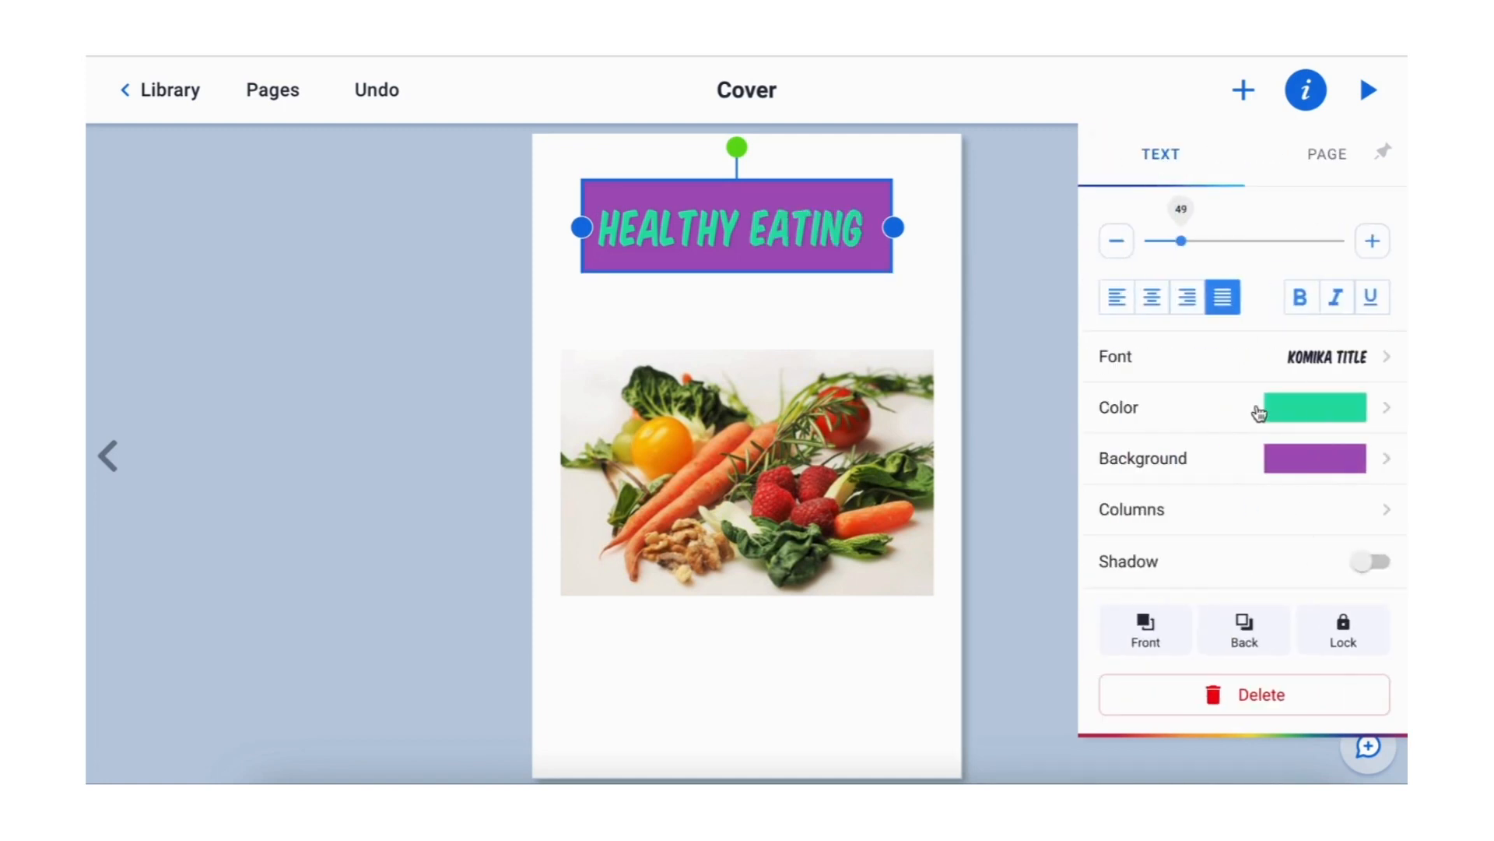
Step: Turn on the shadow for the title, comparing it with and without the effect
click(1368, 564)
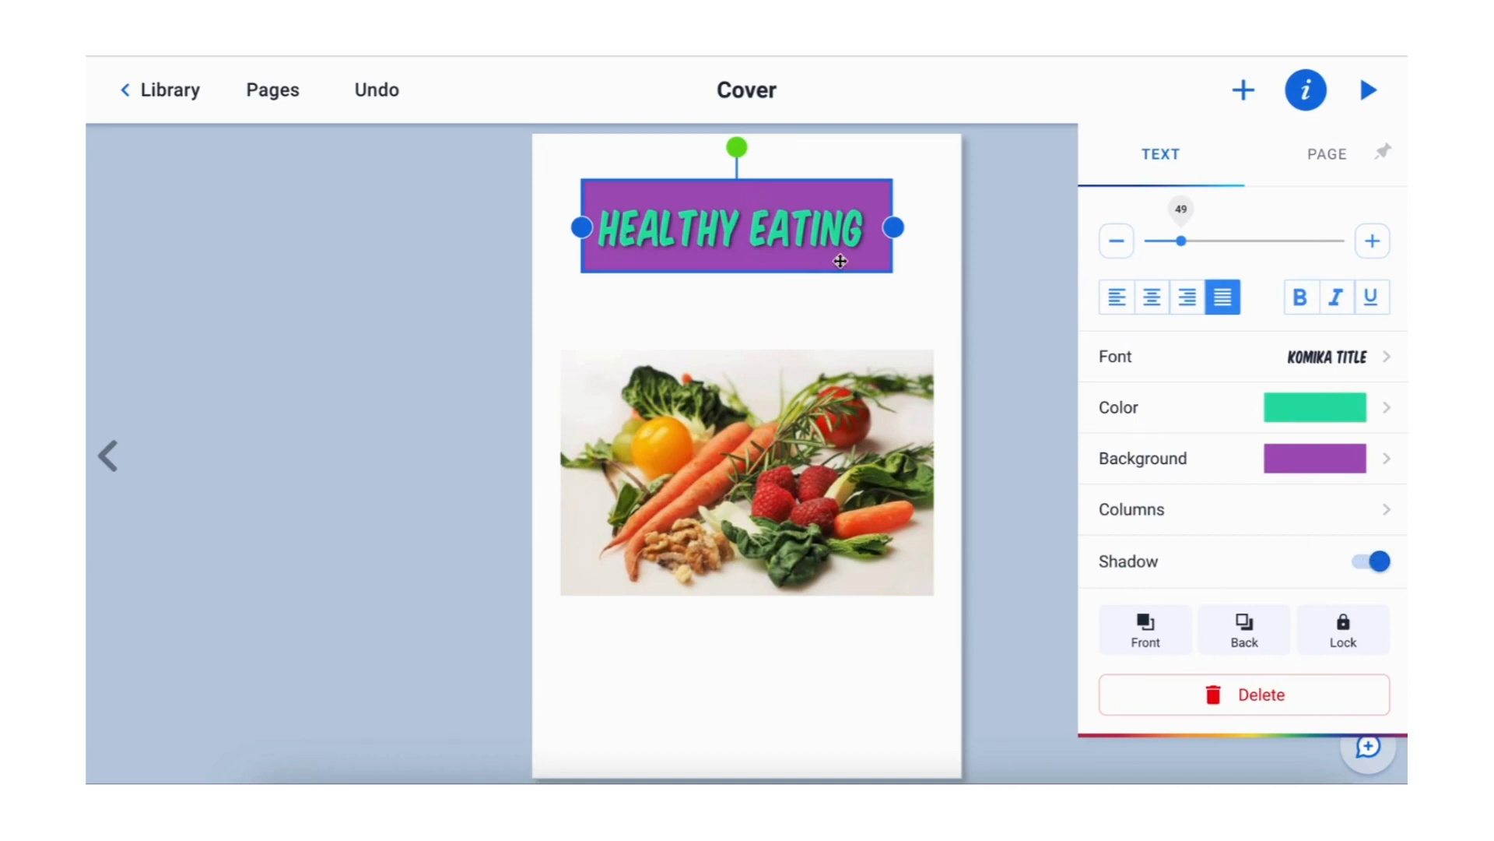
click(1356, 562)
click(1357, 564)
Step: Lock the title, try to move it on the cover, and deselect it
click(1344, 643)
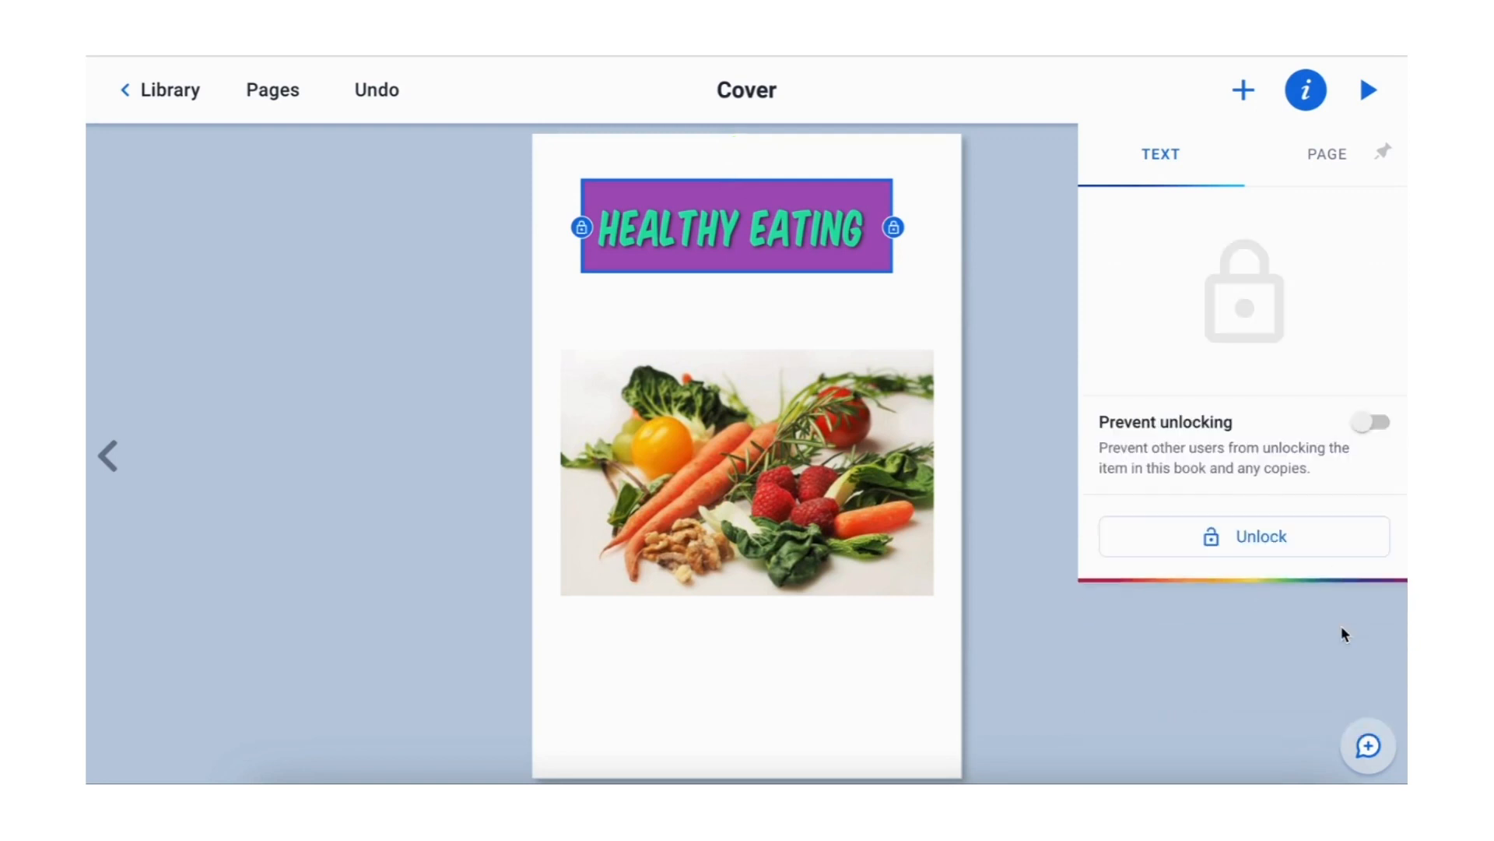
drag(802, 246, 751, 271)
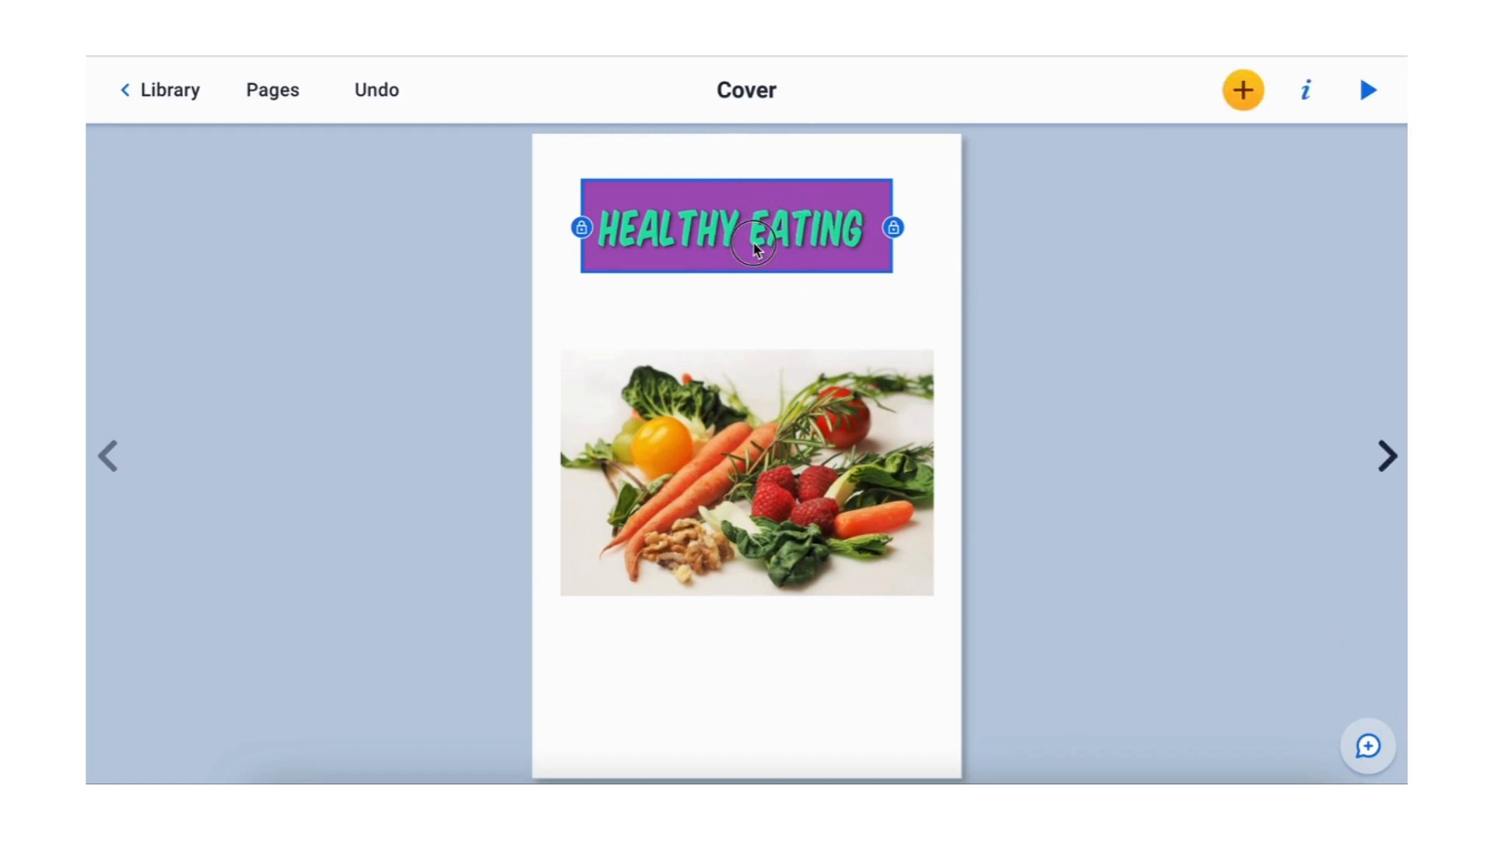
mouse_move(777, 210)
mouse_down()
mouse_move(752, 266)
mouse_move(699, 235)
mouse_move(755, 258)
mouse_move(800, 249)
mouse_move(794, 300)
mouse_move(765, 221)
mouse_up()
click(908, 335)
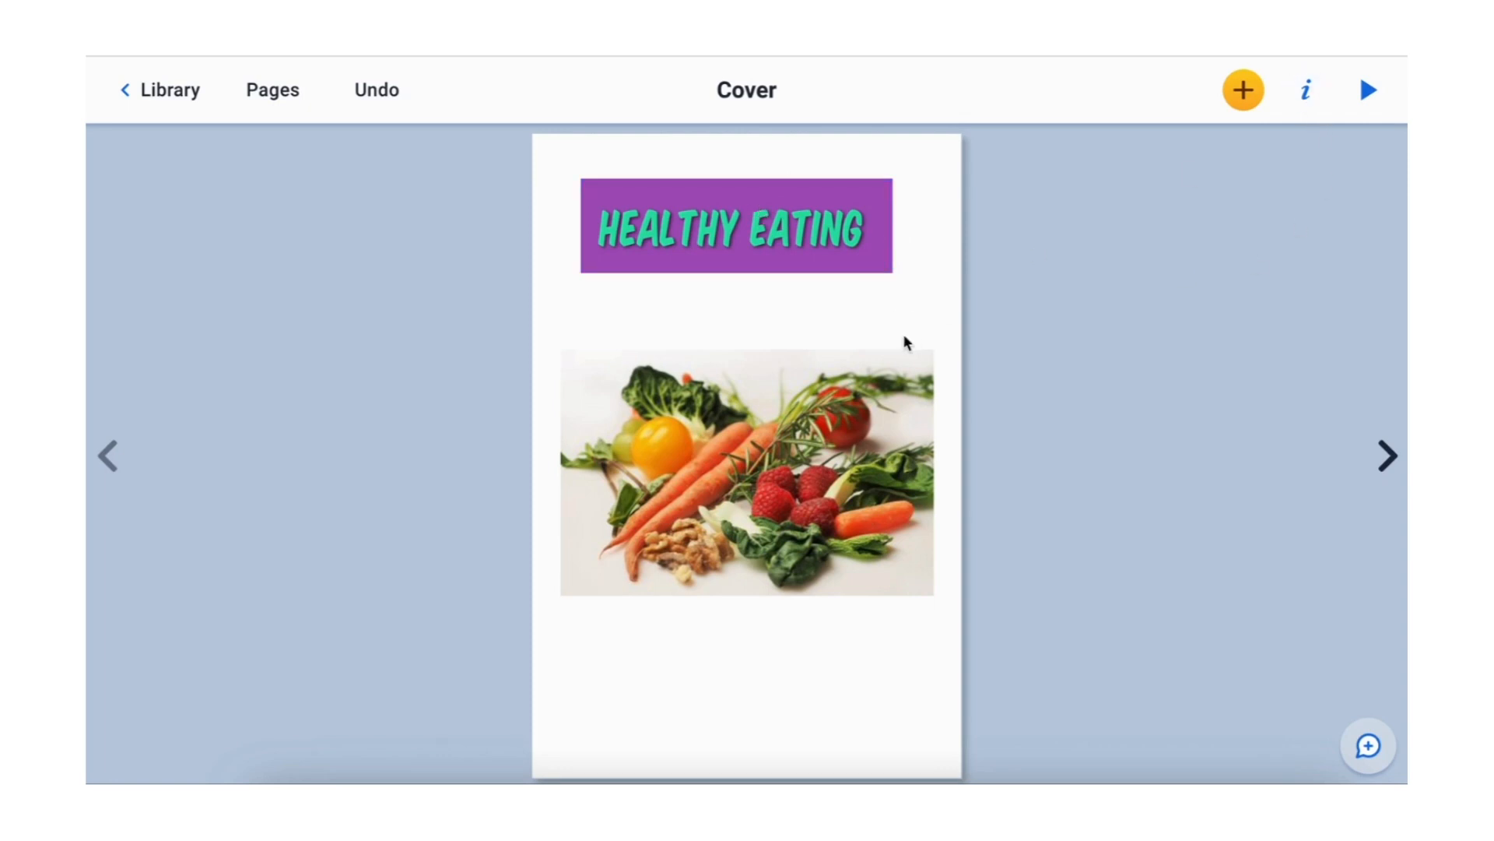
Step: Unlock the HEALTHY EATING title and deselect it
click(805, 242)
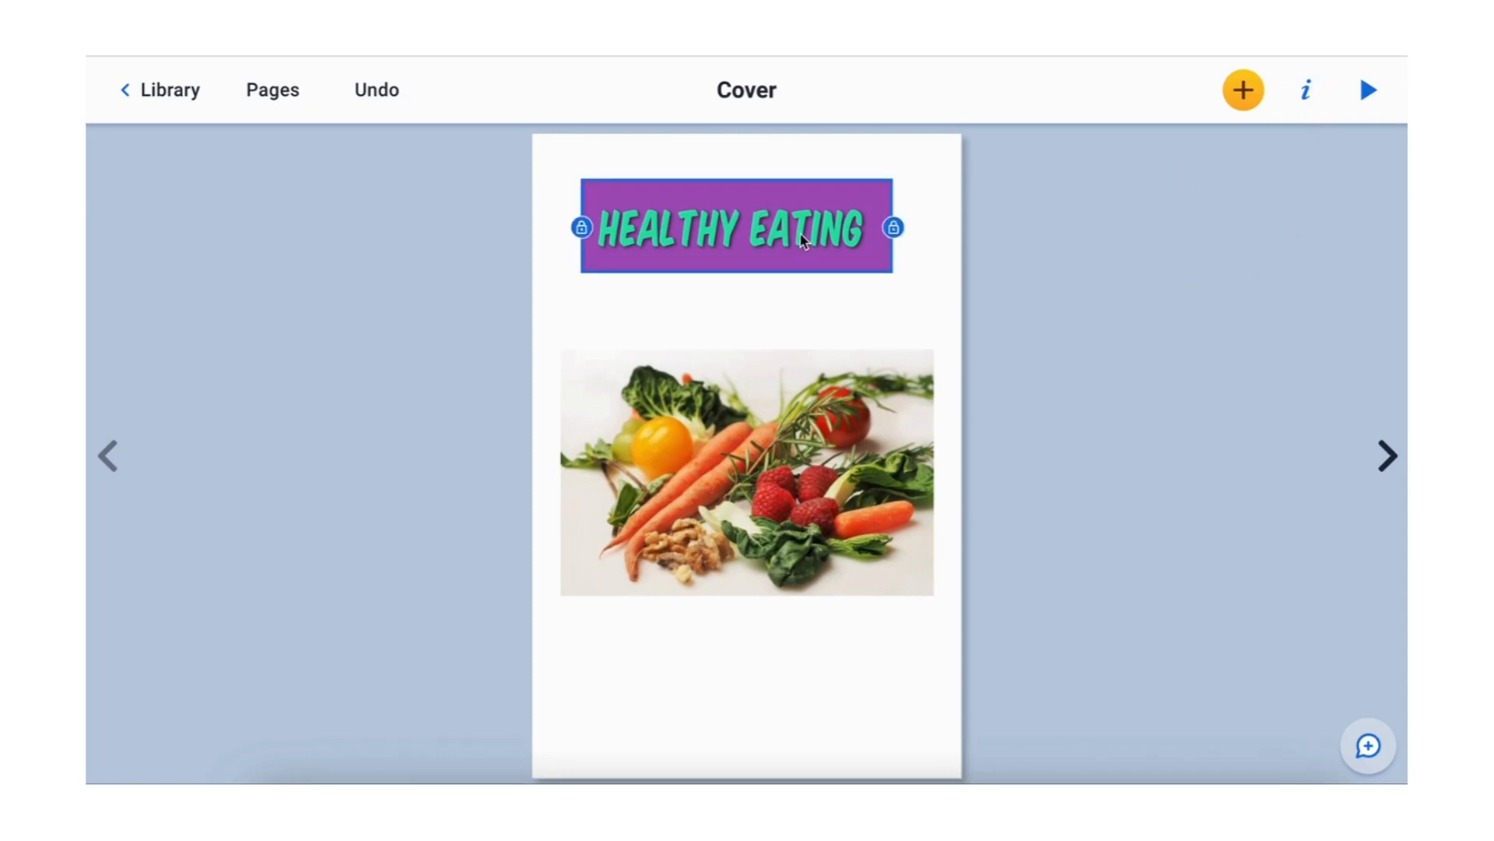
click(1312, 96)
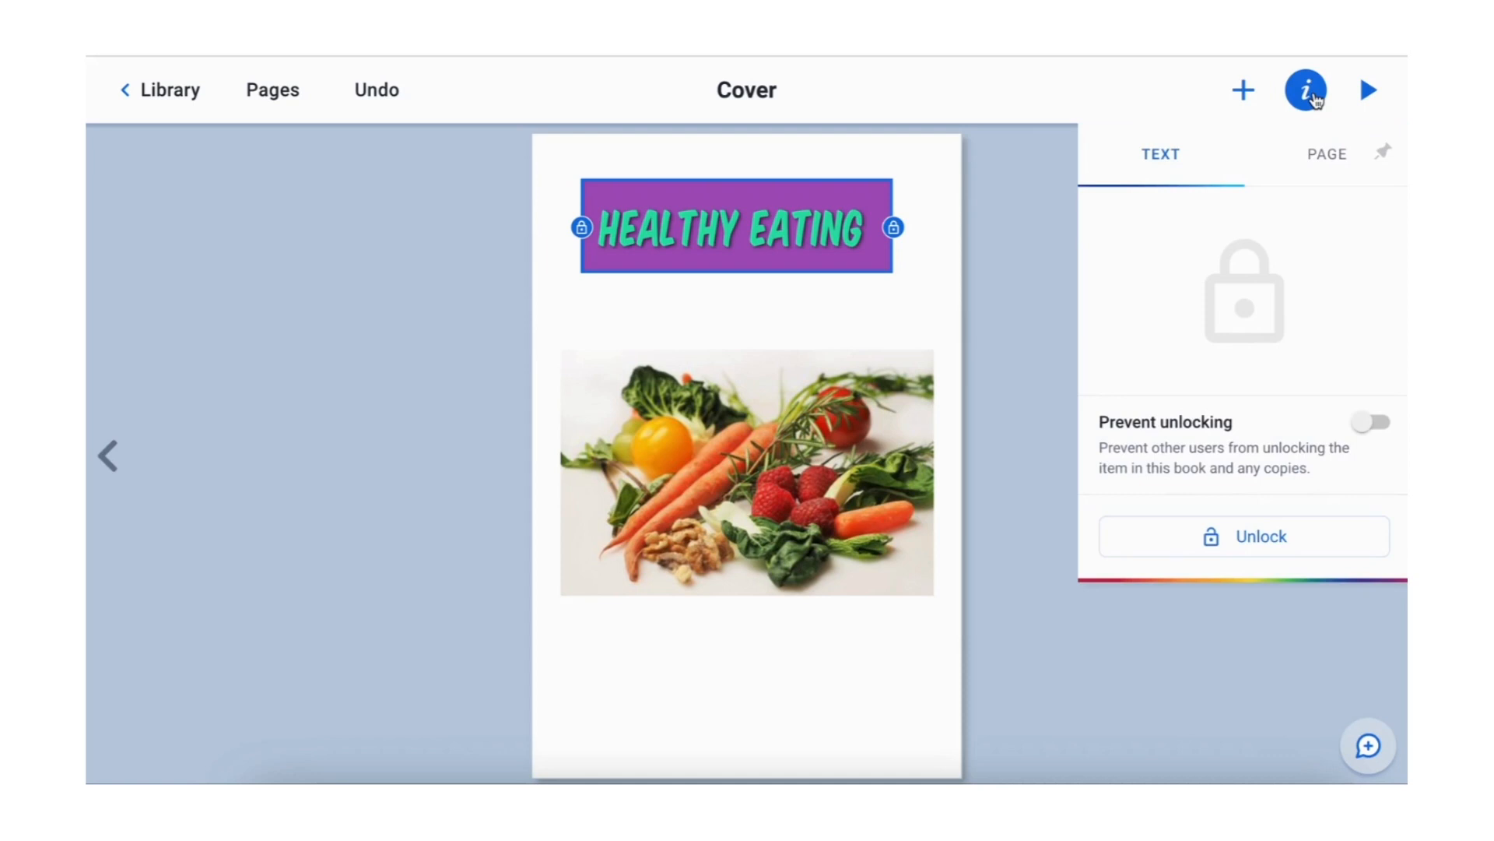
click(1209, 539)
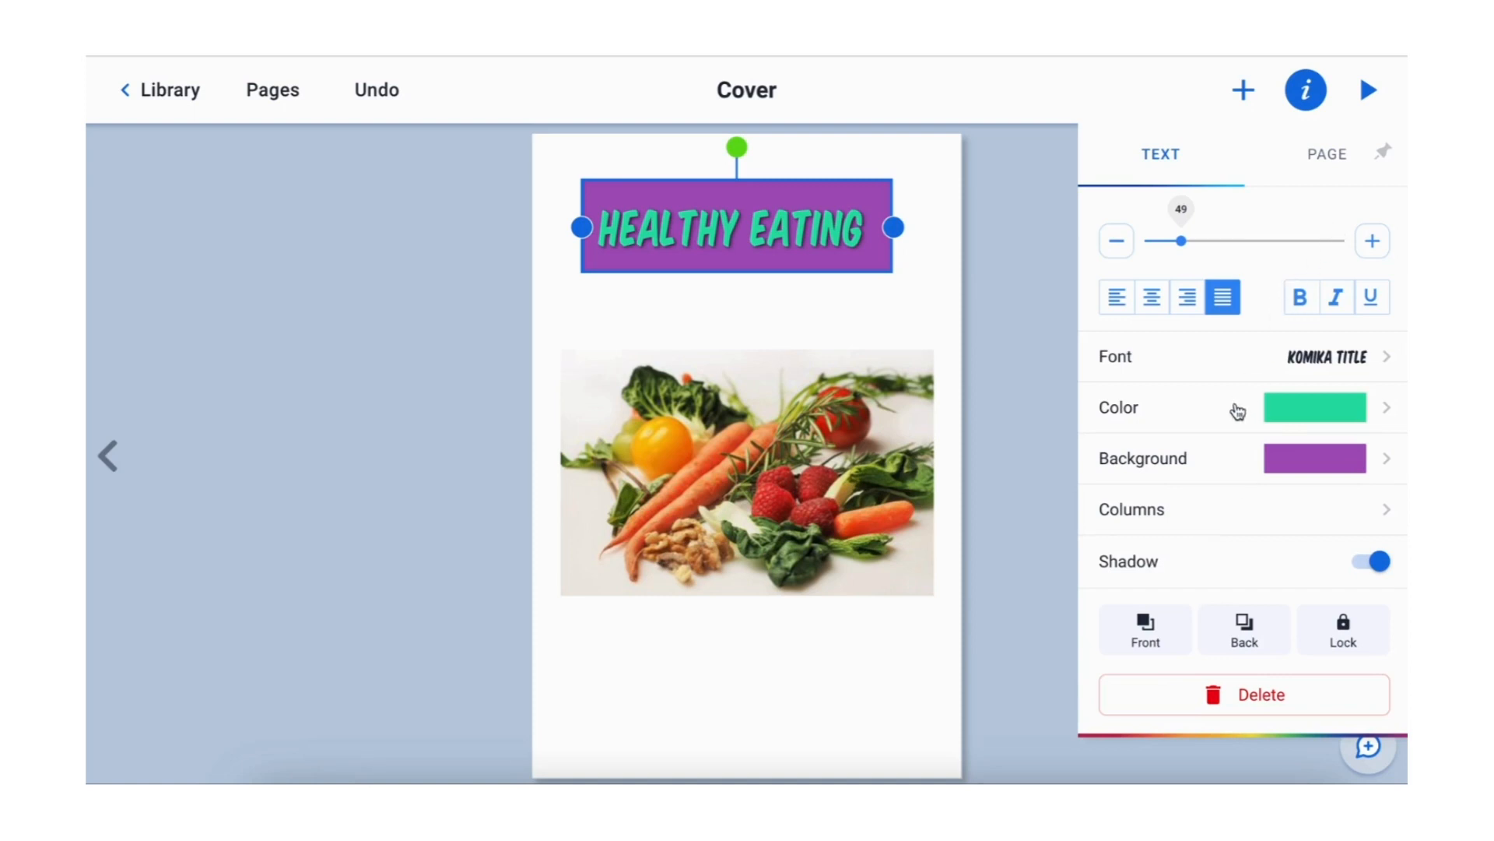
click(928, 300)
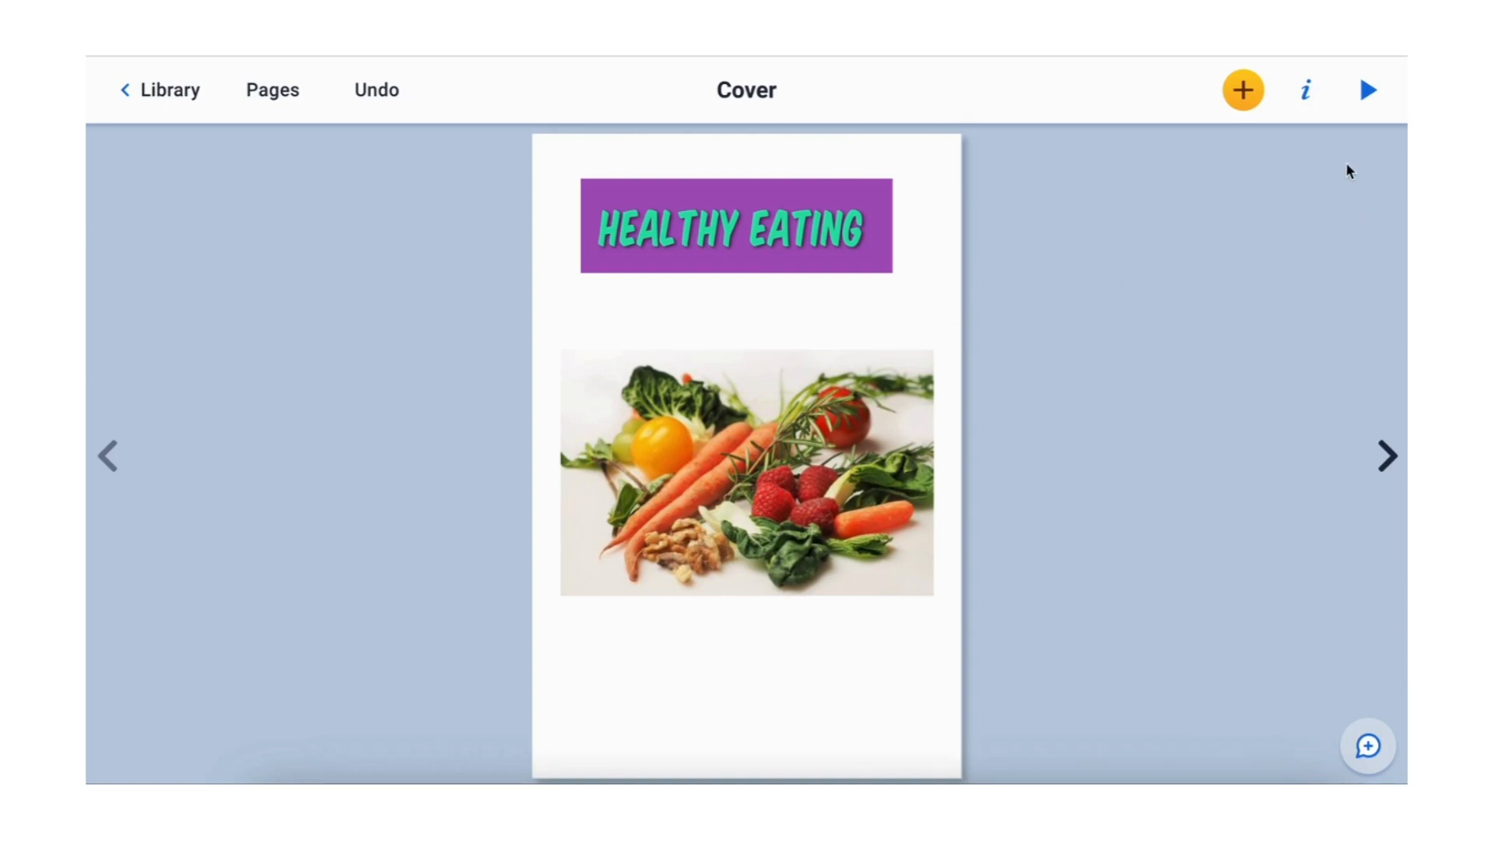
Step: Fill the entire cover with cyan using the pen's paint bucket and finish the drawing
click(1306, 91)
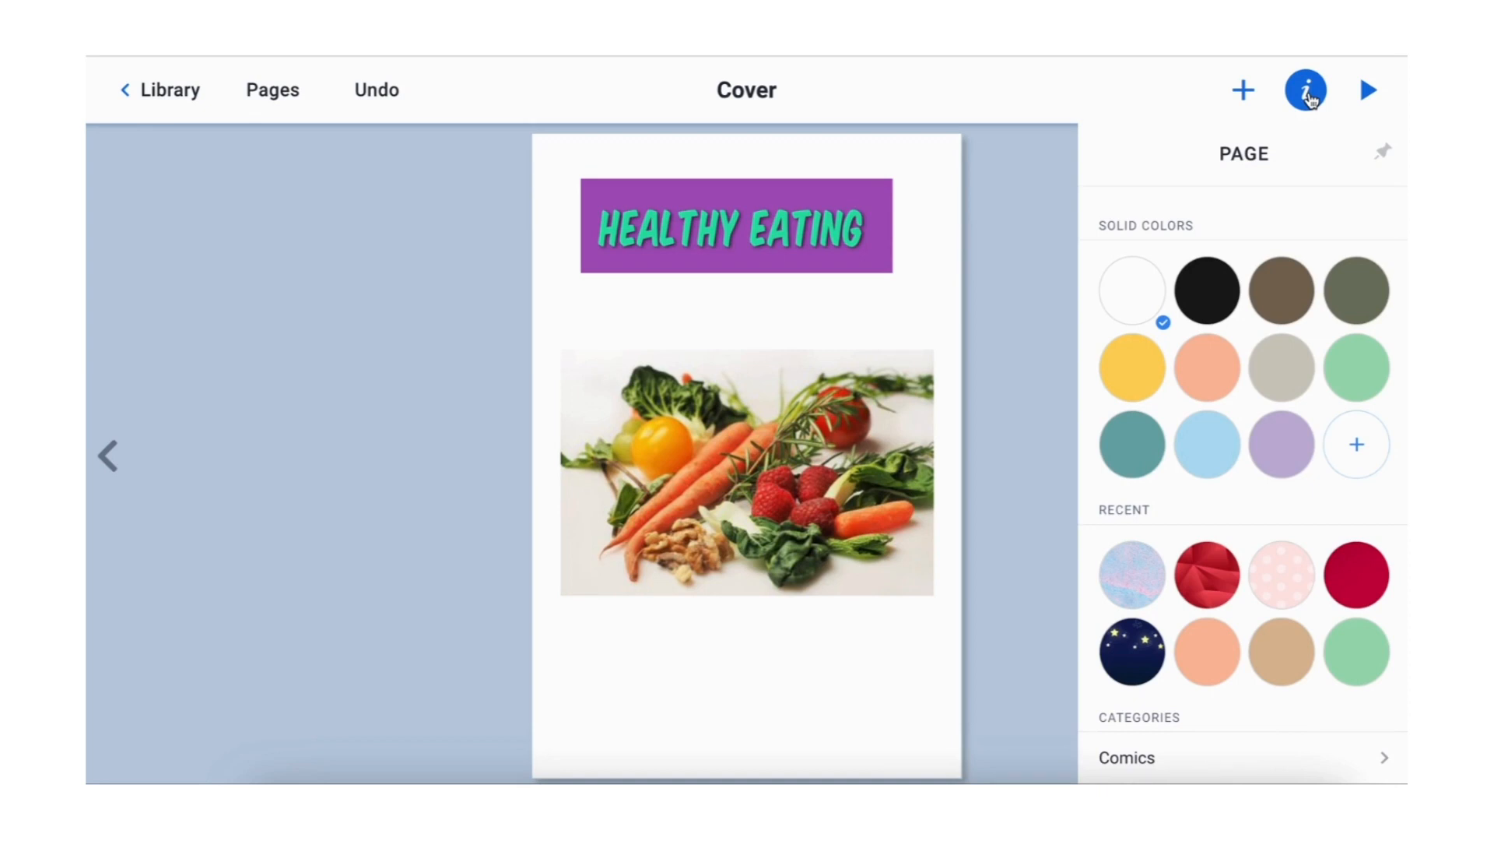
click(1243, 90)
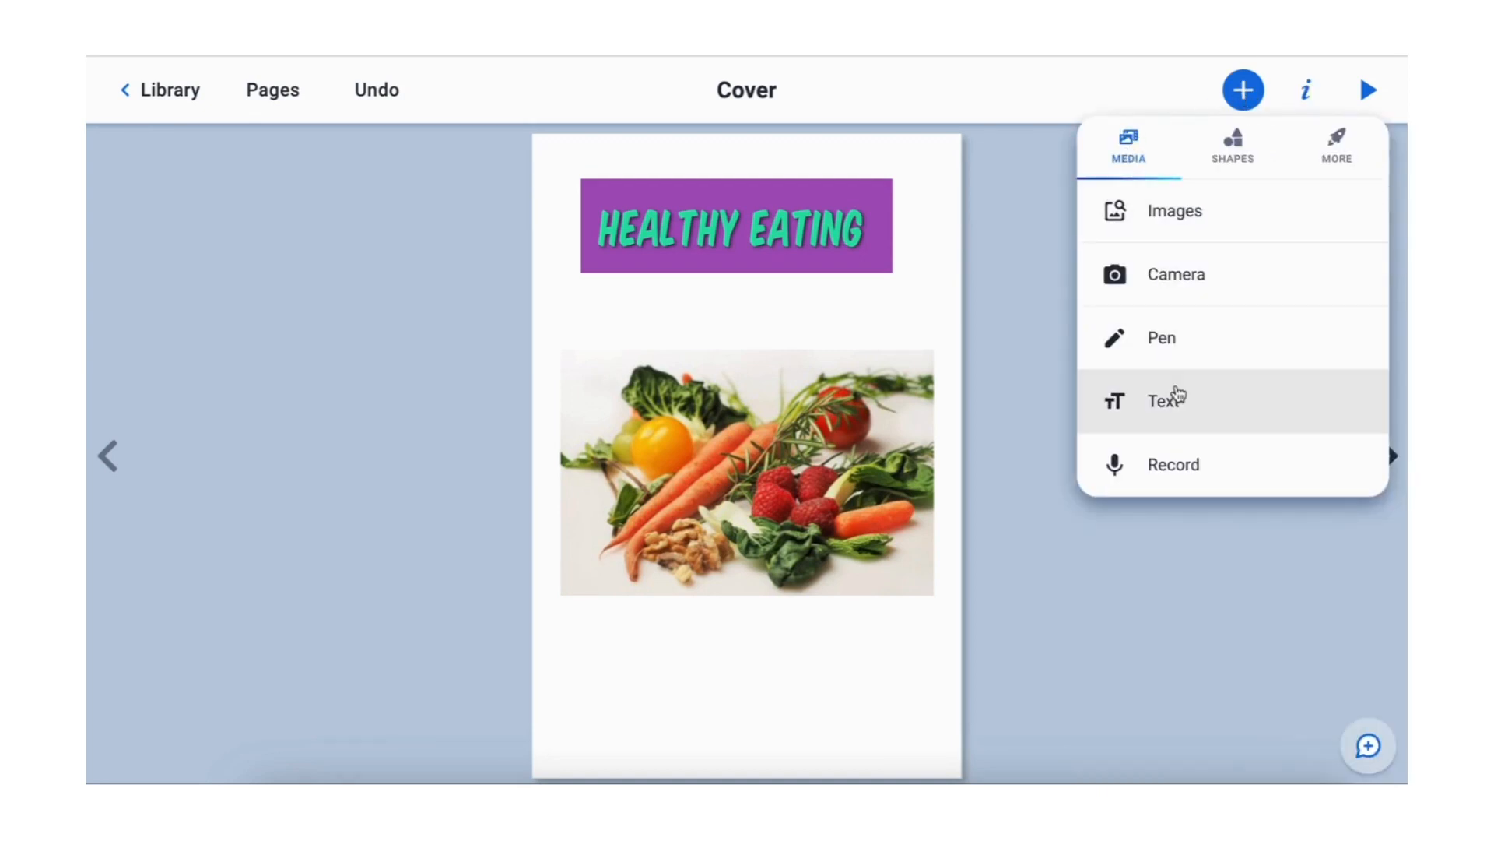
click(1183, 354)
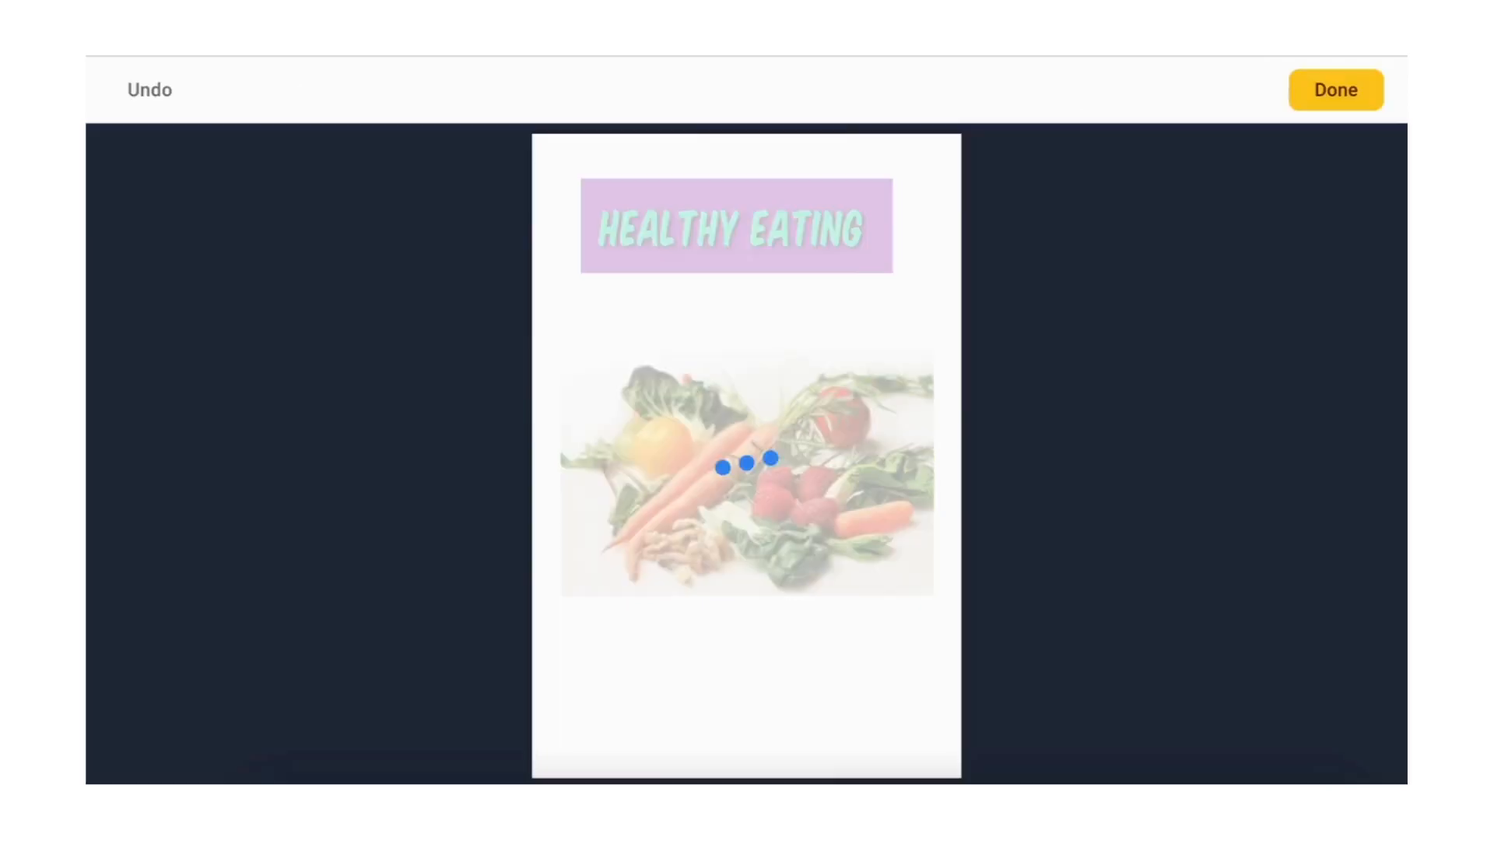
click(800, 91)
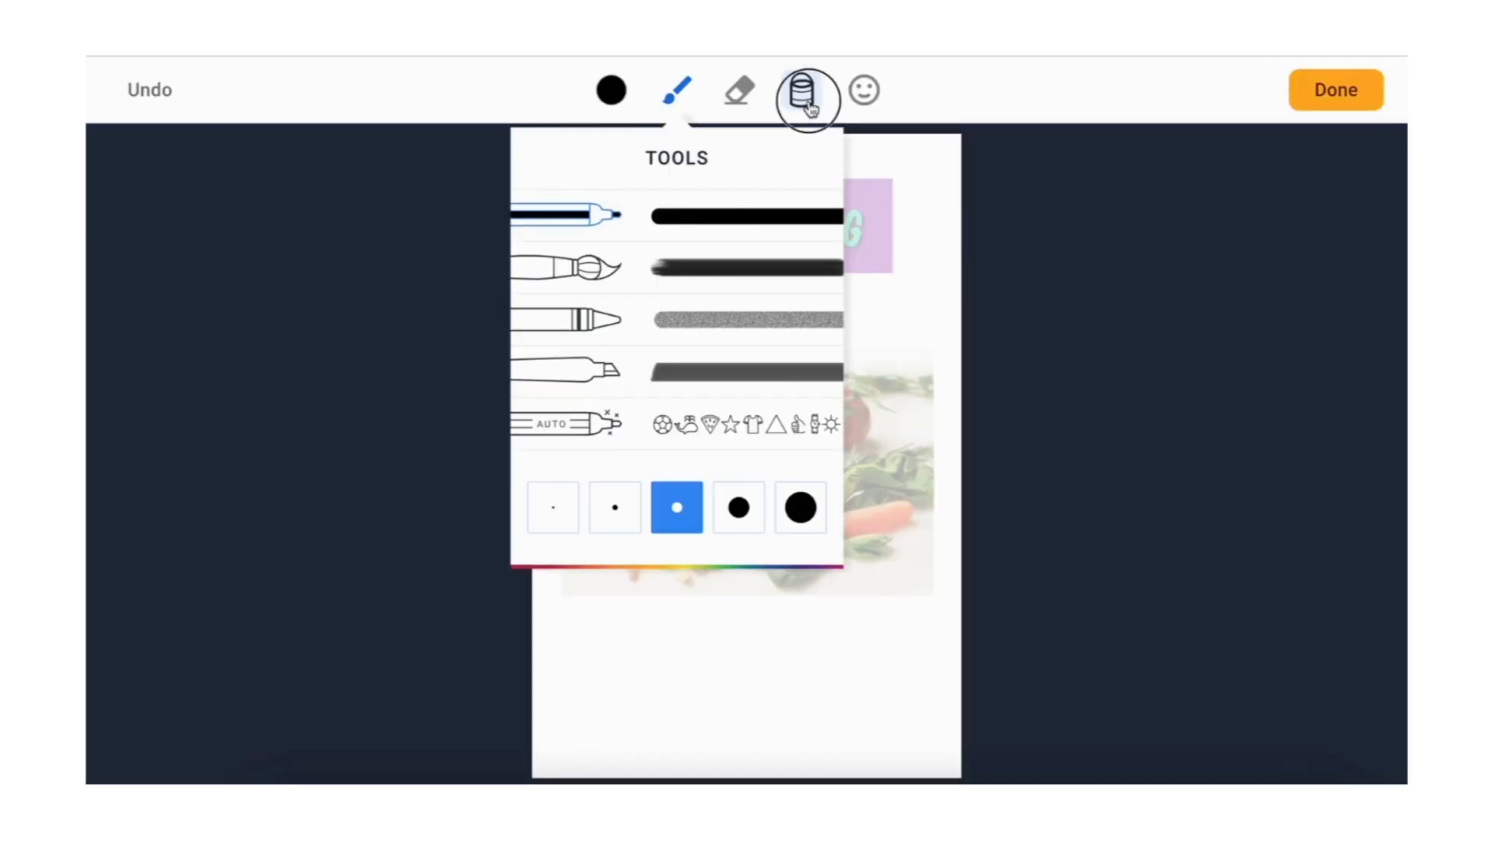
click(613, 91)
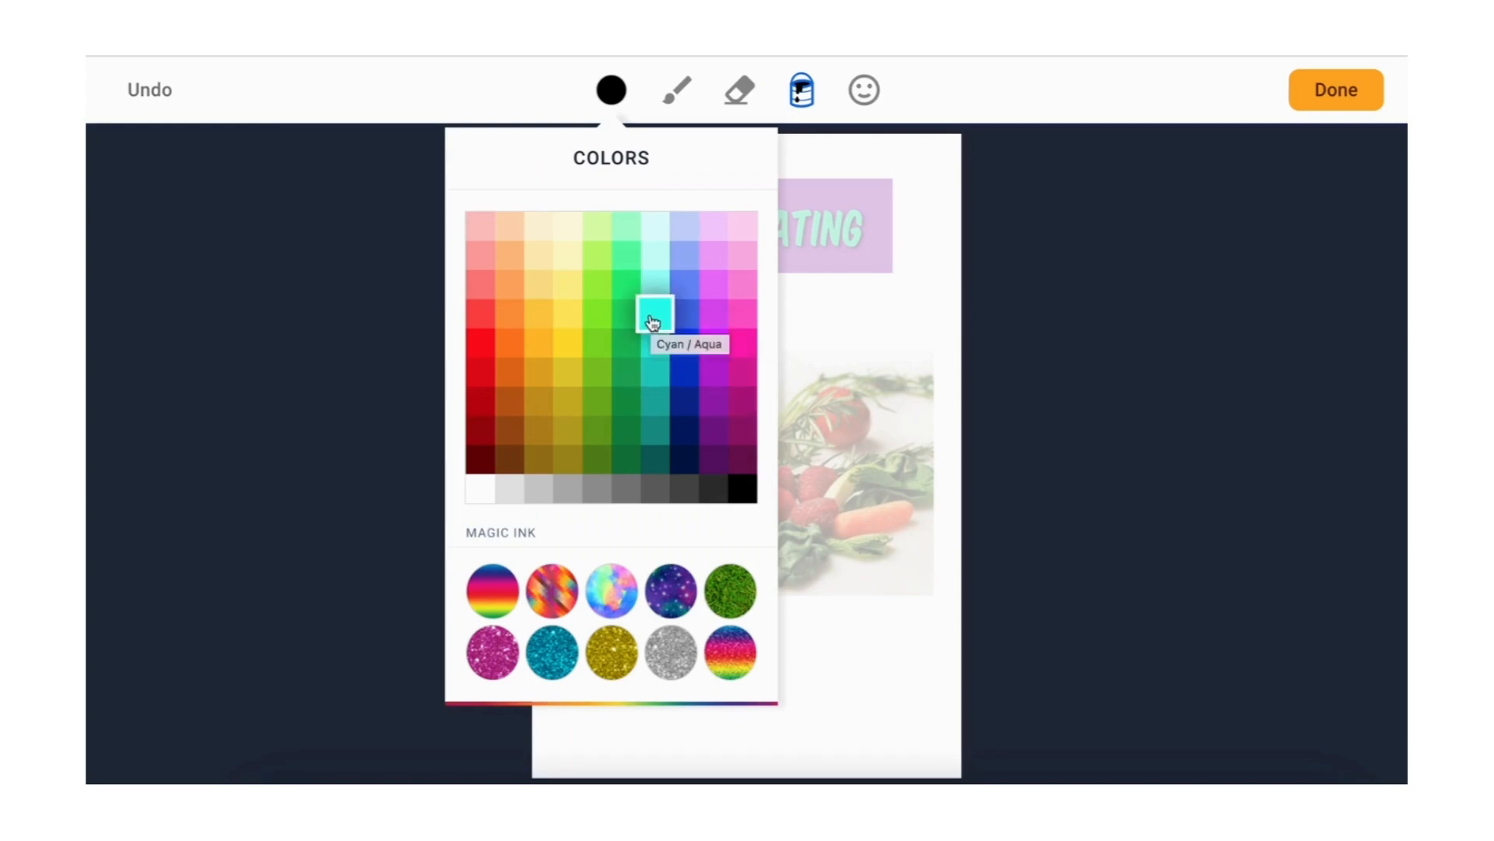
click(658, 343)
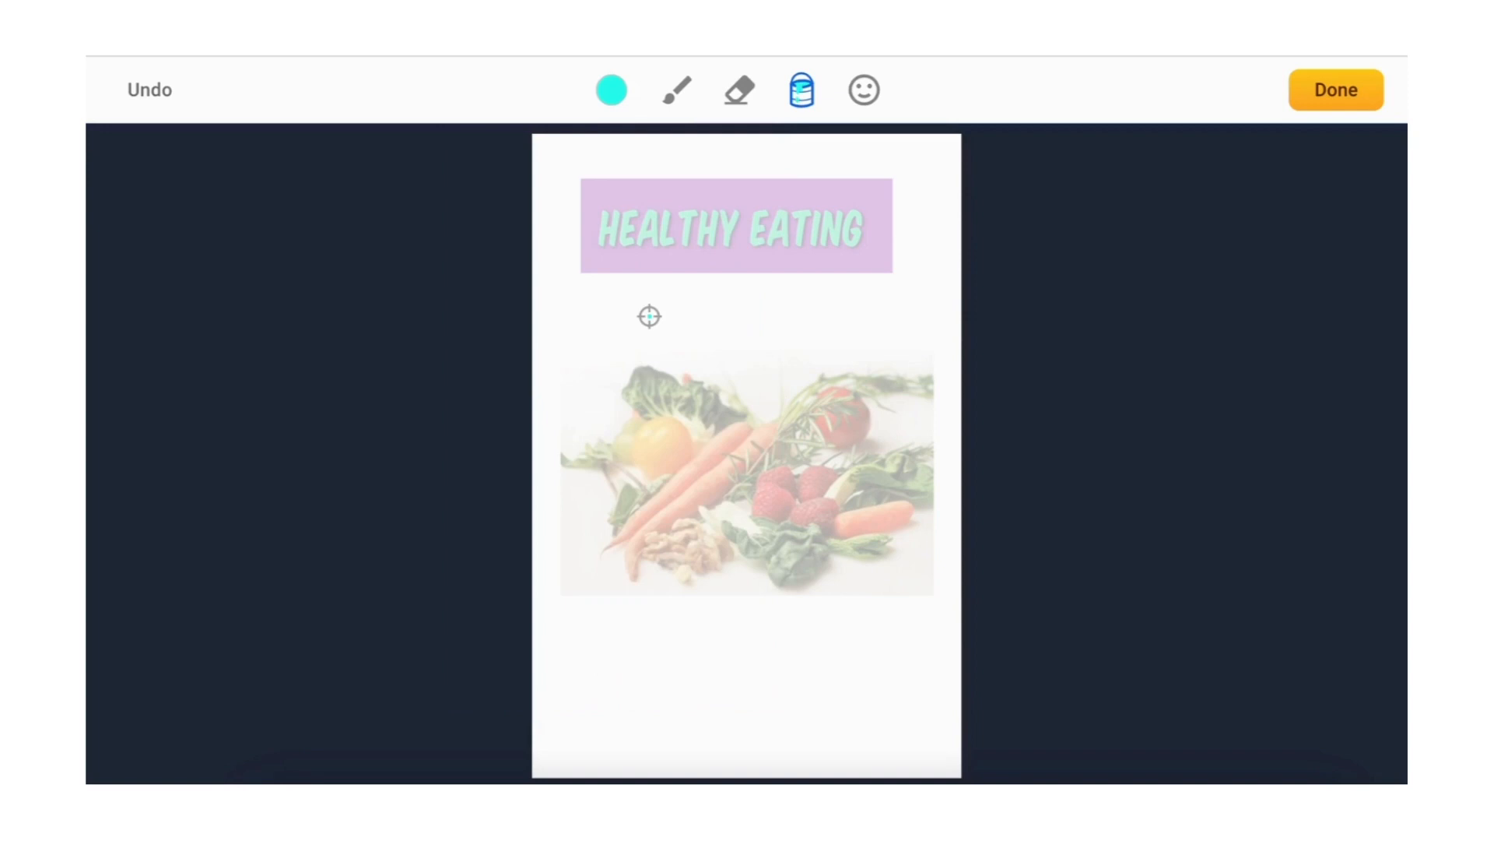
click(805, 137)
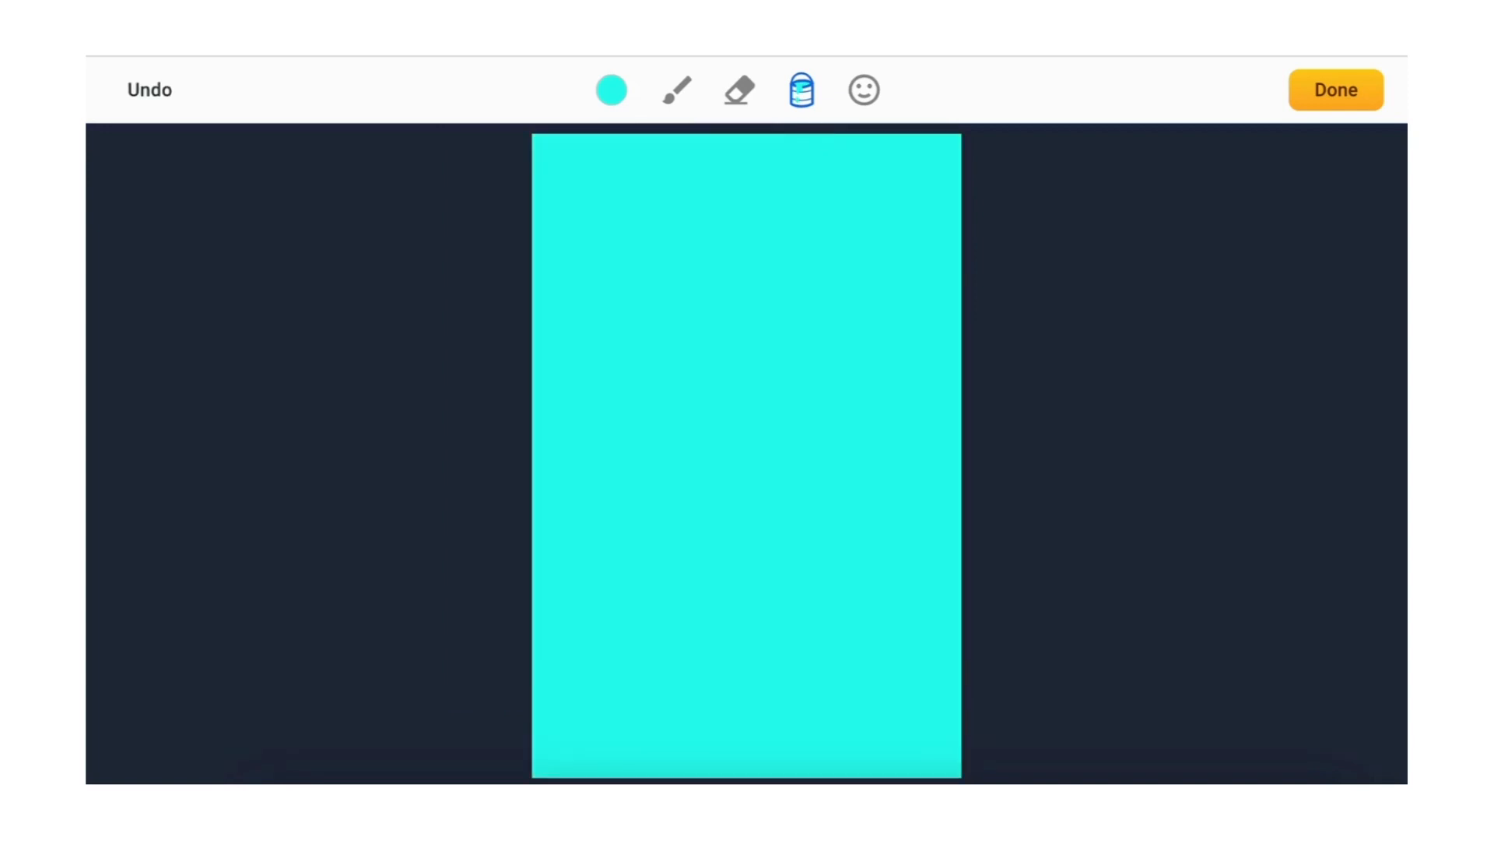
click(1340, 94)
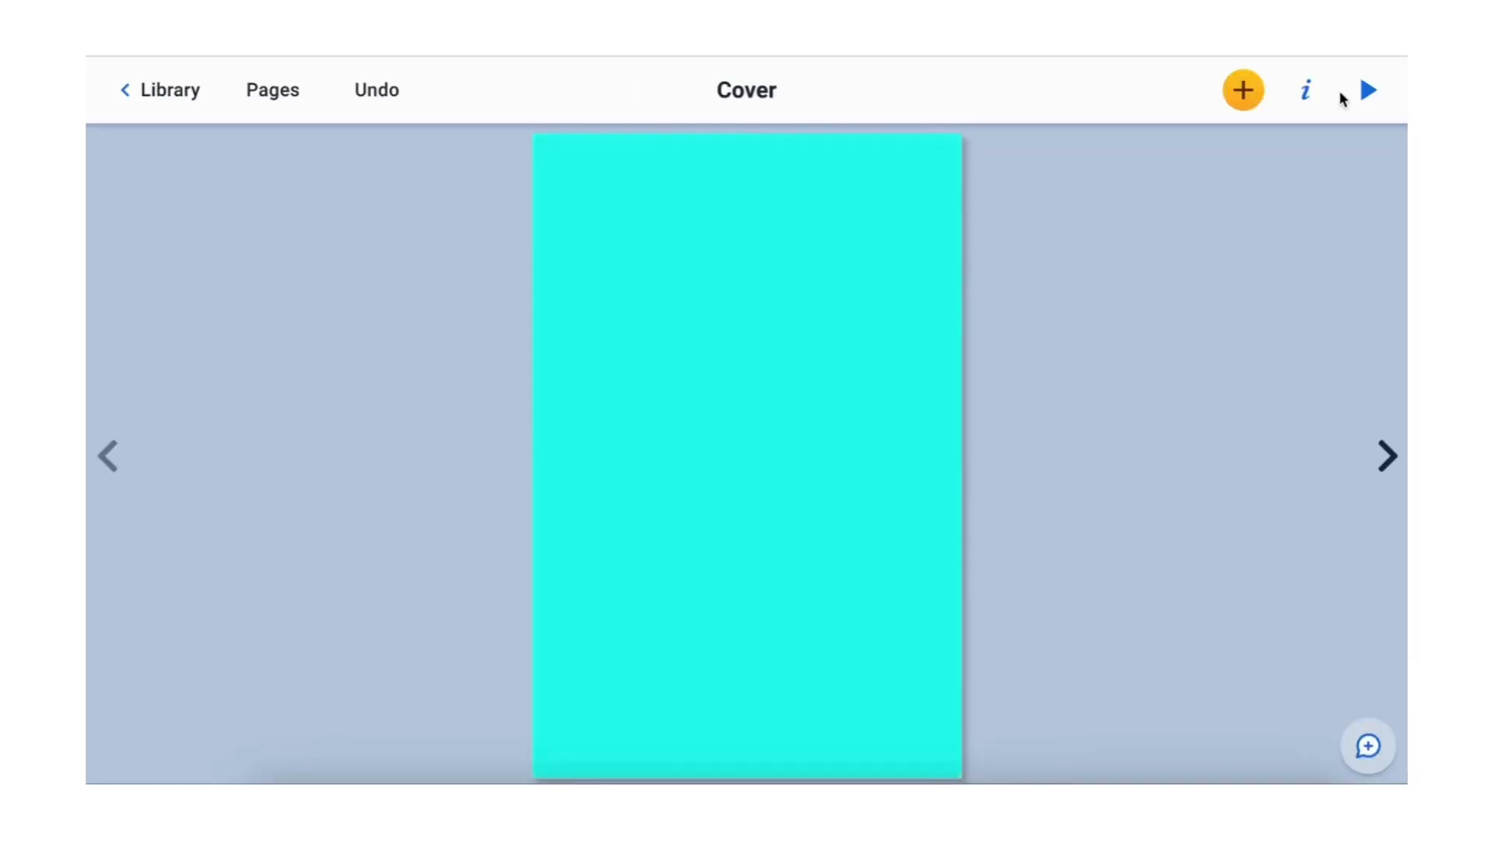
Step: Send the cyan fill drawing behind the title and photo, and delete it from the cover
click(798, 223)
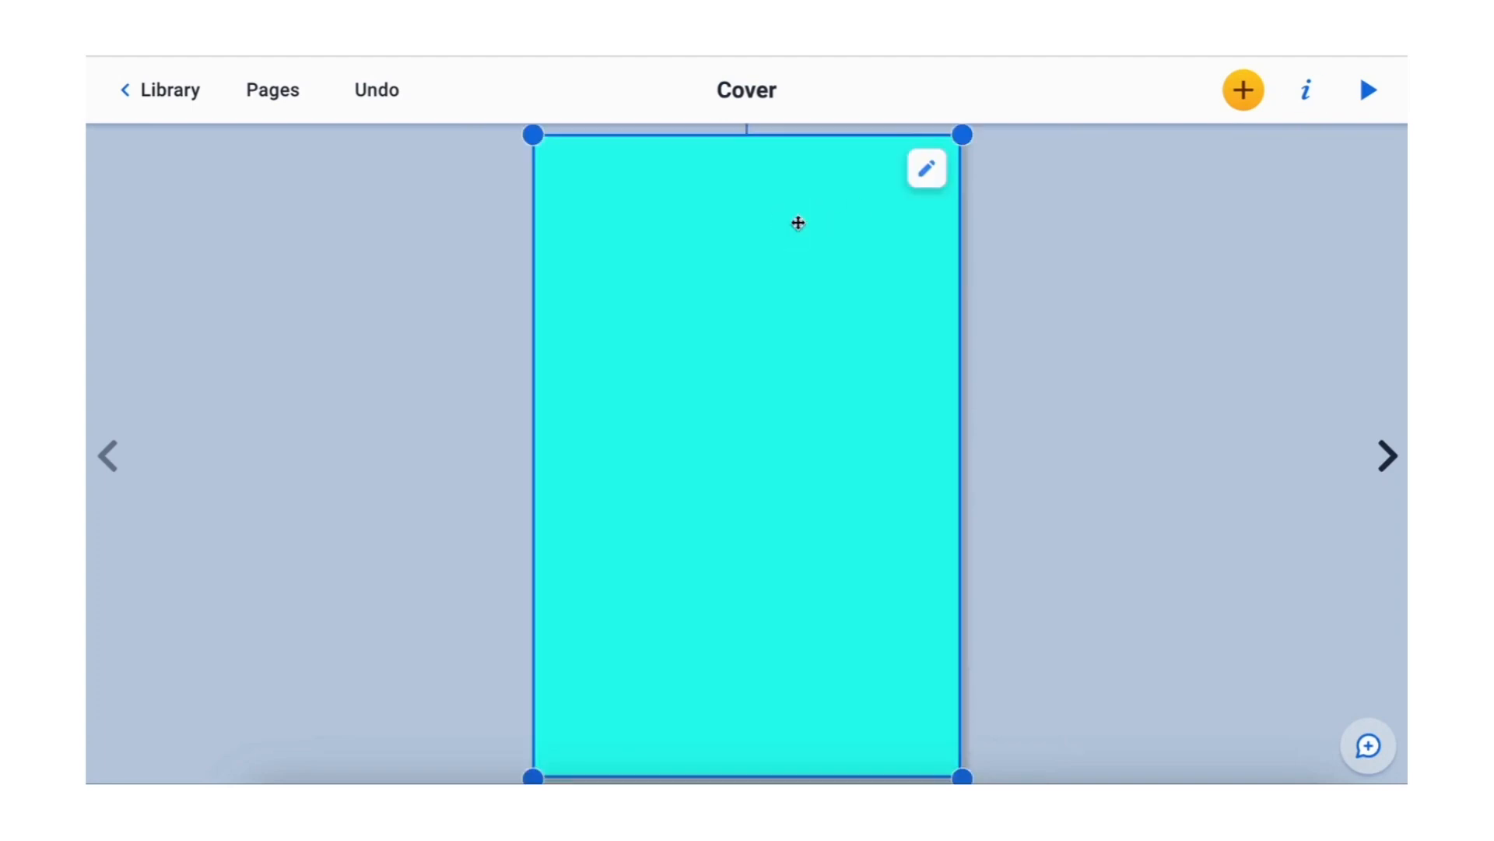
click(1306, 90)
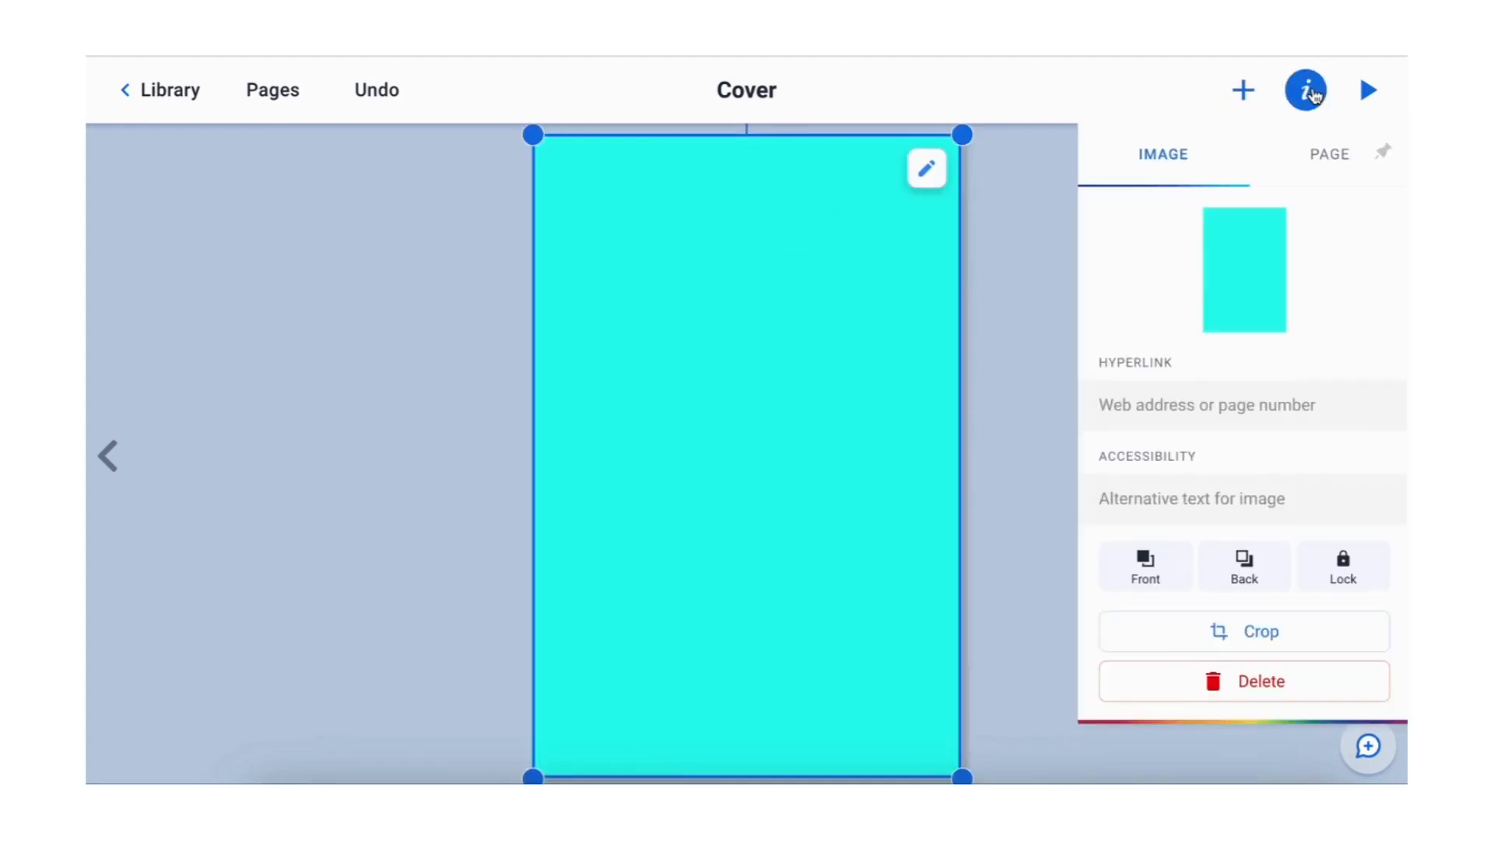
click(1244, 572)
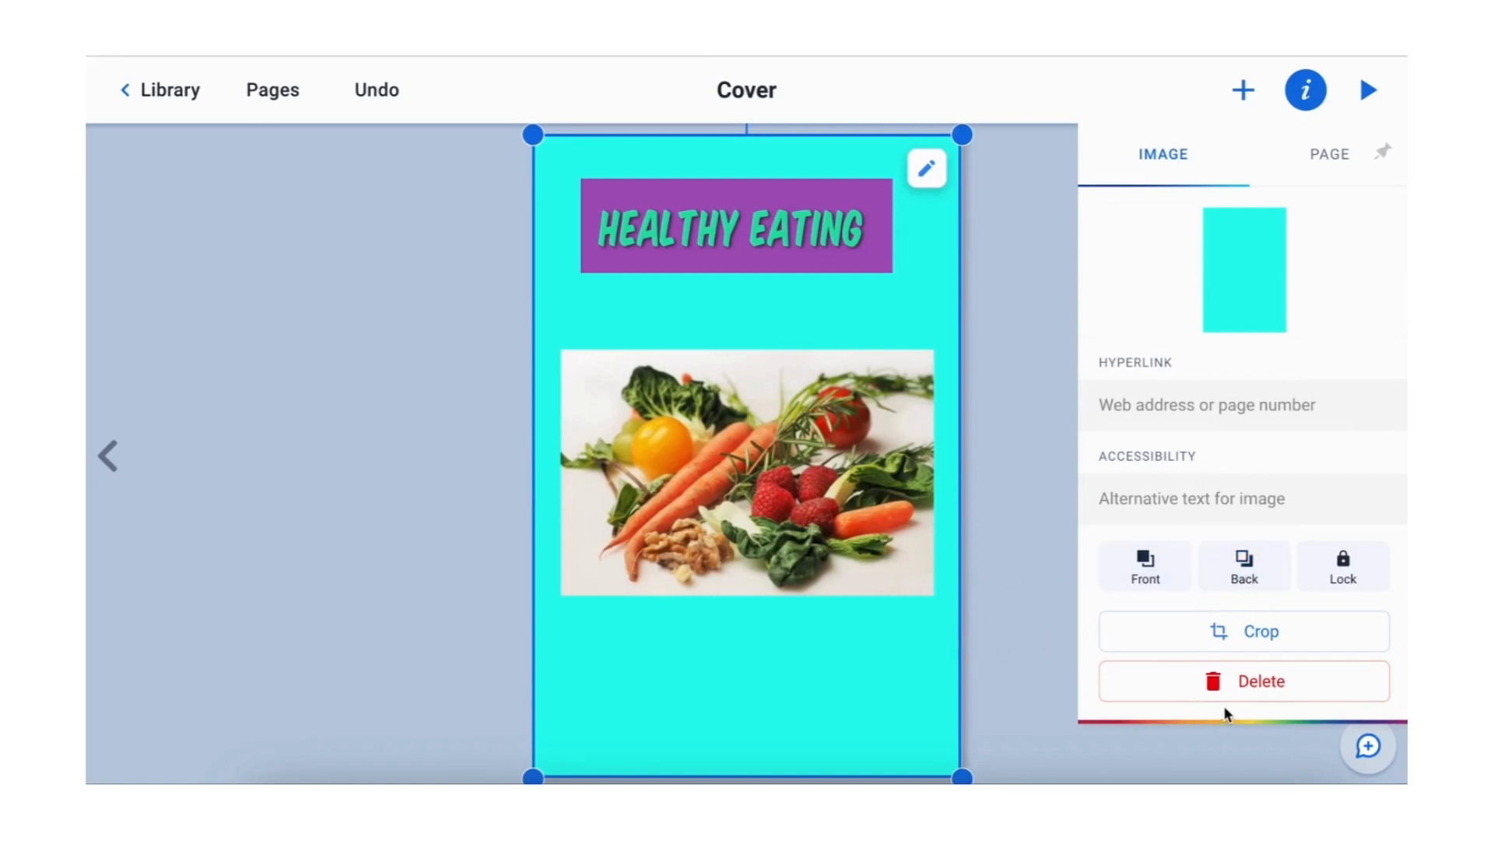
click(1206, 685)
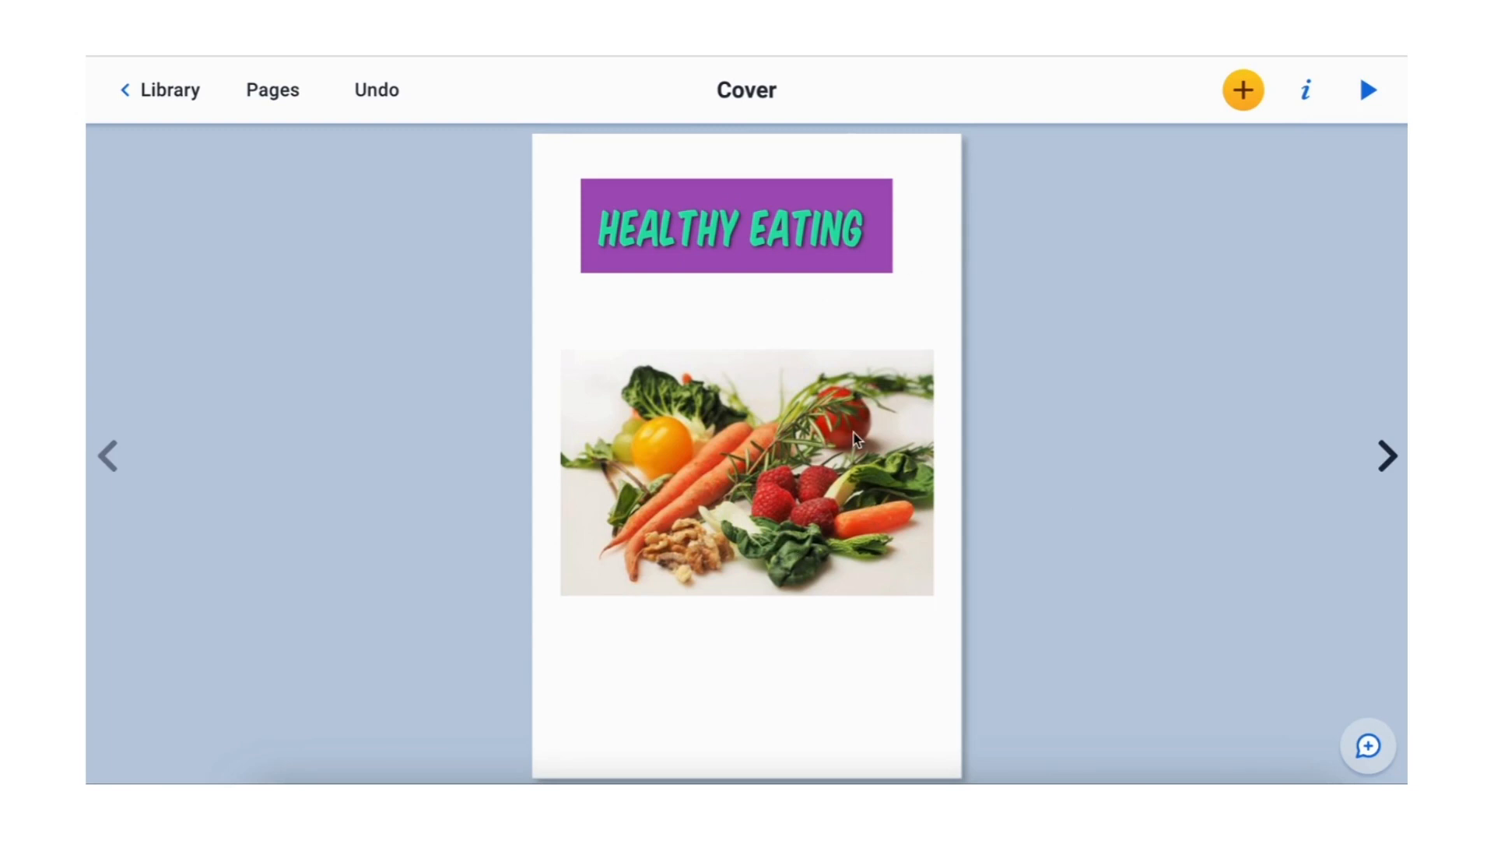
Step: Try black, brown, olive, green, purple and light blue page backgrounds, and the recent pink-and-blue texture, on the cover
click(1304, 95)
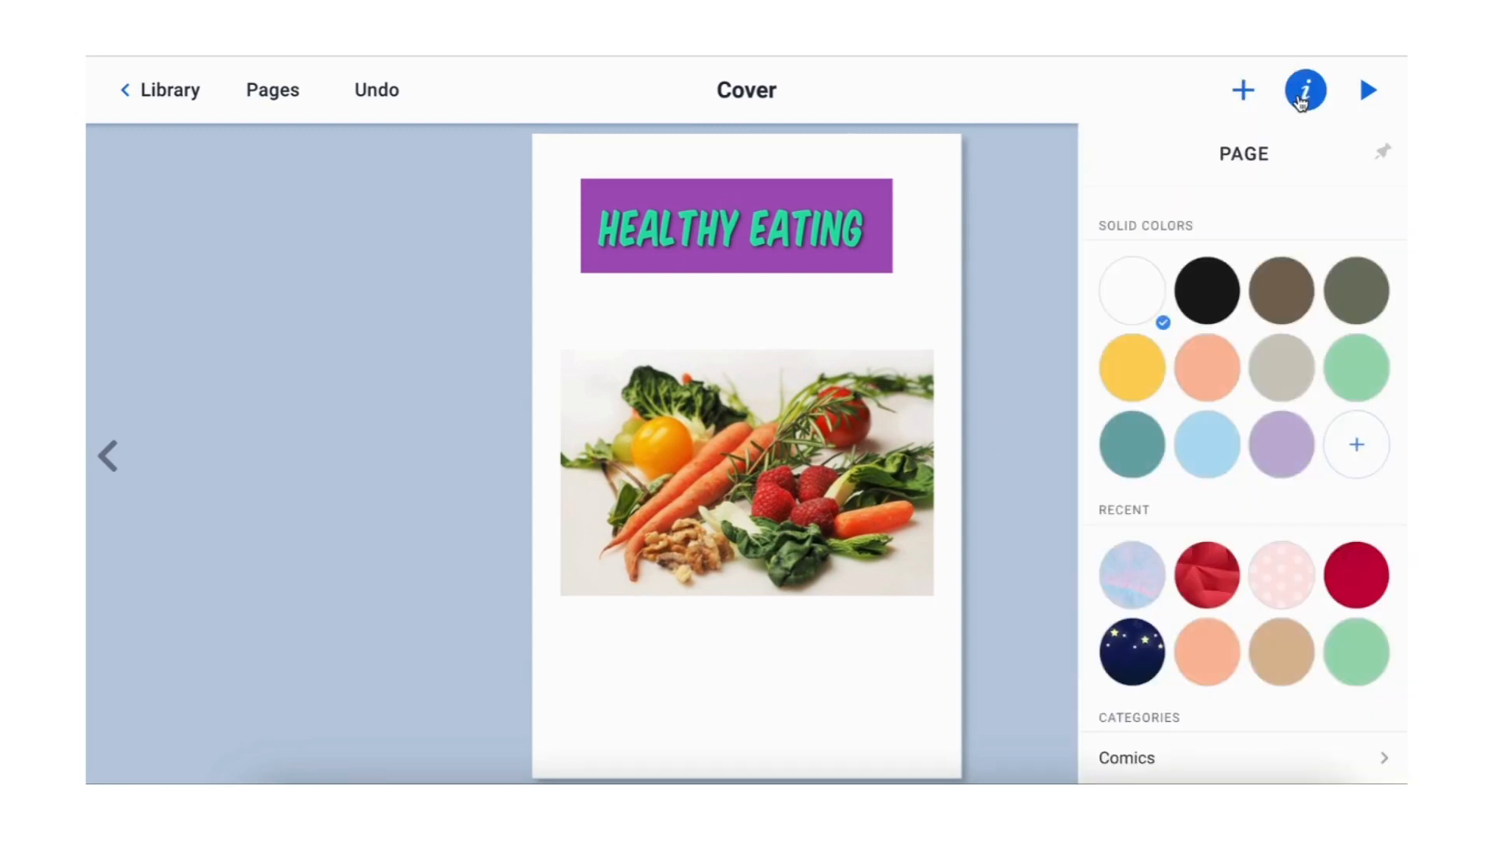
click(1208, 305)
click(1294, 303)
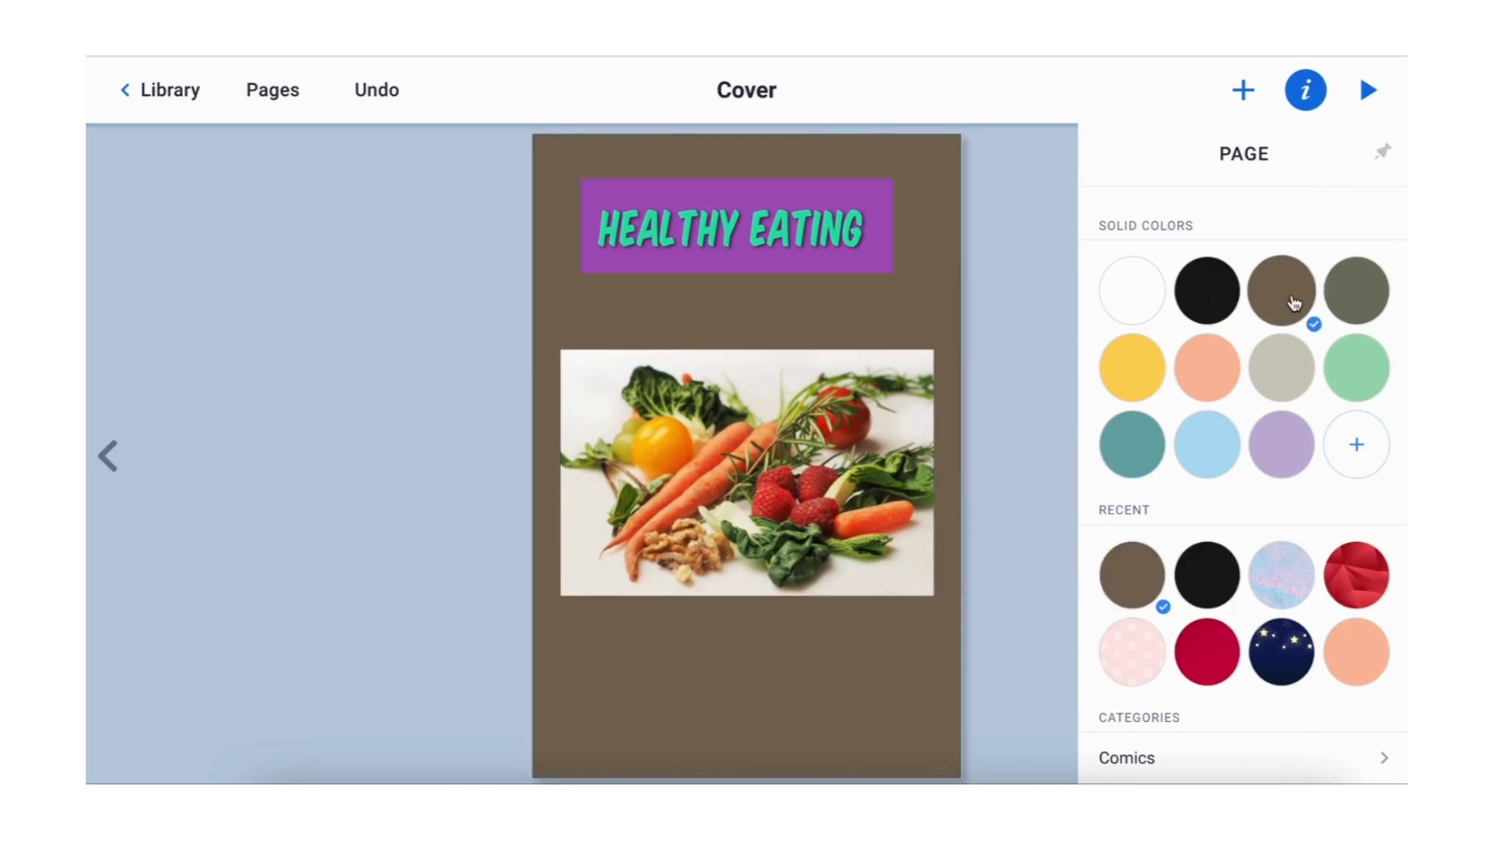
click(1371, 296)
click(1360, 377)
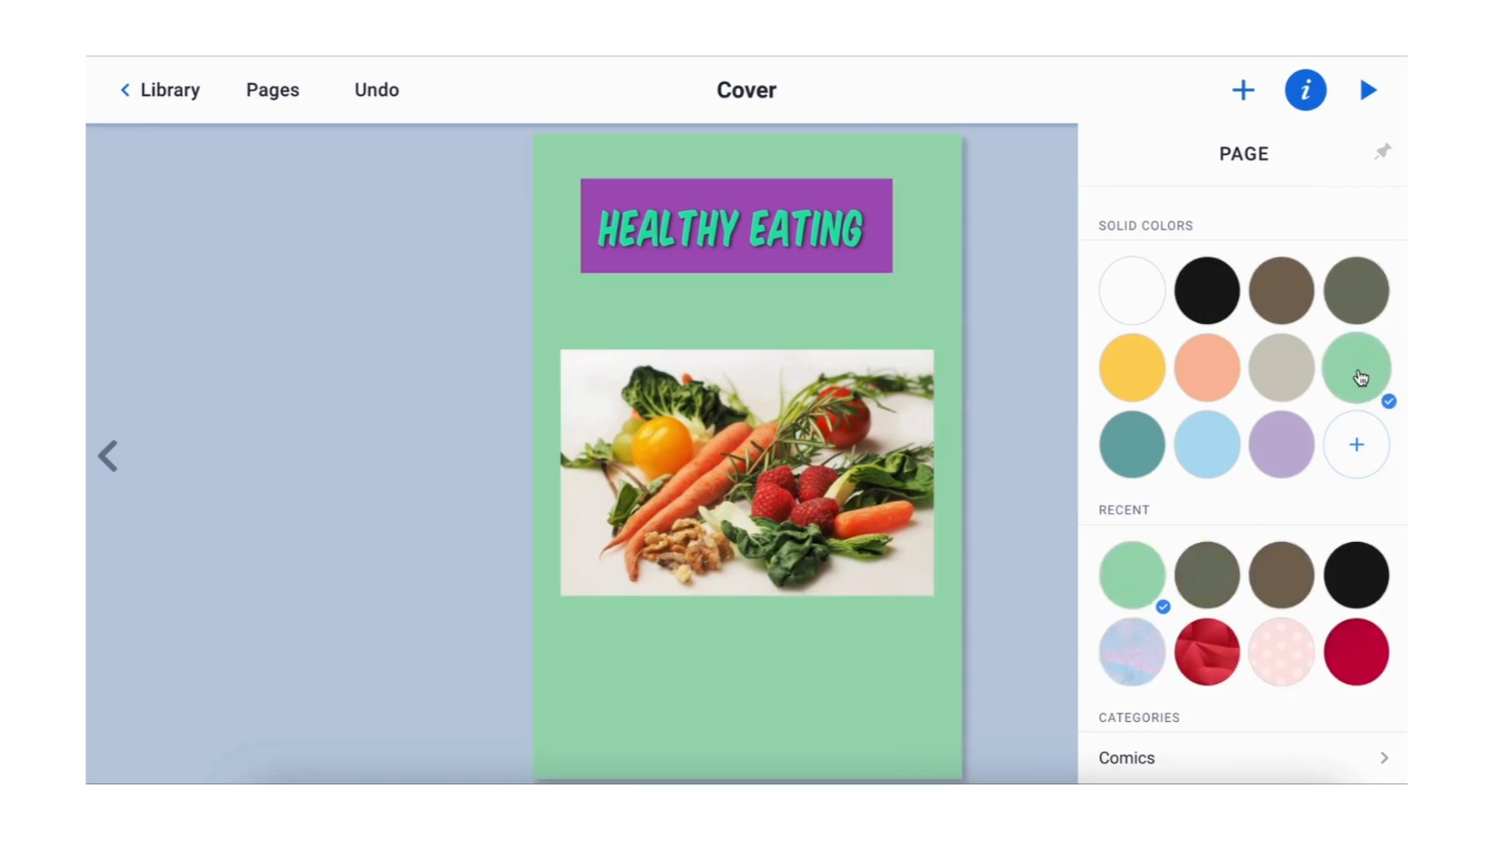
click(1271, 445)
click(1203, 460)
scroll(1203, 460, down, 3)
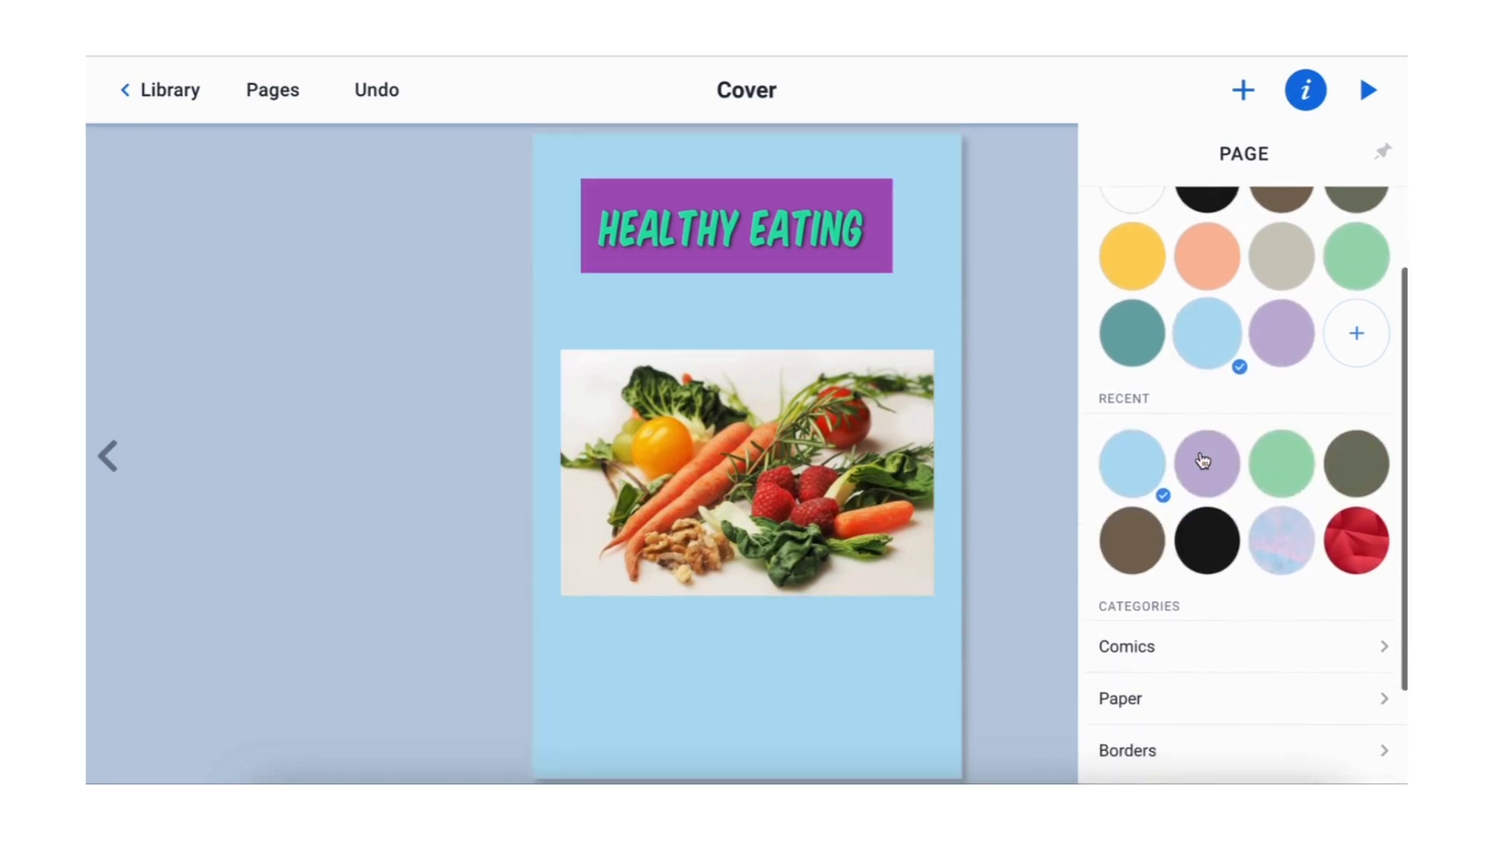
click(1276, 527)
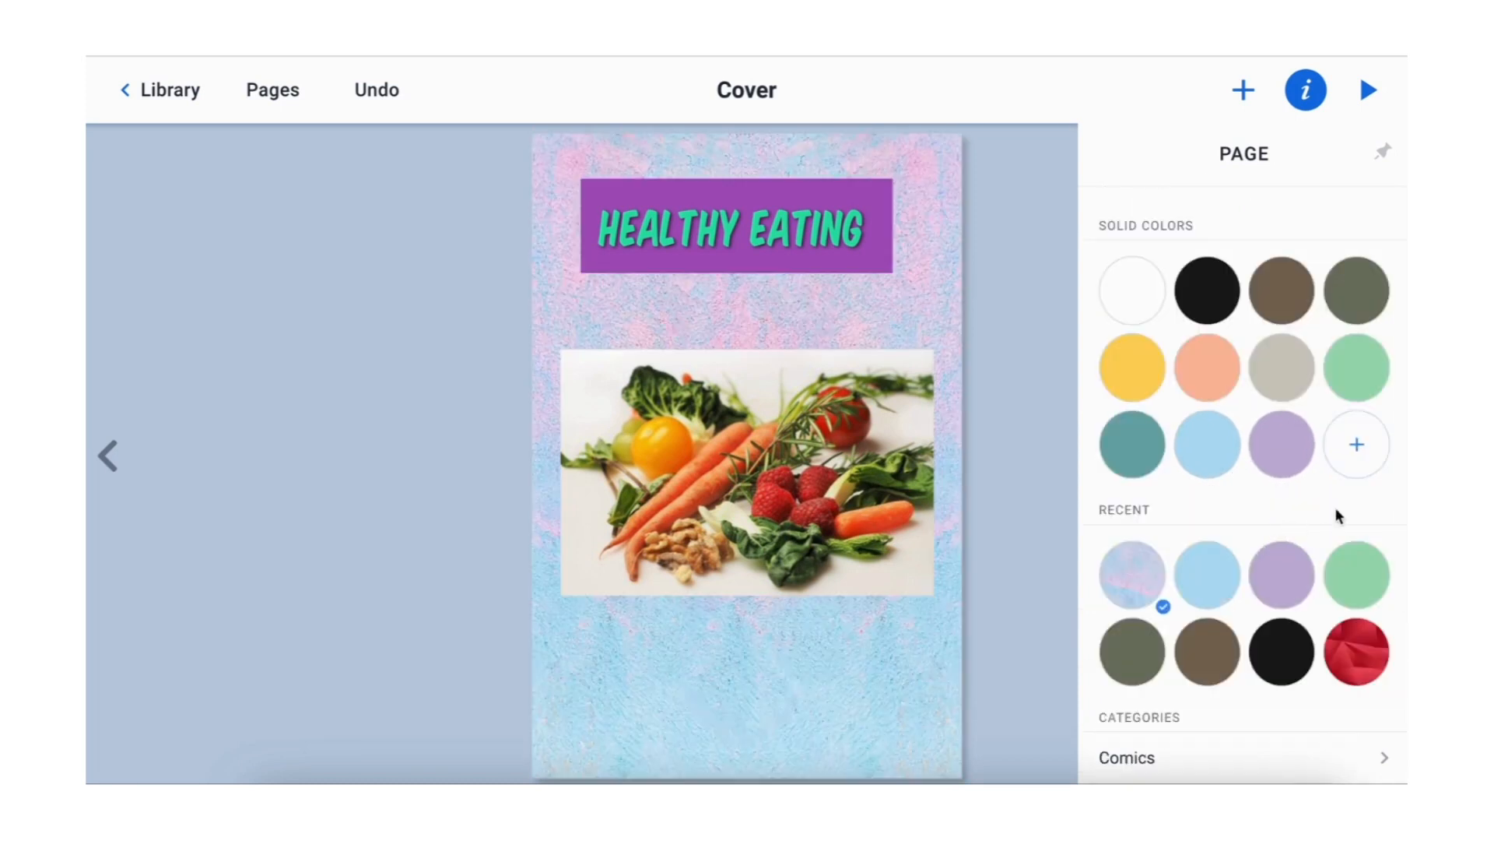
Step: Try the black-and-white, orange-and-yellow and purple burst backgrounds from the Comics category on the cover
scroll(1277, 574, down, 3)
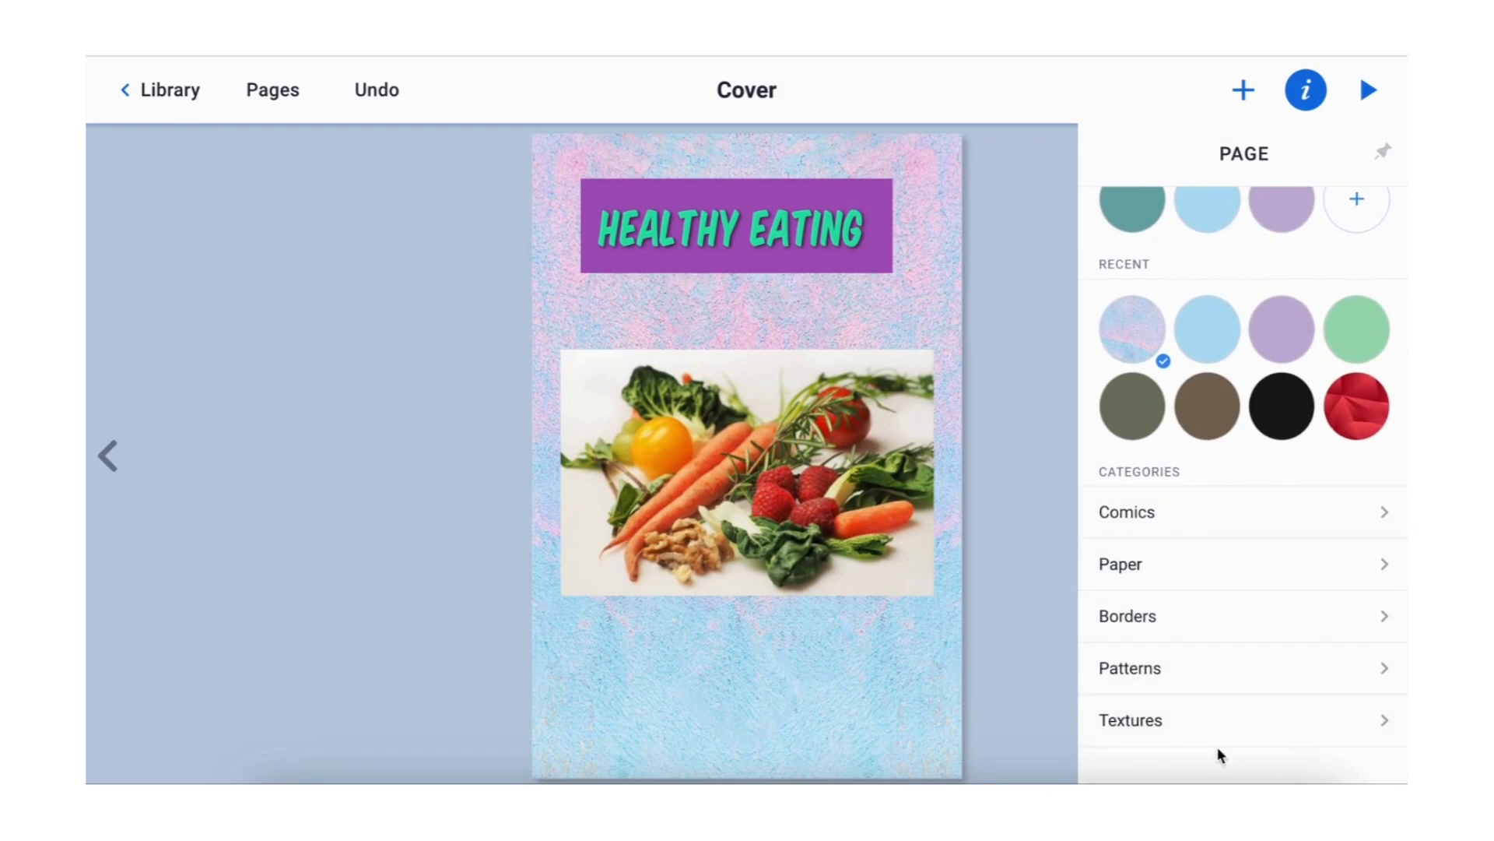
click(1236, 516)
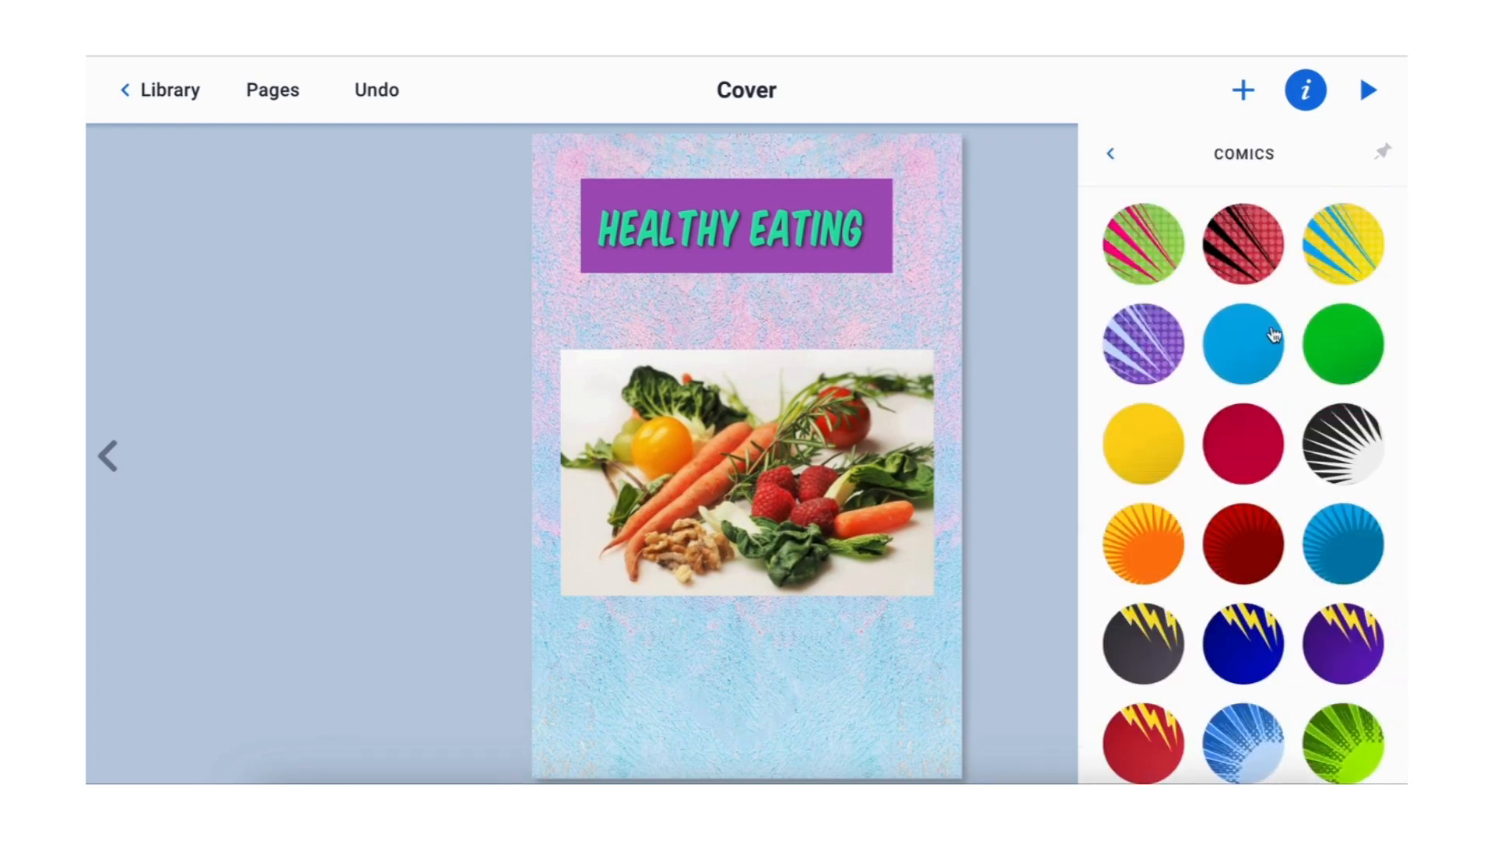
click(1351, 465)
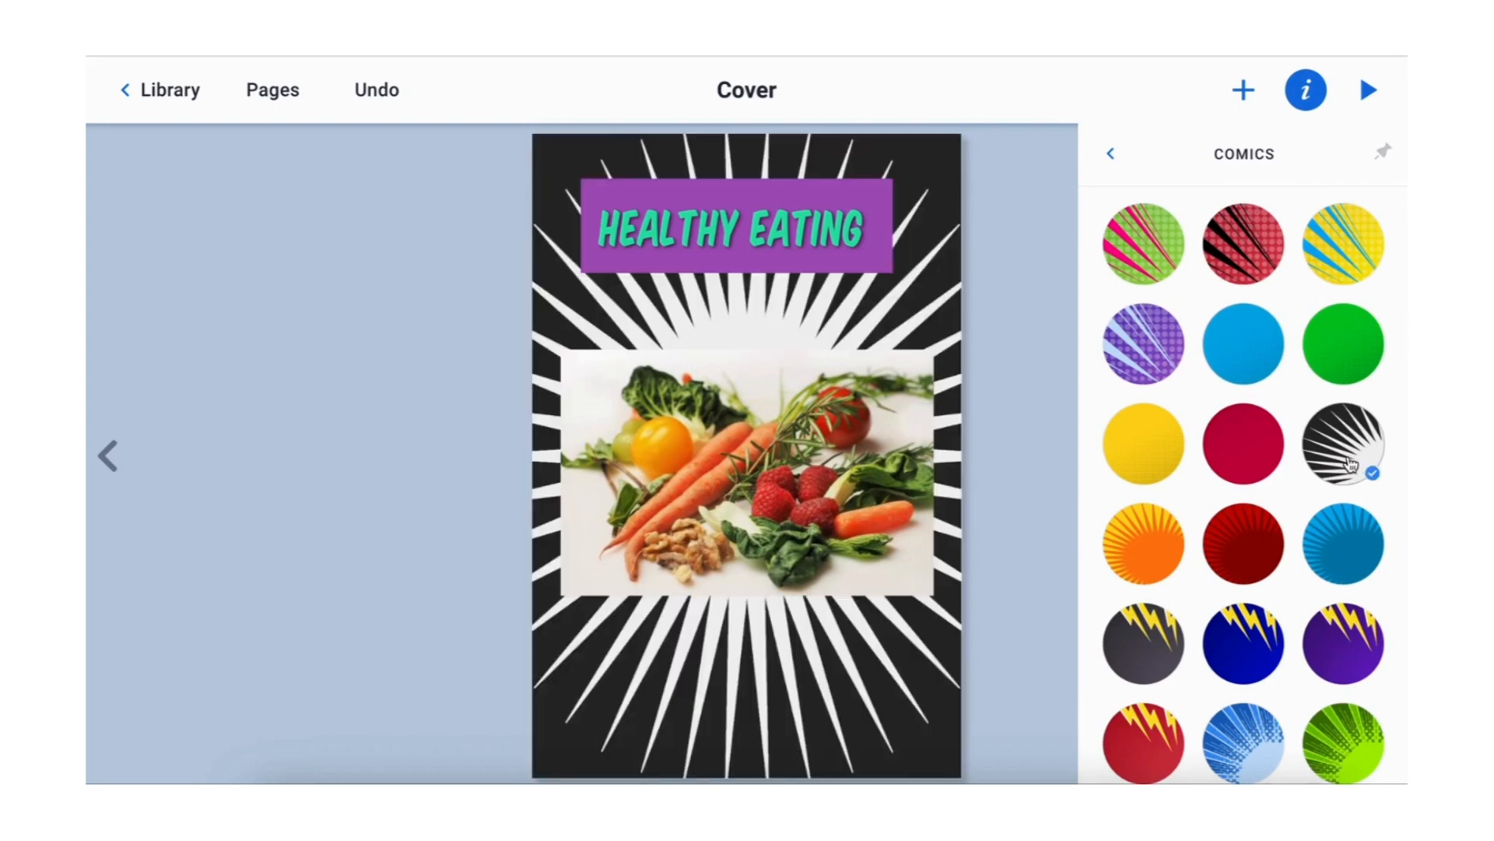
click(1157, 541)
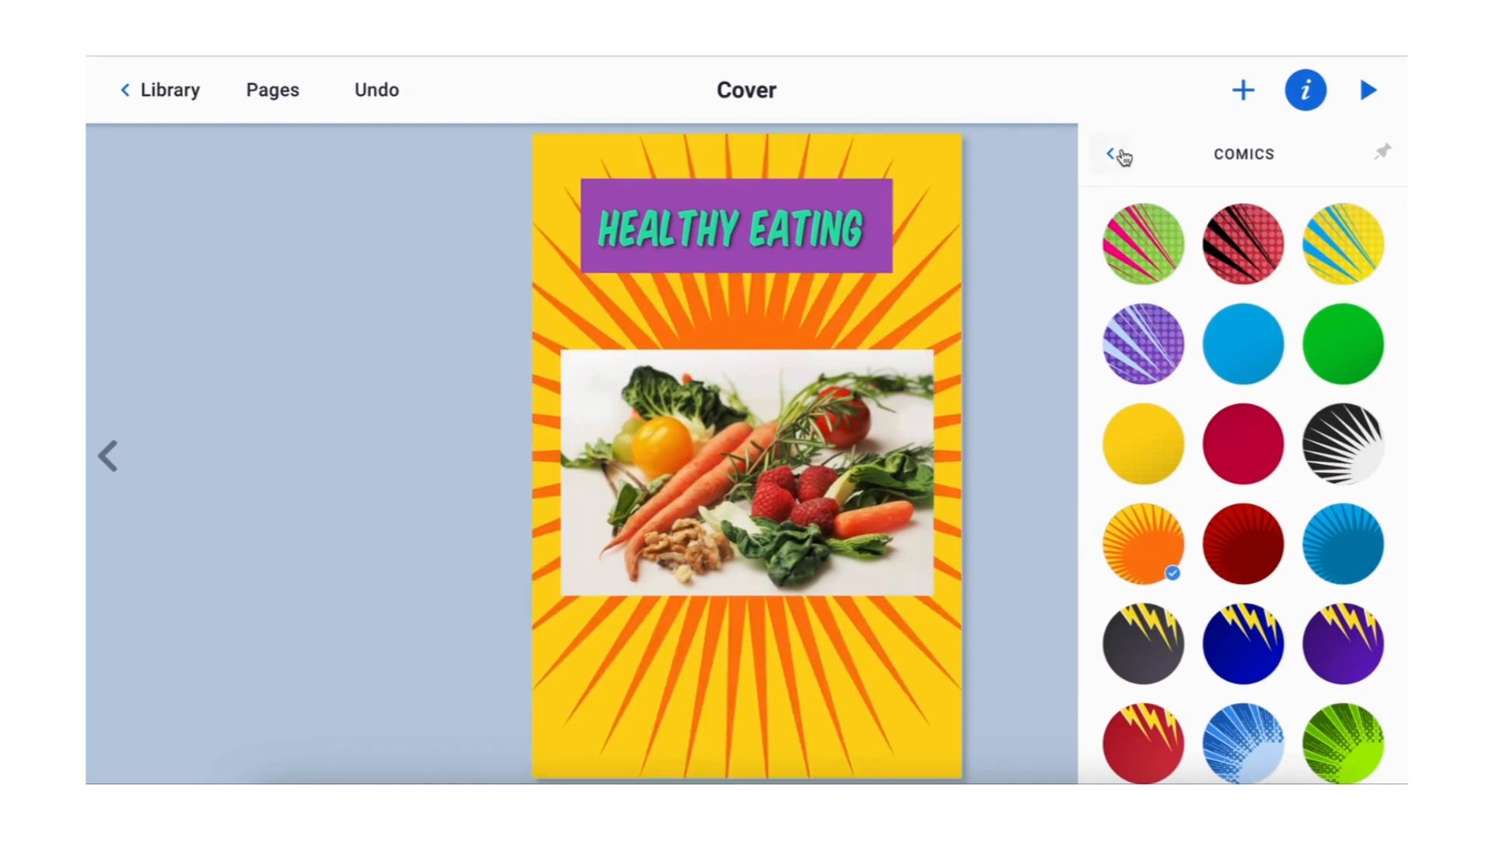
scroll(1245, 534, down, 3)
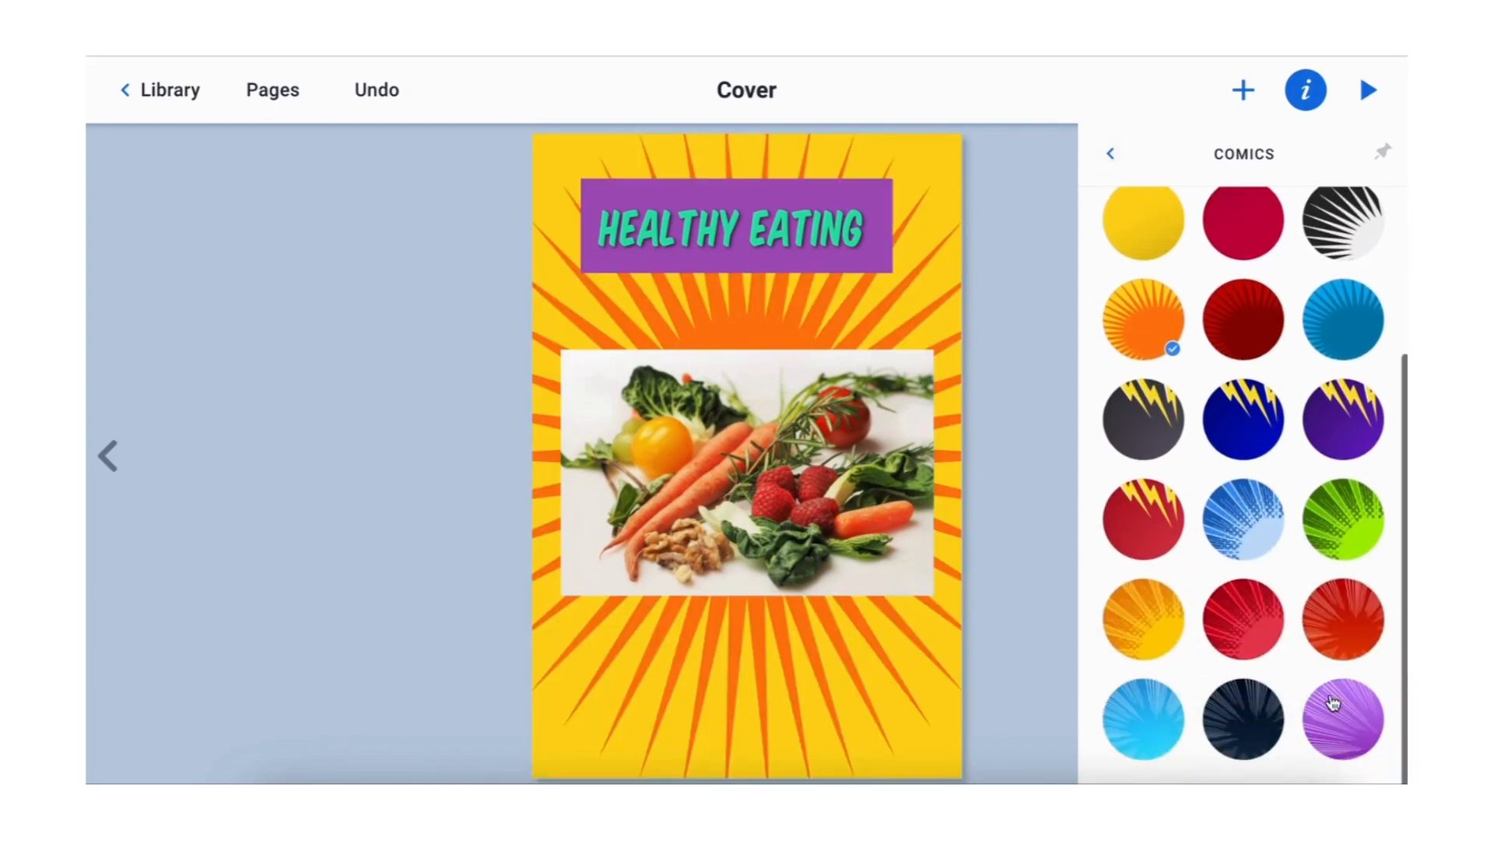
click(1333, 702)
Step: Try the large-square grid and the widely spaced handwriting lines from the Paper backgrounds on the cover
click(1113, 154)
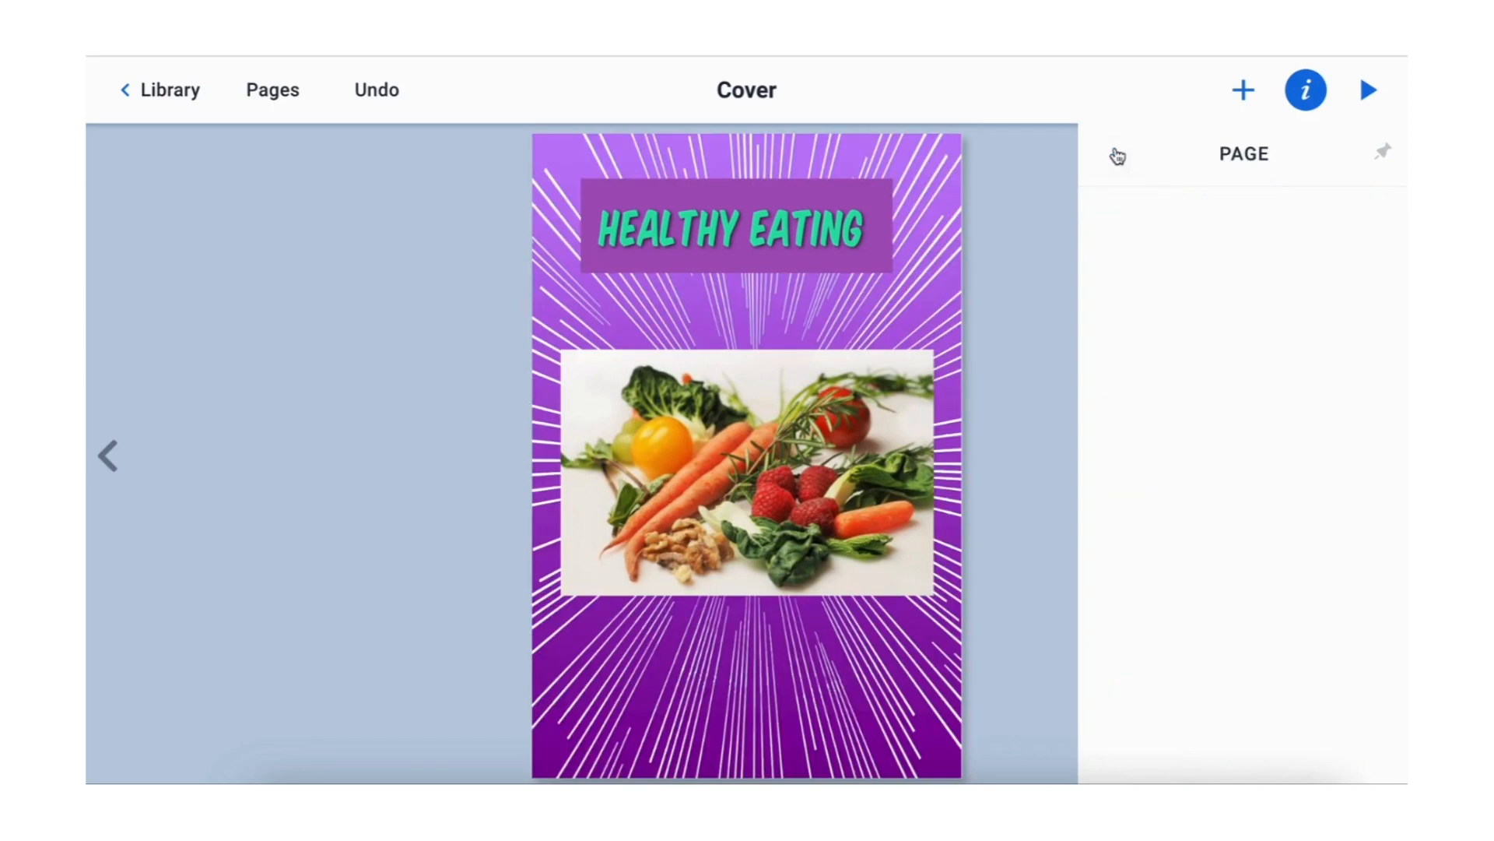
scroll(1134, 607, down, 3)
click(1144, 589)
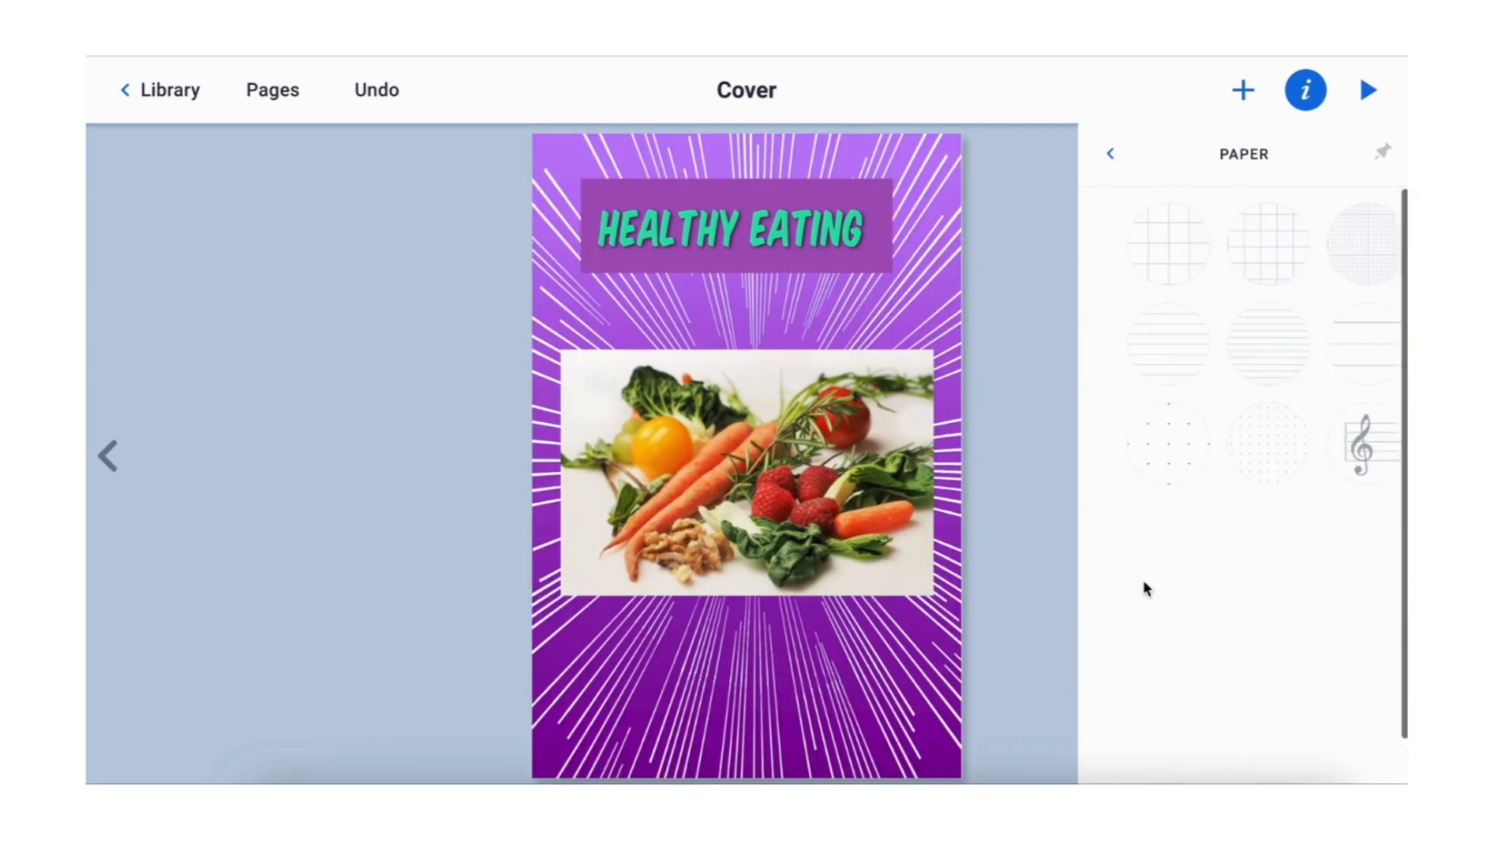
click(1156, 243)
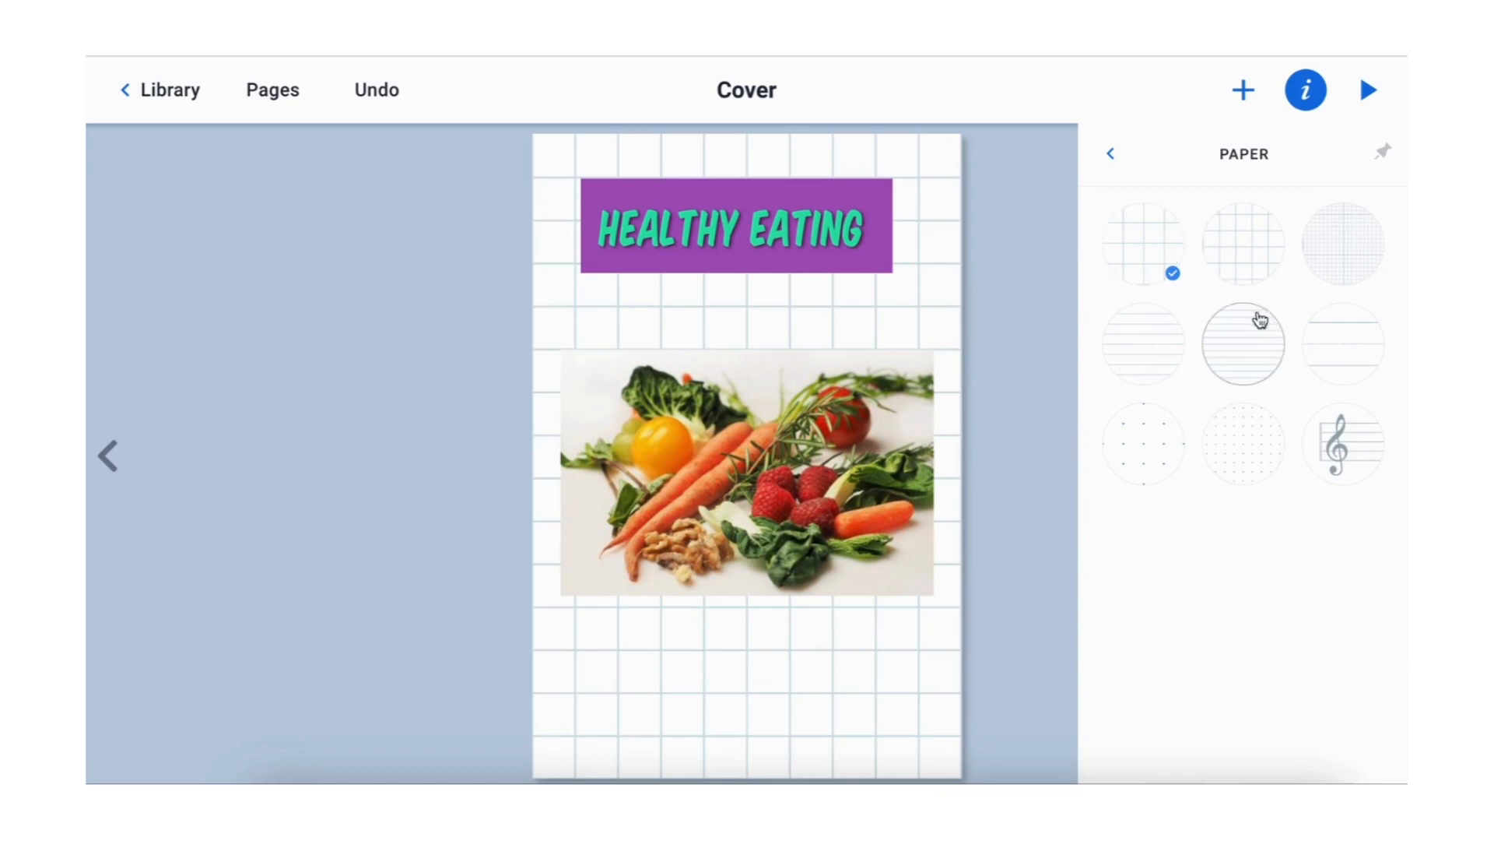
click(1346, 341)
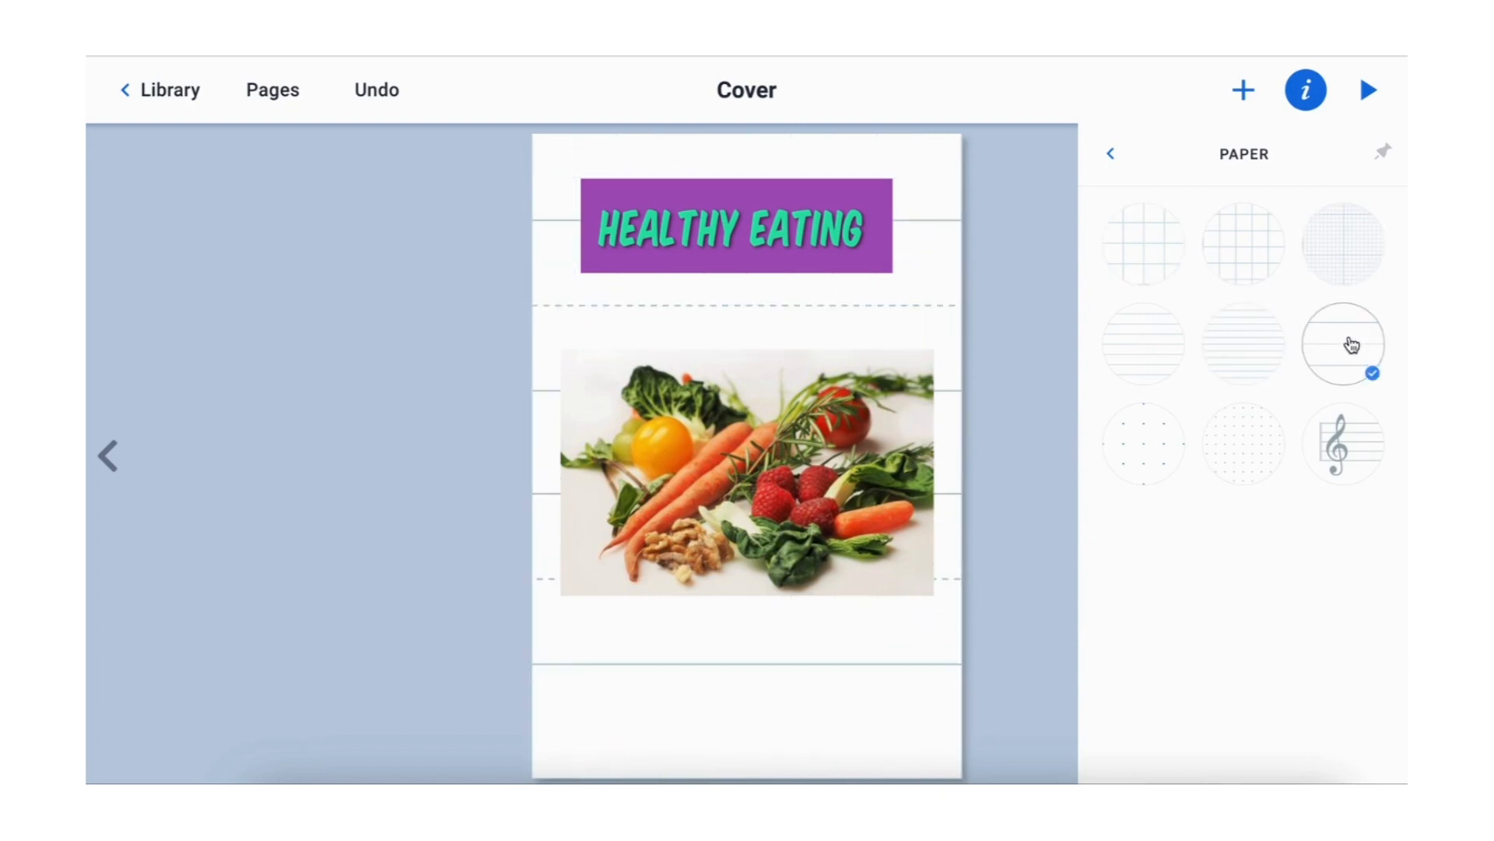
Step: Try the rainbow taped-paper border and the aqua polka-dot border as the cover background
click(1110, 153)
scroll(1178, 434, down, 2)
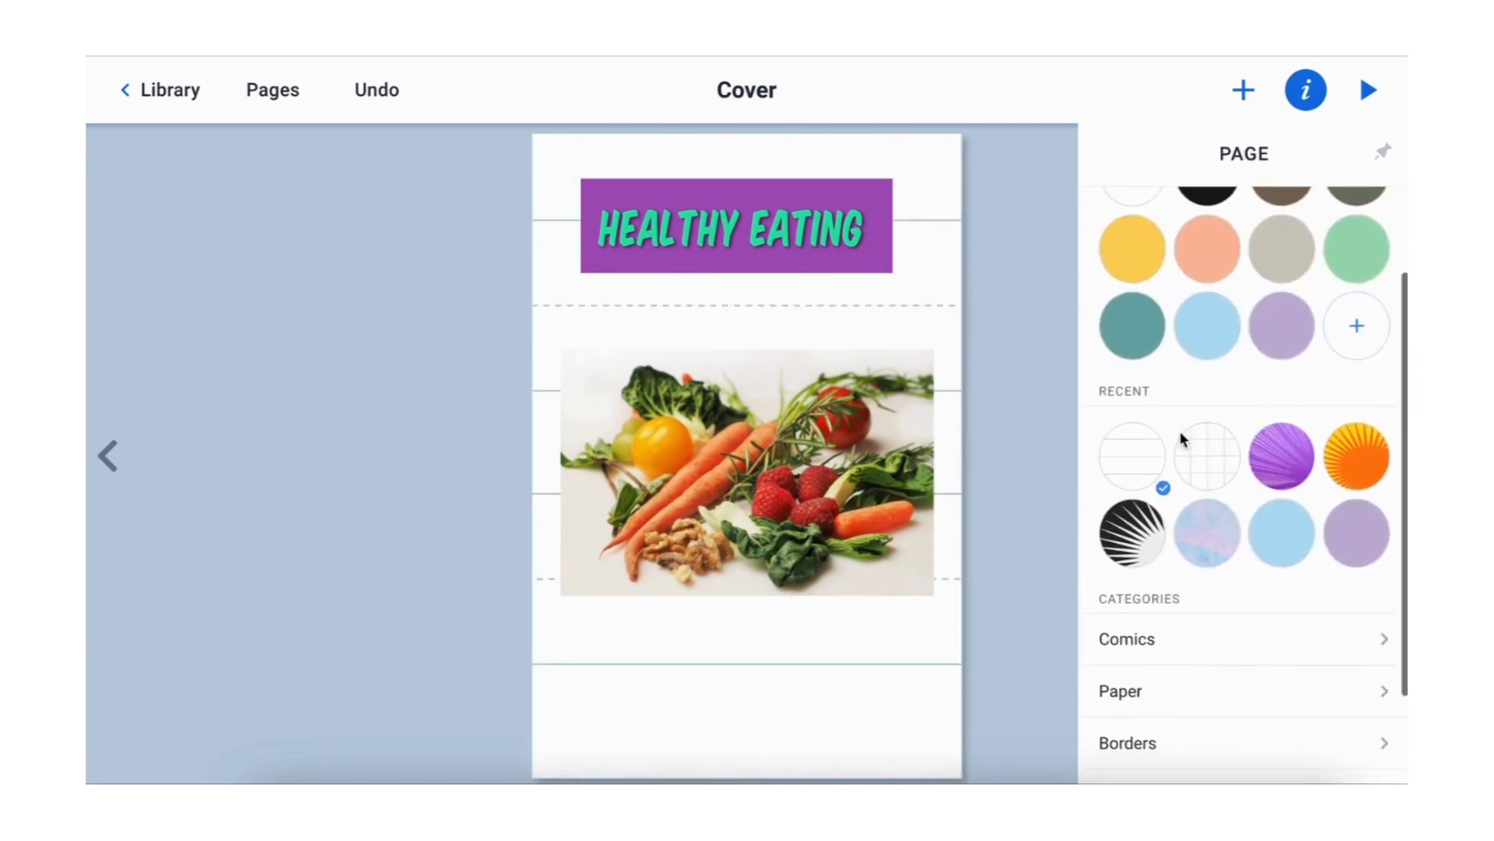
scroll(1180, 437, down, 2)
click(1151, 612)
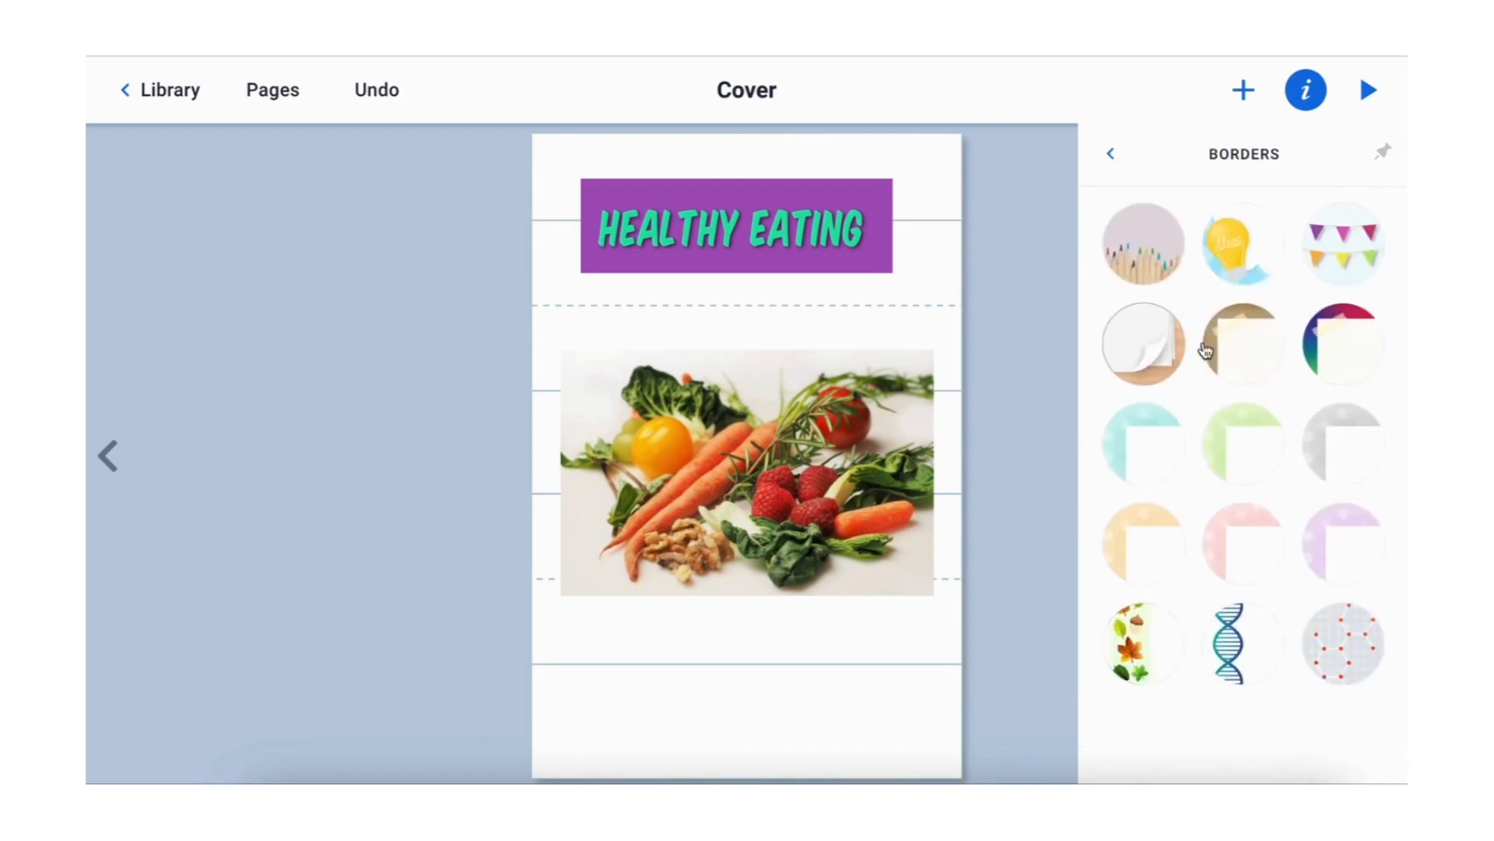
click(1350, 354)
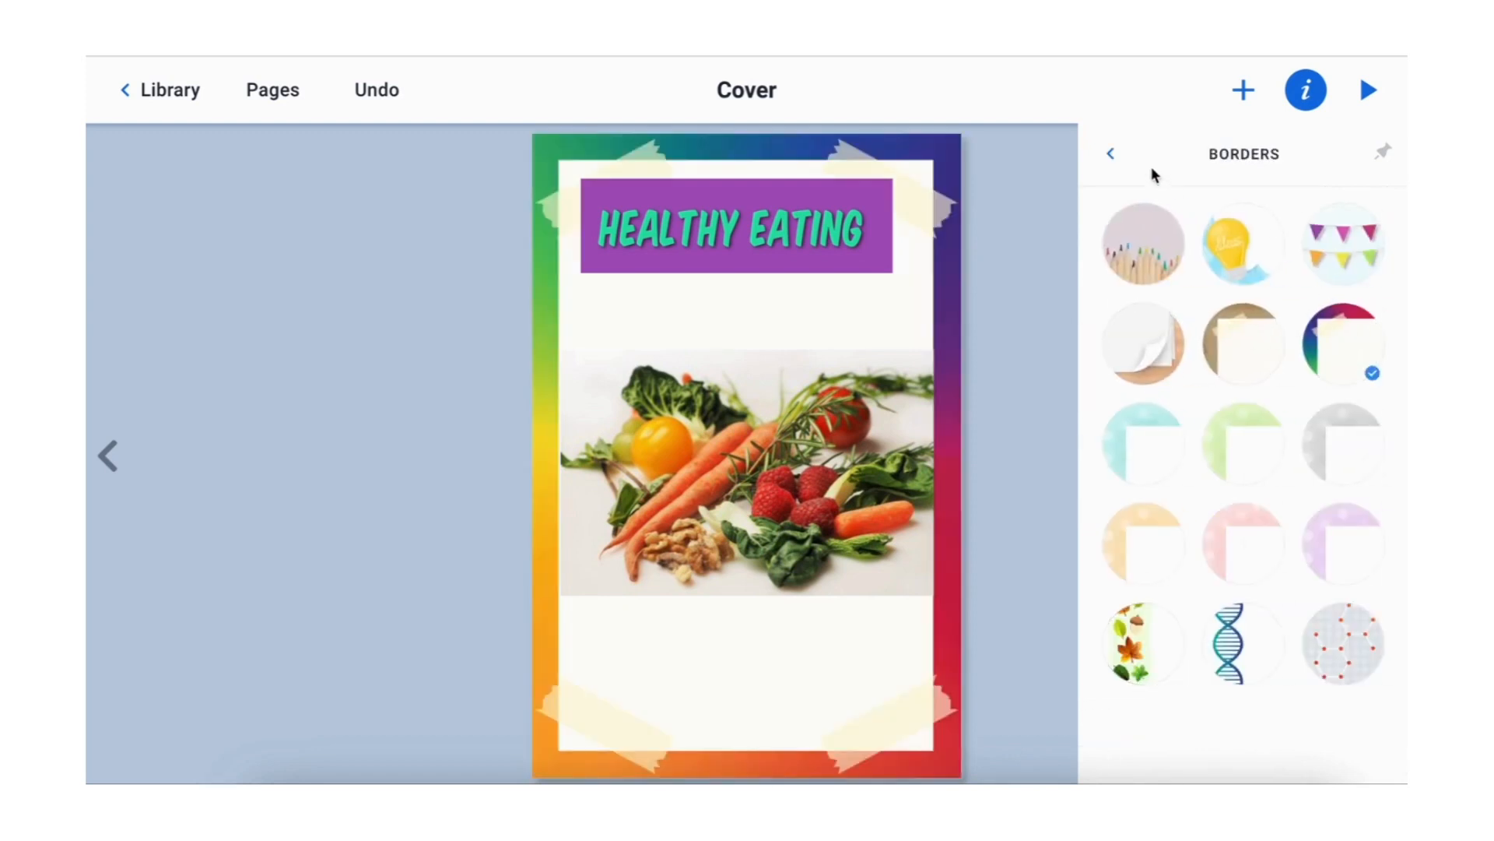
click(1152, 467)
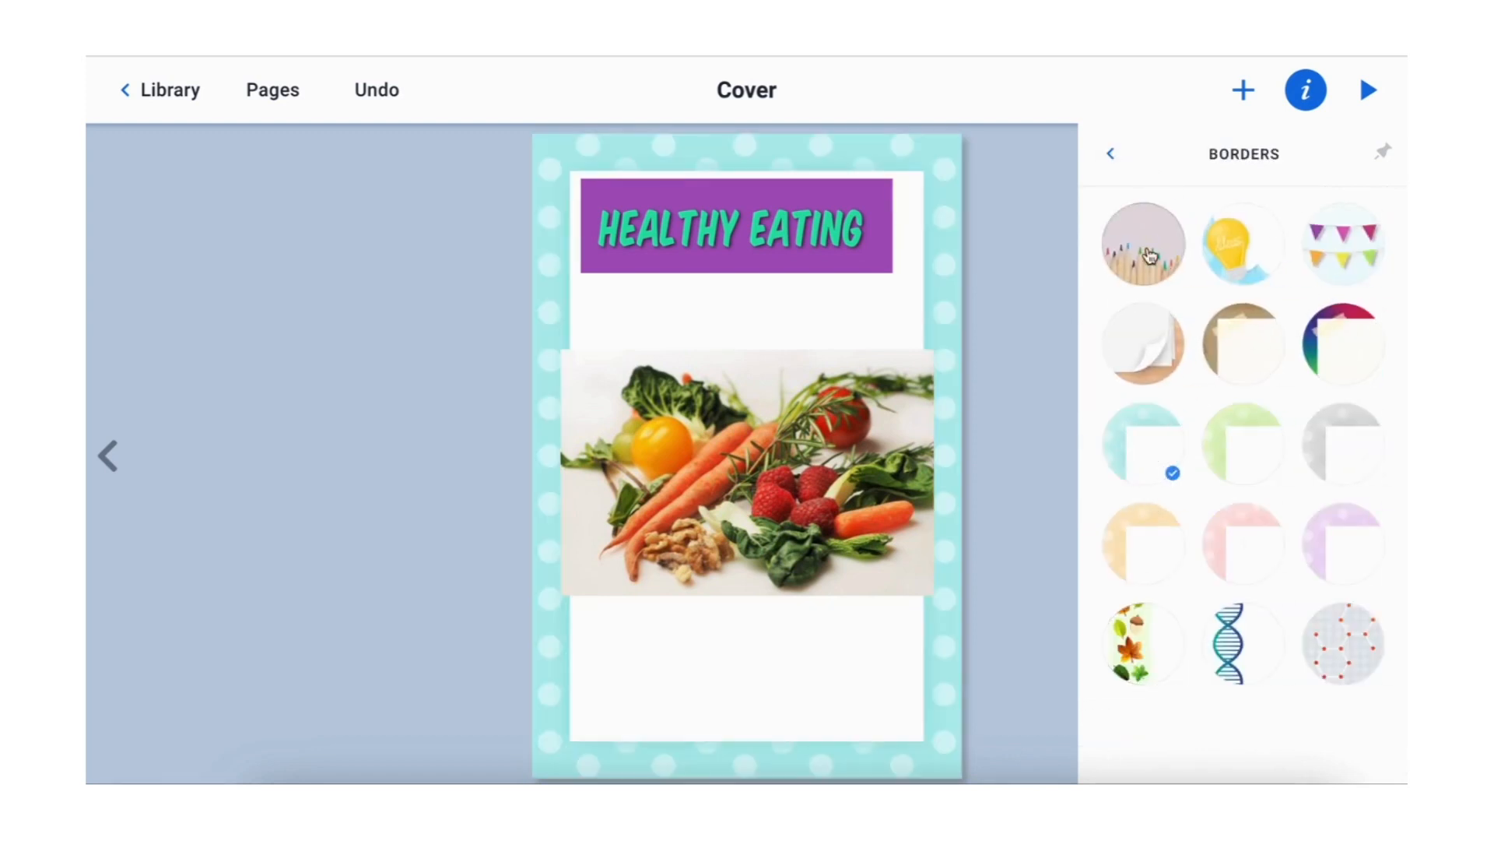
Step: Try the dark red zigzag pattern on the cover, and apply the starry night sky pattern as its background
click(1112, 153)
scroll(1208, 489, down, 2)
scroll(1208, 489, down, 2)
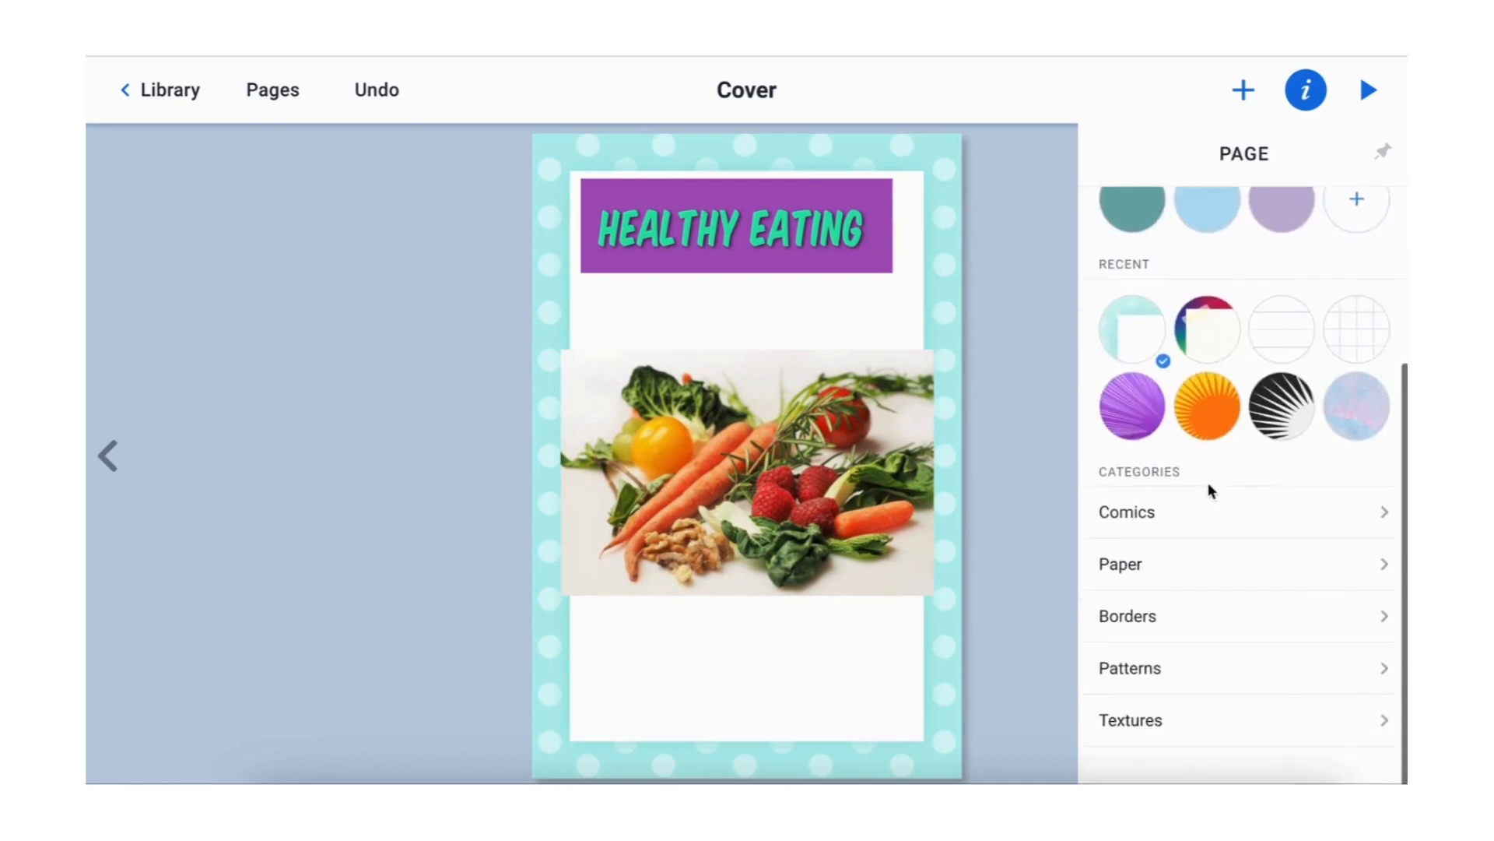
click(1197, 659)
scroll(1200, 660, down, 1)
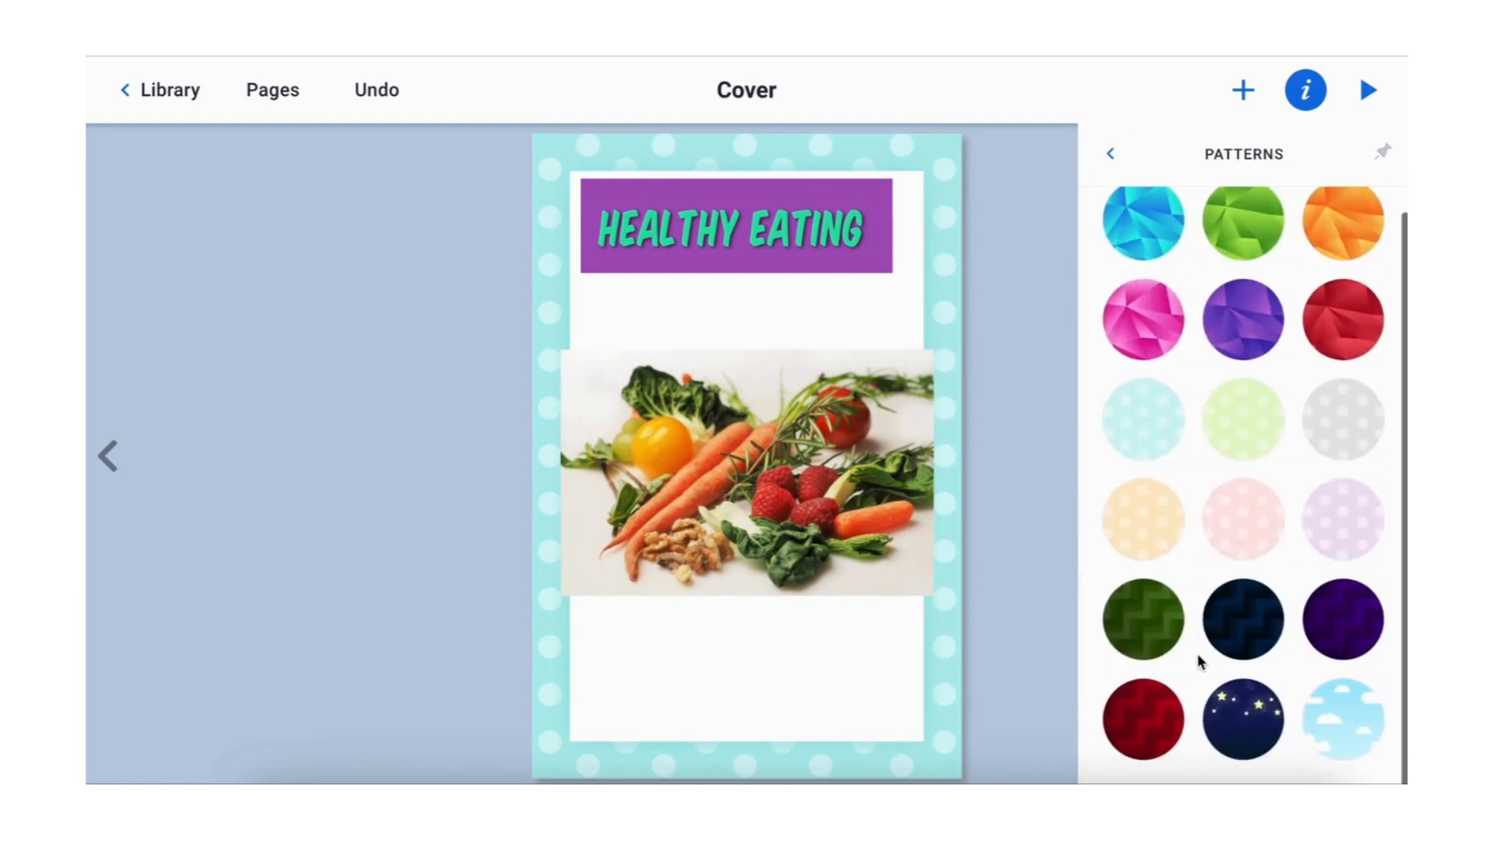
click(1149, 722)
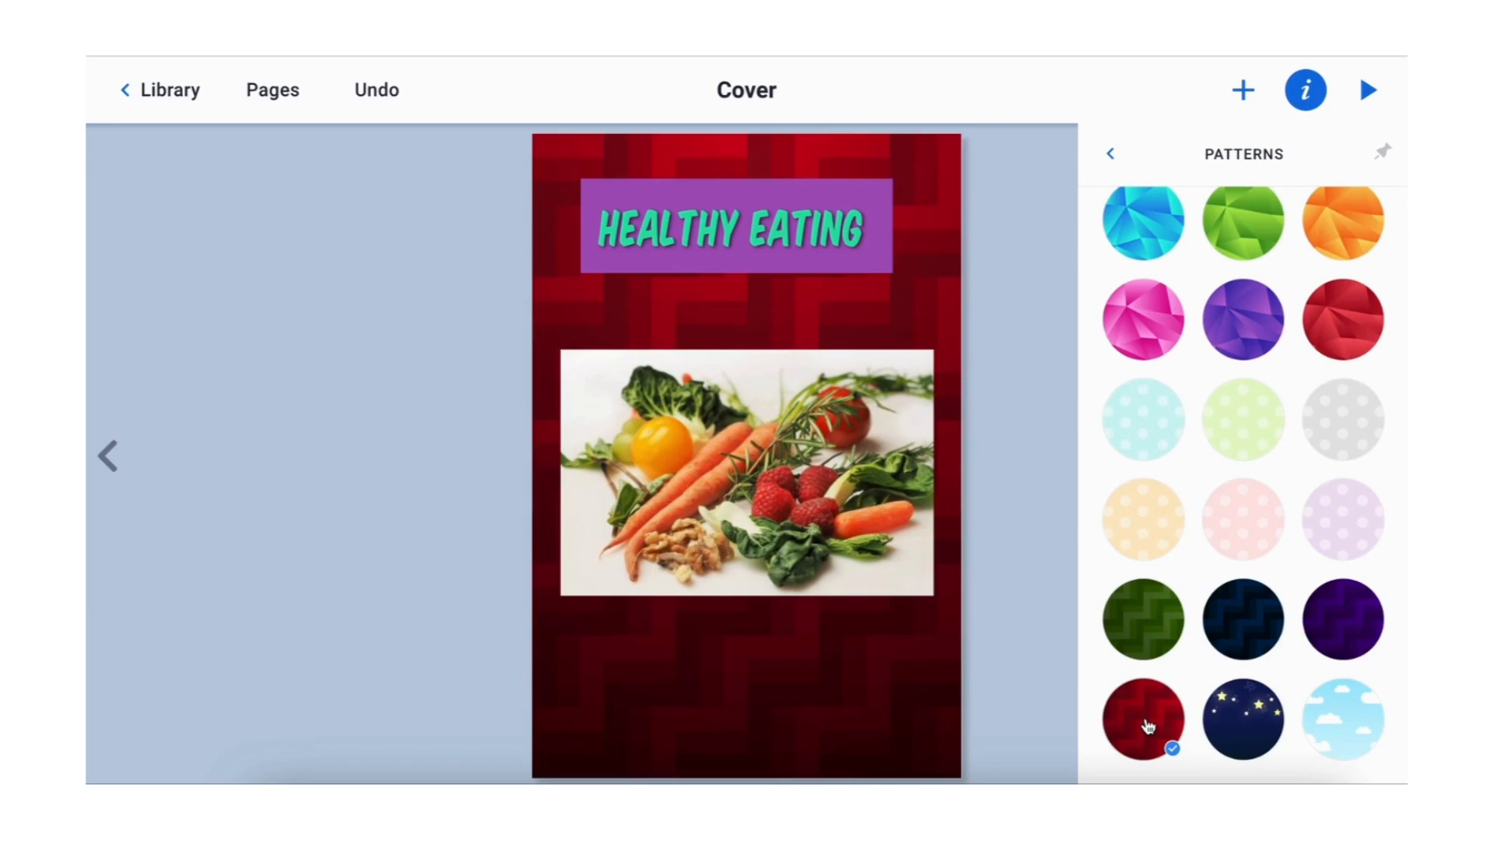
click(1236, 728)
Step: Try the rainbow watercolor texture on the cover, and apply the aged beige parchment texture as its background
click(1112, 159)
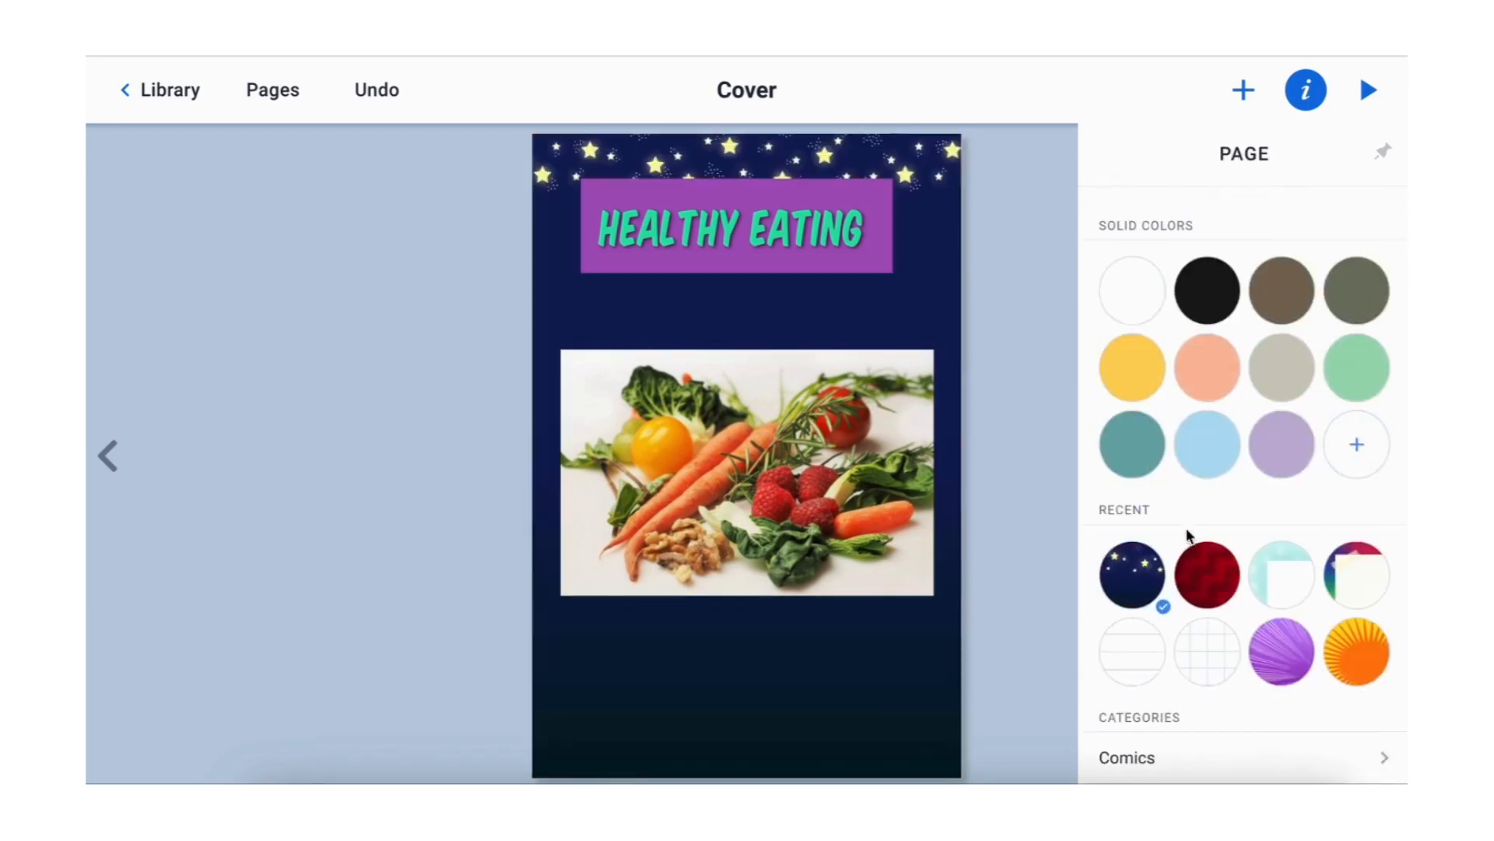
scroll(1186, 527, down, 3)
click(1159, 724)
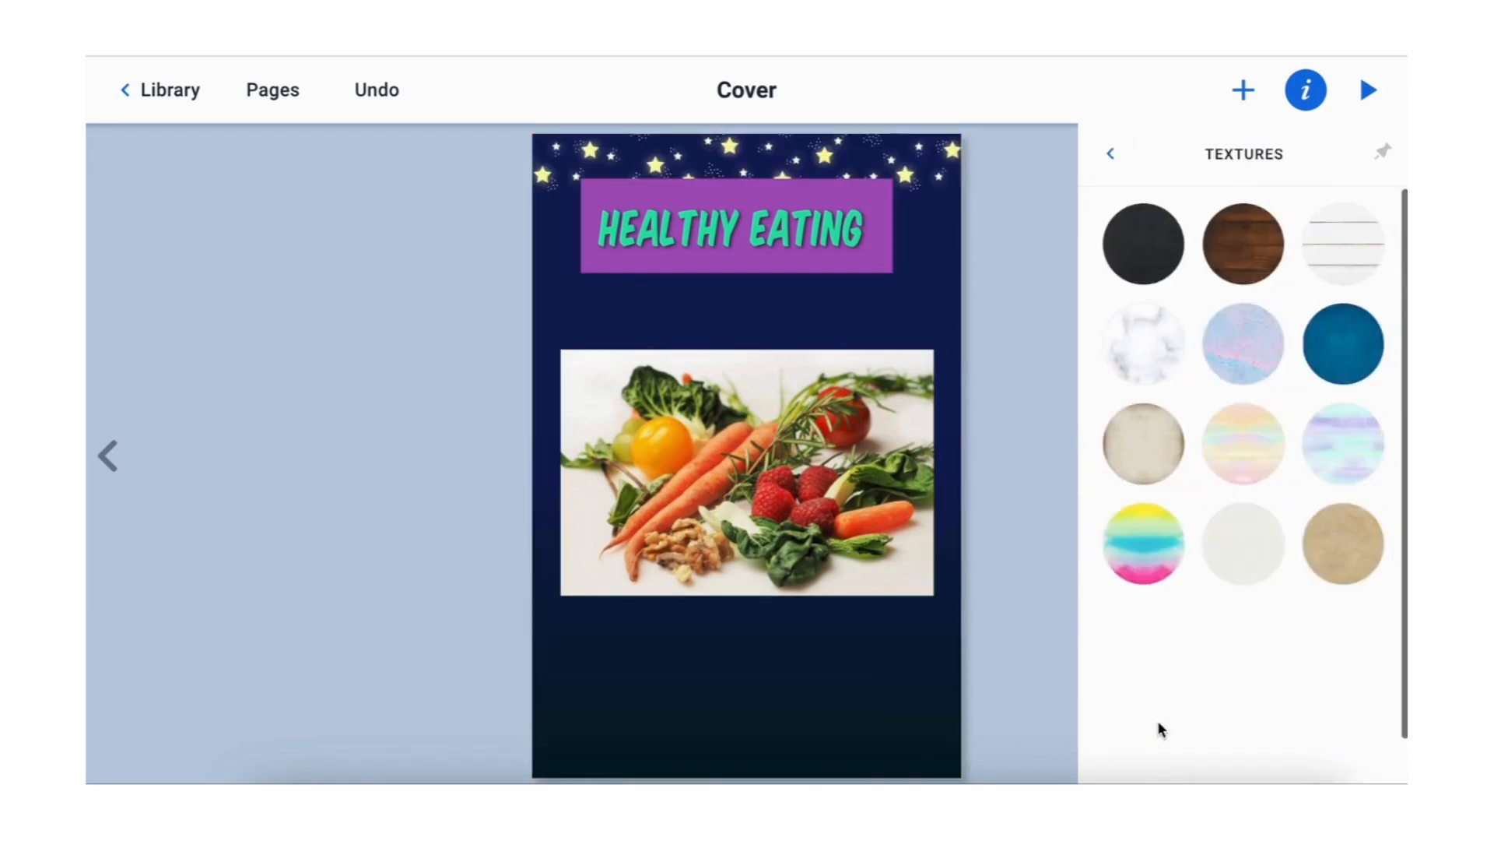
click(1161, 541)
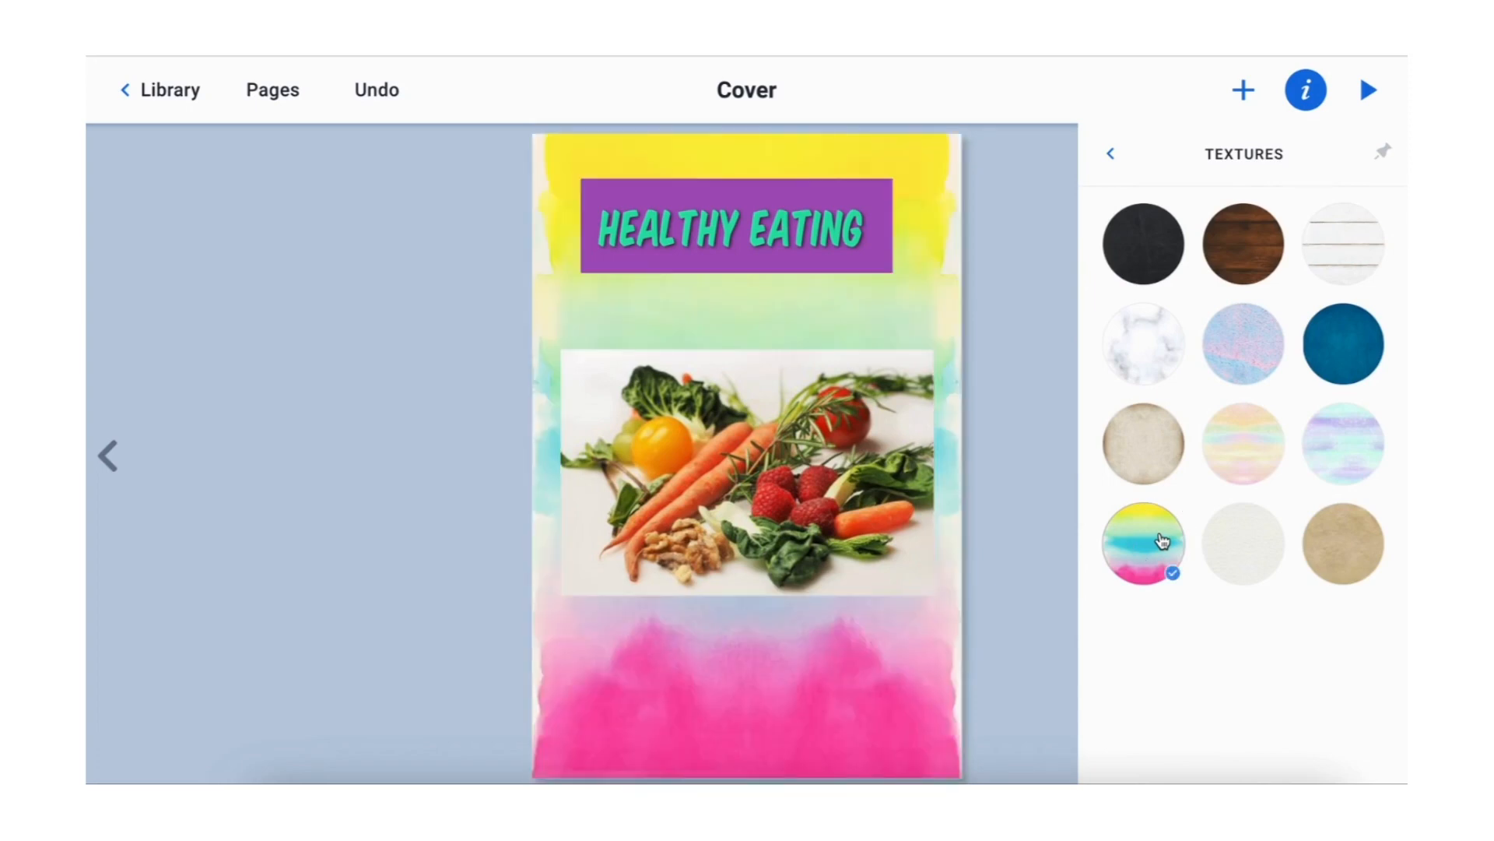
click(1163, 461)
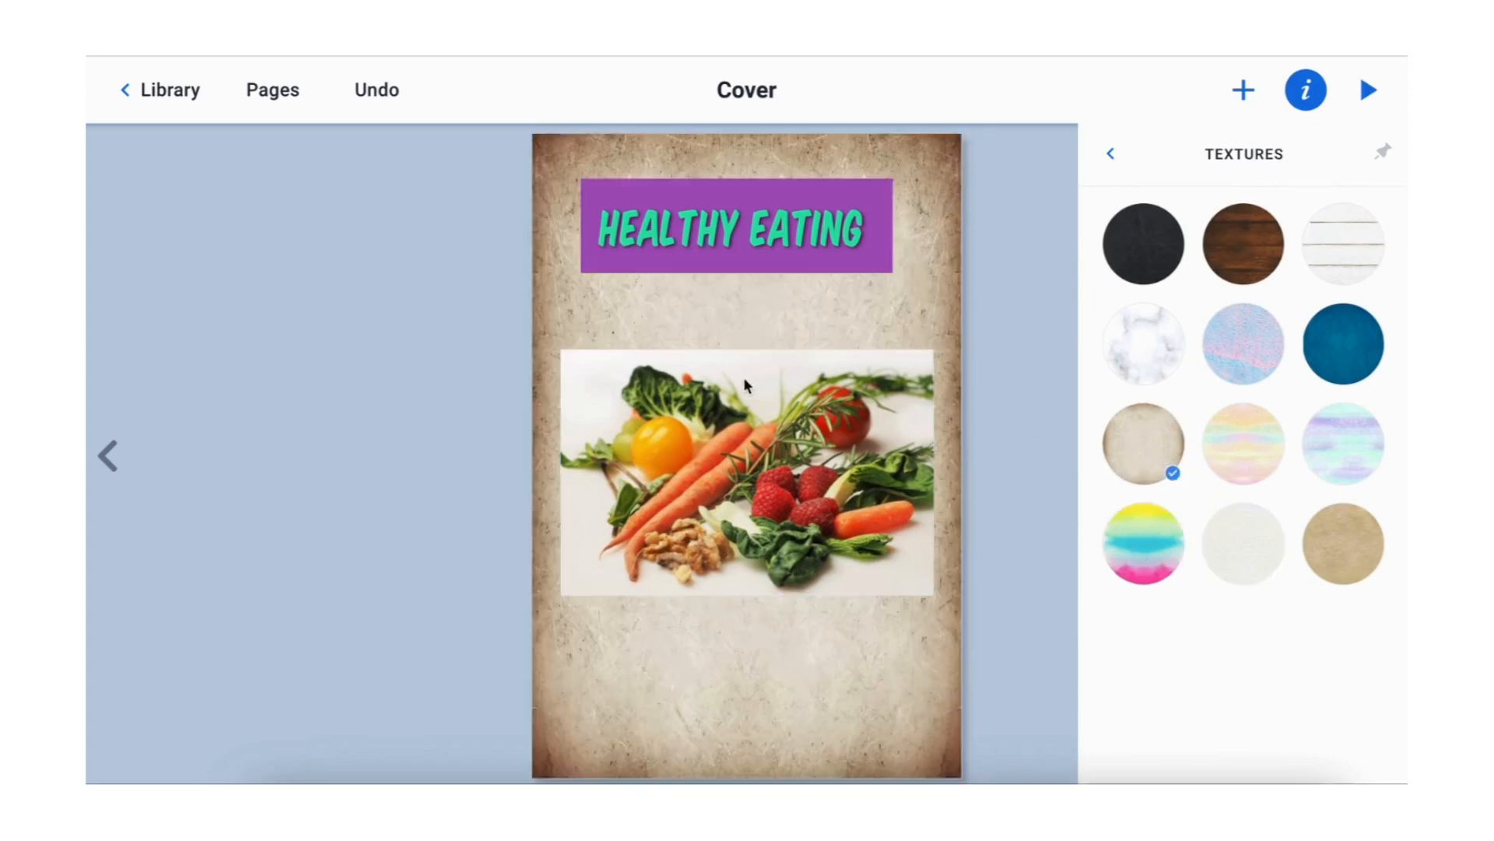
Step: Return to the main page background options, pin the options open beside the cover, and unpin them again
click(1109, 154)
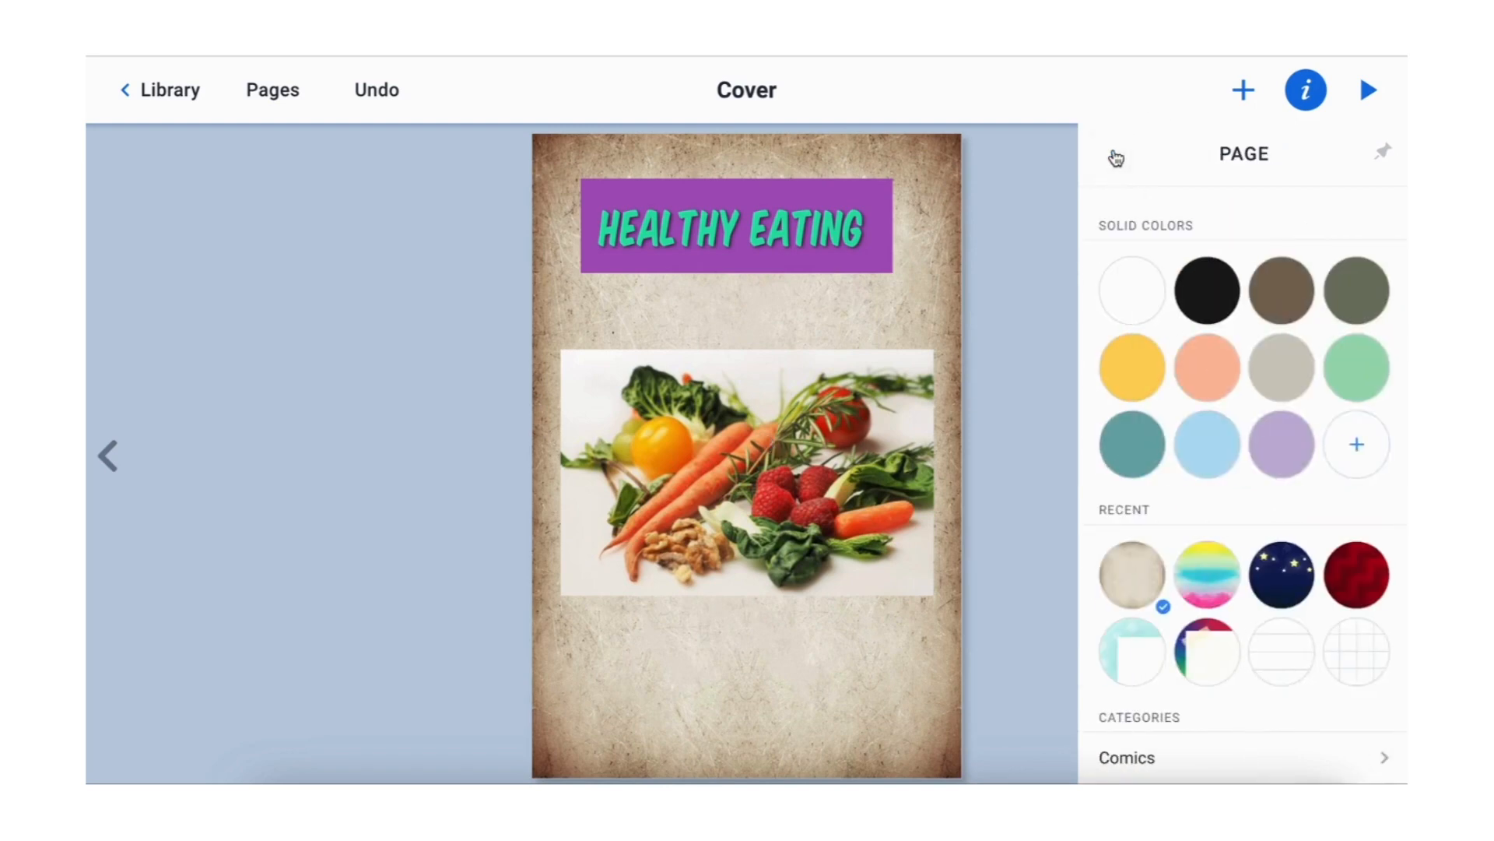
click(1383, 156)
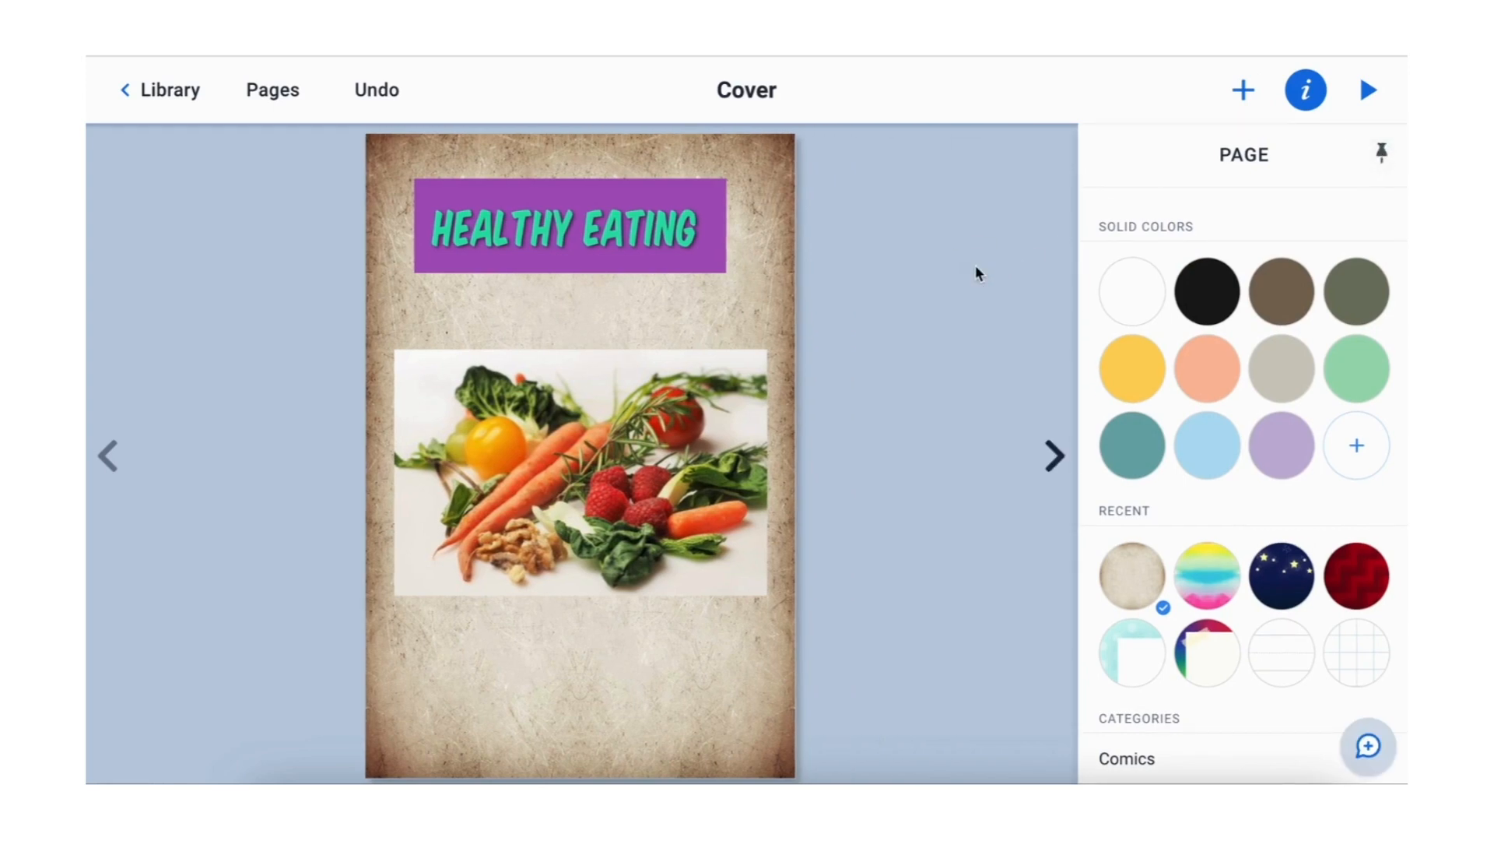
click(1382, 154)
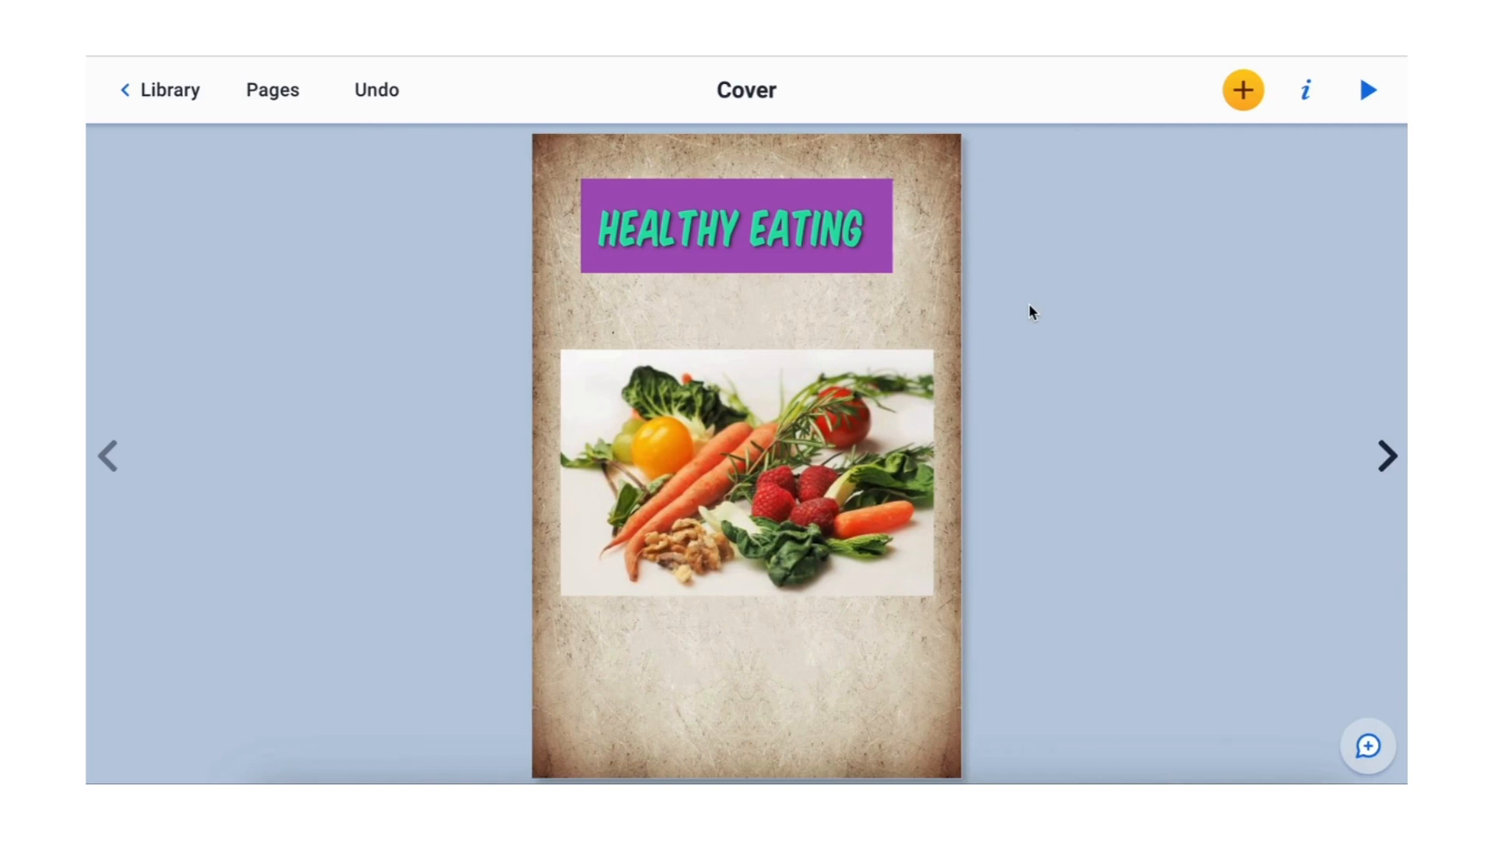
Step: Apply the recently used rainbow taped-paper border as the background of pages 2 and 3
click(1385, 457)
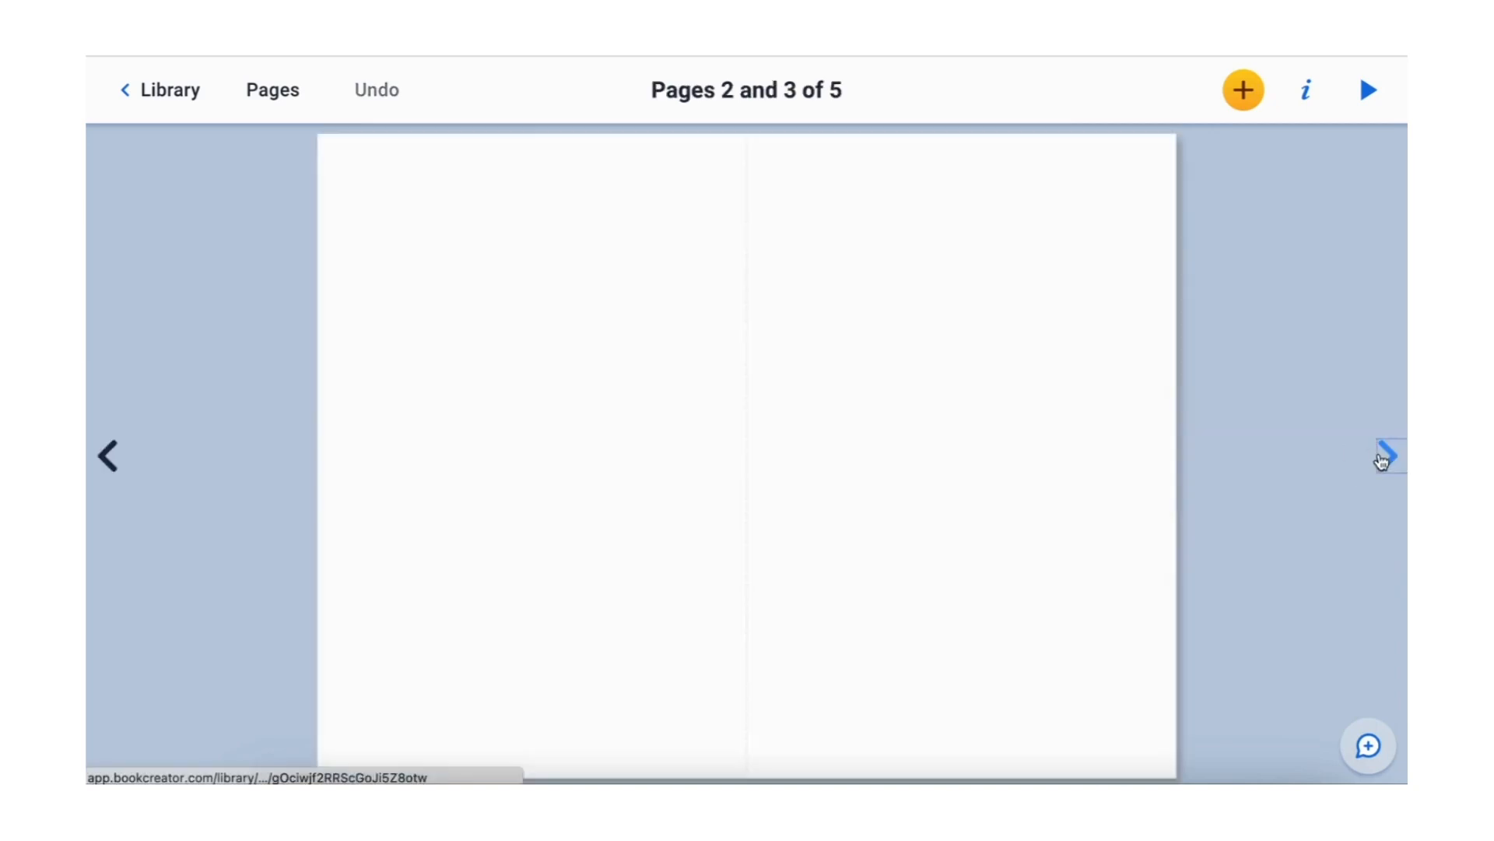
click(1308, 97)
scroll(1214, 537, down, 3)
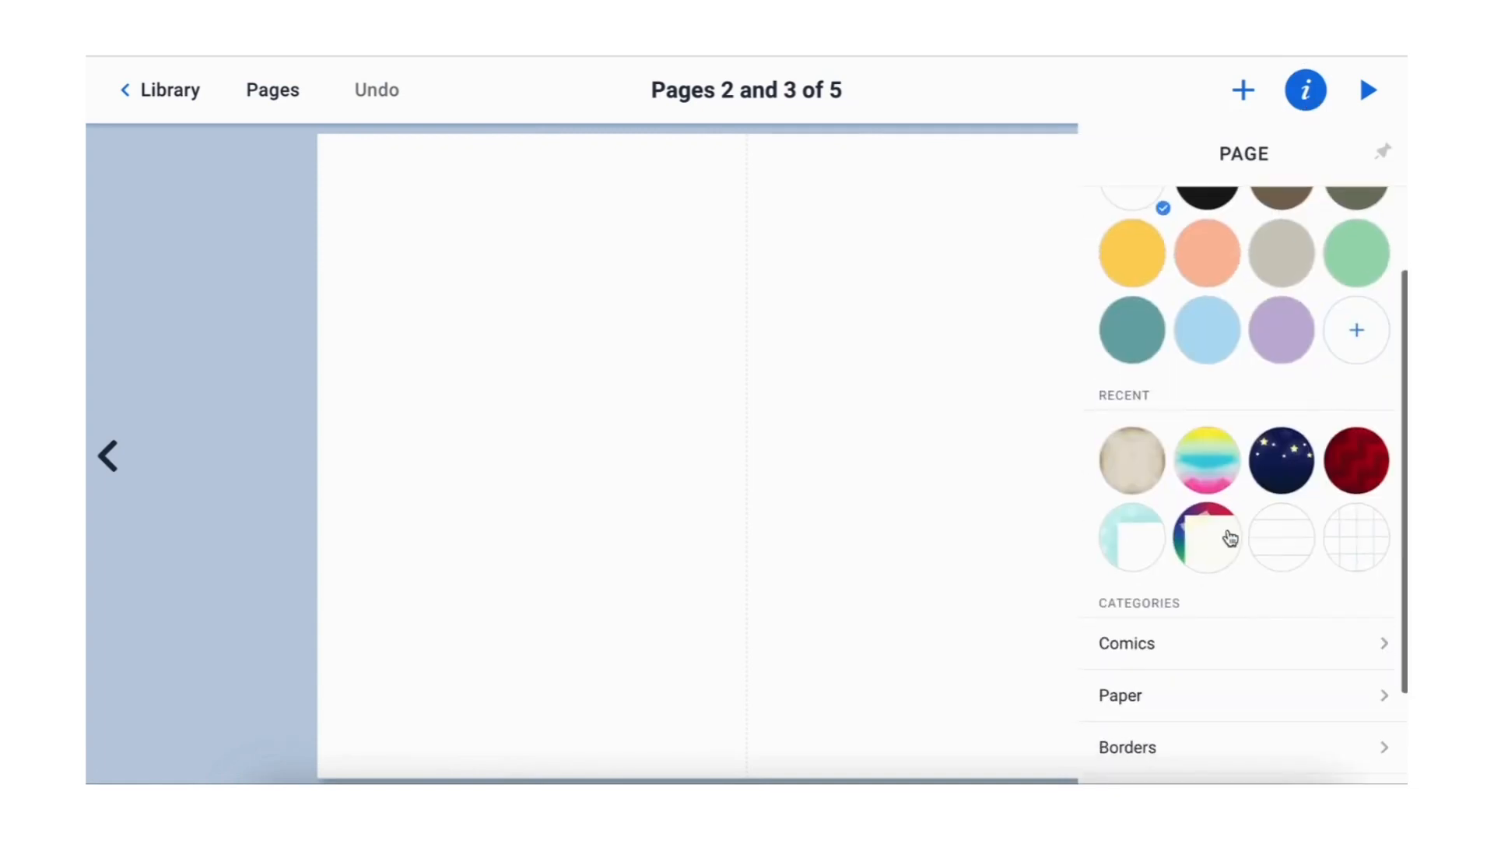
click(1204, 550)
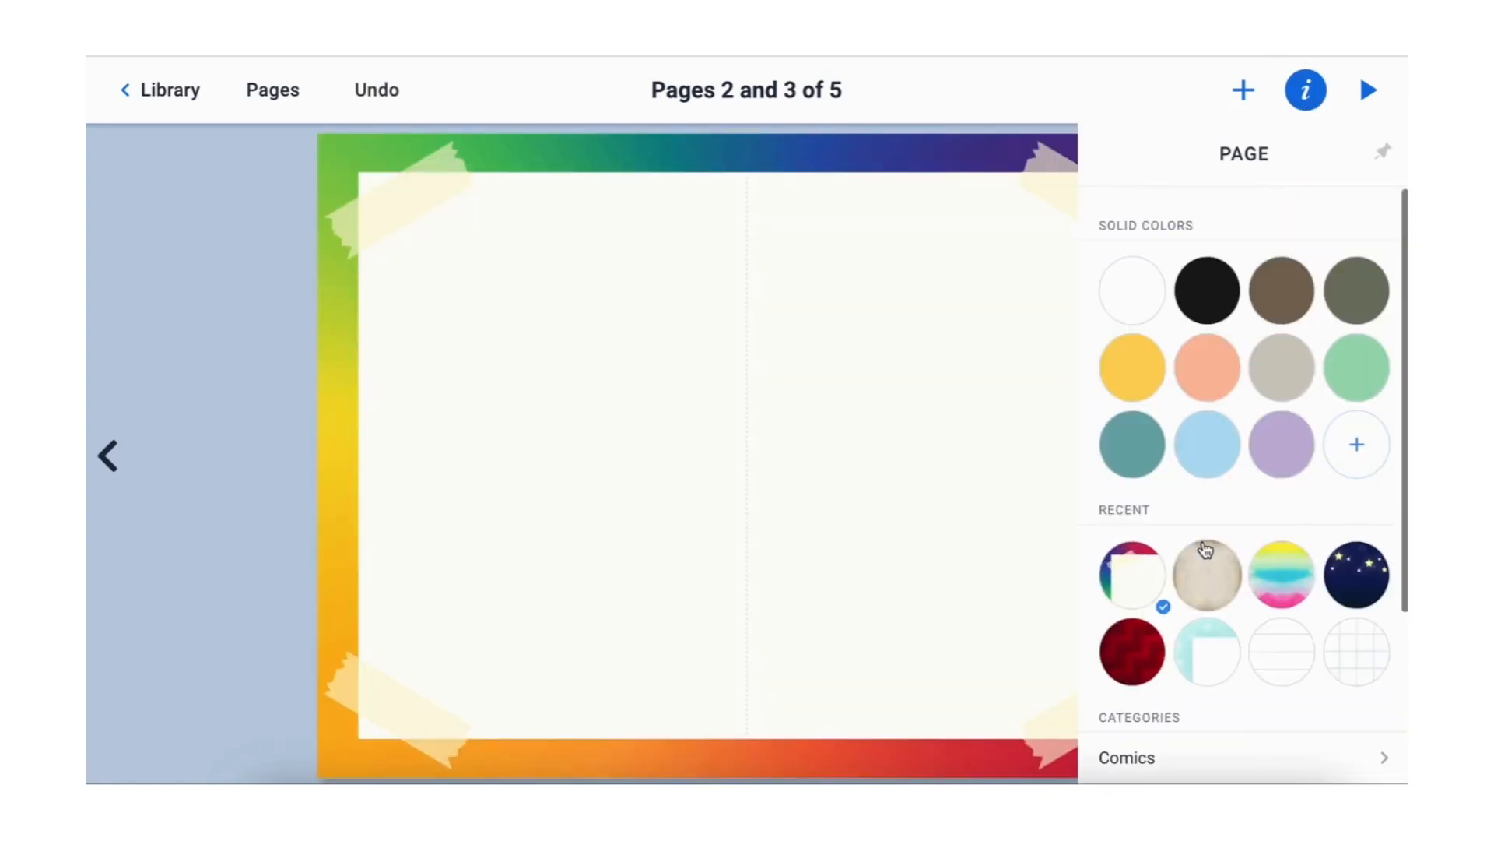
click(846, 484)
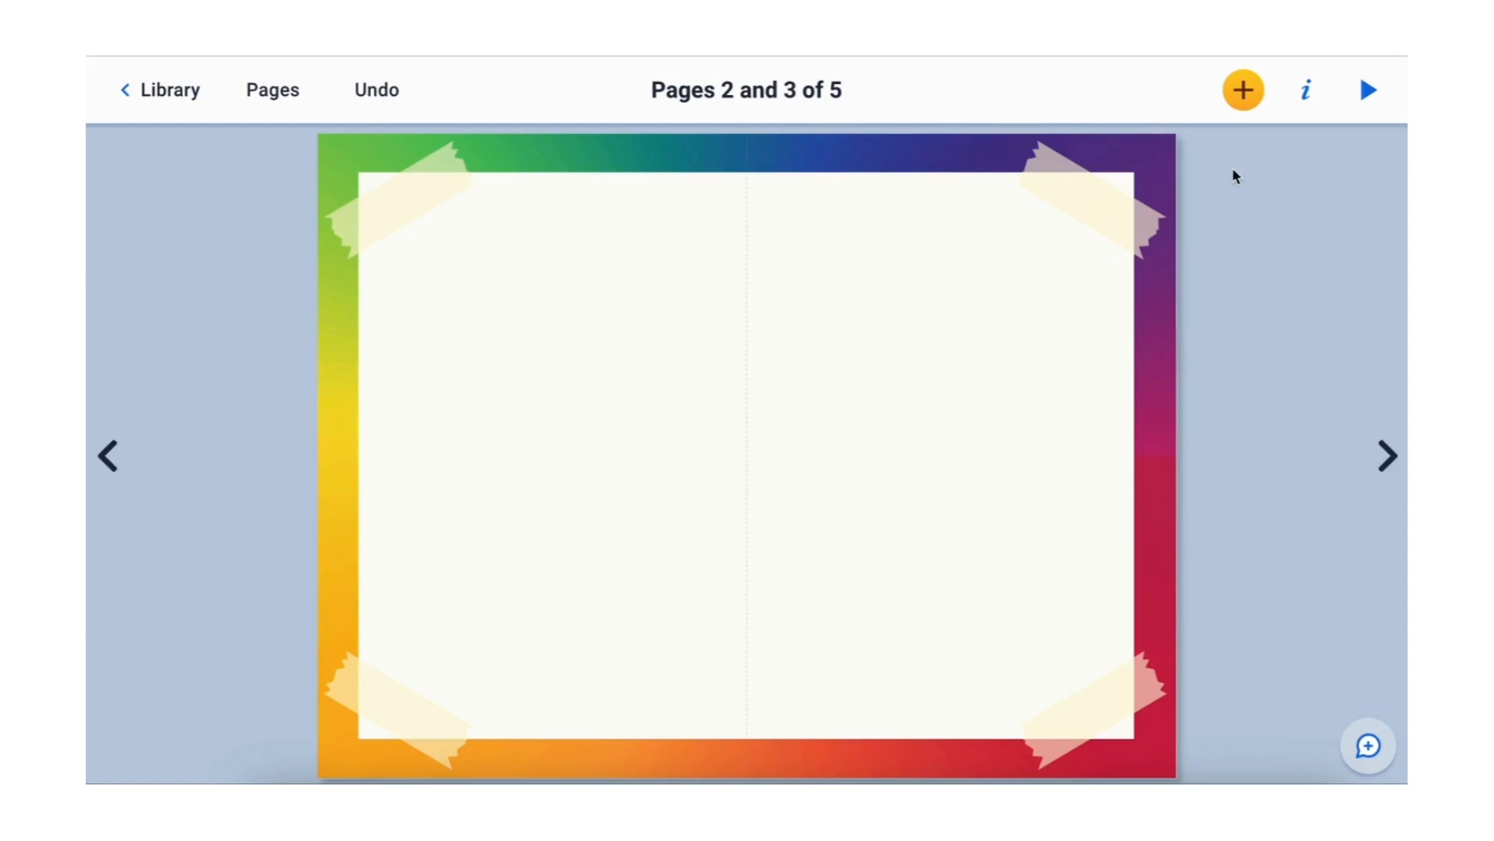
Step: Apply the large-square grid from the Paper backgrounds to pages 4 and 5
click(1376, 459)
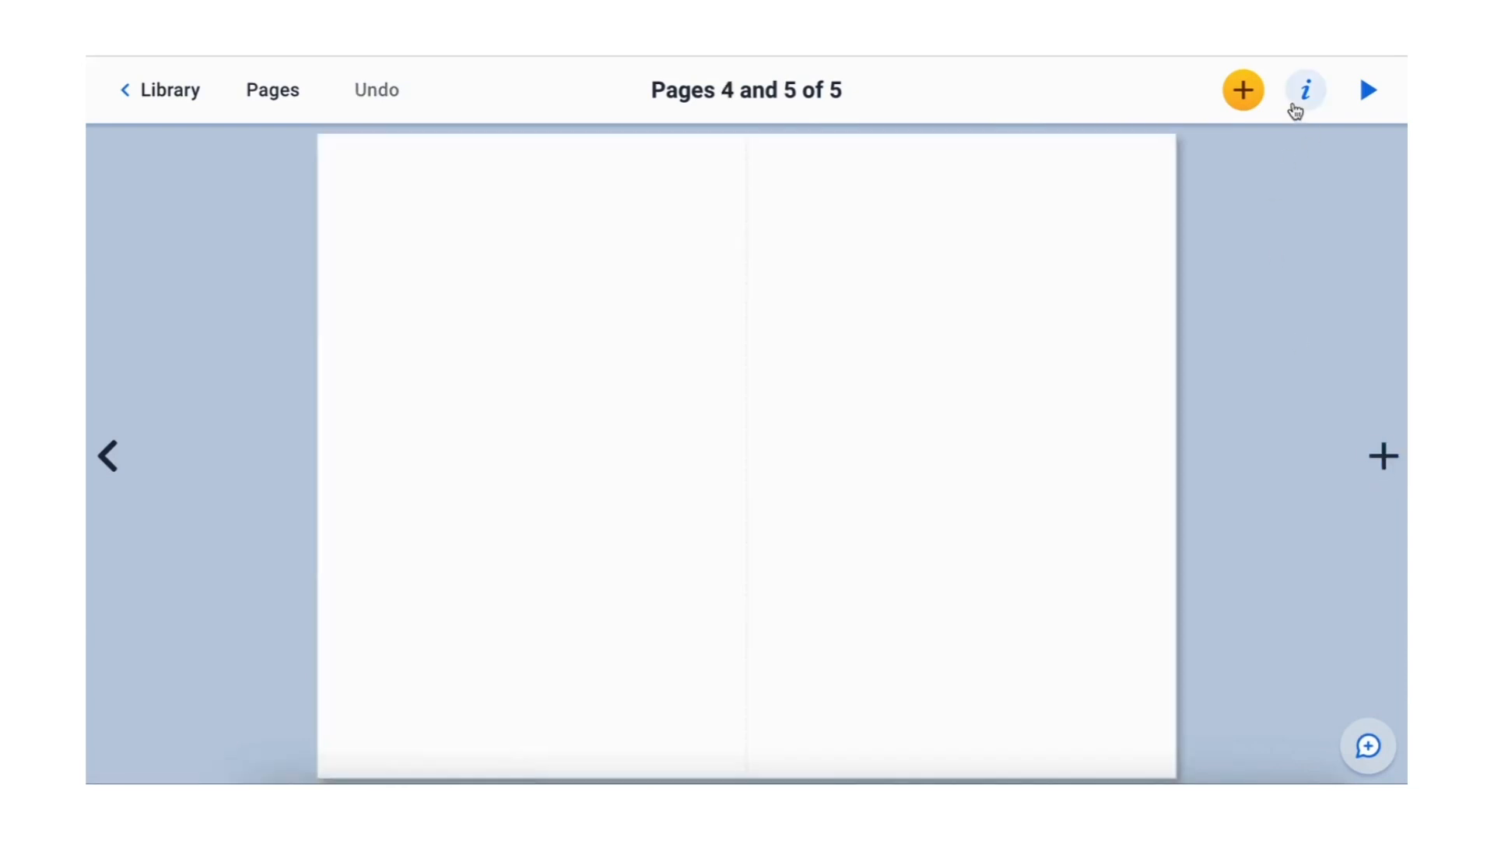
click(1298, 100)
scroll(1263, 488, down, 3)
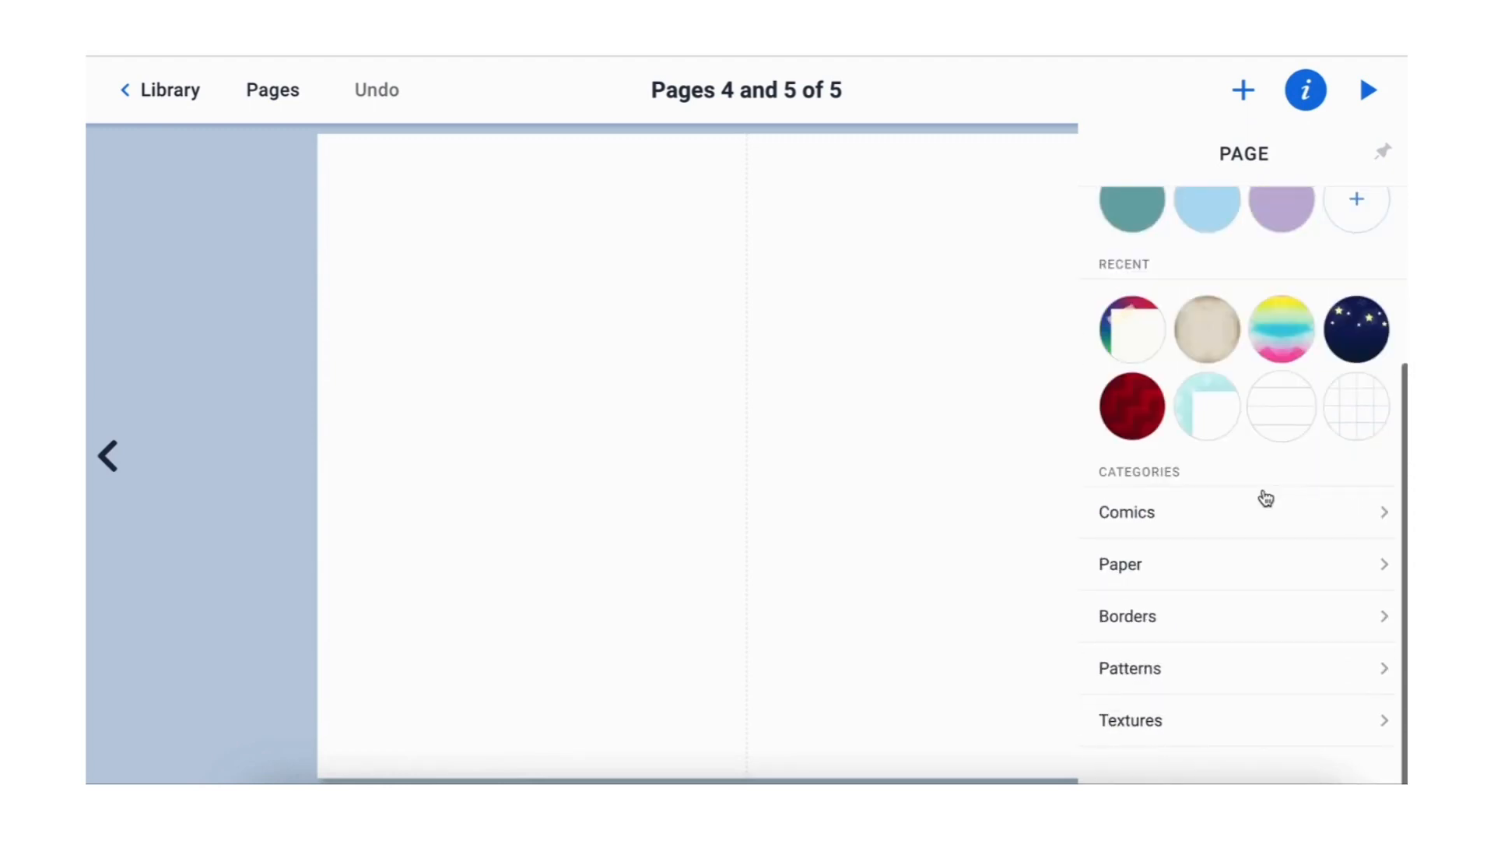
click(1217, 564)
click(1149, 269)
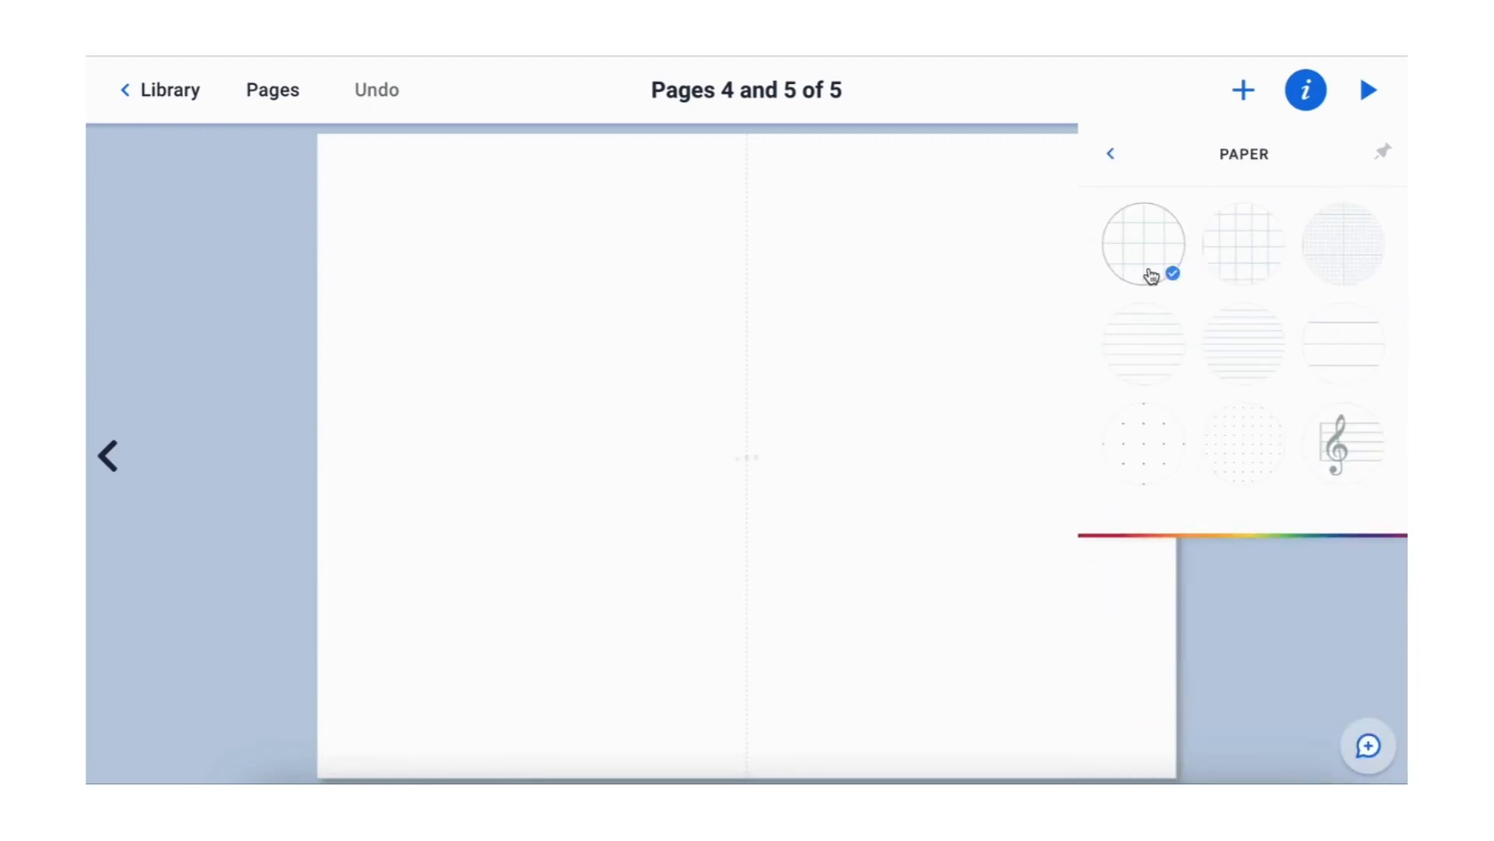
click(1030, 267)
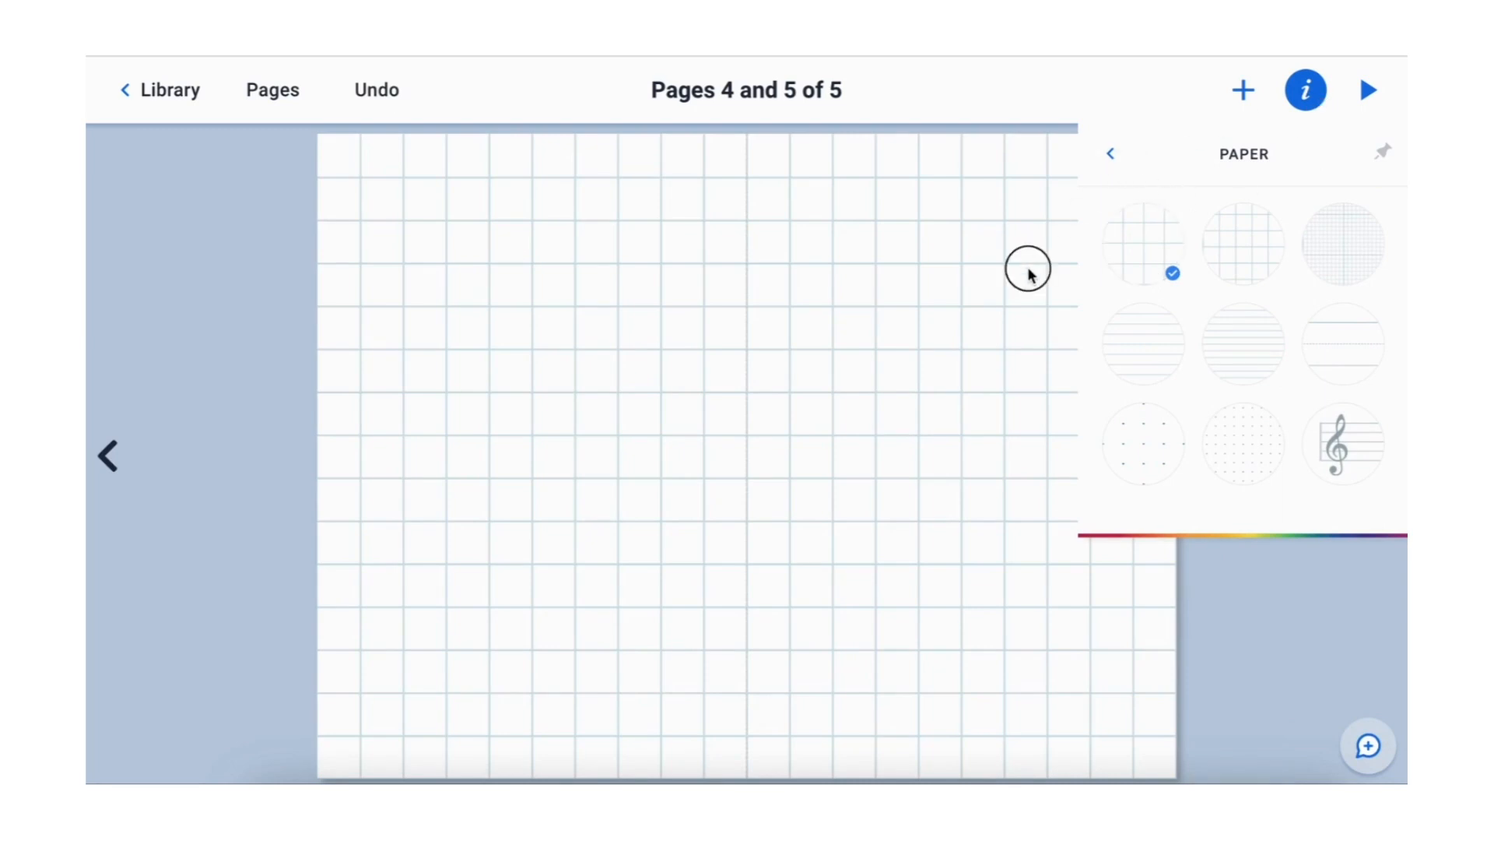
Step: Add pages 6 and 7 to the book and give them the dark red zigzag background
click(1385, 456)
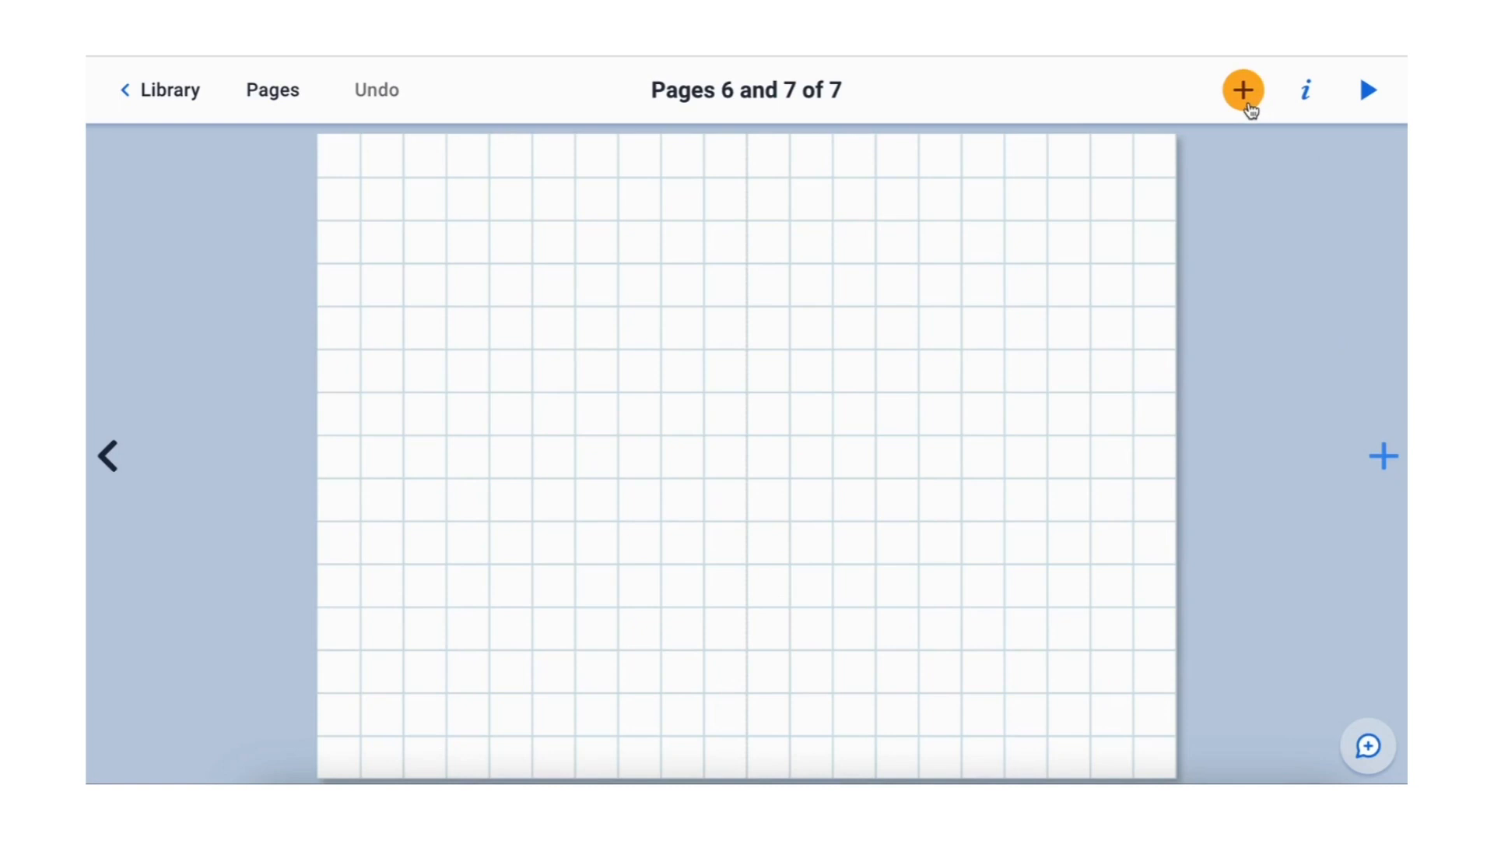
click(1309, 92)
scroll(1245, 374, down, 3)
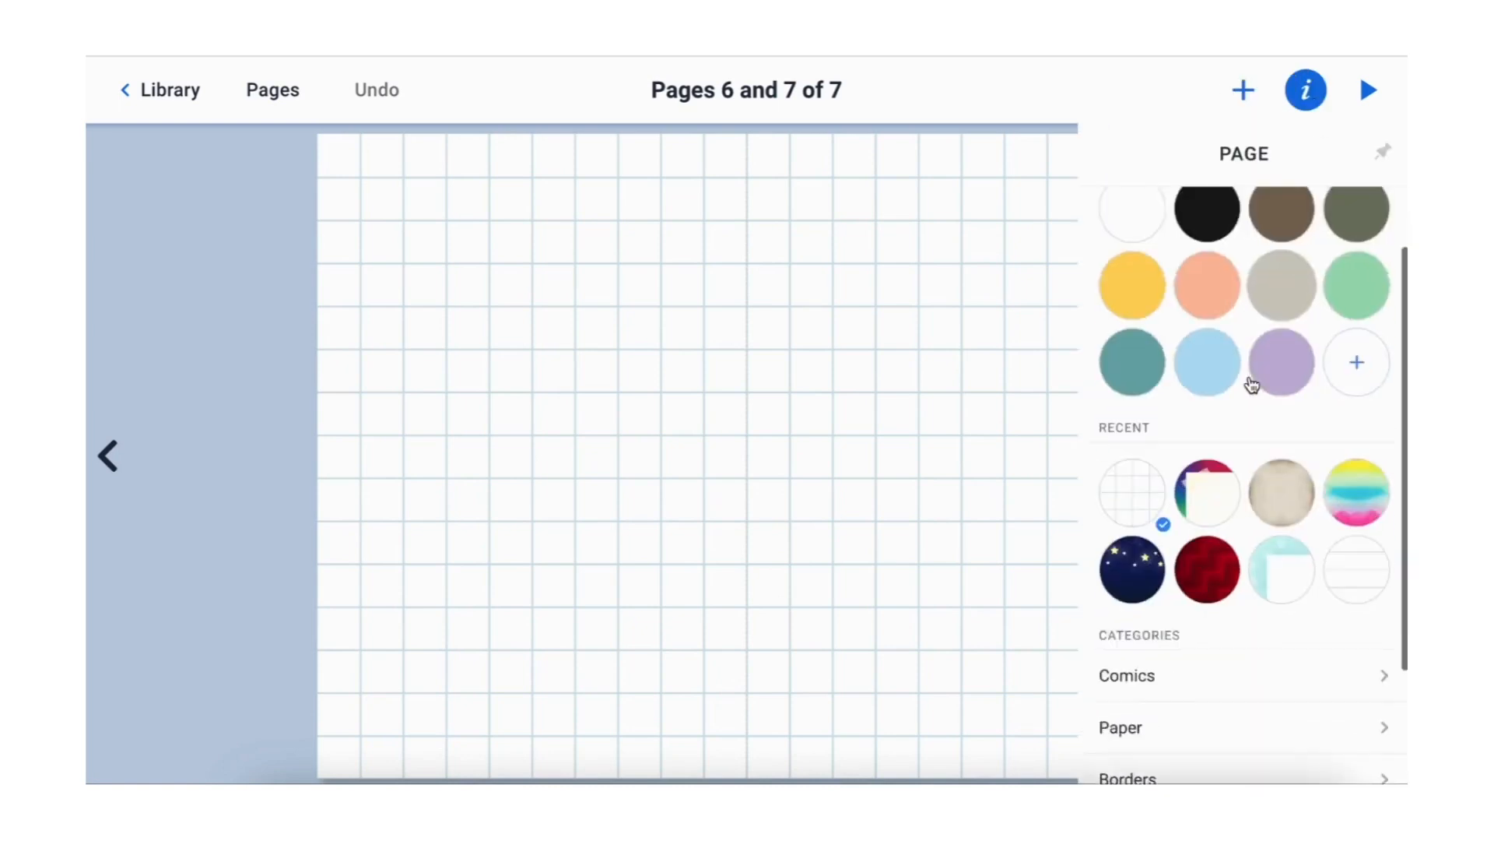
click(1202, 513)
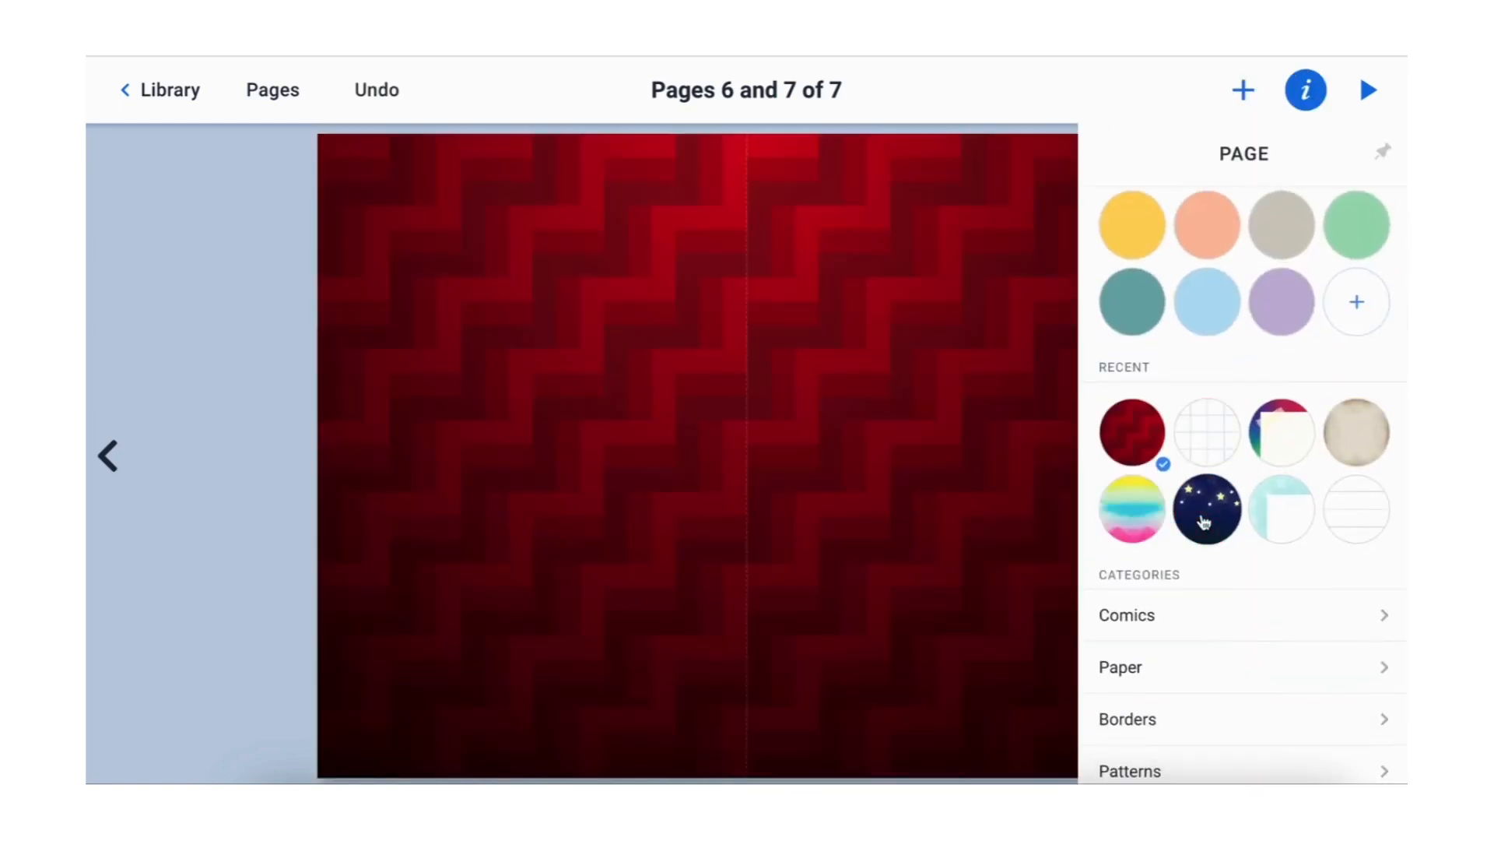
click(989, 474)
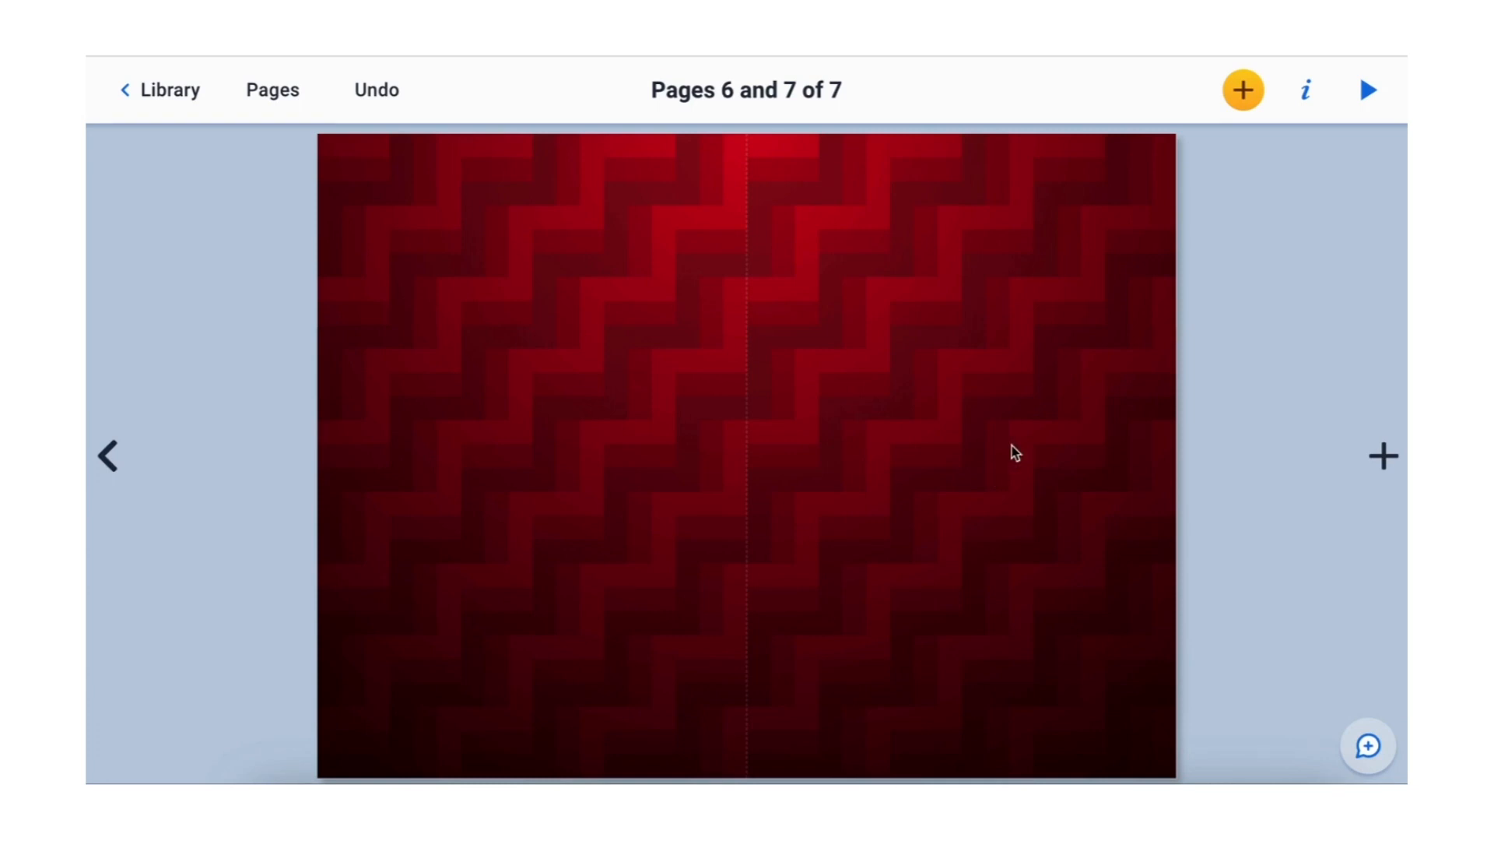
Step: Add pages 8 and 9 at the end of the book, and delete that spread from the page overview
click(1383, 457)
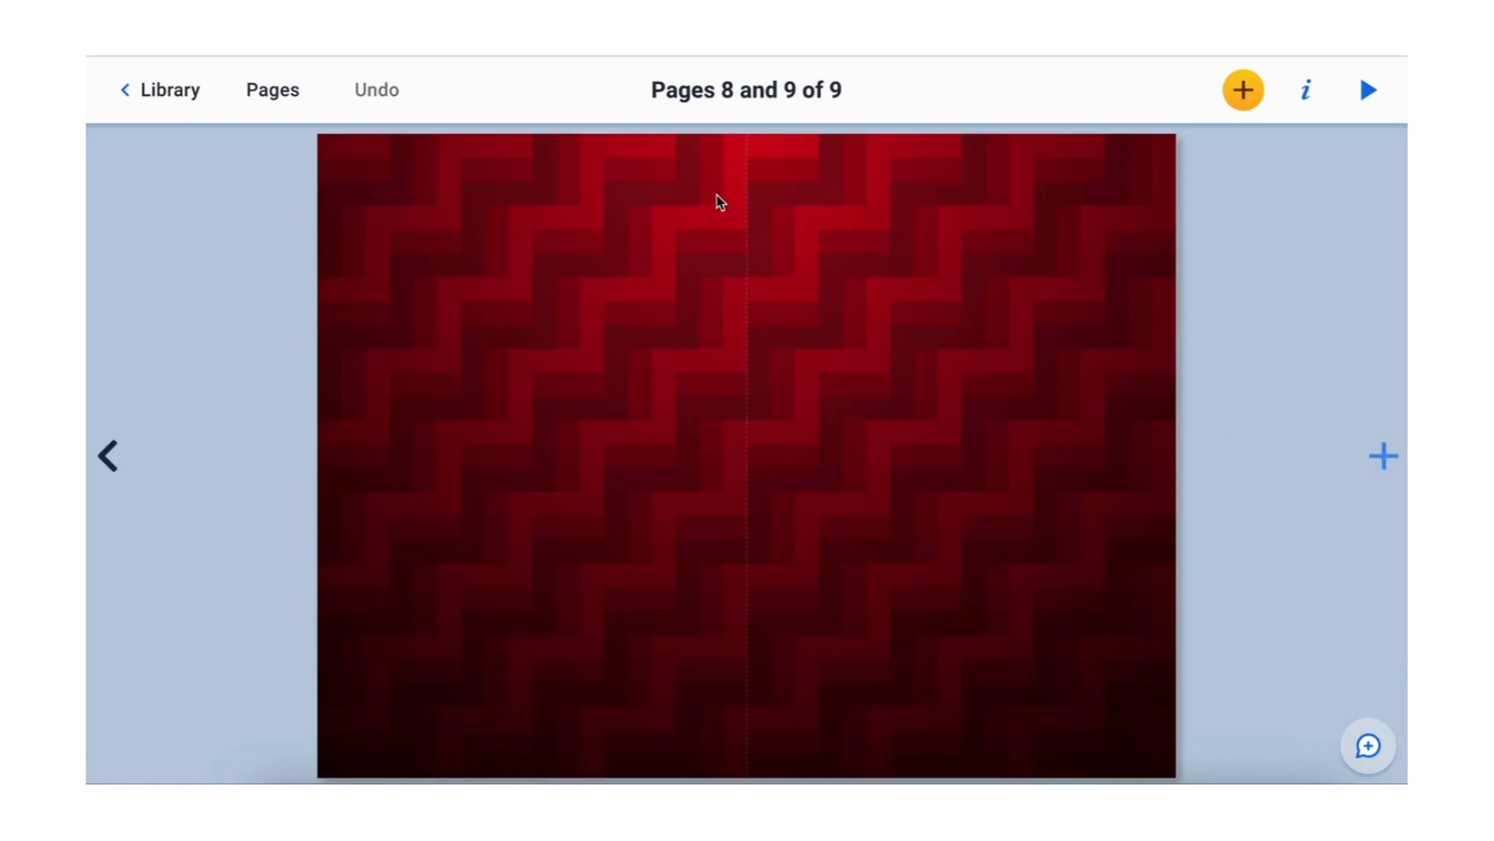
click(274, 97)
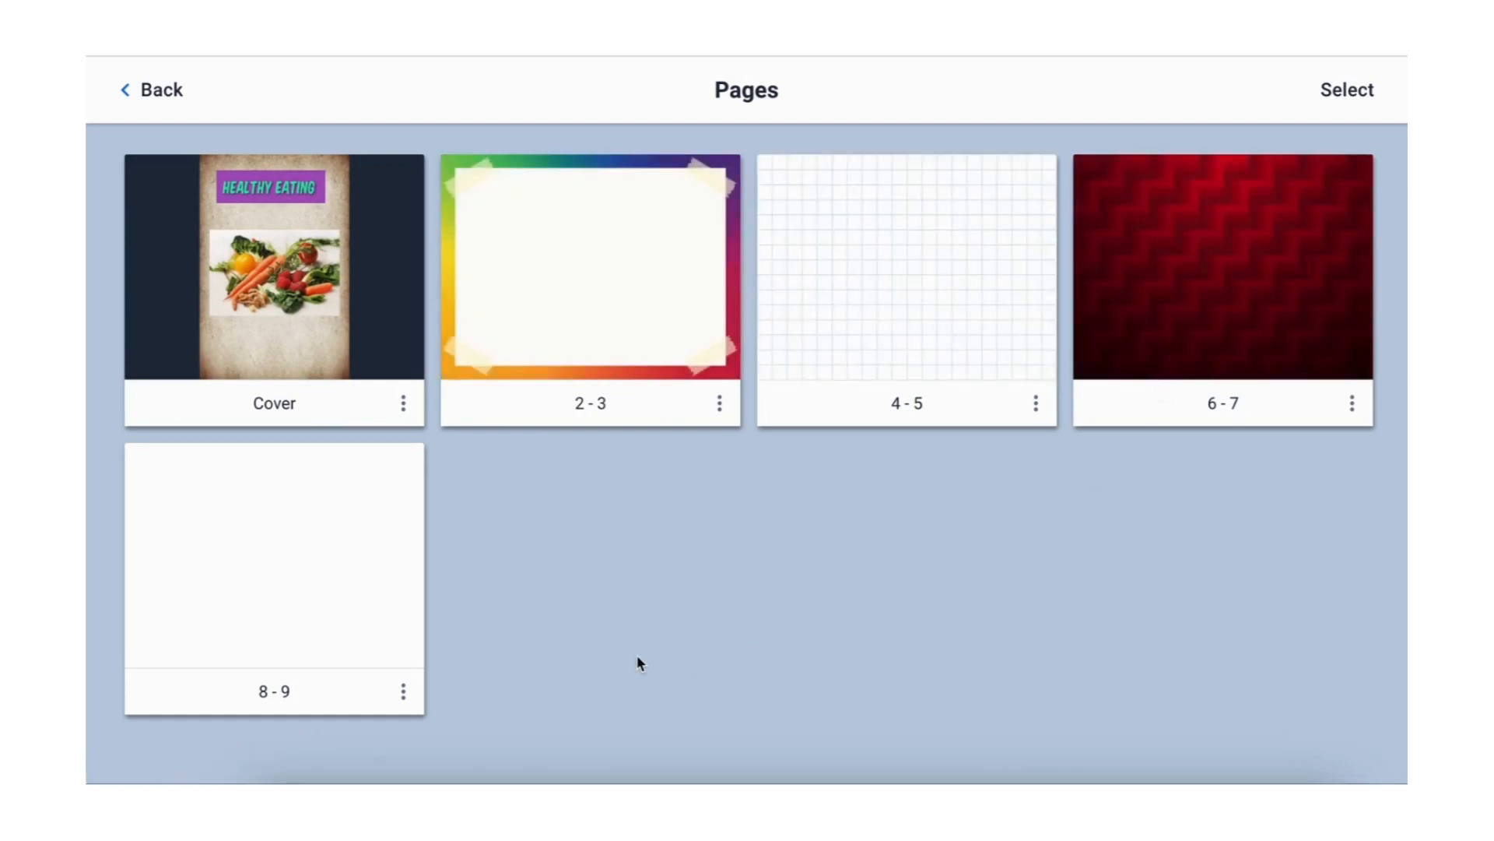
click(403, 693)
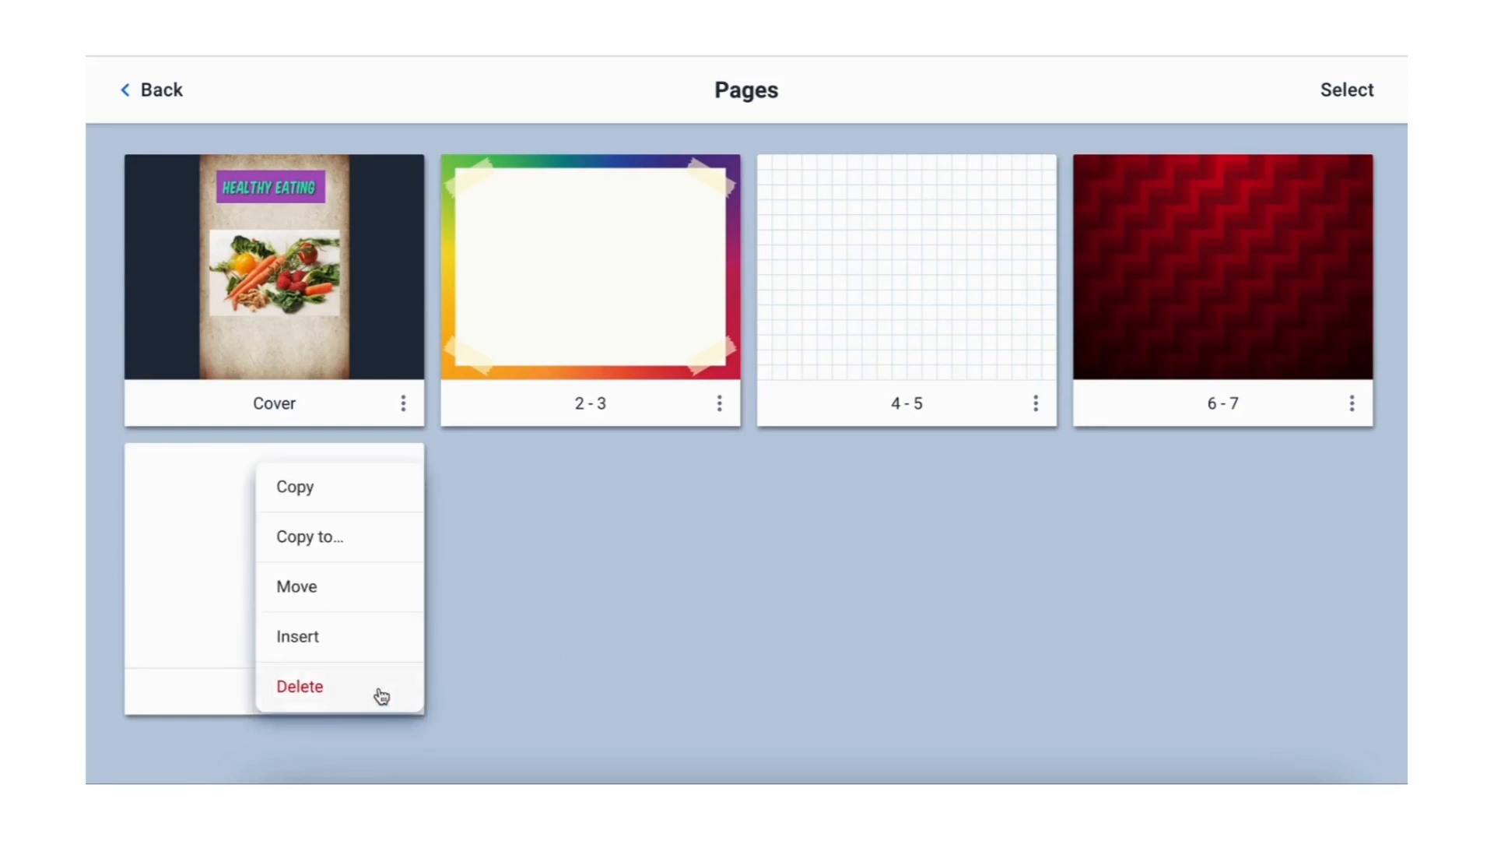
click(384, 693)
click(925, 471)
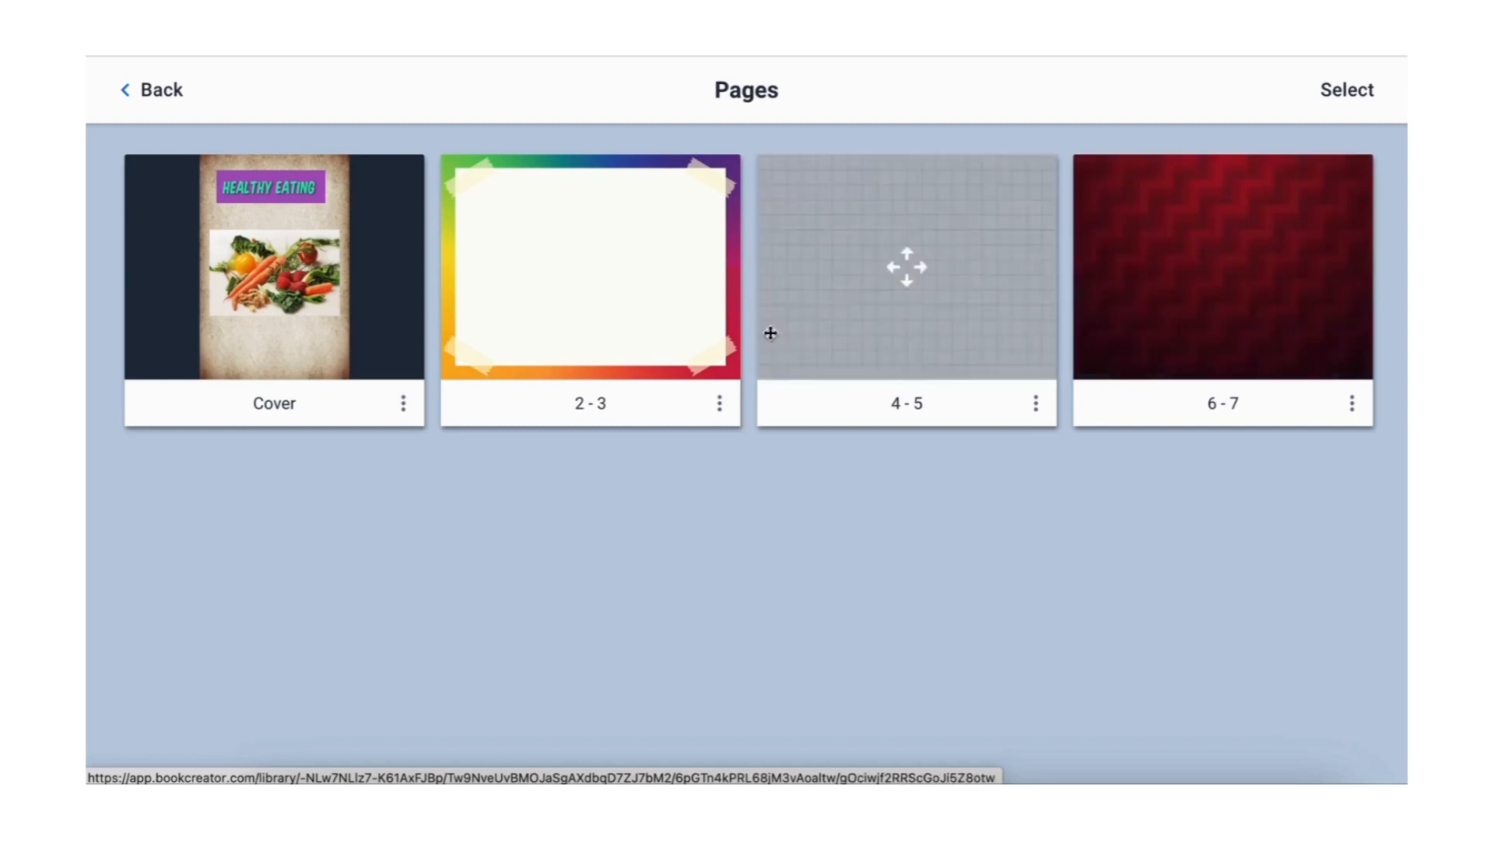
Step: Check pages 2 and 3 from the overview, and reorder the spreads after the cover as red zigzag, grid, rainbow border
click(651, 315)
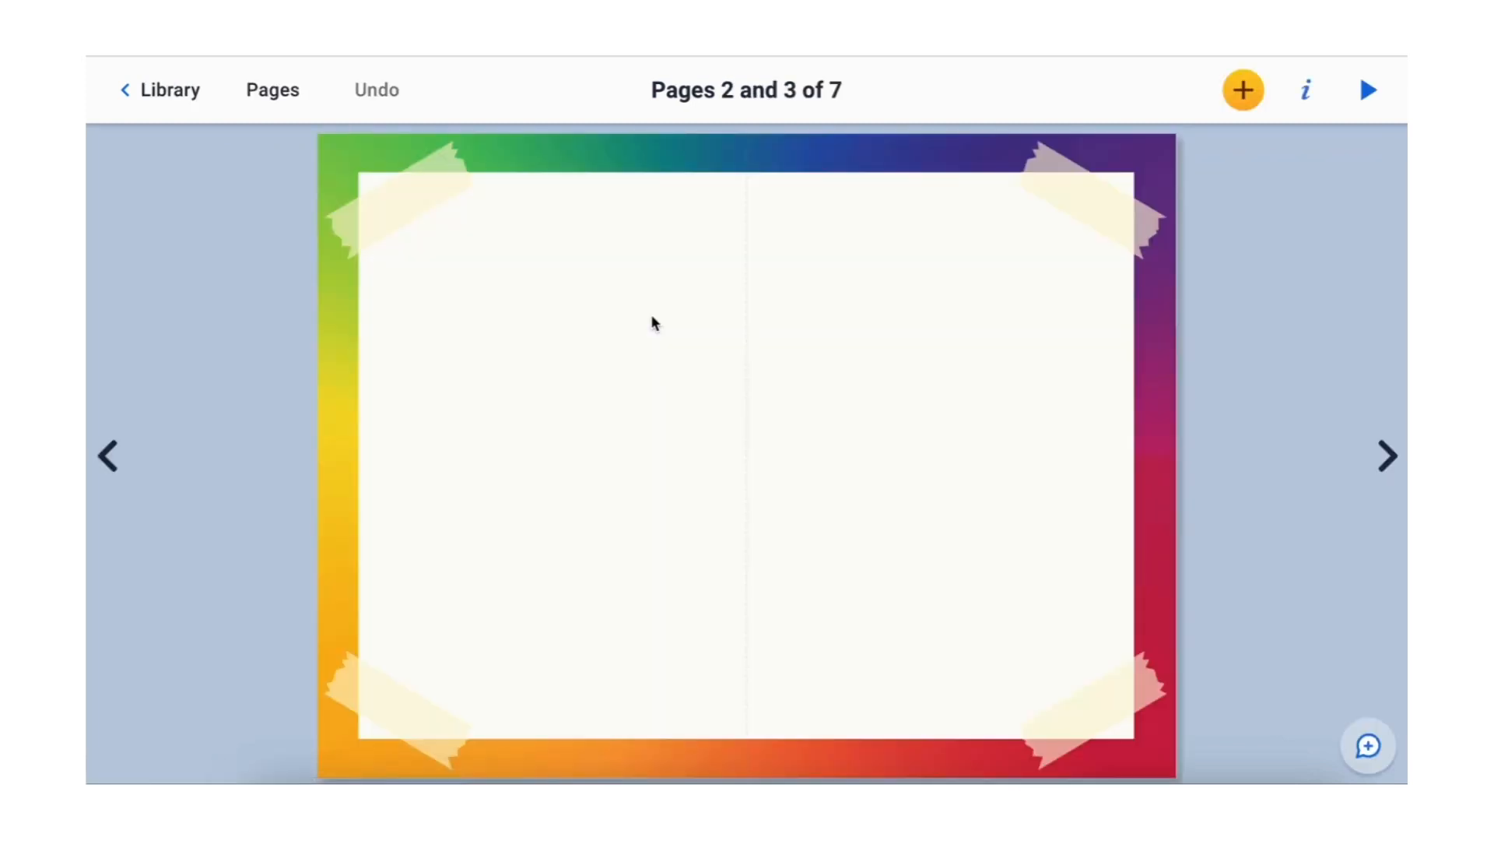
click(274, 96)
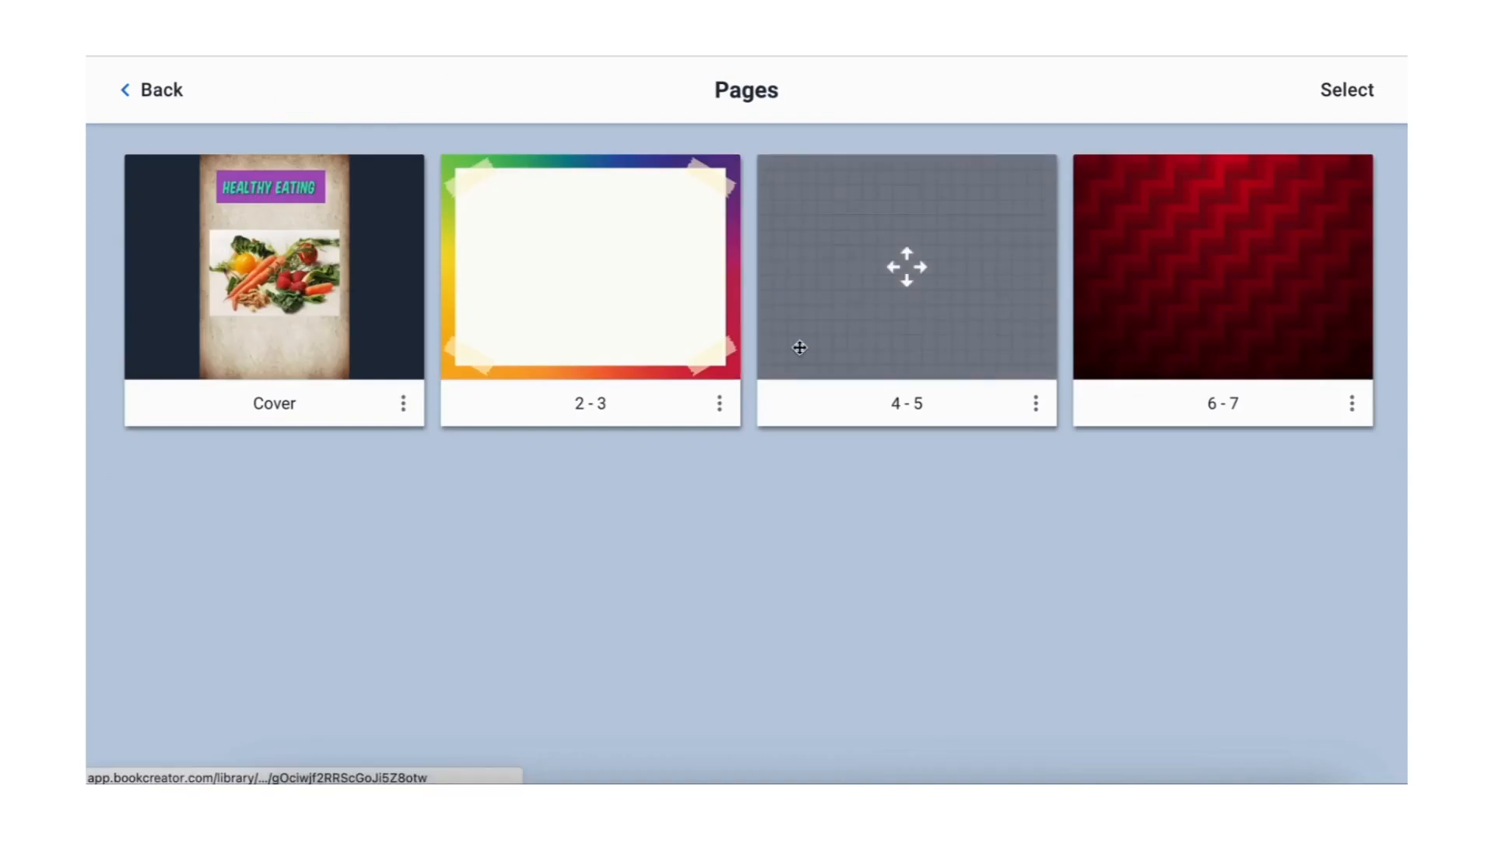
drag(1207, 303, 833, 278)
drag(667, 260, 977, 237)
drag(1157, 244, 710, 226)
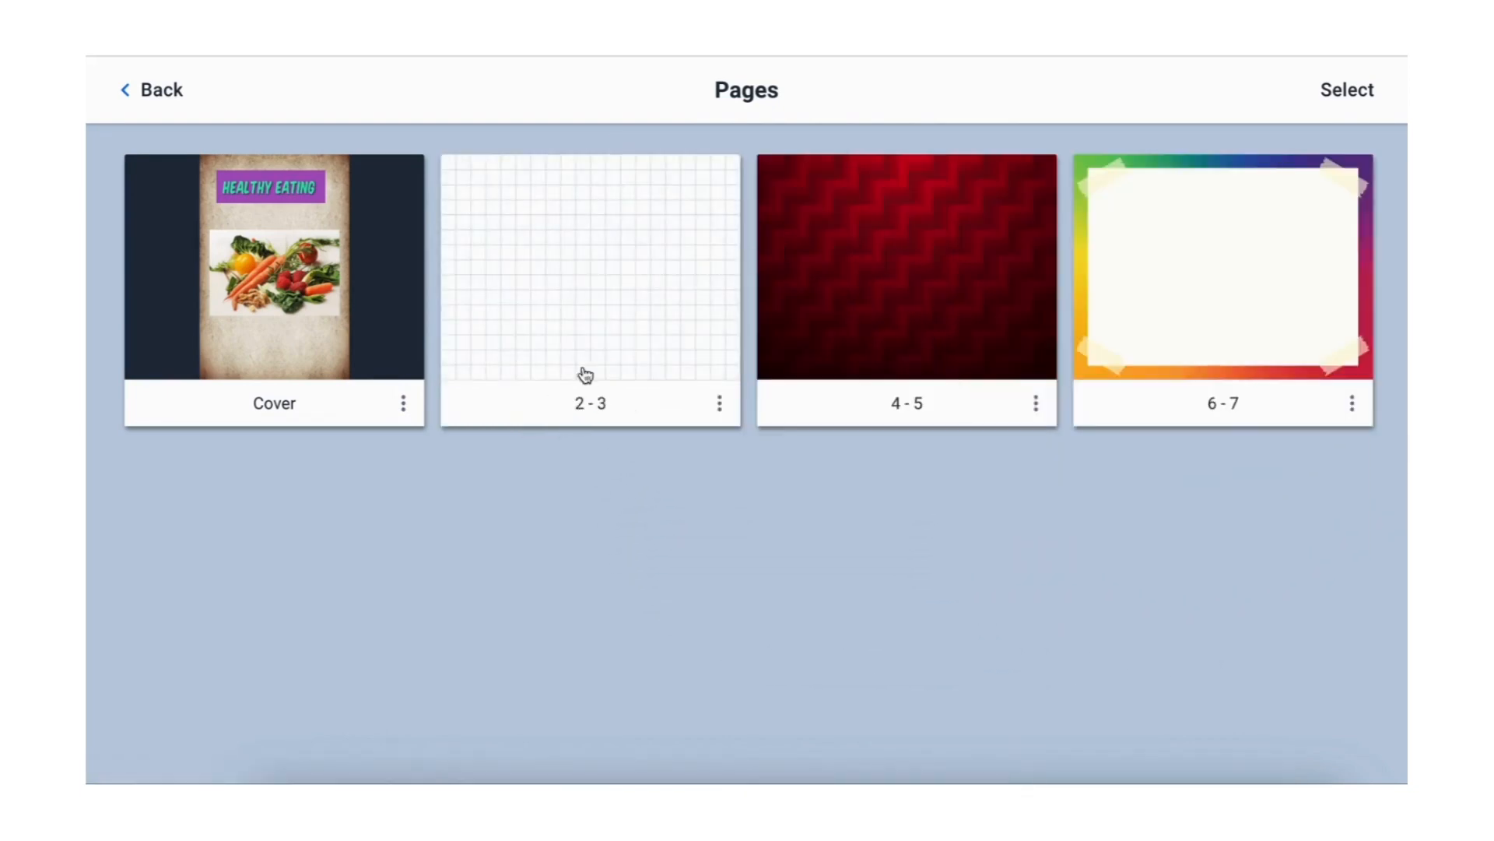
drag(586, 375, 936, 278)
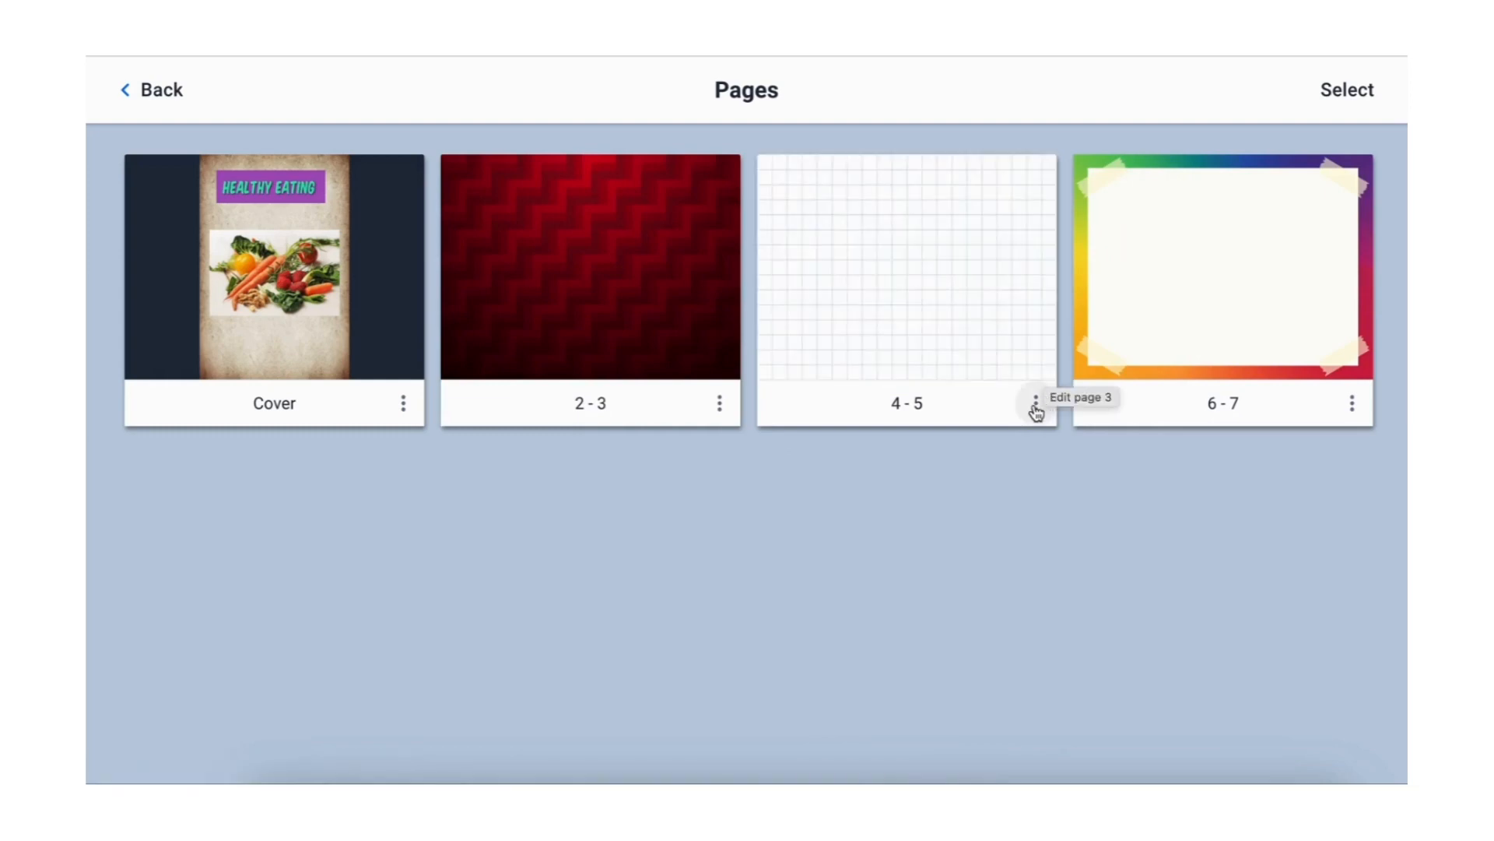
Step: Copy the grid spread on pages 4 and 5, and move the copy on pages 6 and 7 to the Cover position
click(1036, 403)
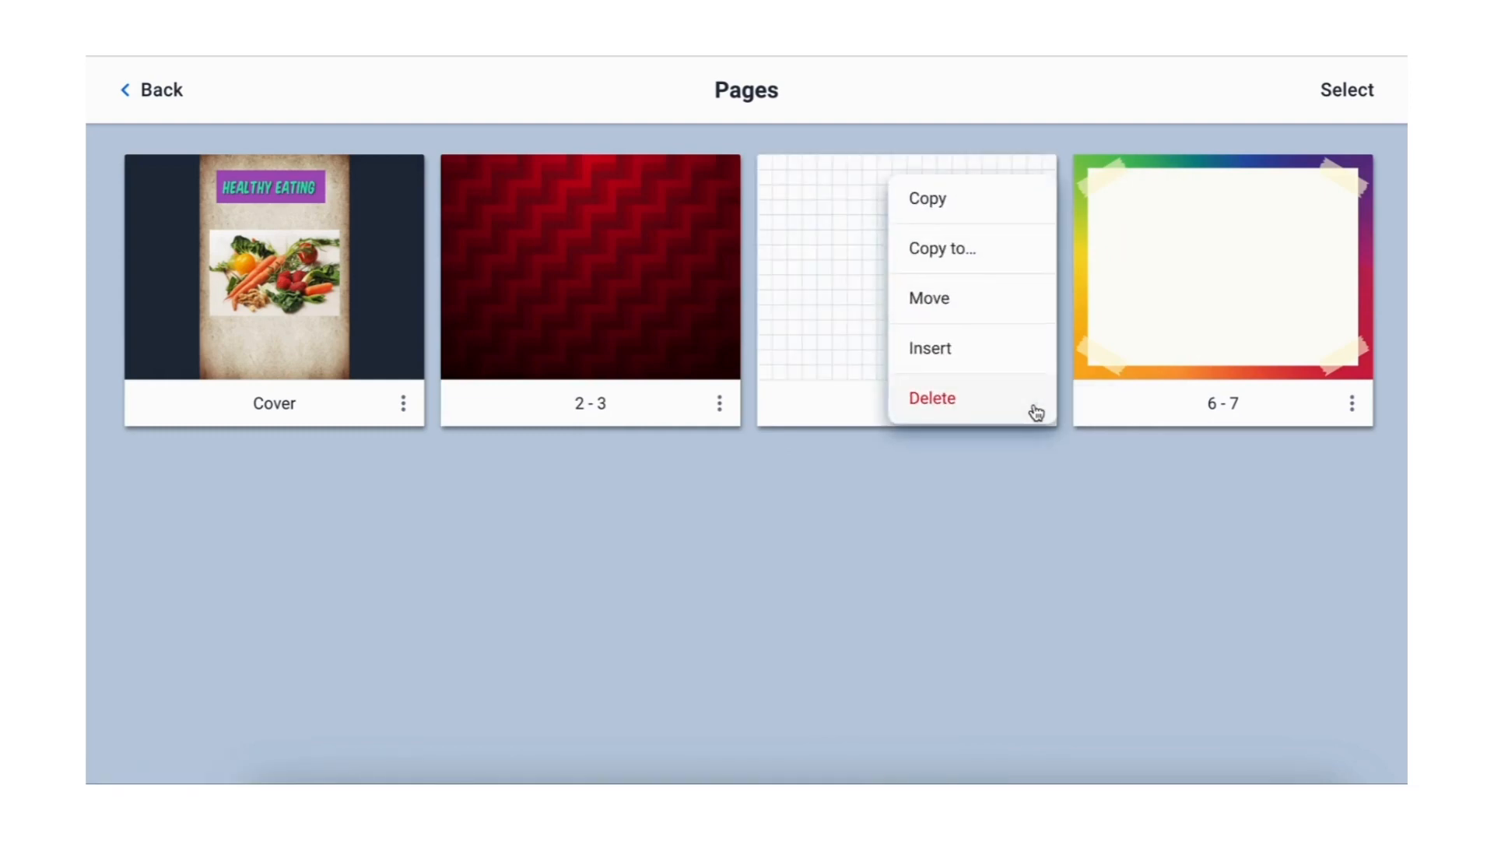
click(993, 198)
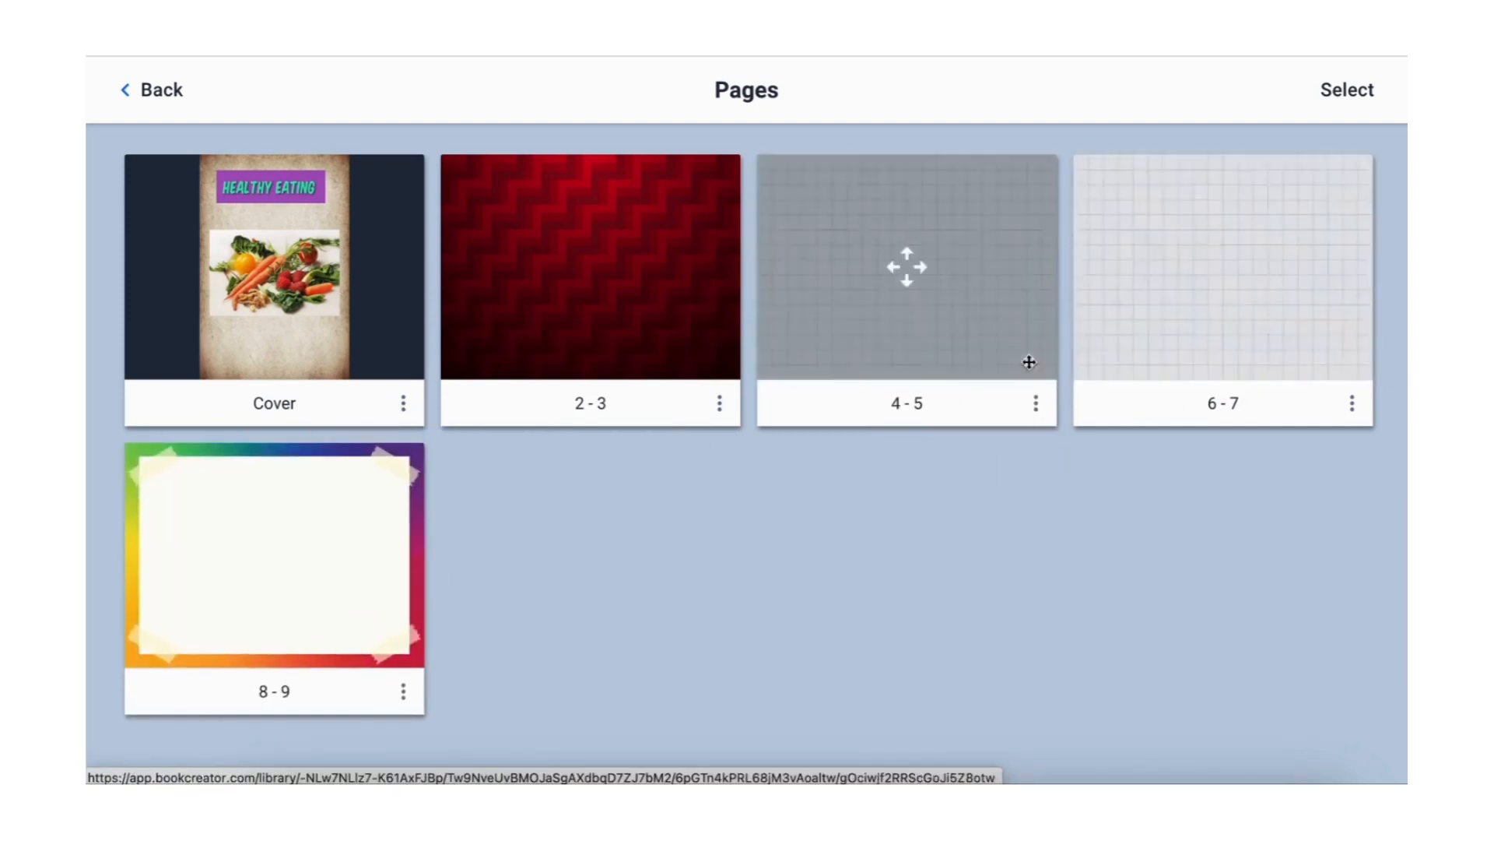
click(1352, 405)
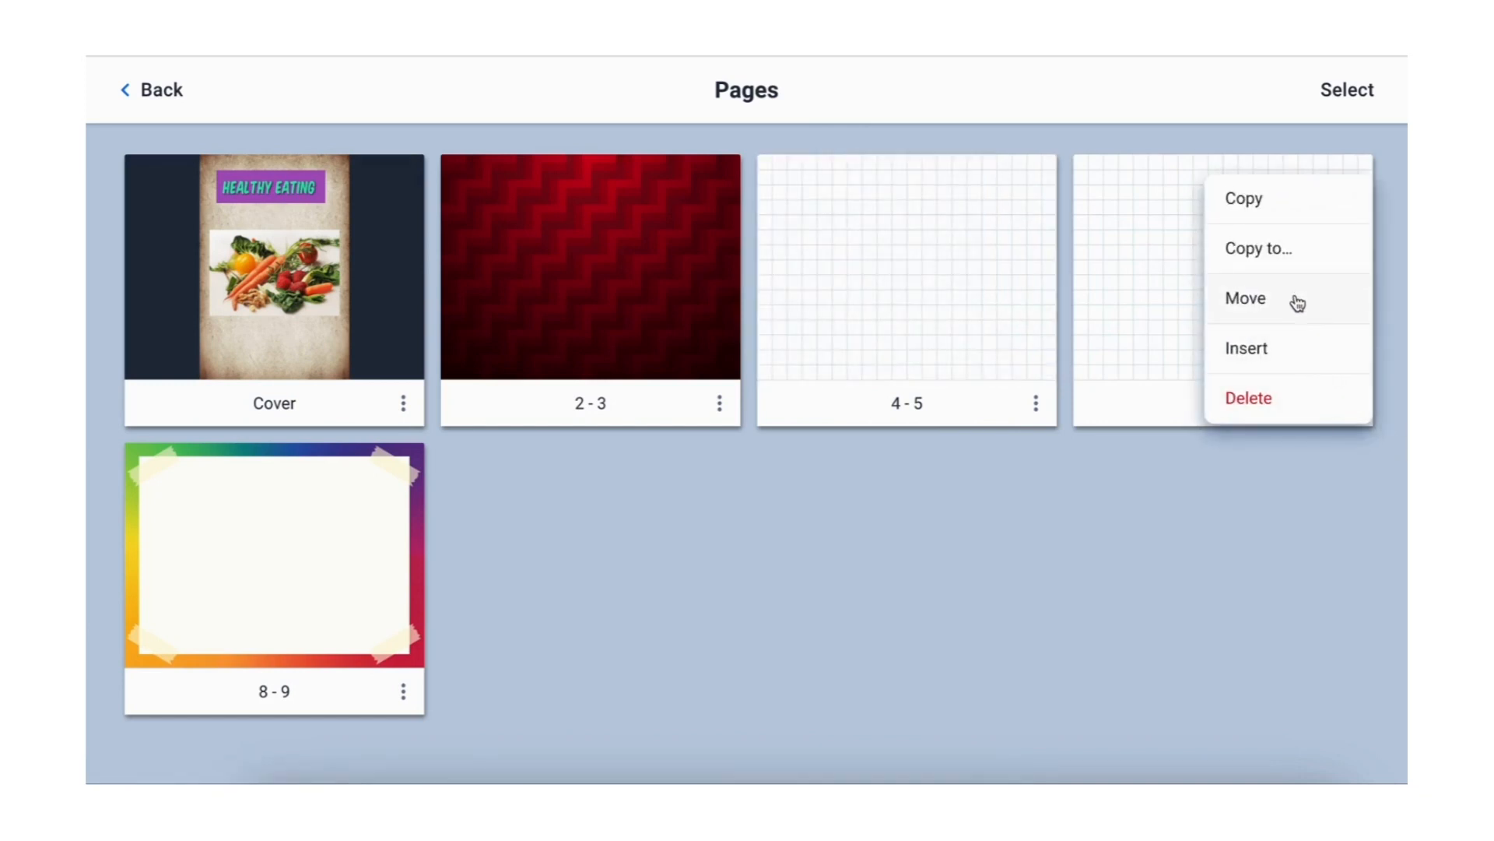
click(1296, 302)
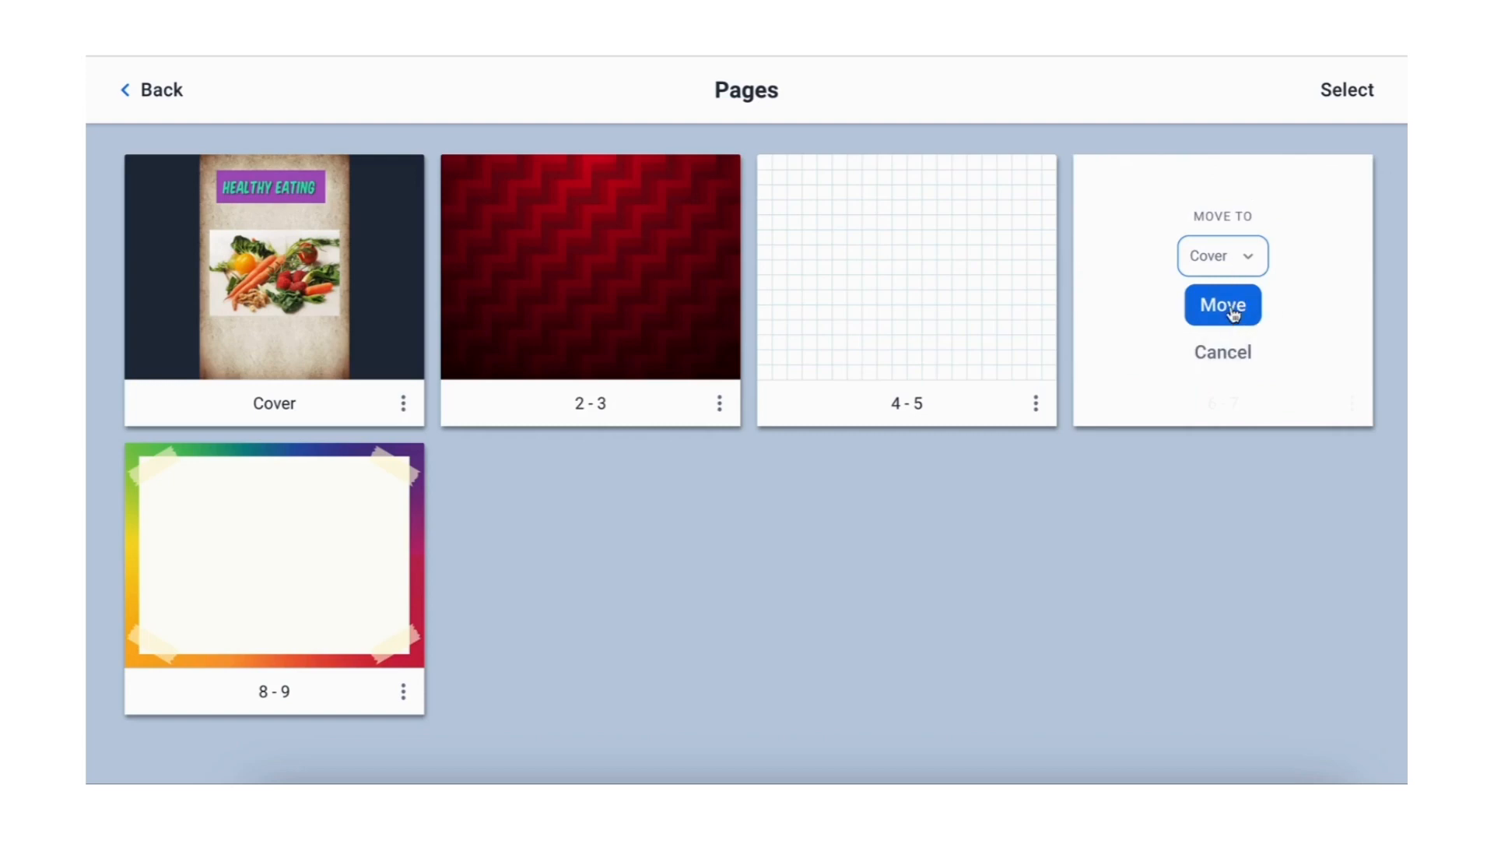
click(1240, 258)
click(1219, 311)
click(1219, 308)
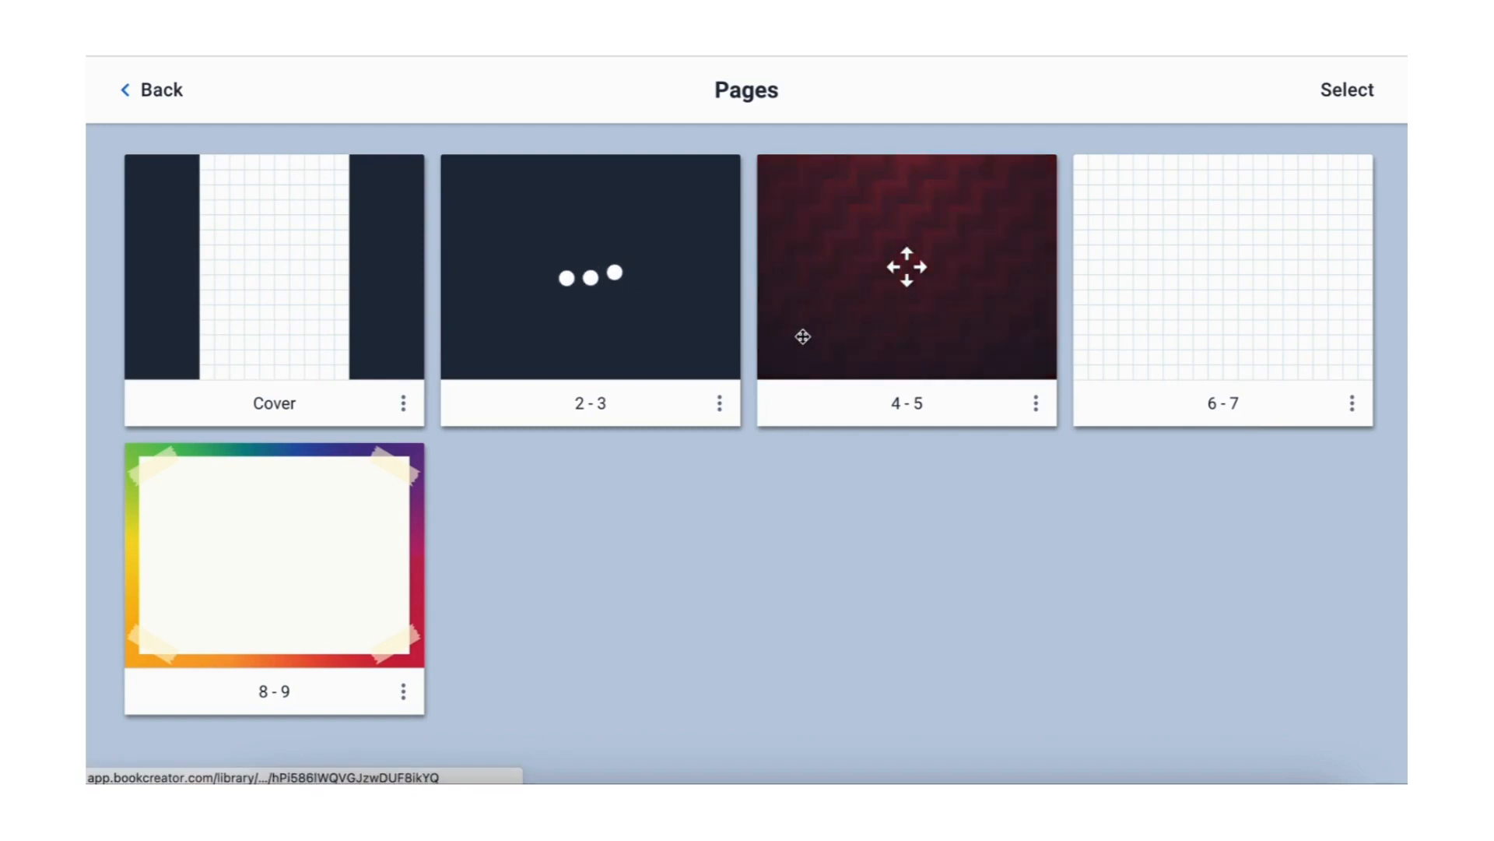
Step: Move the Healthy Eating page from pages 2 and 3 back to the Cover position
click(720, 404)
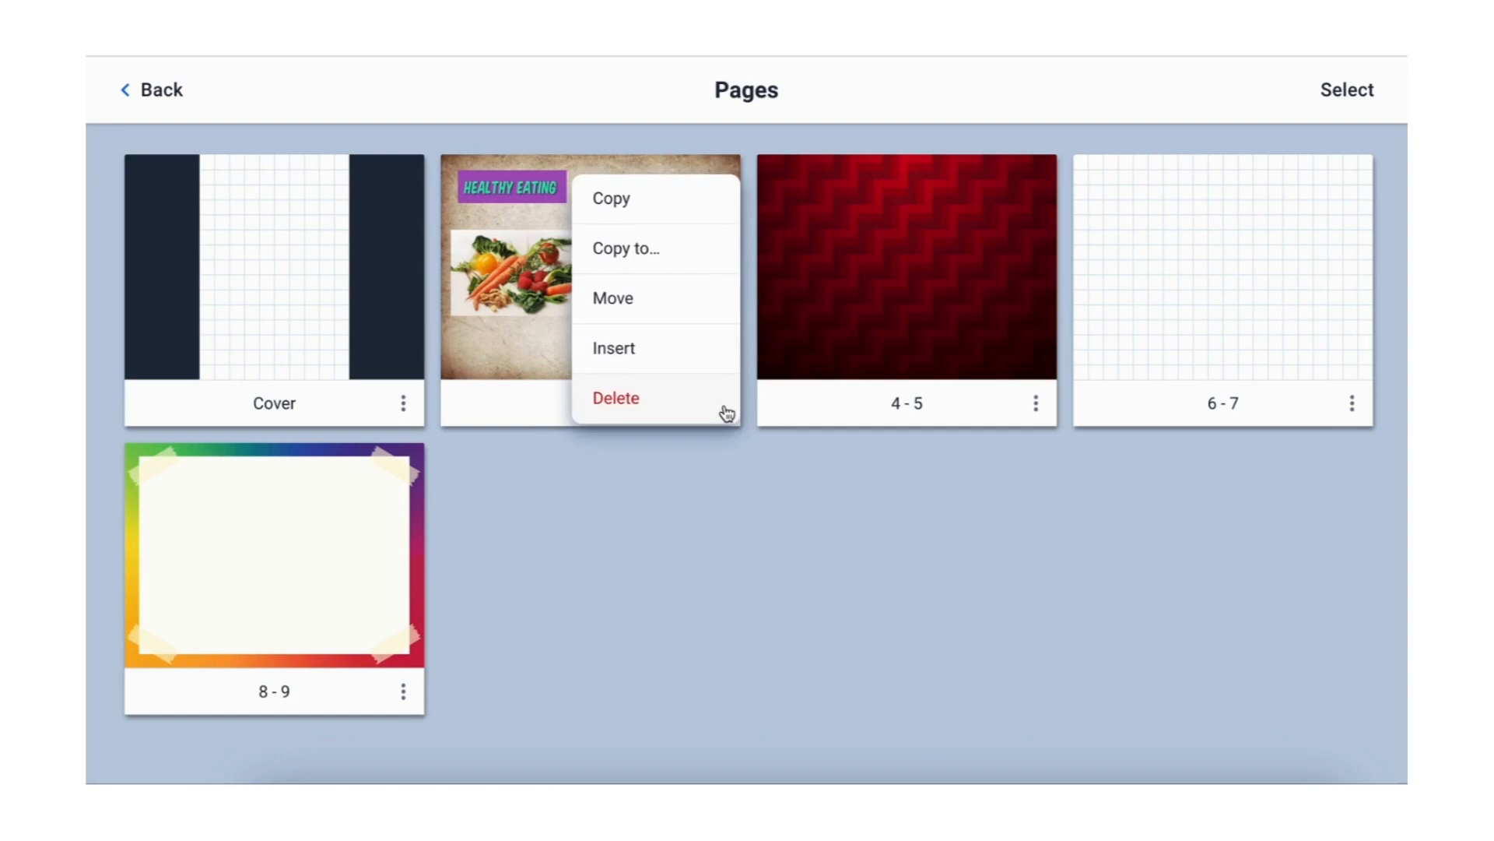
click(689, 310)
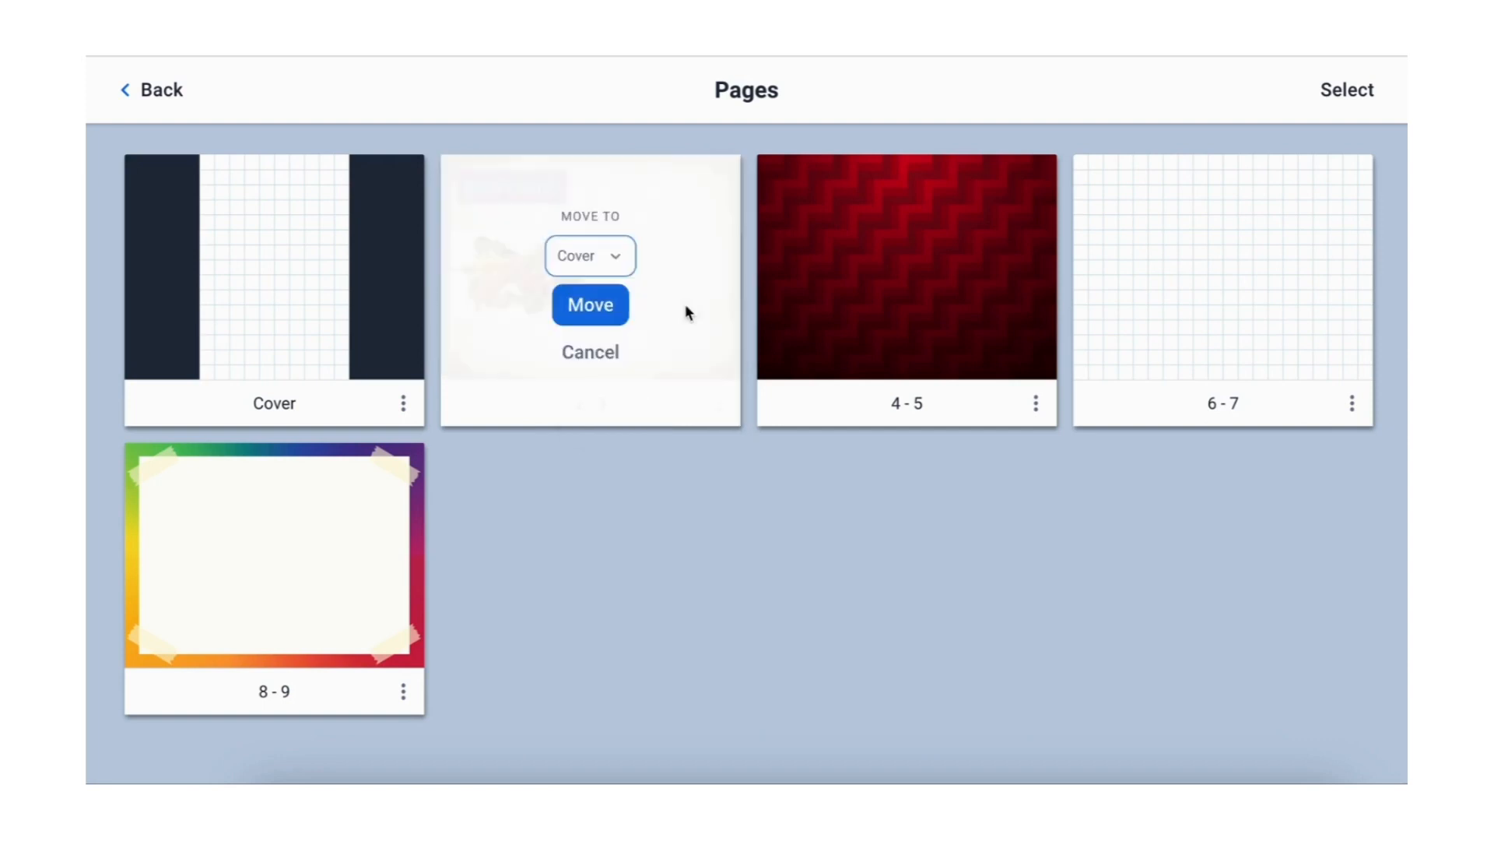
click(603, 259)
click(590, 308)
click(593, 311)
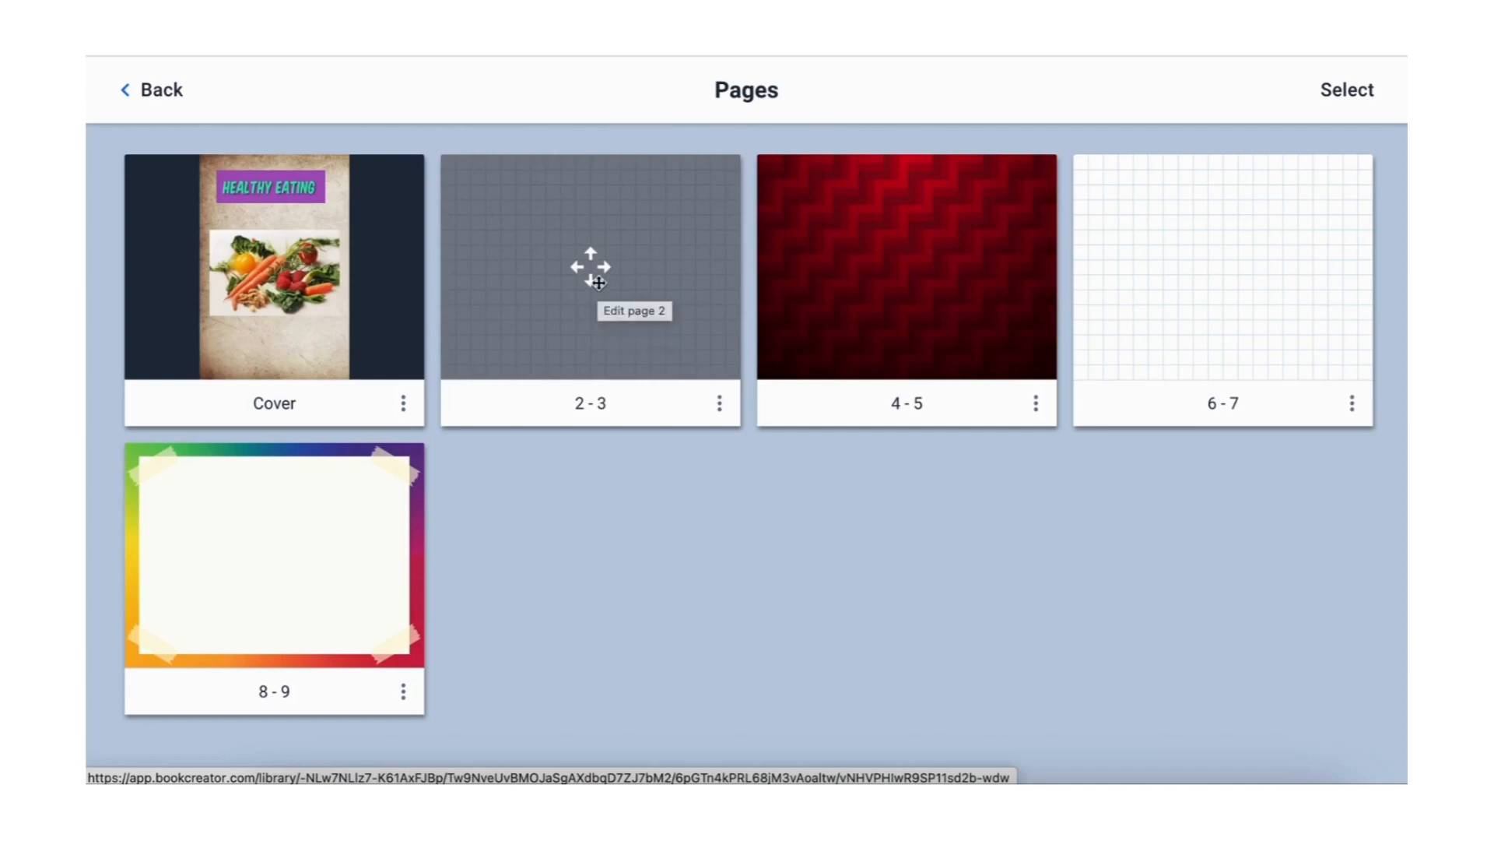
Step: Open pages 2 and 3 from the overview and add a text box reading CONTENTS
click(598, 282)
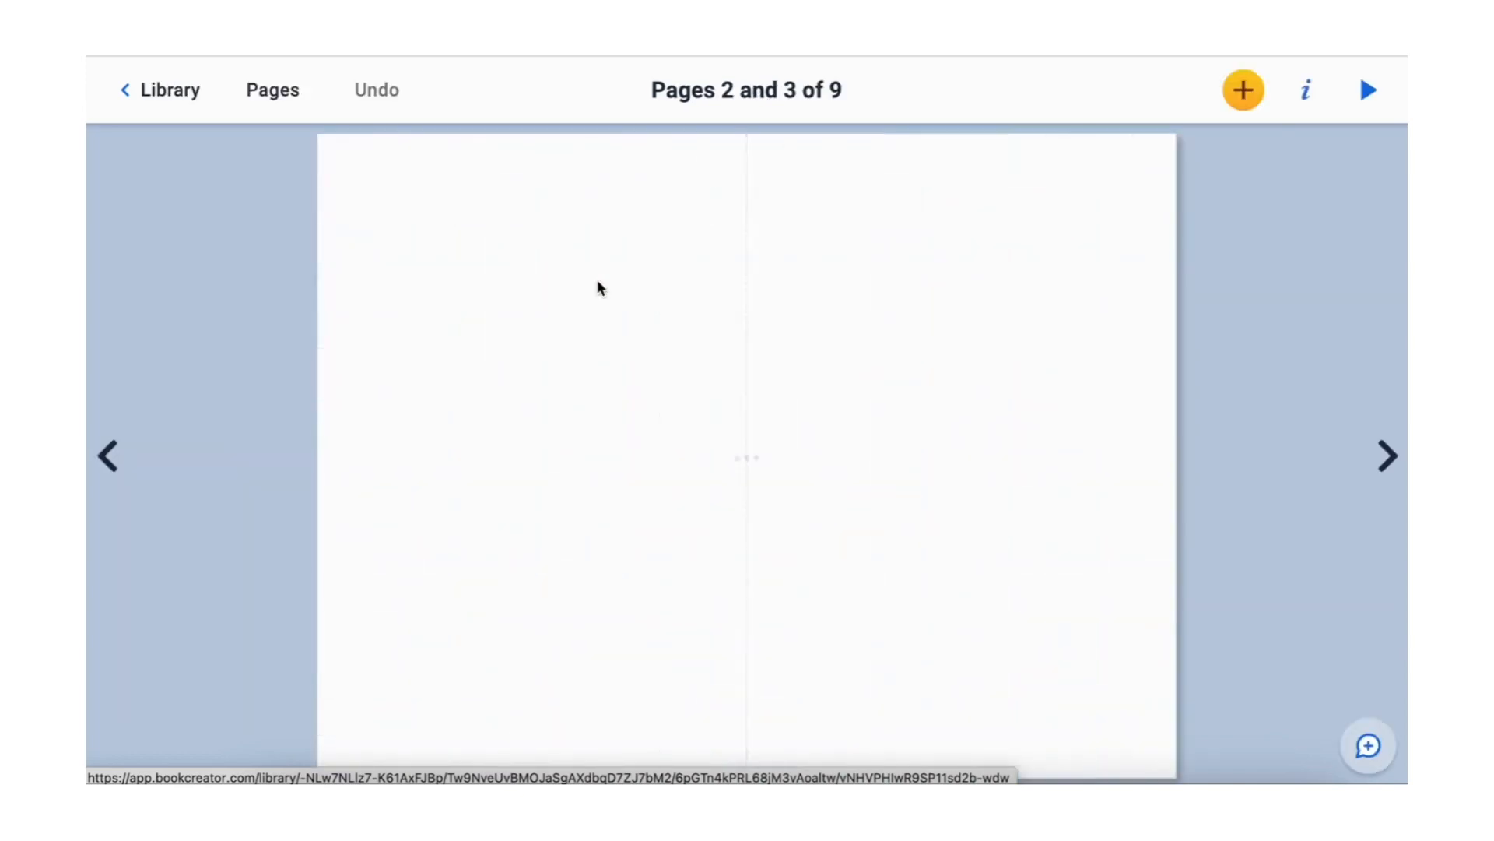
click(1245, 104)
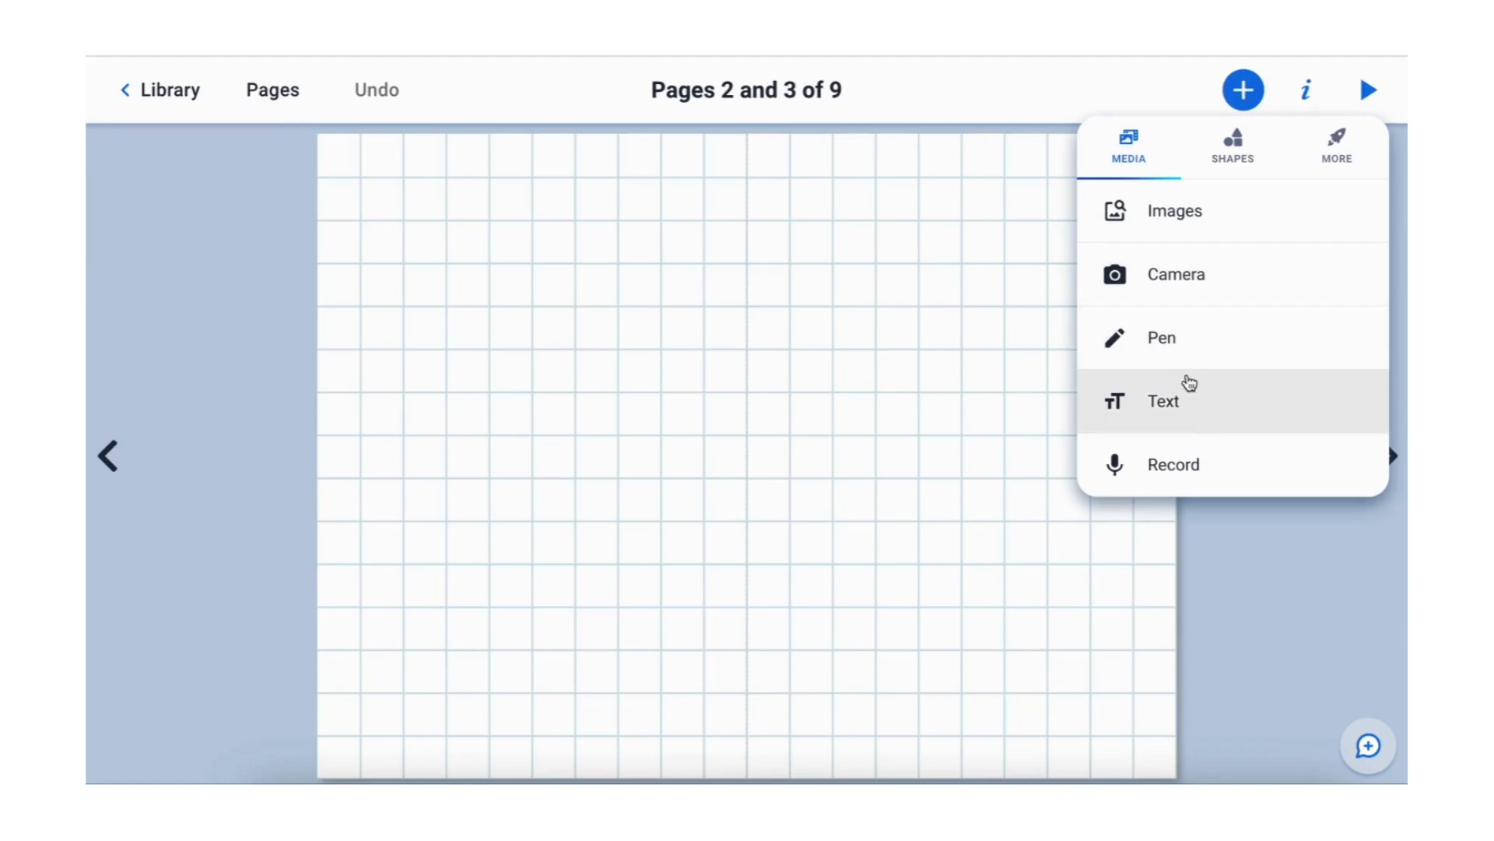
click(1182, 395)
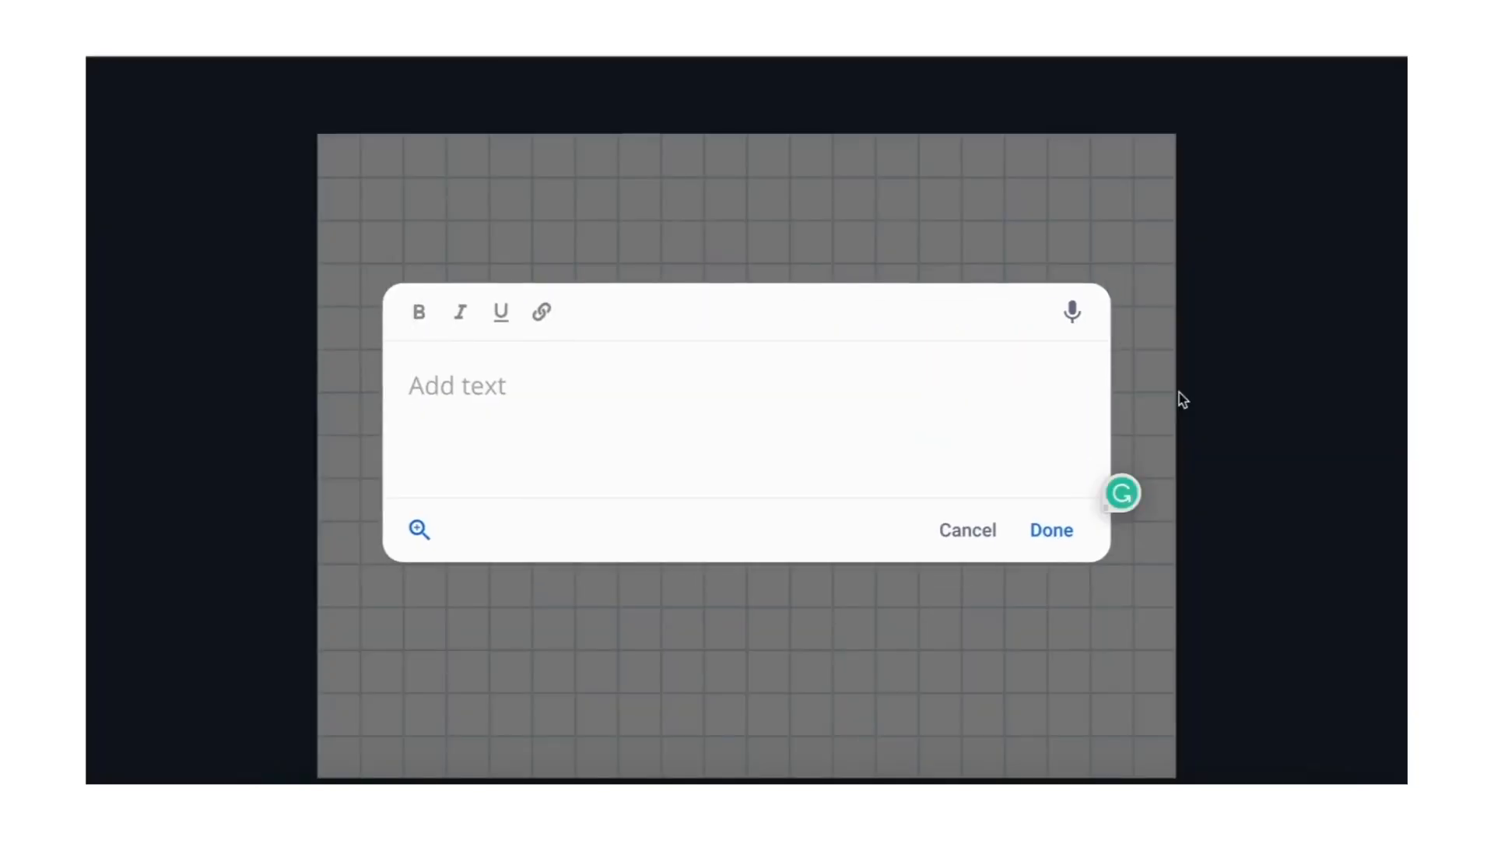
text(CONTENTS)
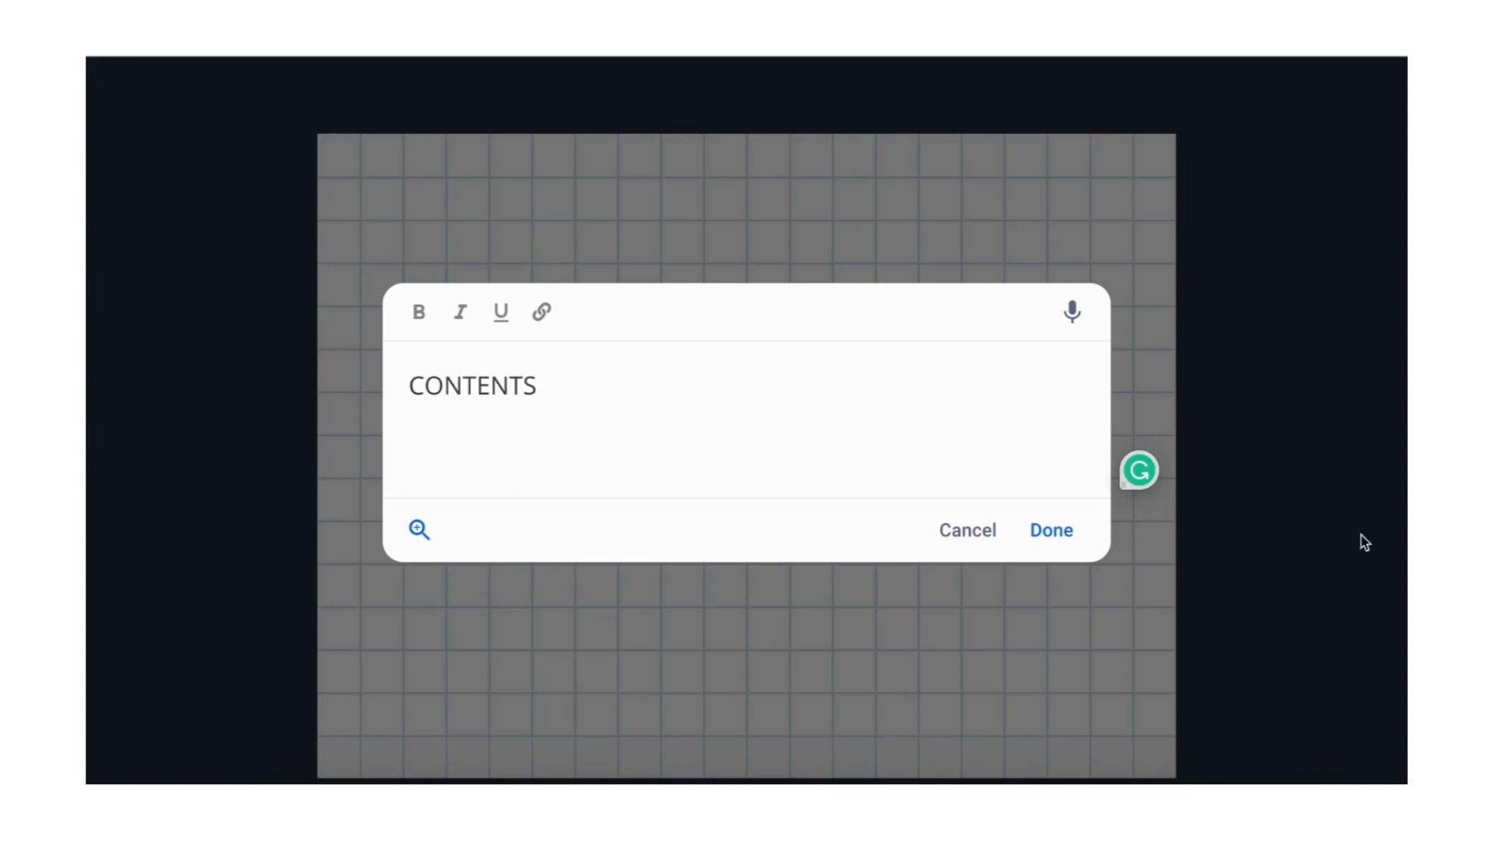
click(1063, 534)
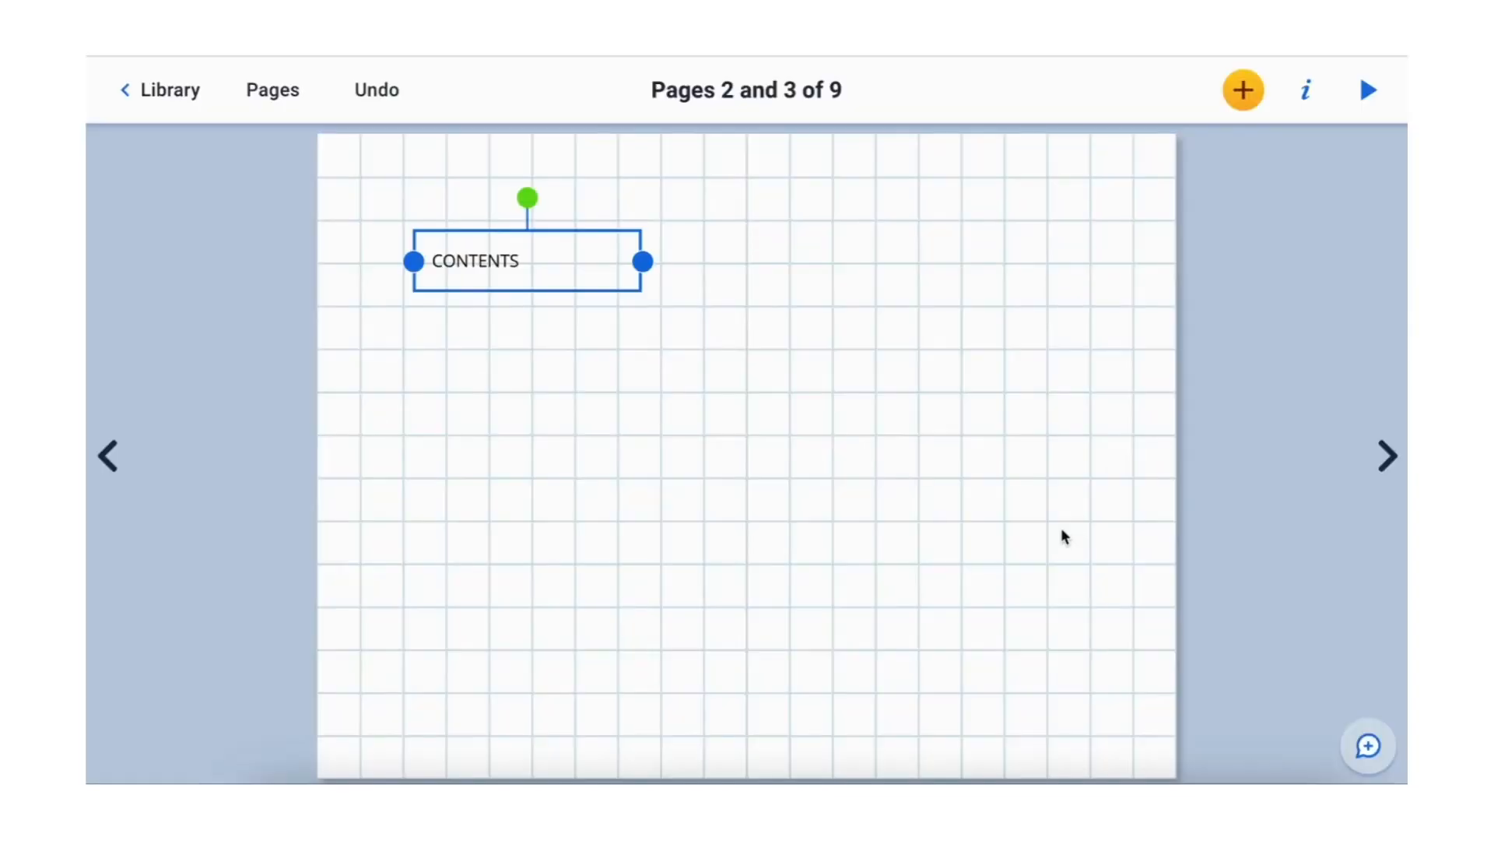
double_click(637, 289)
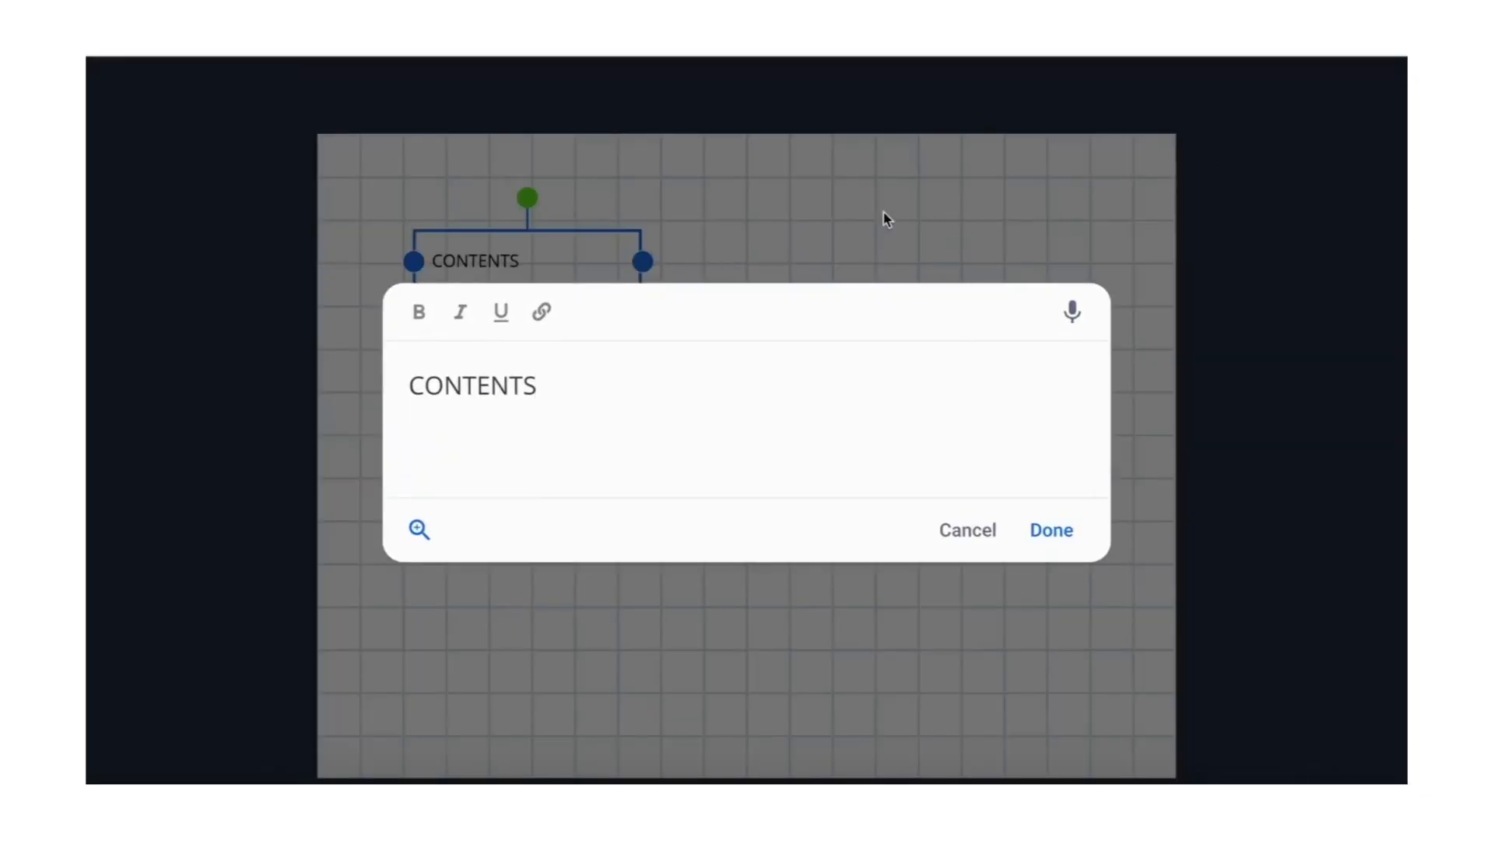
click(987, 527)
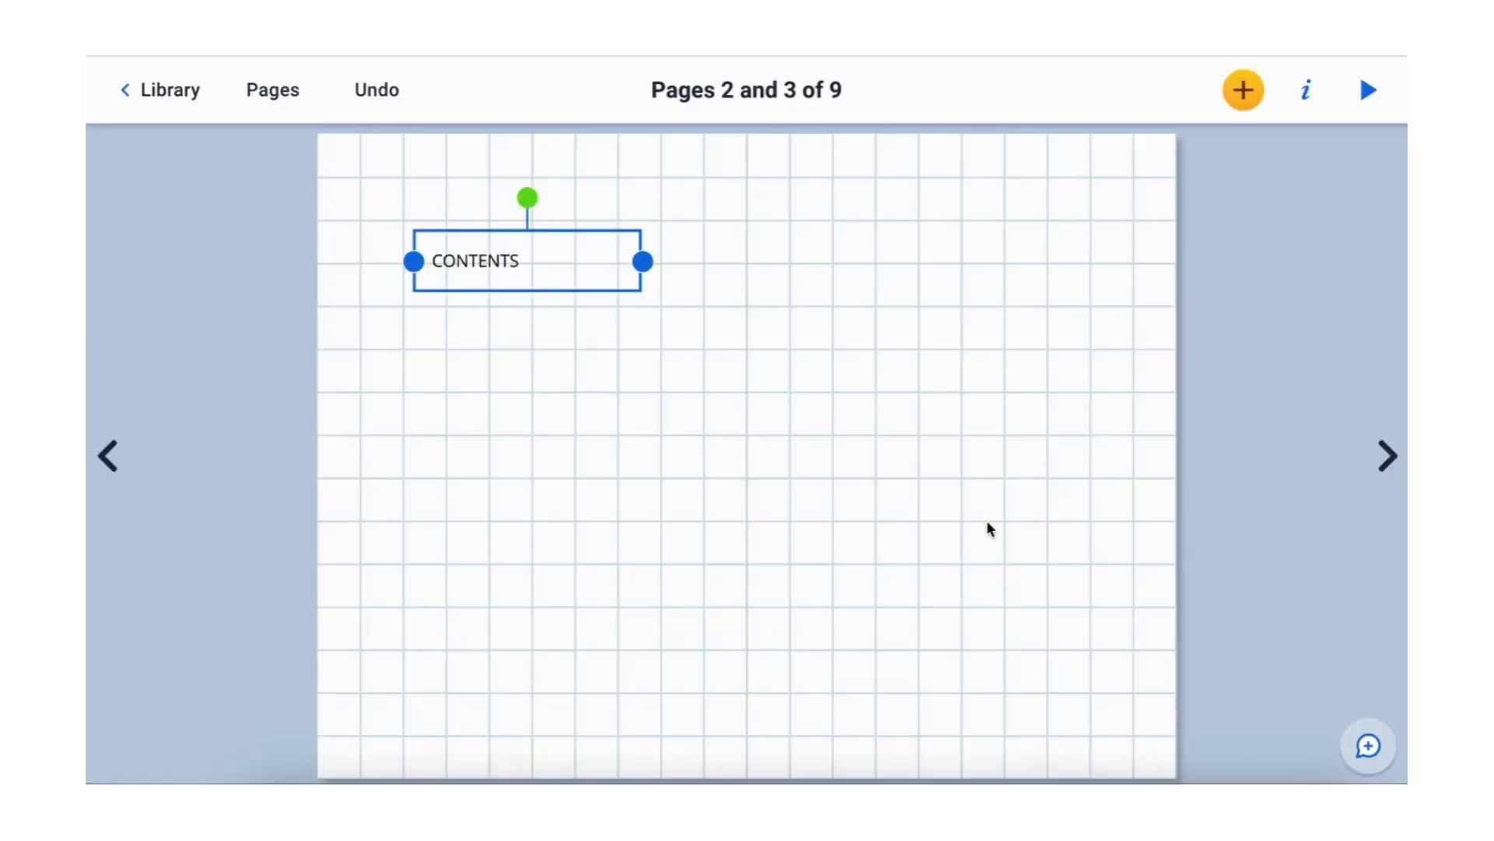
click(1307, 92)
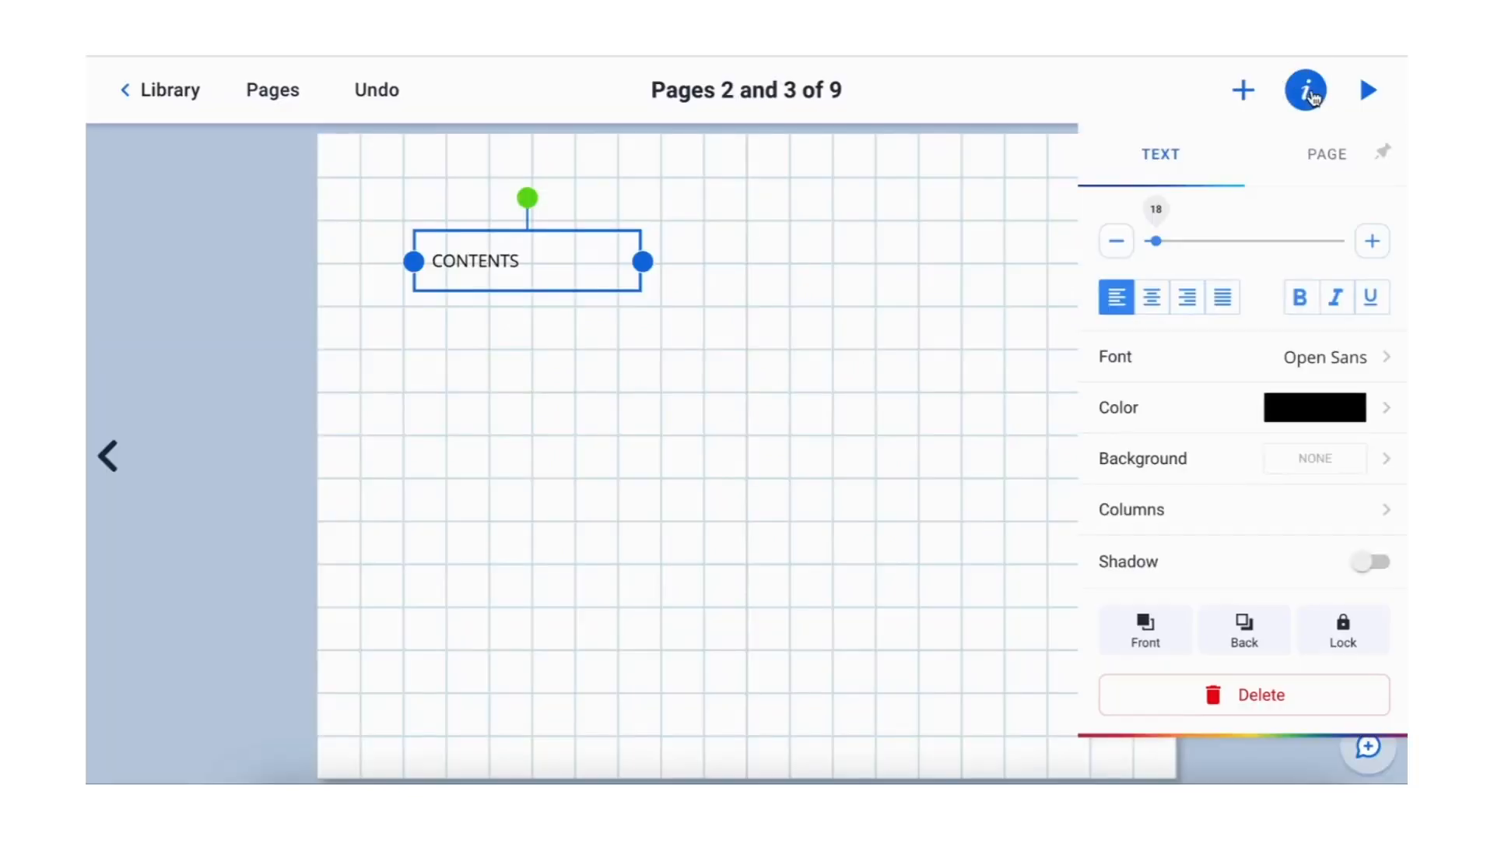
click(978, 220)
Step: Add a rounded rectangle, move it over the CONTENTS text, and resize it into a wide banner
click(1245, 91)
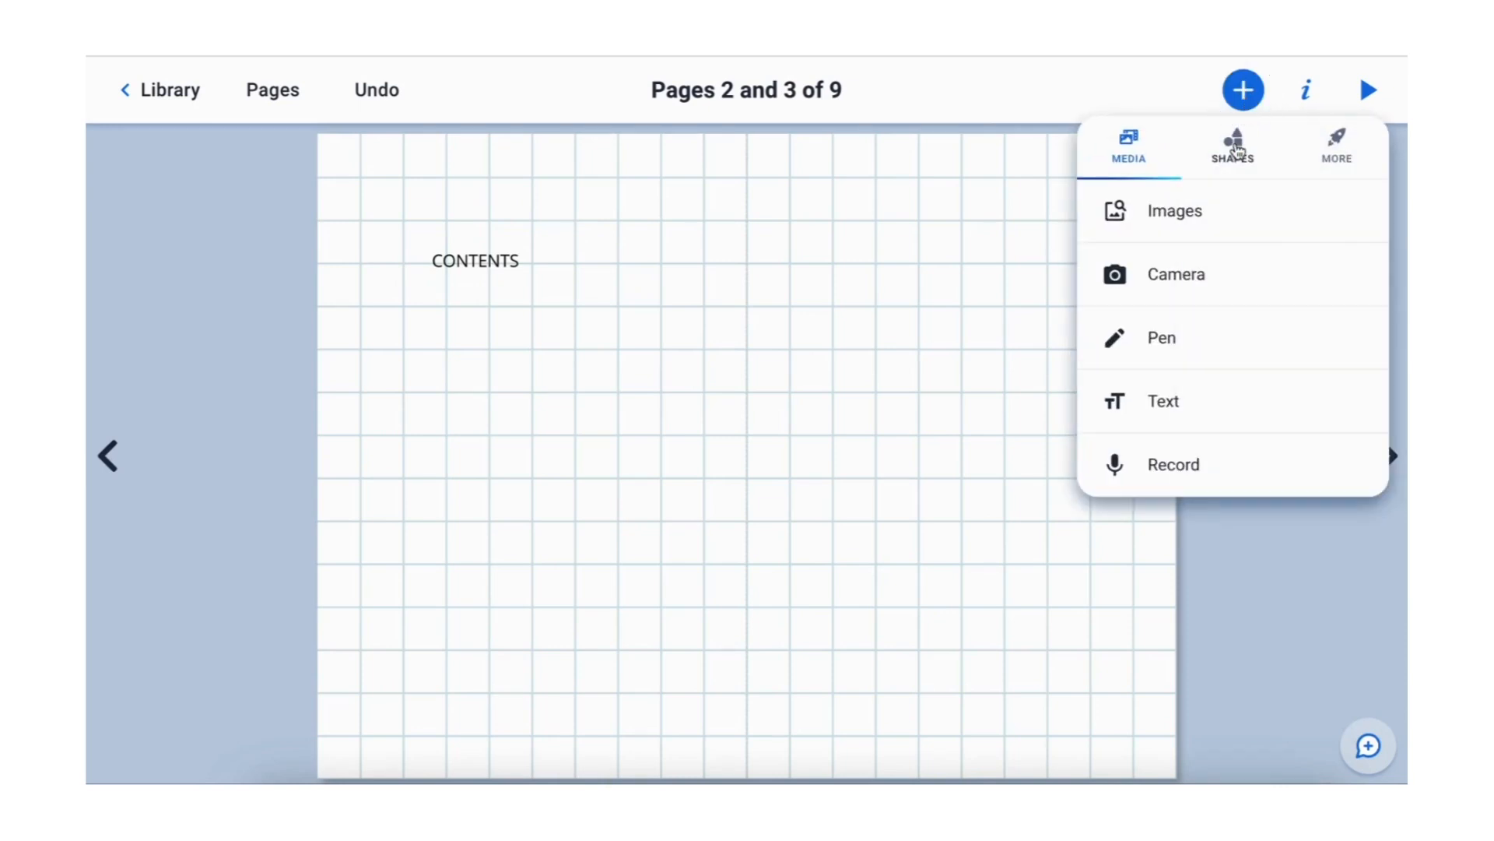
click(1235, 148)
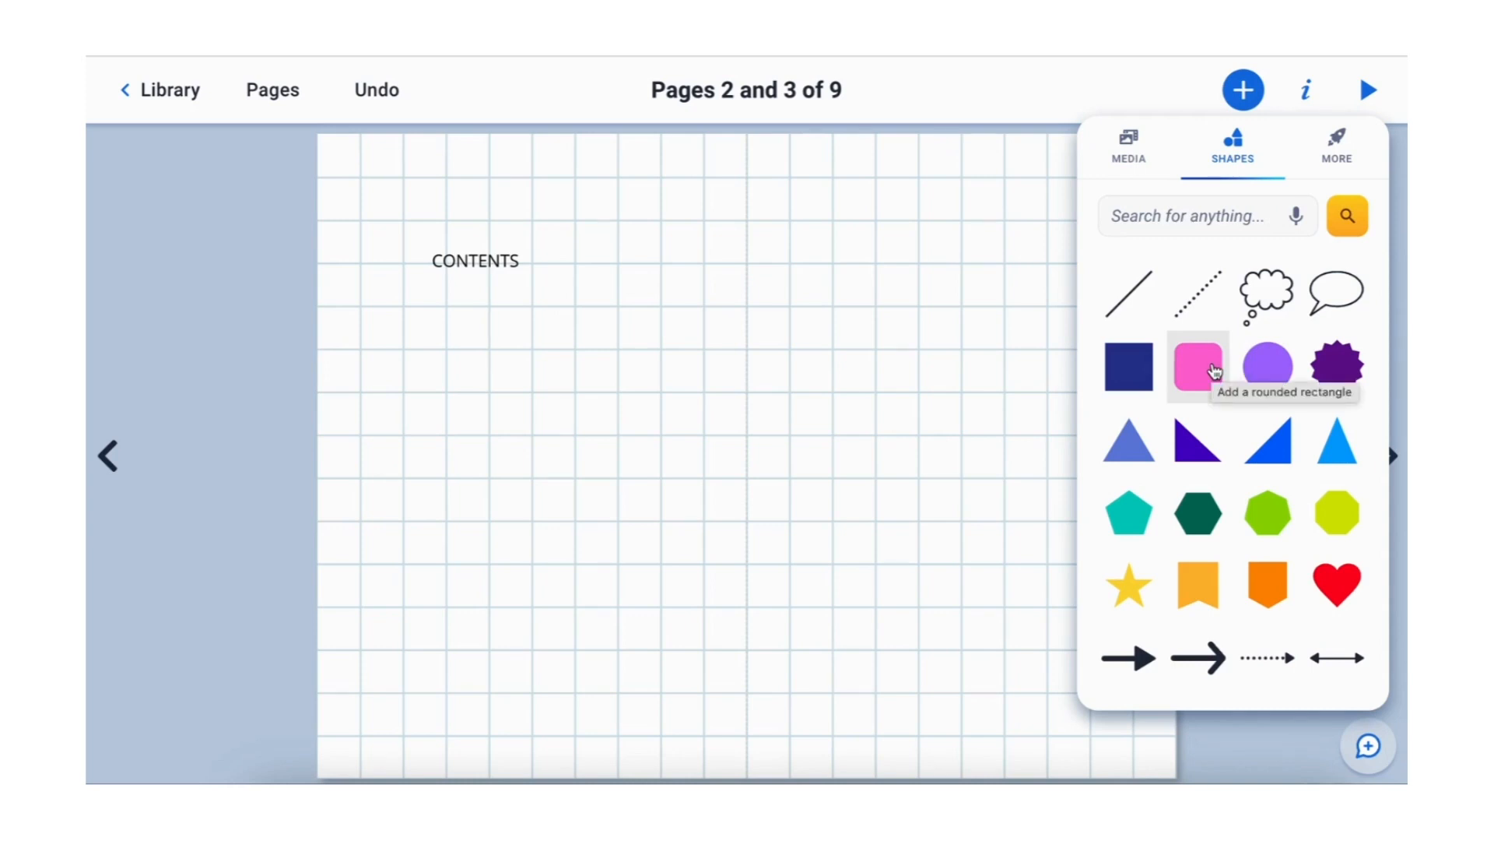
click(1213, 368)
click(770, 471)
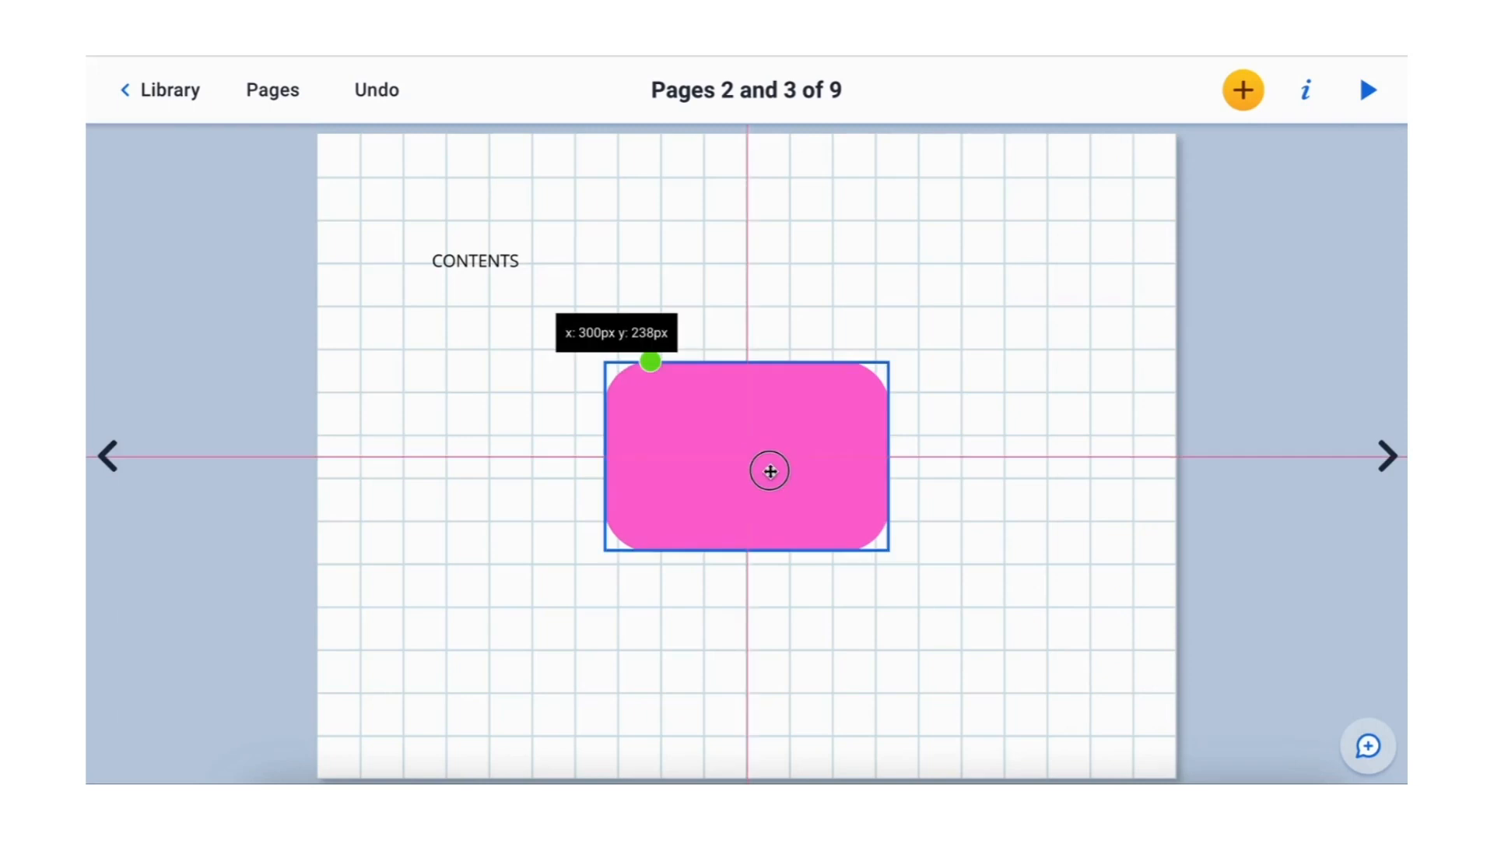
drag(770, 471, 571, 303)
drag(700, 384, 762, 303)
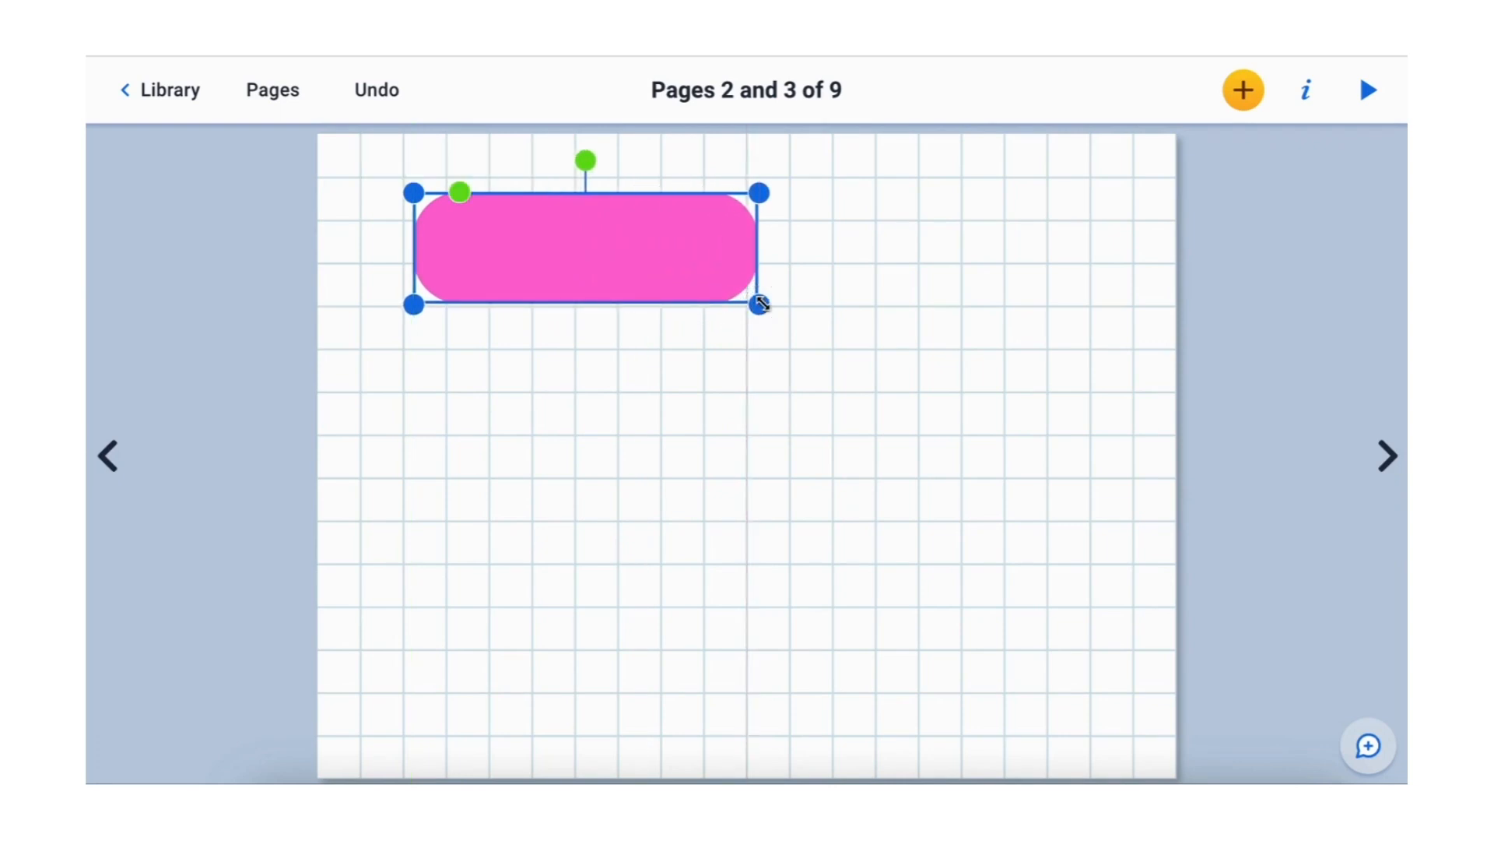
Step: Fill the rounded rectangle with a custom light yellow, hex code fff1b1
click(1307, 91)
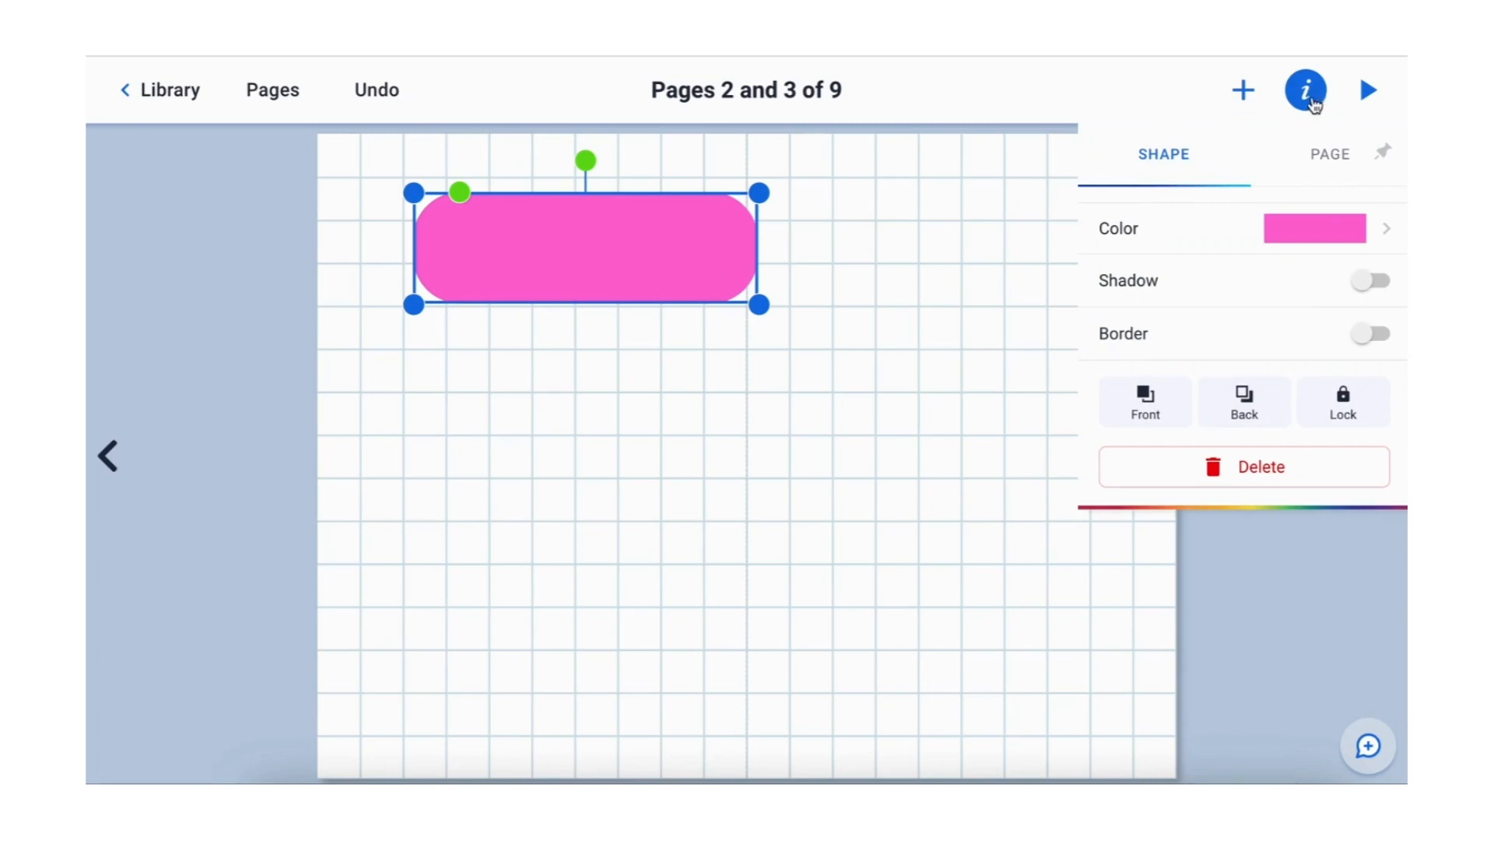
click(1341, 241)
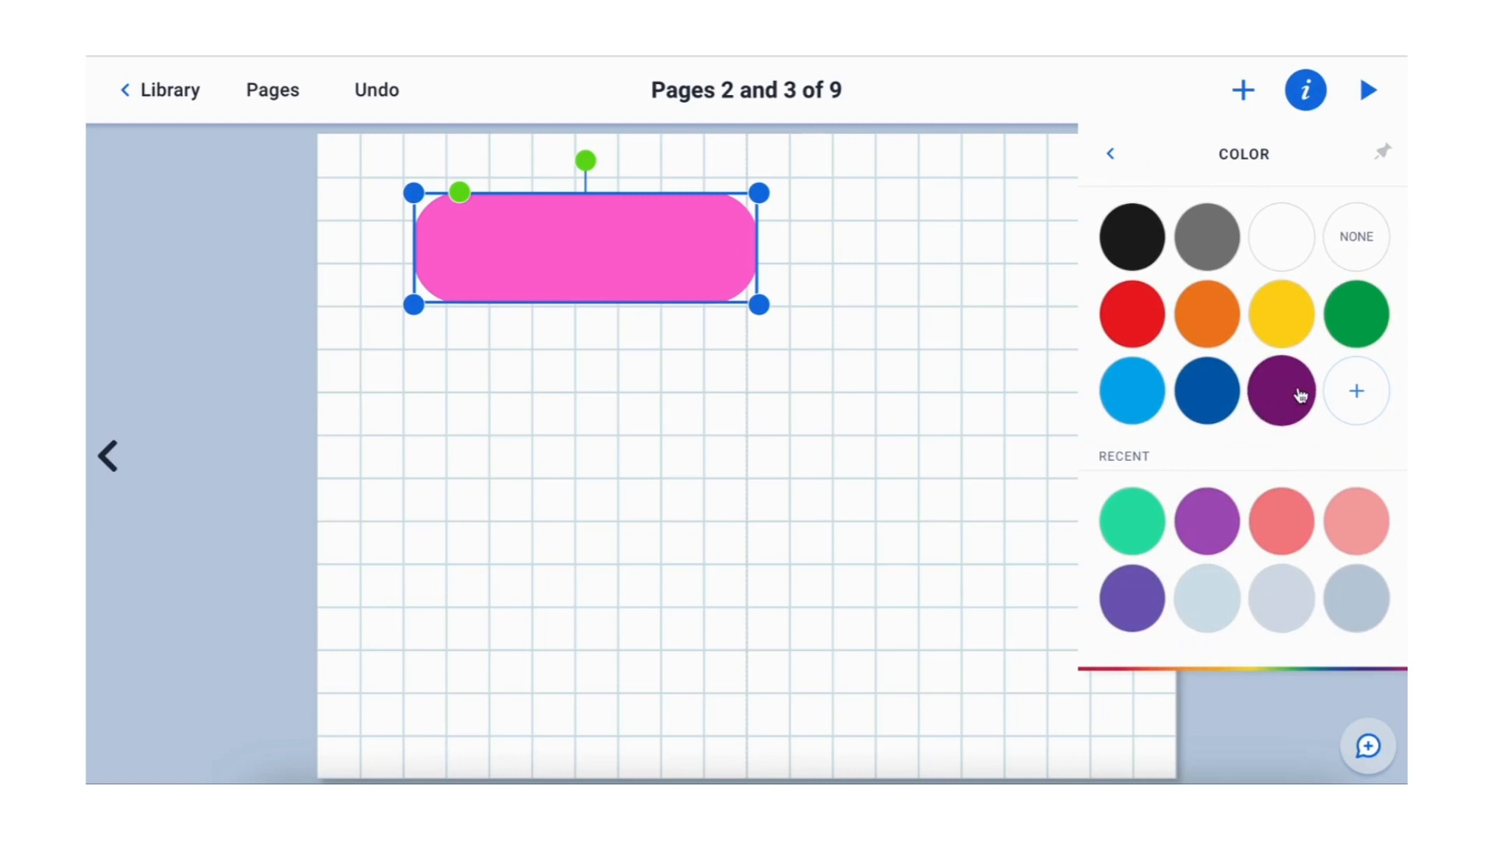
click(1286, 322)
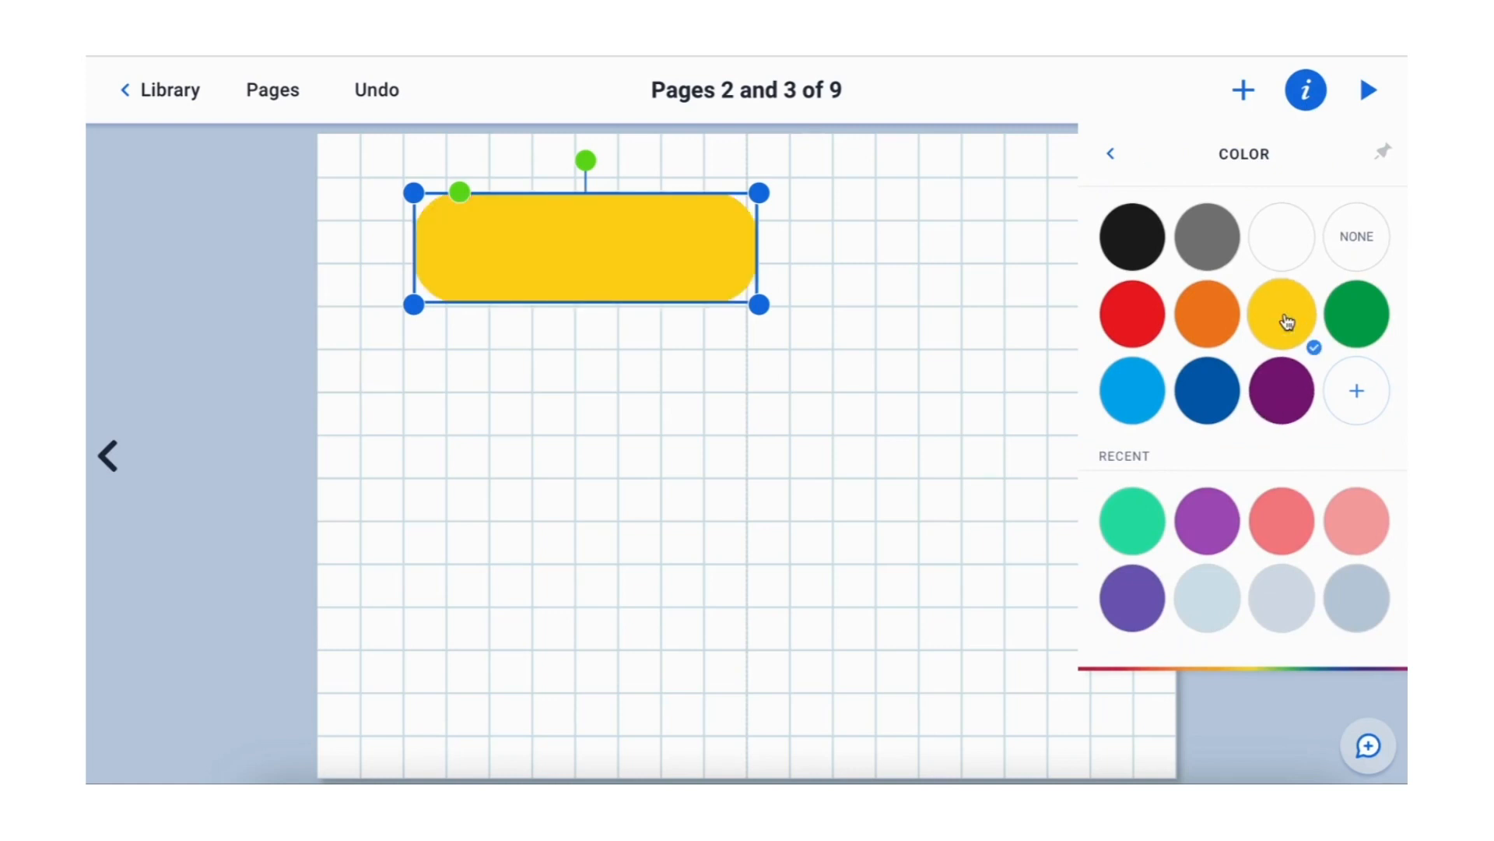
click(1357, 391)
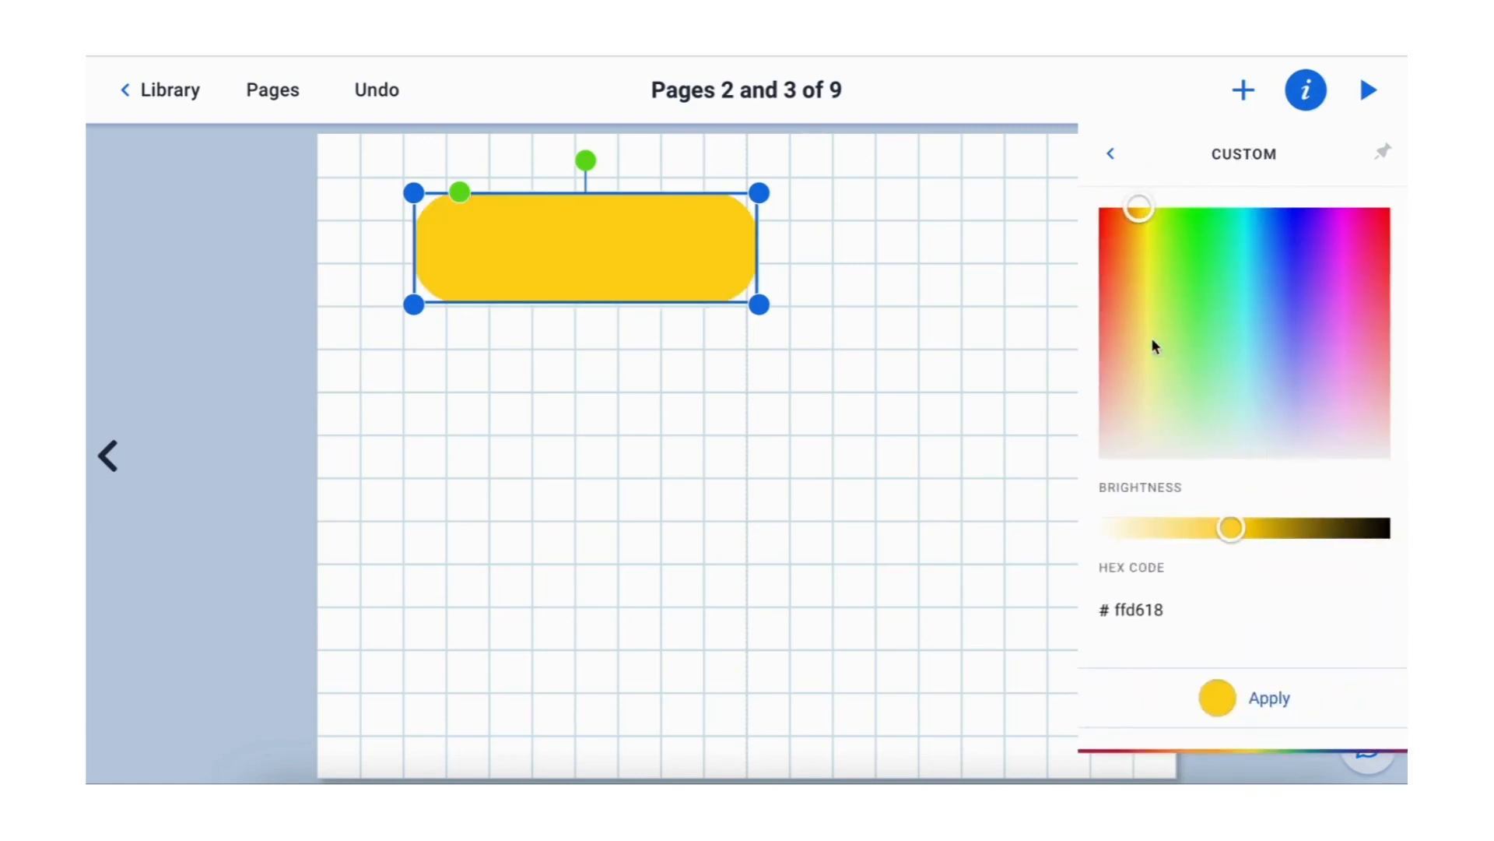
drag(1231, 528, 1143, 528)
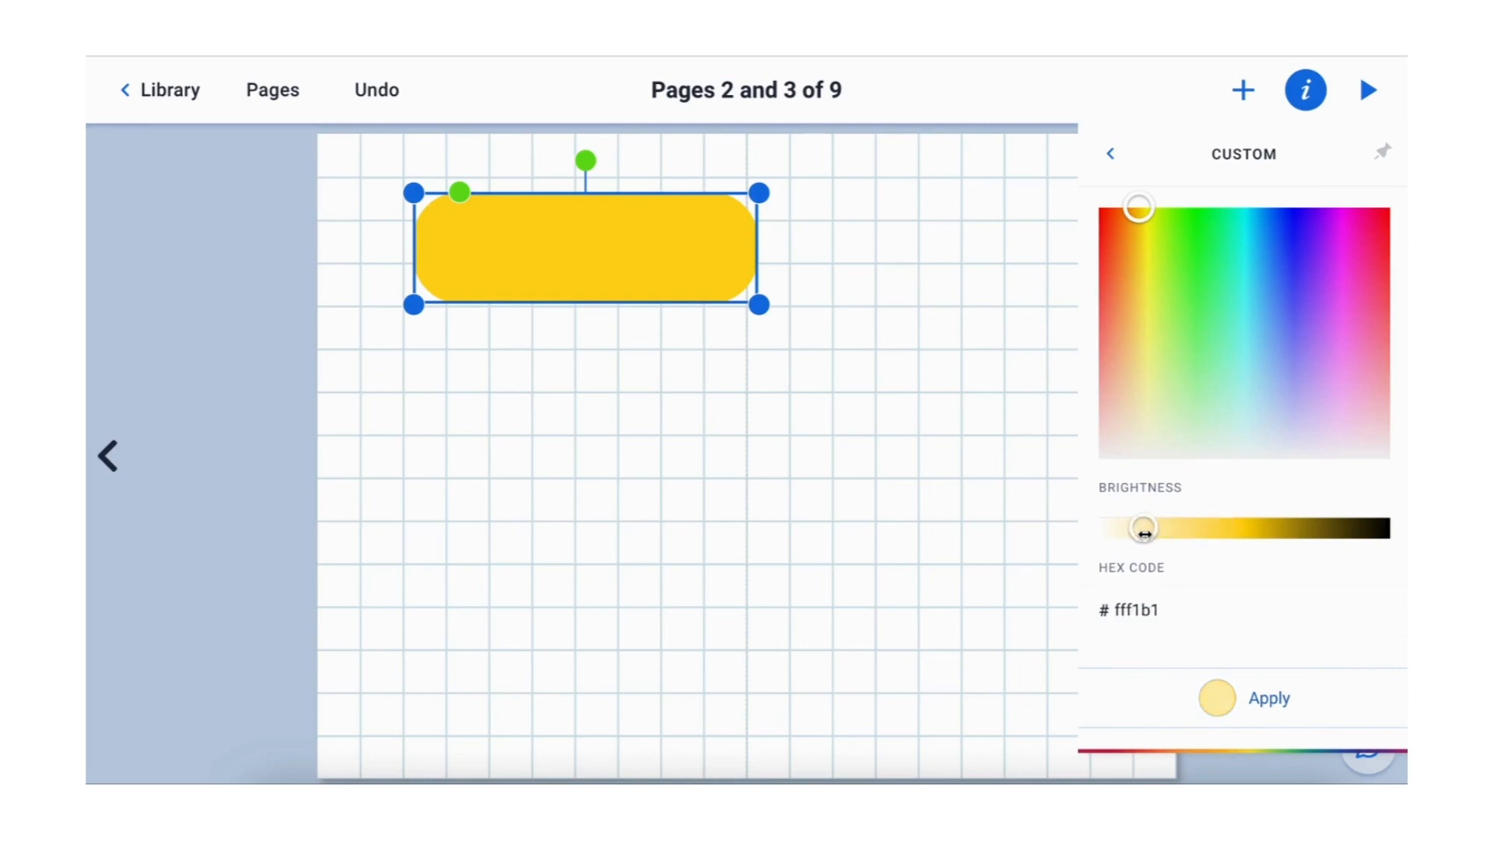
click(1267, 700)
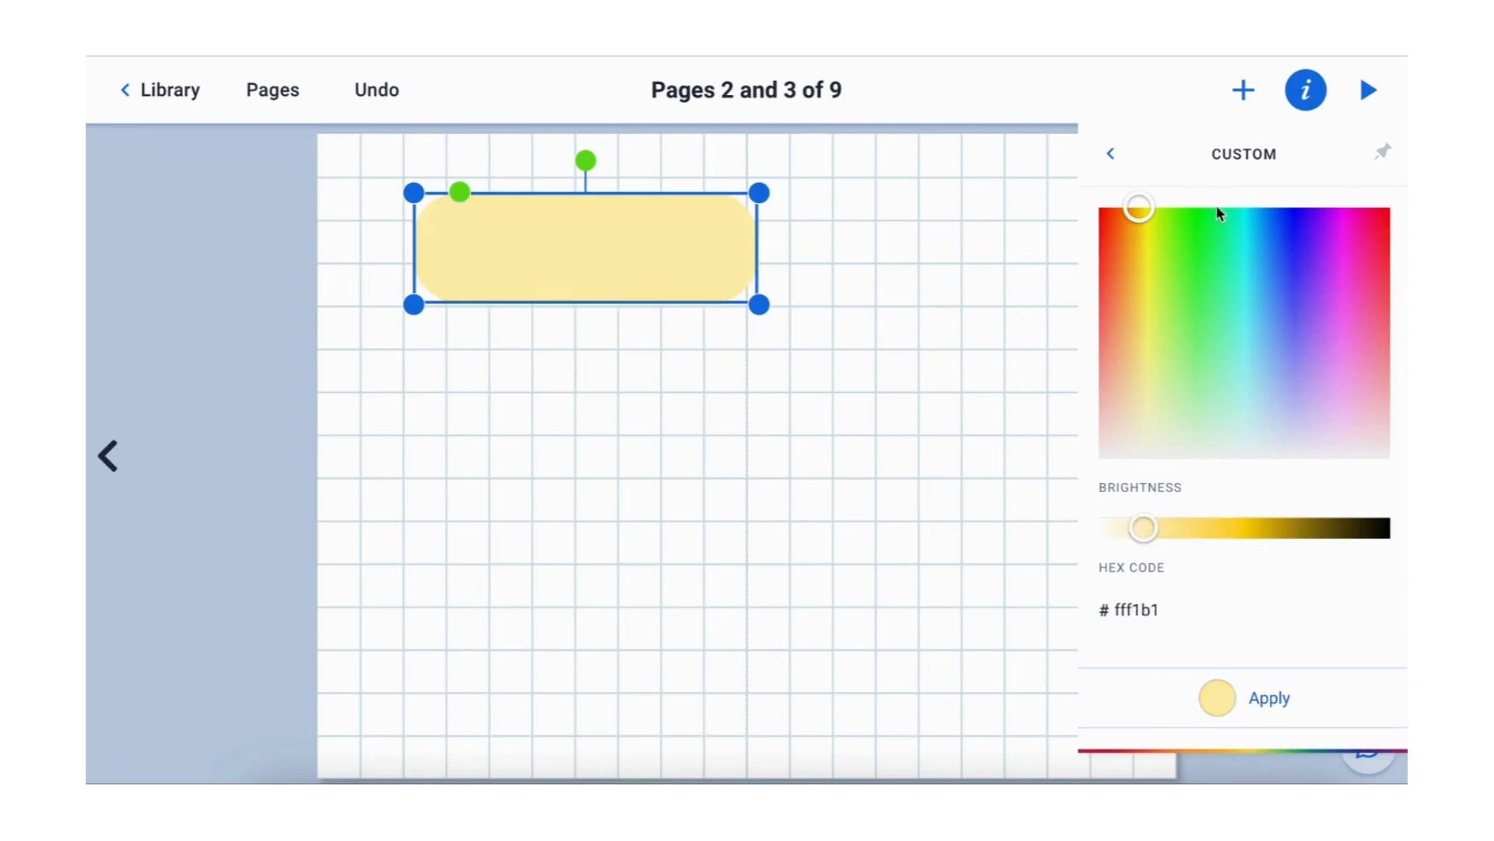
click(1113, 157)
click(1113, 157)
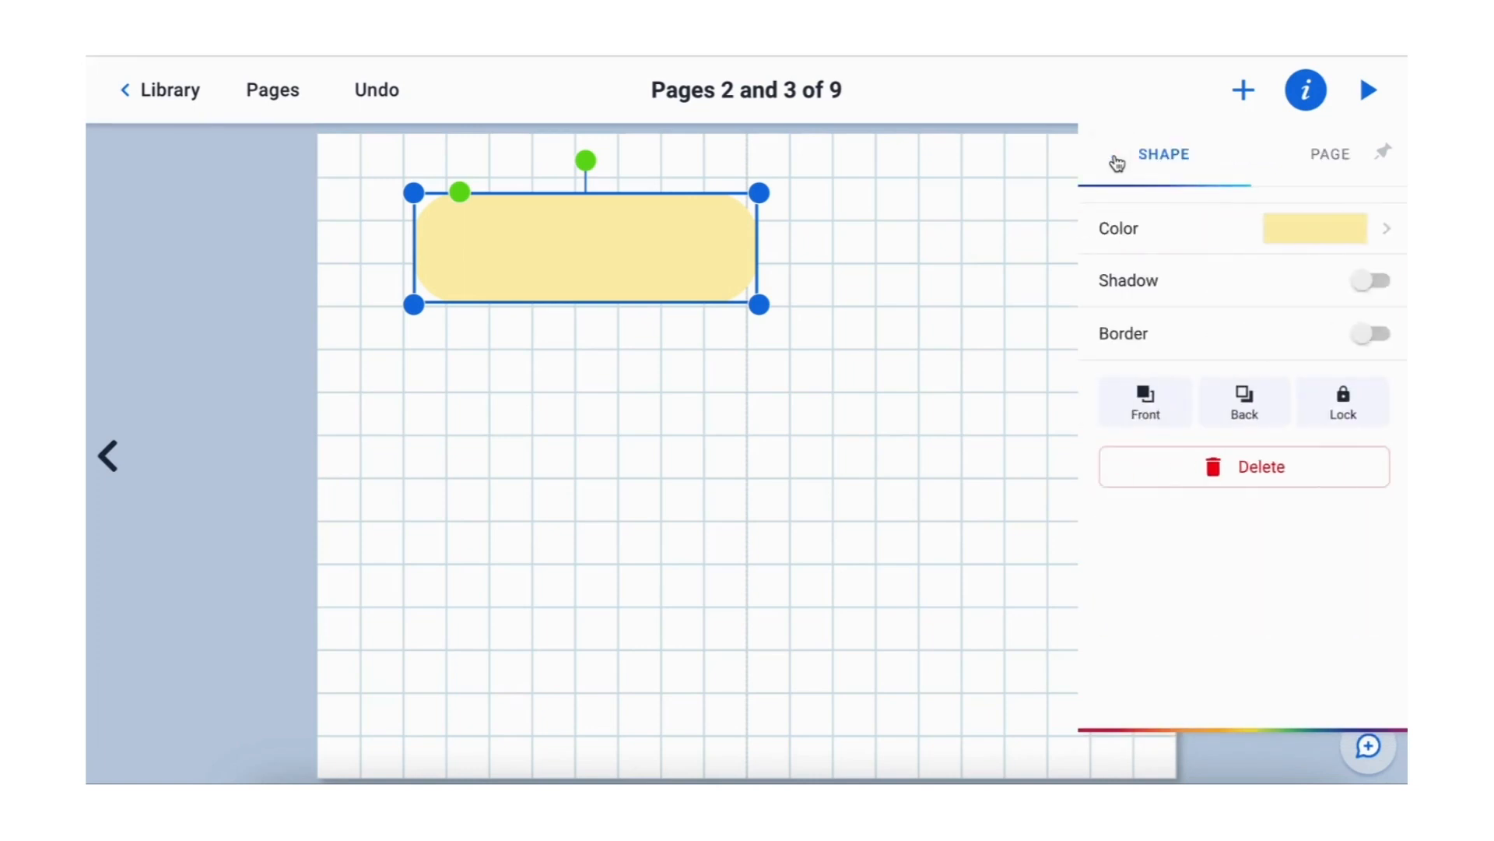
Step: Give the rounded rectangle a yellow border with a thickness of 25
click(1370, 333)
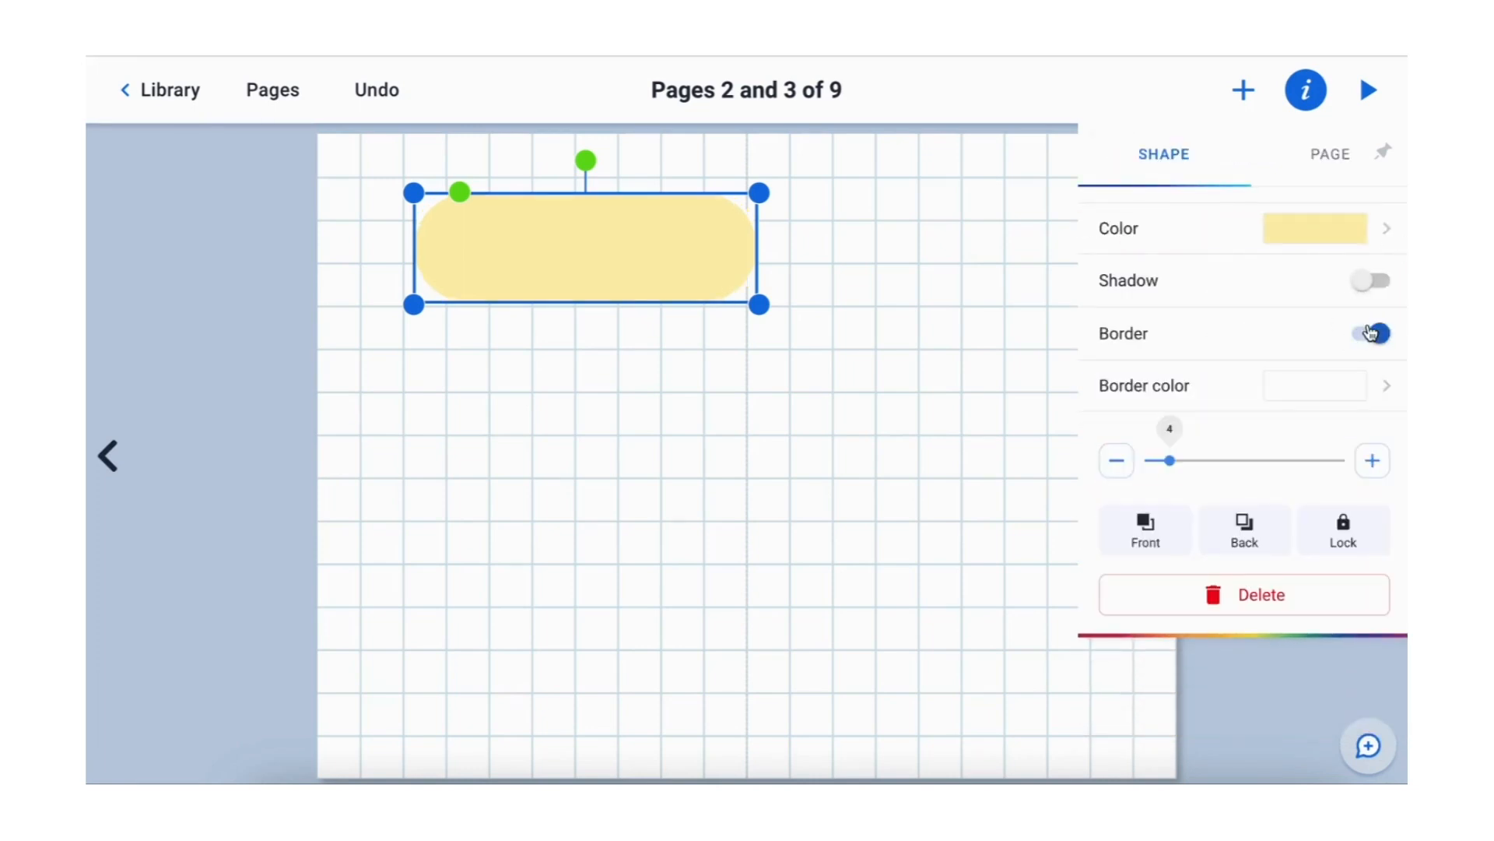
click(1284, 389)
click(1277, 325)
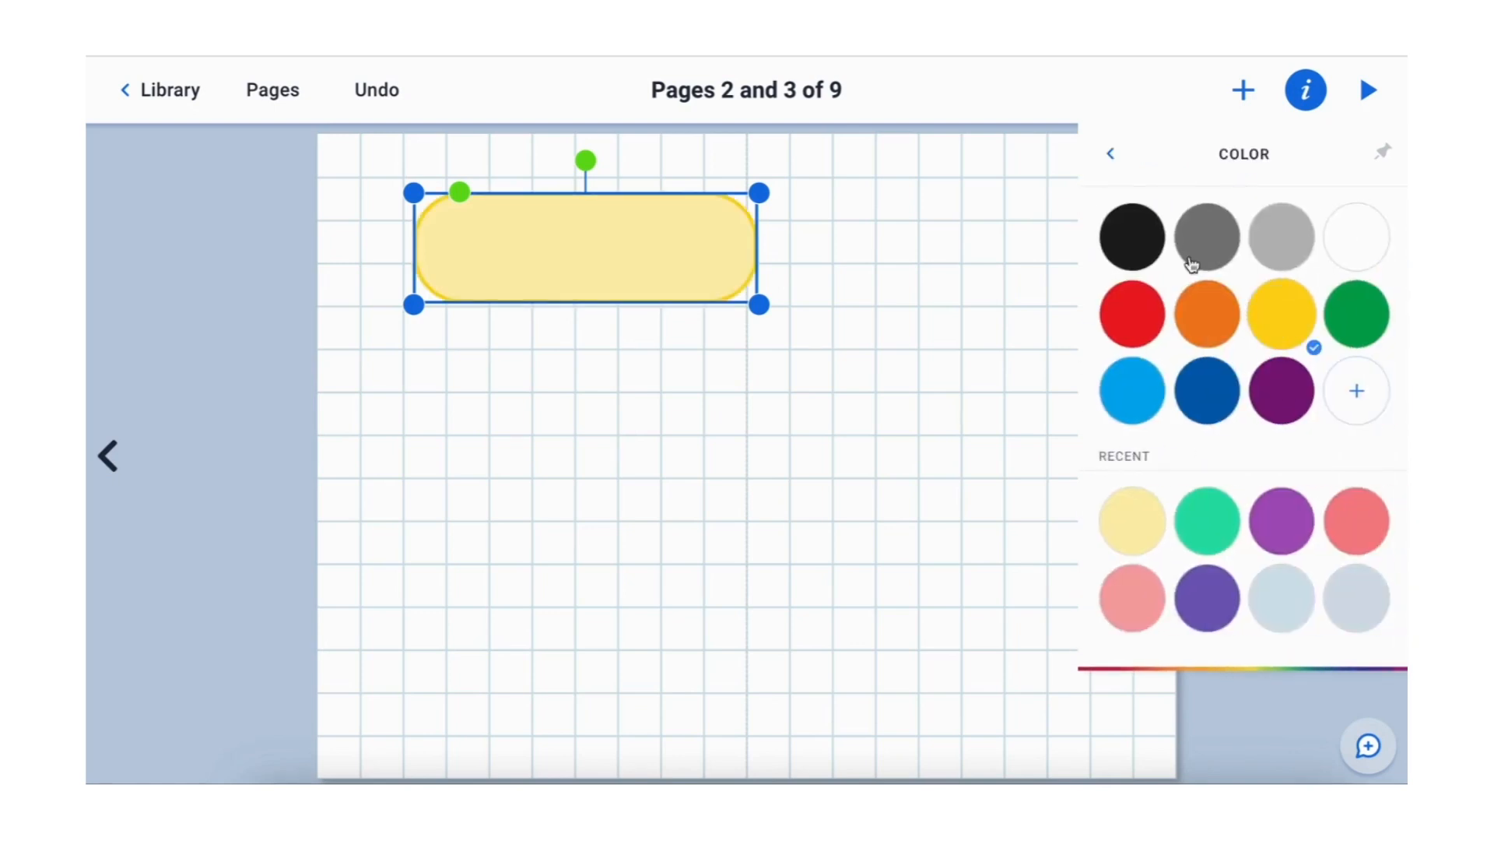
click(1110, 155)
drag(1170, 460, 1355, 472)
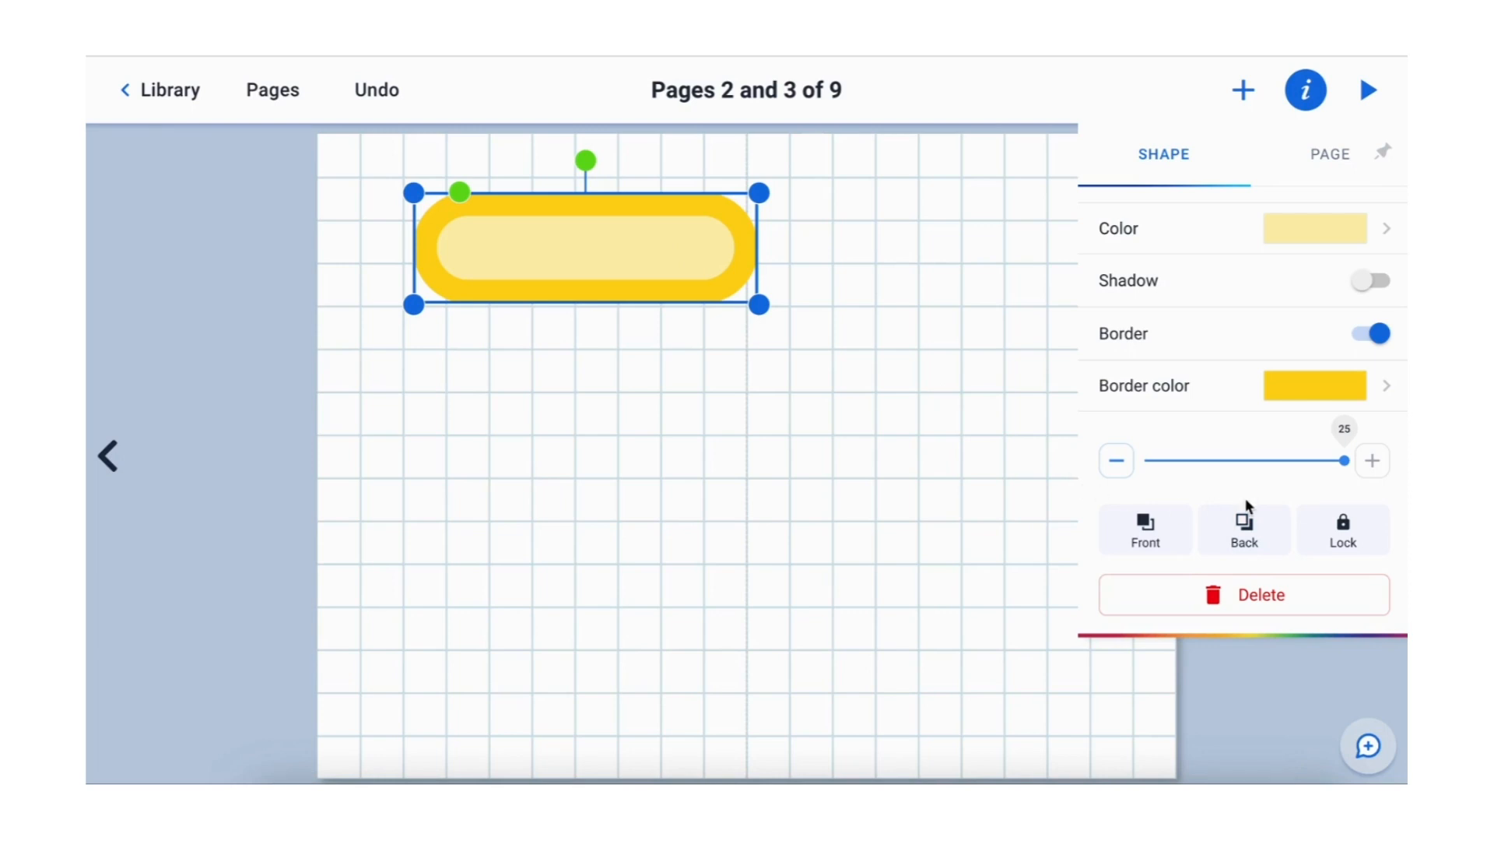
Step: Send the rounded rectangle to the back and move the CONTENTS text into its inner area
click(1243, 524)
click(1006, 507)
click(452, 266)
drag(474, 257, 561, 242)
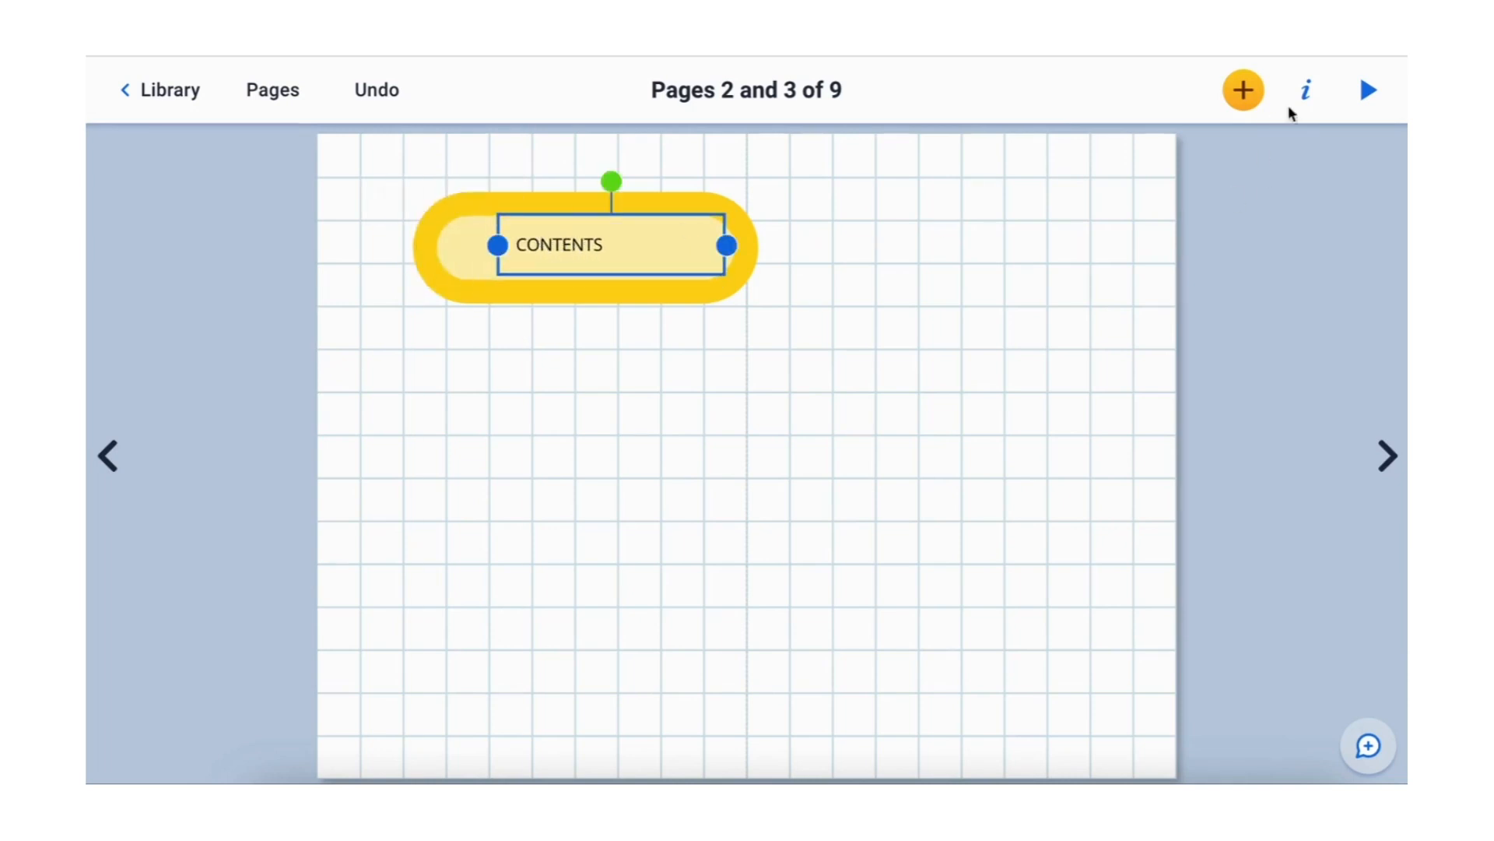
Step: Set the CONTENTS text in the Alfa Slab One font and color it green
click(1306, 90)
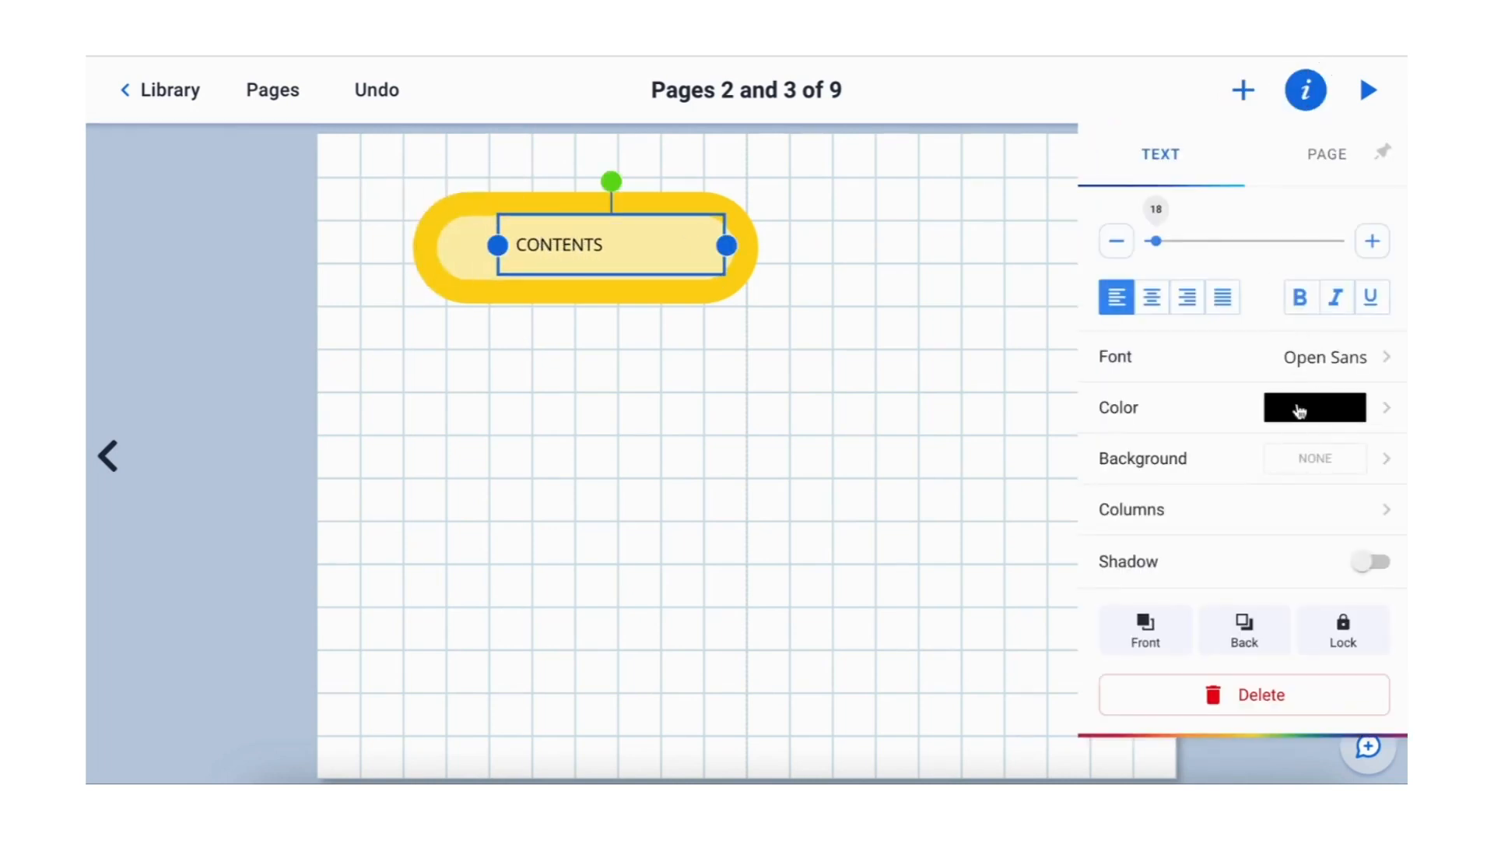
click(1307, 372)
click(1257, 263)
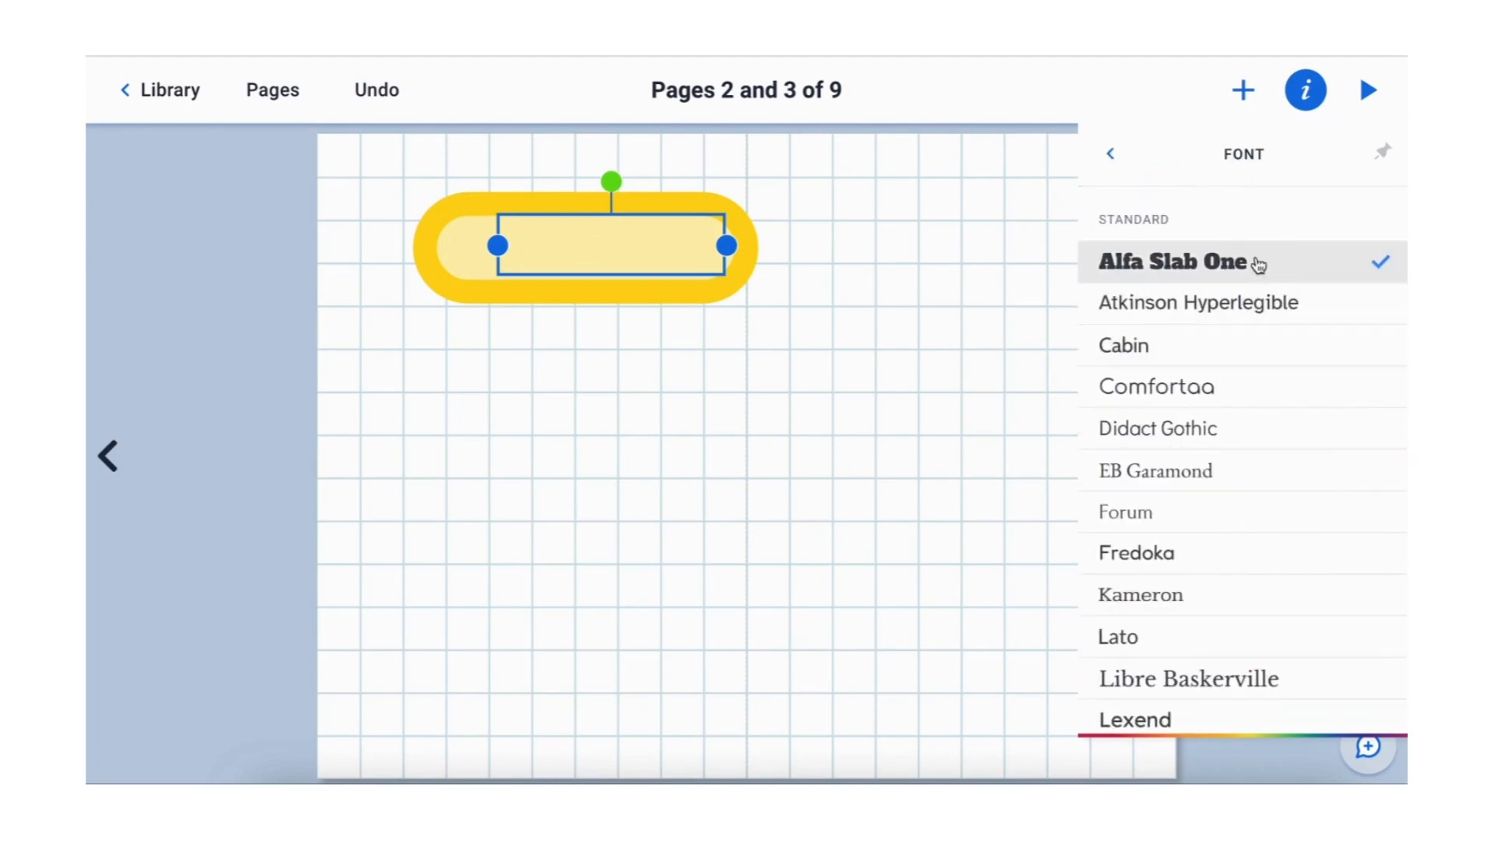
click(1111, 155)
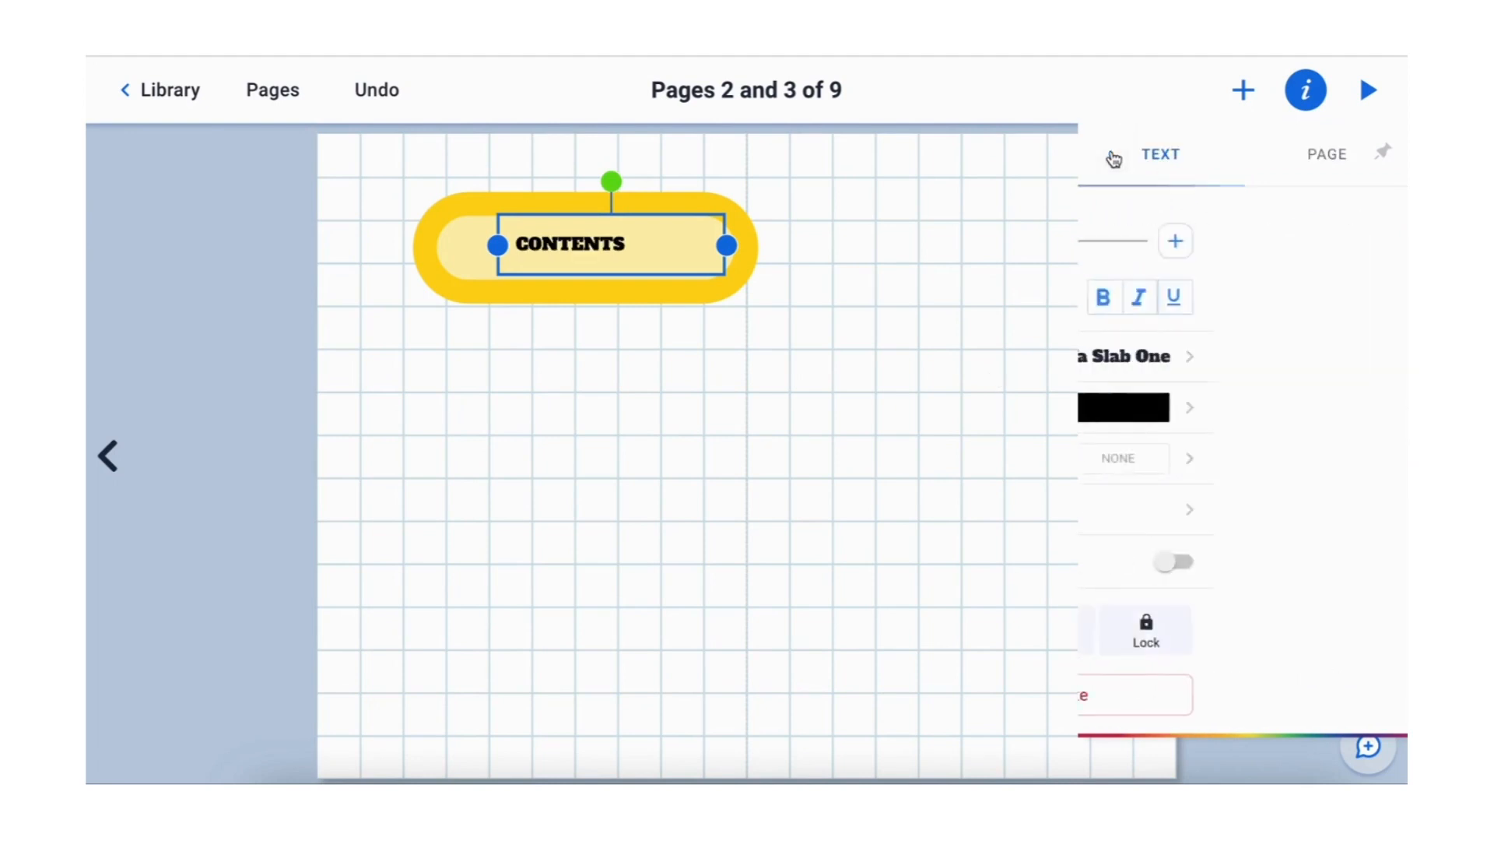
click(1282, 410)
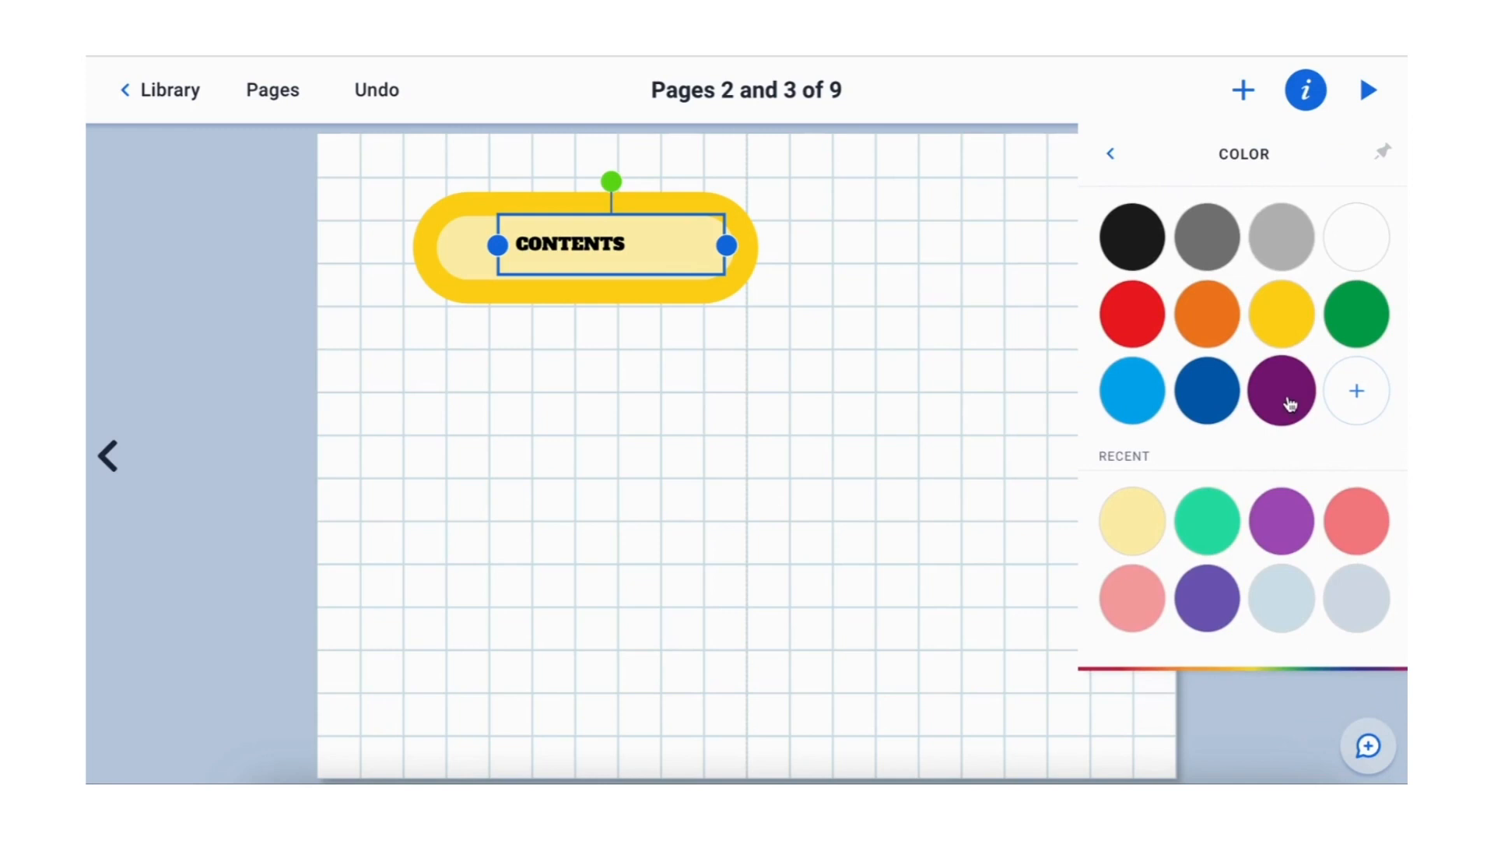
click(1340, 317)
click(1115, 160)
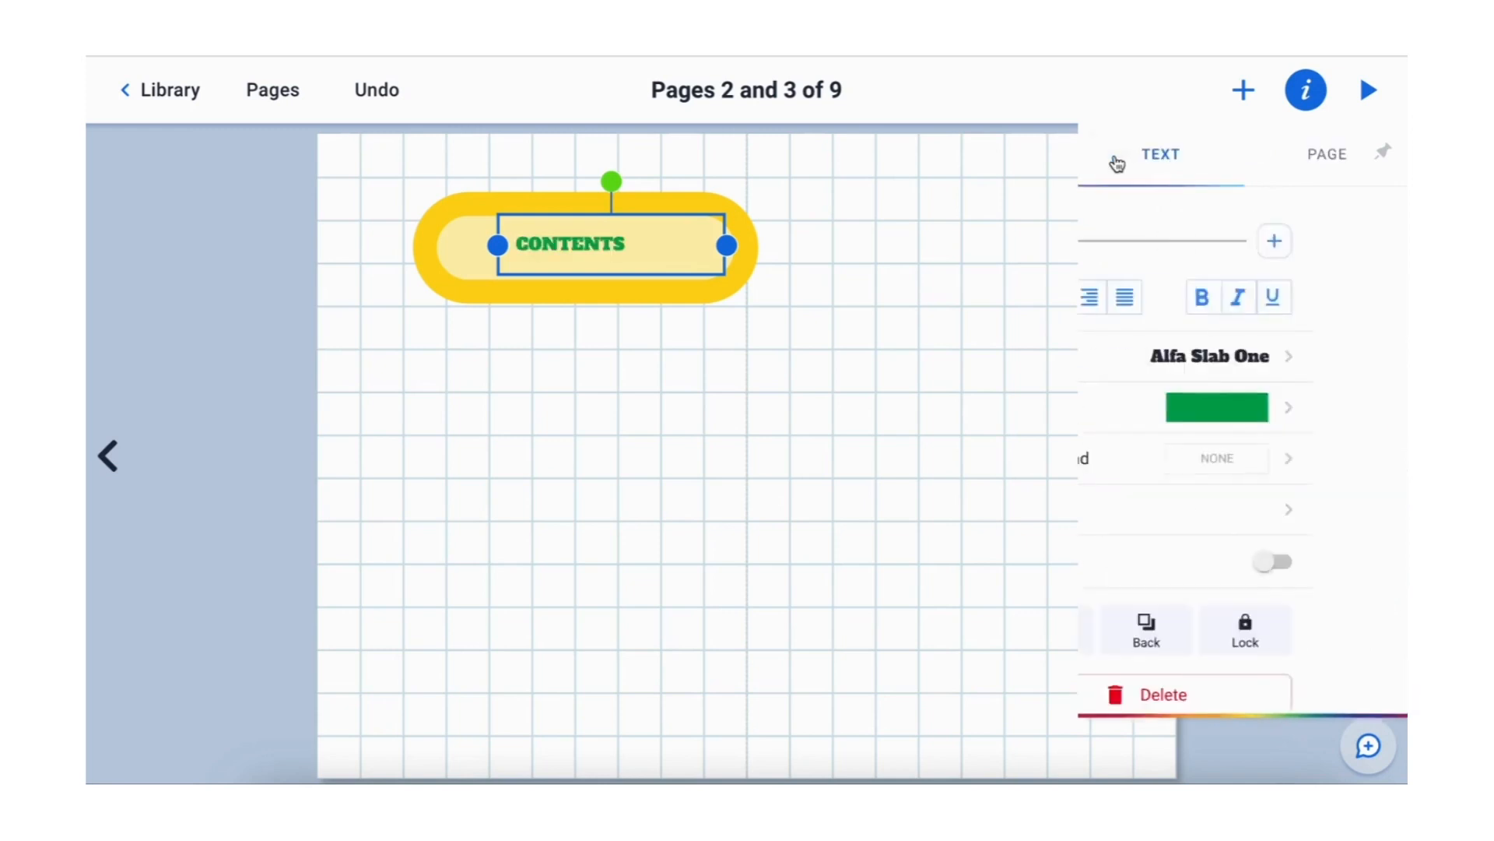
click(1241, 696)
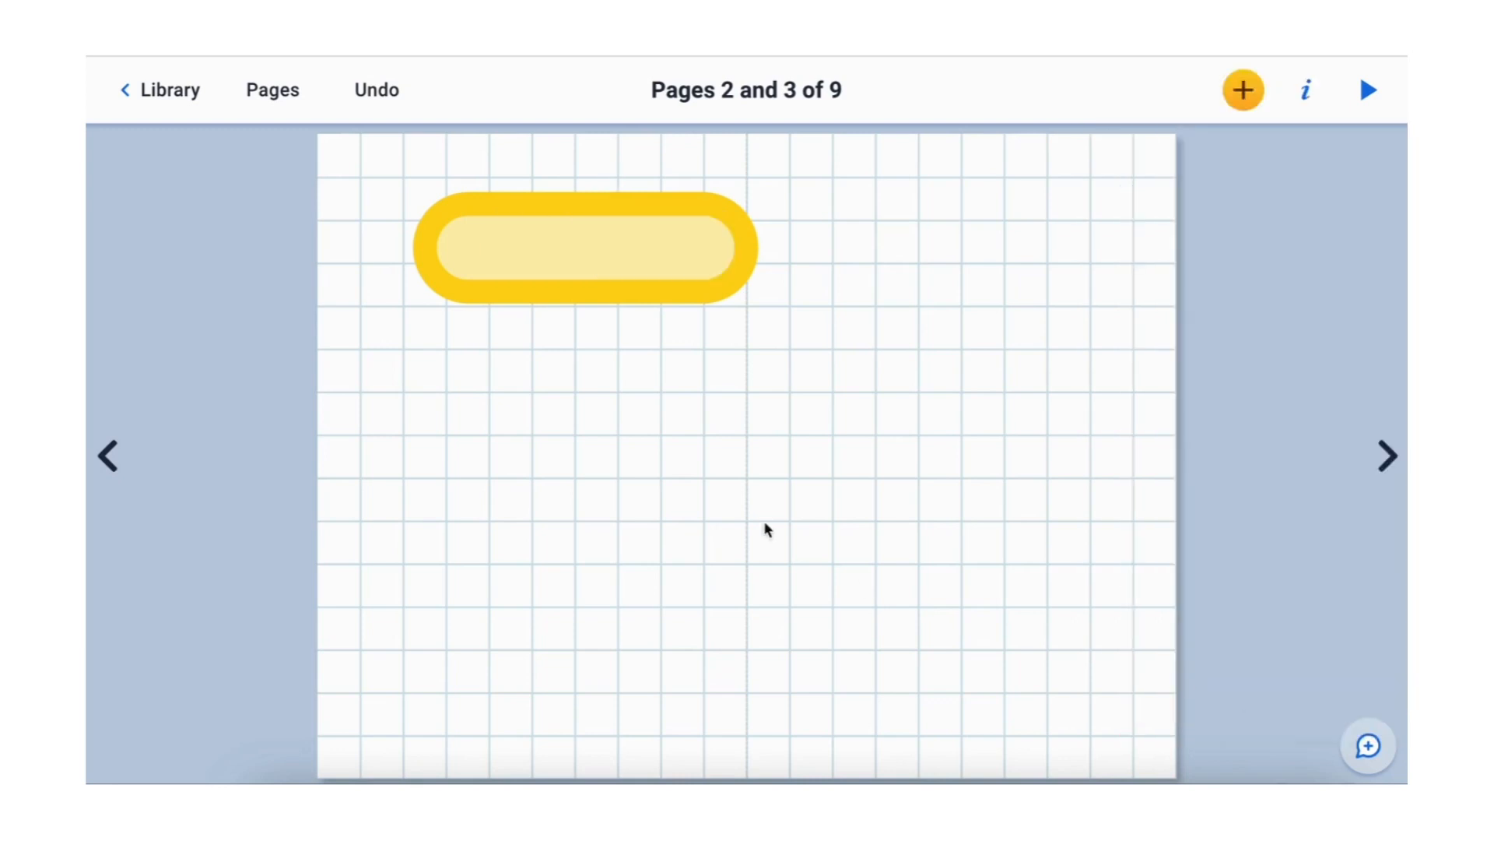
click(644, 258)
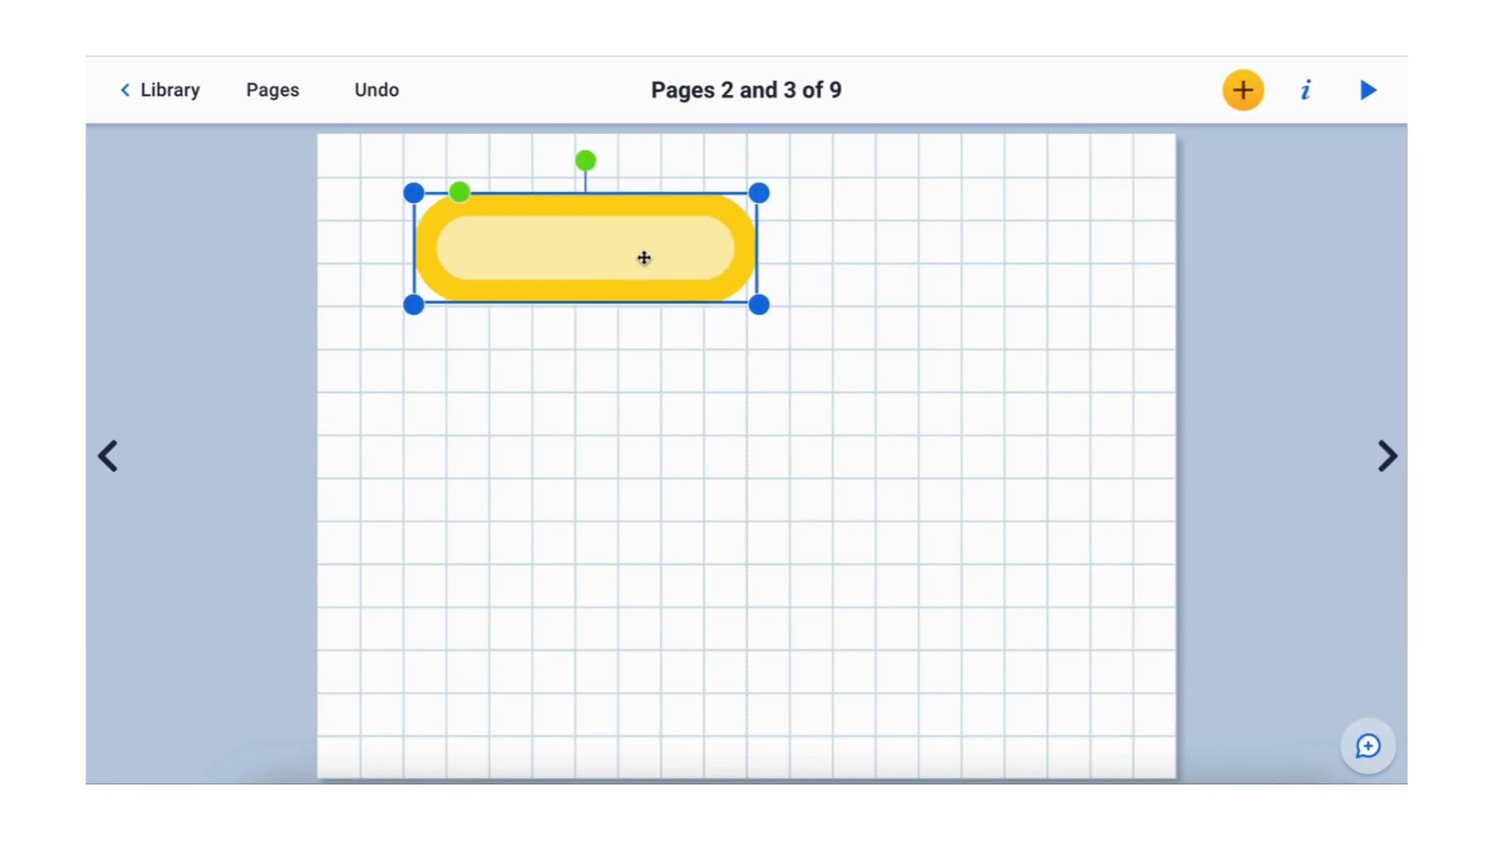
click(1307, 92)
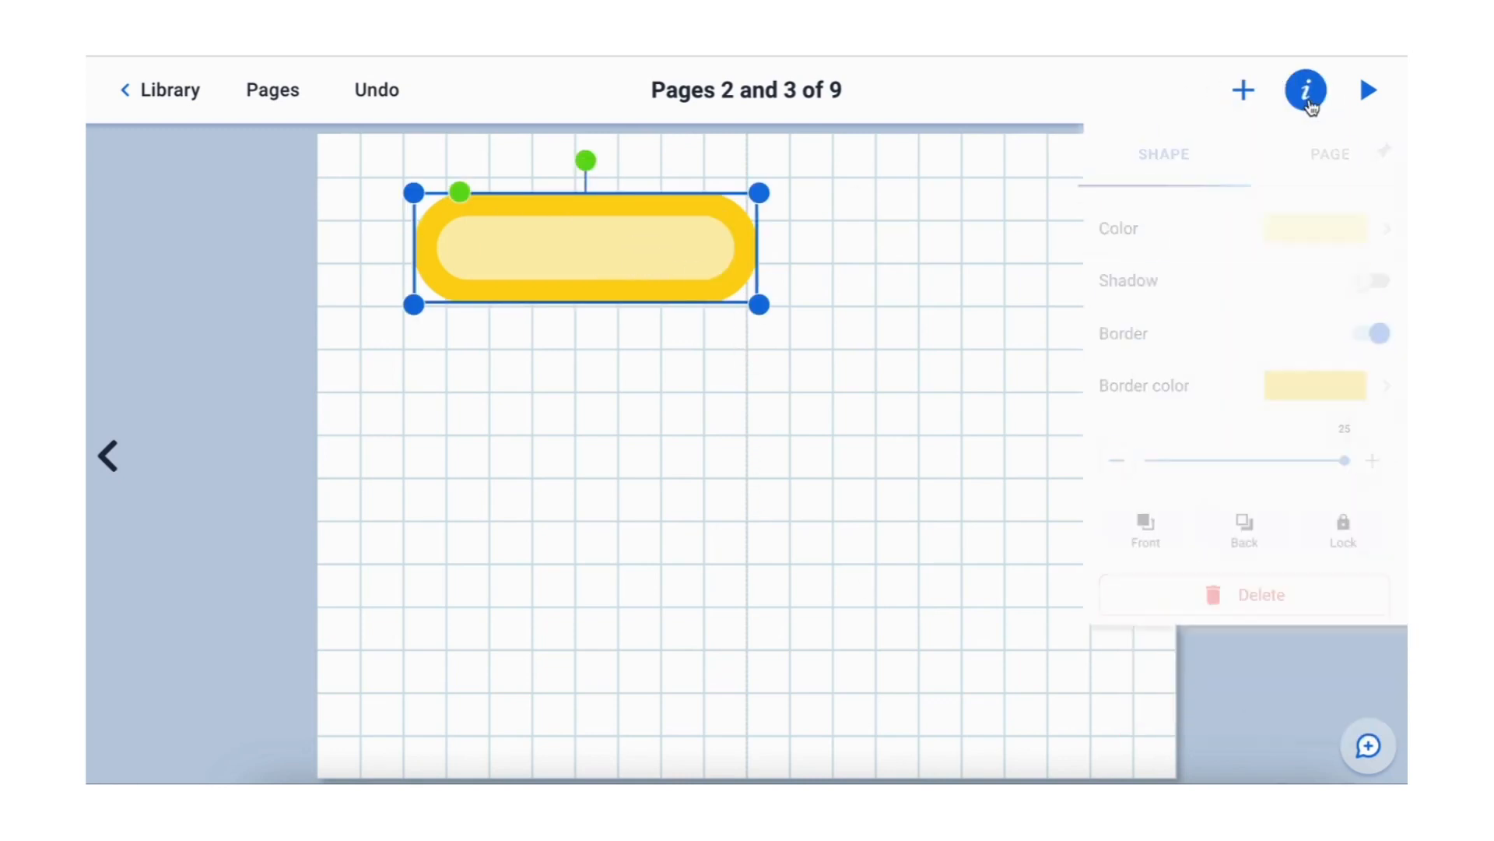
click(1245, 544)
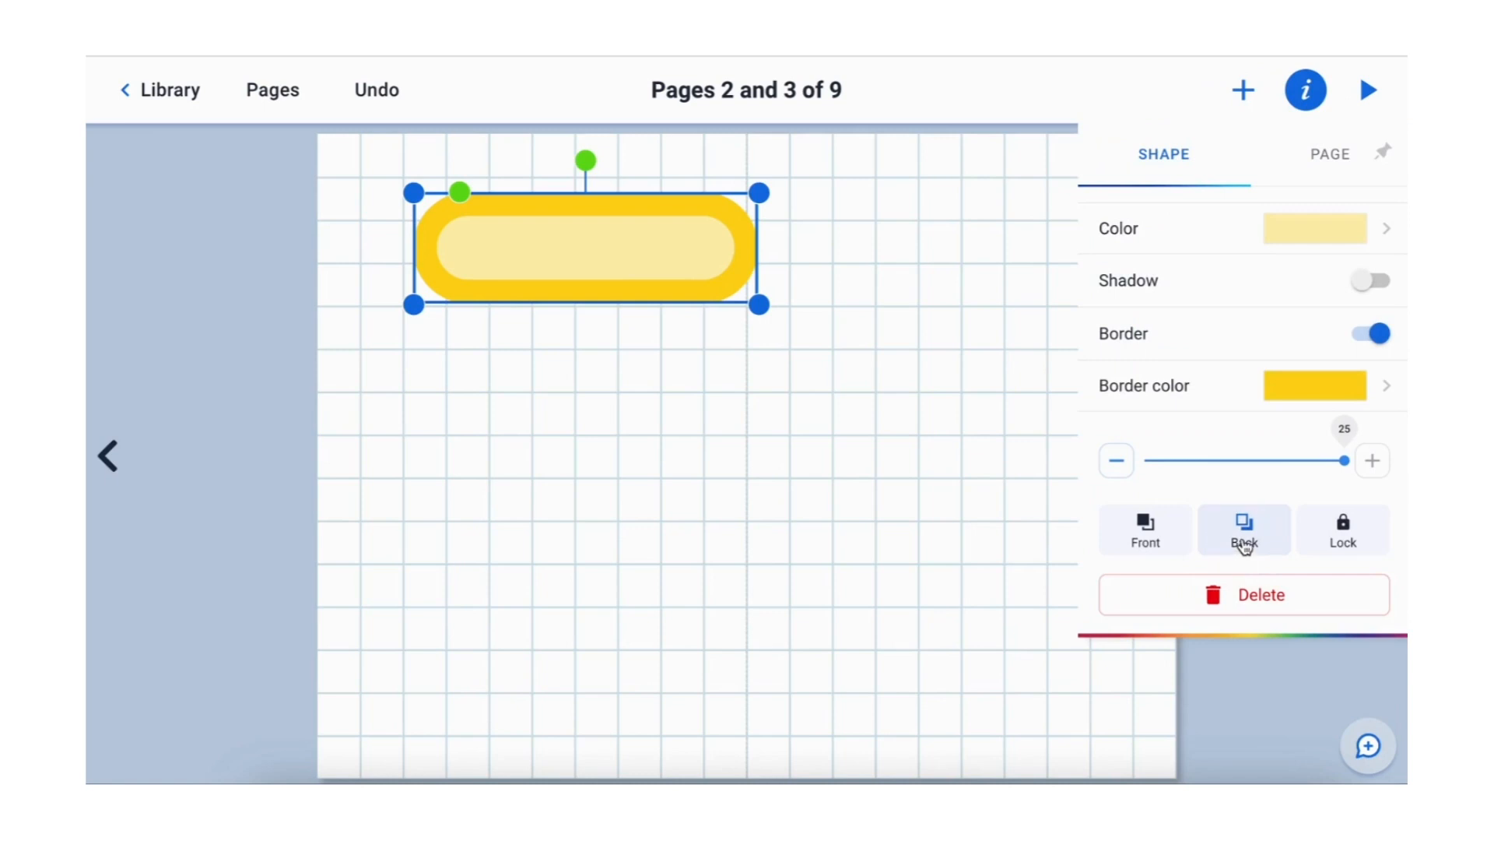
click(792, 356)
mouse_move(617, 257)
mouse_down()
mouse_move(621, 377)
mouse_move(591, 249)
mouse_up()
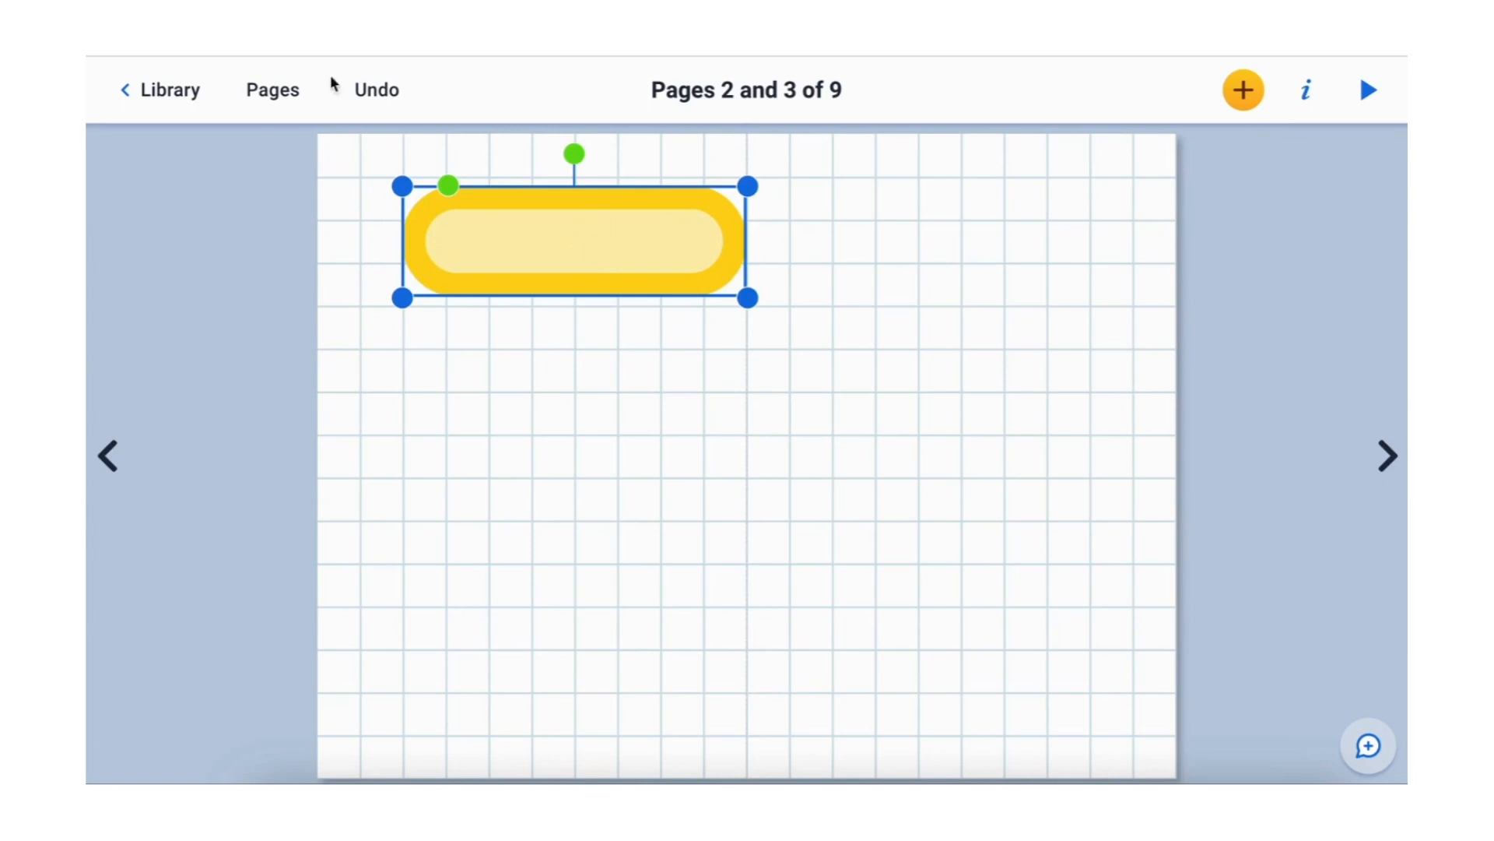
click(357, 92)
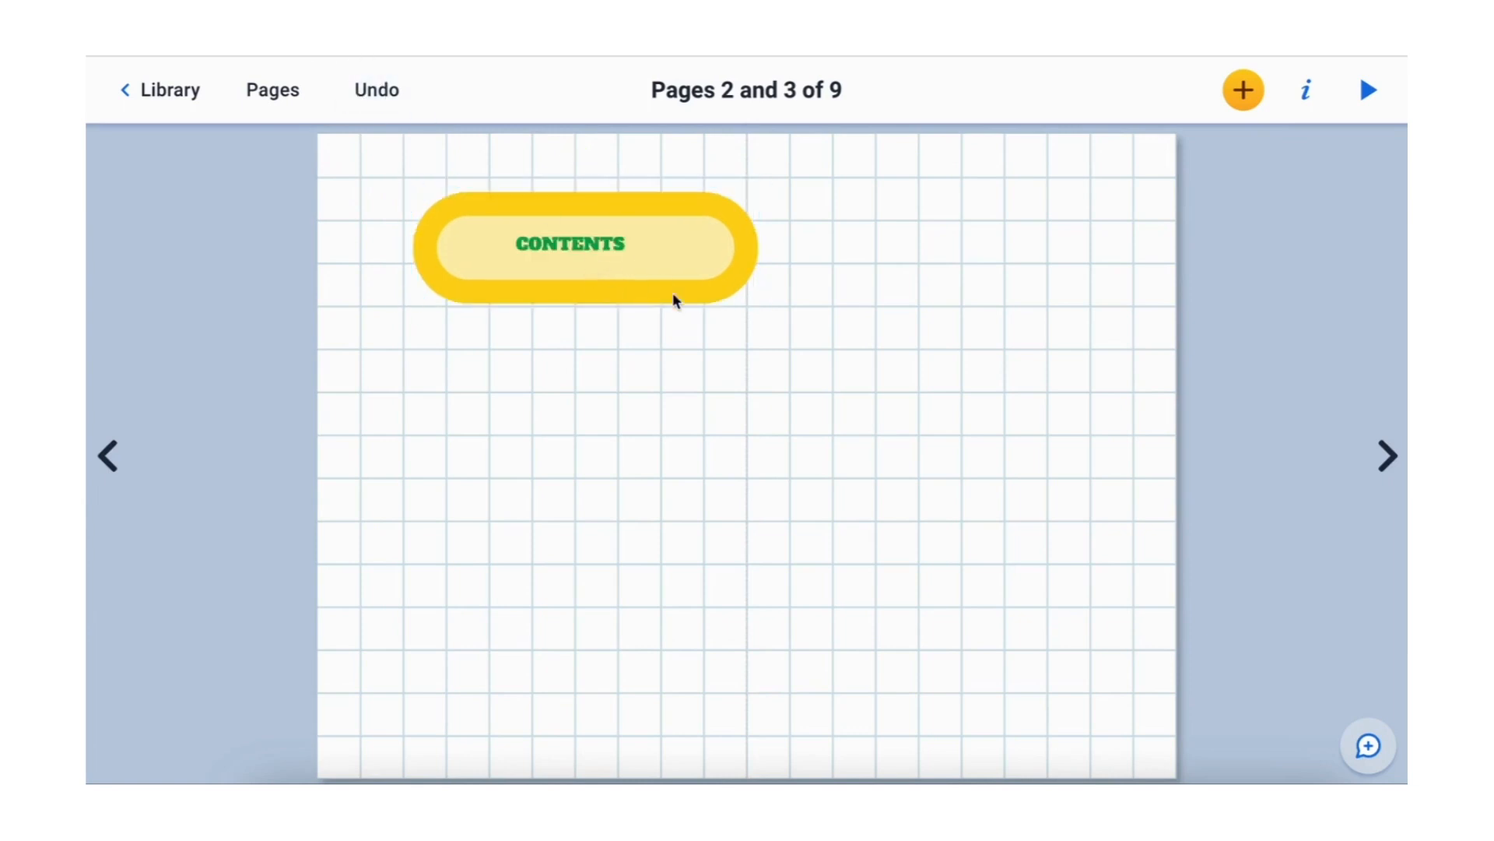
Step: Enlarge the CONTENTS text to fill the rounded rectangle's inner area and centre it there
click(600, 244)
click(1306, 91)
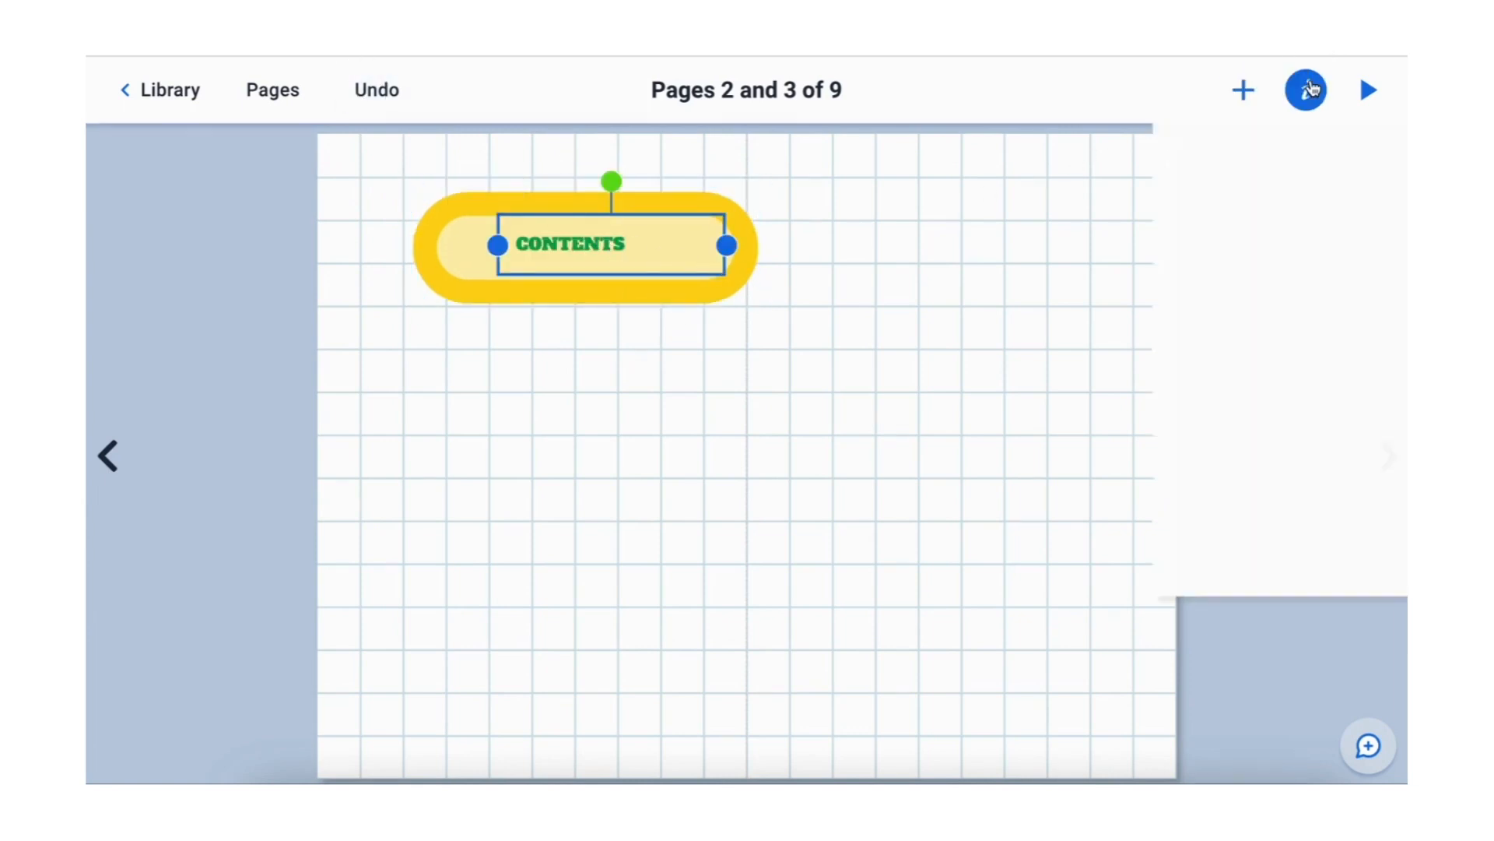
drag(1155, 242, 1158, 241)
click(792, 337)
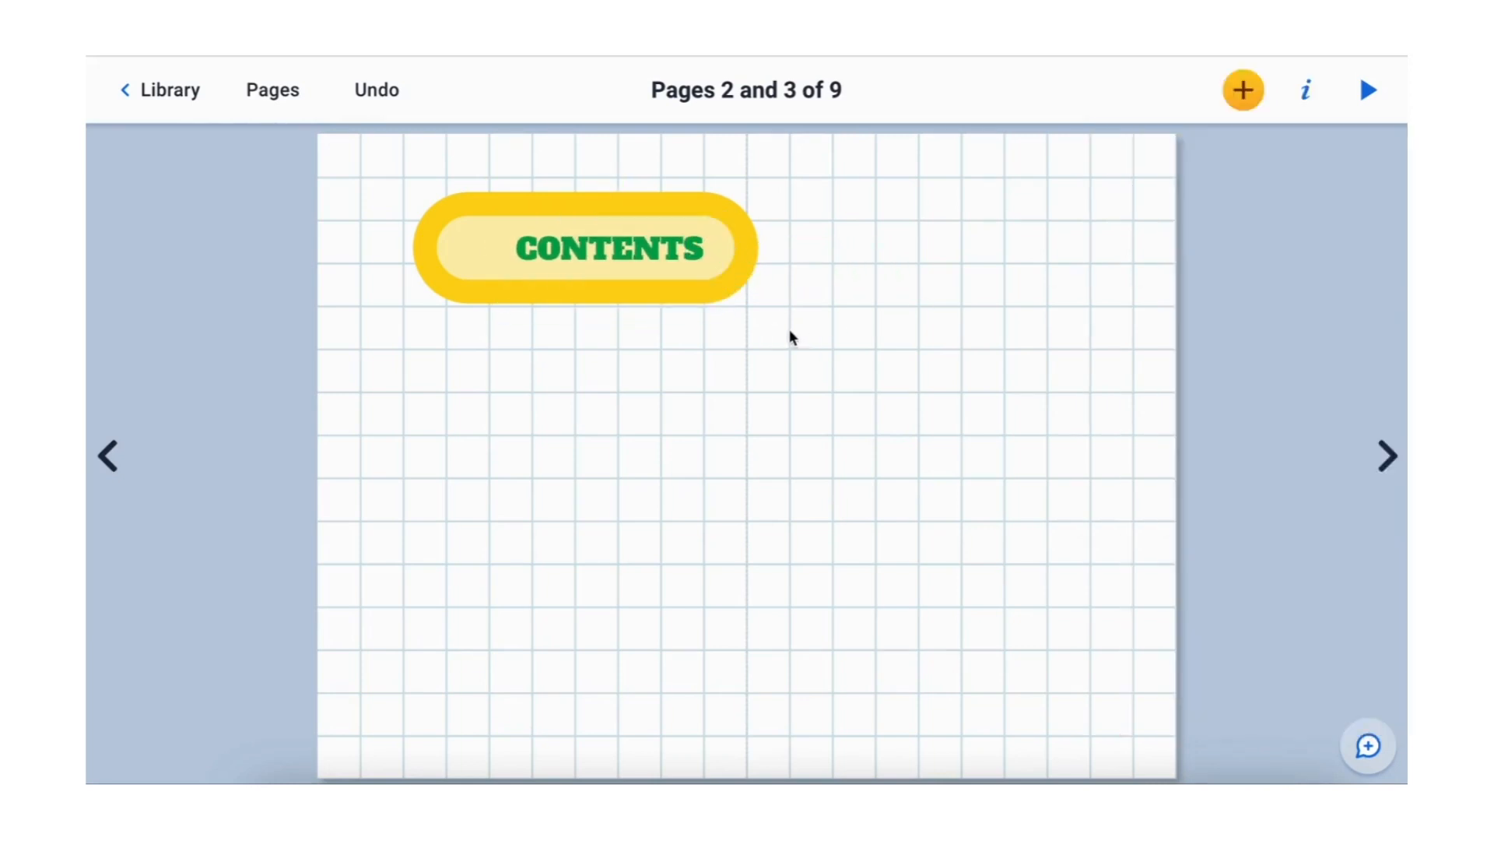
drag(643, 236, 620, 232)
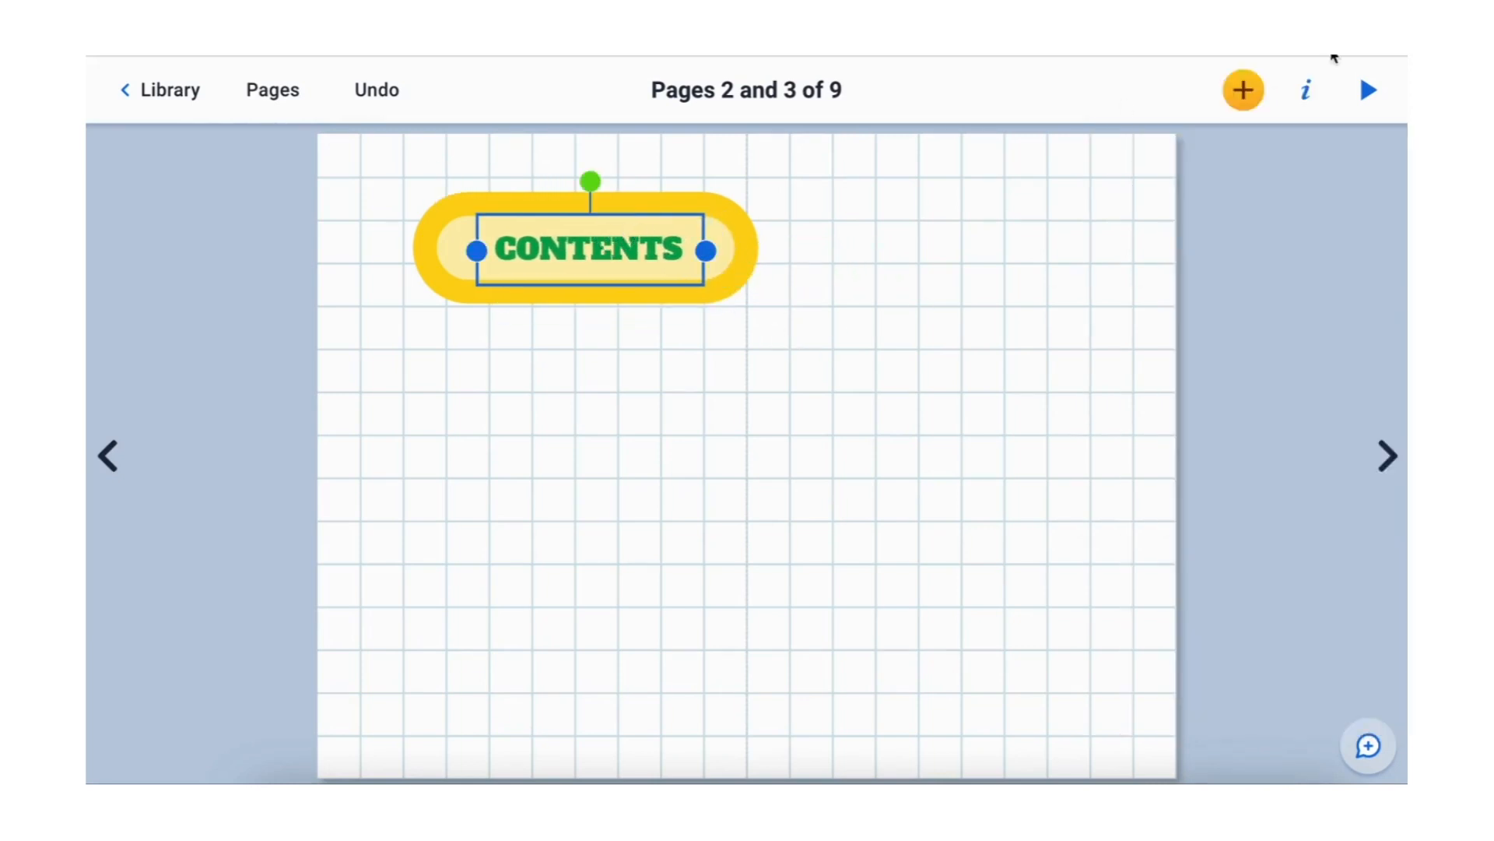
click(1306, 108)
click(994, 243)
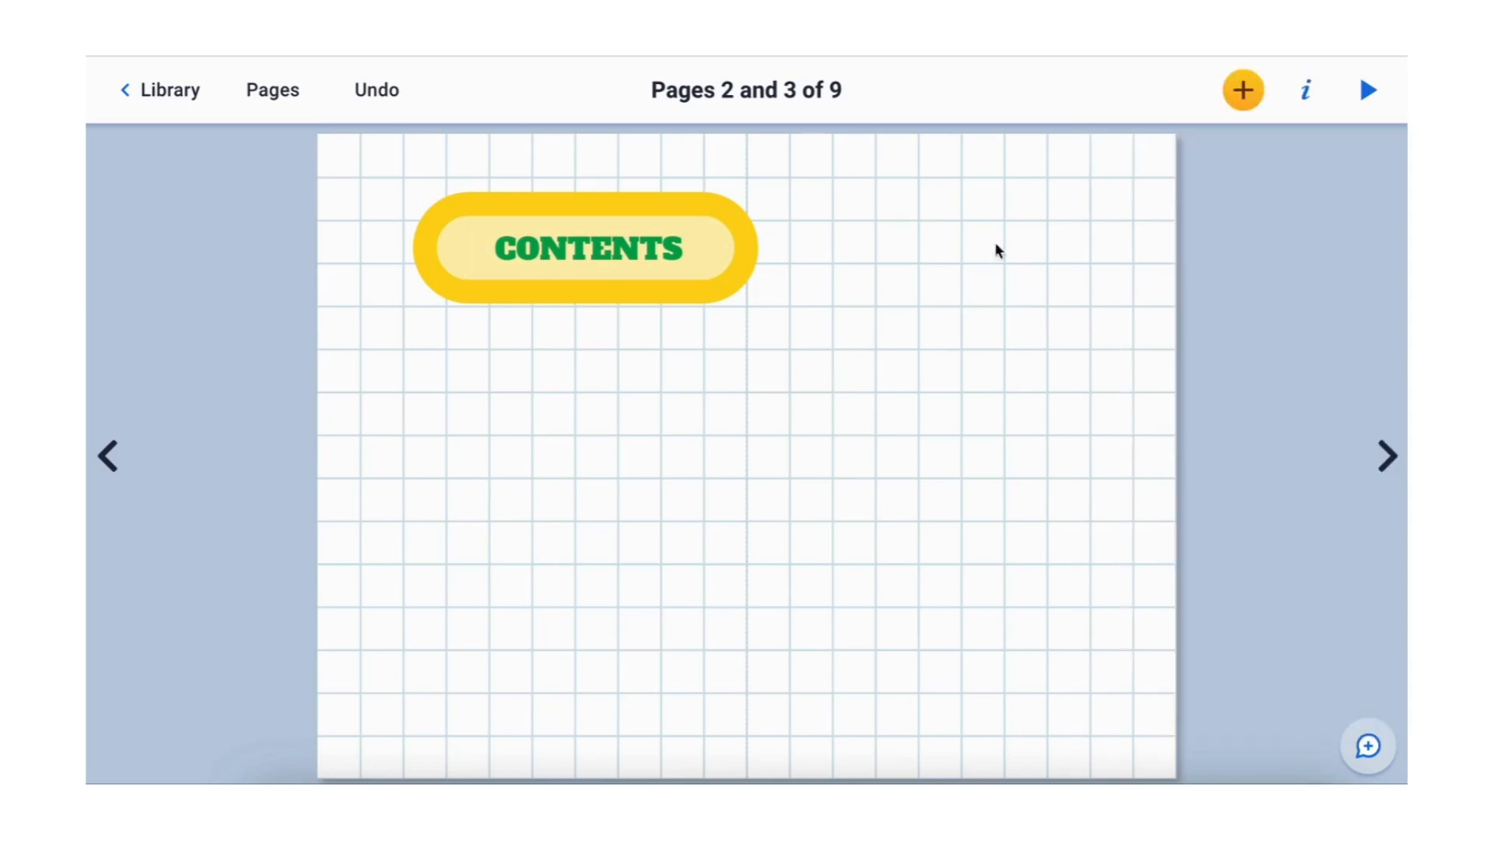
Step: Add a text entry reading FOOD GROUPS and place it just below the CONTENTS heading
click(1244, 92)
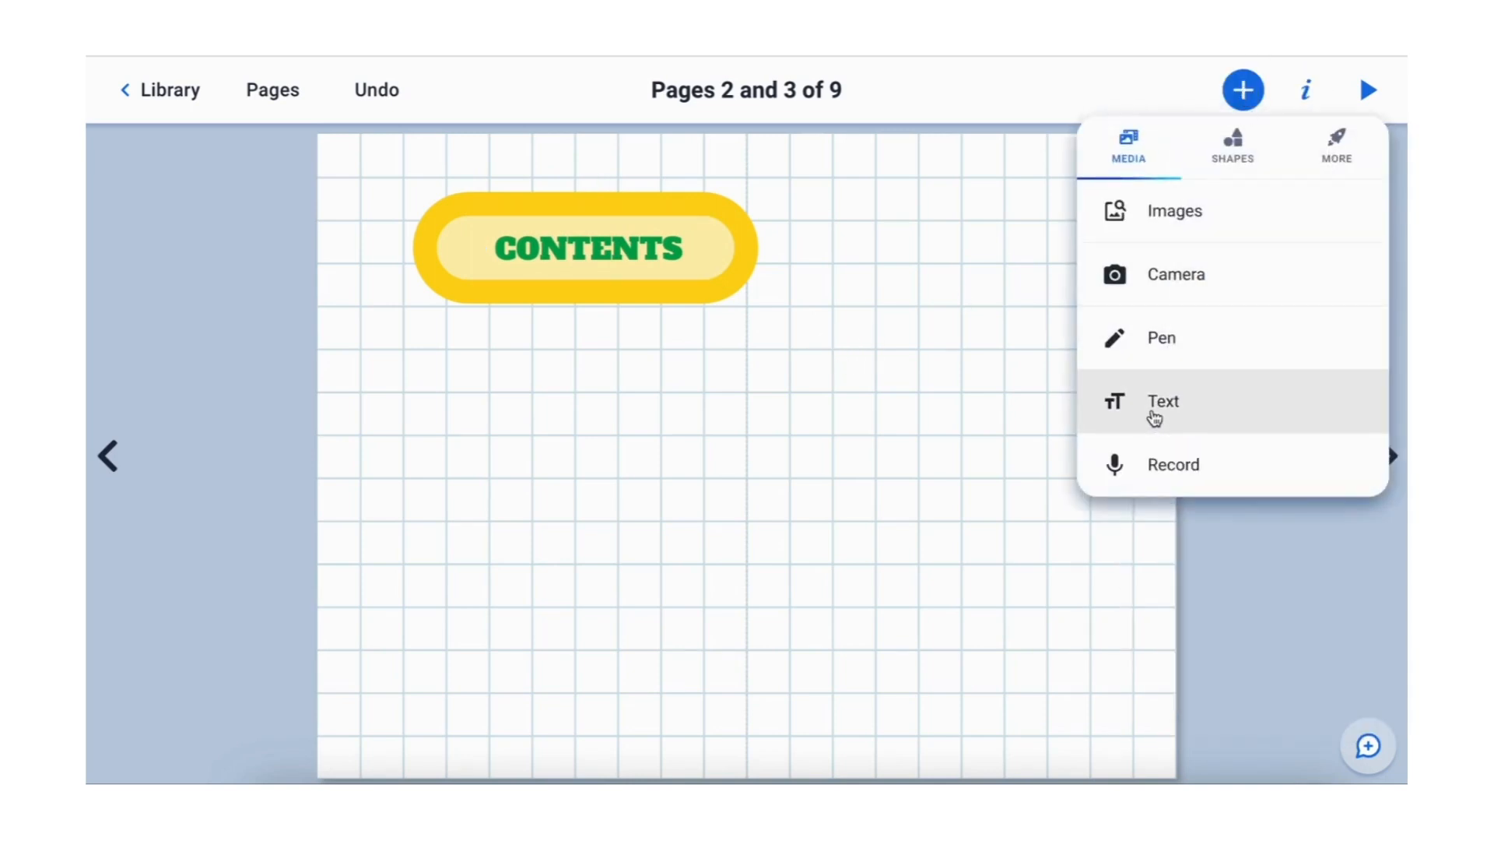
click(1154, 417)
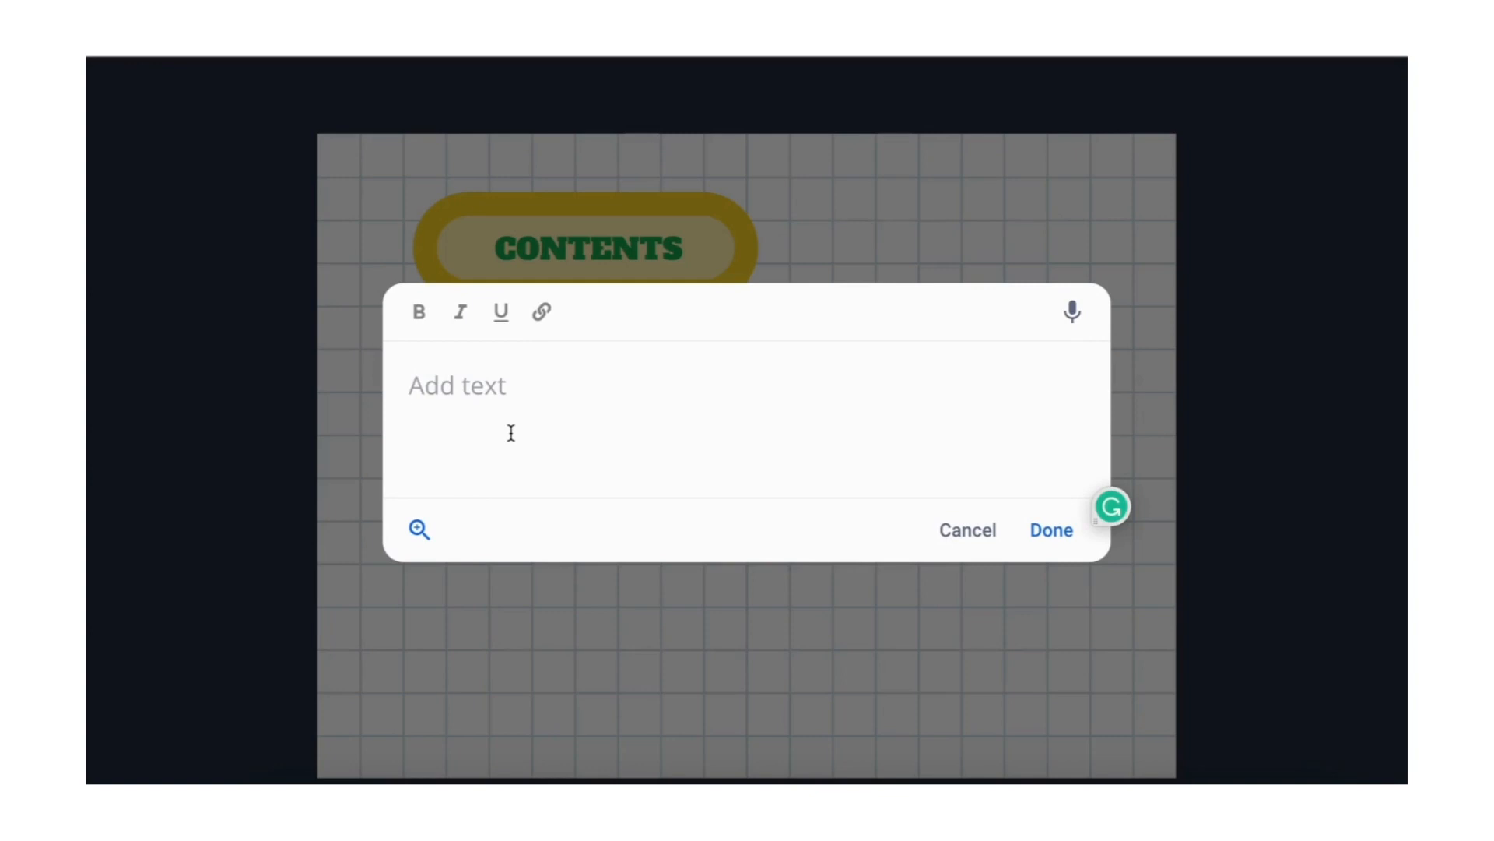
text(T)
key(BackSpace)
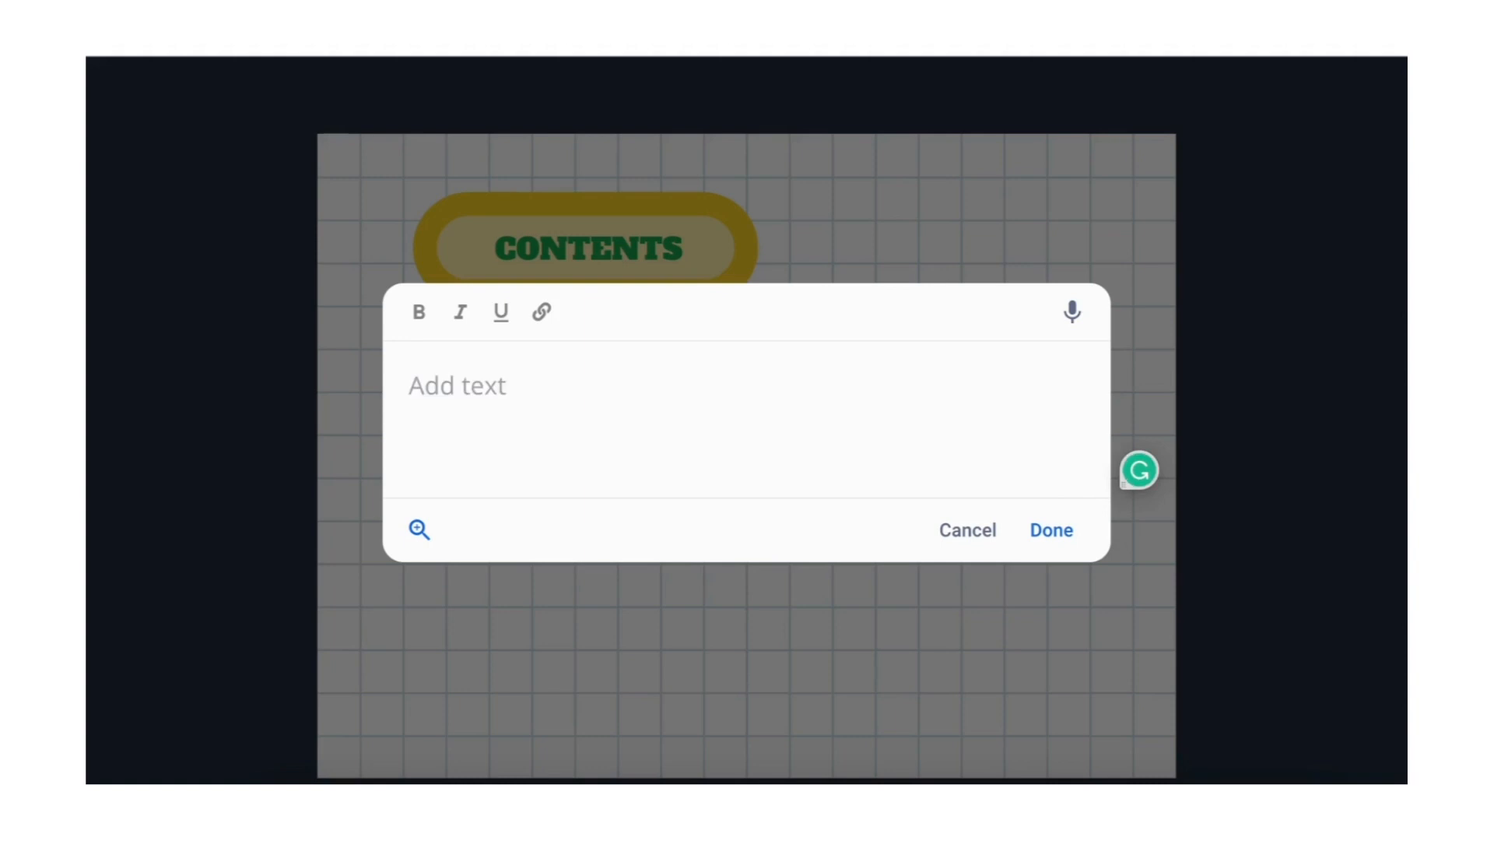
text(FOOD GROUPS)
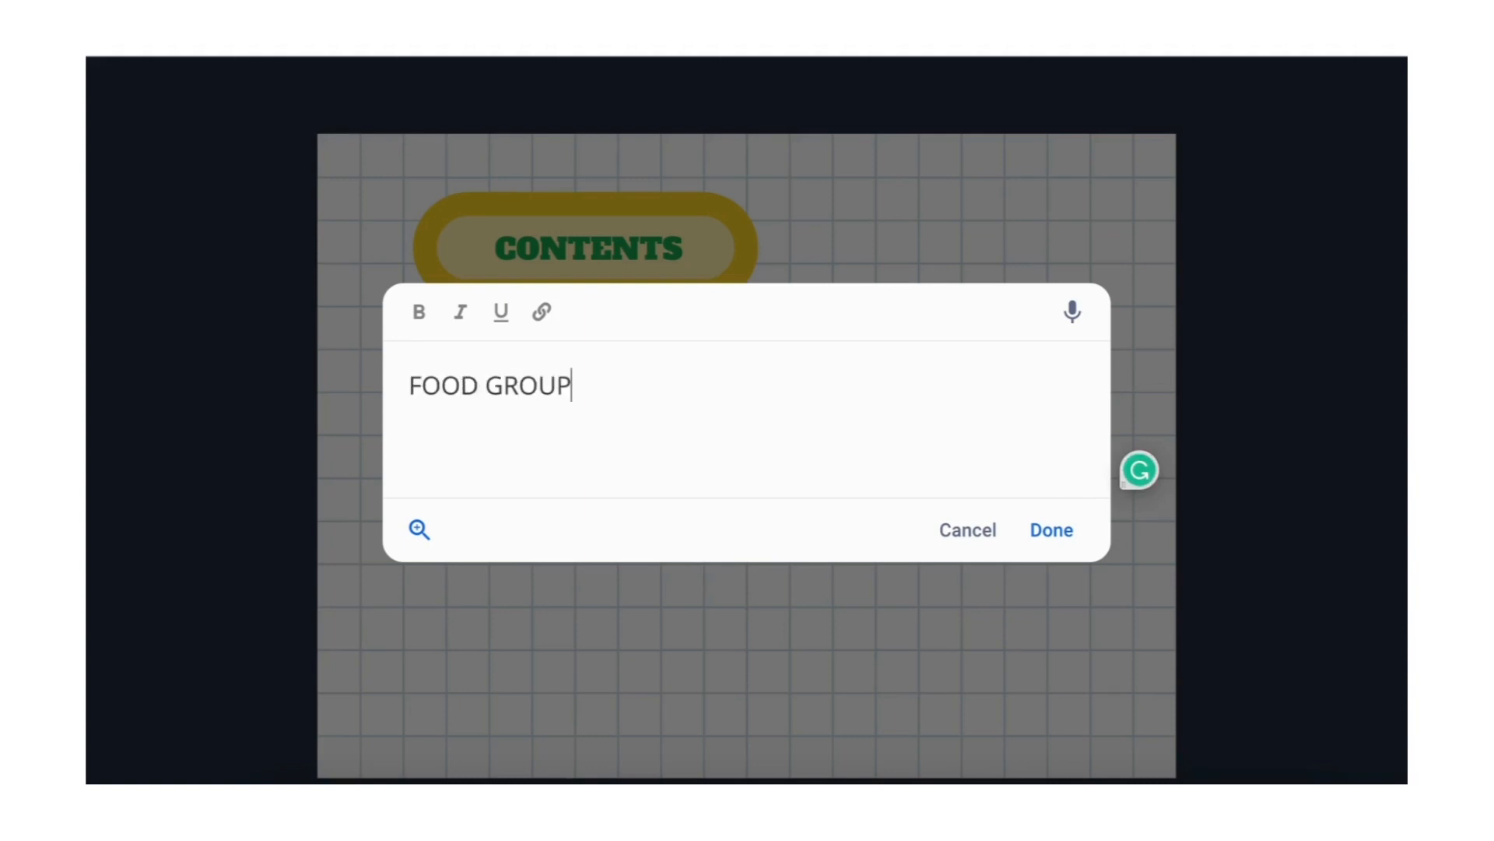
click(1051, 532)
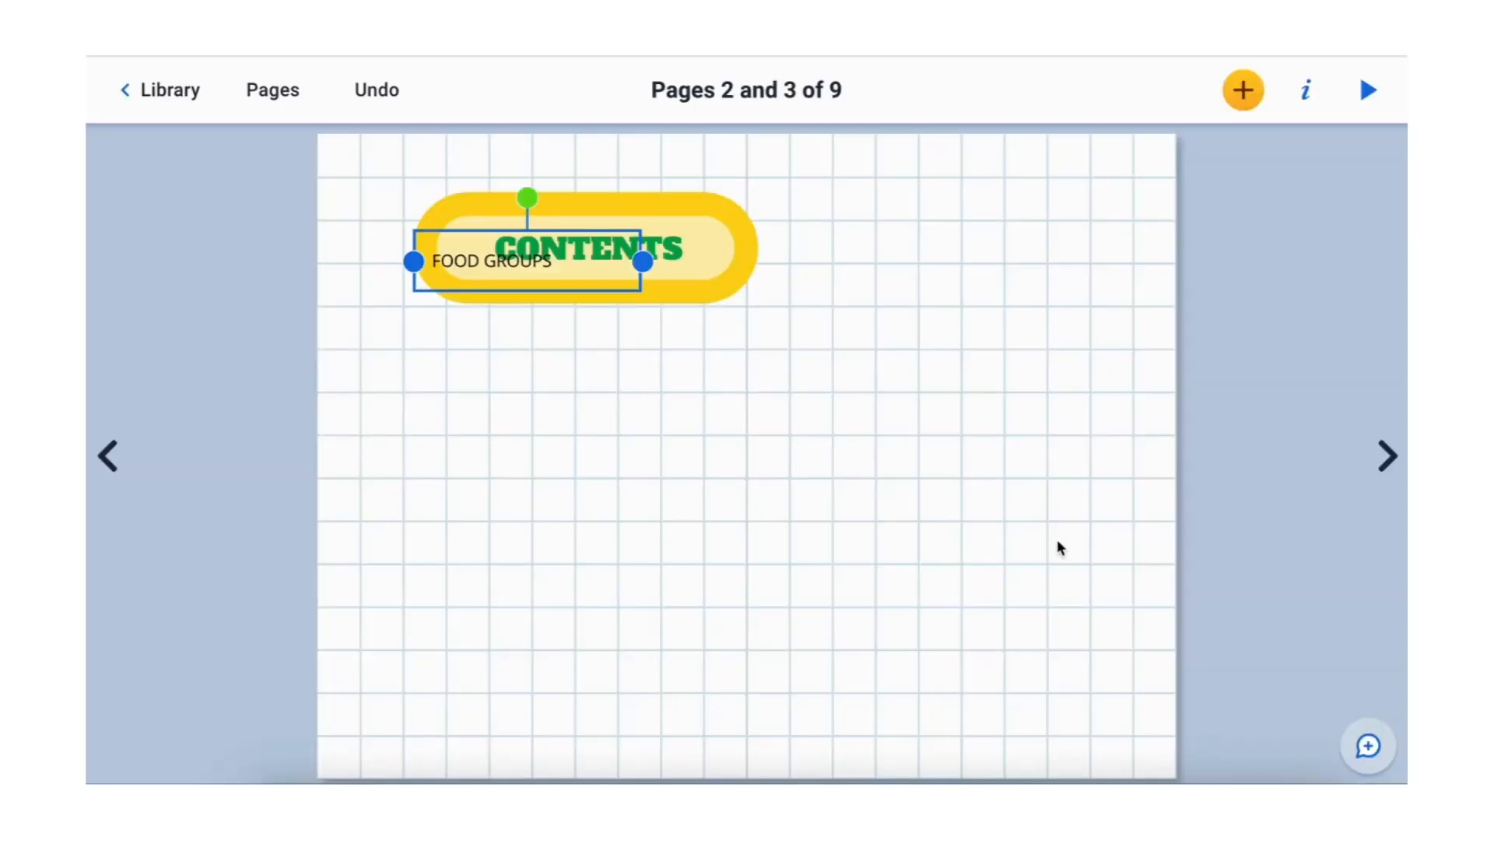
drag(611, 270, 629, 363)
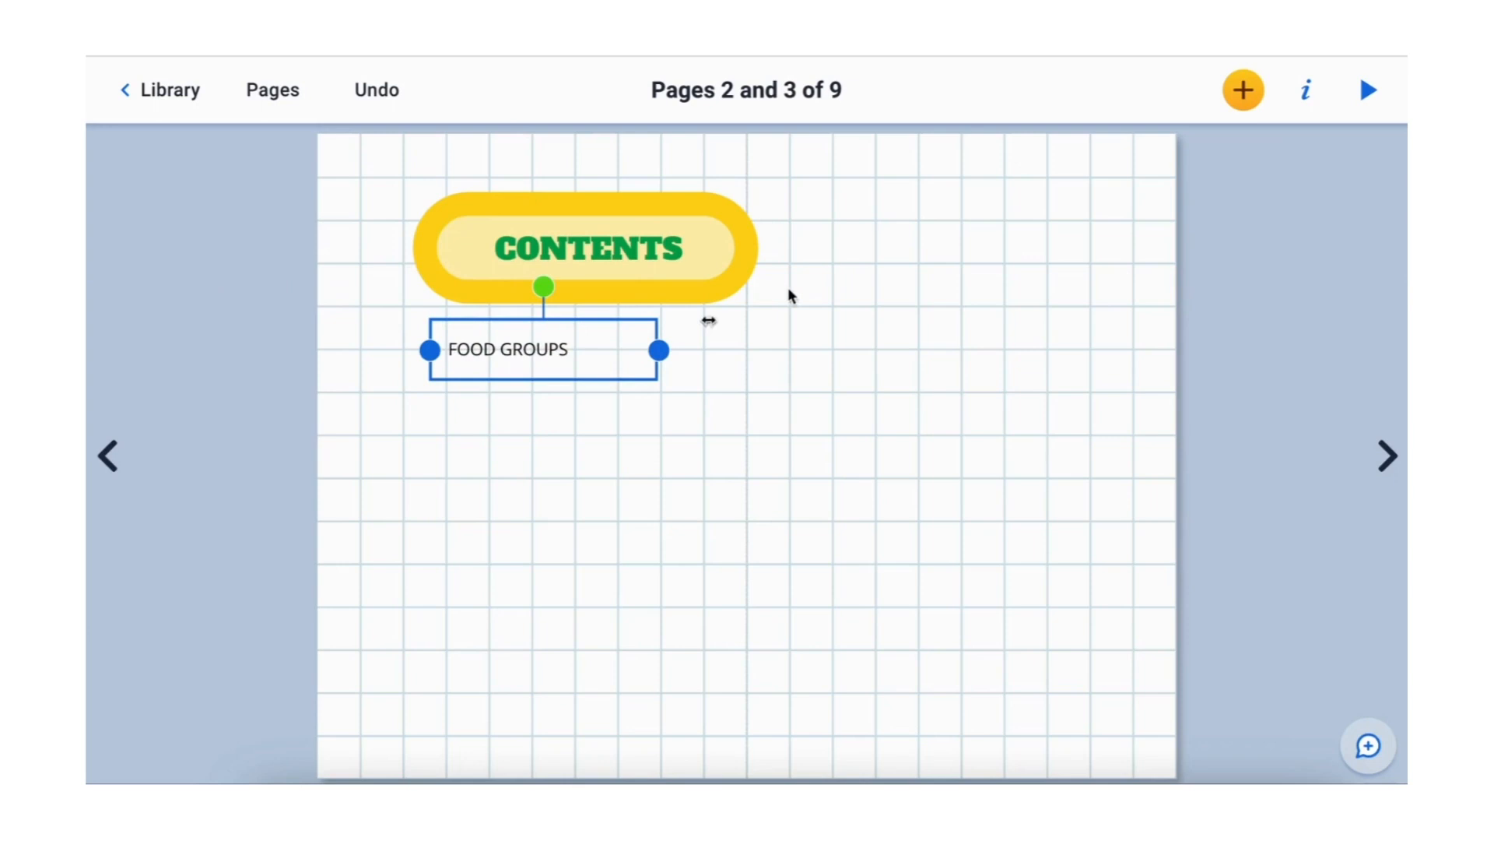
Step: Add a text entry reading NUTRIENTS and place it below FOOD GROUPS, in line with its start
click(1240, 100)
click(1150, 400)
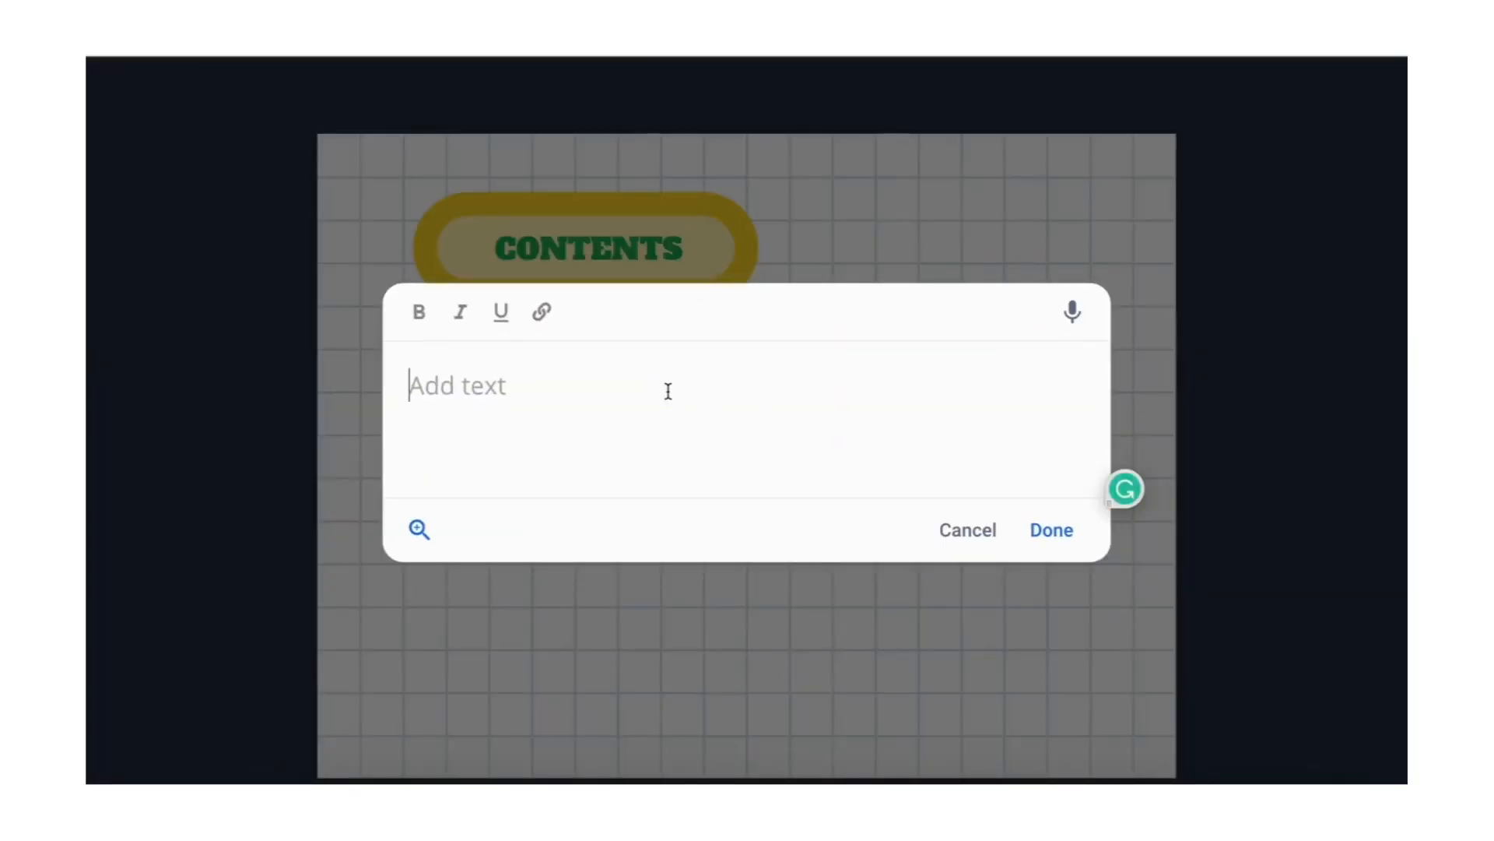
text(NUTRI)
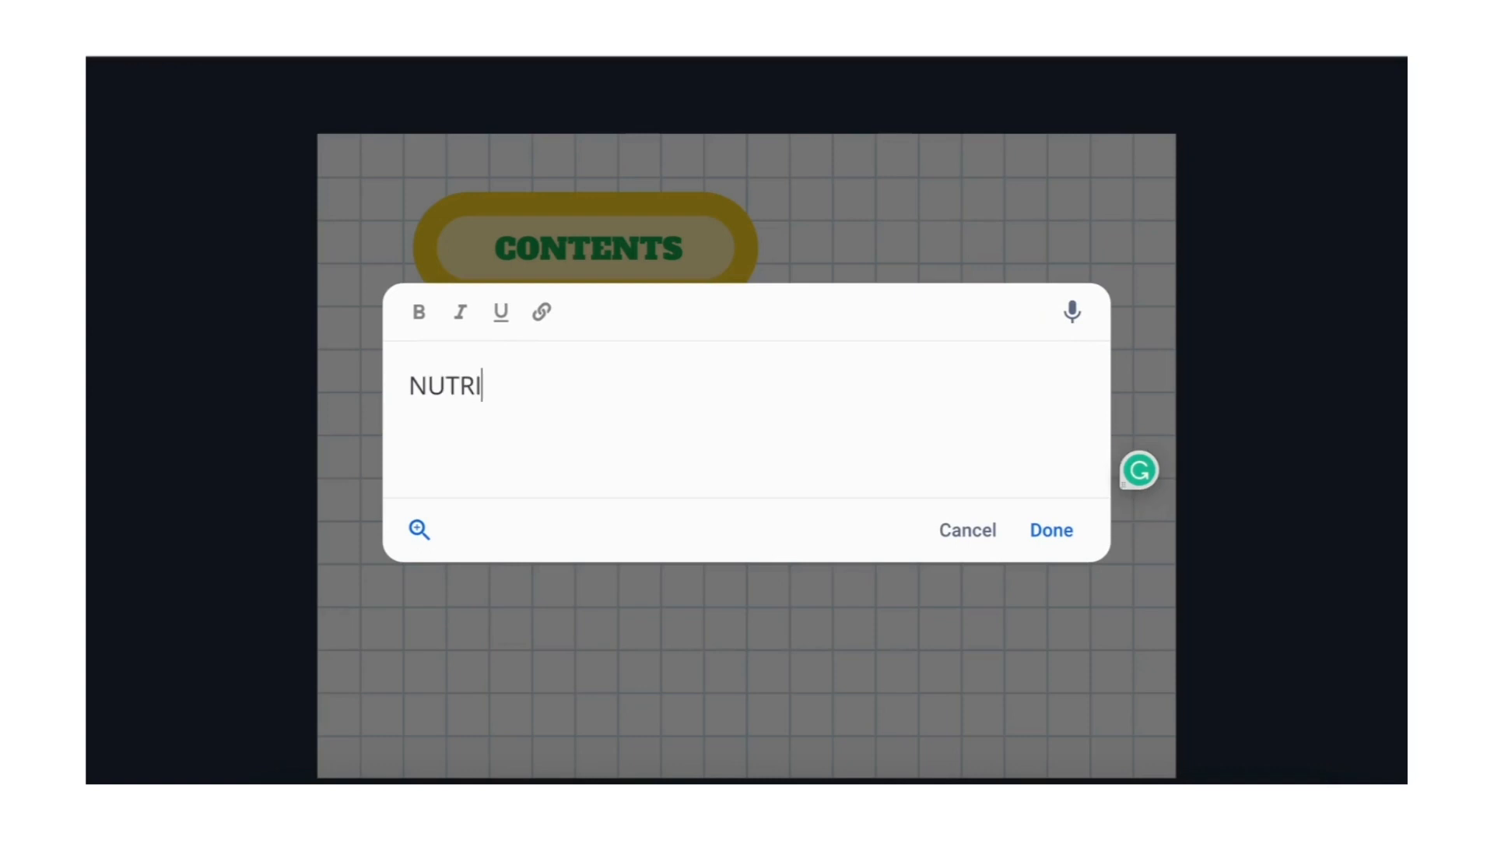
text(ENTS)
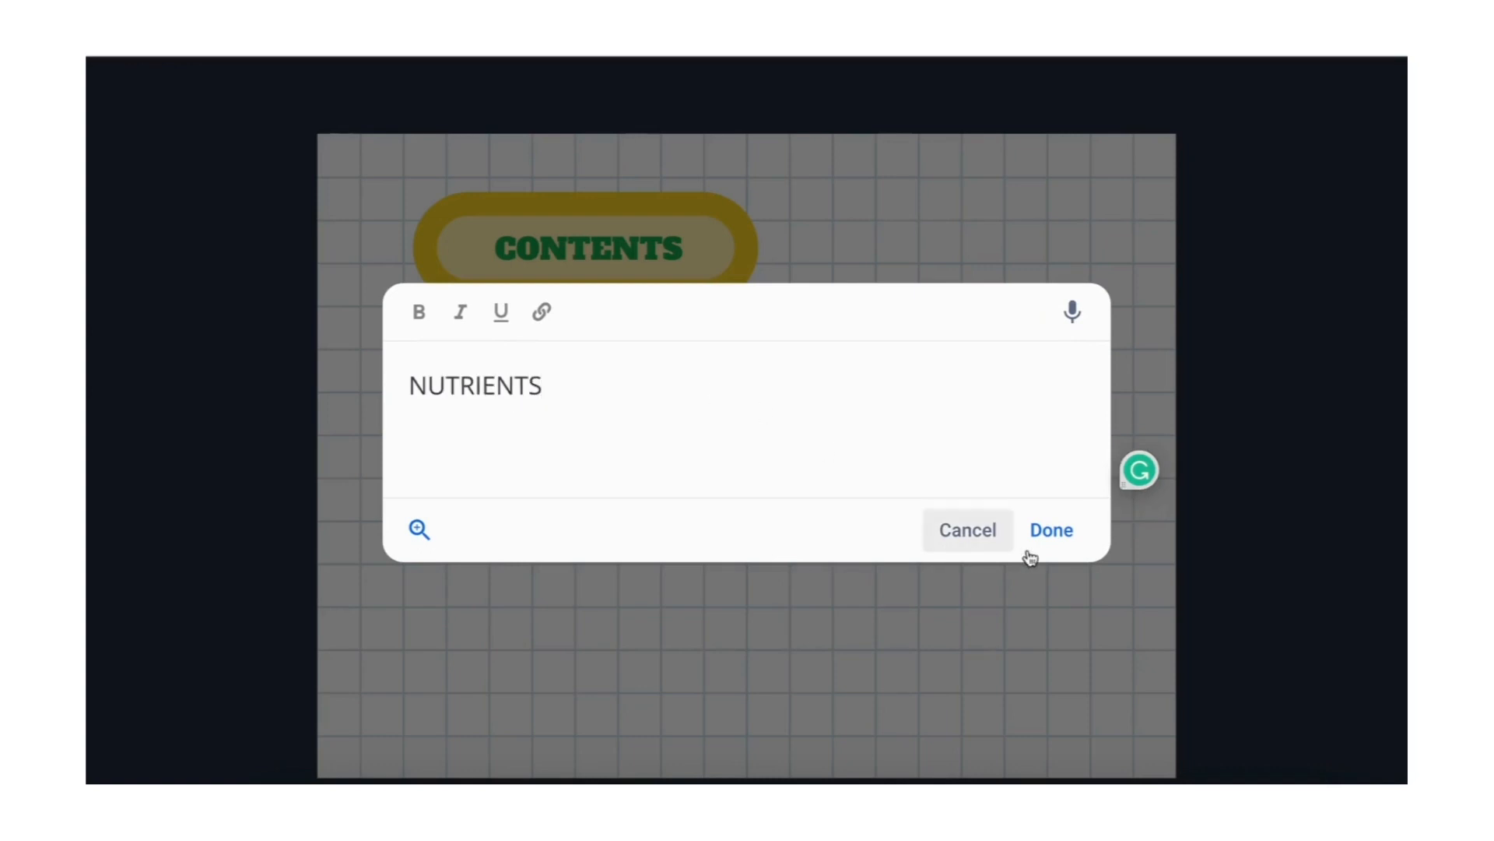
click(1076, 538)
drag(549, 275, 561, 434)
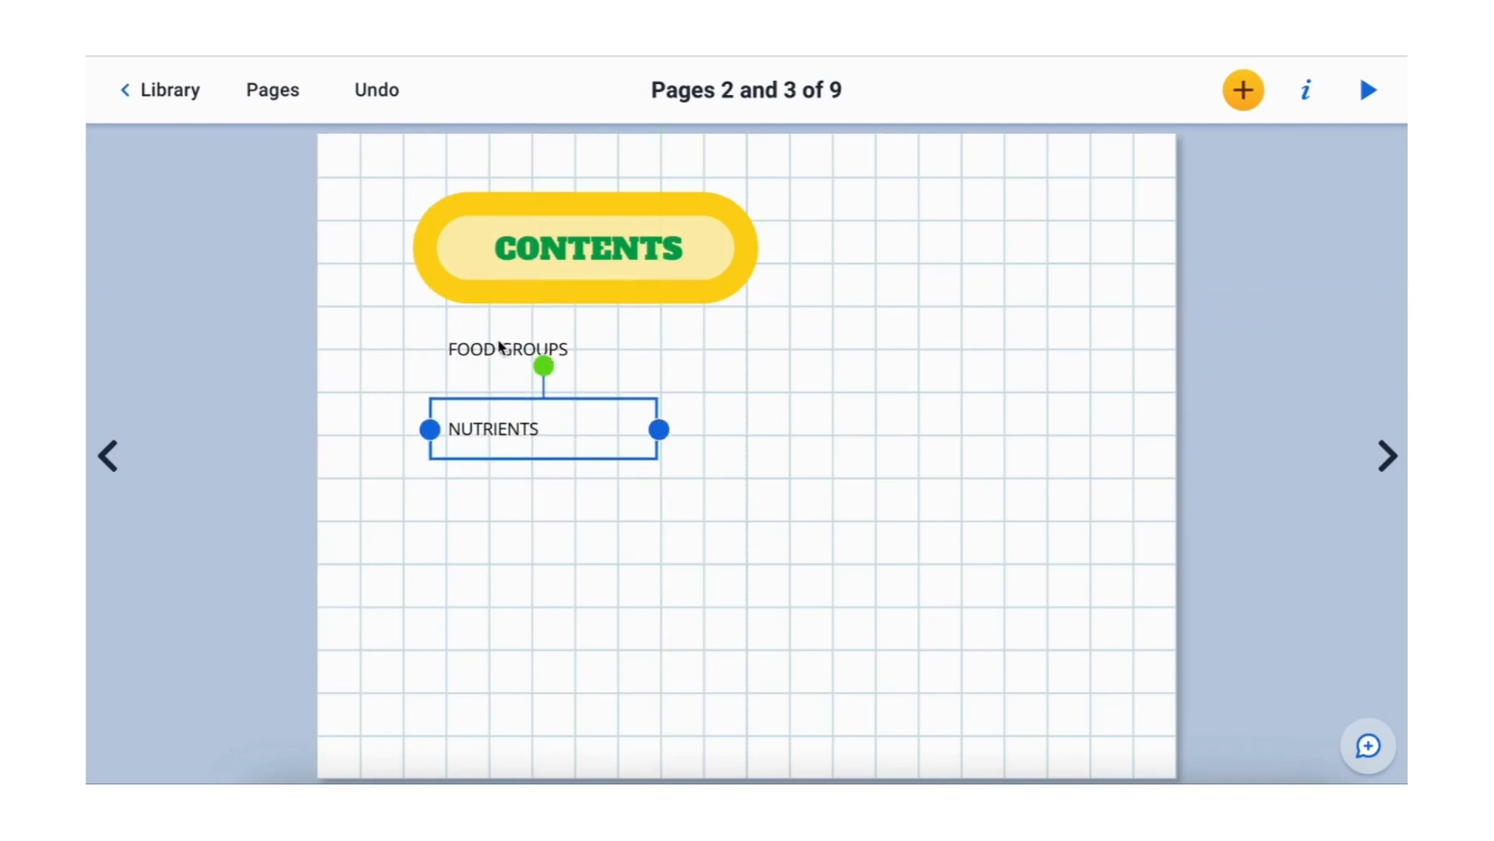
drag(500, 347, 501, 364)
Step: Go to pages 4 and 5 and add the light orange notched banner shape
click(274, 115)
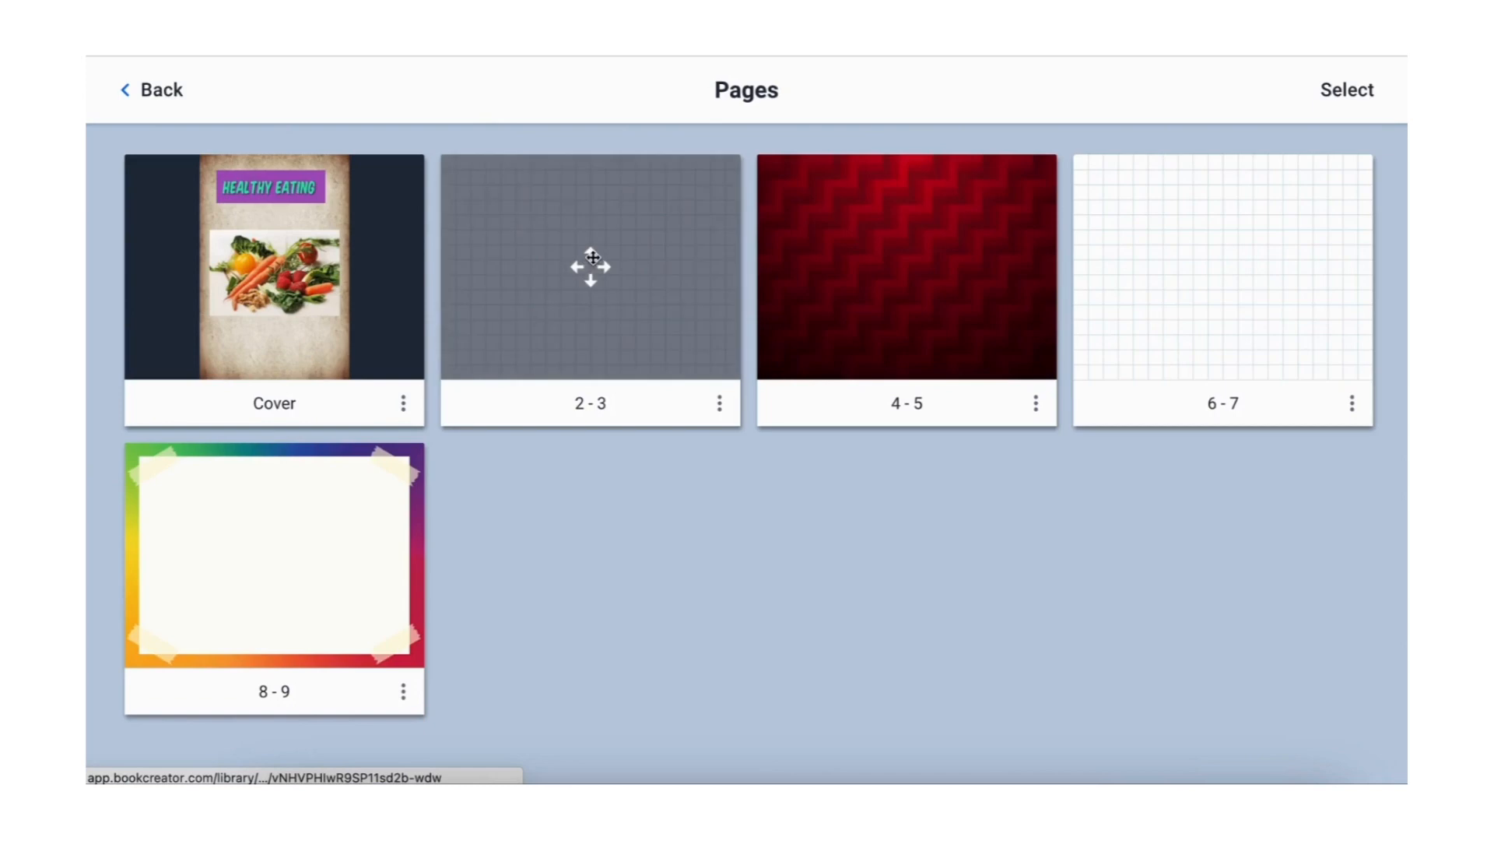
click(945, 258)
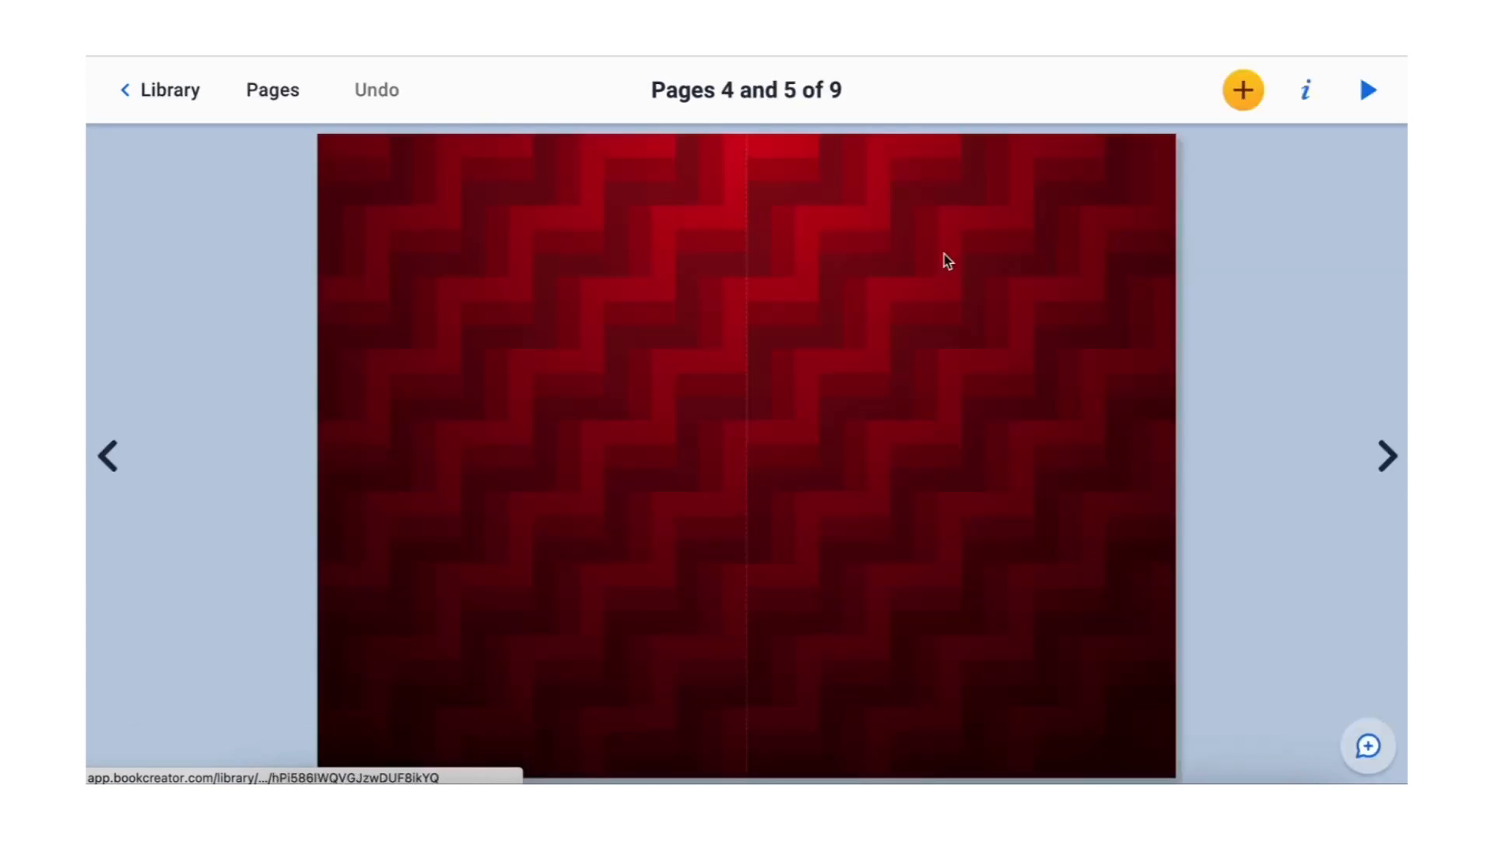
click(1247, 95)
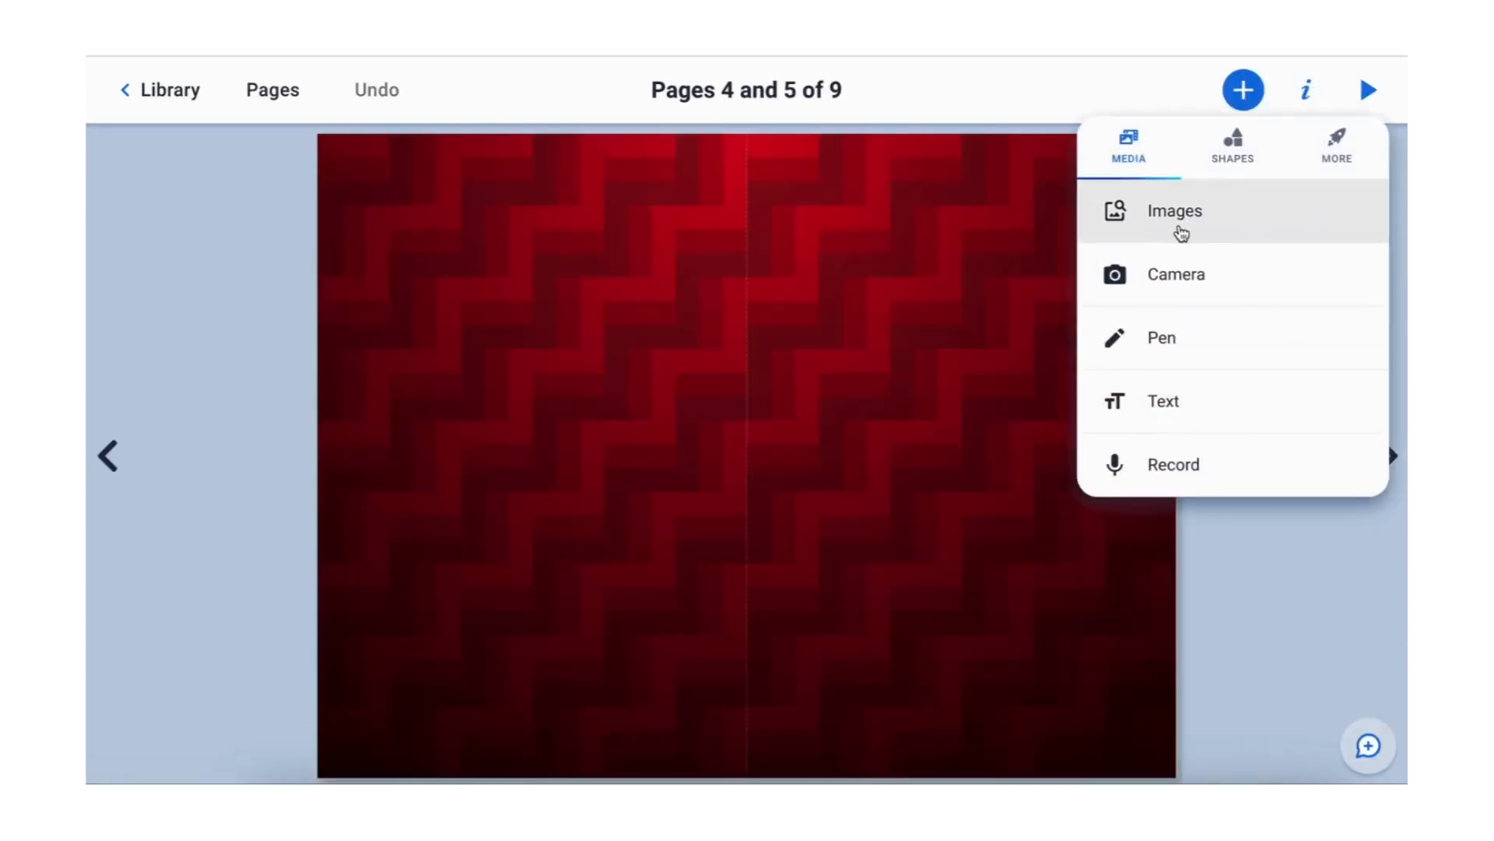
click(1233, 152)
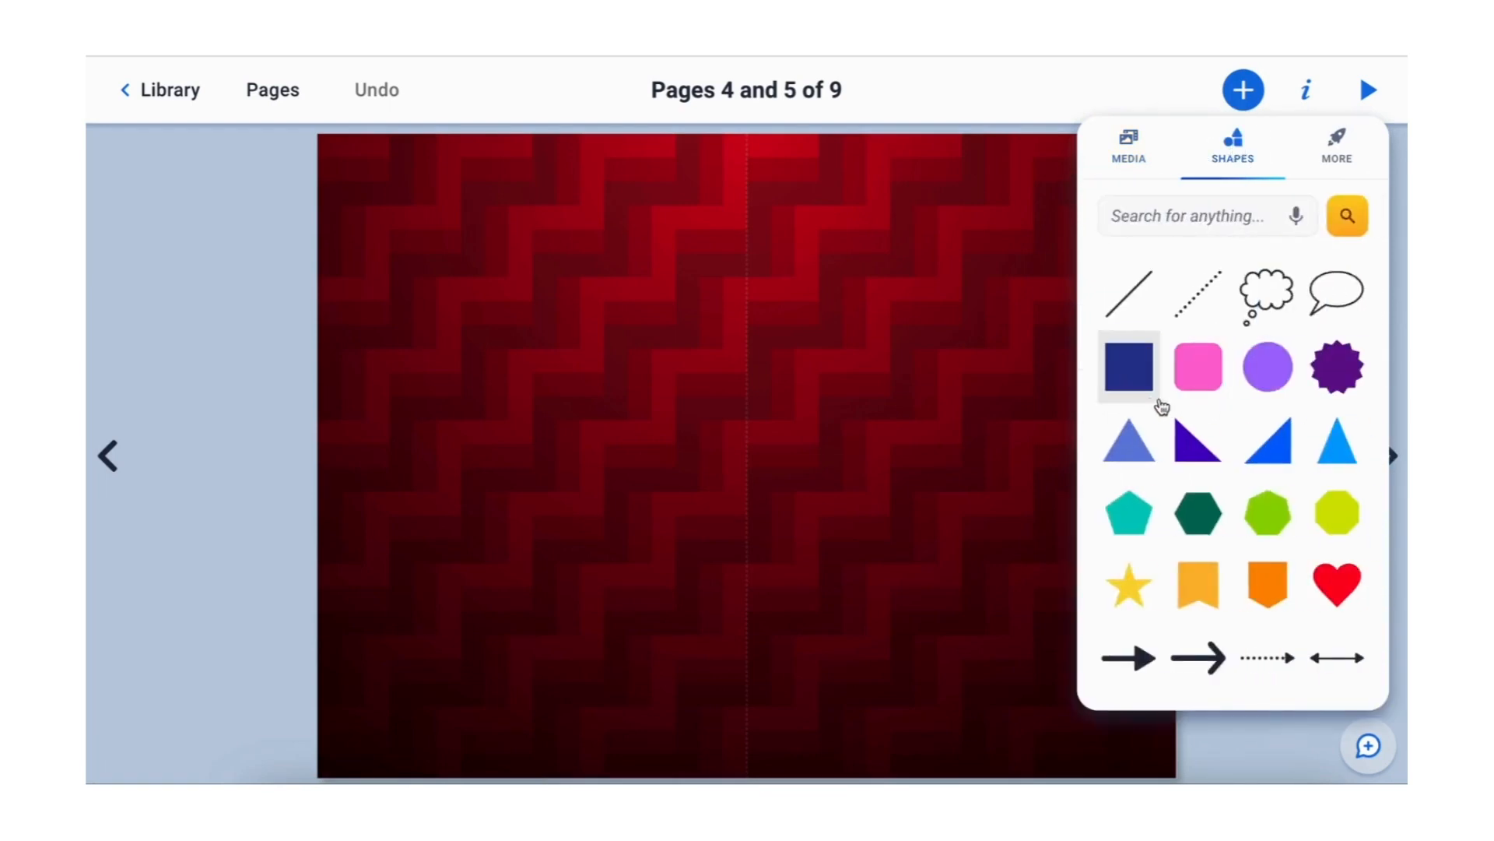
click(1199, 572)
click(794, 477)
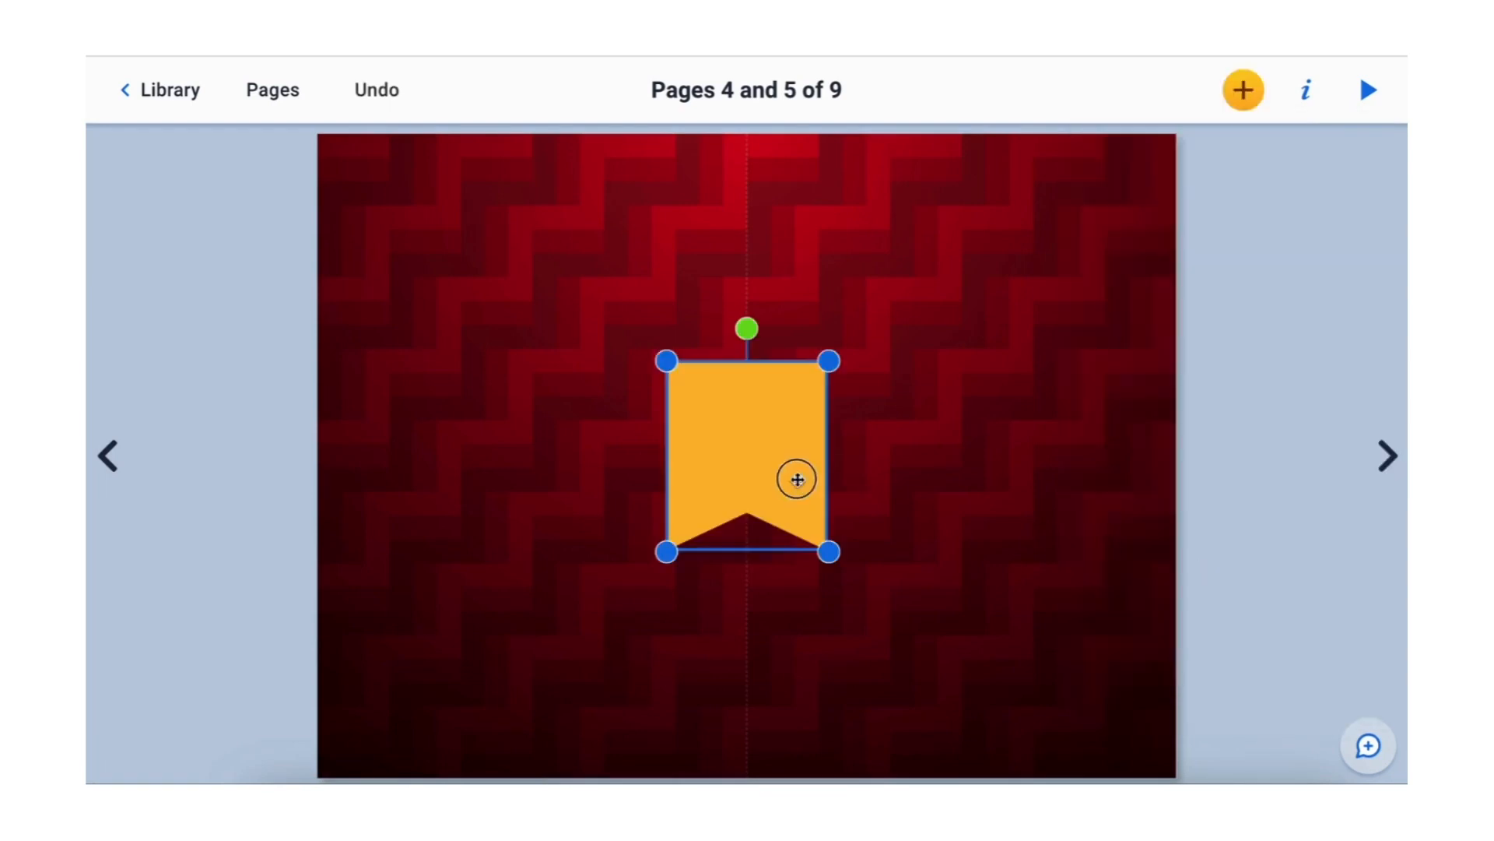
Step: Rotate the banner a quarter turn counterclockwise, stretch it into a long ribbon and place it along the top of page 4
drag(747, 326, 615, 527)
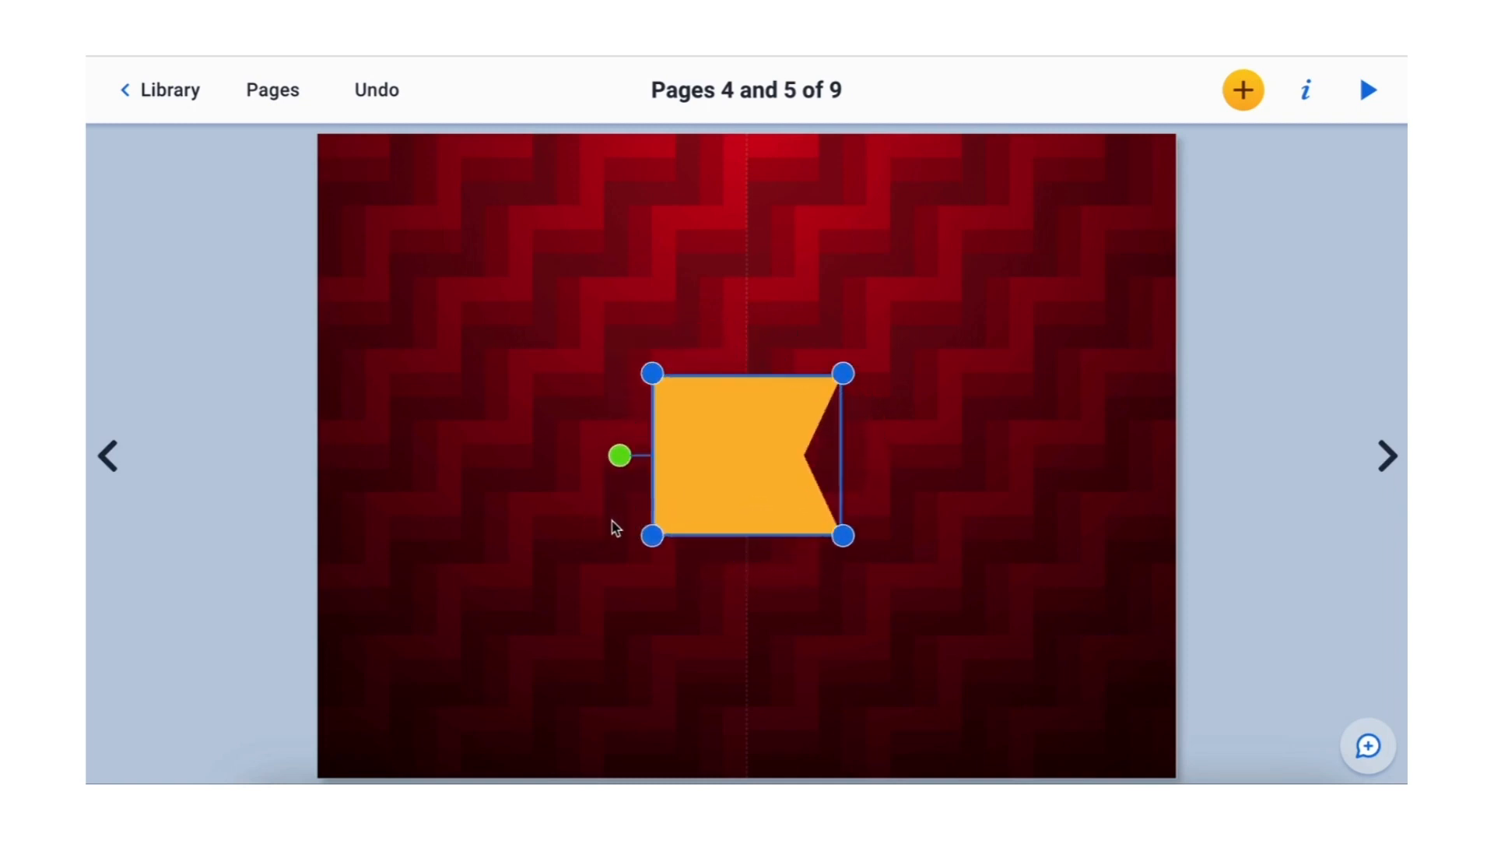
drag(841, 533, 1076, 502)
drag(777, 487, 584, 250)
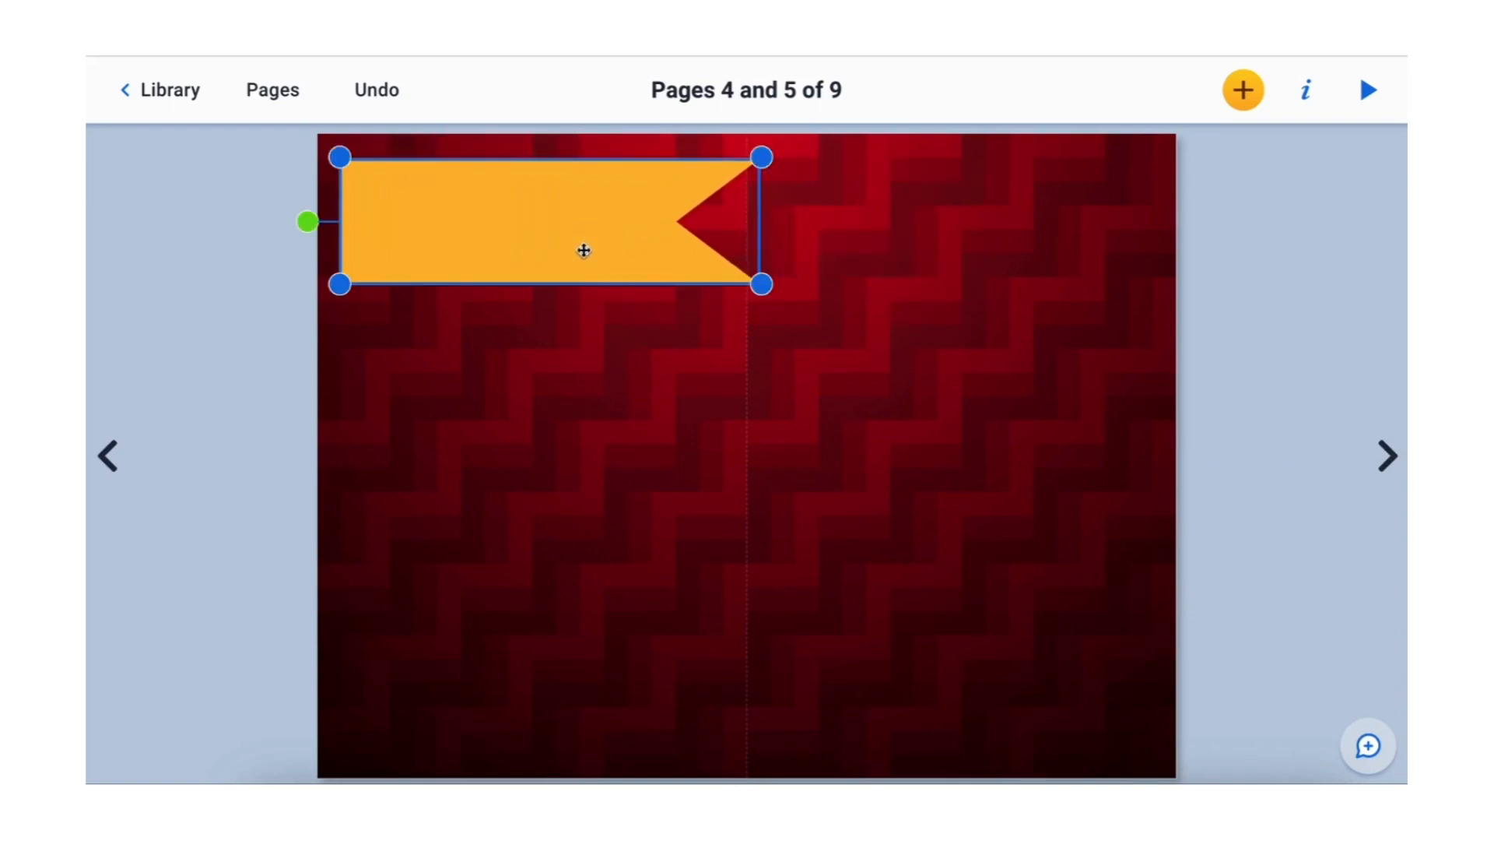
Step: Add the text FOOD GROUPS and place it on the orange banner
click(1244, 89)
click(1163, 413)
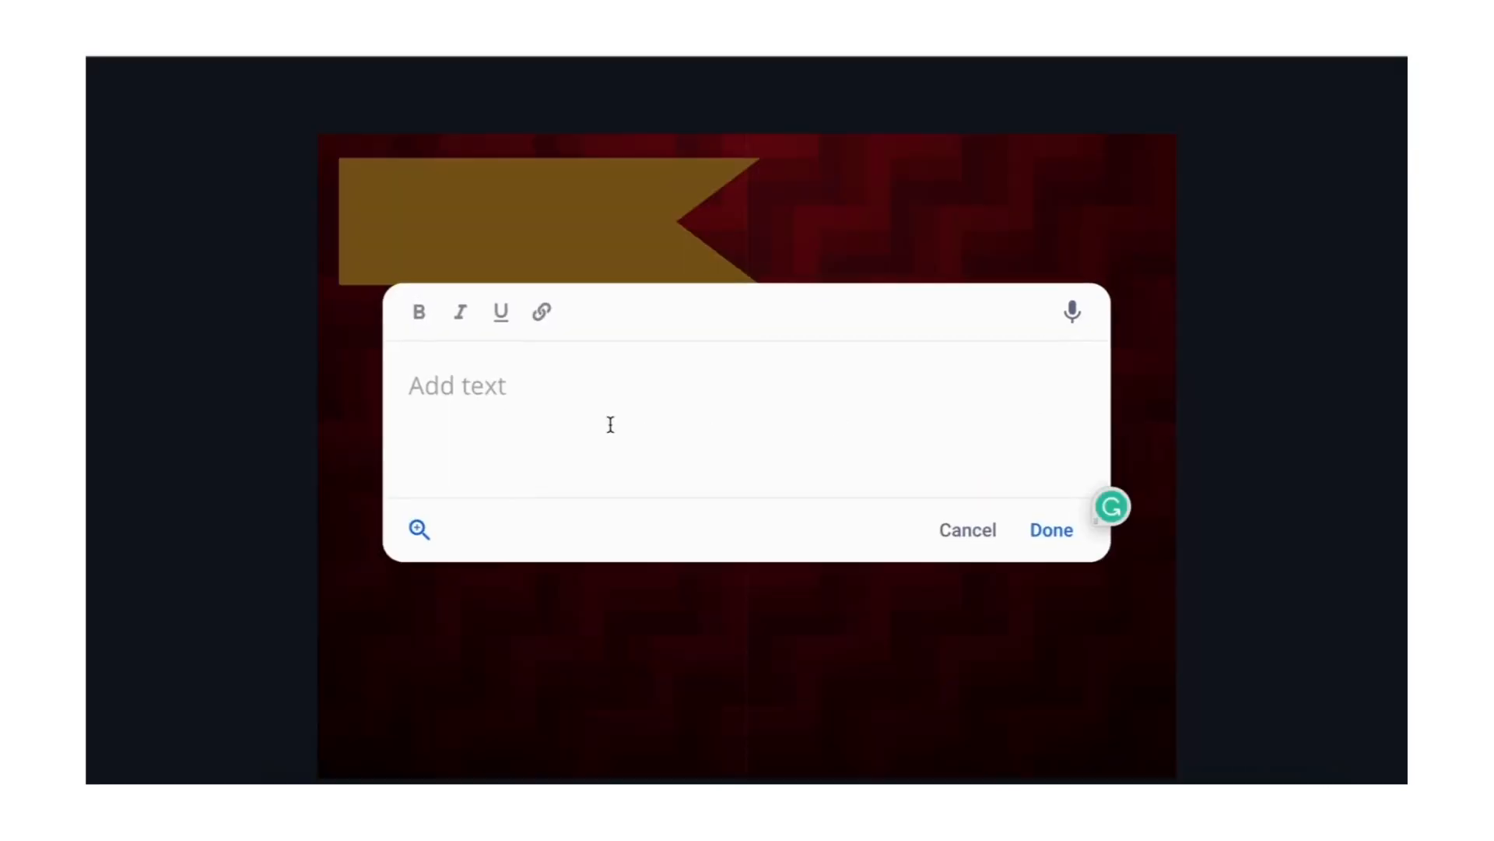
text(FOOD GROUPS)
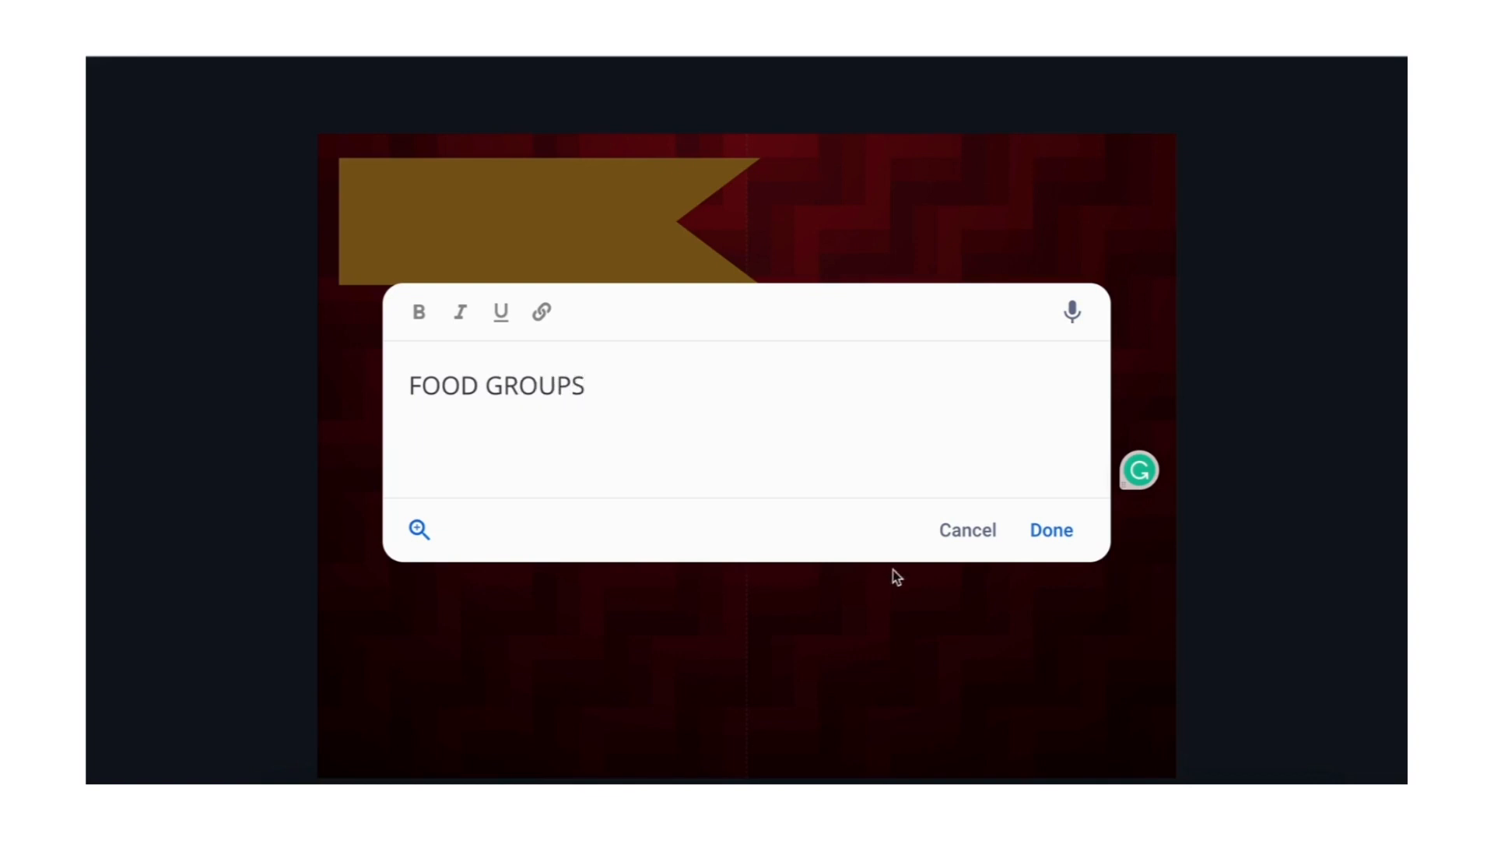
click(1057, 528)
drag(584, 264, 576, 214)
Step: Widen the FOOD GROUPS text box to fit one line and set its text size to 41
click(1306, 90)
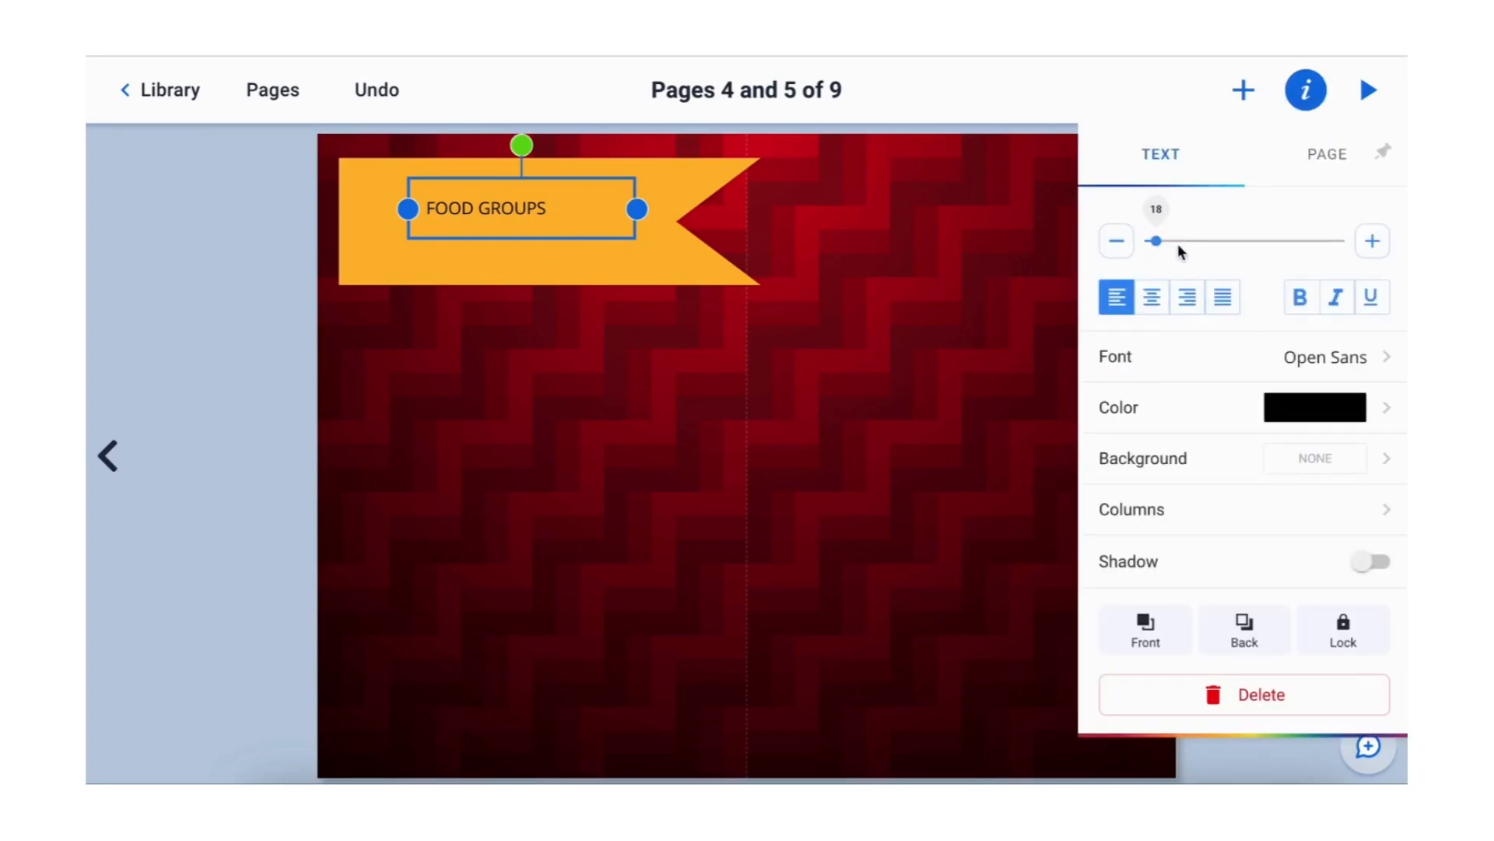
drag(1154, 243, 1200, 241)
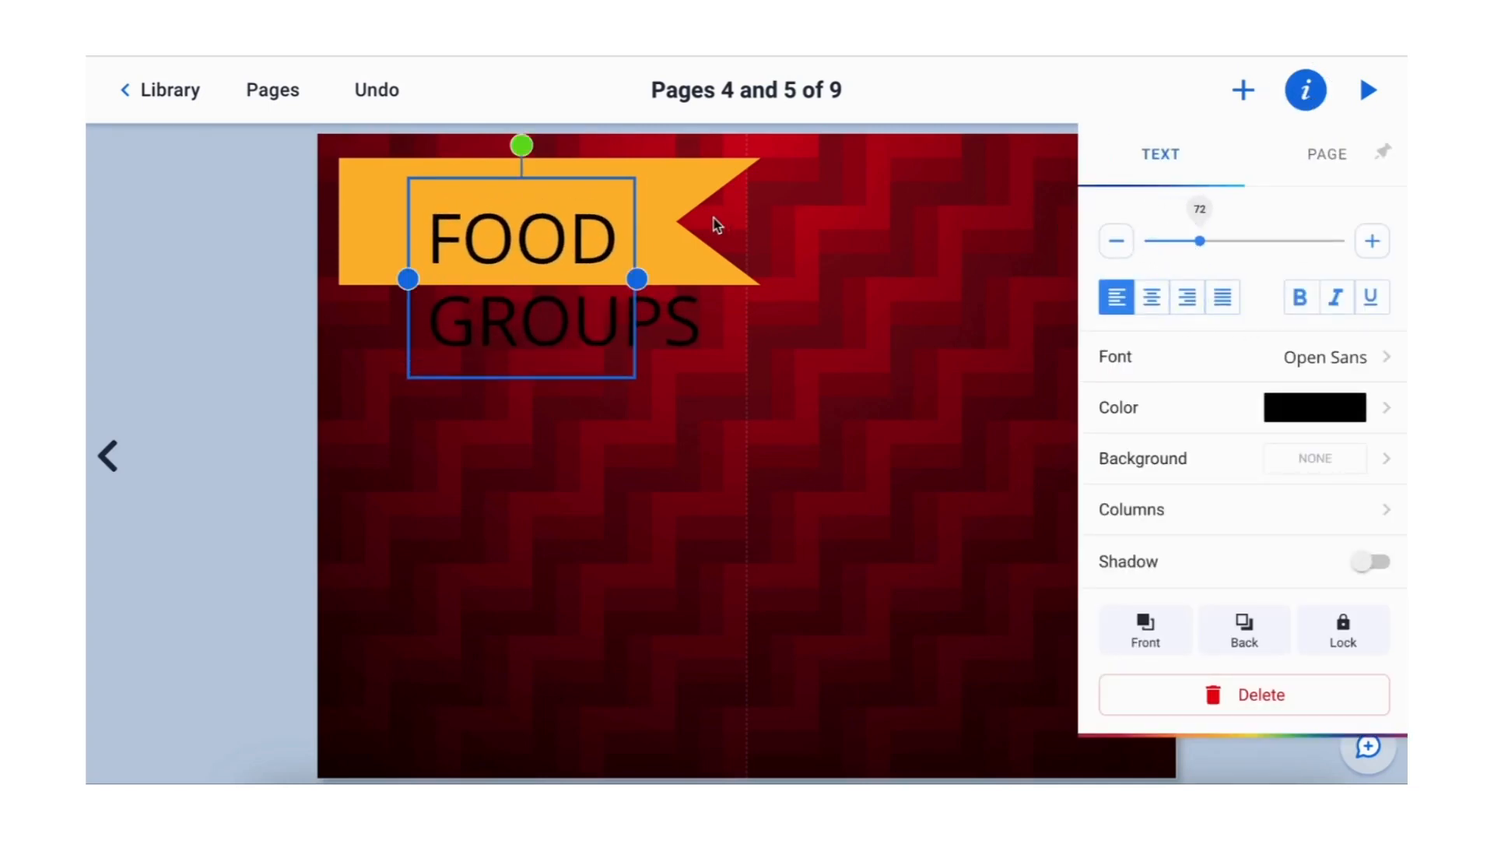
drag(649, 280, 890, 261)
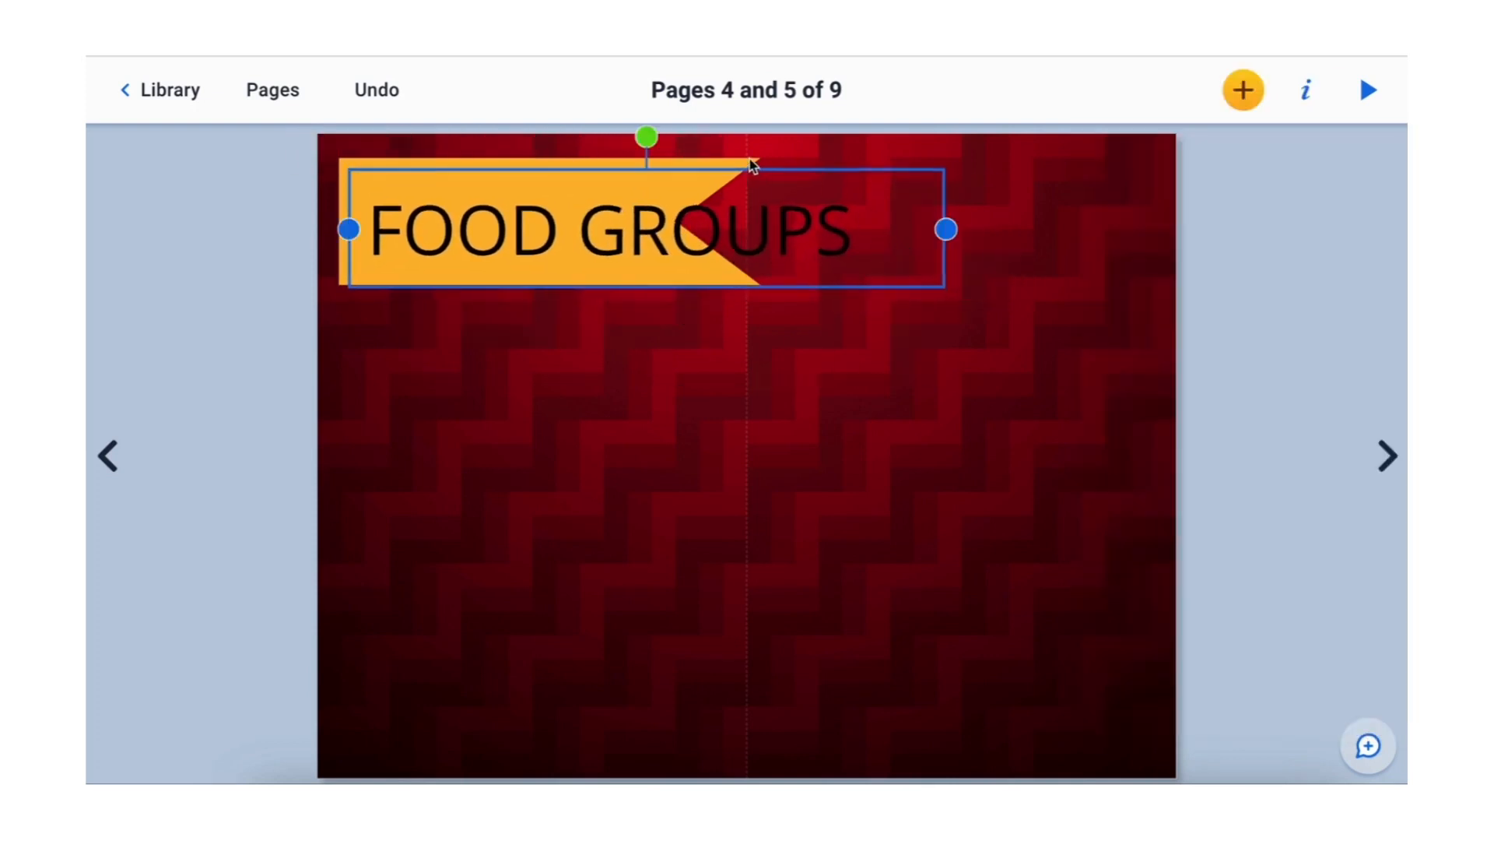
click(1306, 90)
drag(1197, 240, 1176, 245)
Step: Set the FOOD GROUPS title in the Alfa Slab One font
click(1284, 352)
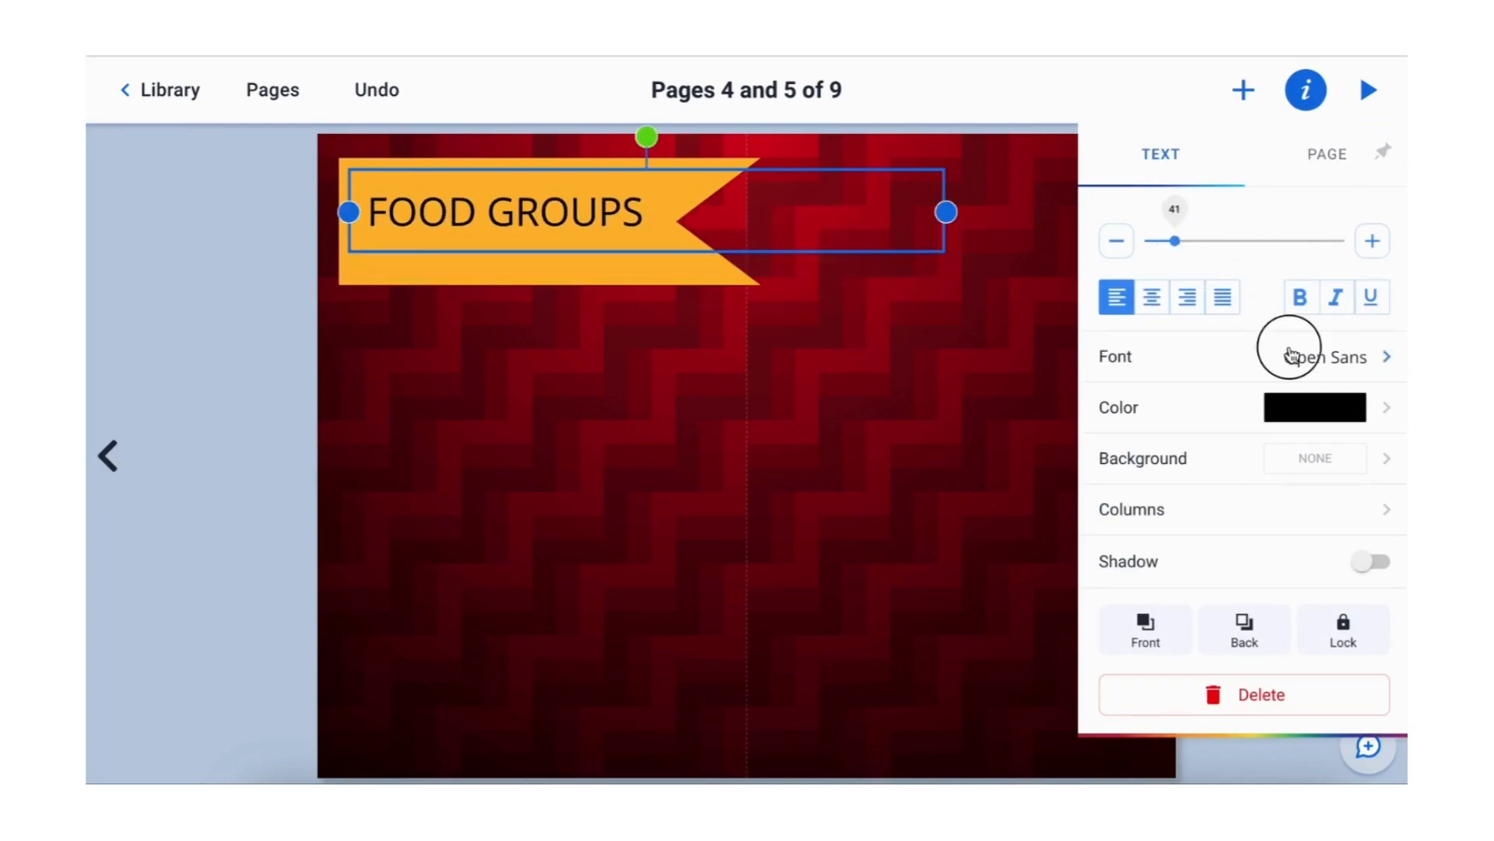
scroll(1219, 491, down, 1)
click(1194, 520)
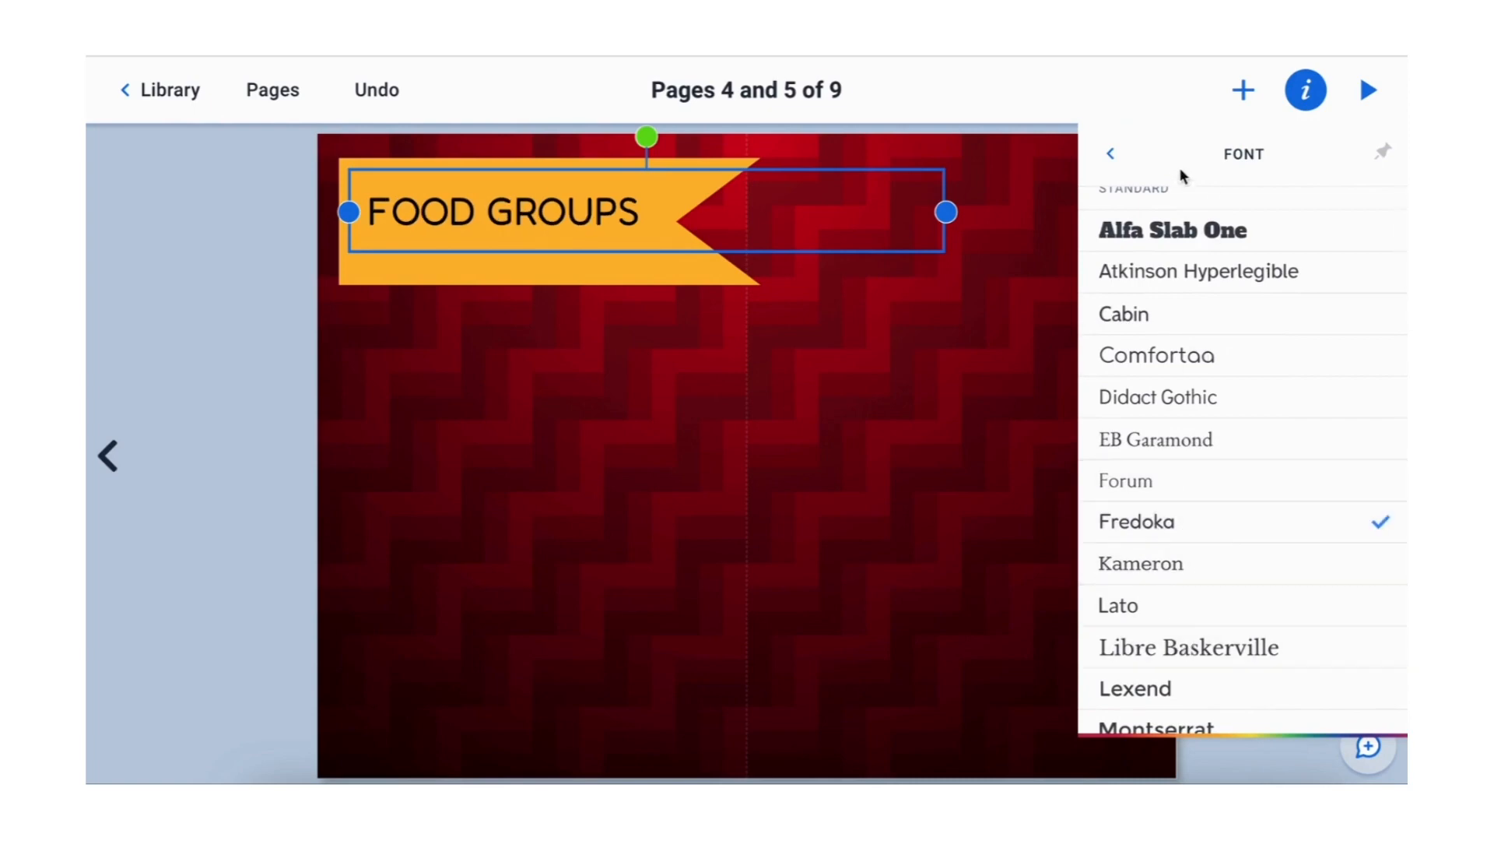
click(1175, 230)
click(1106, 161)
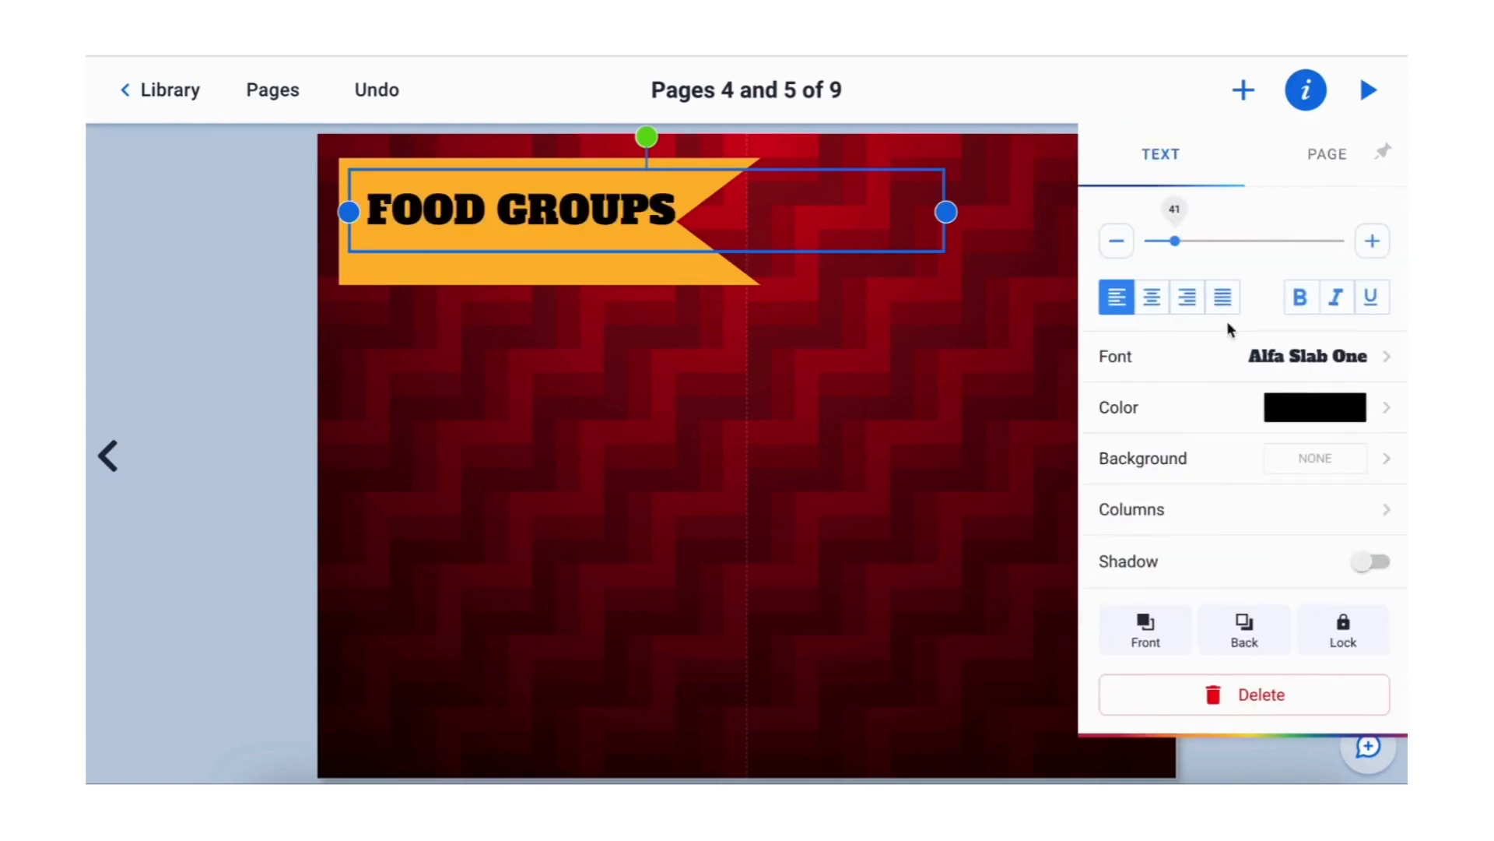
Step: Color the FOOD GROUPS title a custom dark red, hex code a40d13, and centre it vertically on the banner
click(1292, 411)
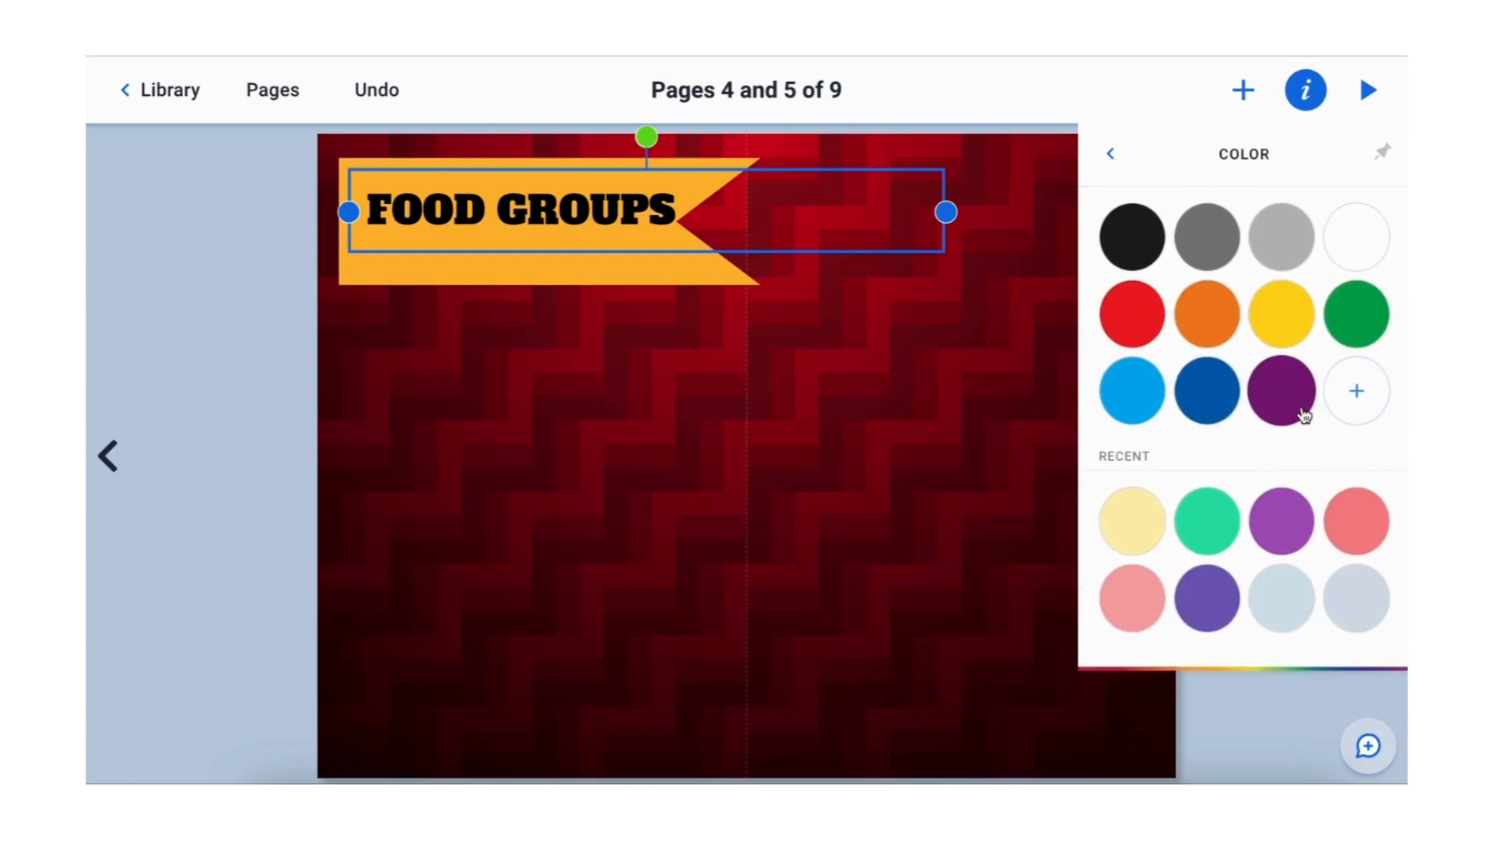
click(1148, 300)
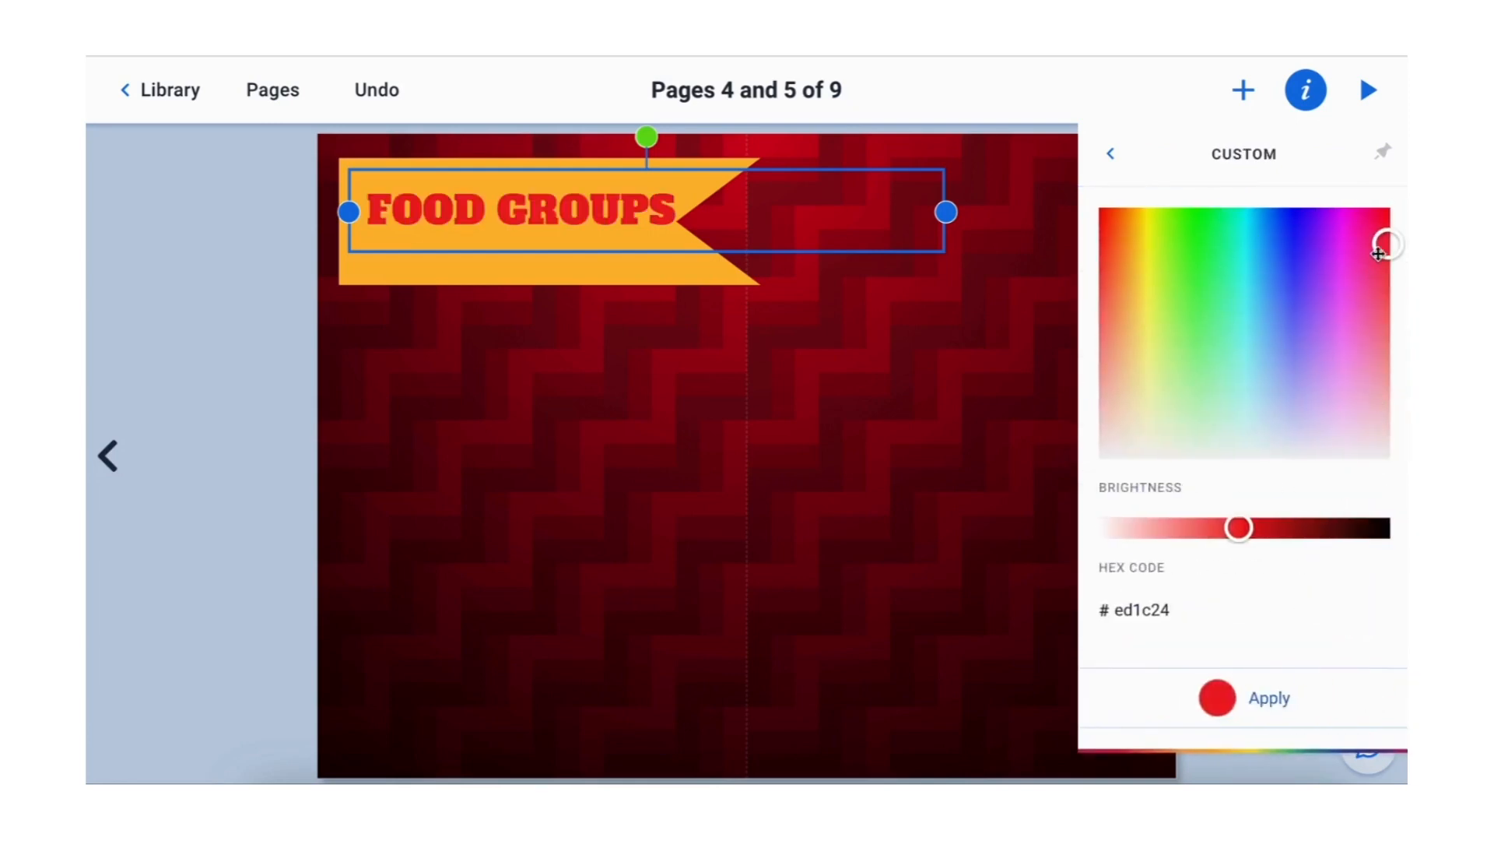
drag(1239, 528, 1290, 529)
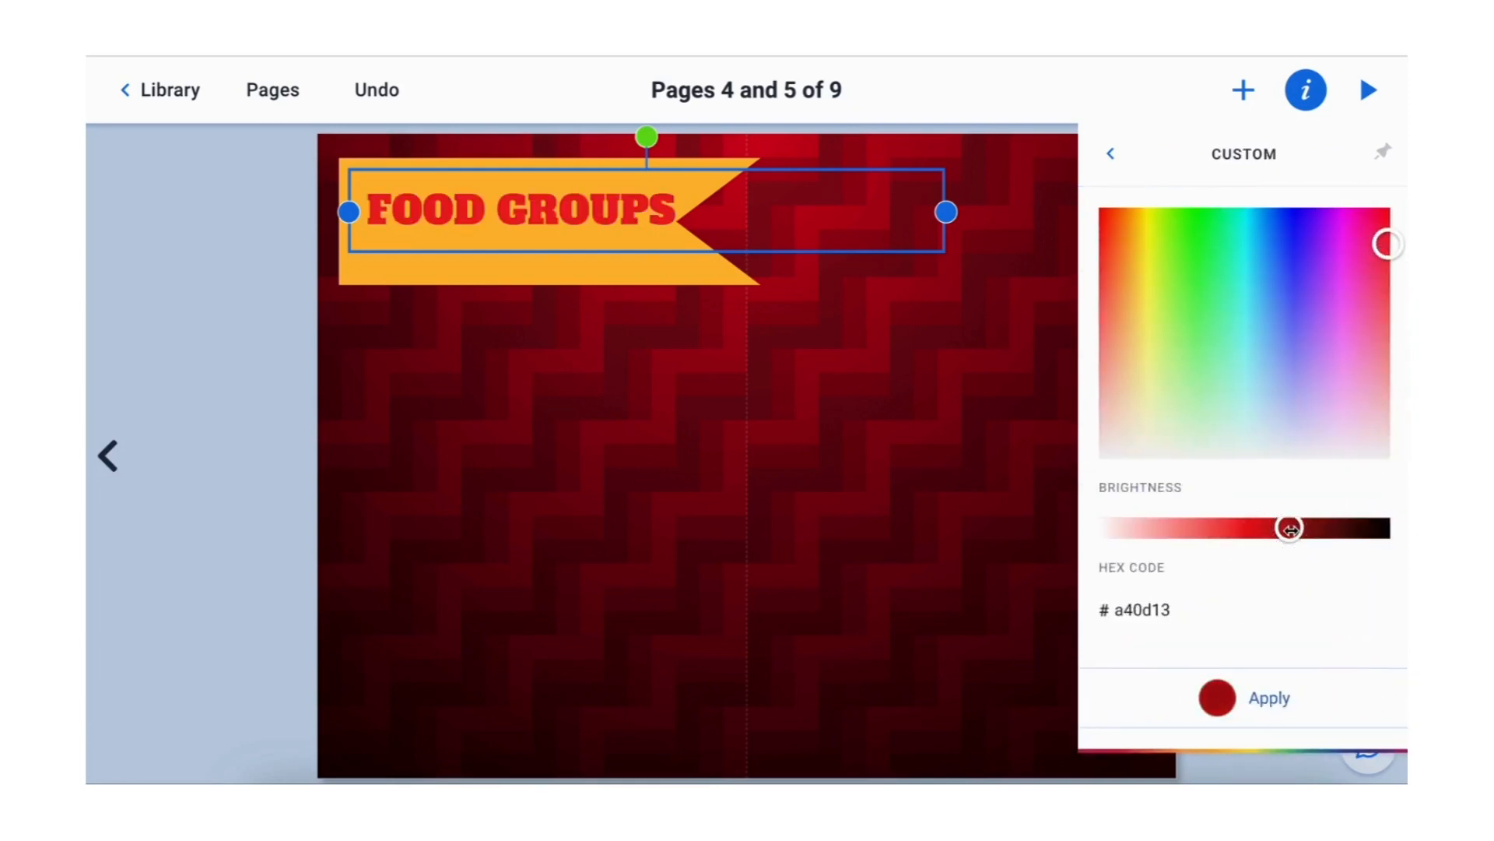
click(1265, 703)
click(982, 409)
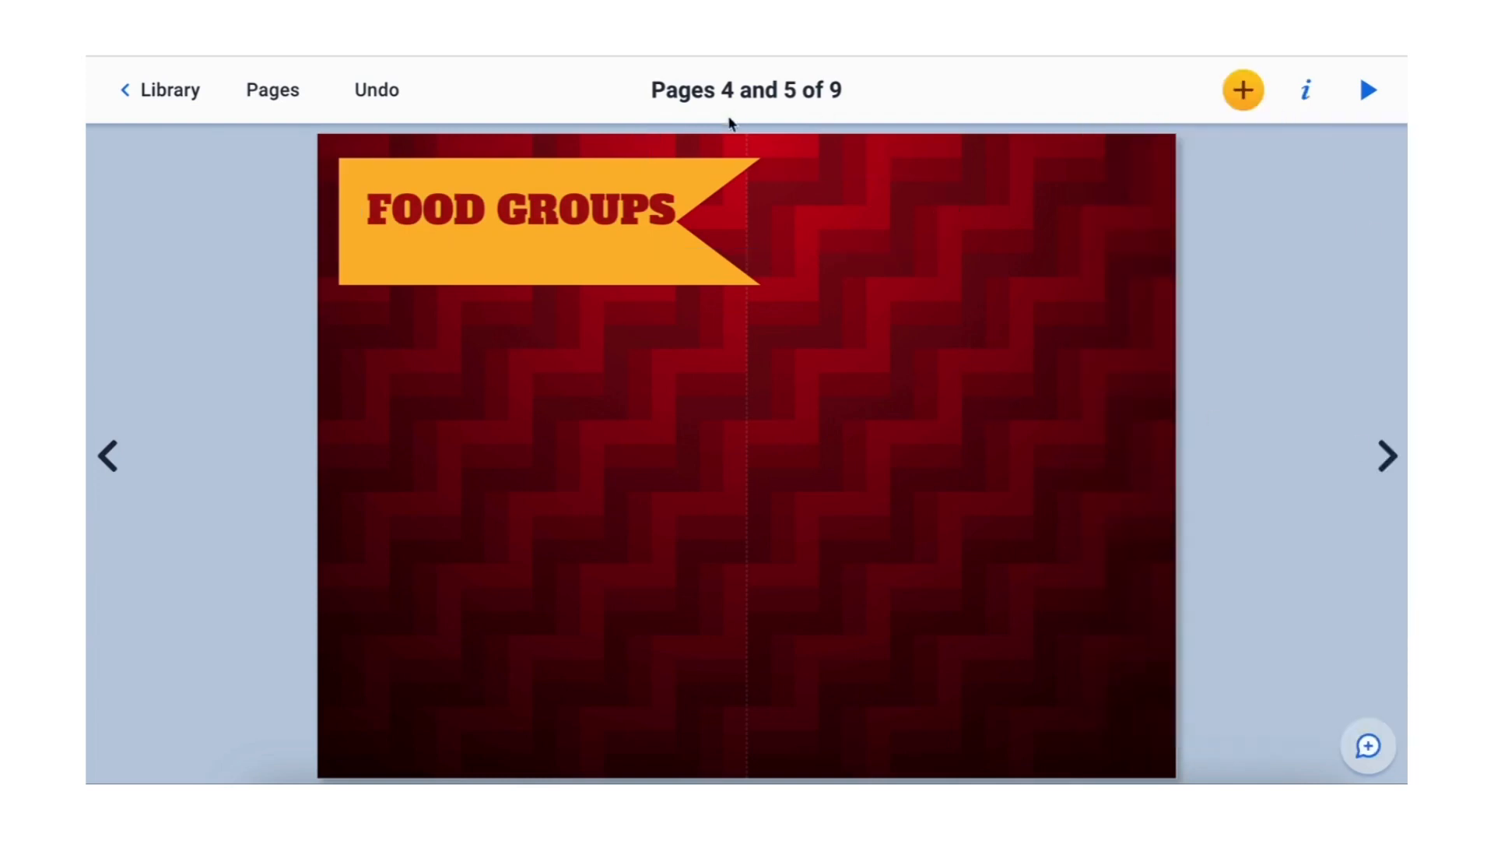
drag(630, 215, 625, 224)
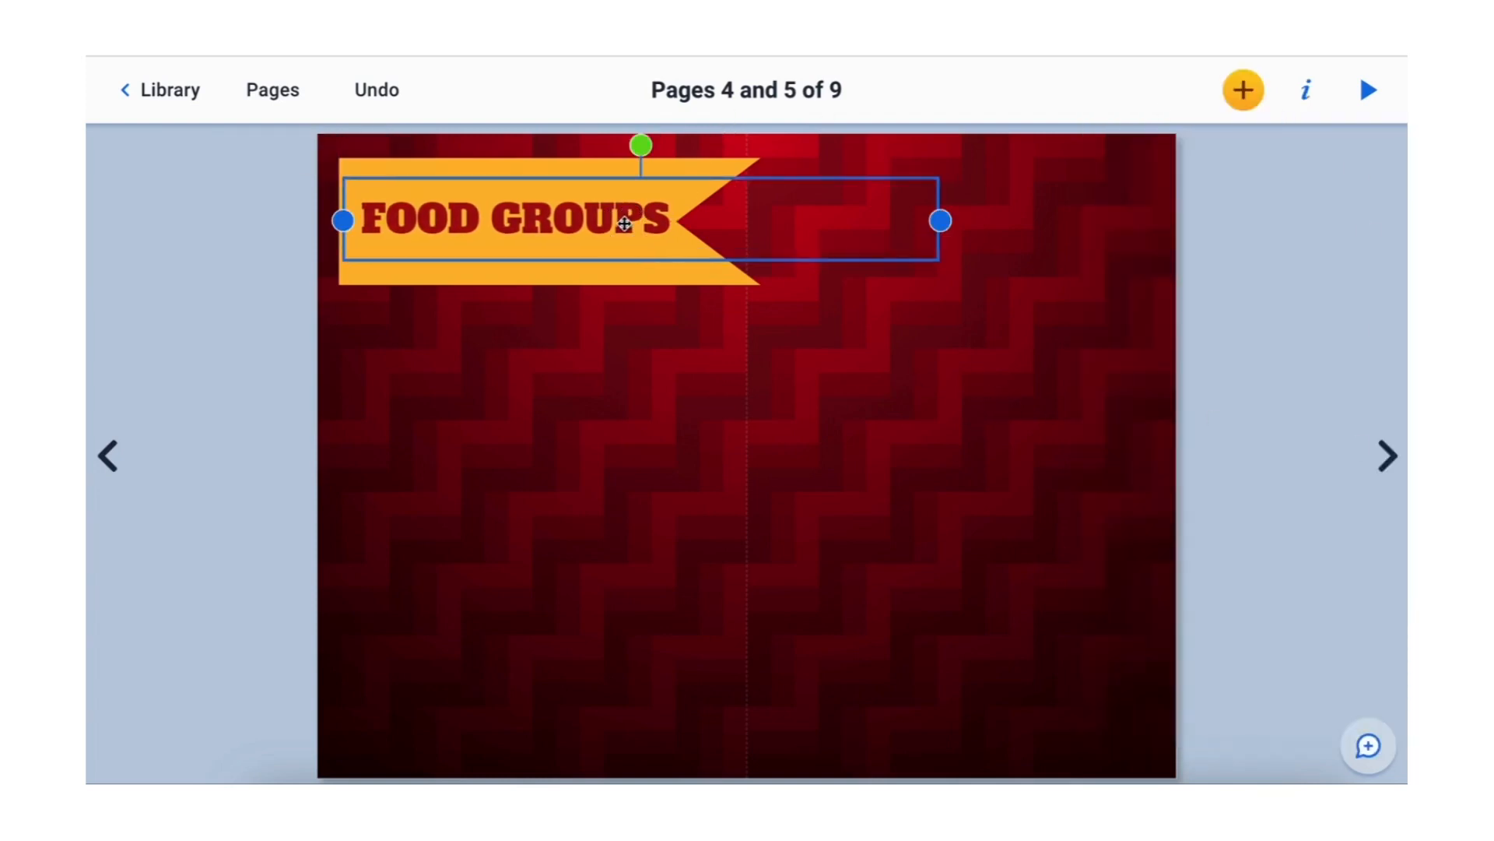
Step: Add a yellow-green octagon shape to pages 6 and 7
click(1393, 457)
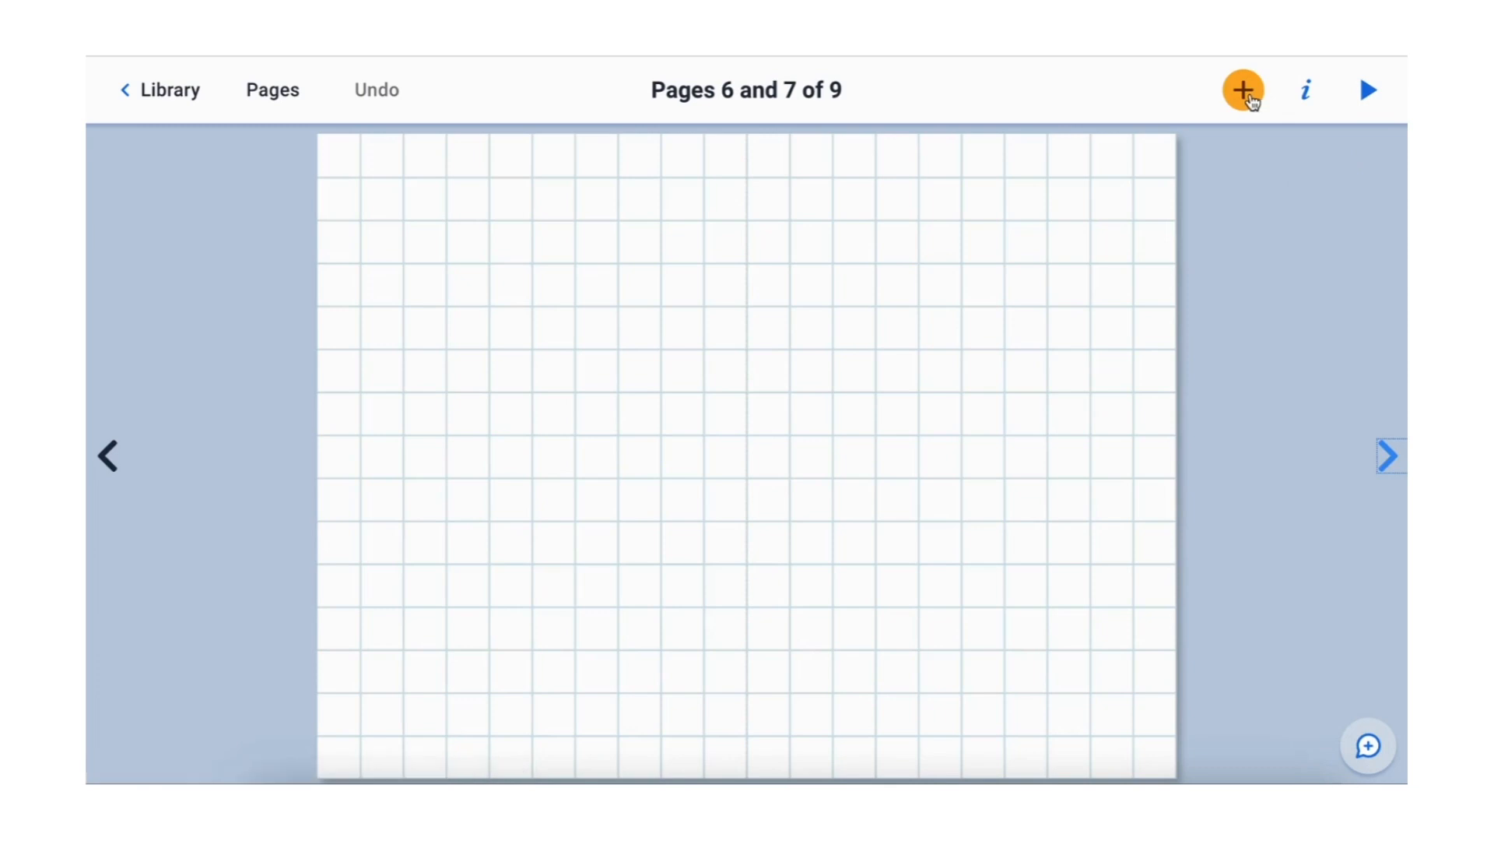
click(1305, 92)
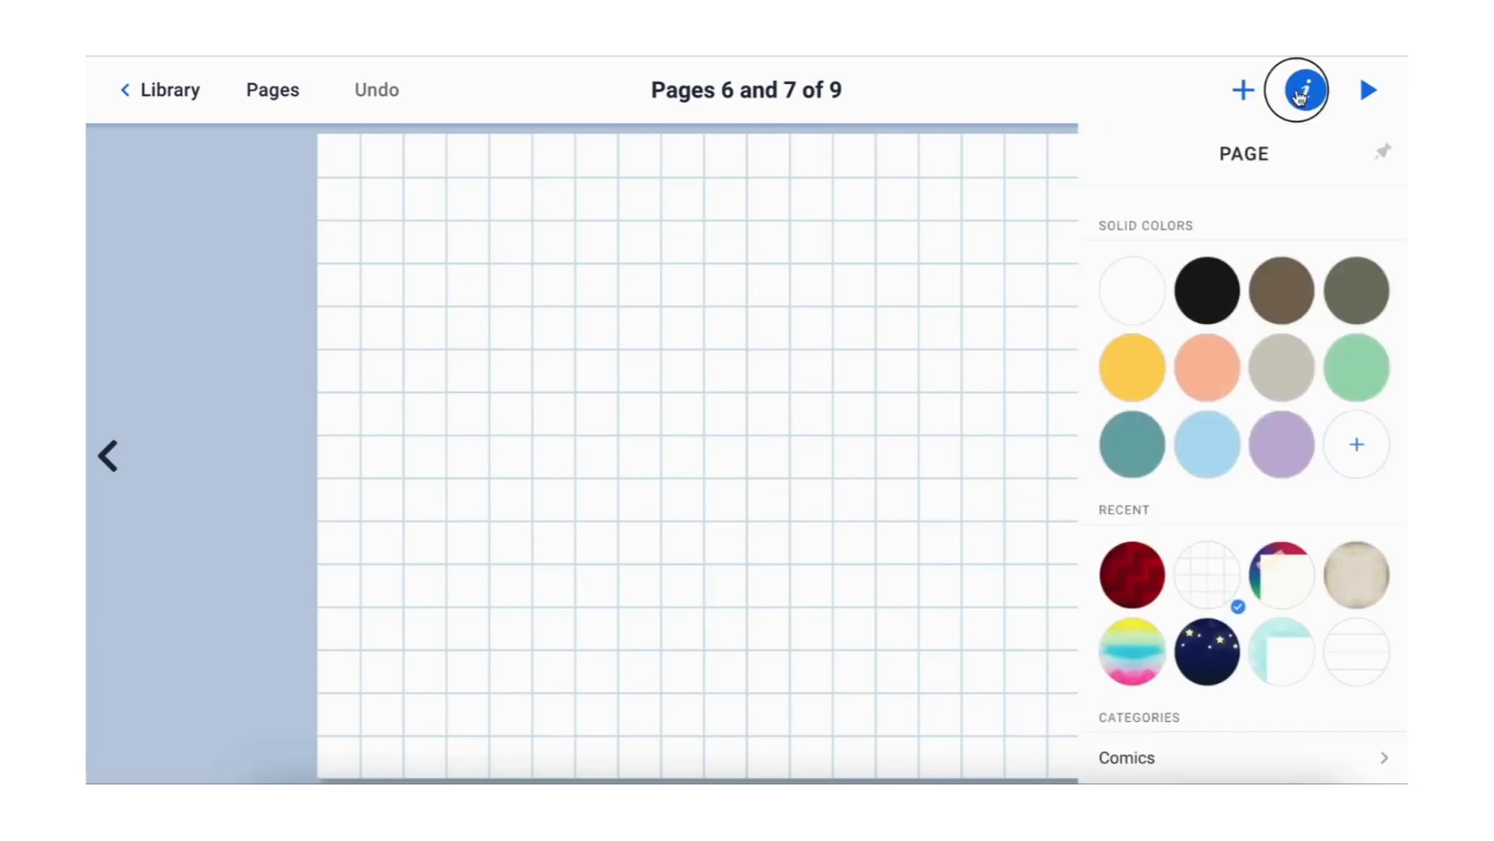
click(1246, 90)
click(1239, 149)
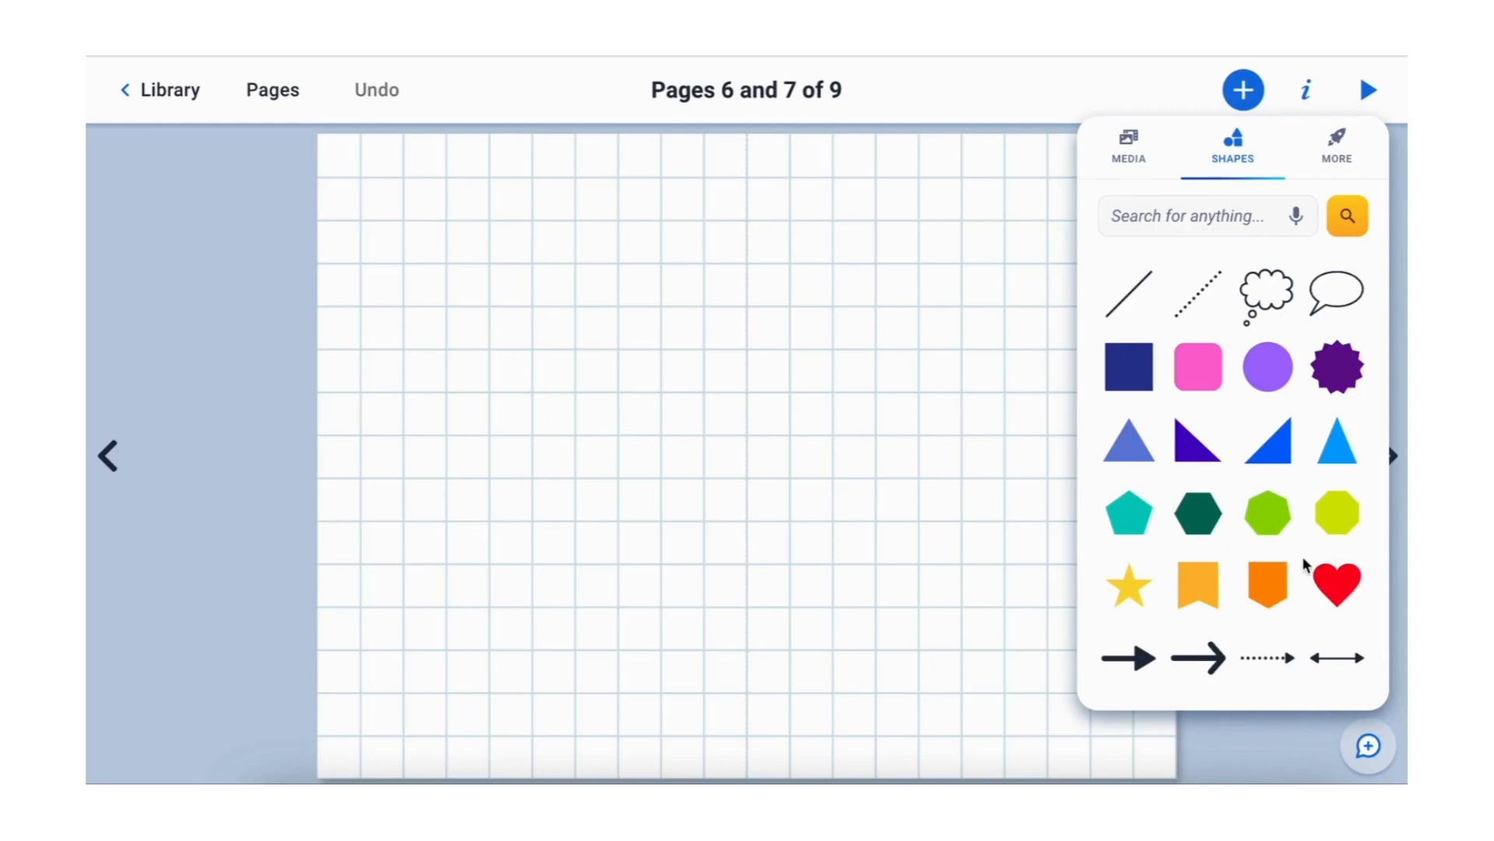
click(1336, 512)
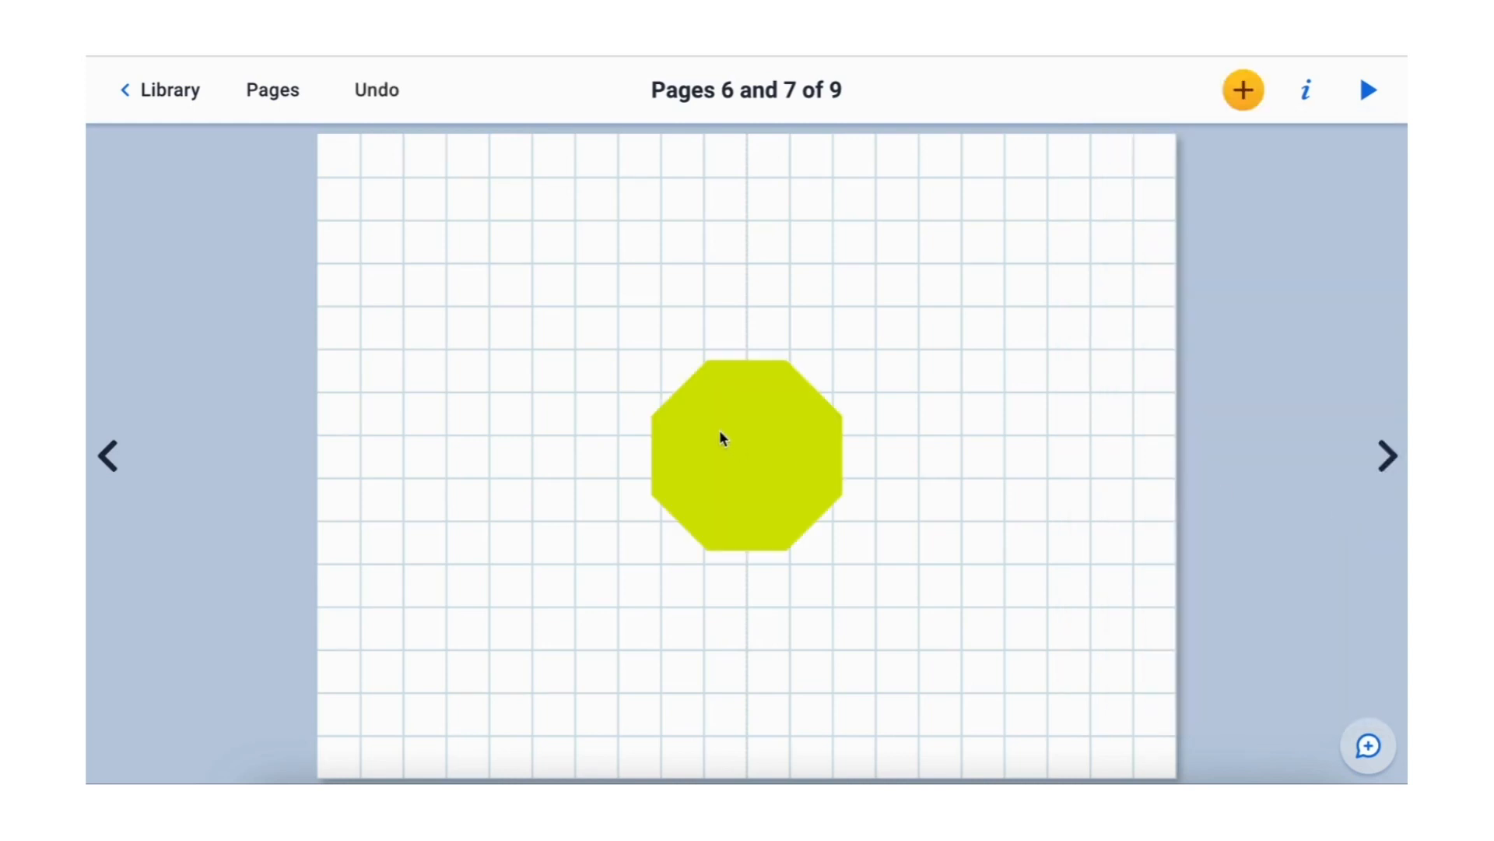
Step: Move the octagon to the upper-left corner of page 6 and shrink it to about three grid squares wide
drag(721, 436, 407, 235)
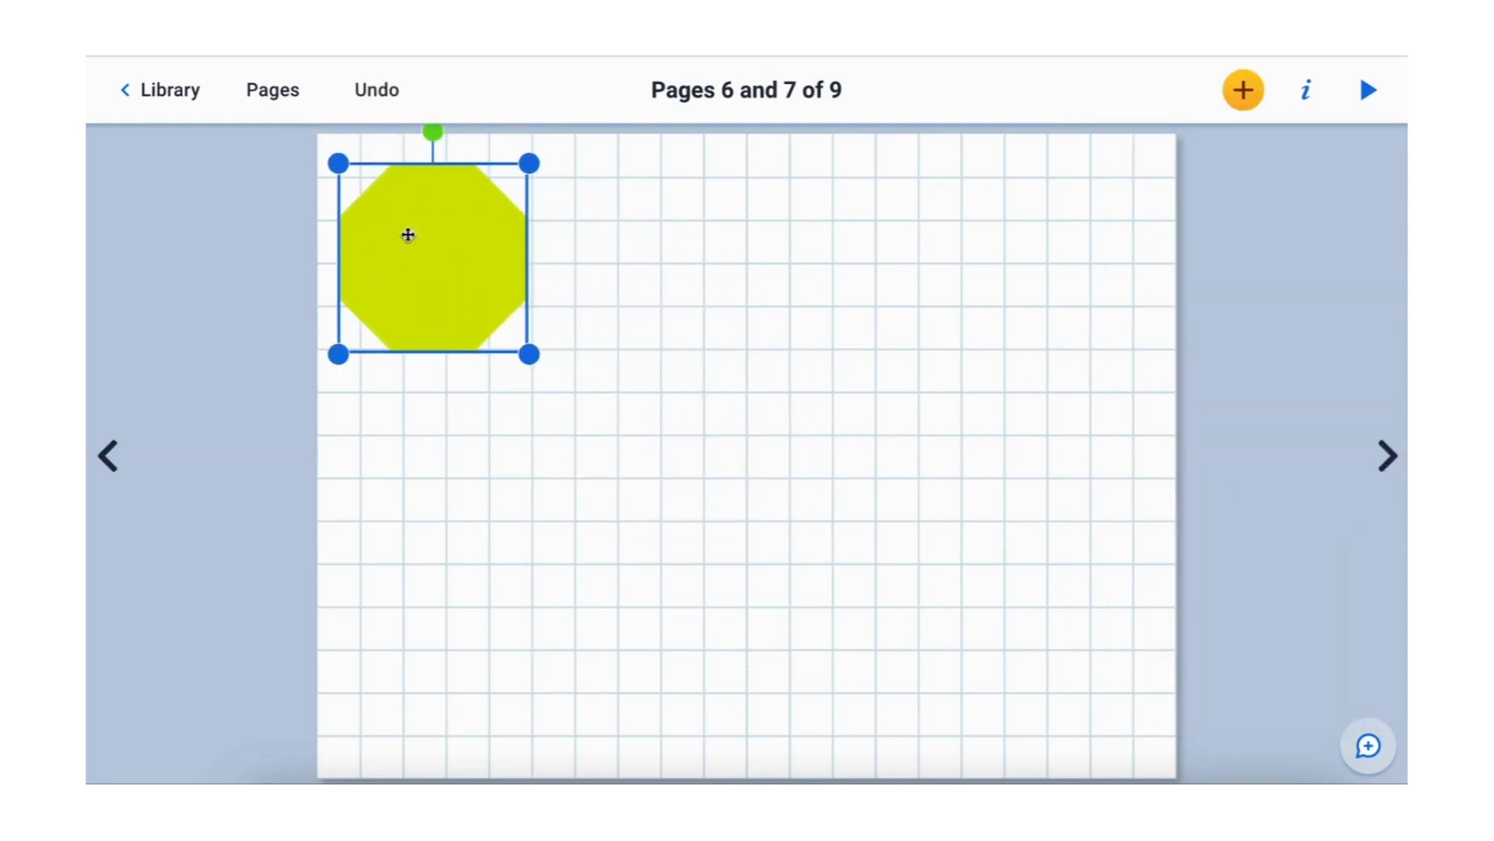
drag(529, 354, 483, 306)
drag(447, 250, 476, 252)
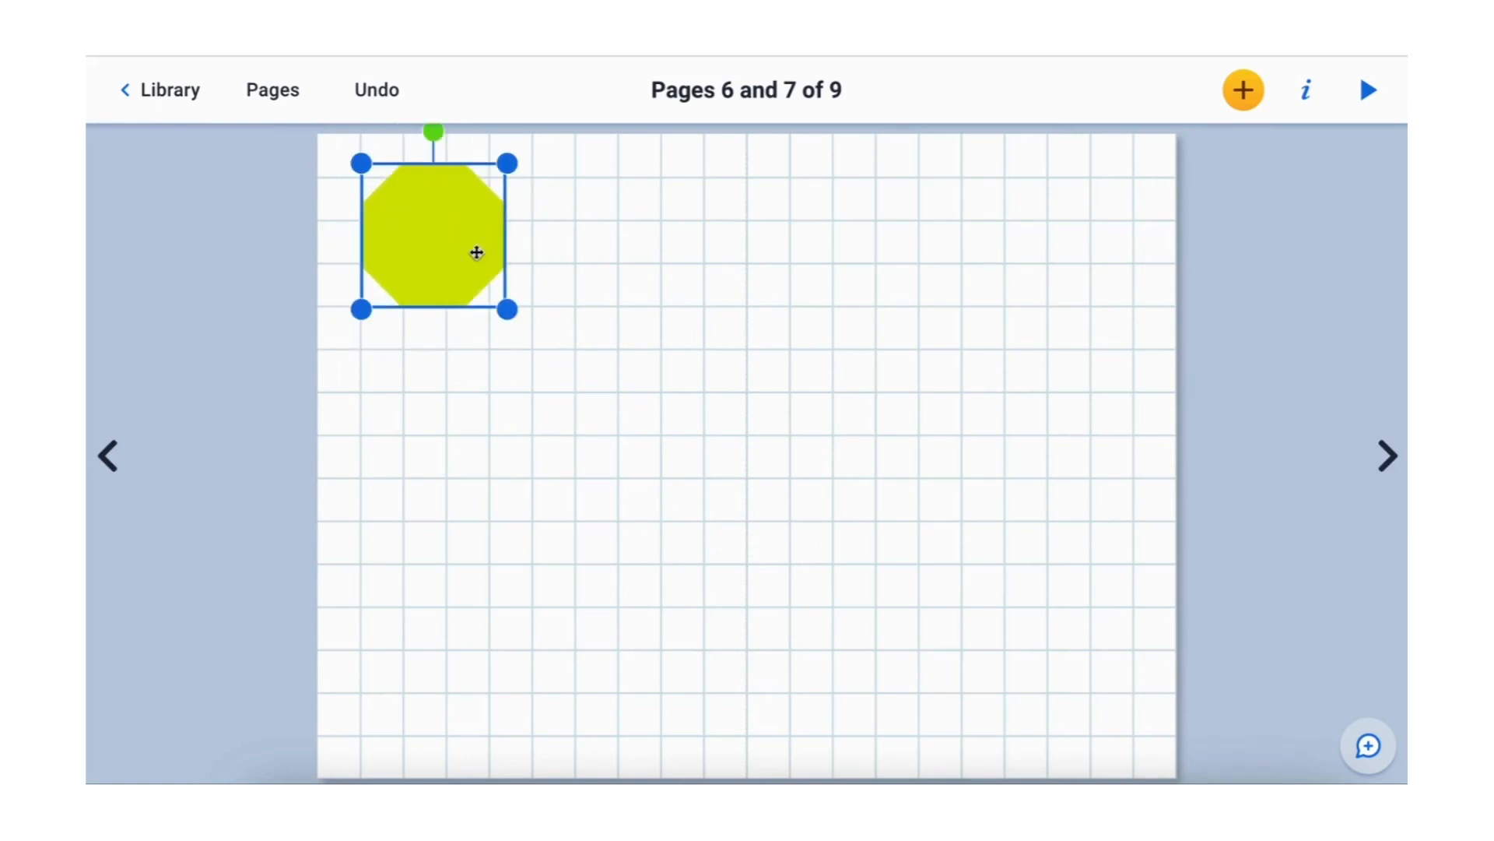
Step: Make two copies of the octagon and line all three up in an overlapping horizontal row
key(ctrl+d)
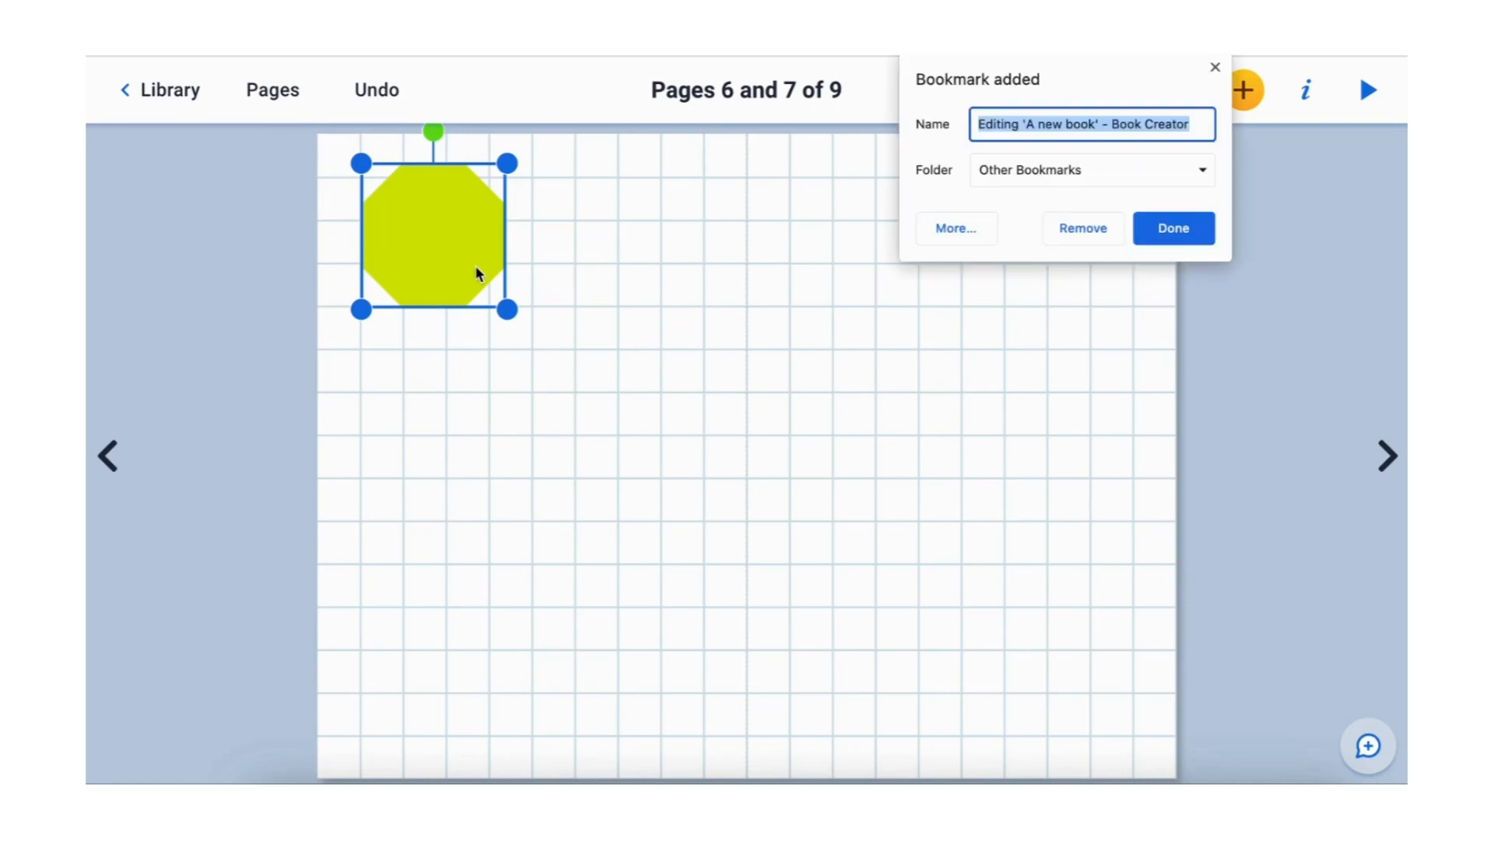
click(1167, 246)
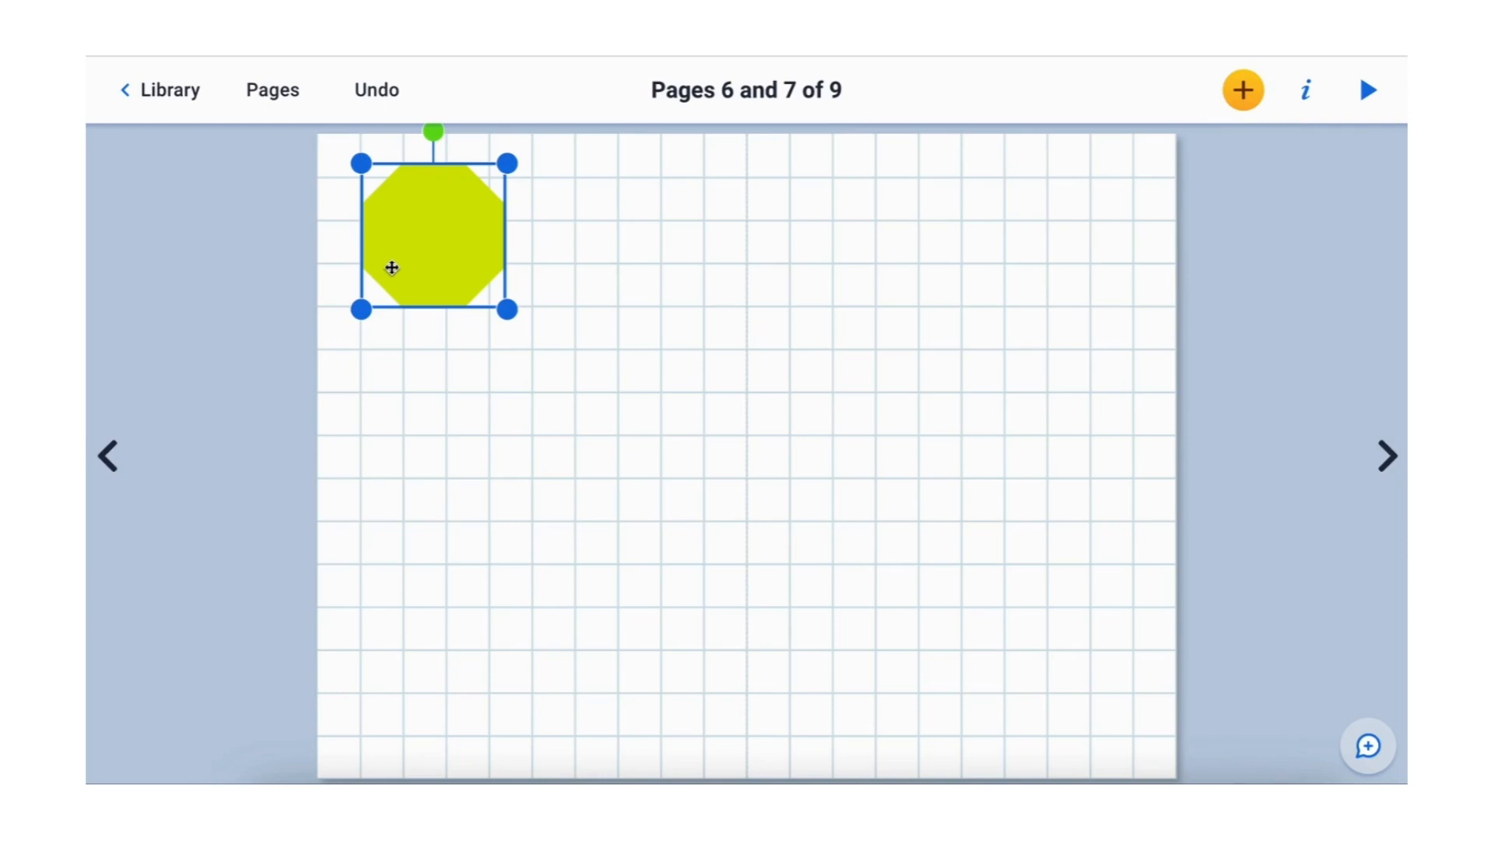
drag(391, 268, 577, 220)
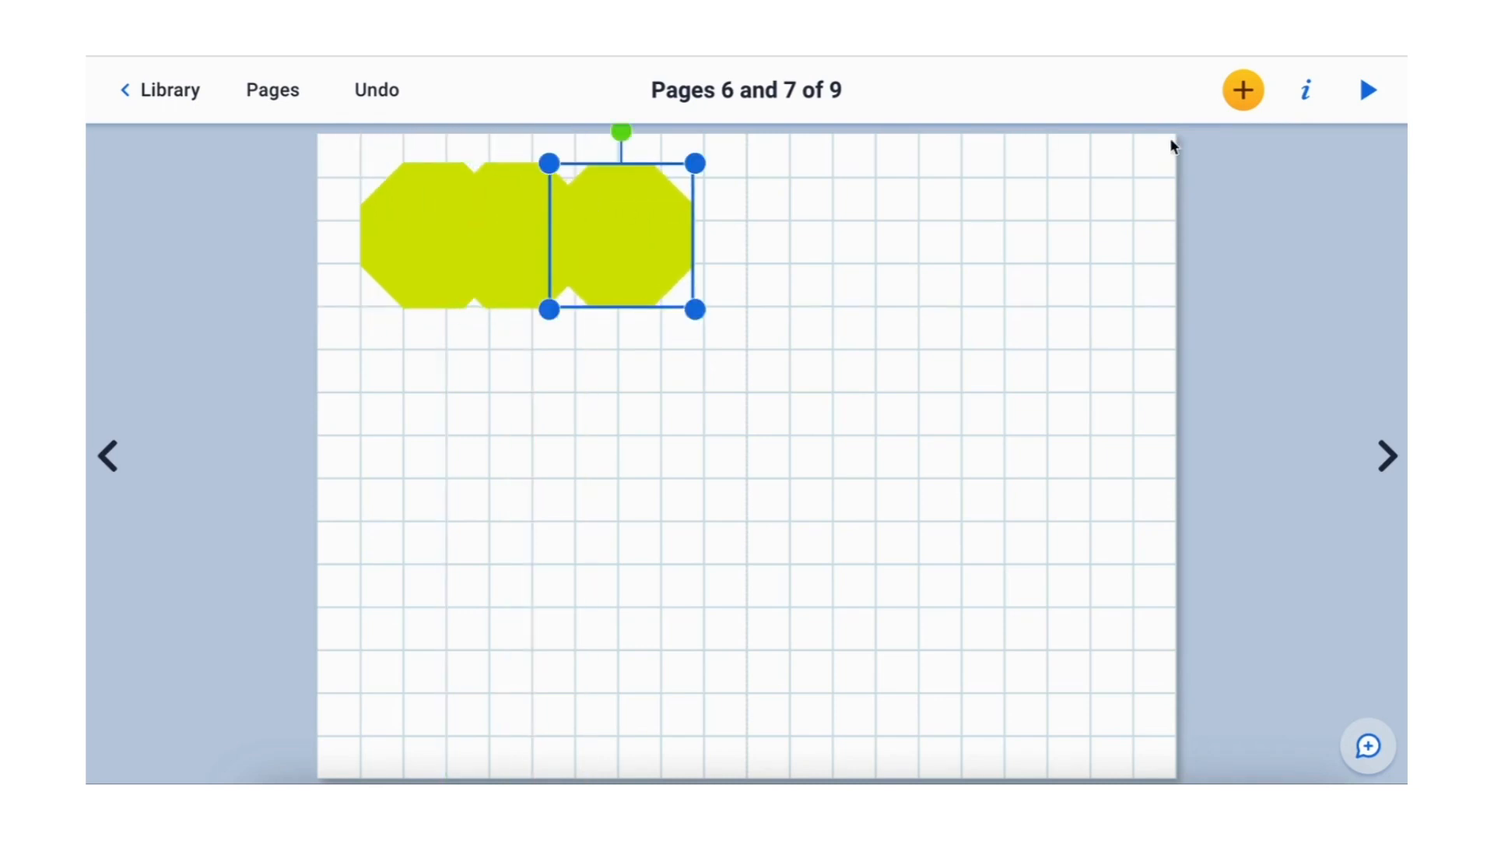
Step: Add the text NUTRIENTS and place it on the row of octagons
click(1244, 91)
click(1179, 401)
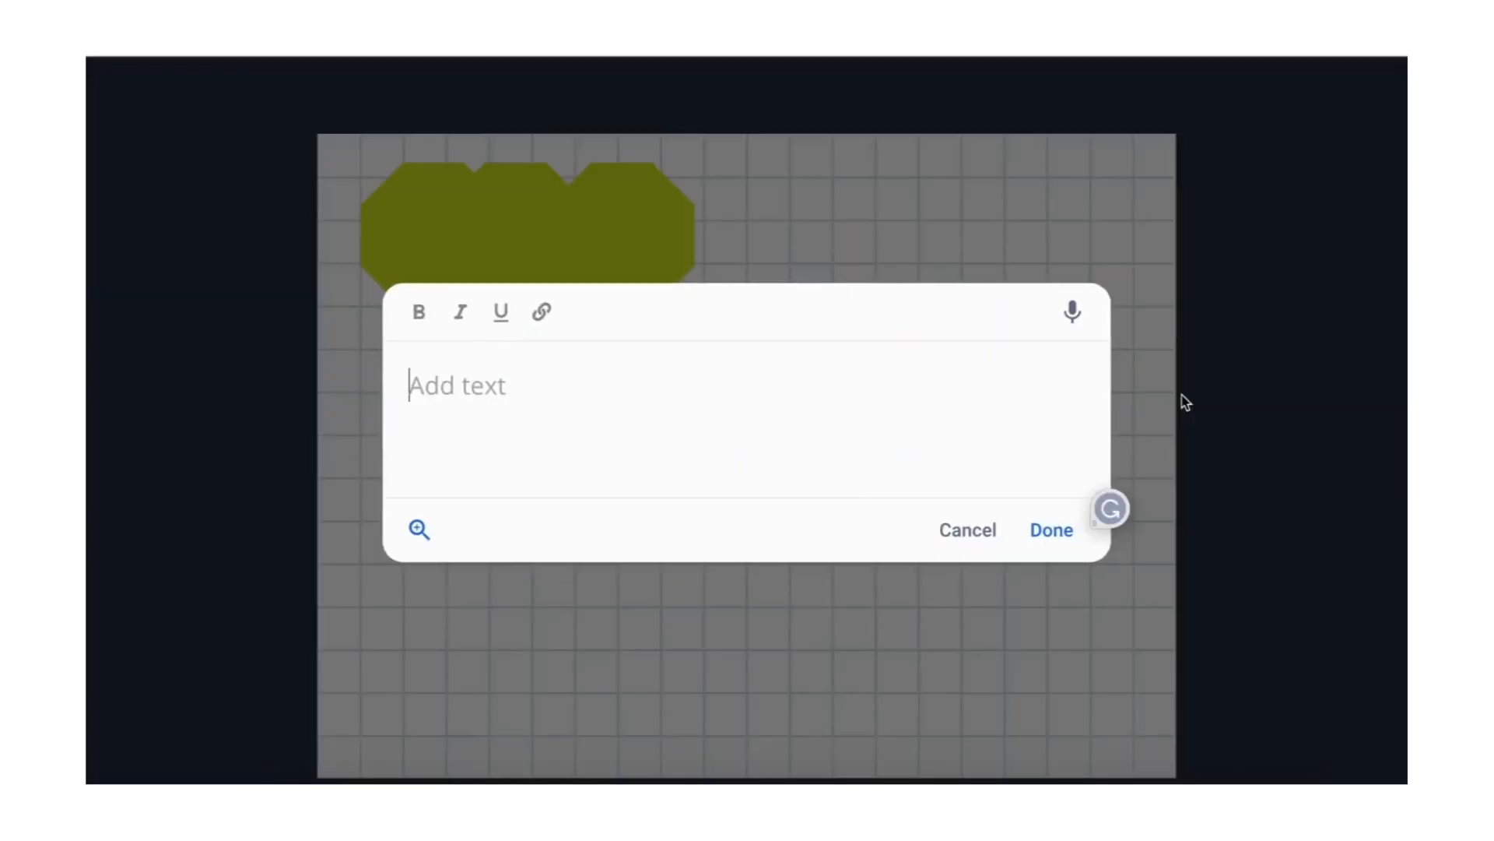
text(NUTR)
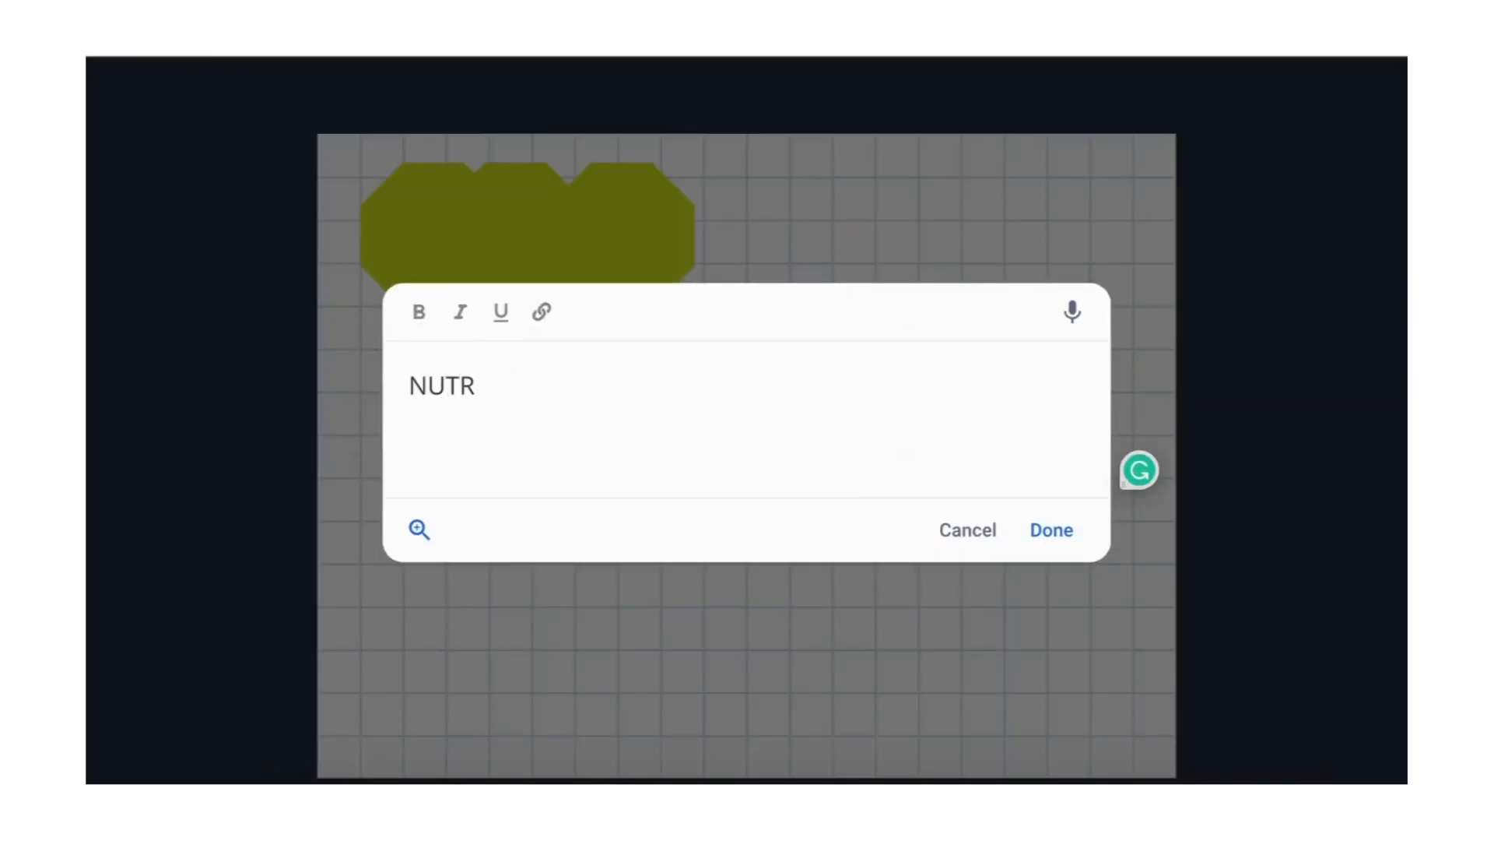
text(IENTS)
click(1056, 536)
drag(501, 266, 505, 240)
Step: Set the NUTRIENTS text size to 43 and reposition it over the octagons
click(1309, 101)
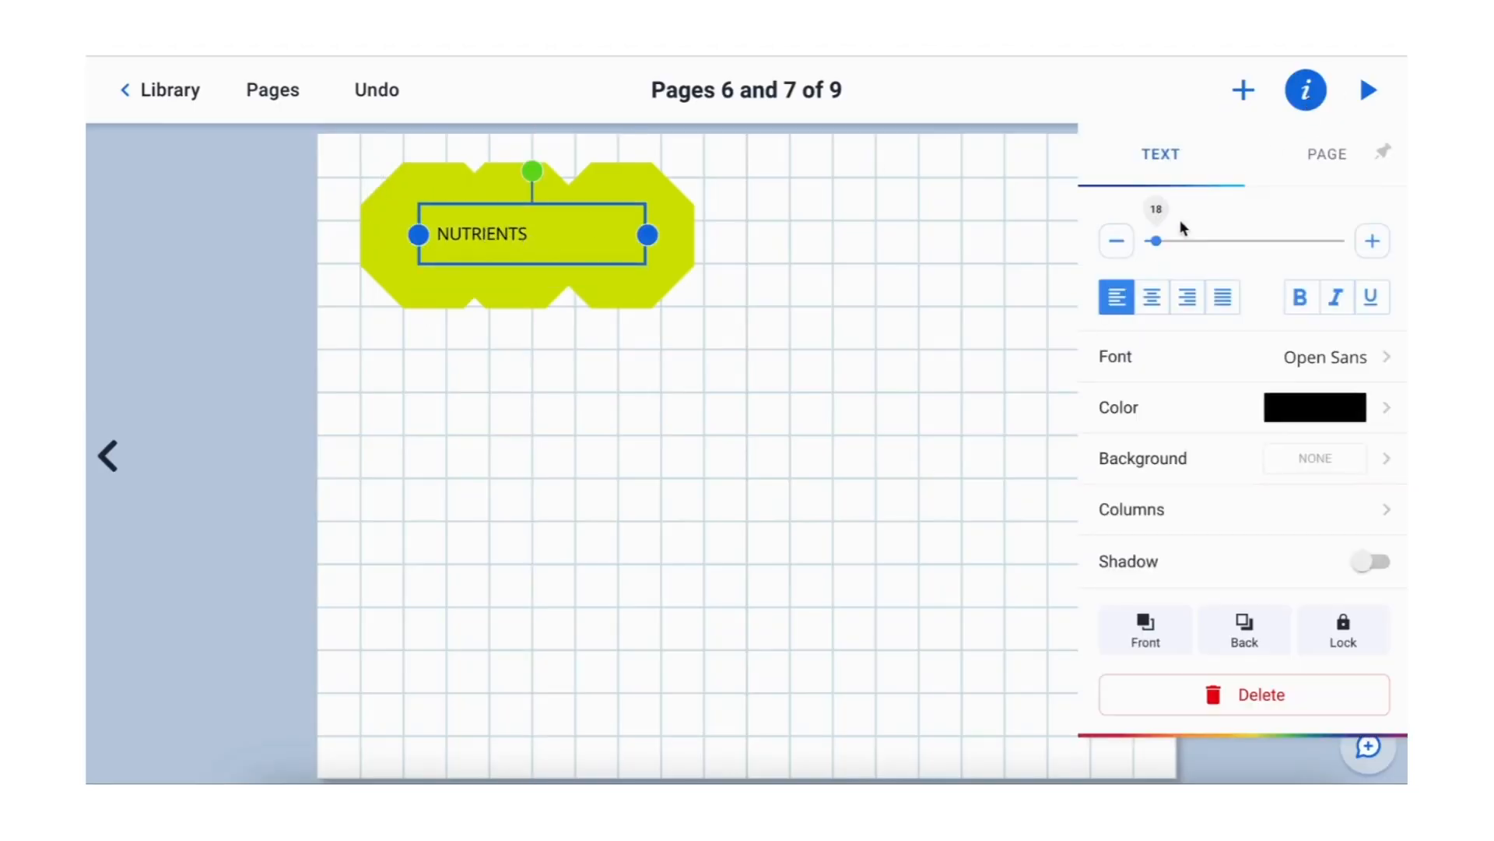
drag(1156, 241, 1167, 250)
drag(600, 277, 575, 255)
Step: Color the NUTRIENTS title with the recently used light purple
click(1309, 100)
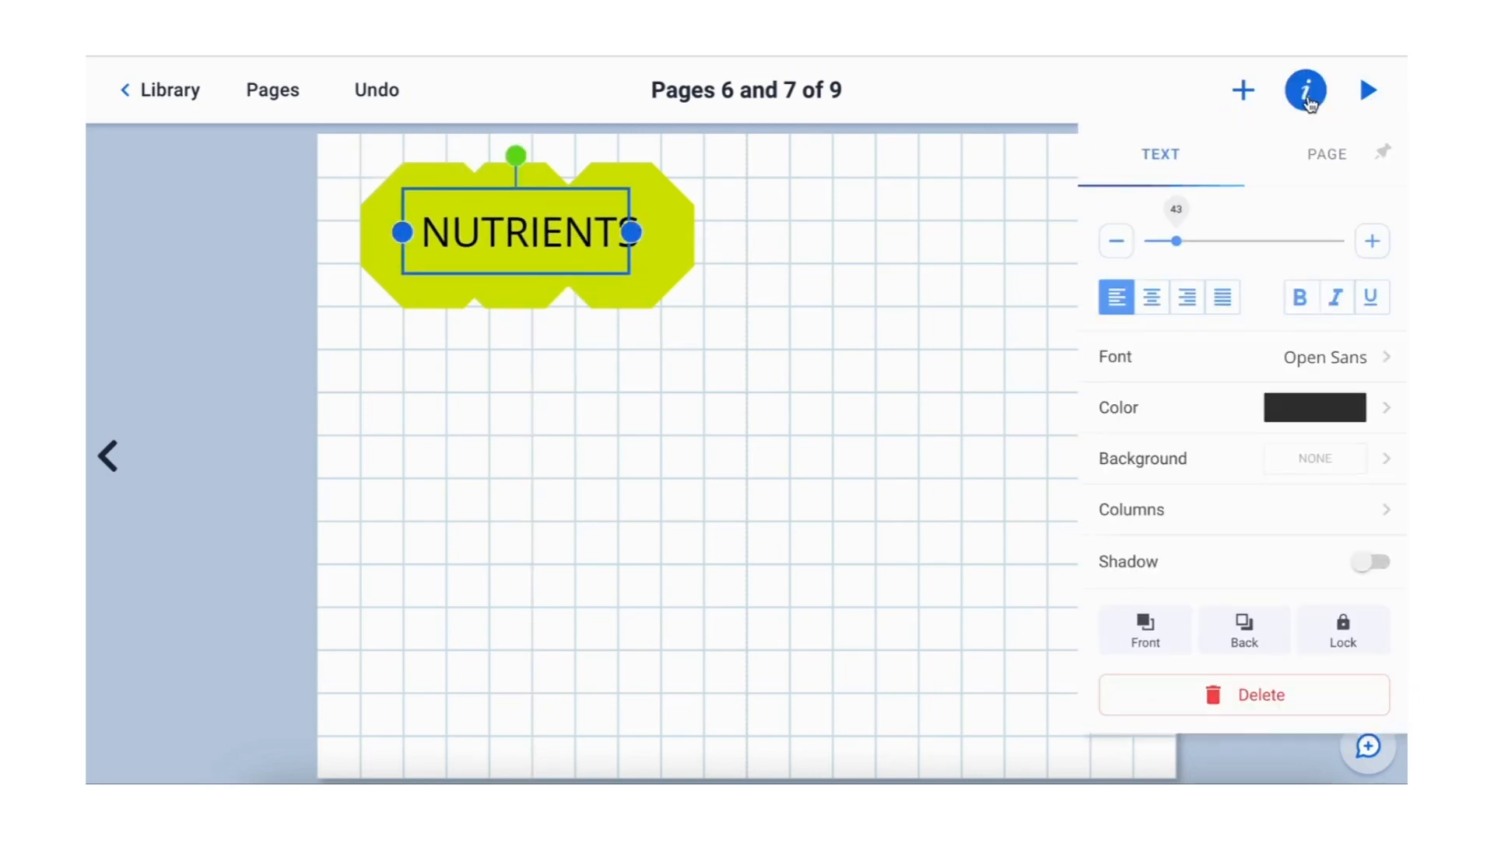
click(1301, 409)
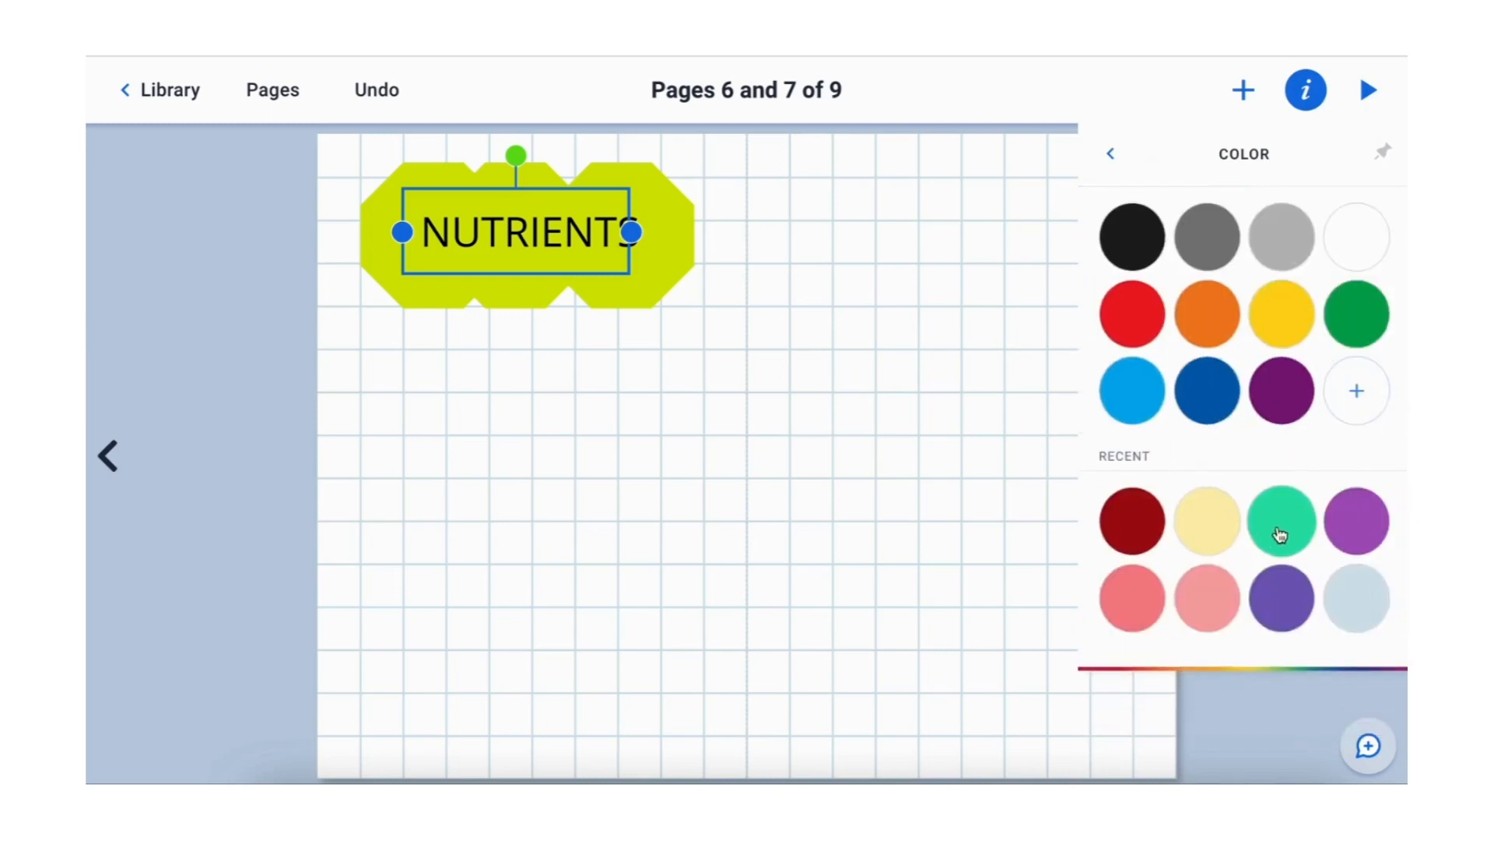
click(1345, 526)
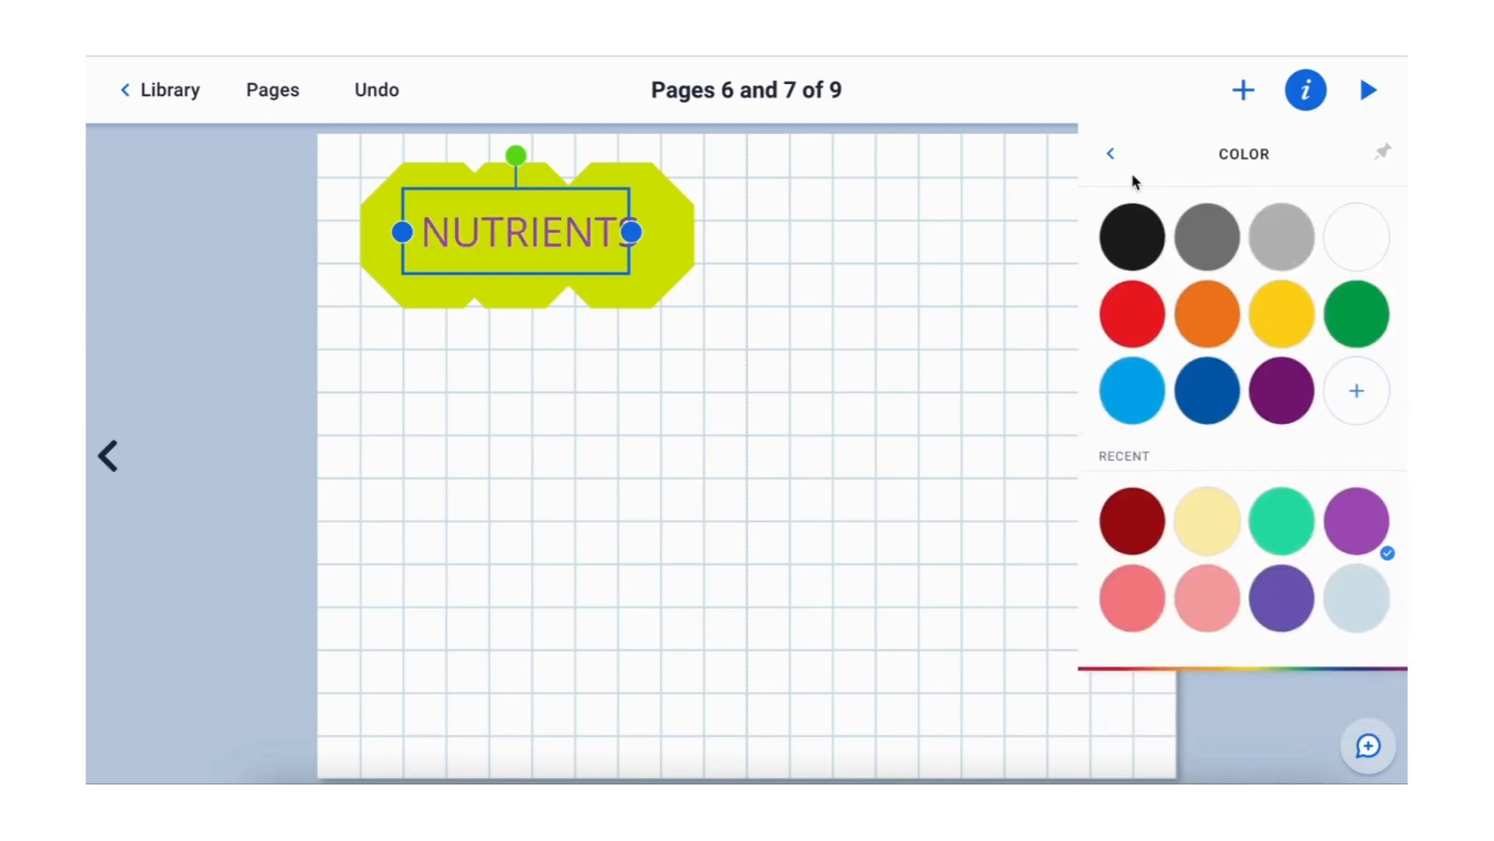
click(1113, 155)
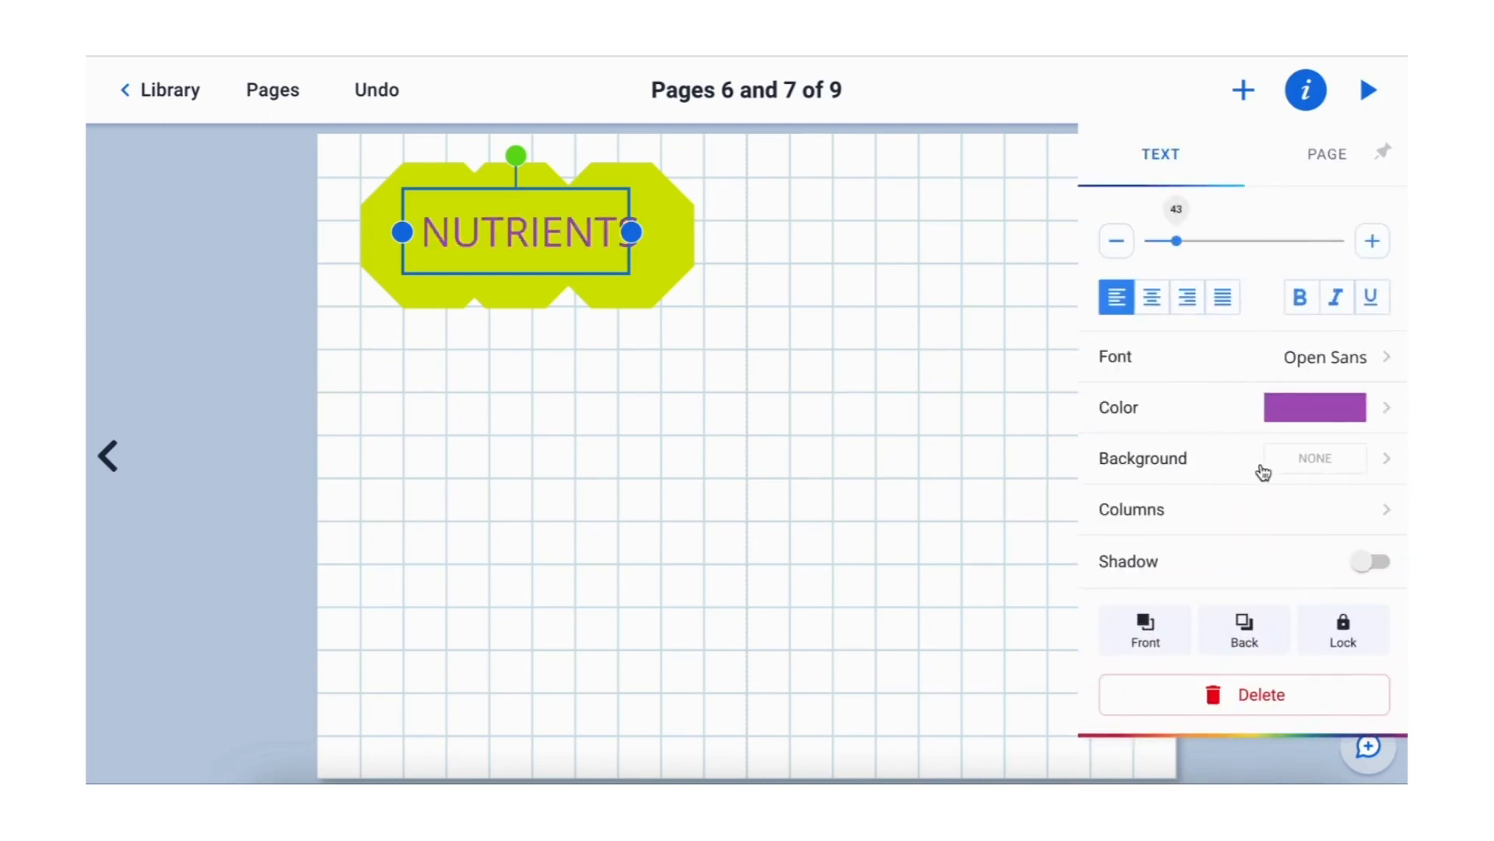
Step: Give the NUTRIENTS text box the recently used pale blue-grey background
click(1318, 465)
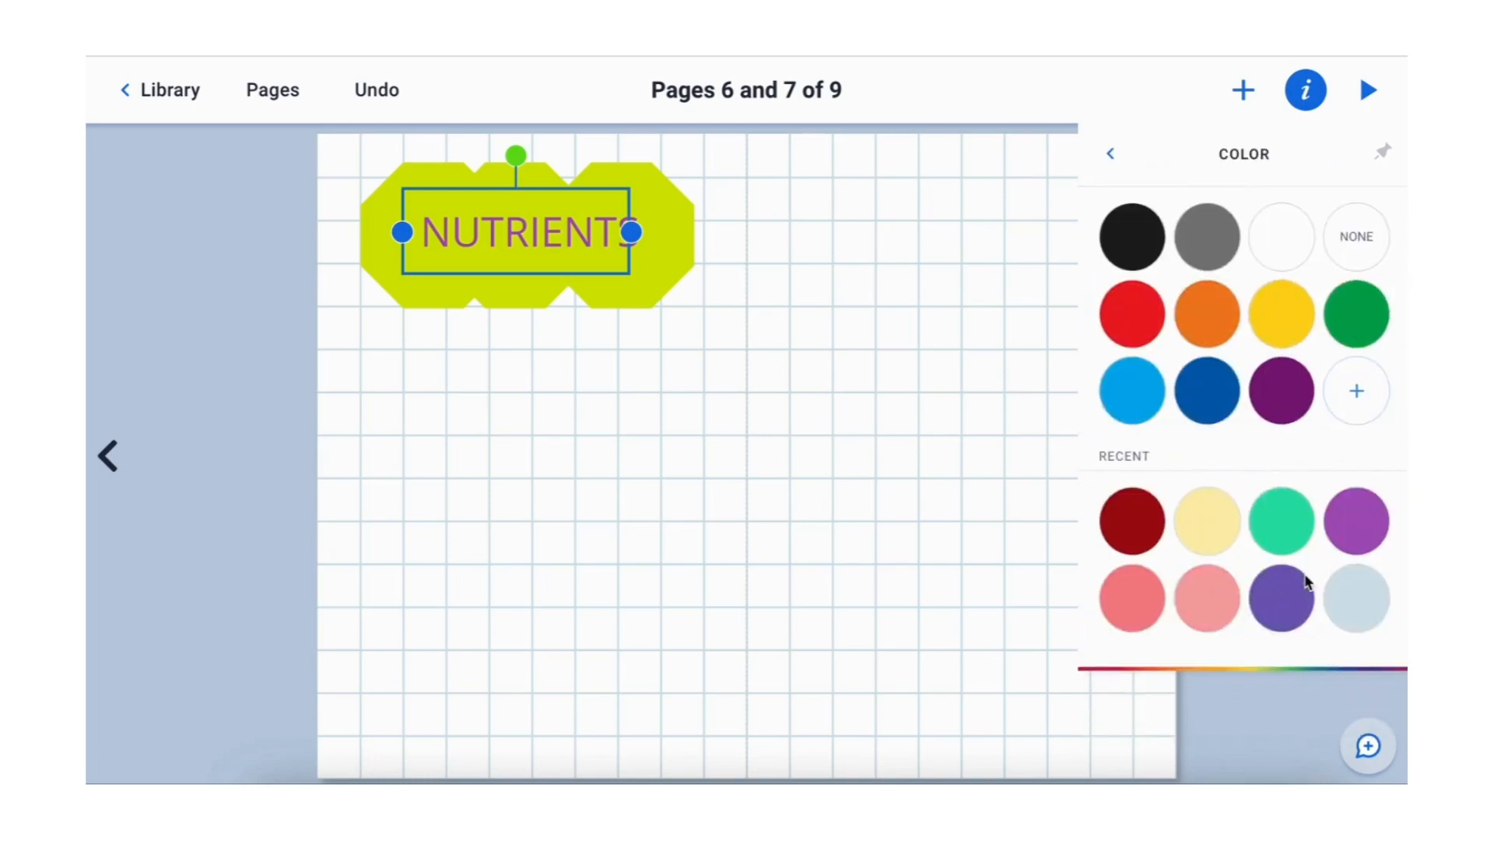
click(1346, 599)
click(851, 498)
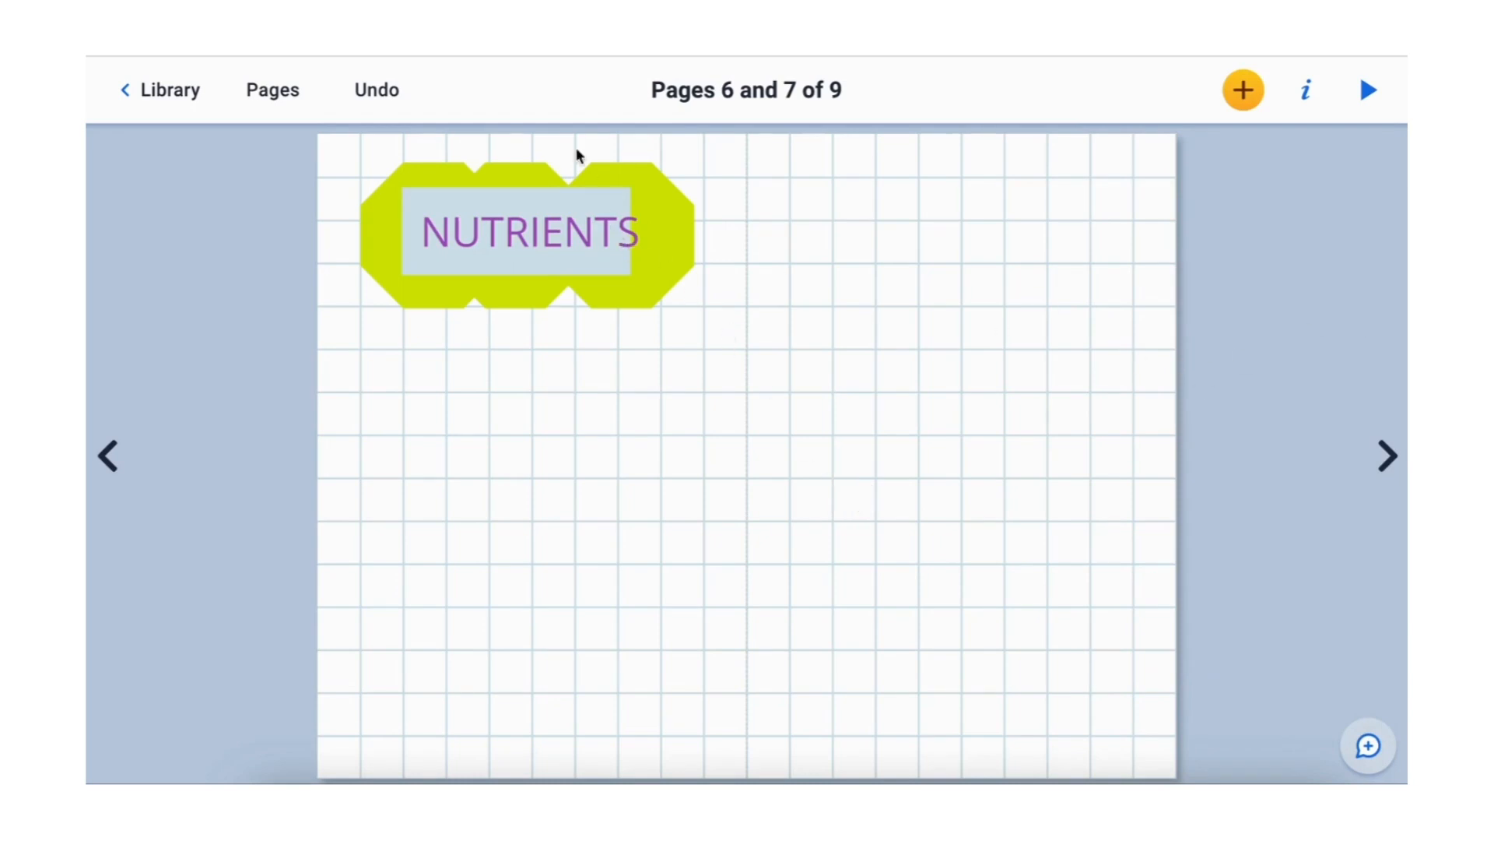
Step: Go back to the contents page and open the FOOD GROUPS entry for text editing, with the cursor after the last word
click(273, 98)
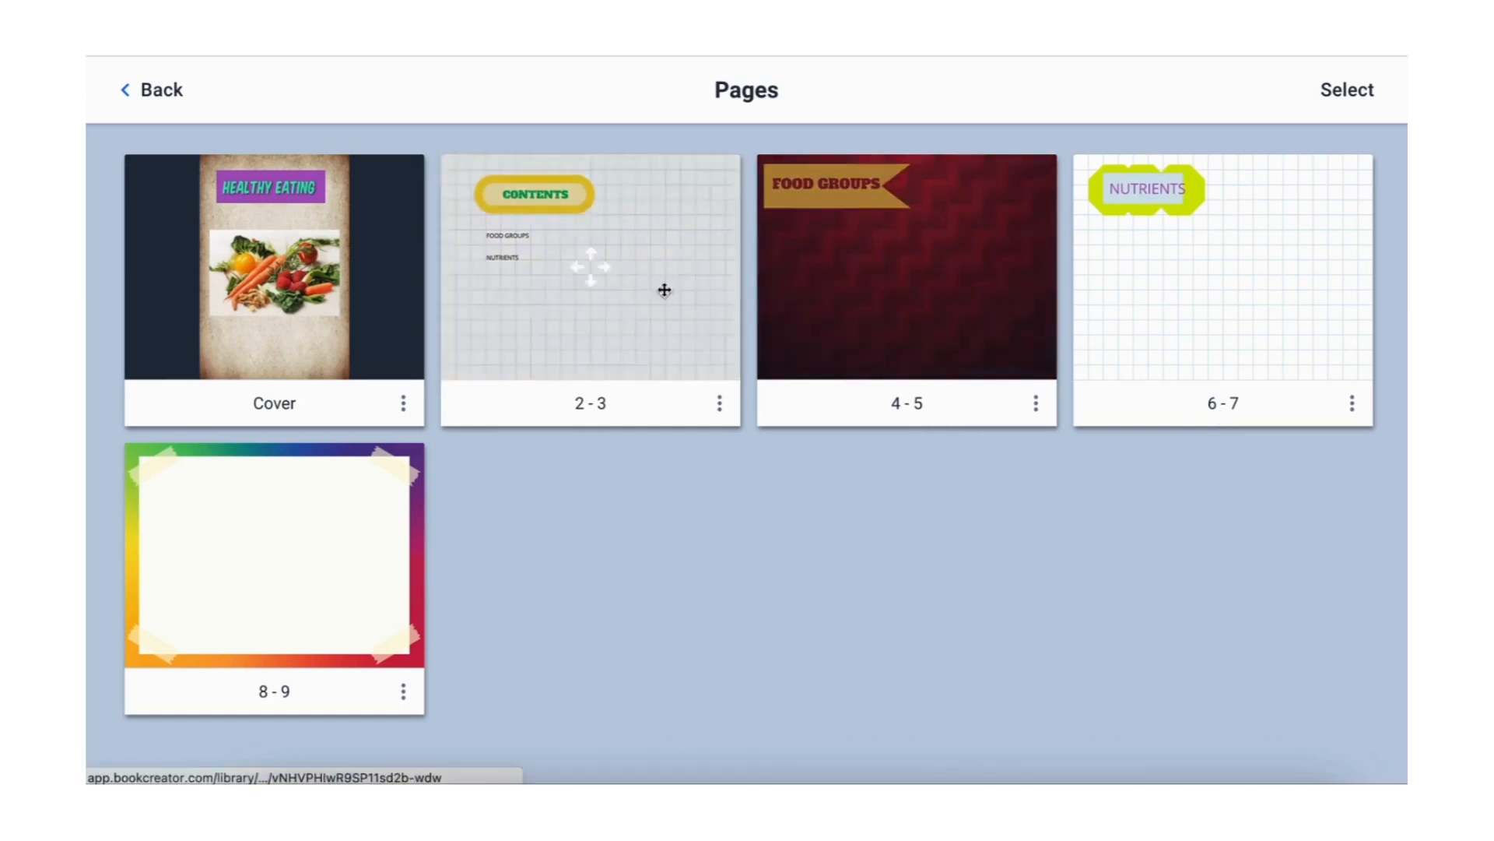
click(629, 282)
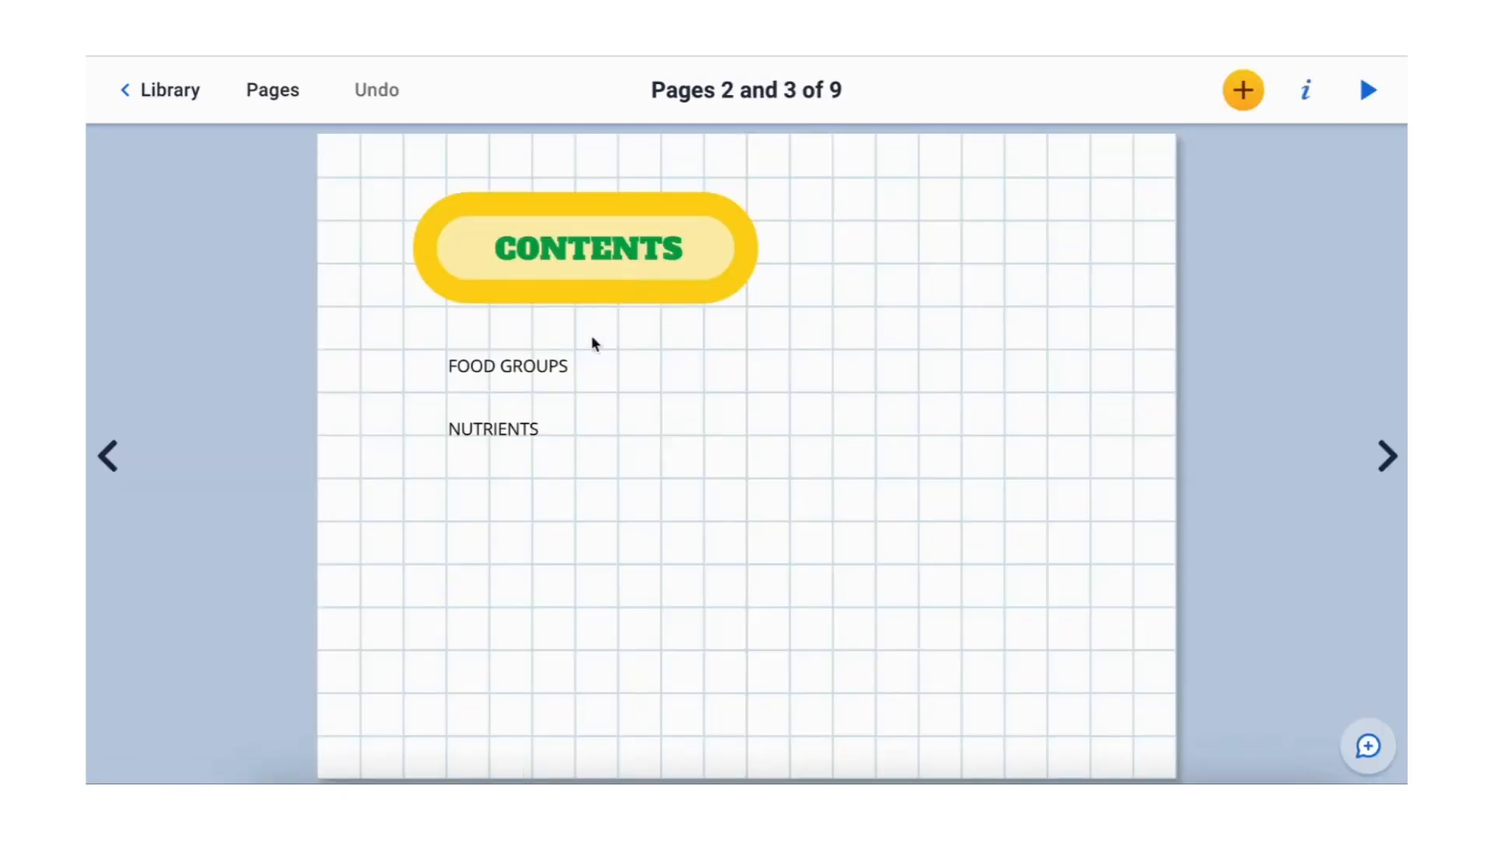
click(571, 360)
double_click(571, 359)
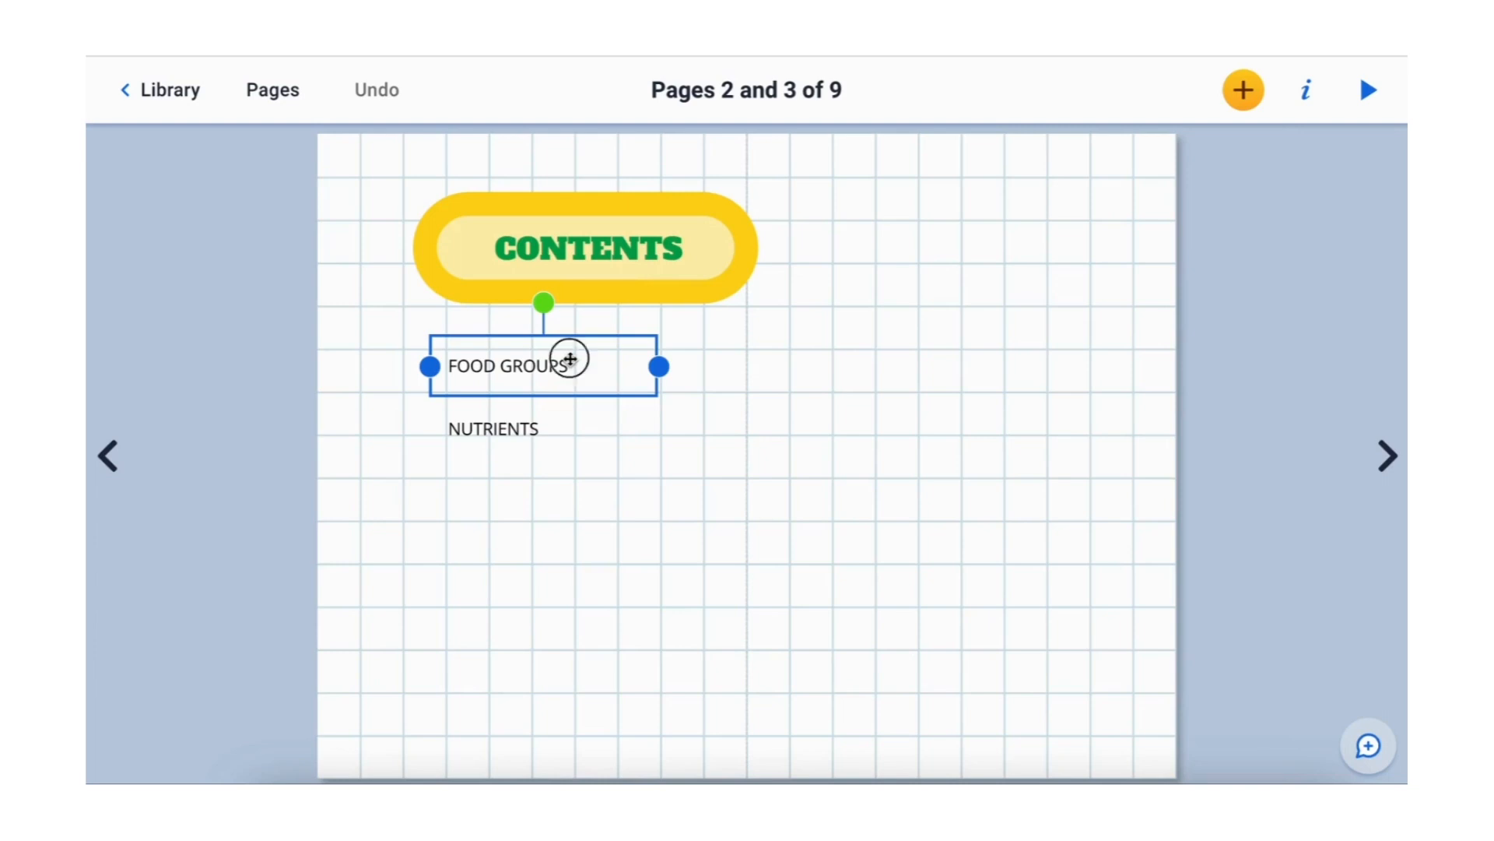
click(622, 386)
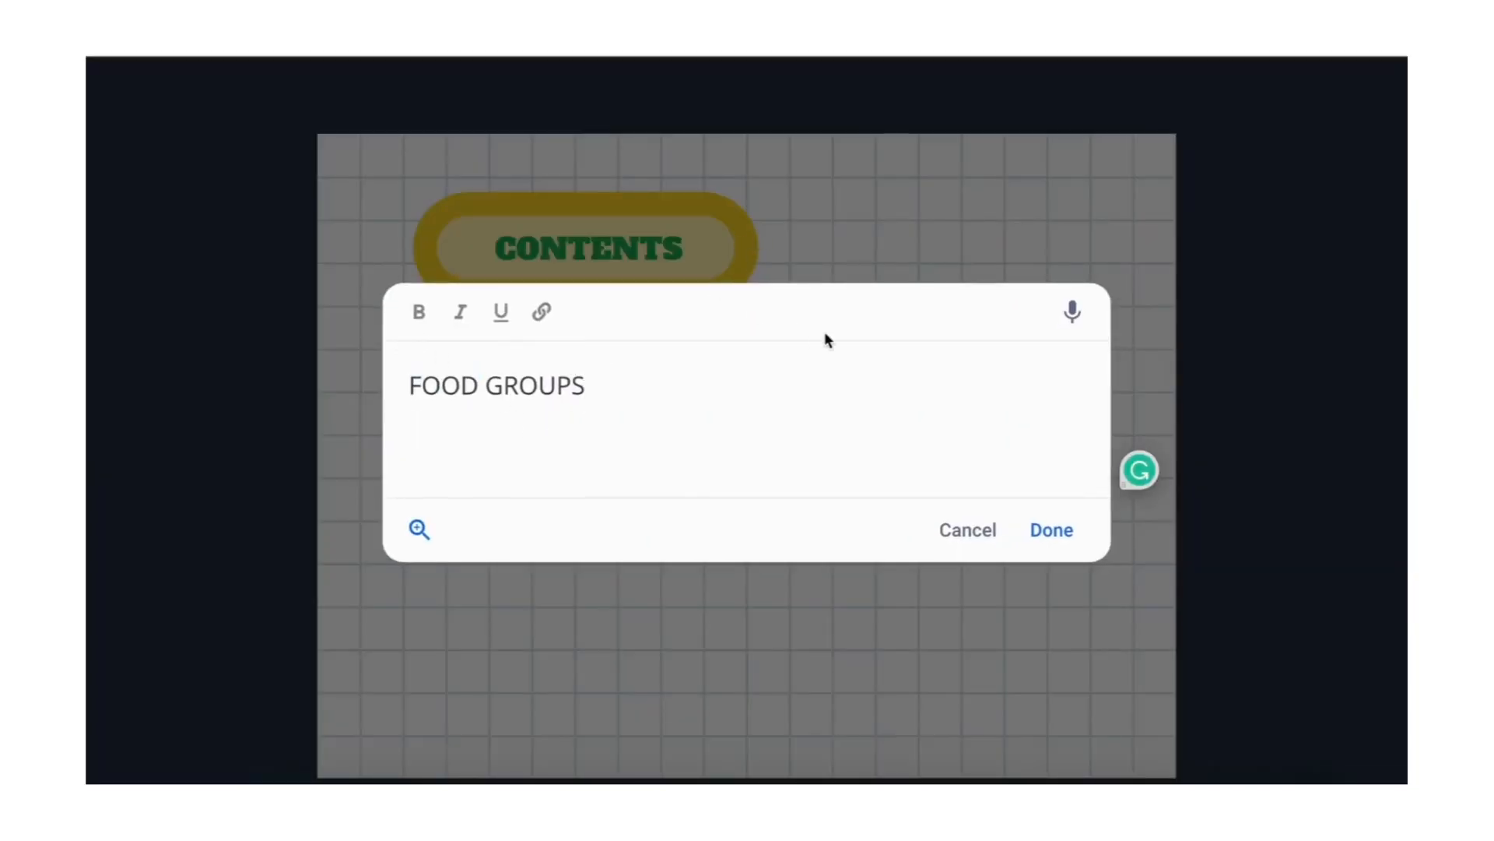
click(967, 530)
double_click(542, 355)
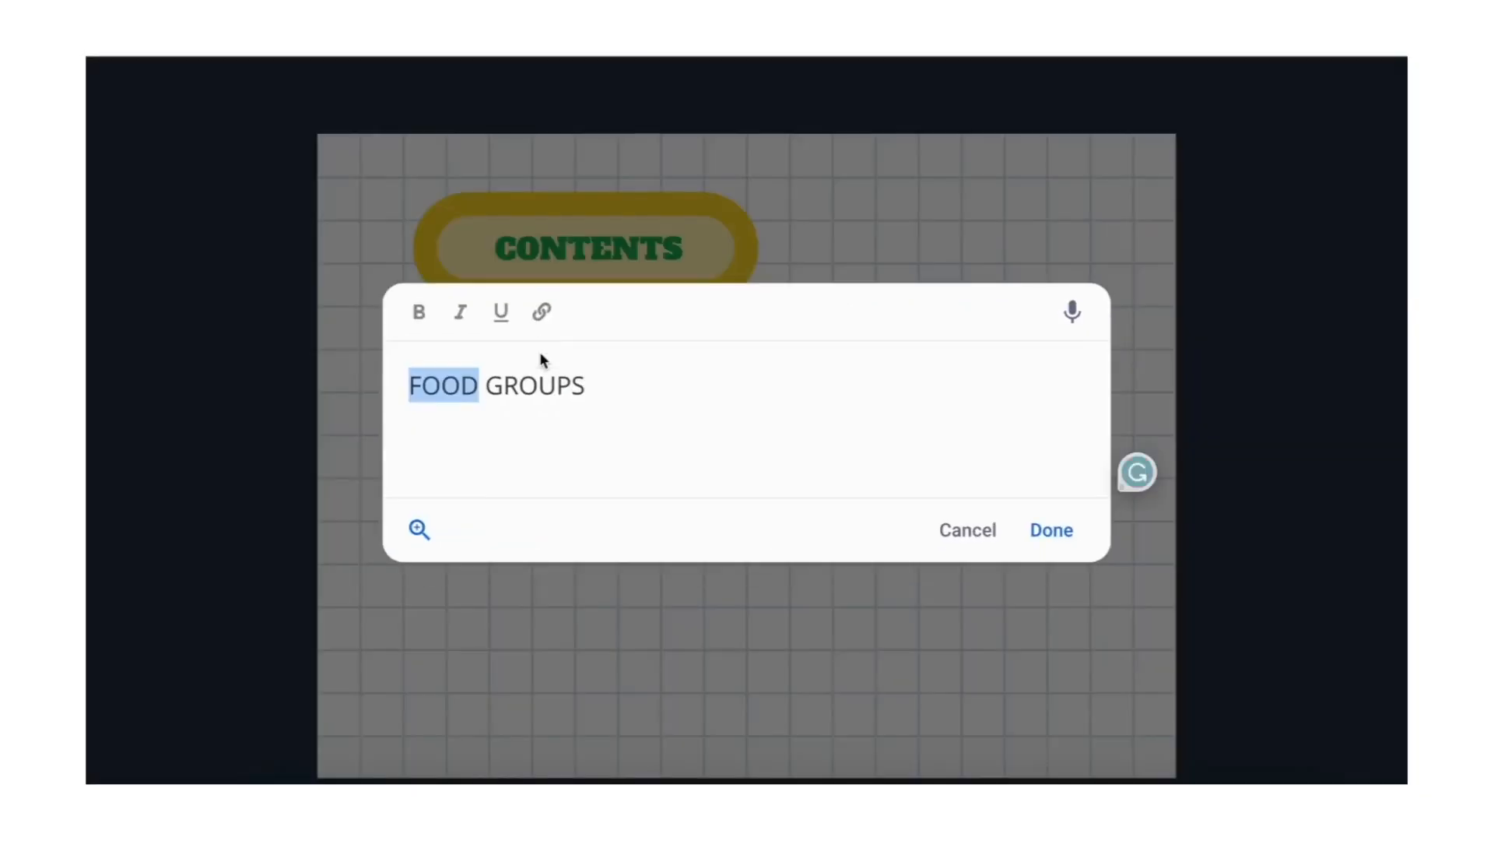
click(567, 420)
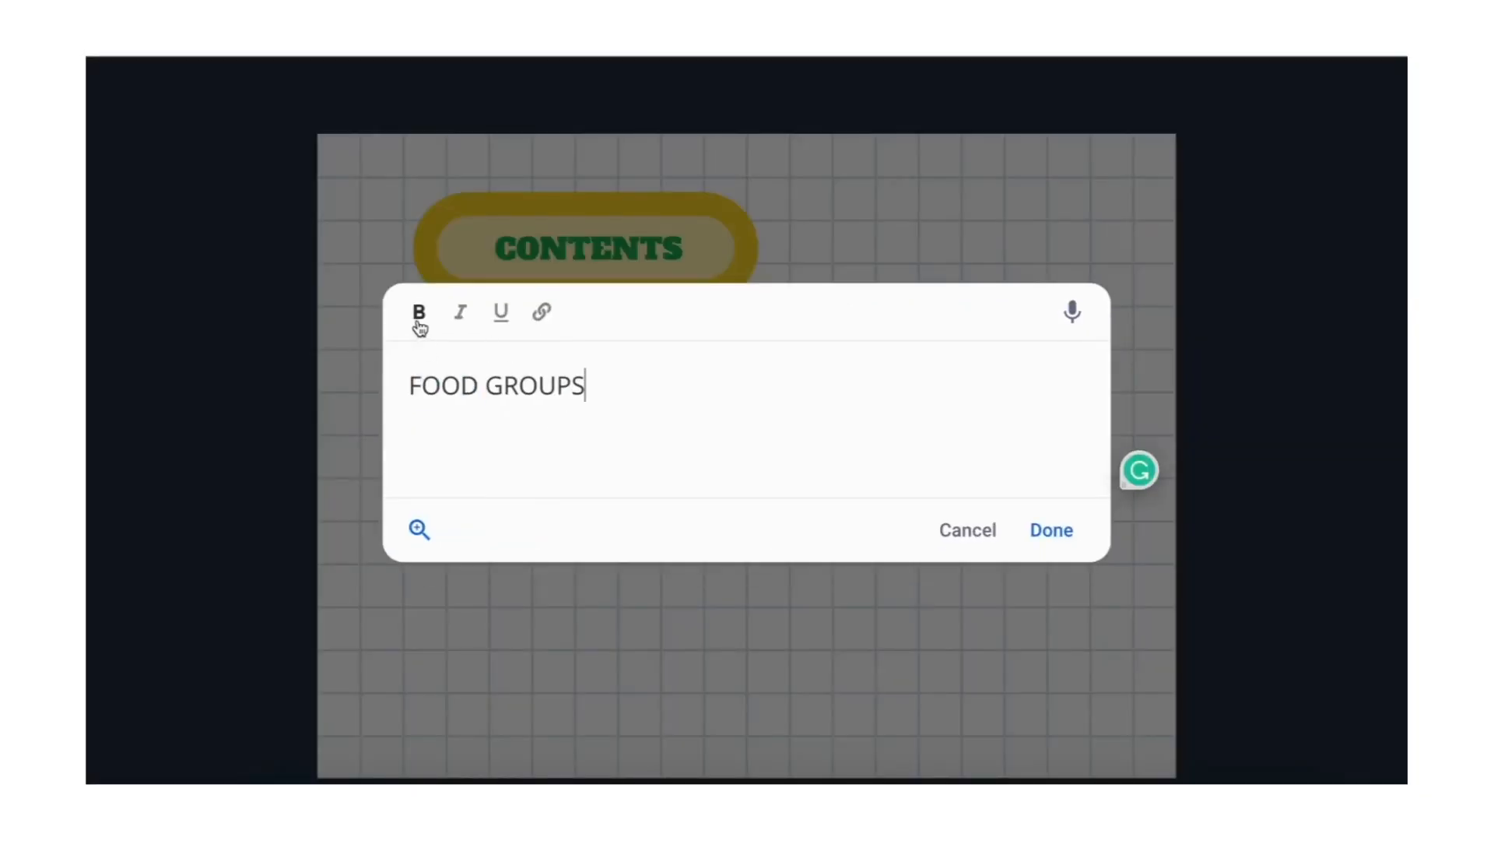
Step: Try to insert a link with the page reference 3-4 after FOOD GROUPS
click(543, 313)
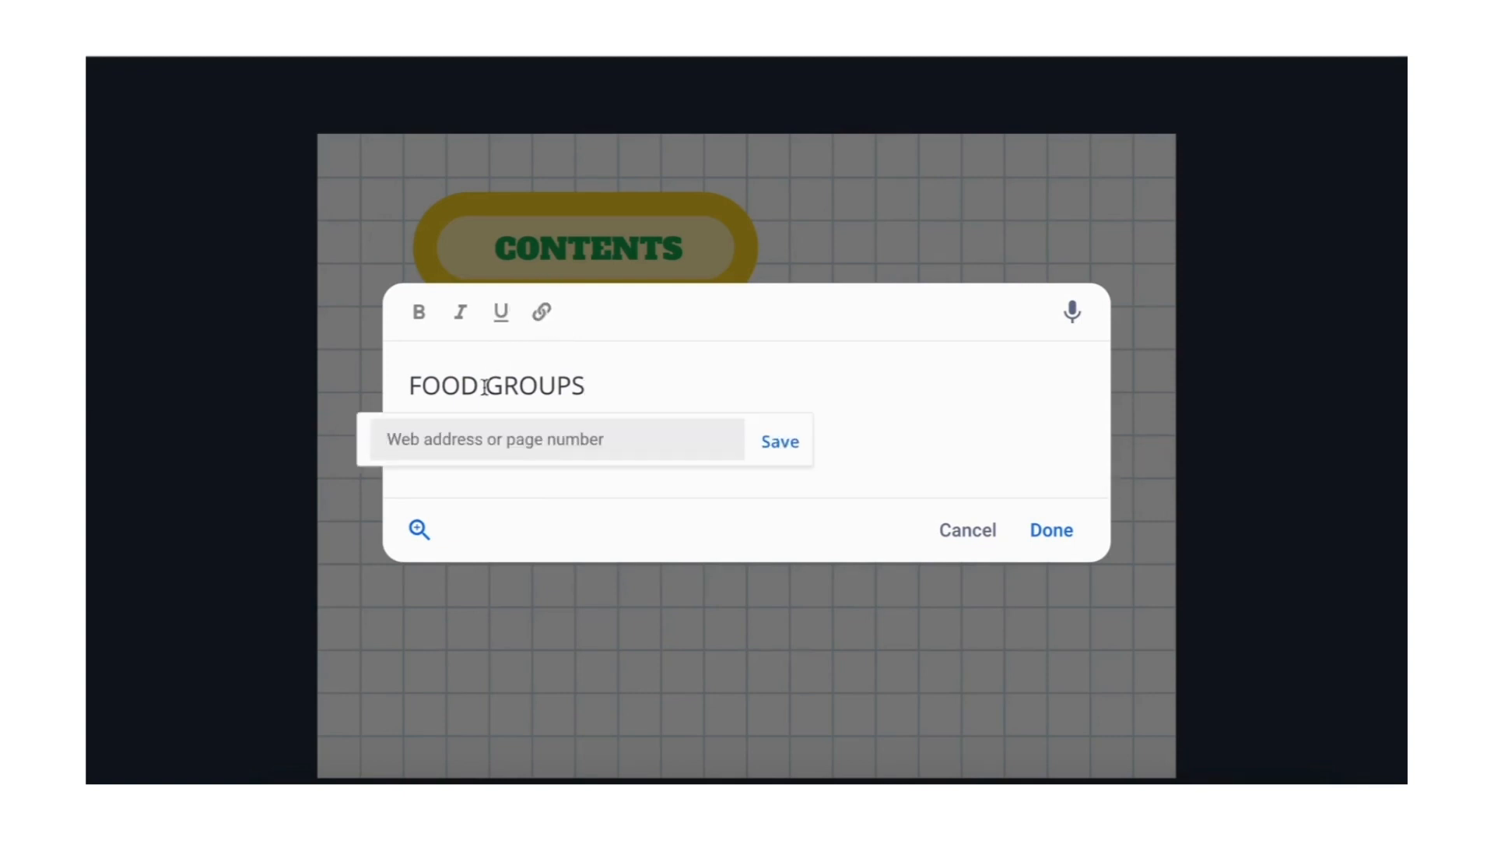
click(459, 435)
text(3-4)
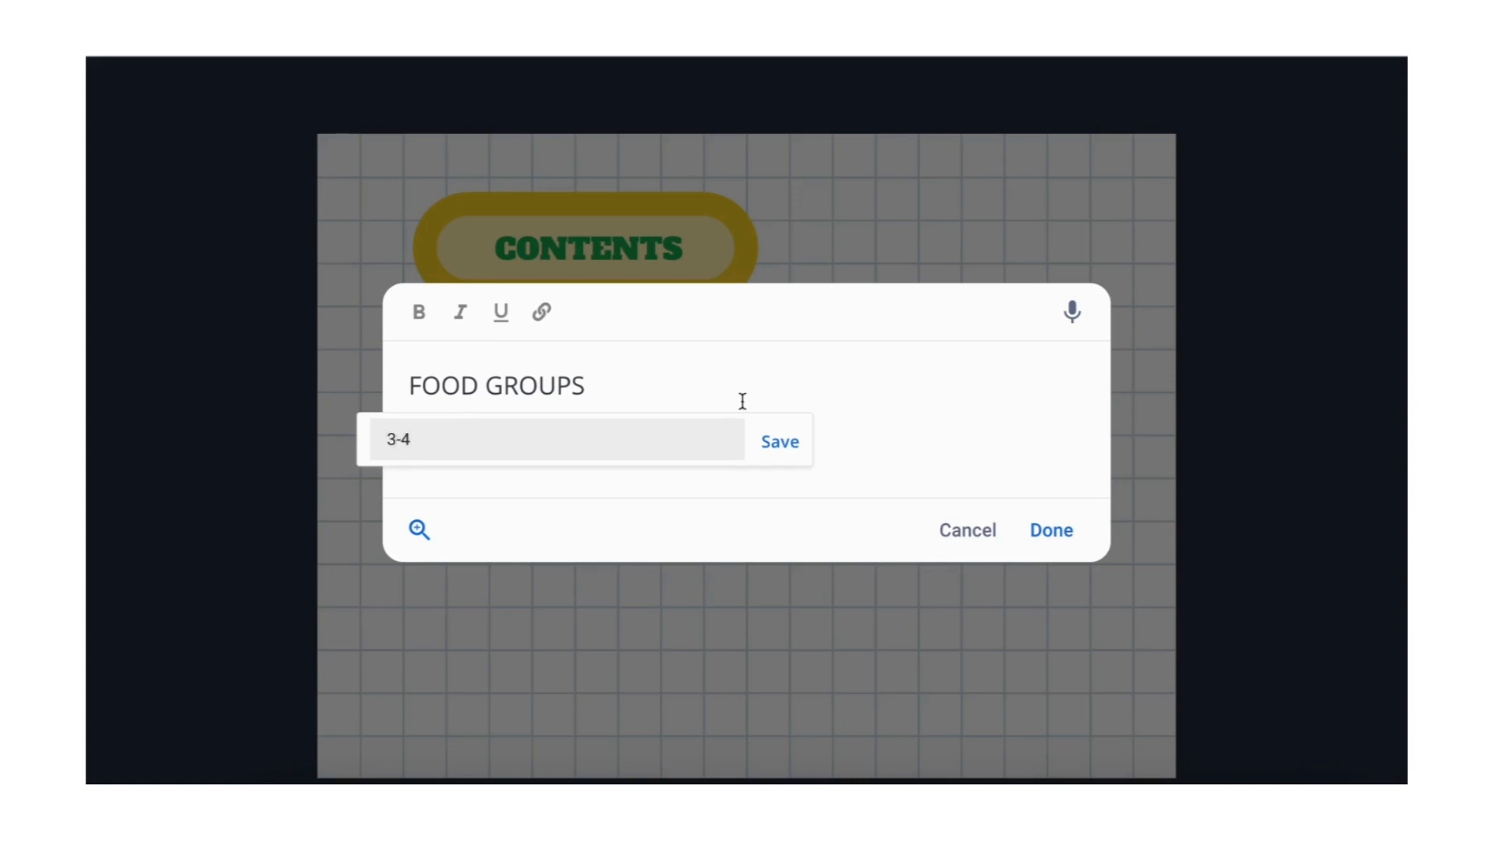
click(780, 442)
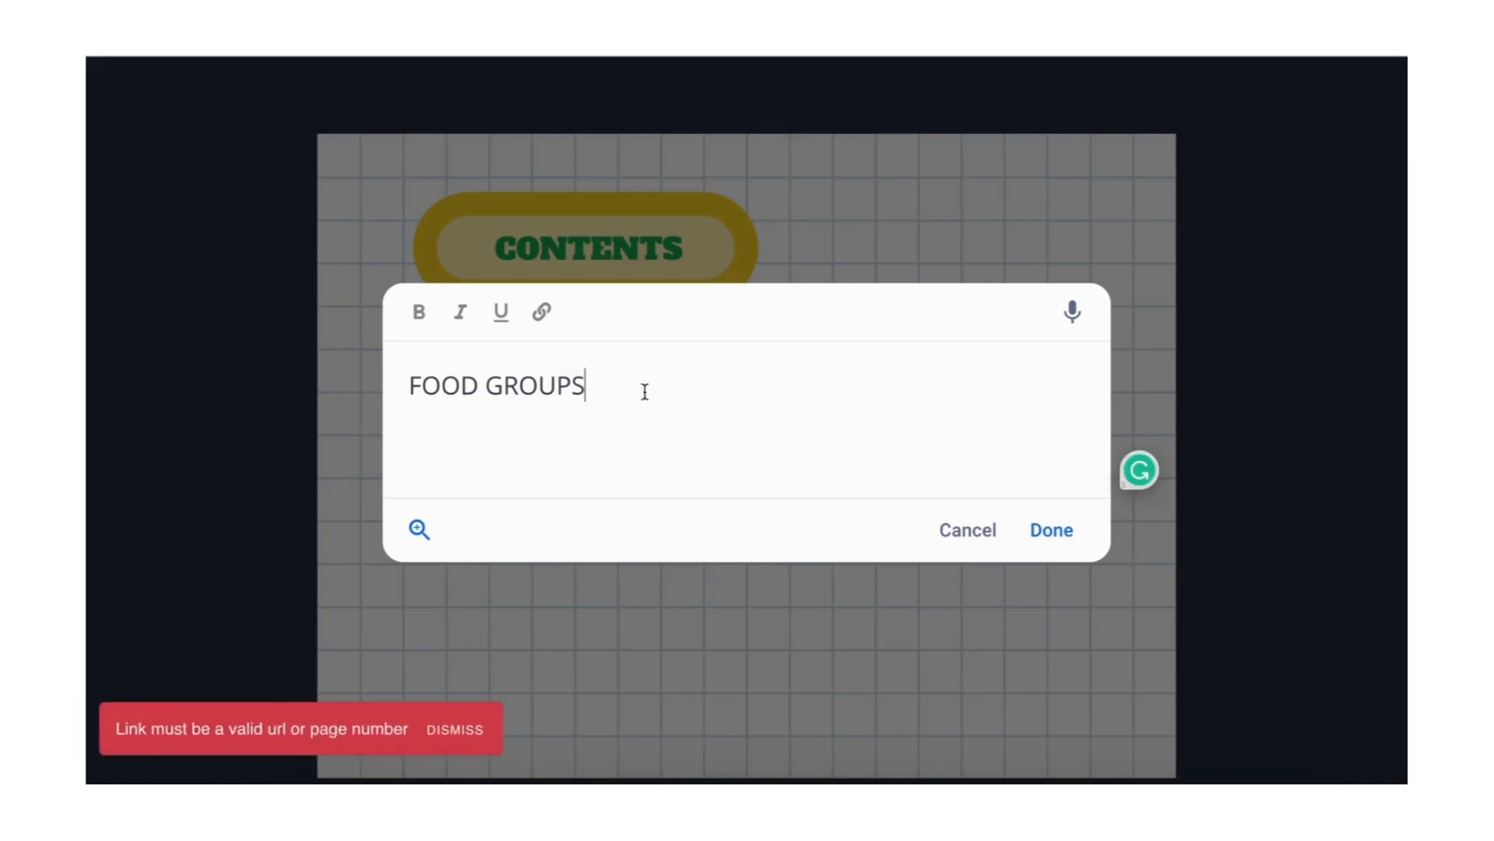
Step: Insert a link to page 3 after FOOD GROUPS in the contents entry
click(542, 316)
text(3)
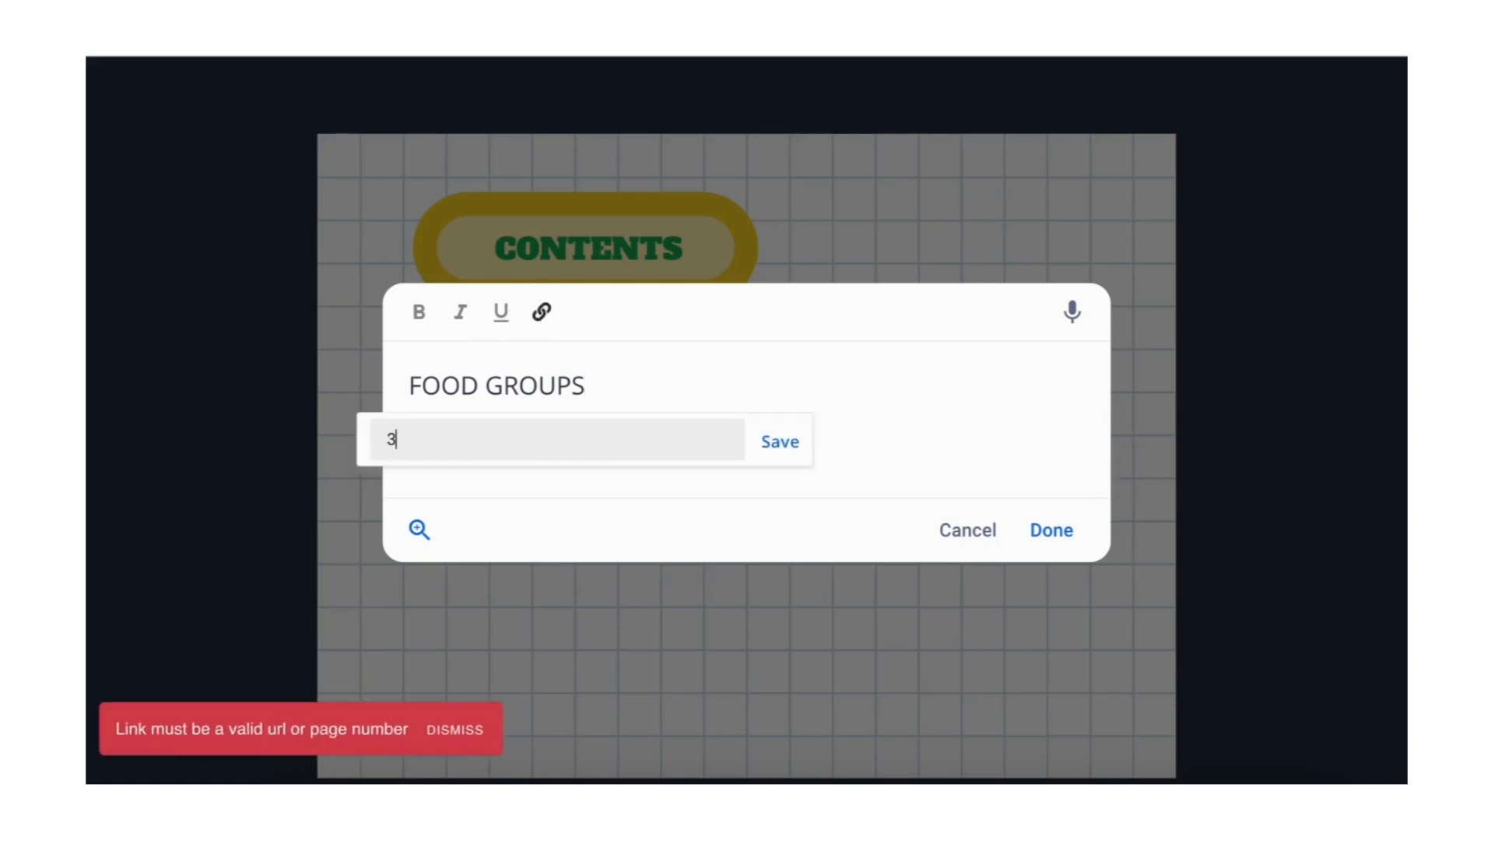
click(788, 445)
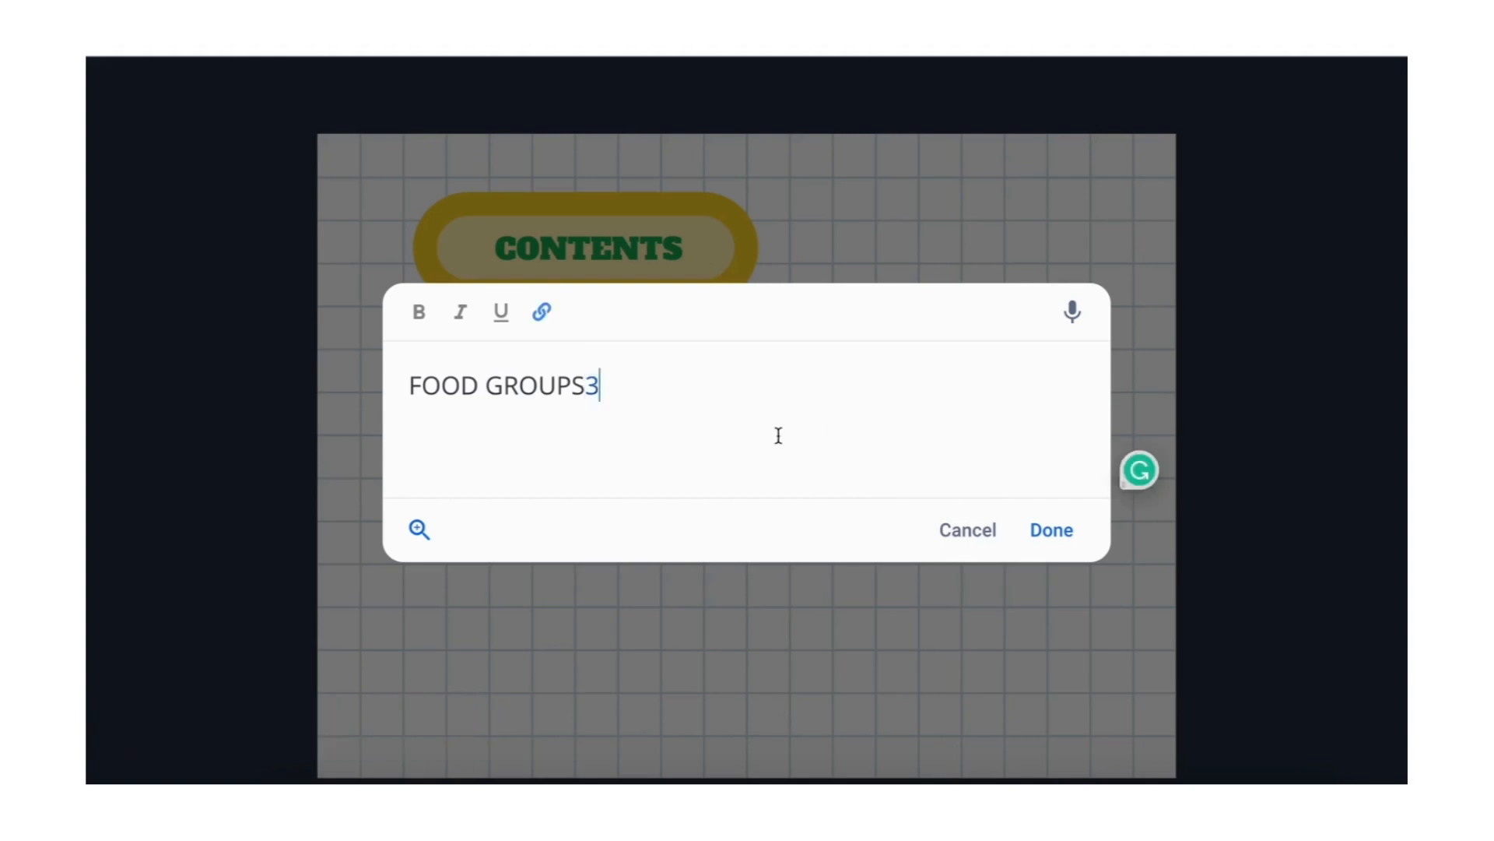
click(1050, 531)
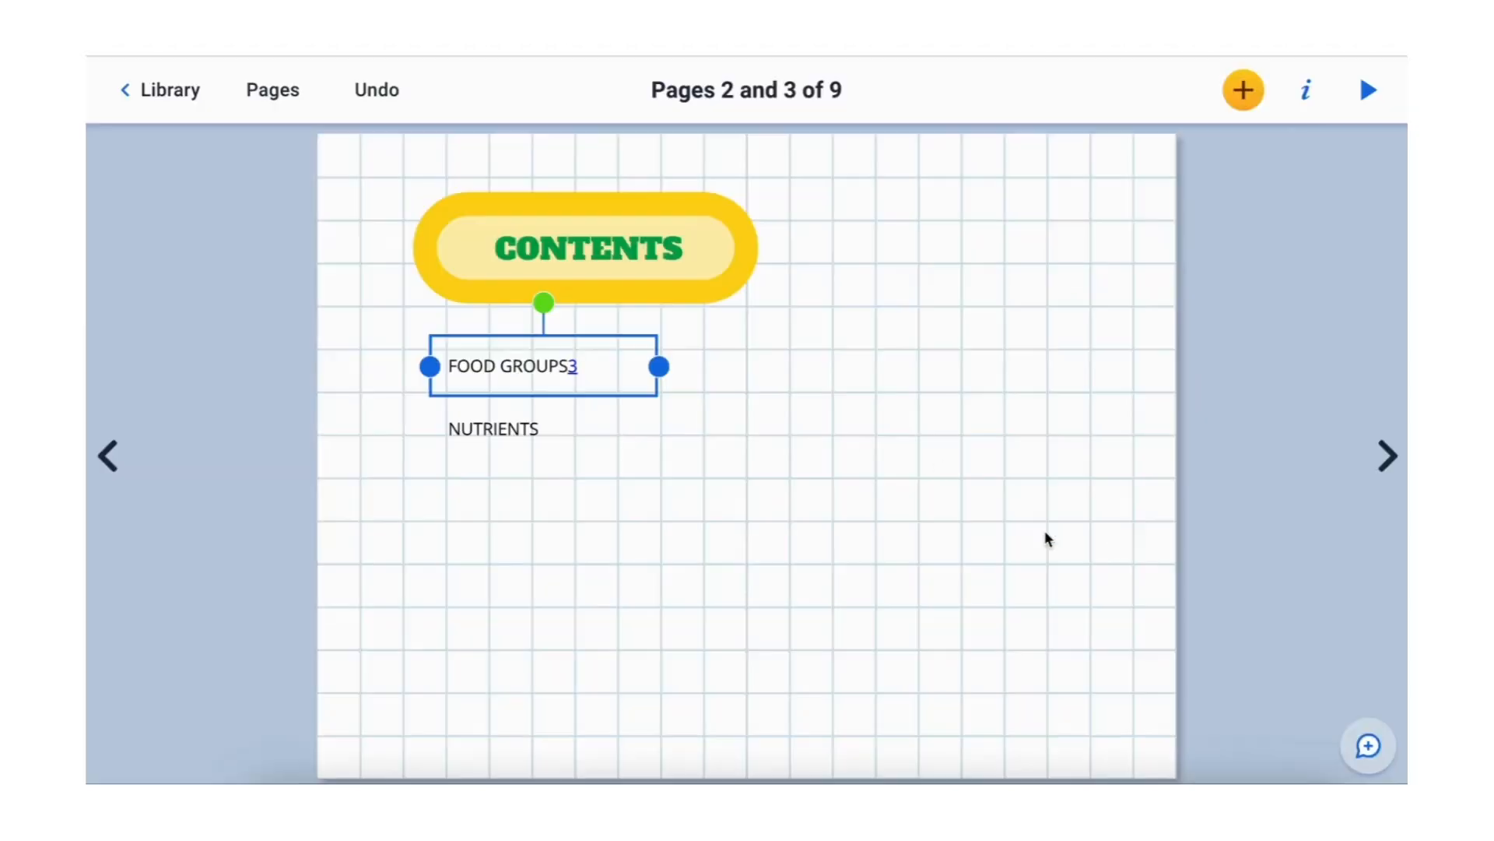
Step: Add wide spacing between FOOD GROUPS and its page link, and widen the text box to keep both on one line
double_click(549, 371)
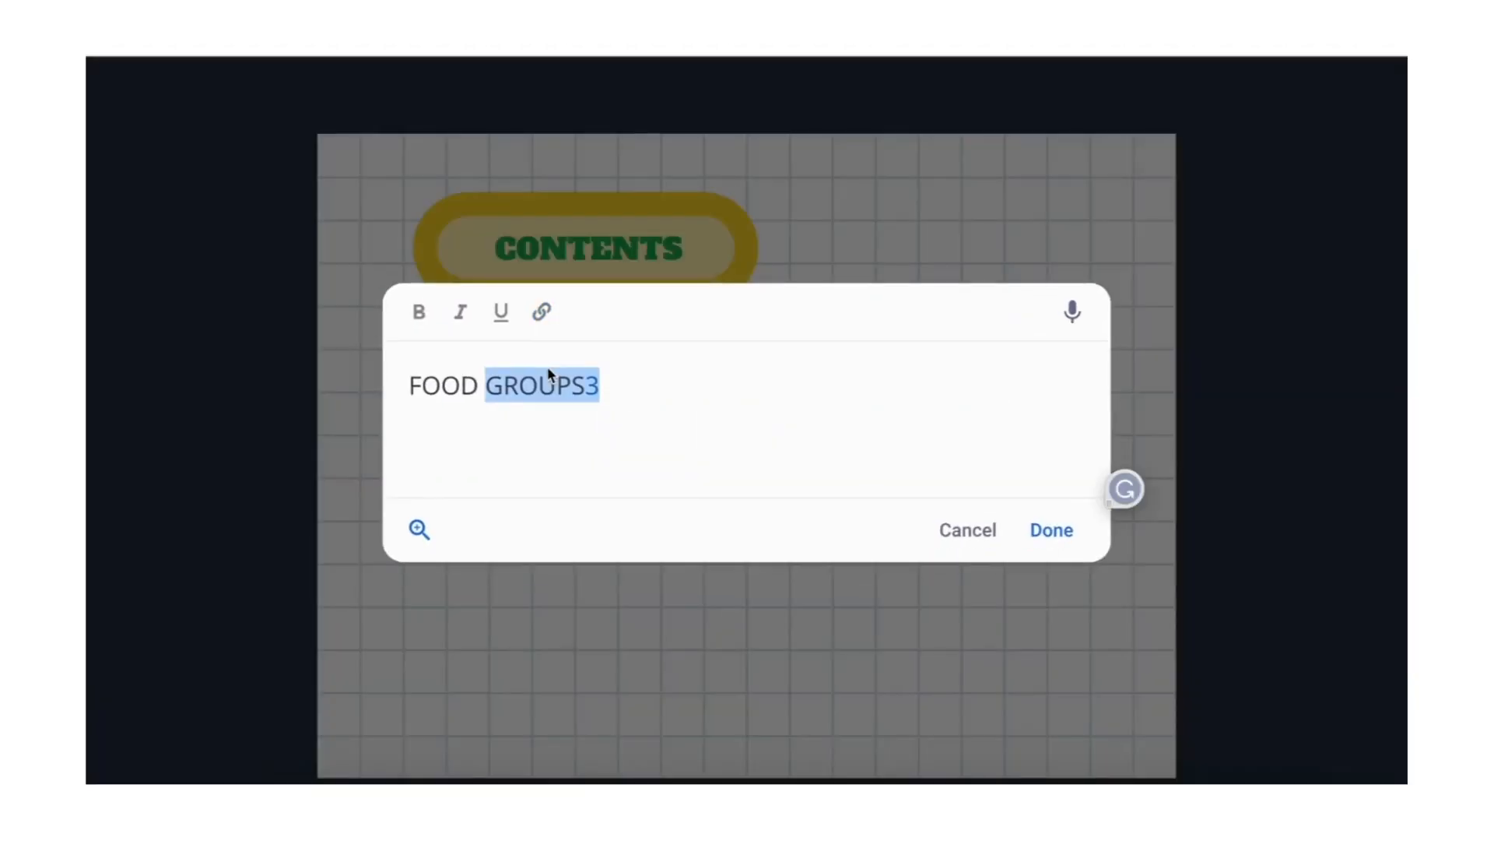
click(570, 382)
key(Right)
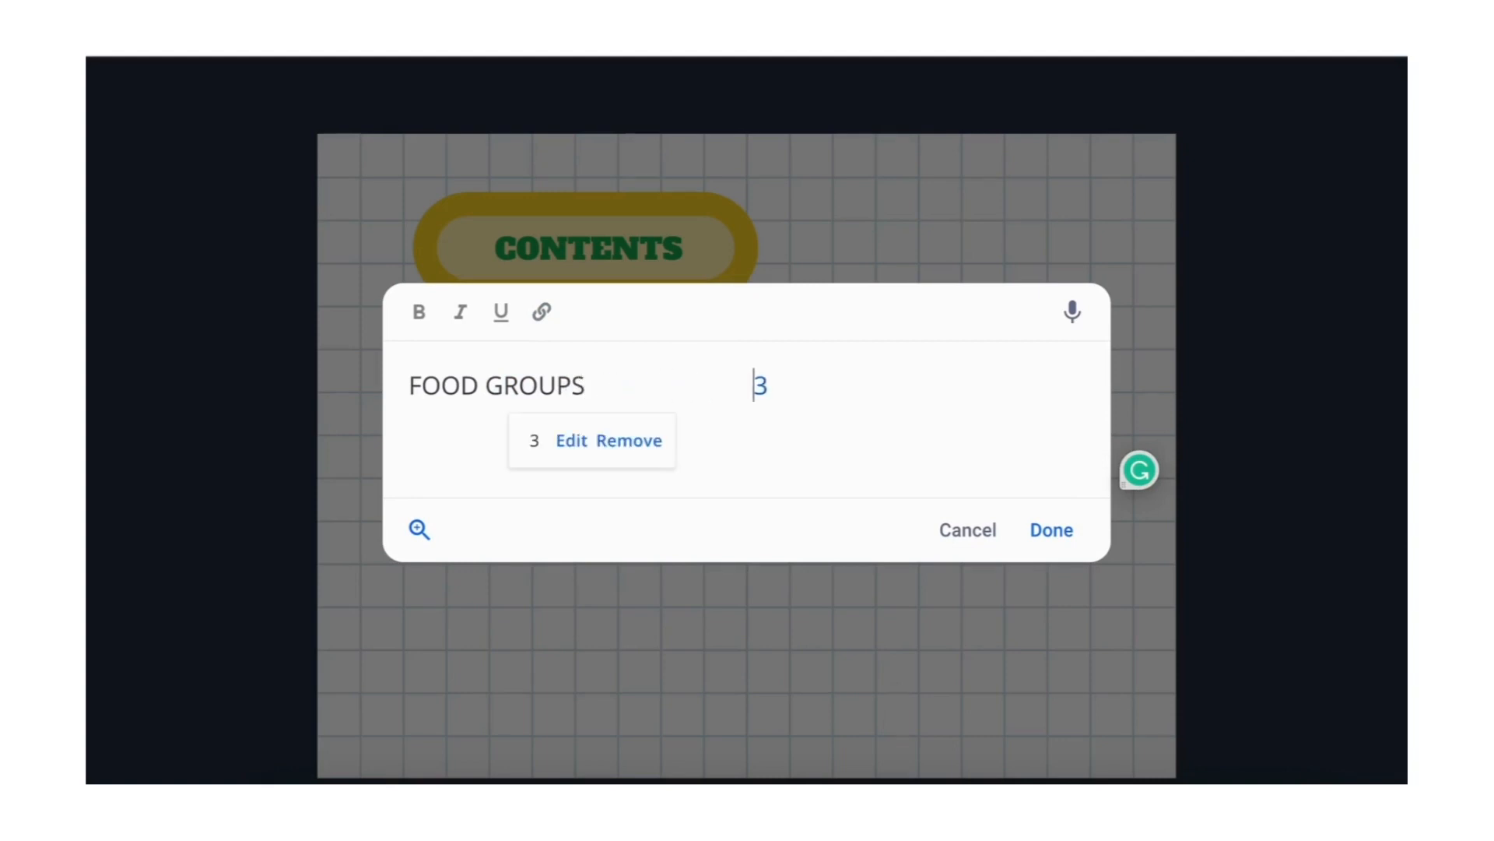
click(1051, 546)
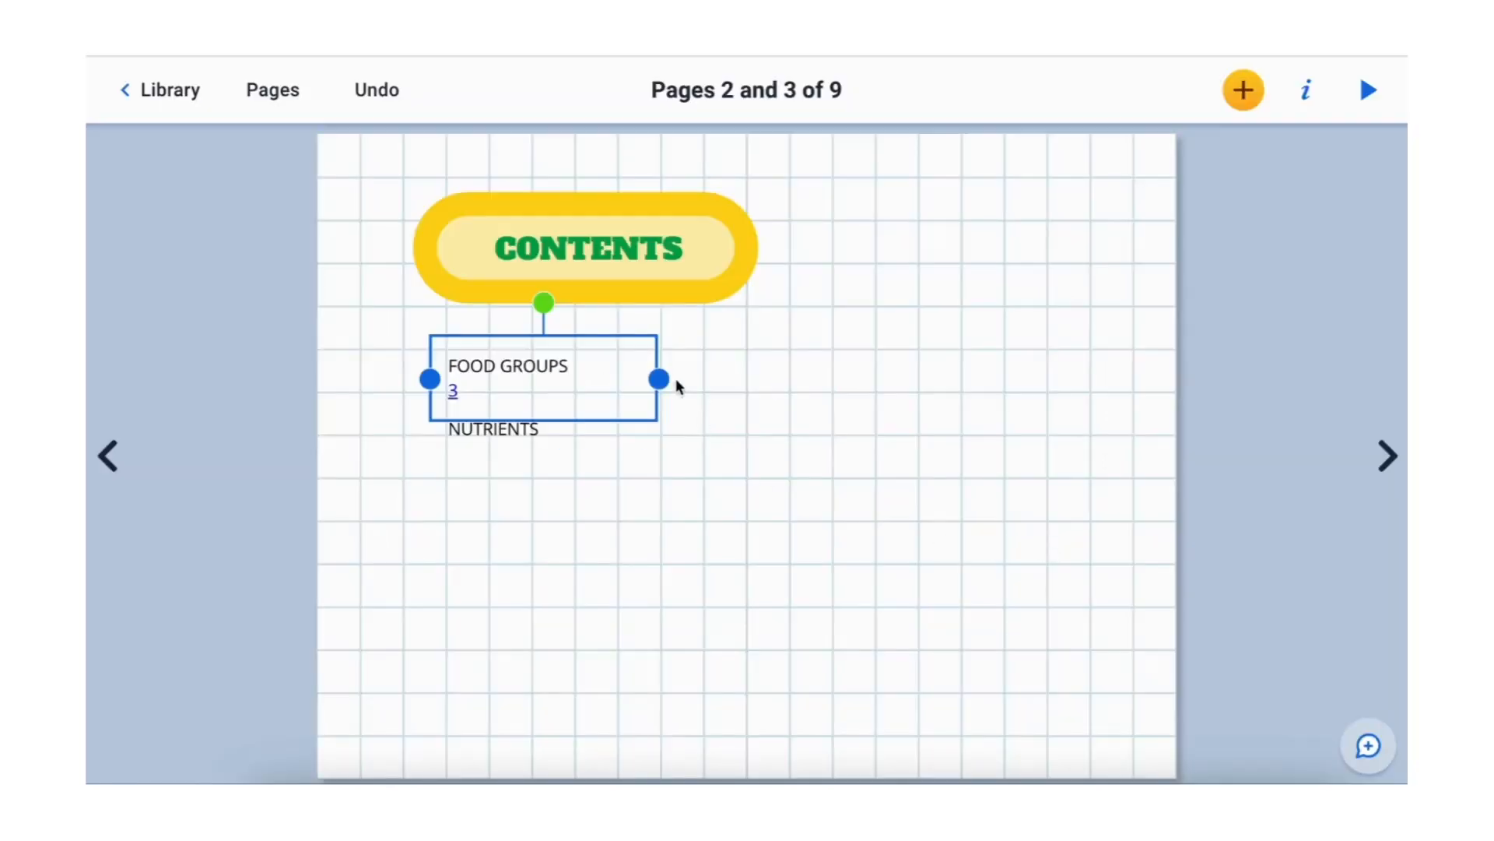
drag(661, 379, 921, 364)
click(882, 450)
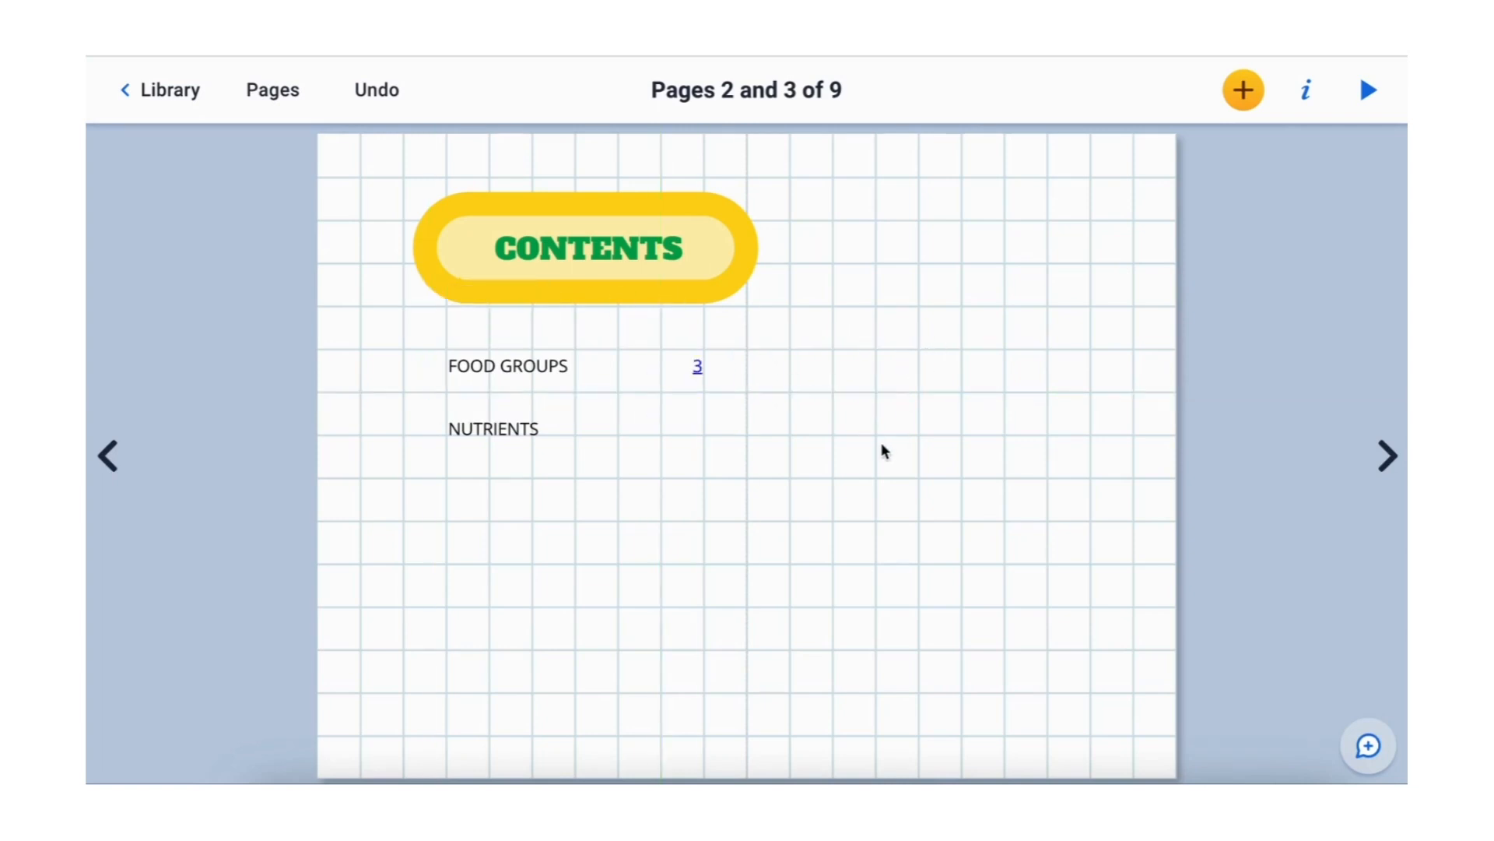
Step: Insert a link to page 5 after NUTRIENTS in the contents entry
double_click(529, 429)
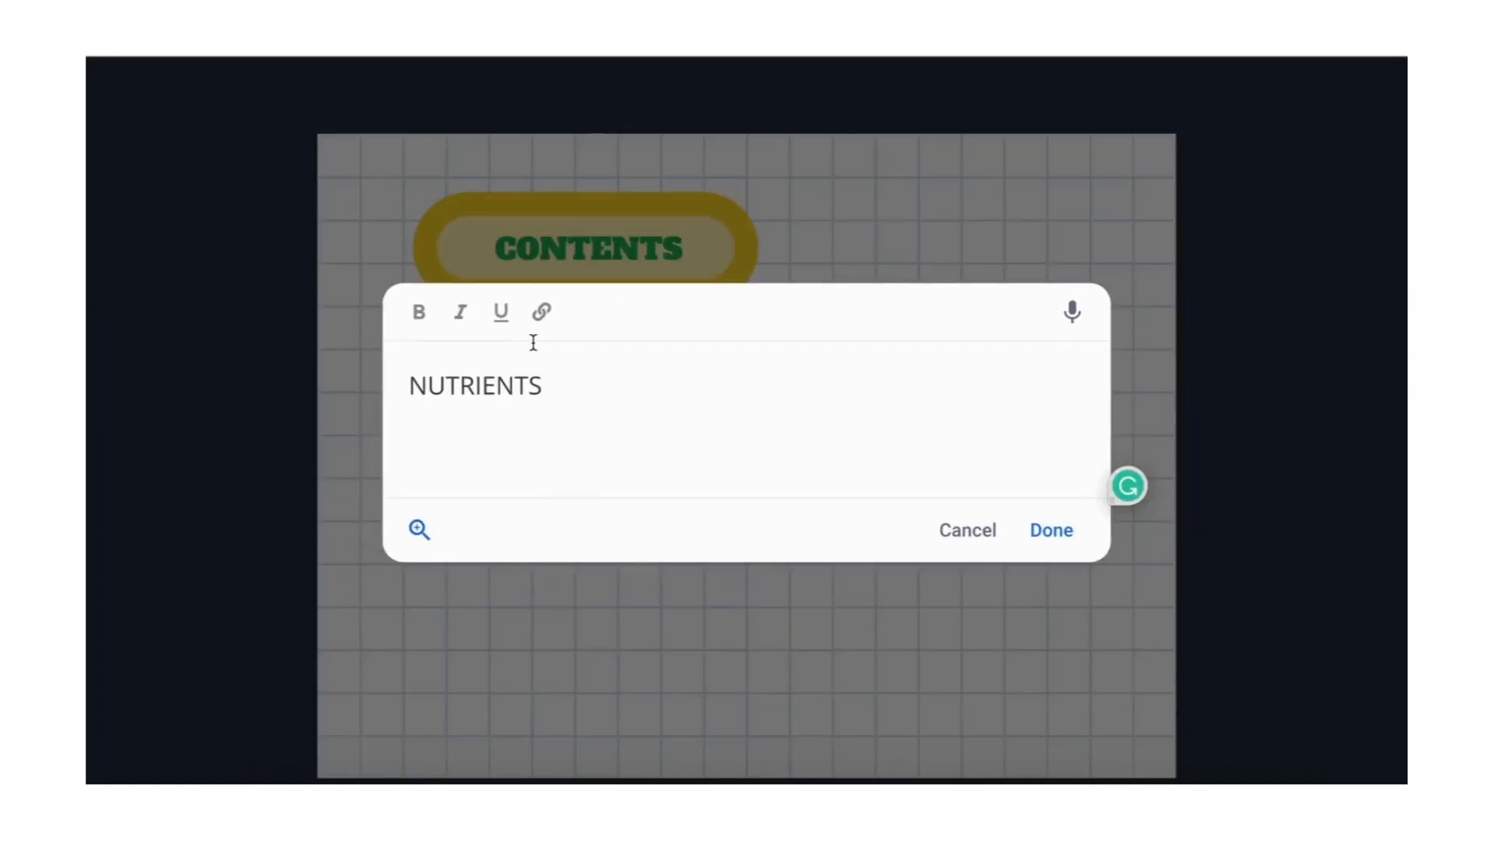
click(542, 316)
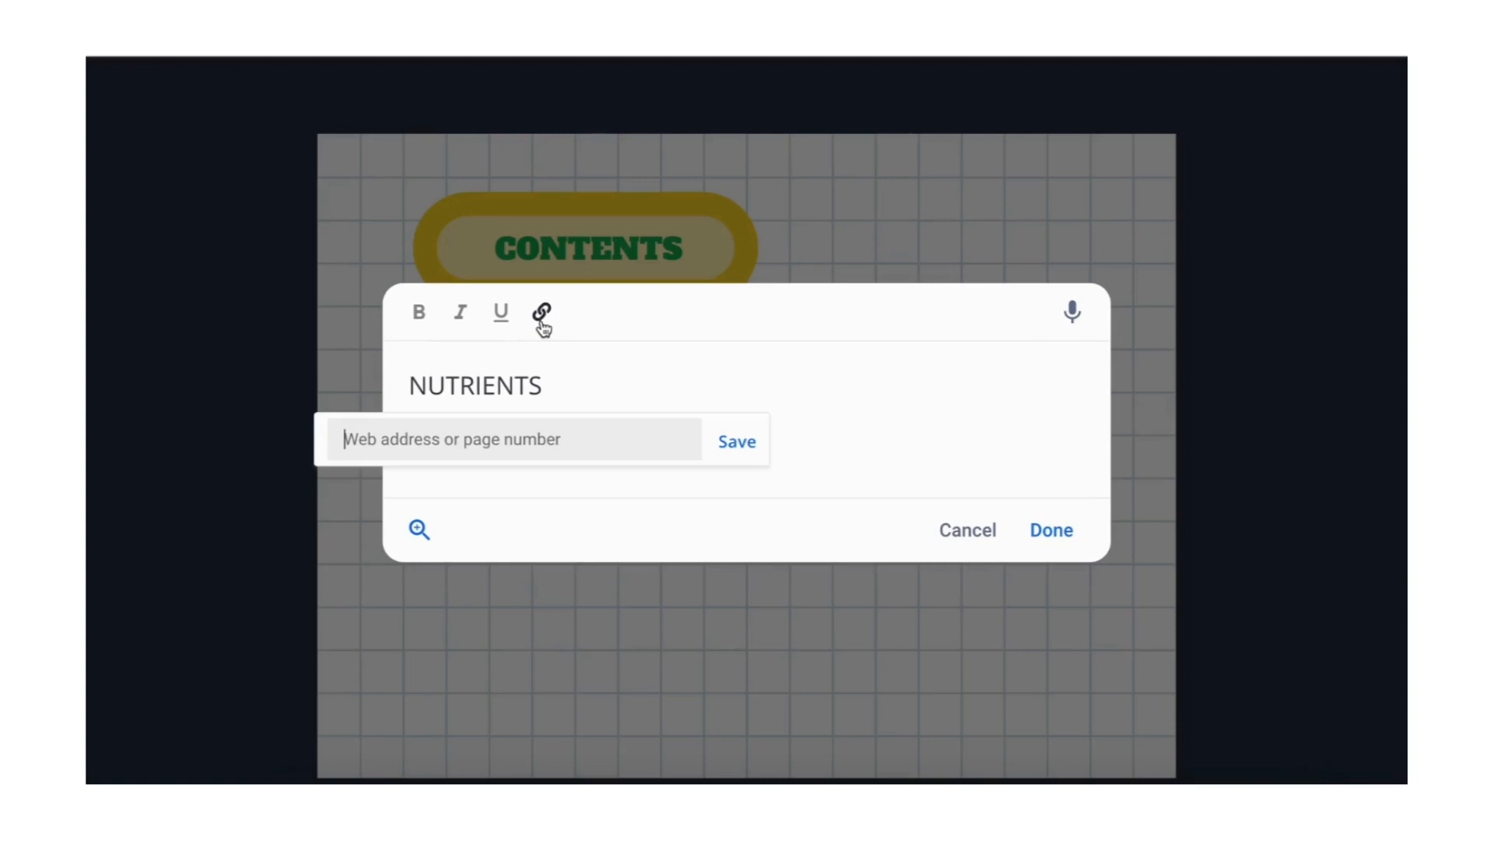
text(5)
click(737, 441)
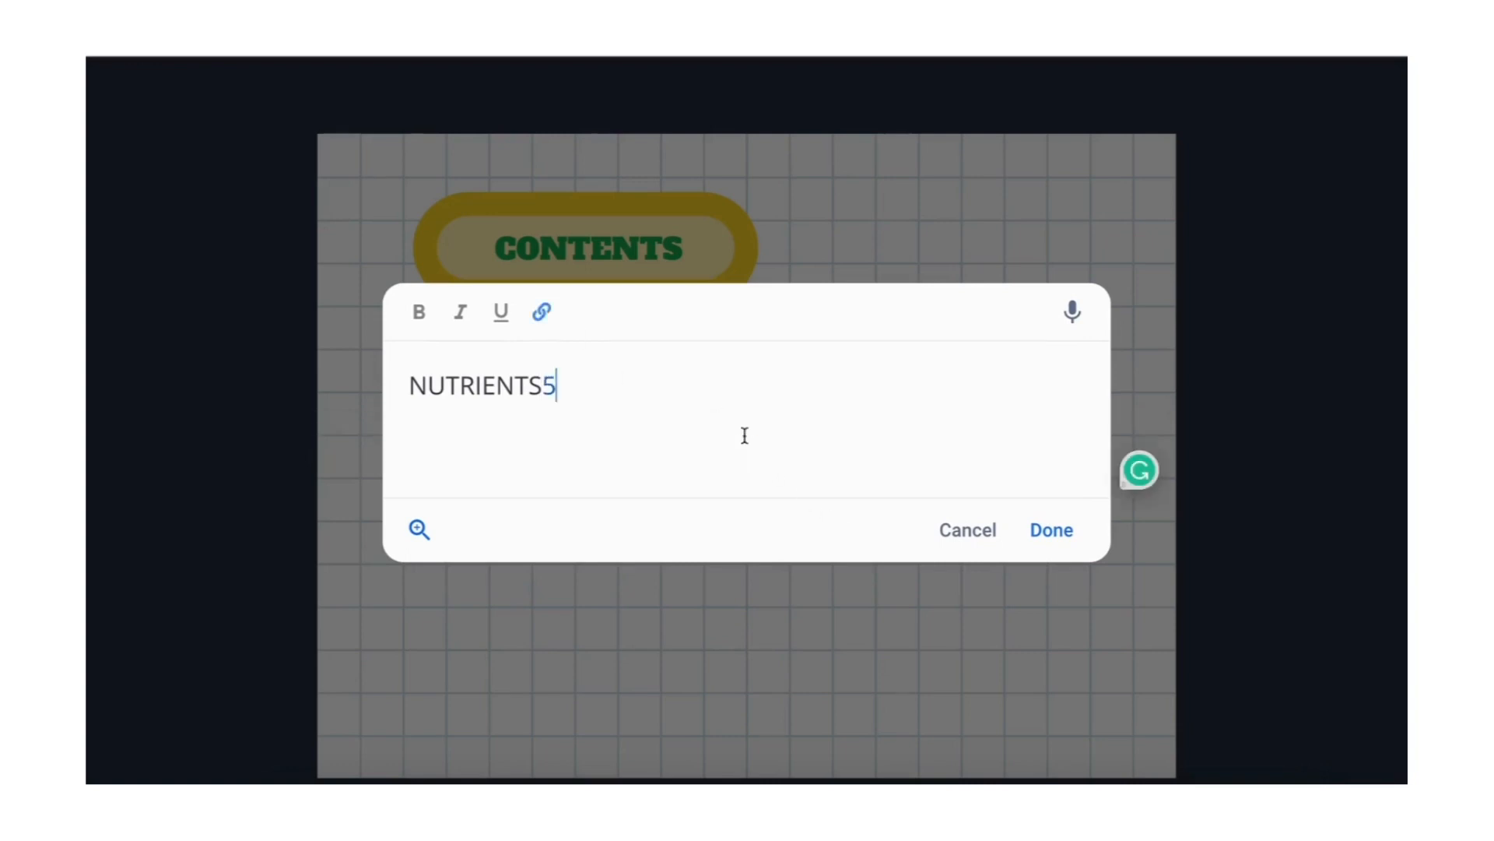
Step: Add wide spacing between NUTRIENTS and its page link, and widen the text box to keep both on one line
click(548, 387)
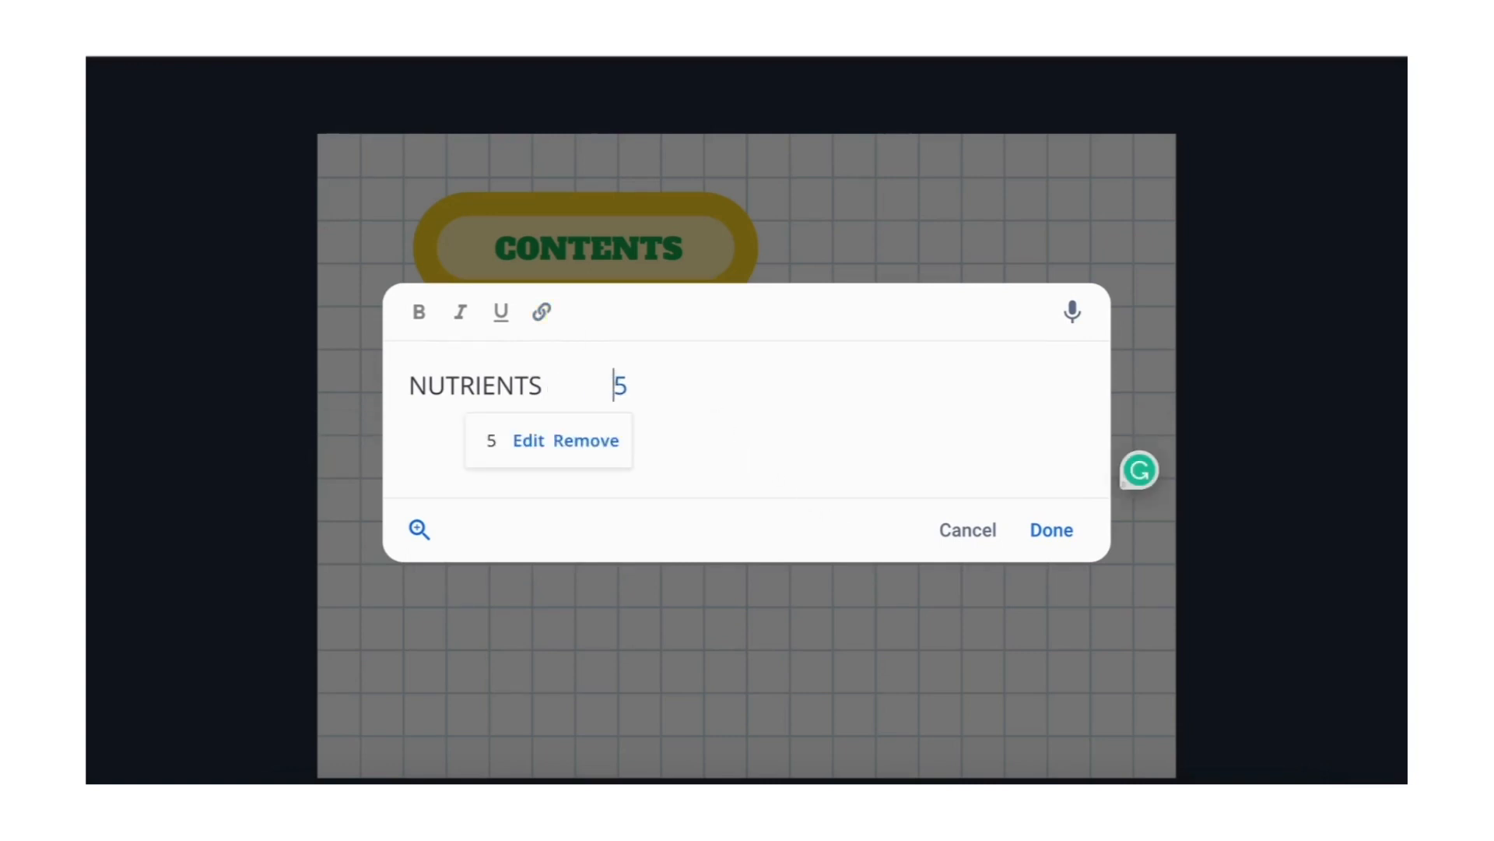
click(1051, 537)
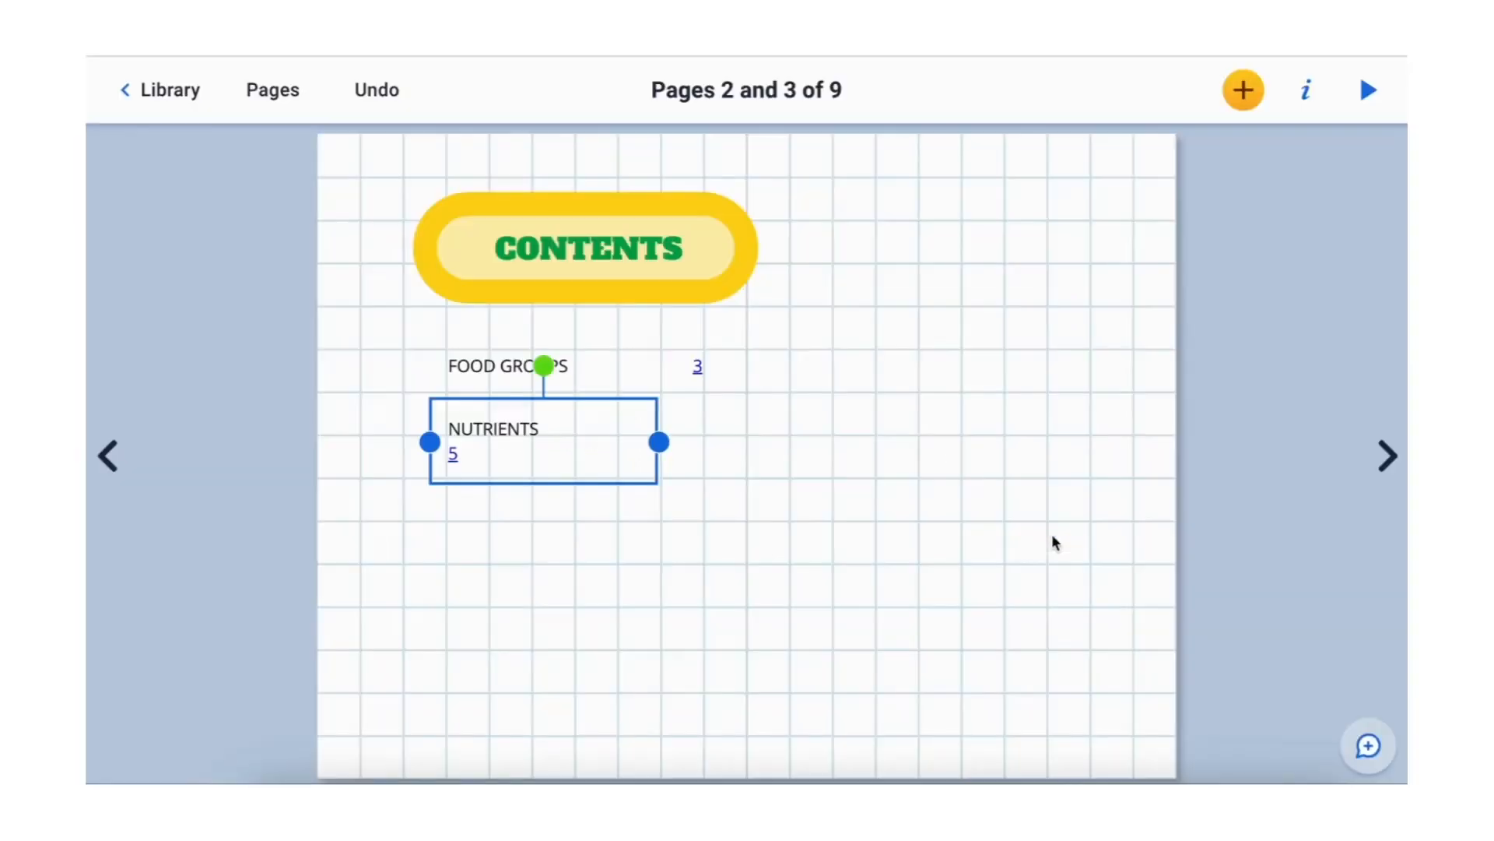
drag(658, 441, 763, 441)
click(751, 544)
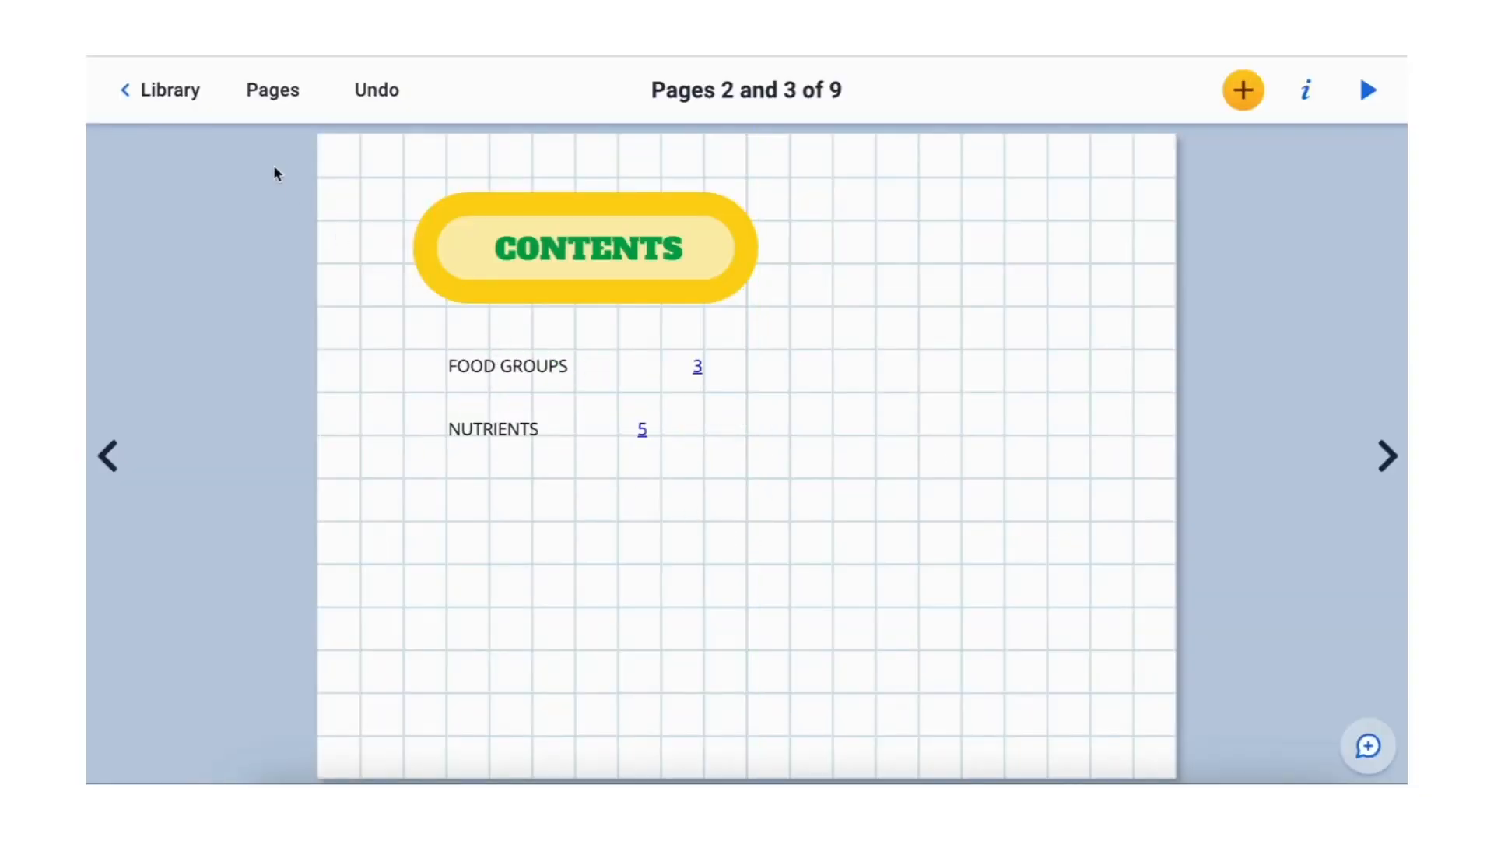
Step: Check the page numbering in the page overview, remove the link 3 from FOOD GROUPS and try to insert a link to page 4
click(270, 94)
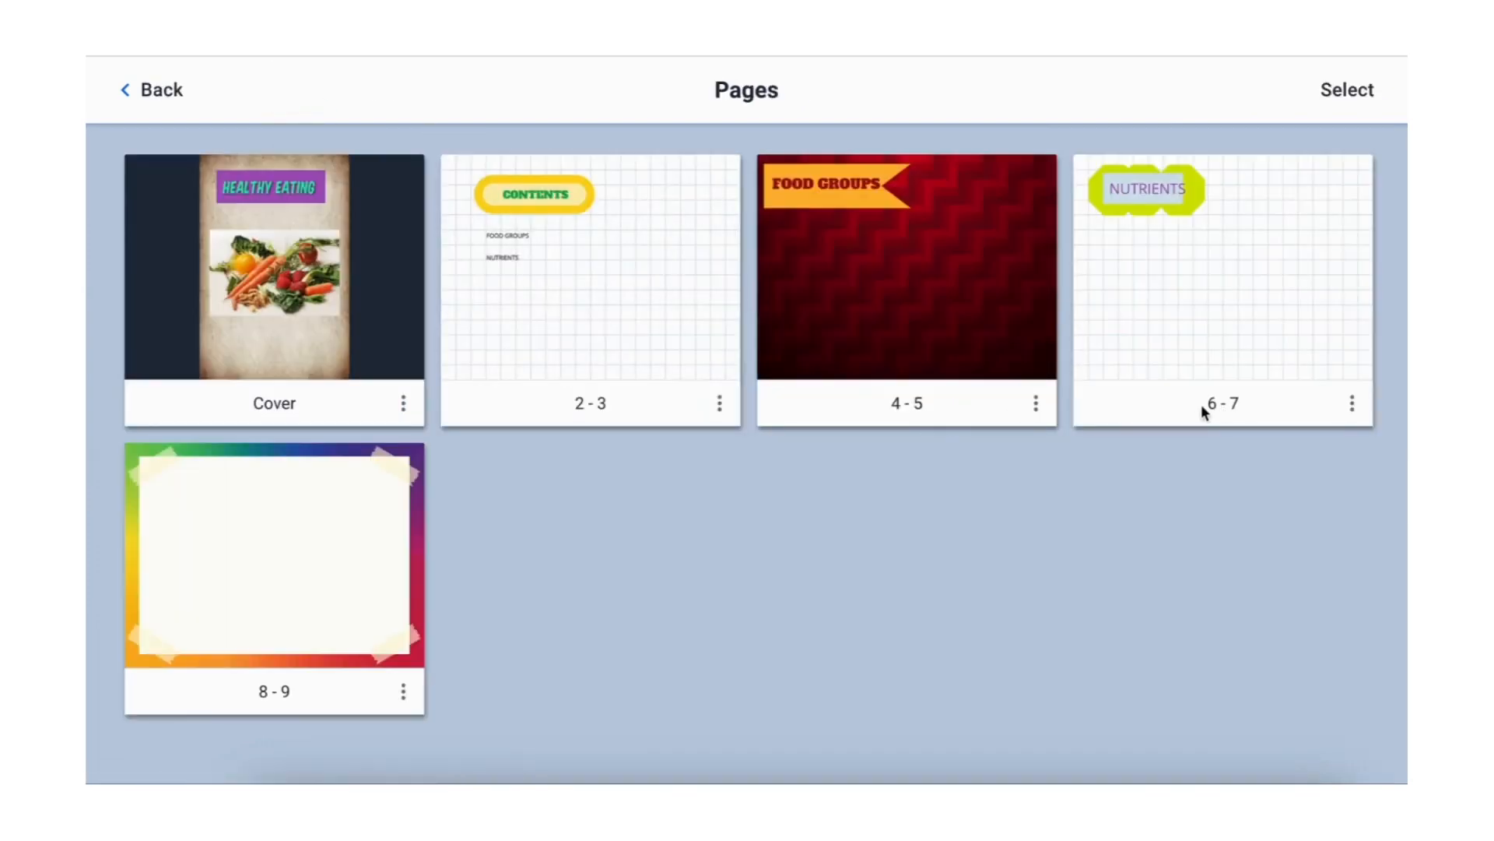
click(588, 300)
double_click(686, 373)
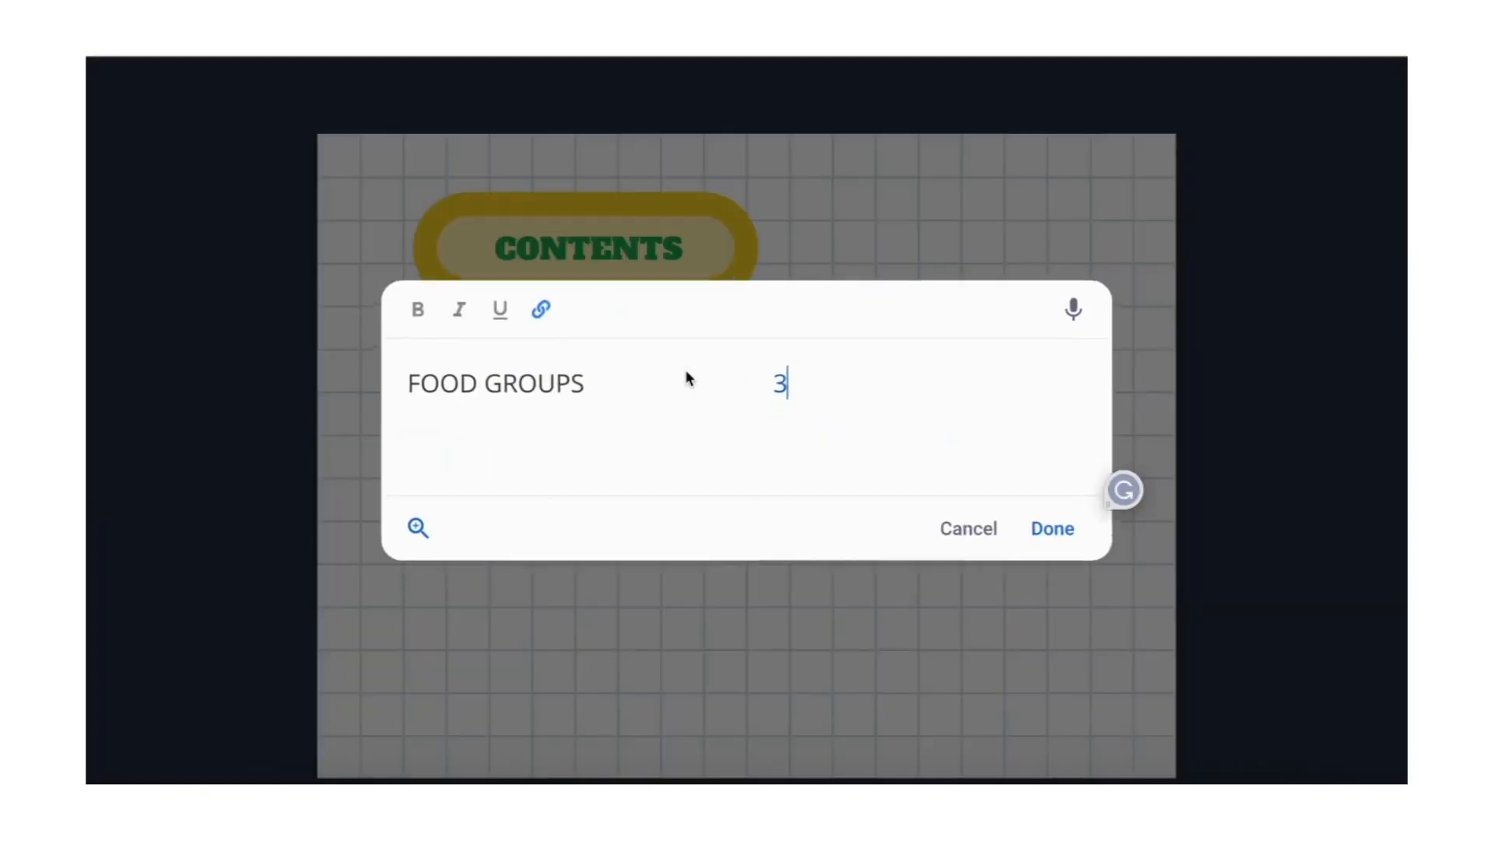
double_click(781, 390)
key(BackSpace)
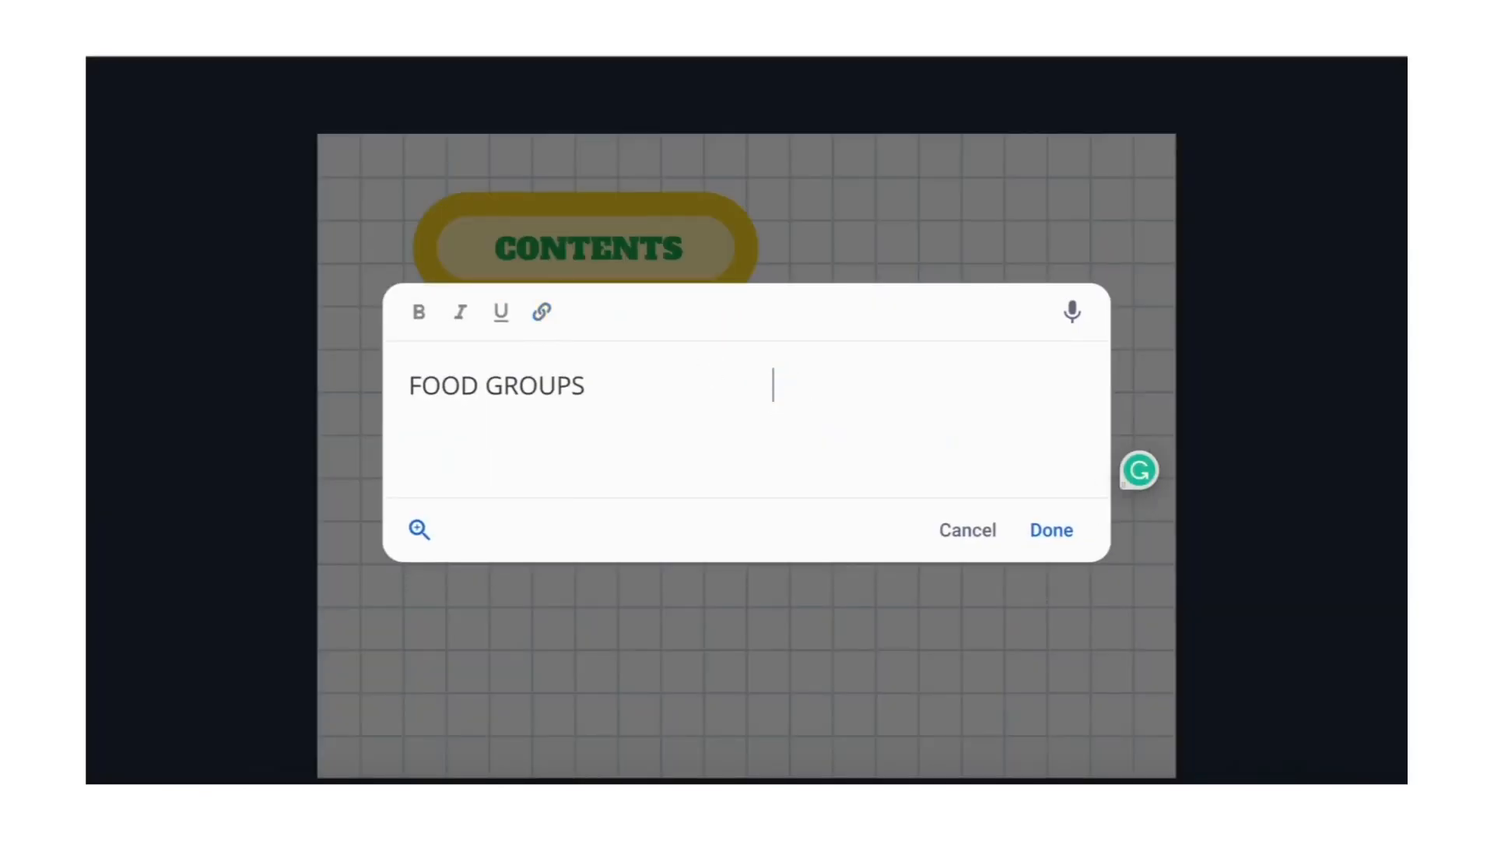
click(544, 314)
text(4)
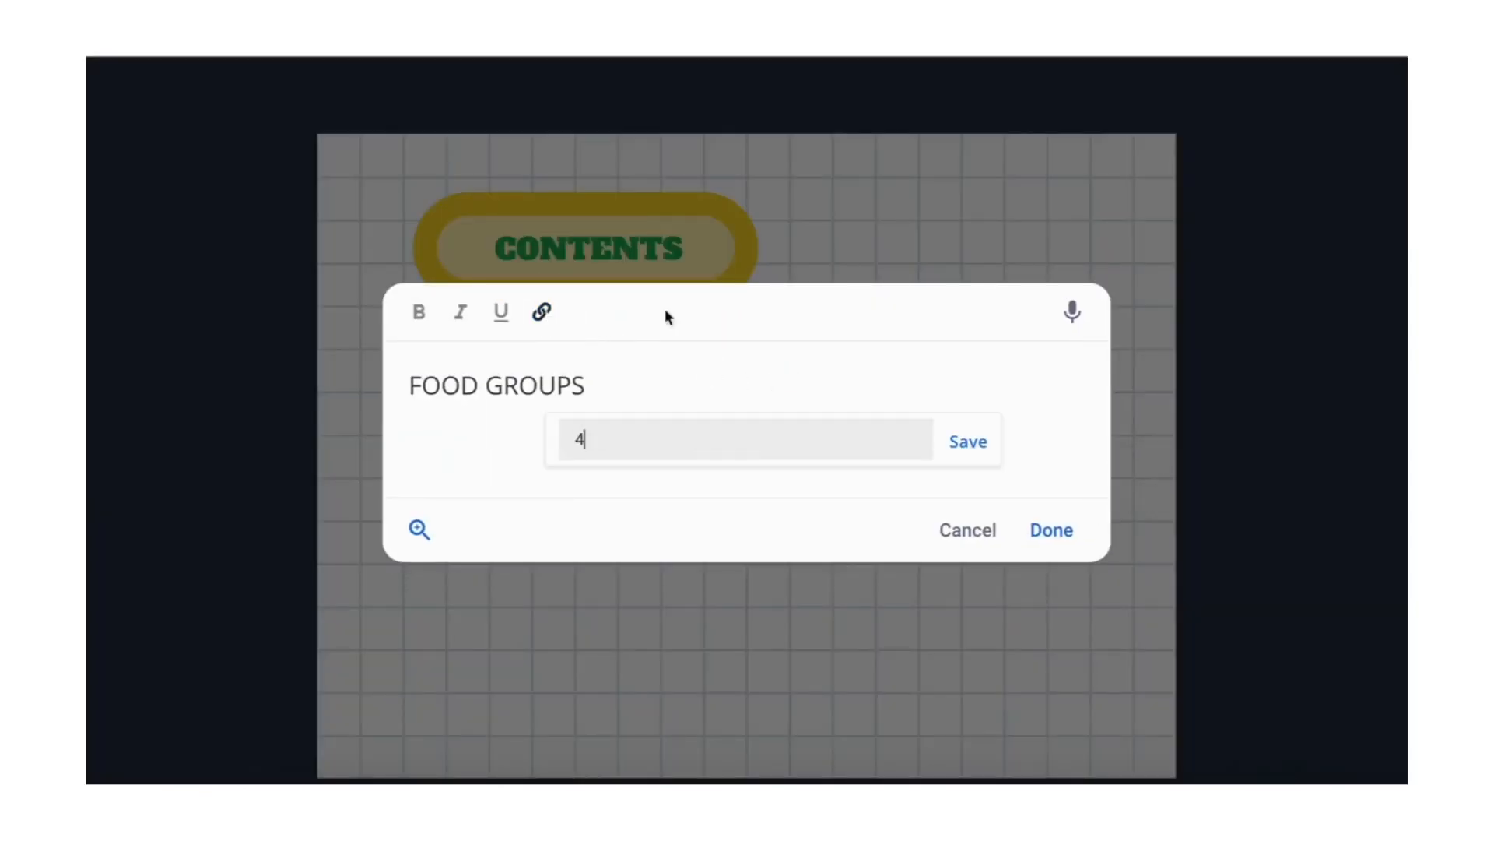
click(1047, 529)
Step: Change the page number of the link in the NUTRIENTS contents entry to 6
double_click(566, 424)
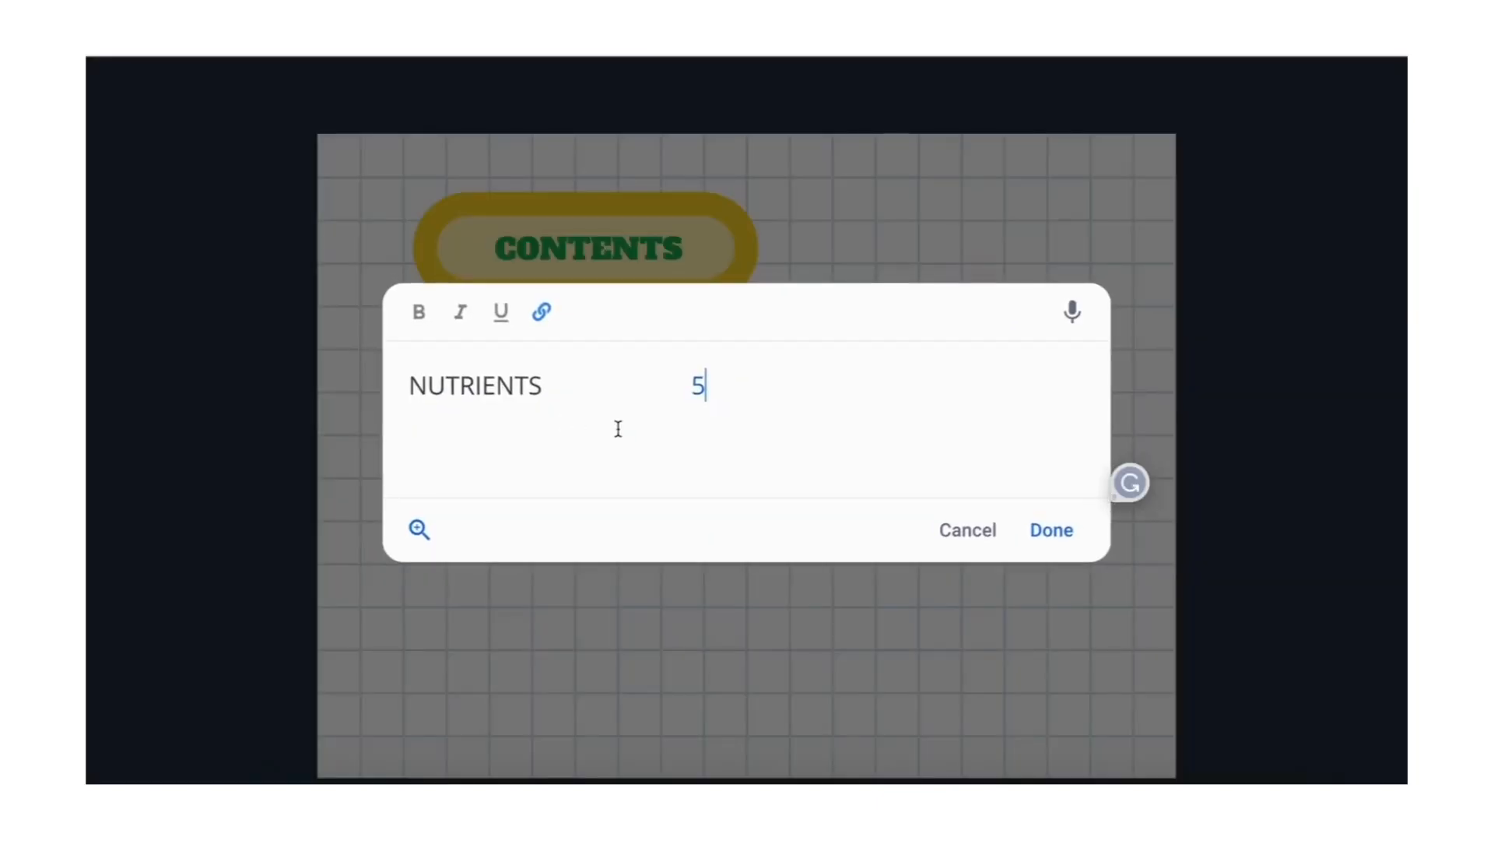
double_click(697, 389)
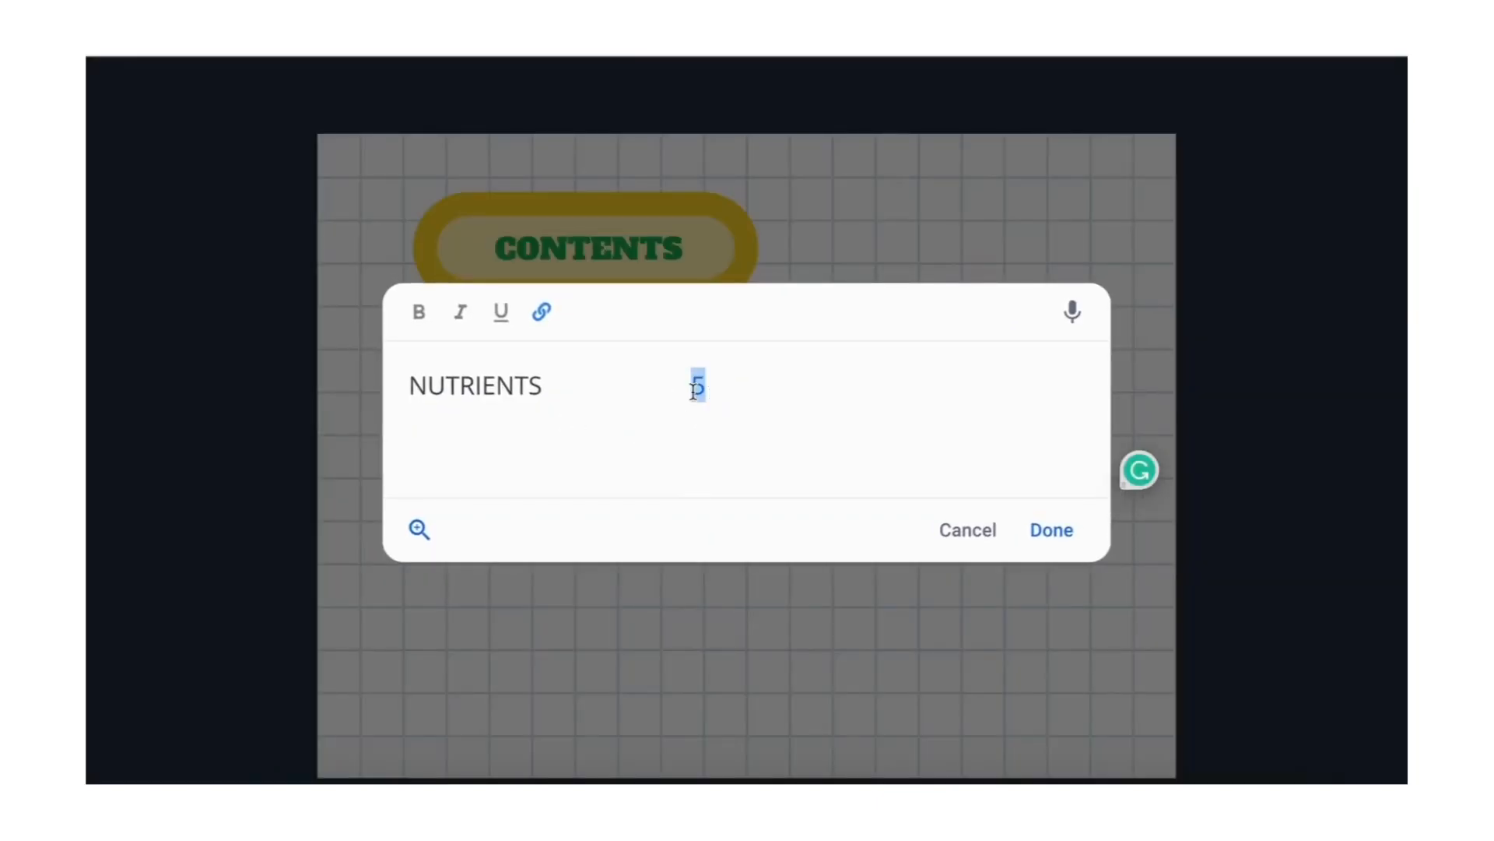
text(6)
click(1055, 532)
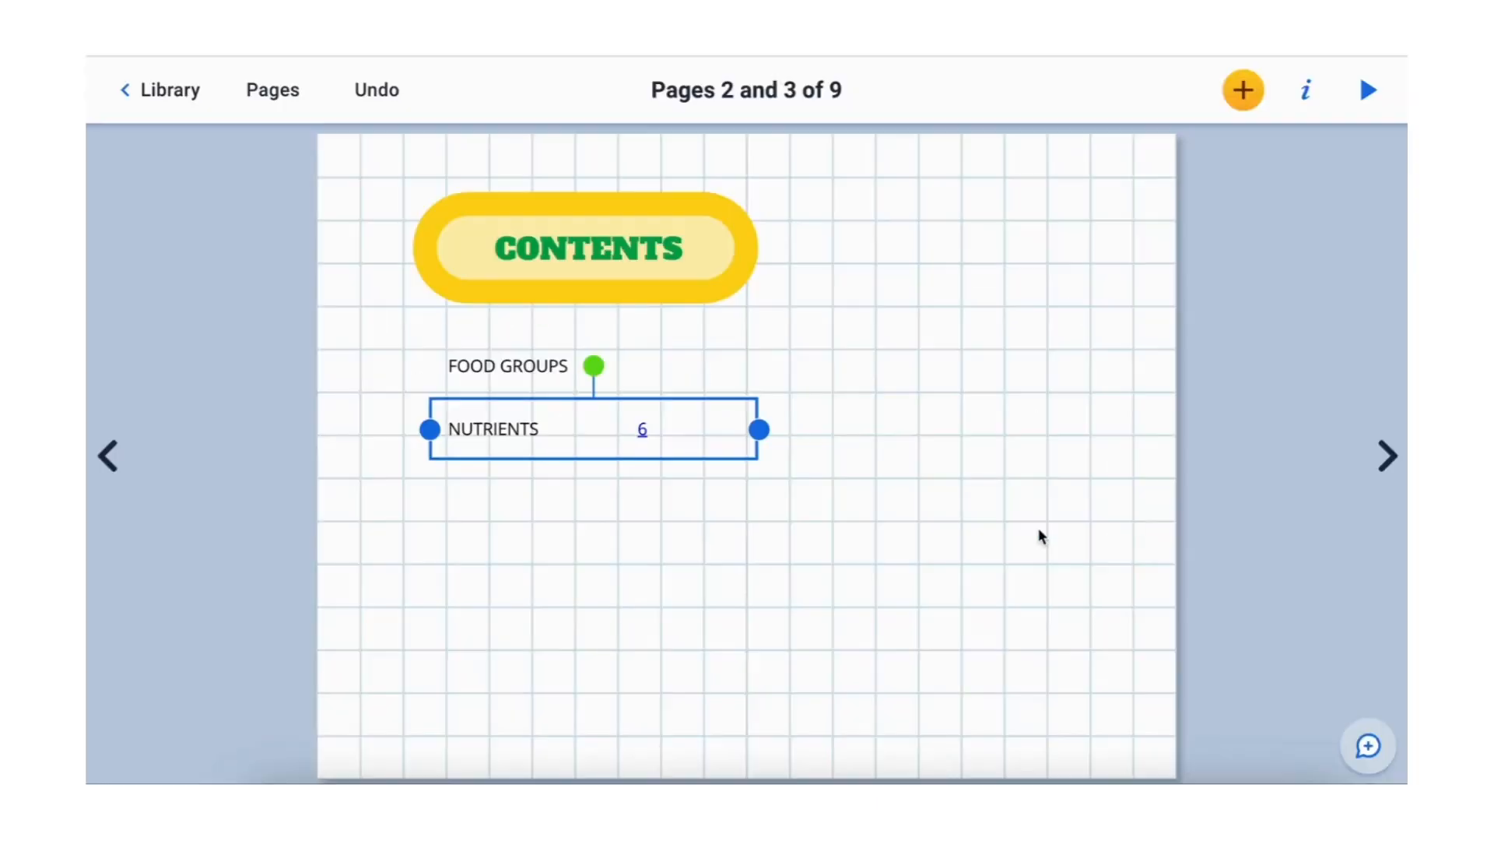
click(751, 379)
Step: Insert a link to page 4 after the spacing in the FOOD GROUPS contents entry
double_click(566, 385)
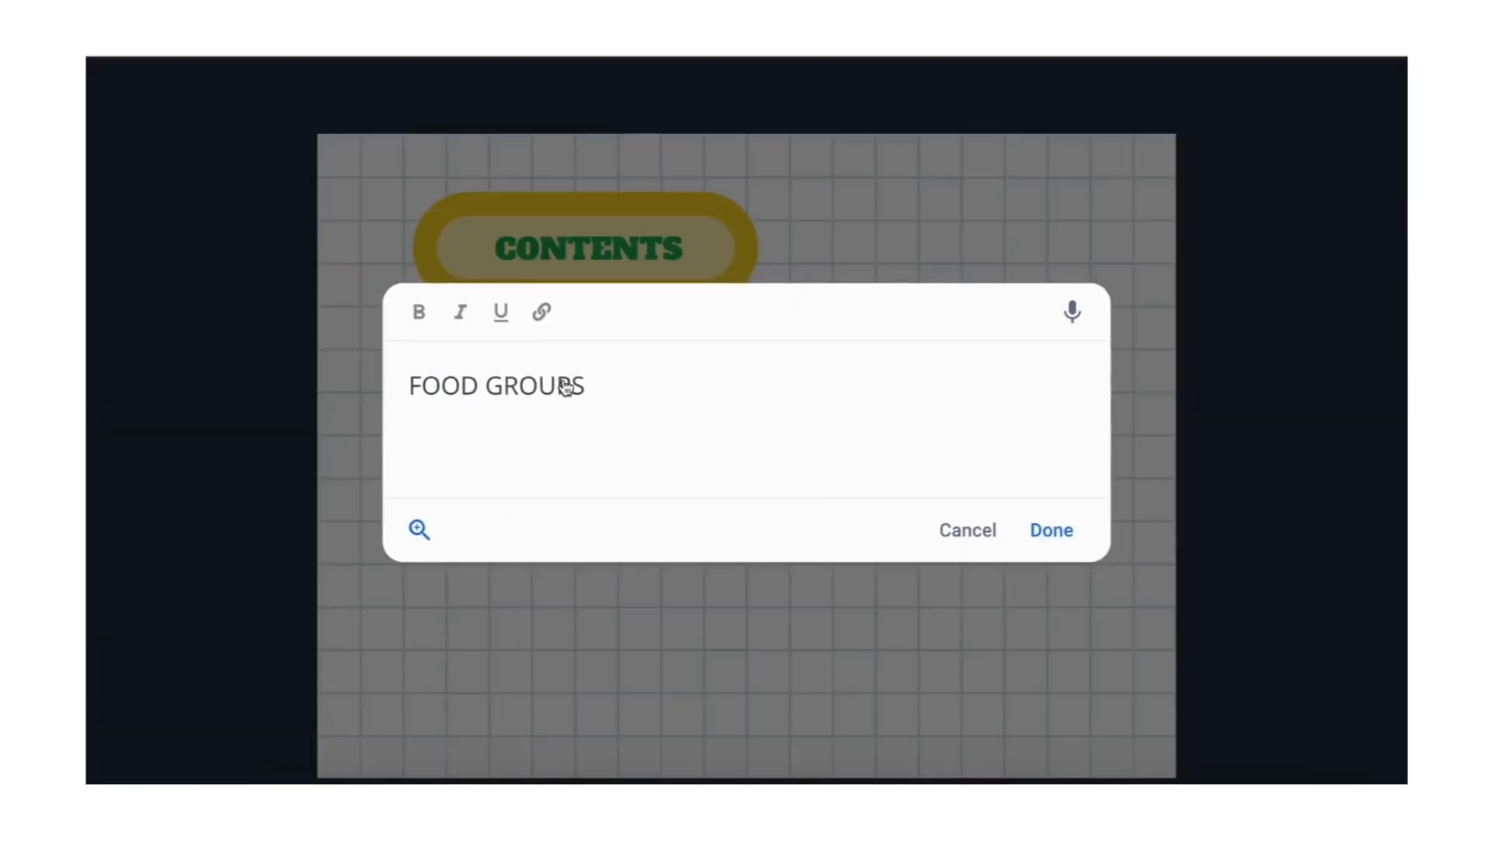
click(541, 313)
text(4)
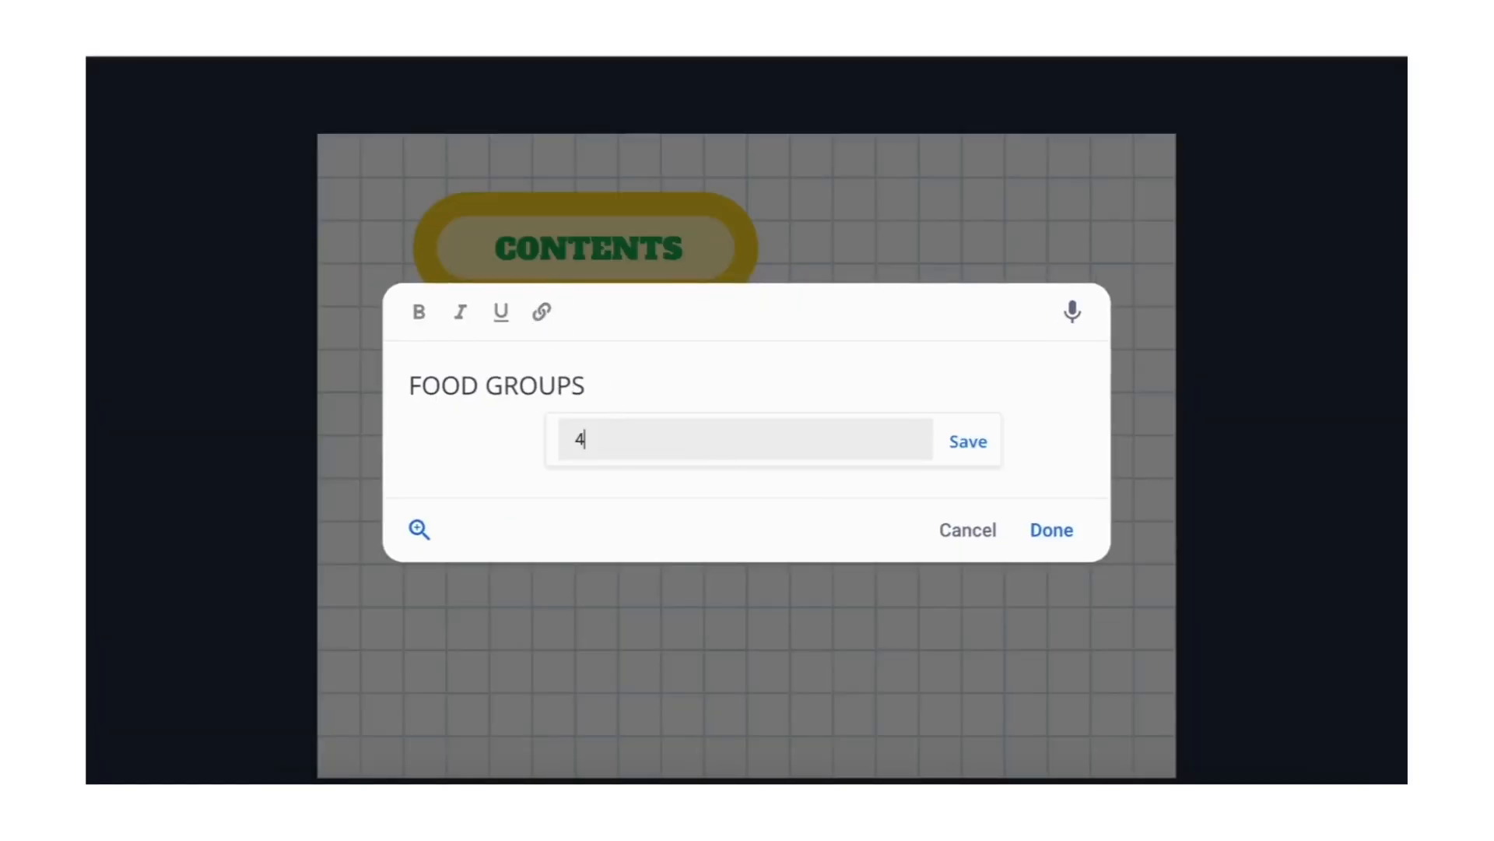
click(969, 442)
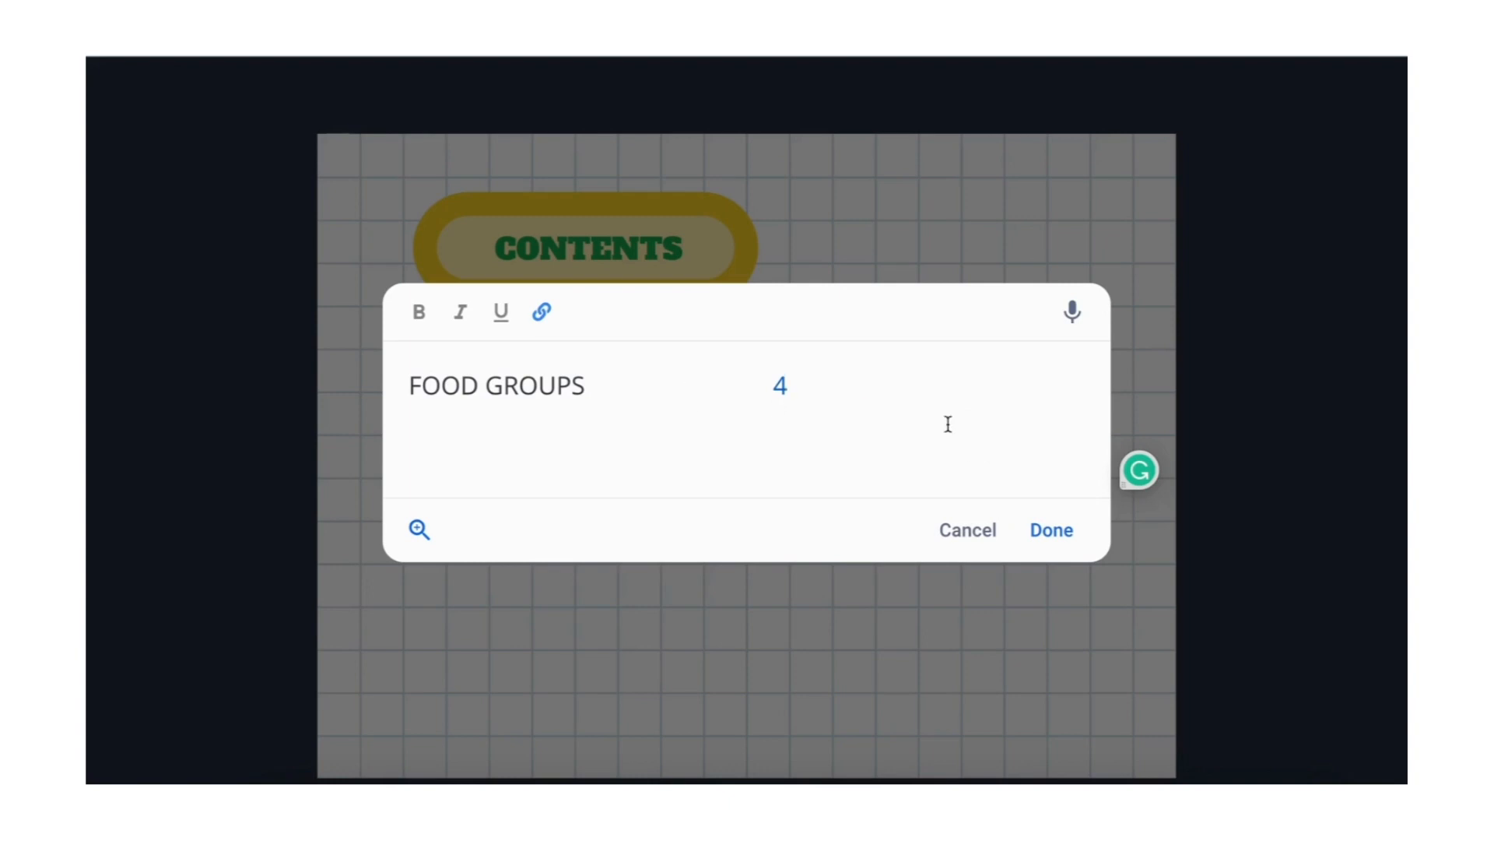
click(1051, 529)
click(996, 542)
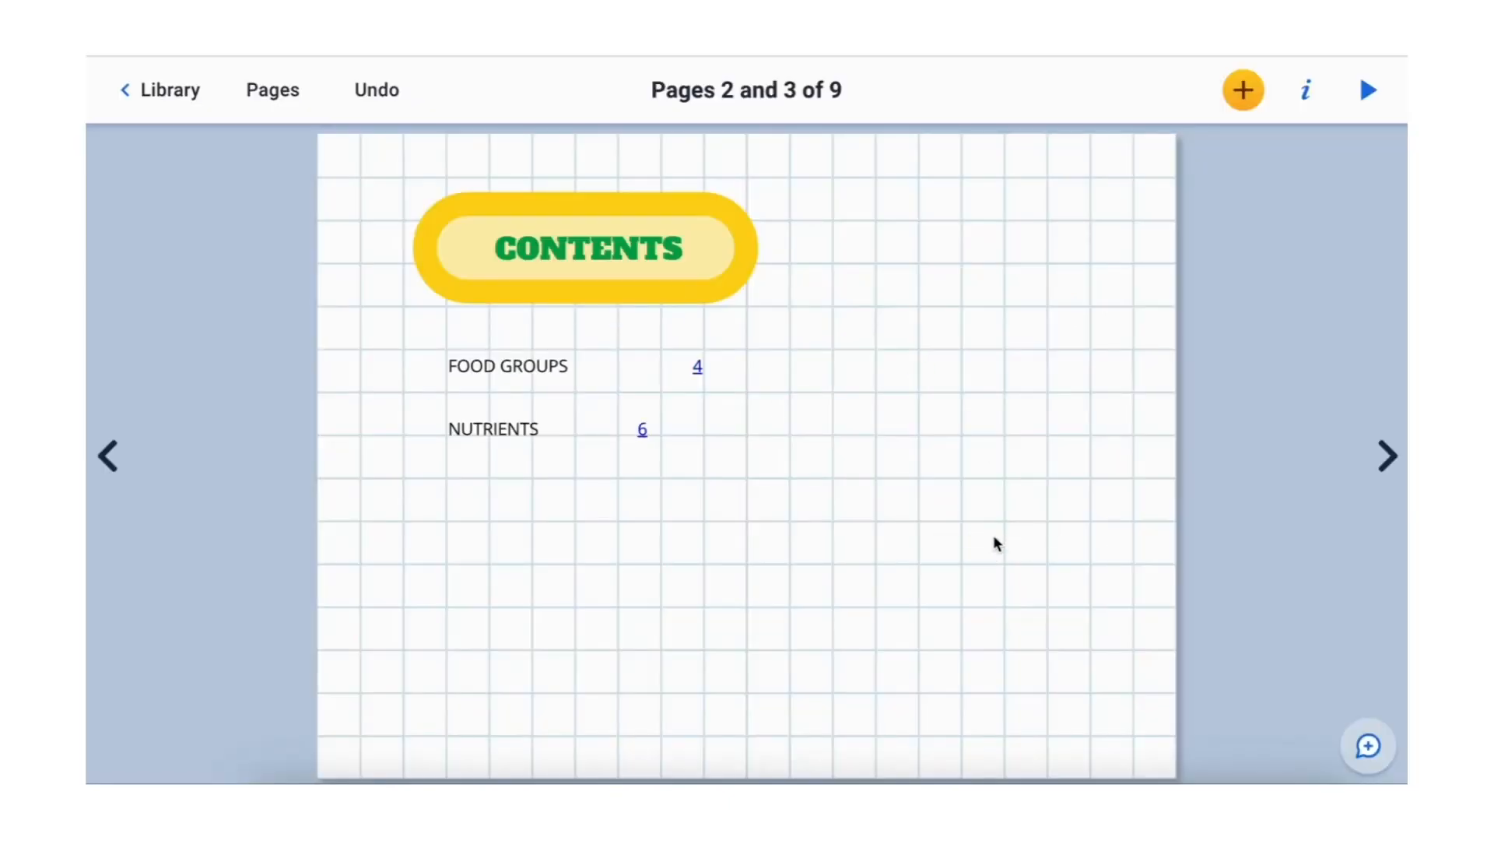
Step: Test the FOOD GROUPS contents link by opening its page, and look over the overview of all pages
click(702, 377)
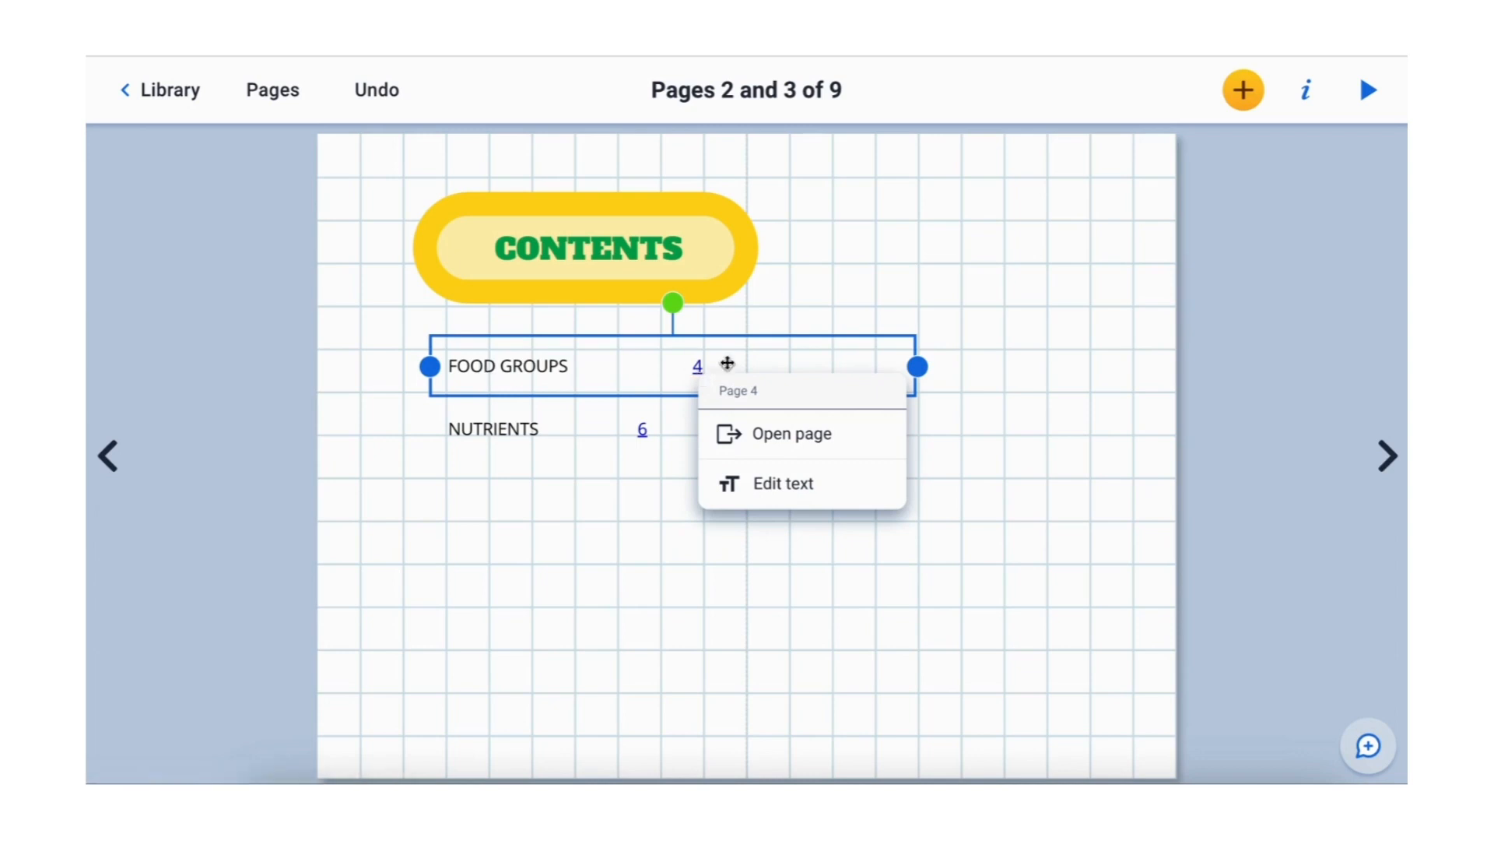
click(793, 440)
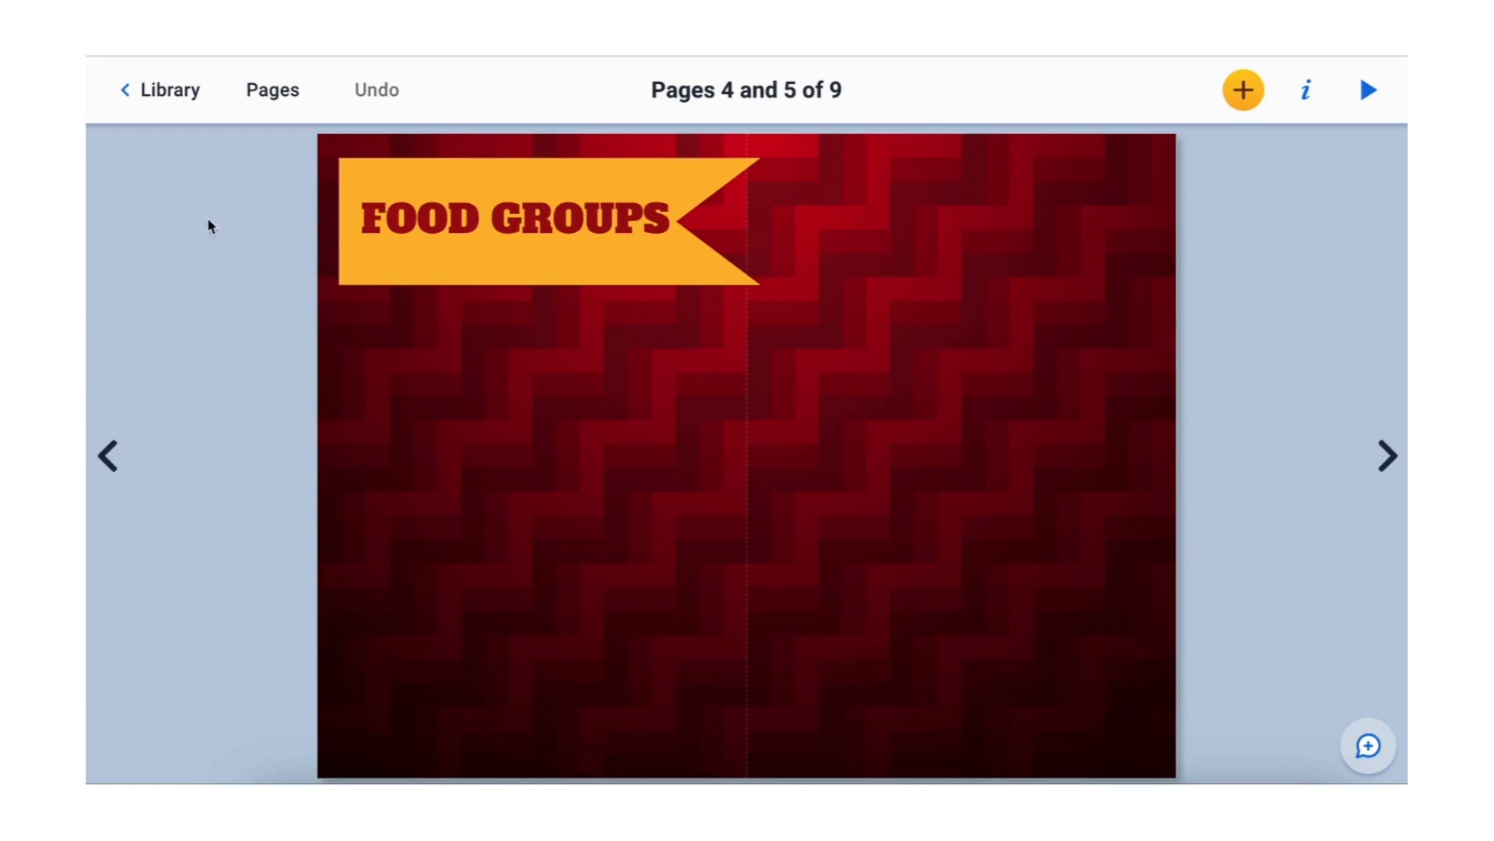
click(282, 99)
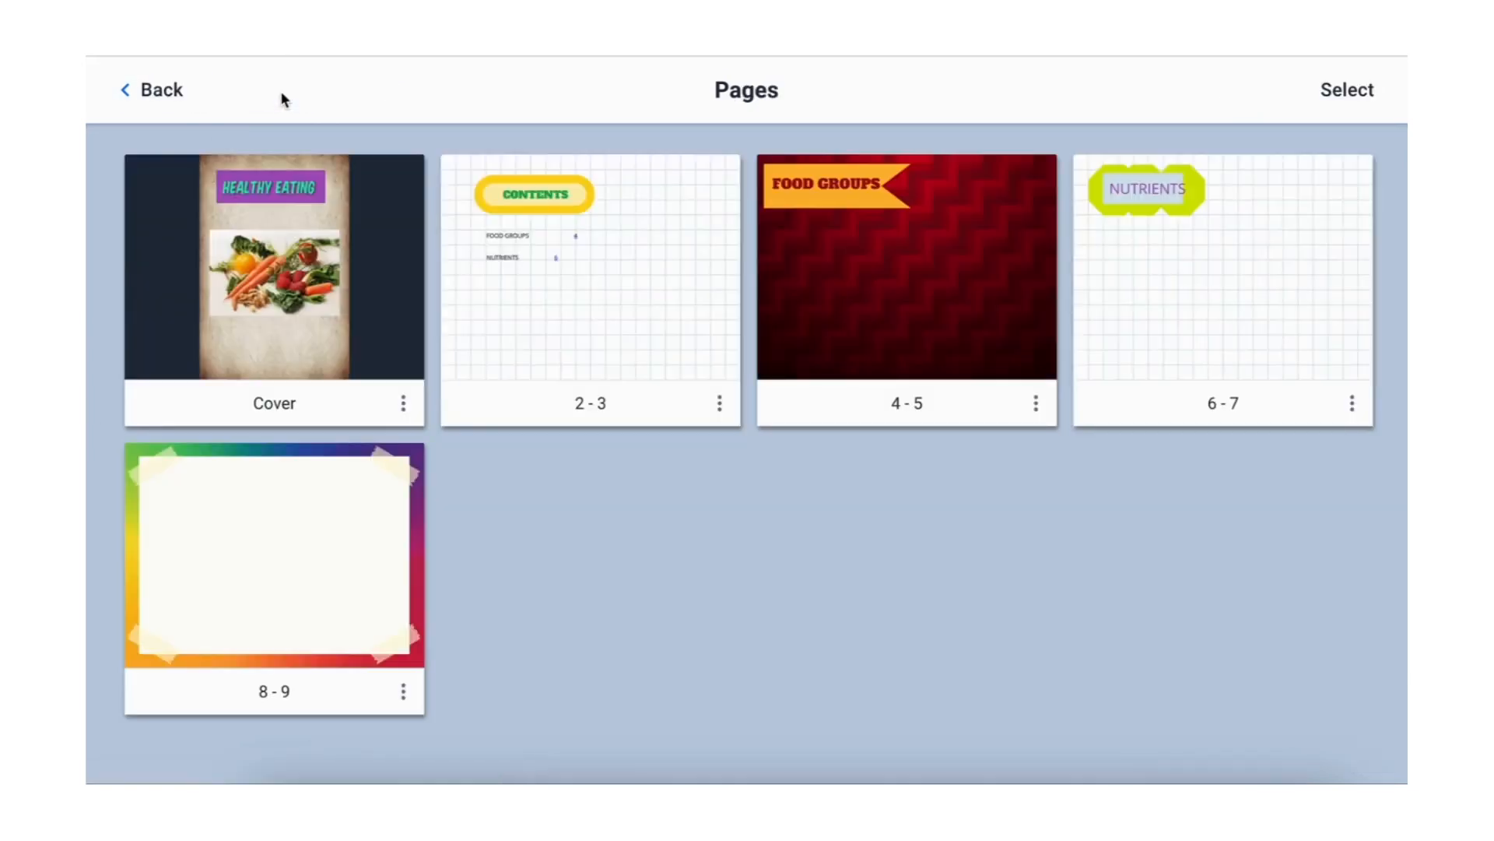
click(176, 93)
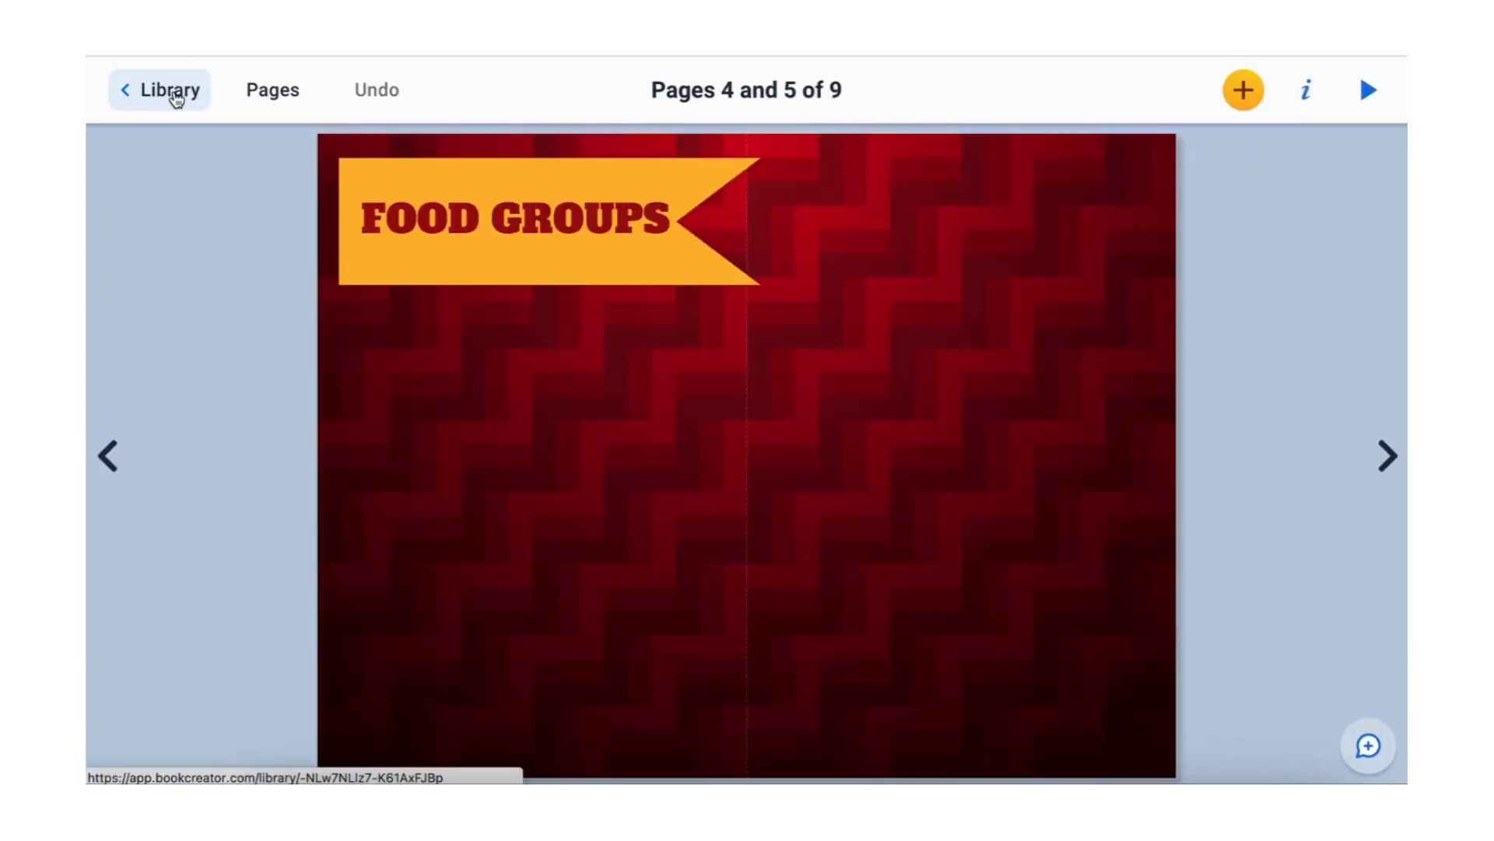
Step: Return to the library, open the Healthy Eating book for reading and follow the NUTRIENTS link on its contents page
click(174, 93)
mouse_move(811, 515)
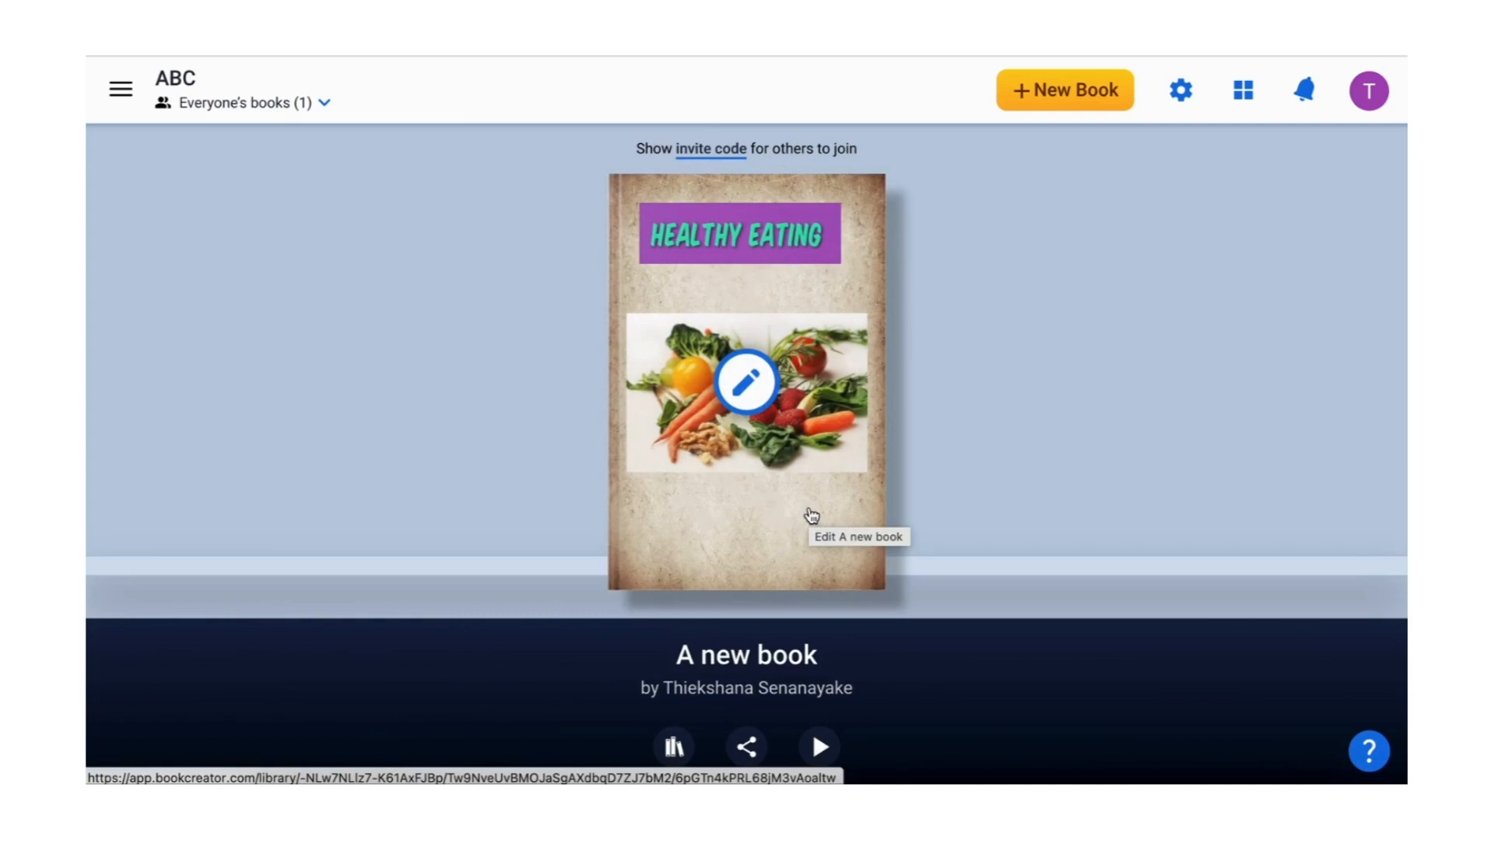
click(825, 759)
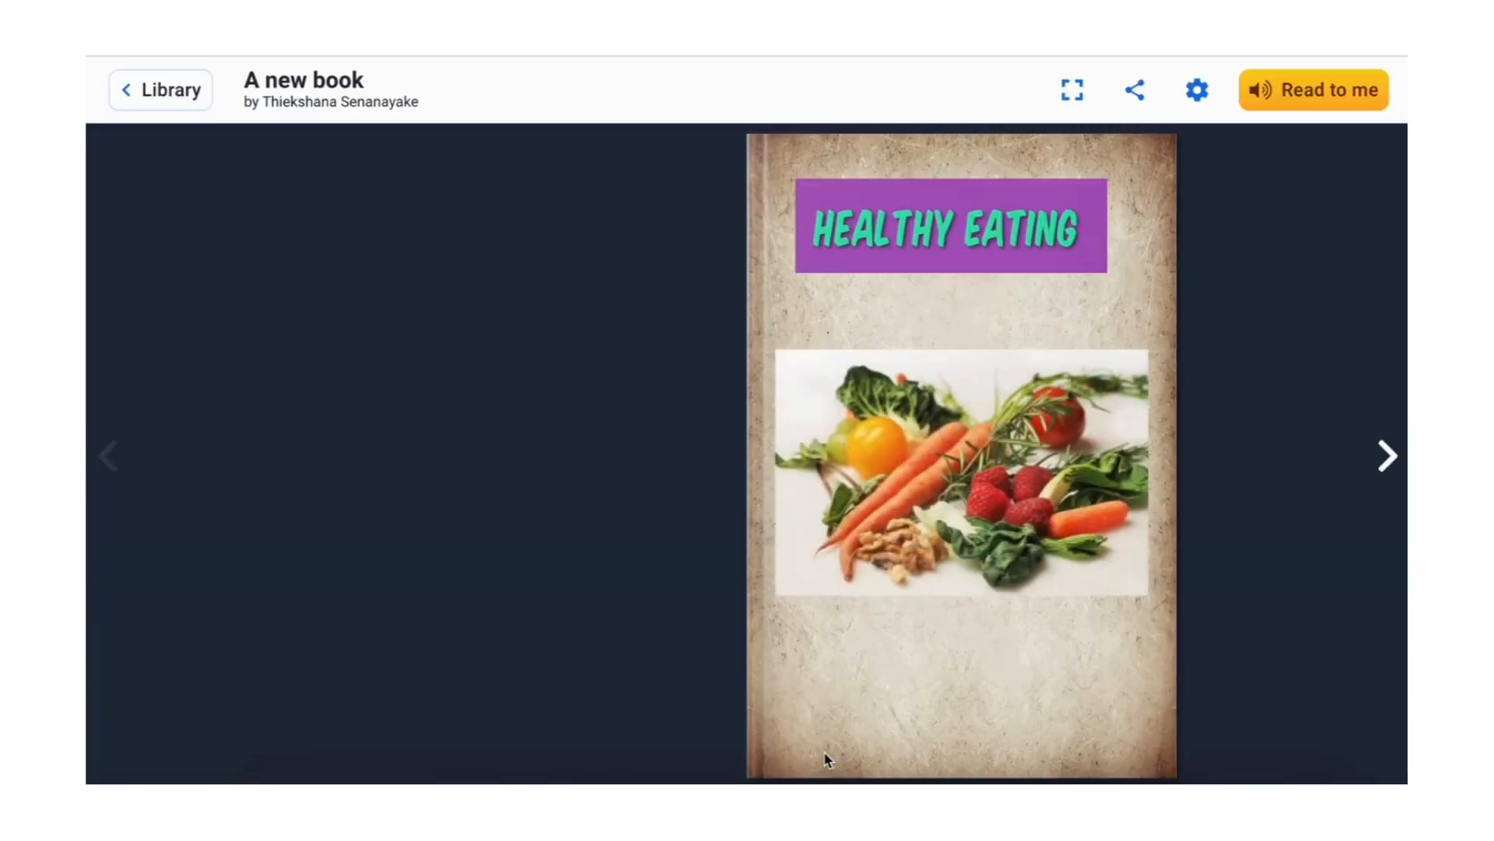
click(1389, 459)
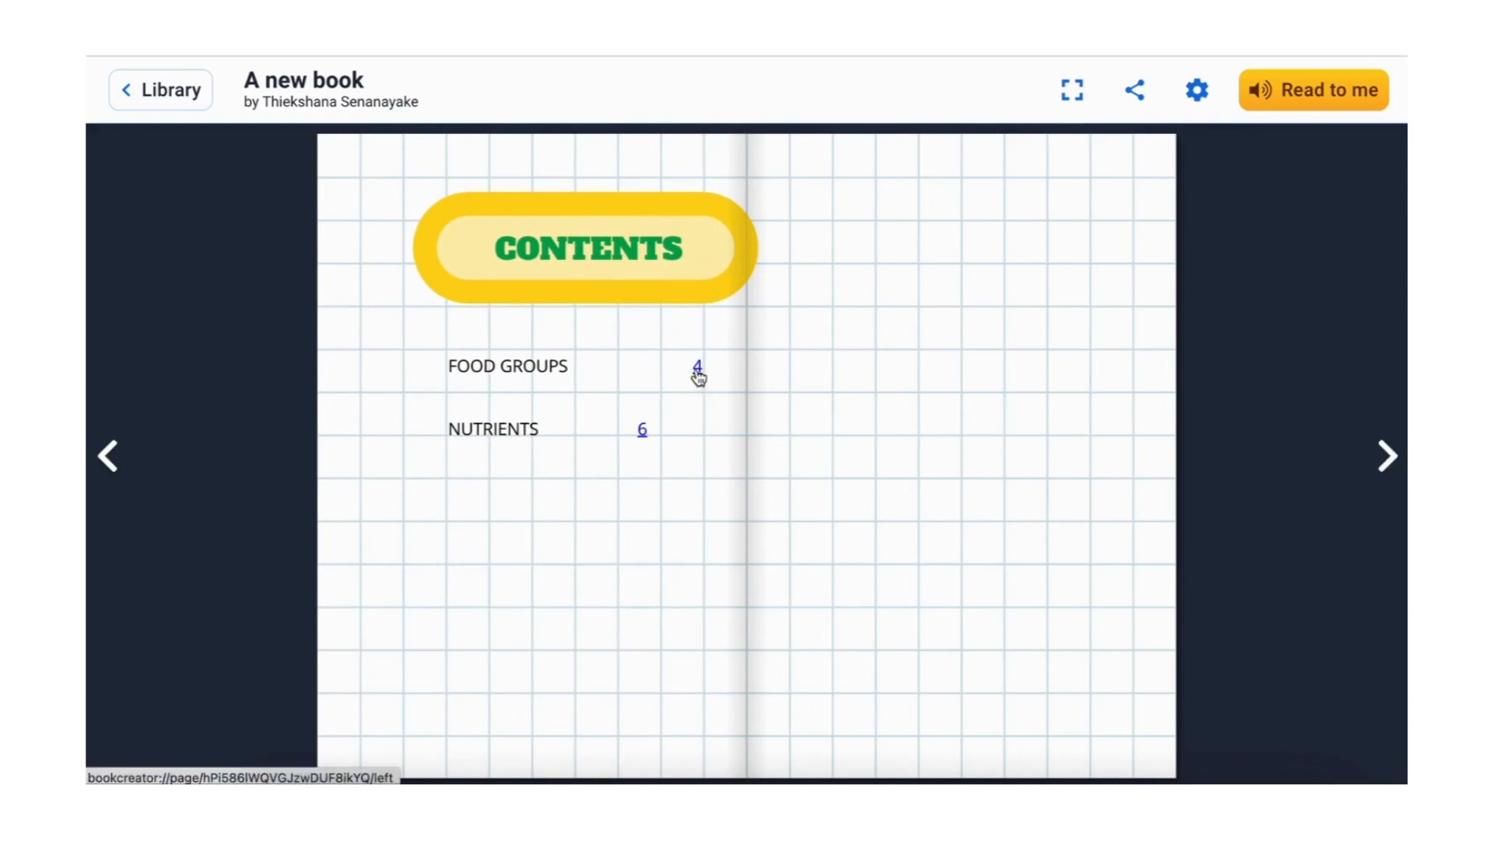
click(643, 431)
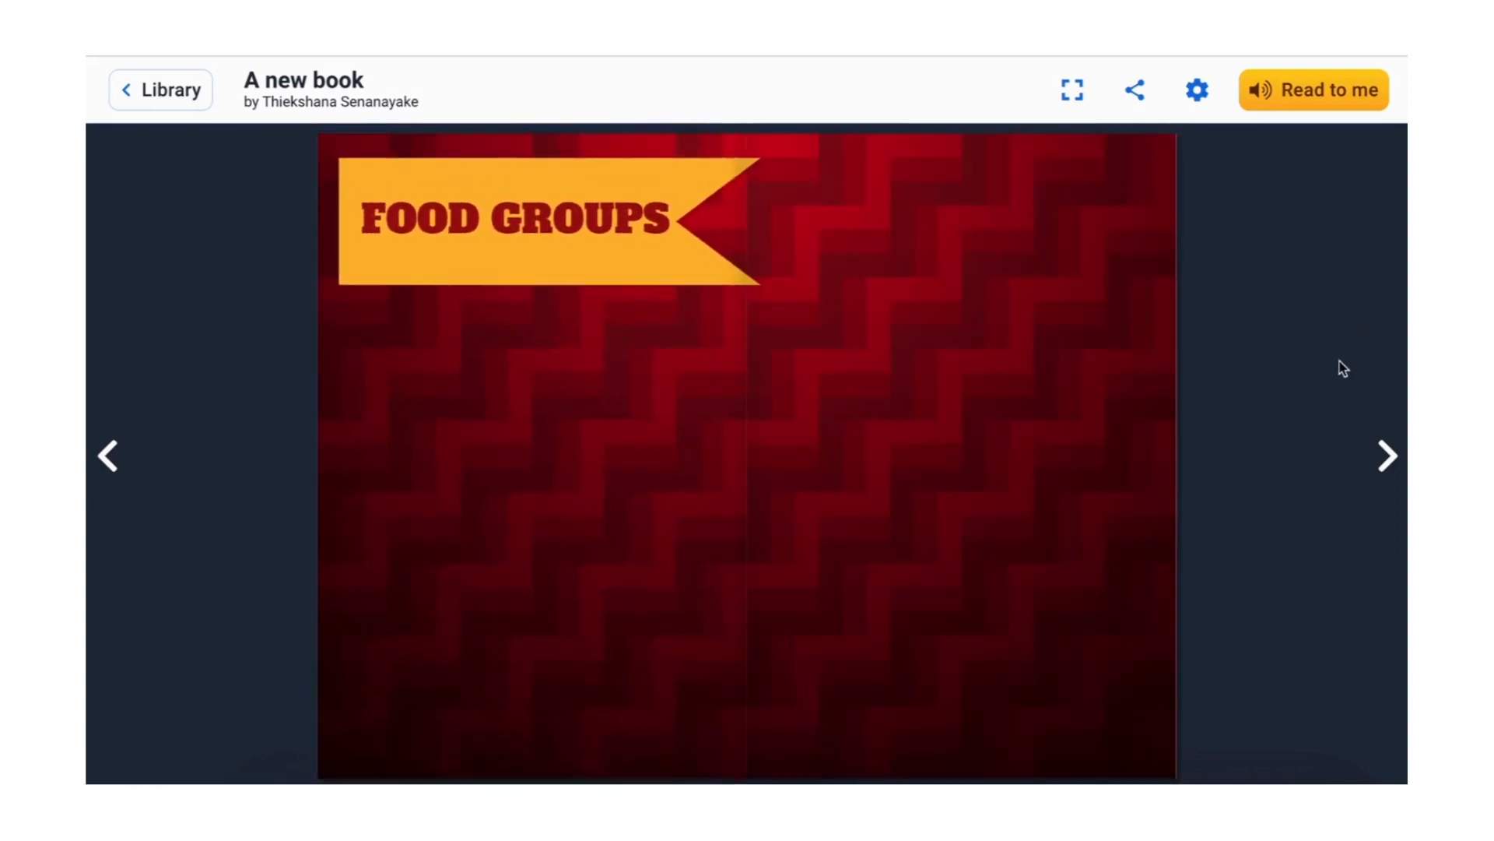
Step: Page forward through the remaining pages to the end of the book
click(1386, 465)
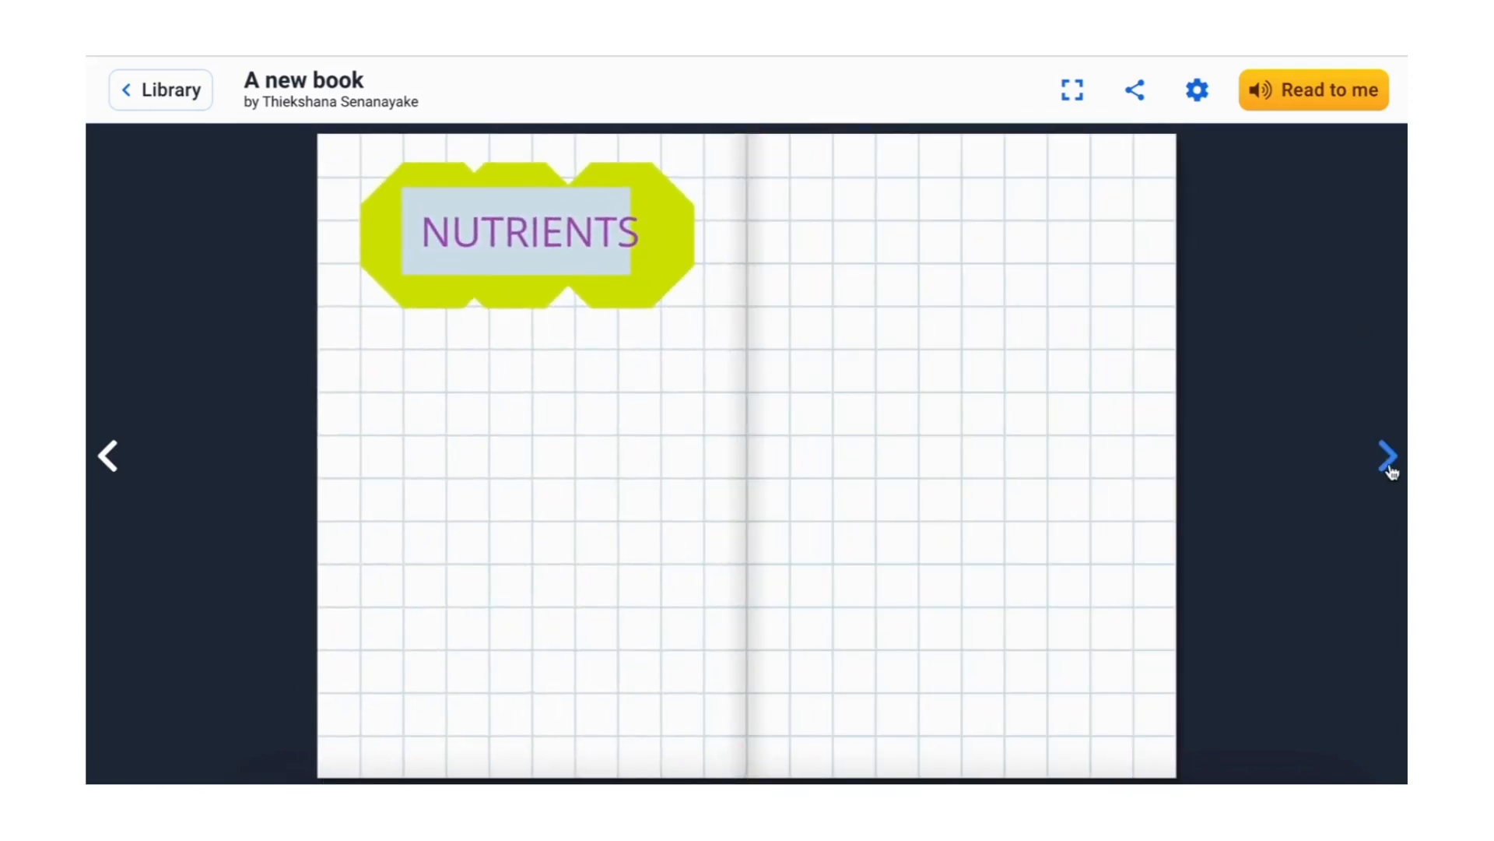
click(1388, 459)
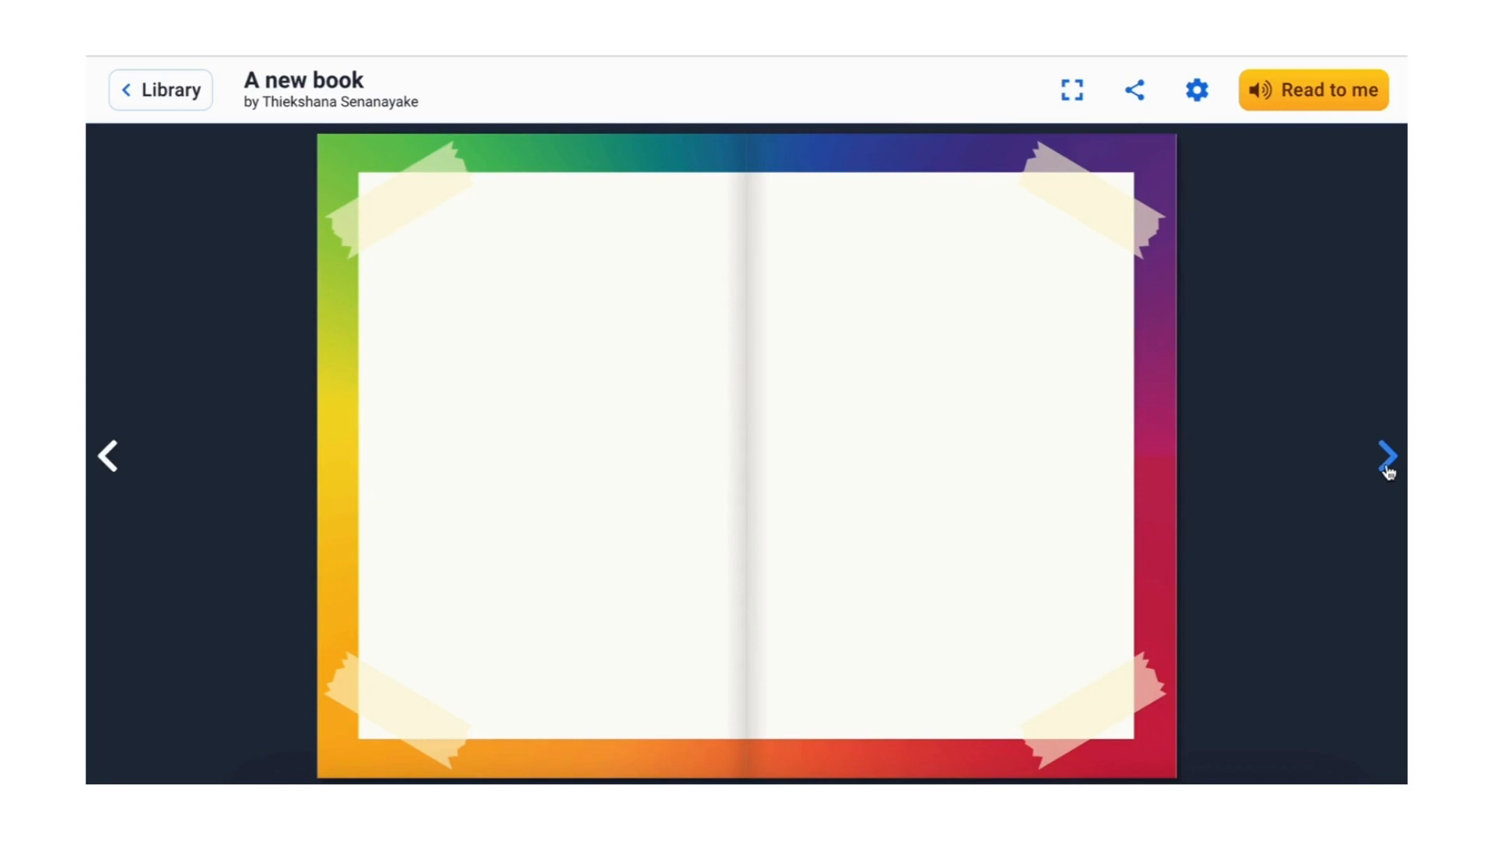
click(1388, 467)
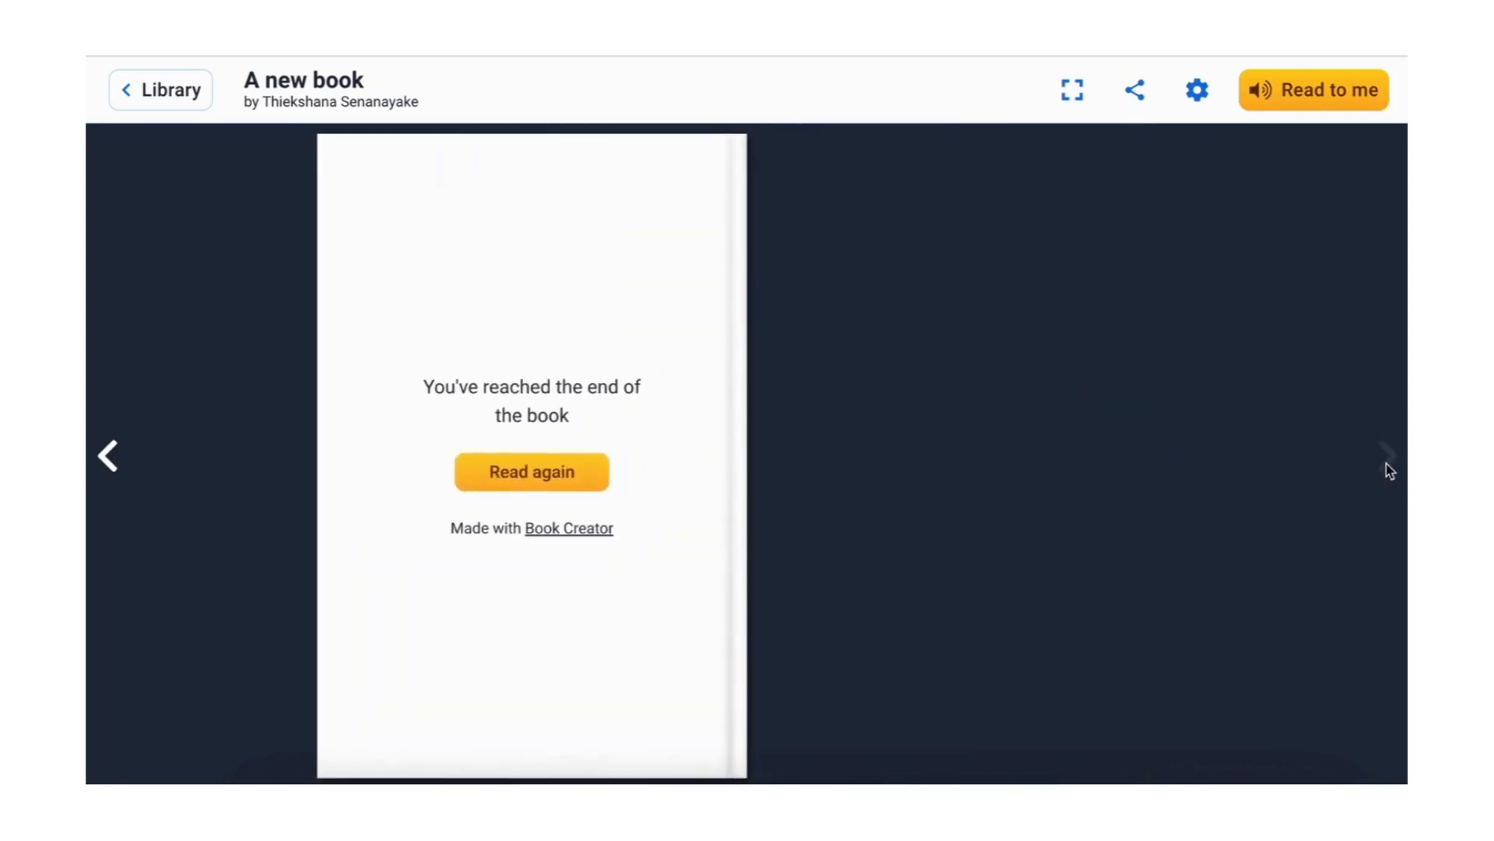
Step: View the book's sharing options and full-screen reading view, and return to the library
click(1136, 92)
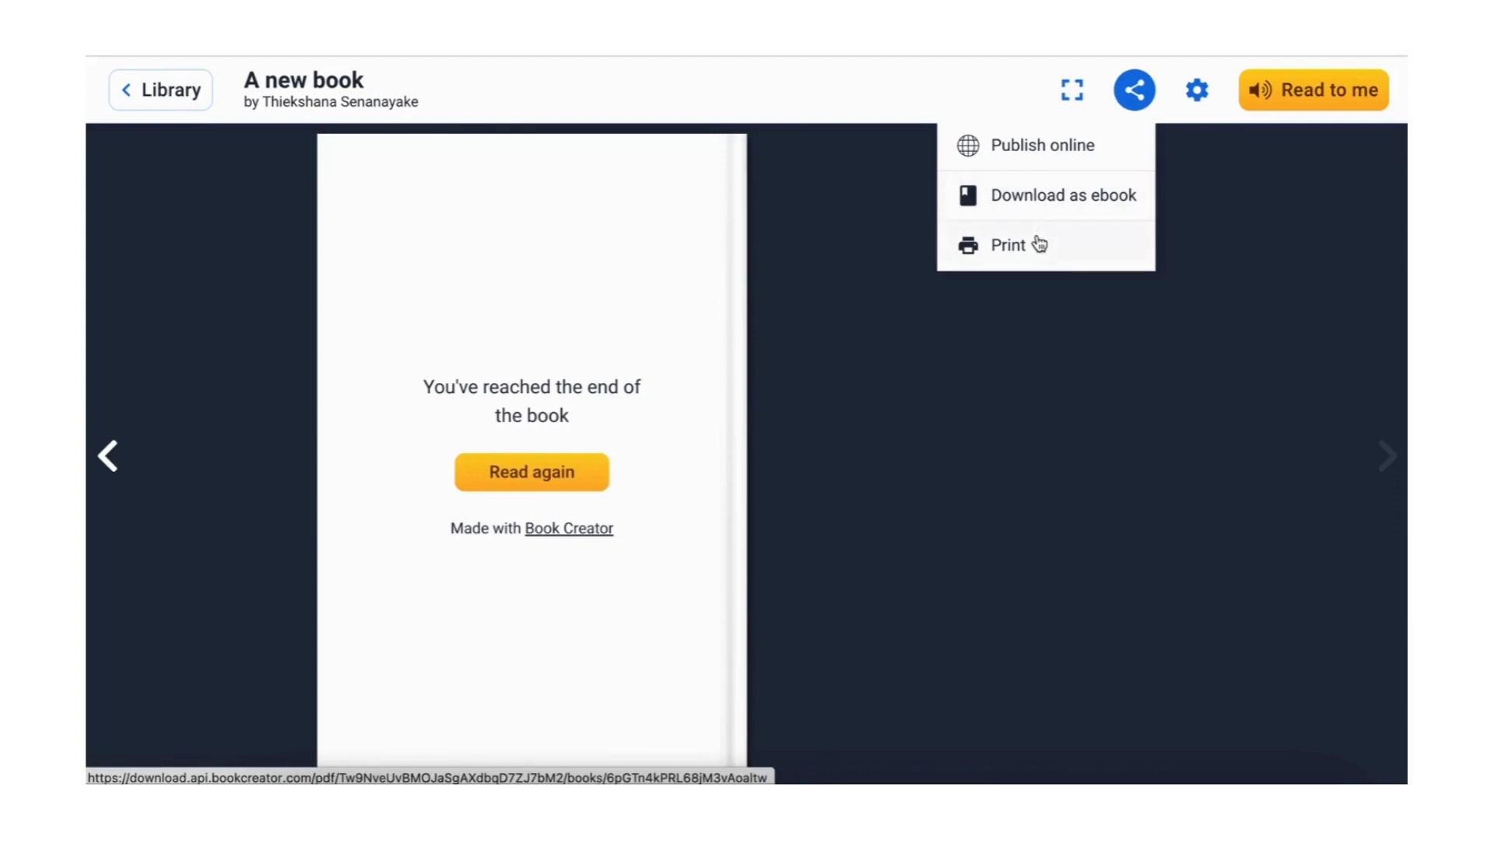
click(1002, 343)
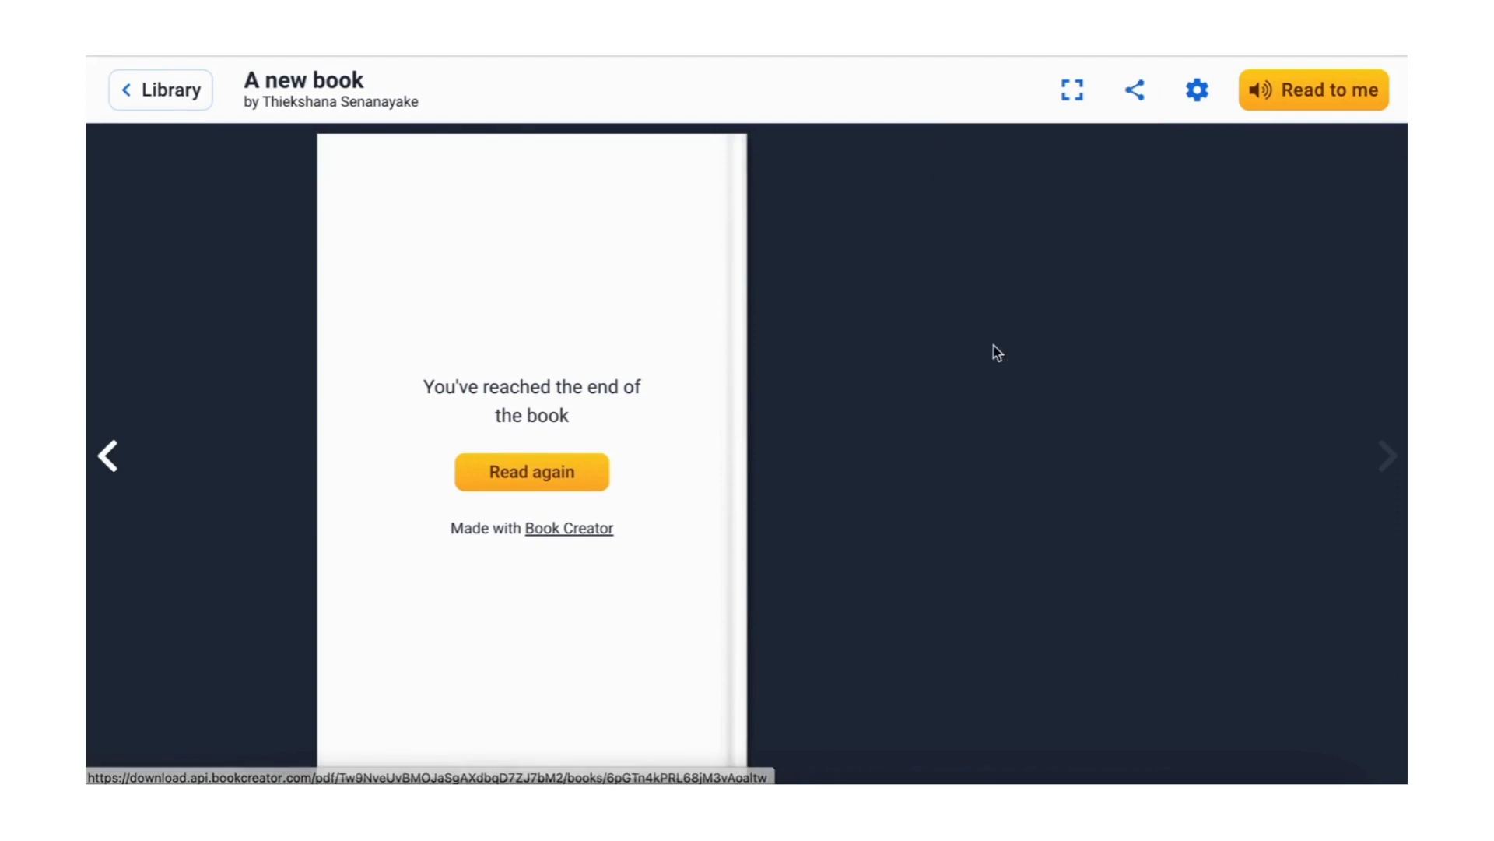
click(1071, 91)
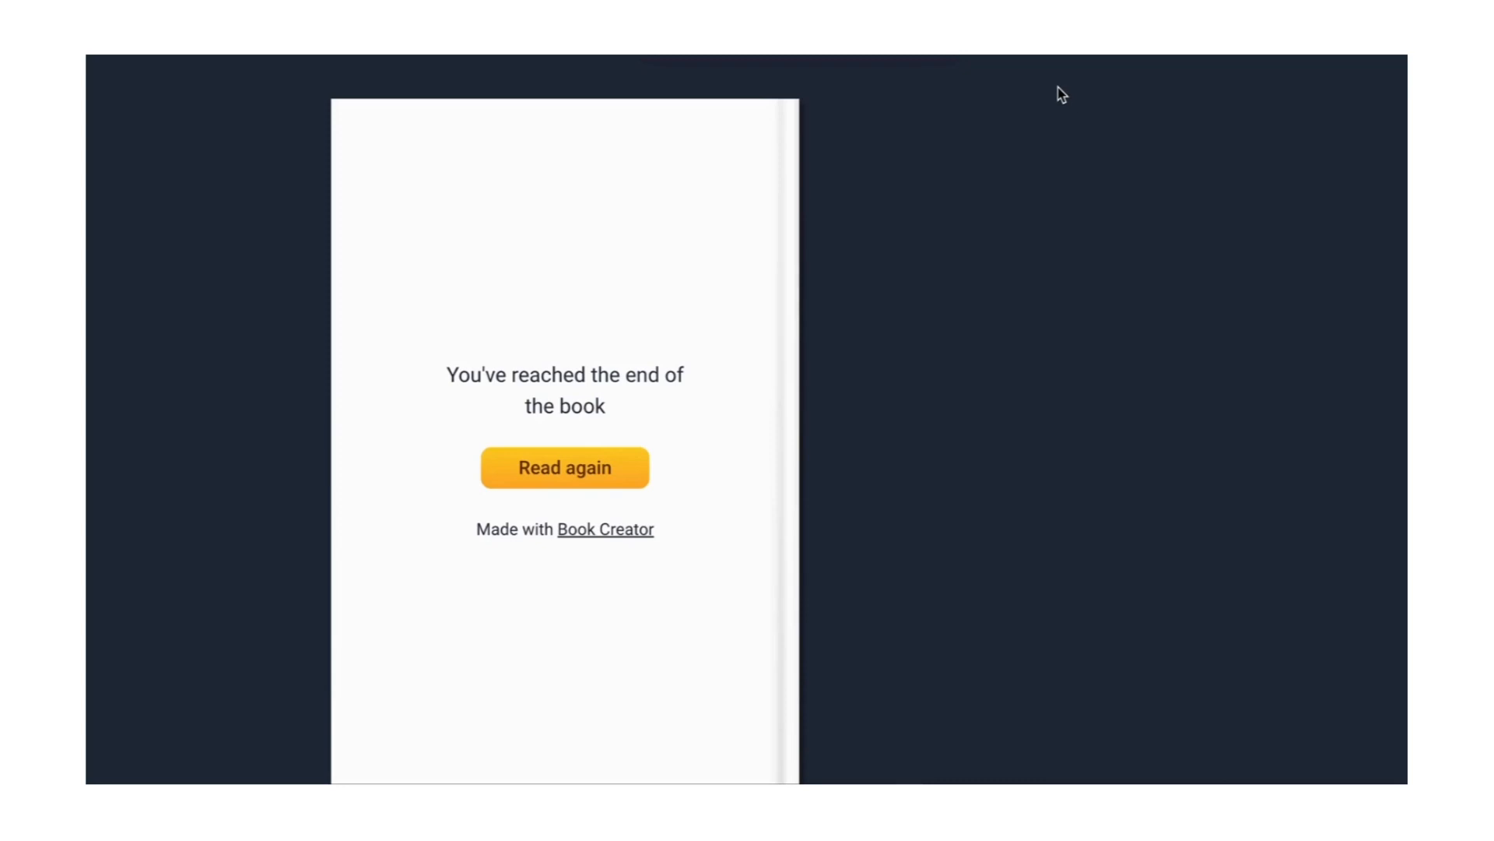
key(Escape)
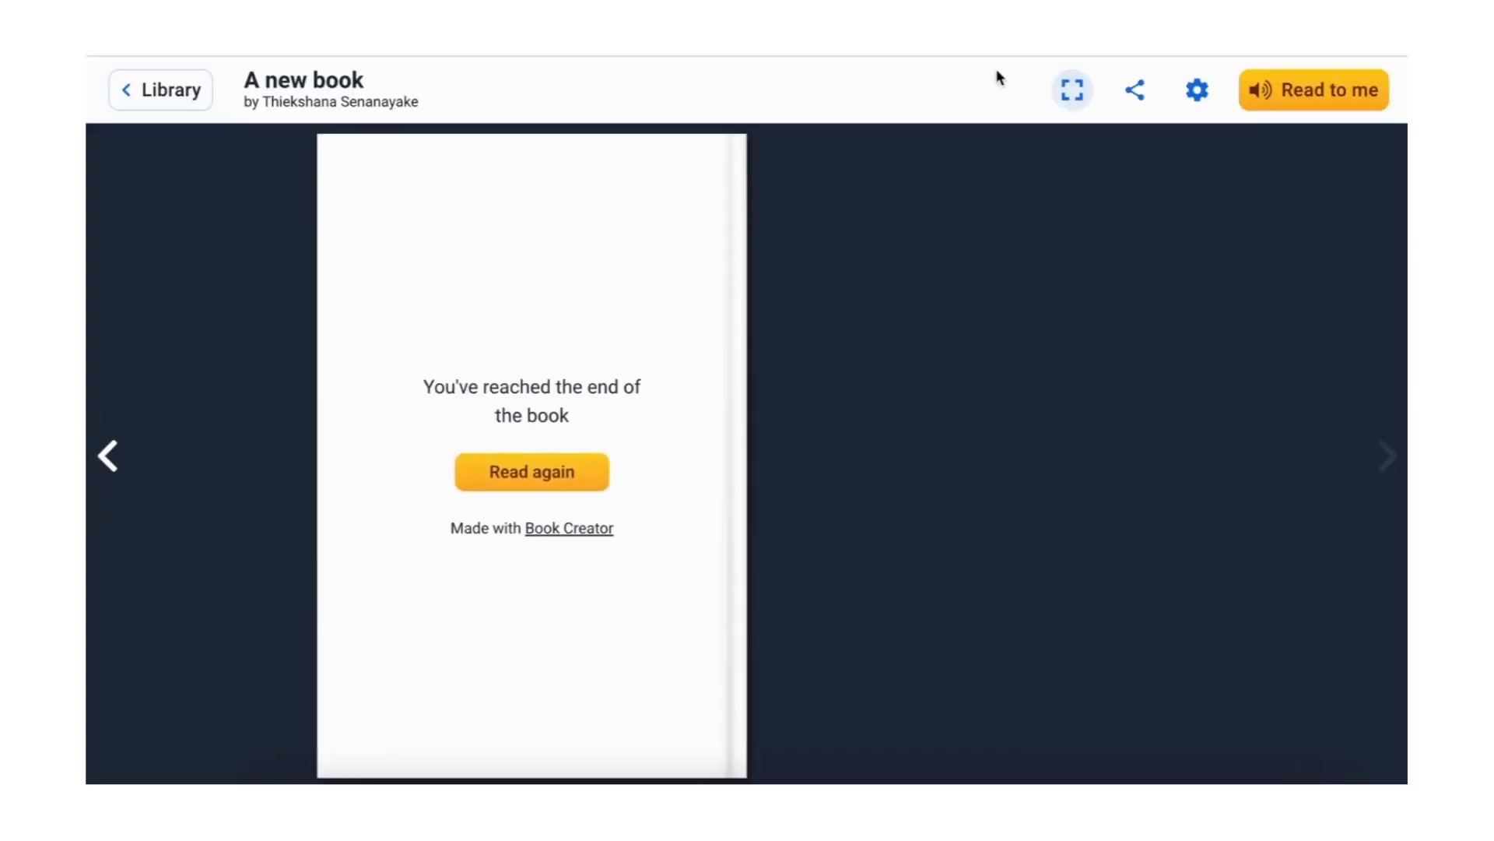
click(180, 107)
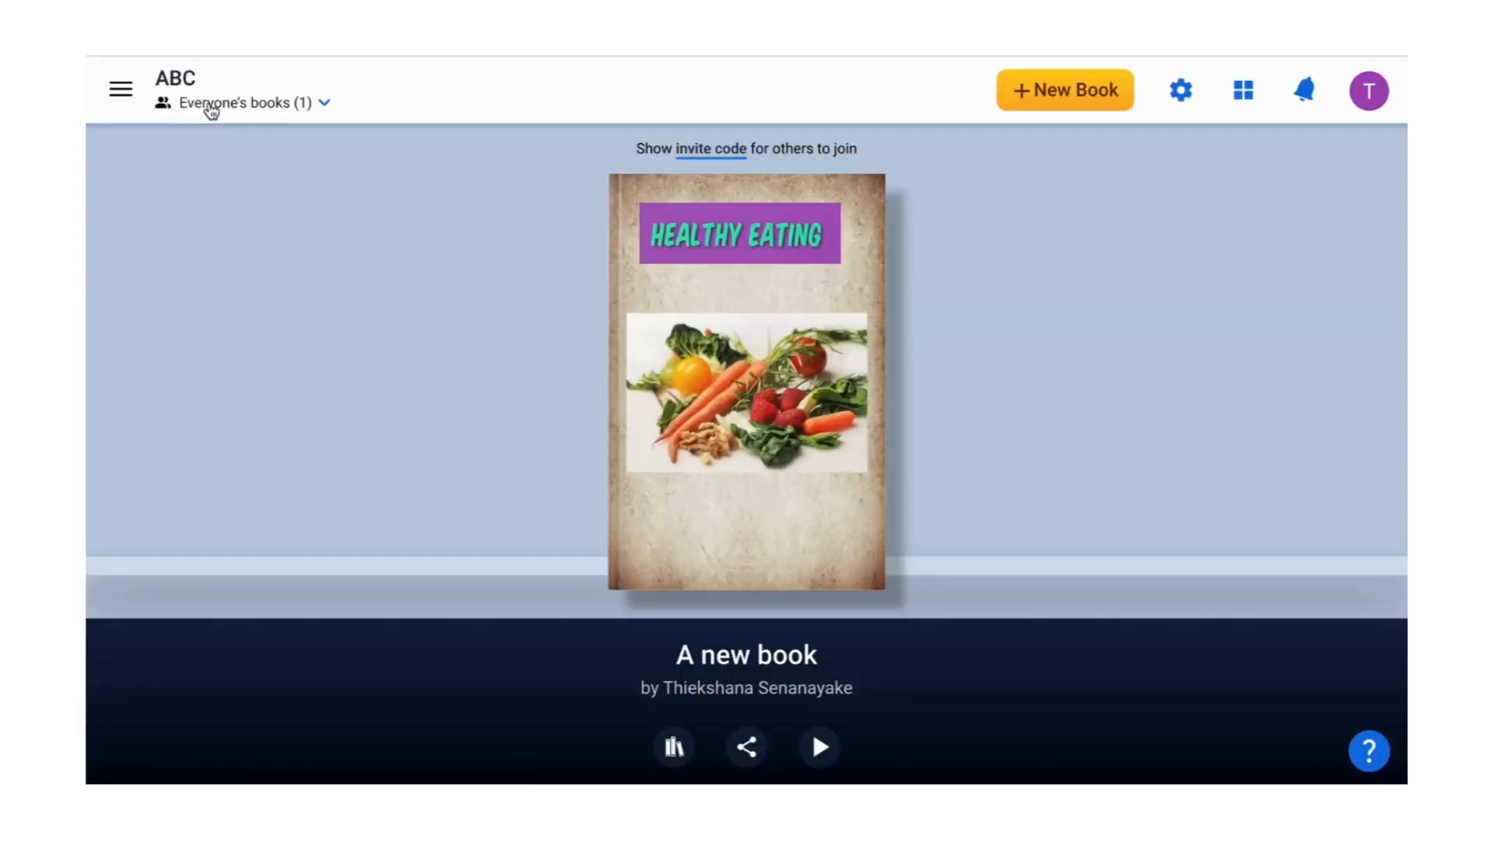